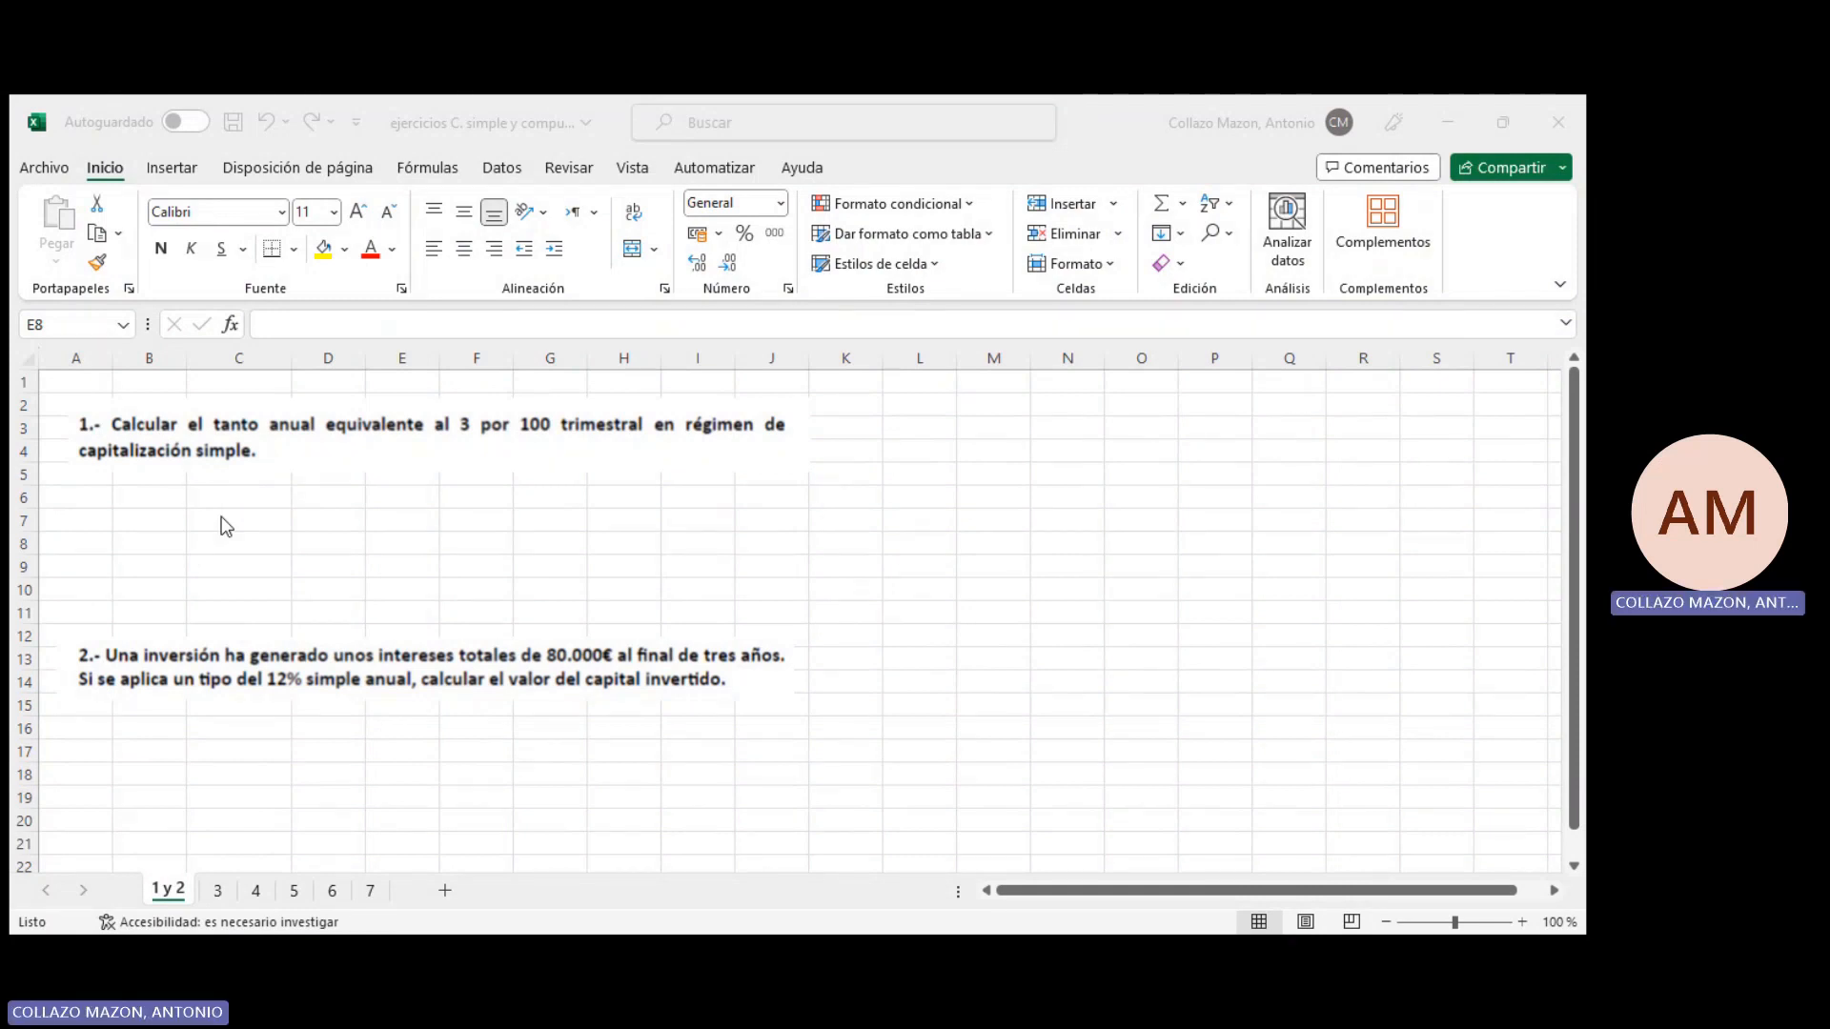
left_click(221, 516)
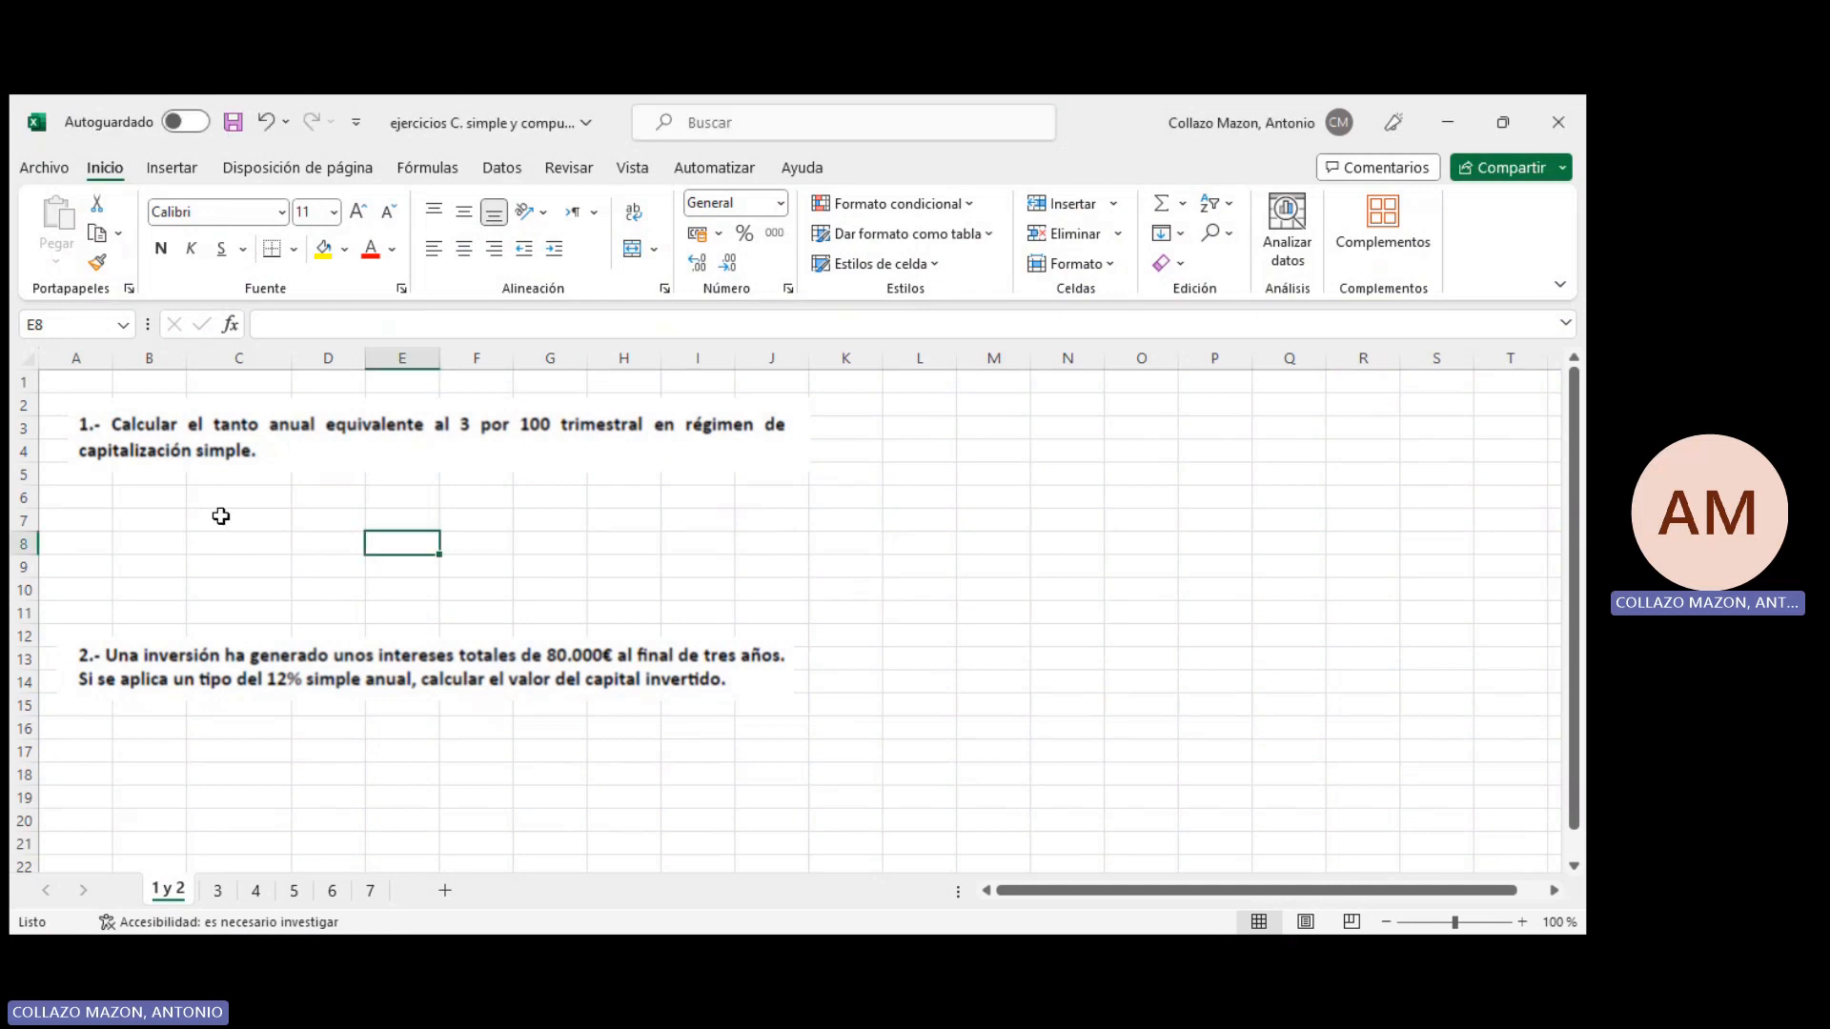
key("Left")
key("Left")
key("Left")
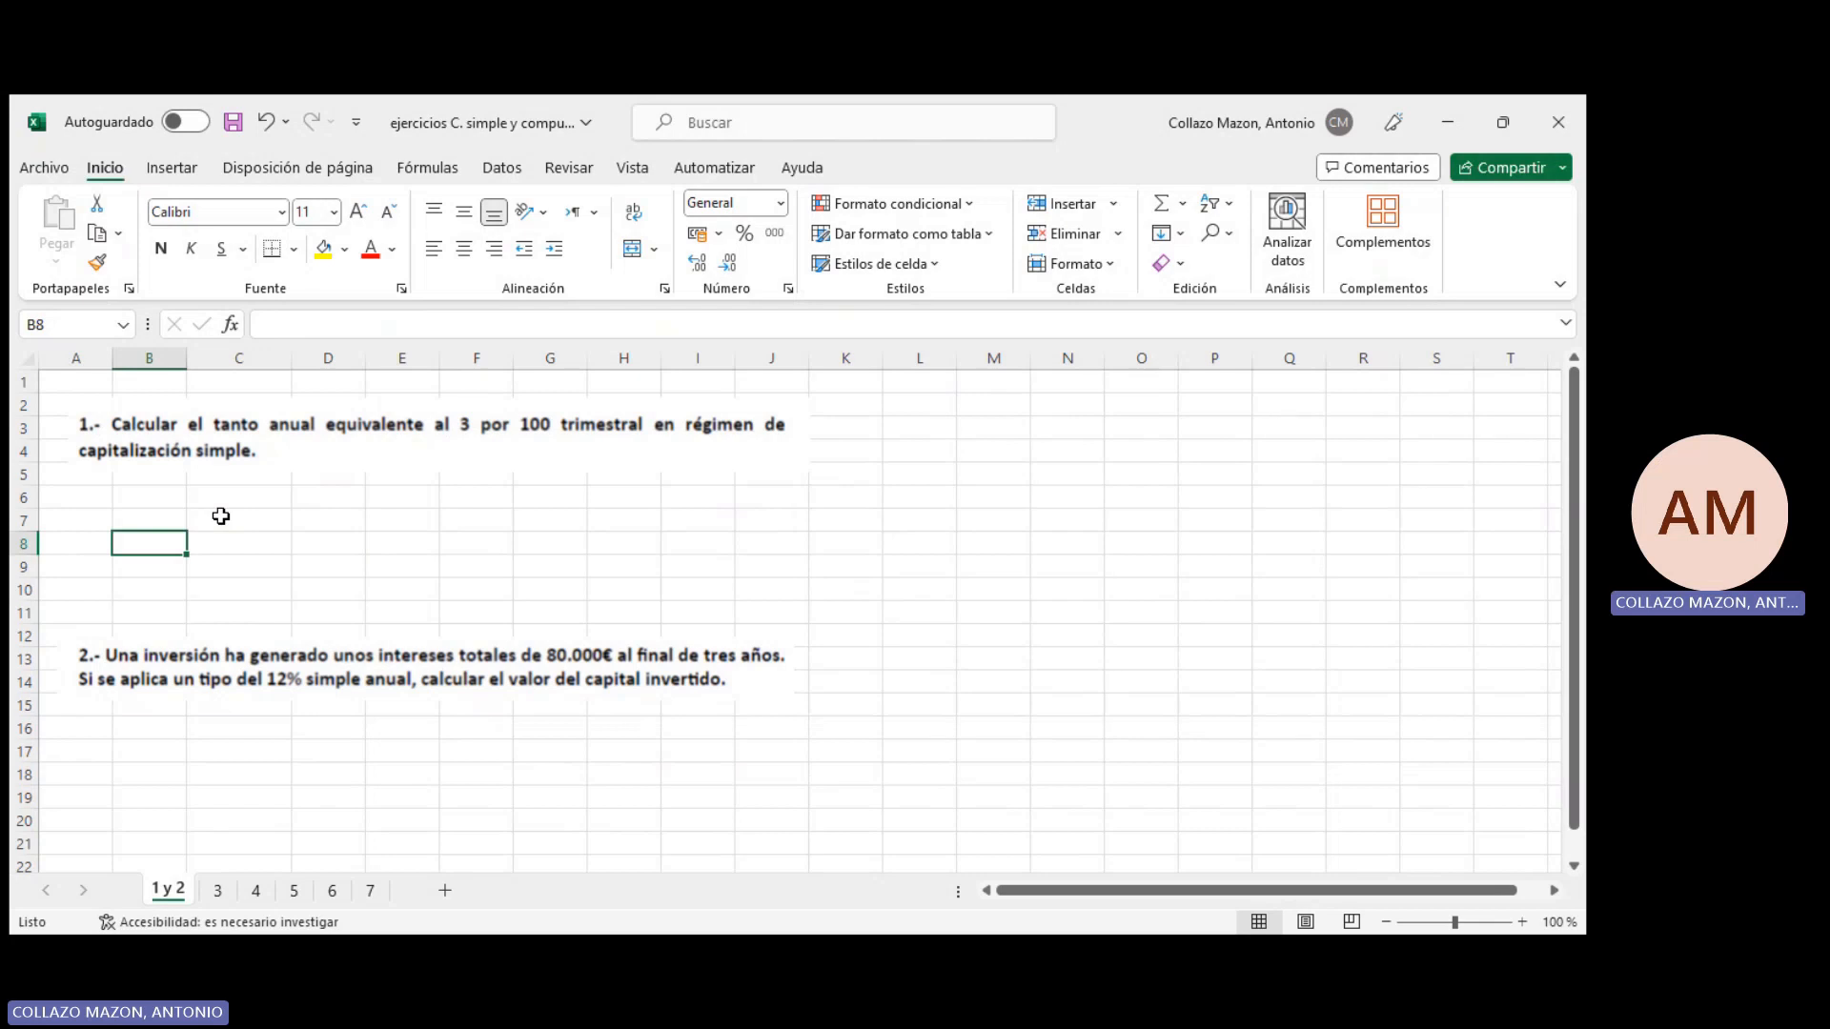
key("Right")
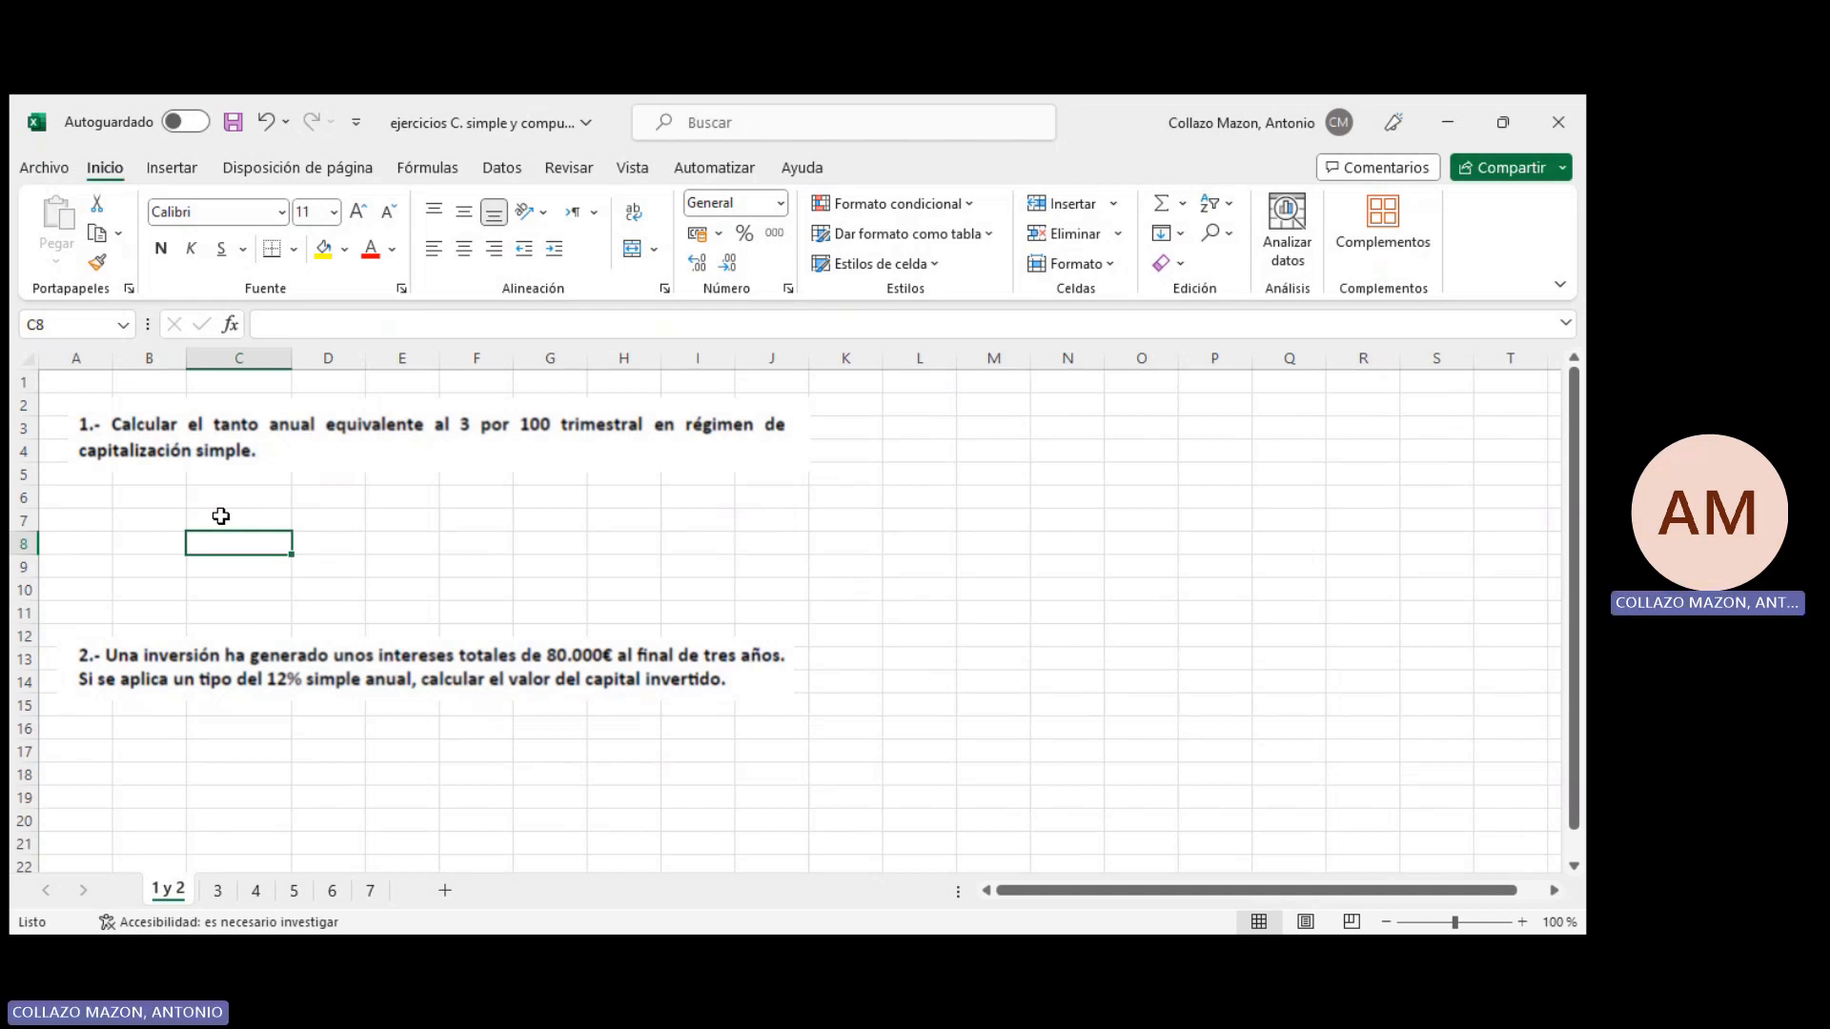
Enter the label i4 in B6 and the quarterly rate 0,03 in C6 for exercise 1
left_click(220, 515)
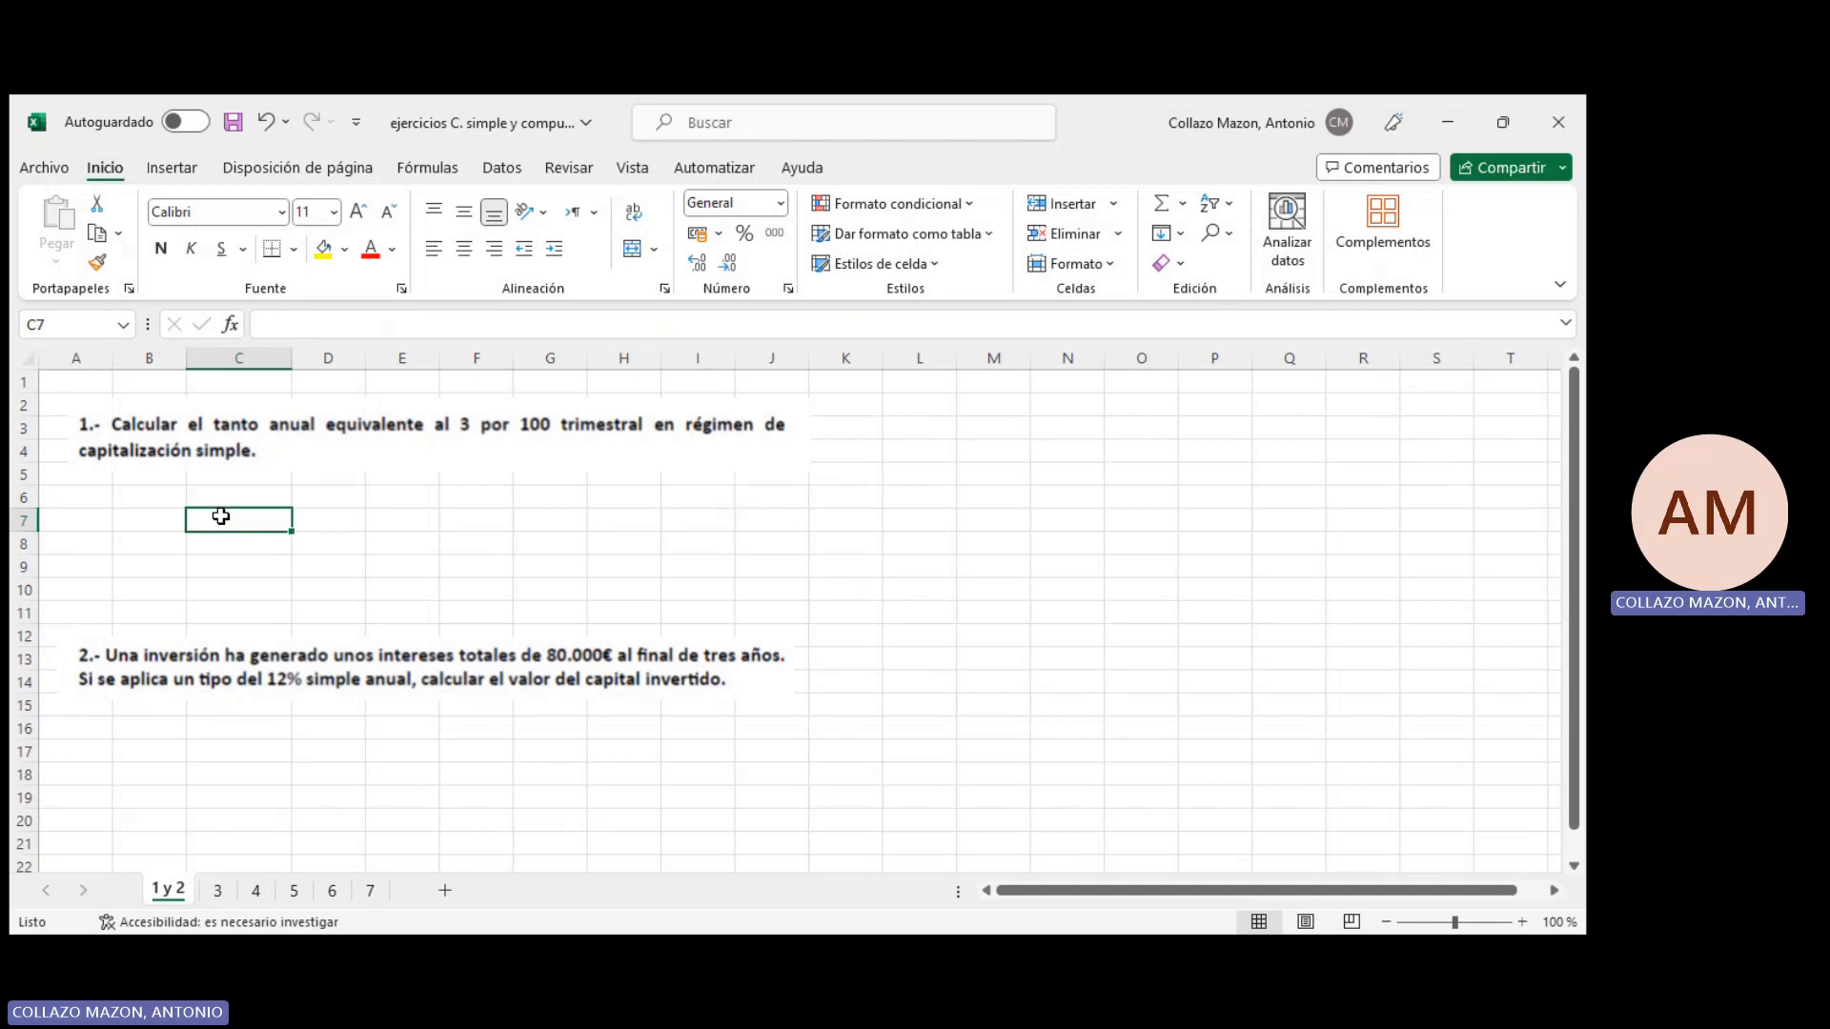
key("Left")
key("Up")
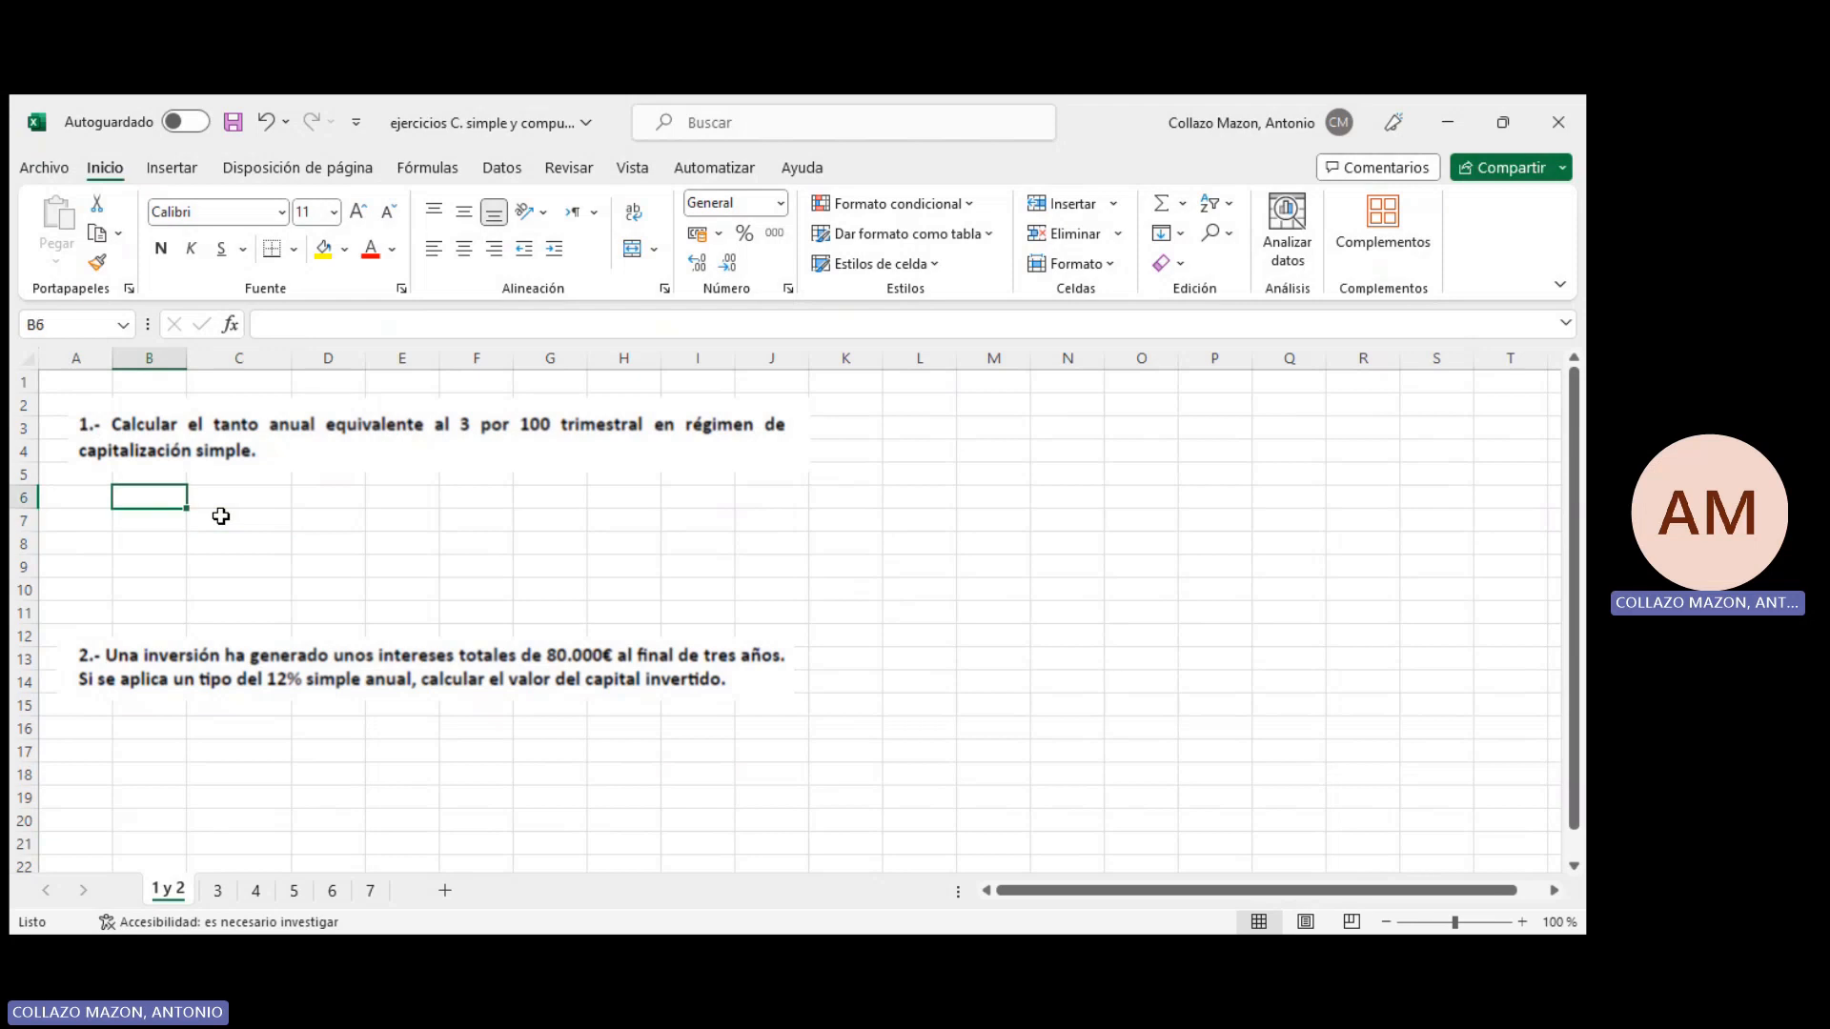
type("i")
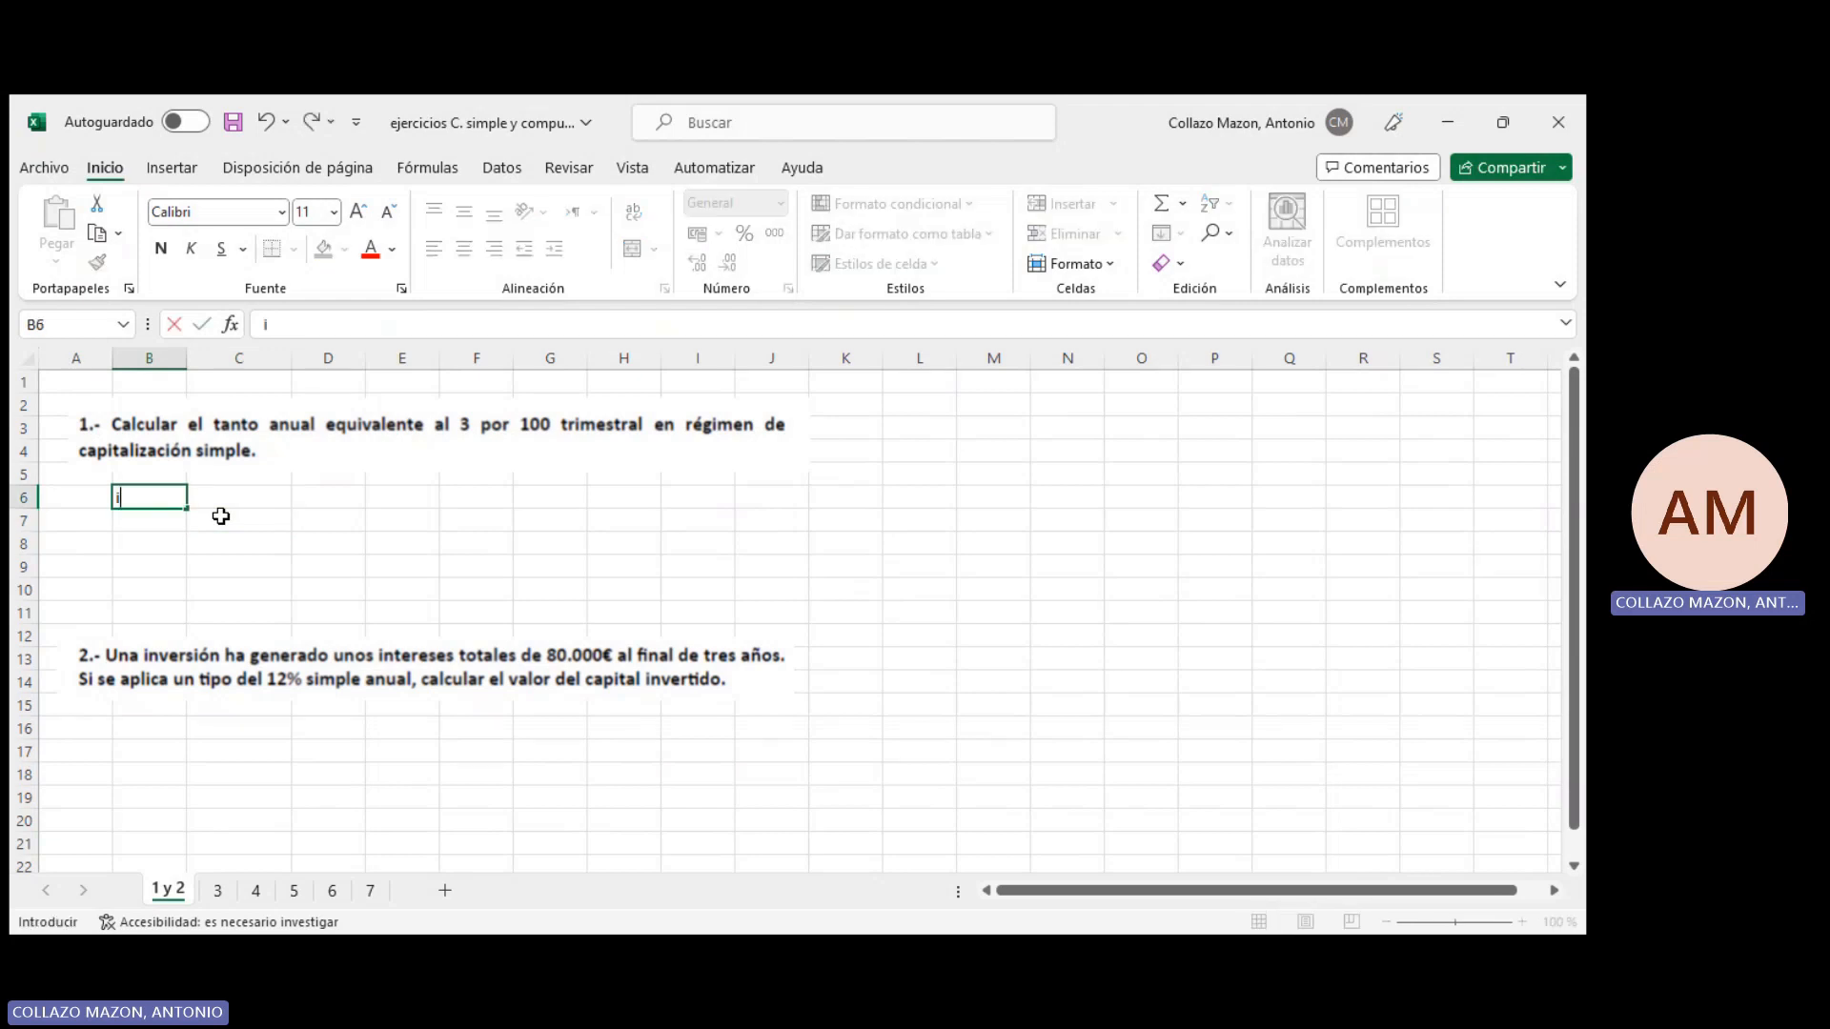
key("Right")
type("0,03")
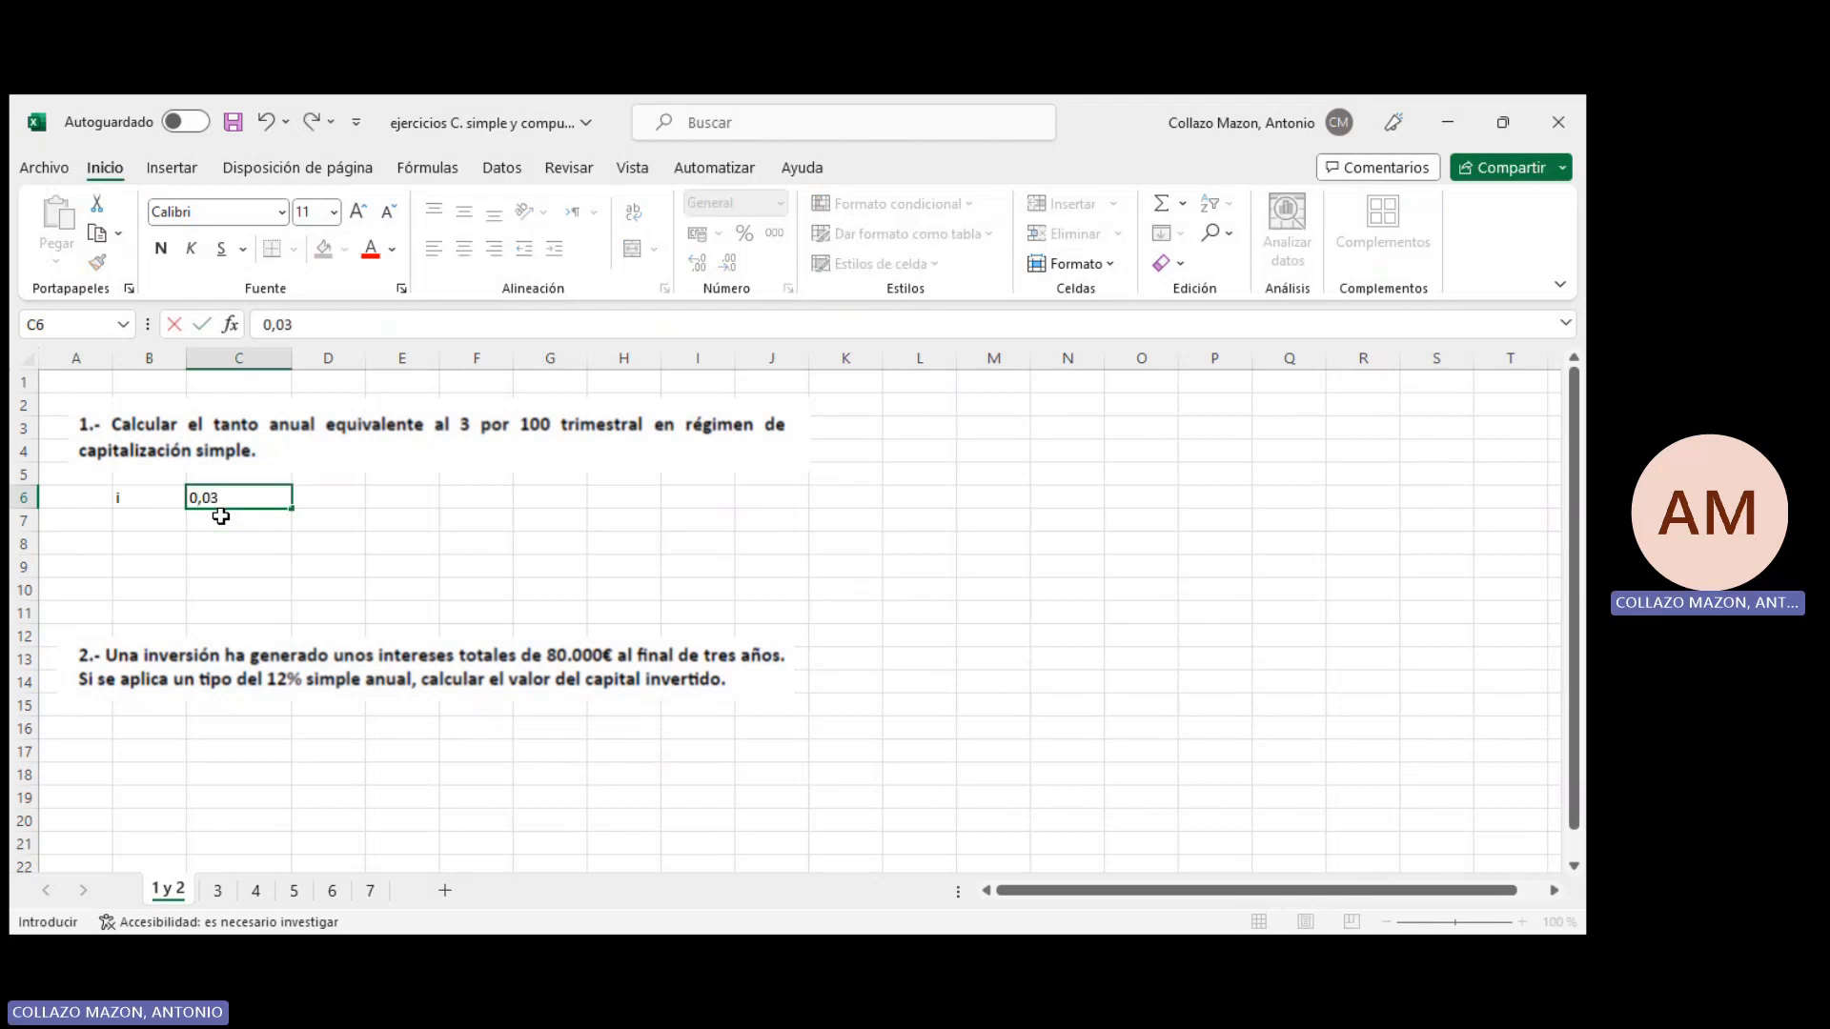
key("Return")
key("Up")
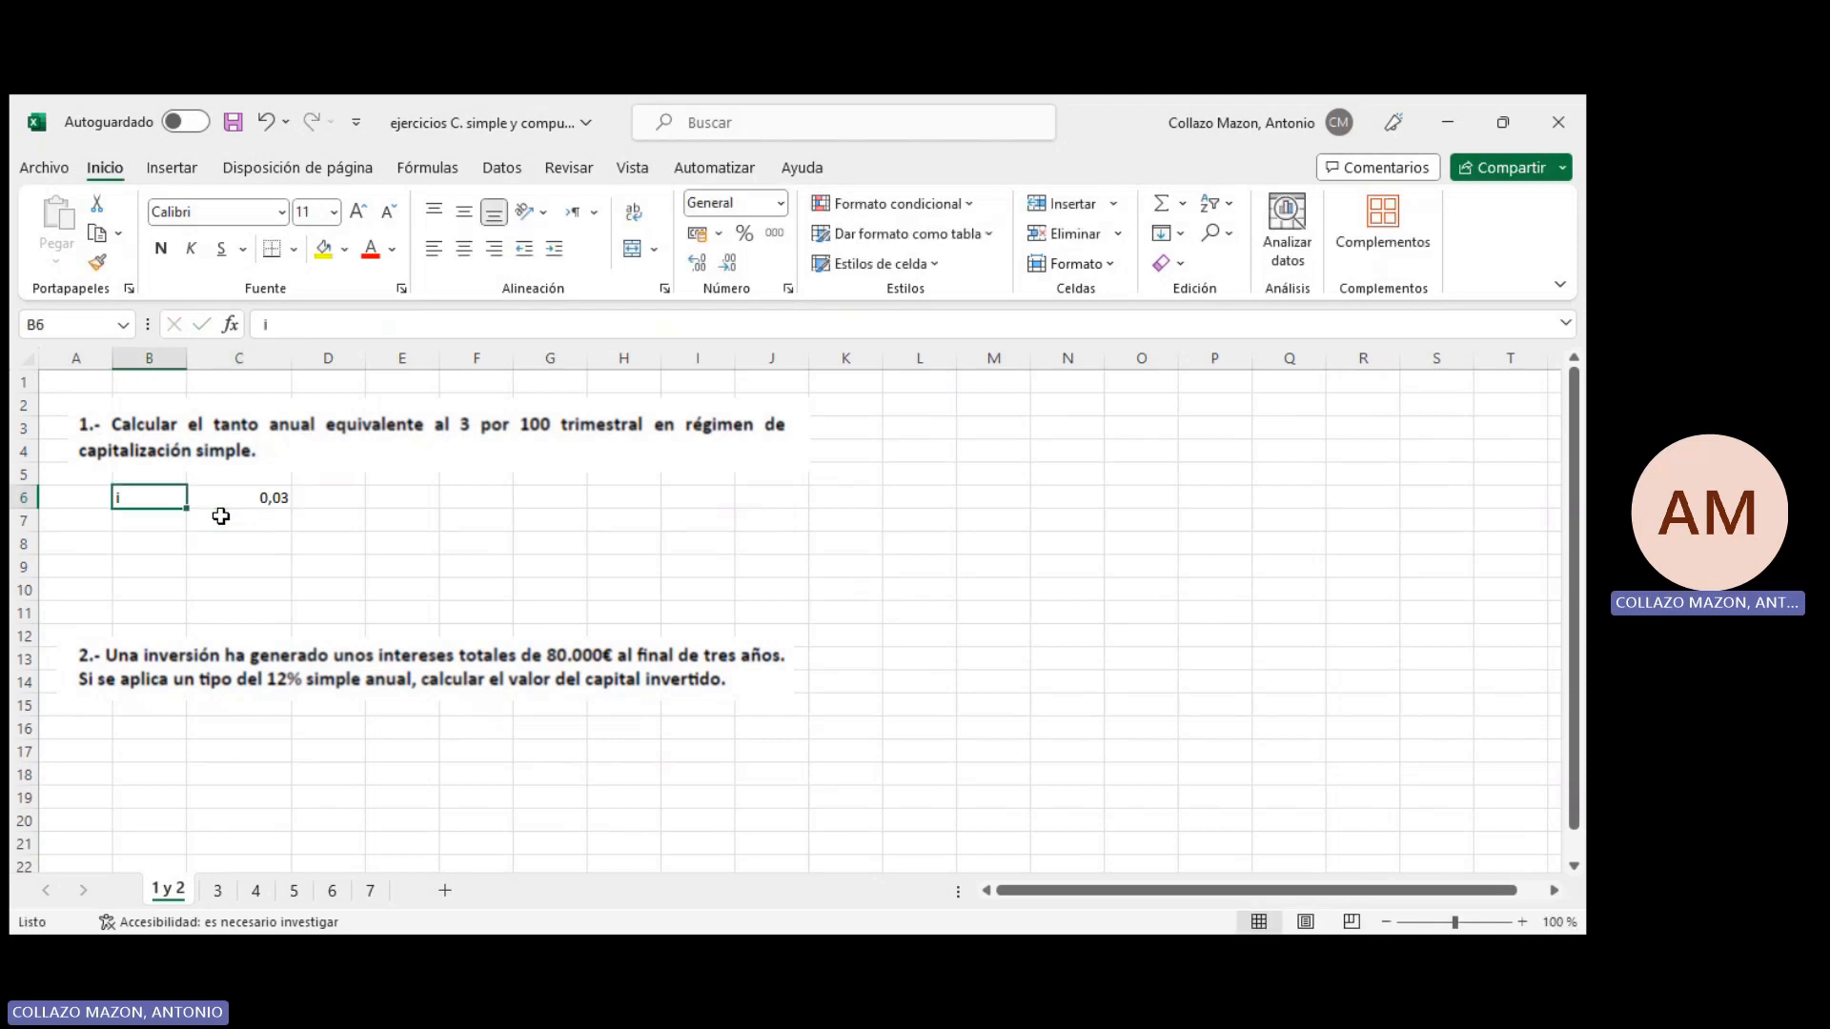
key("F2")
type("4")
key("Return")
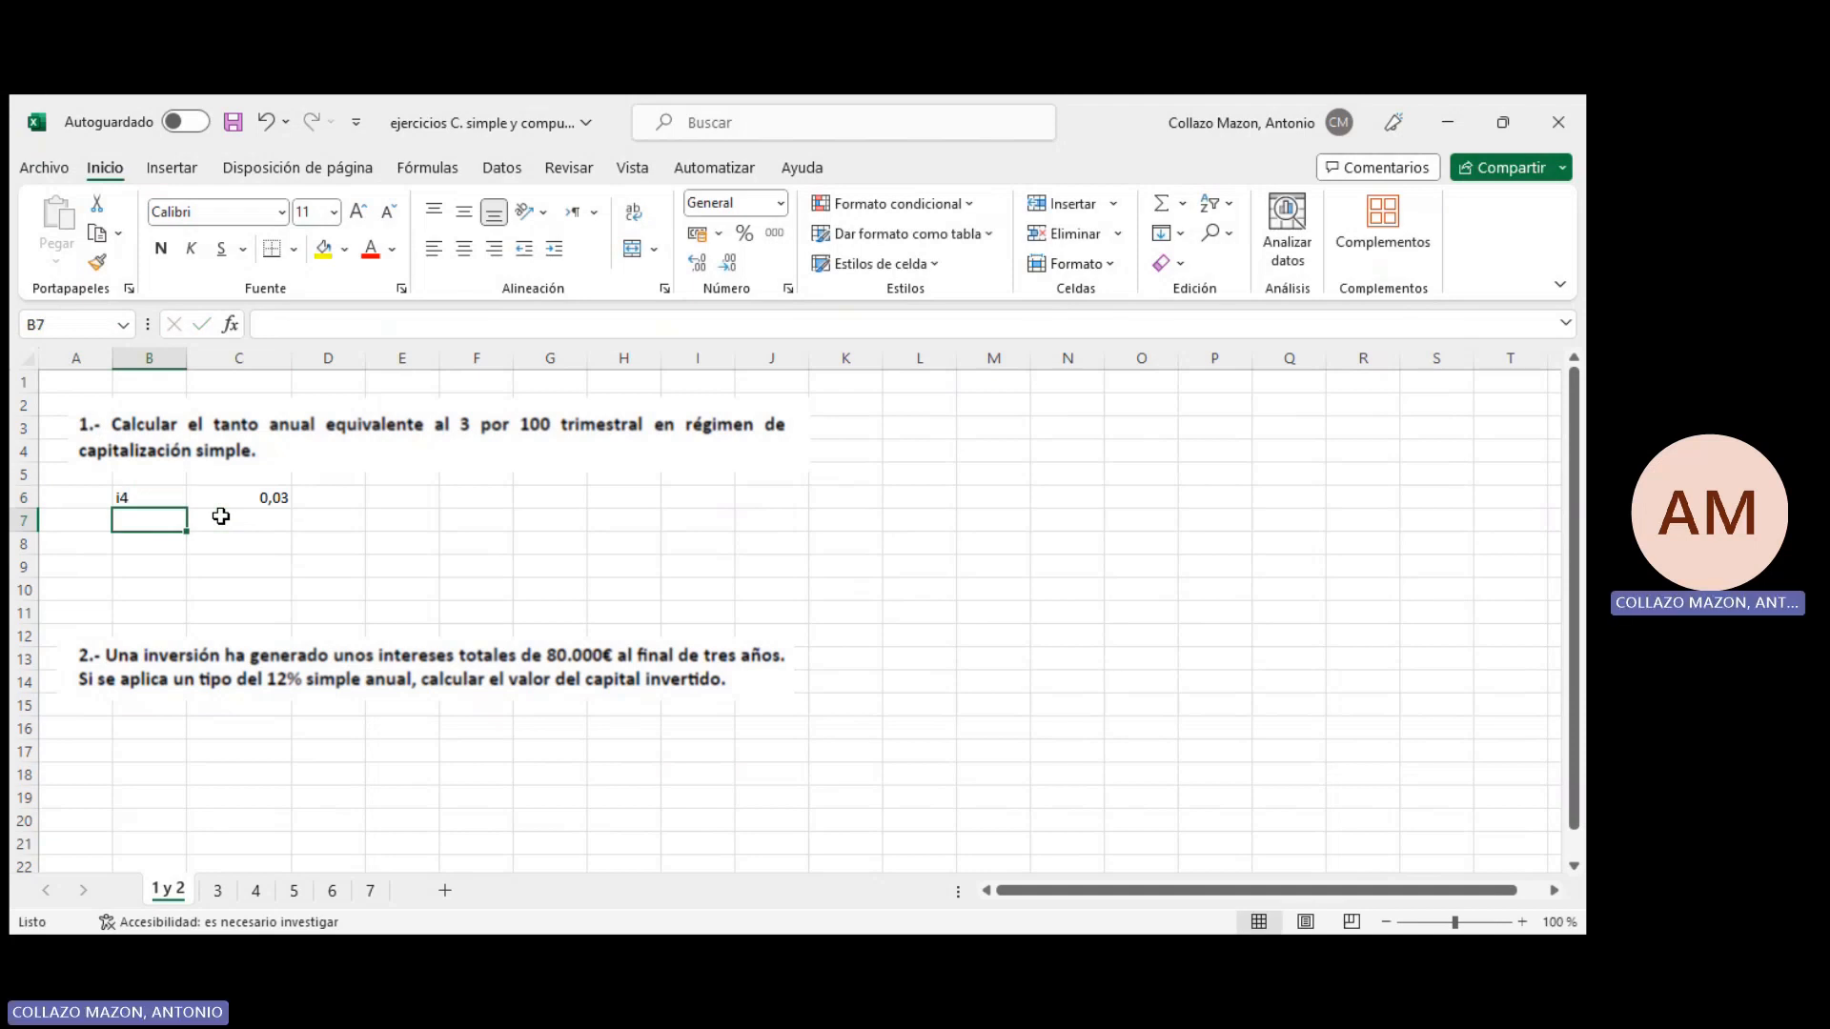
Write out the equivalence formula as text in row 8: i in B8, = in C8 and im* m in D8
key("Down")
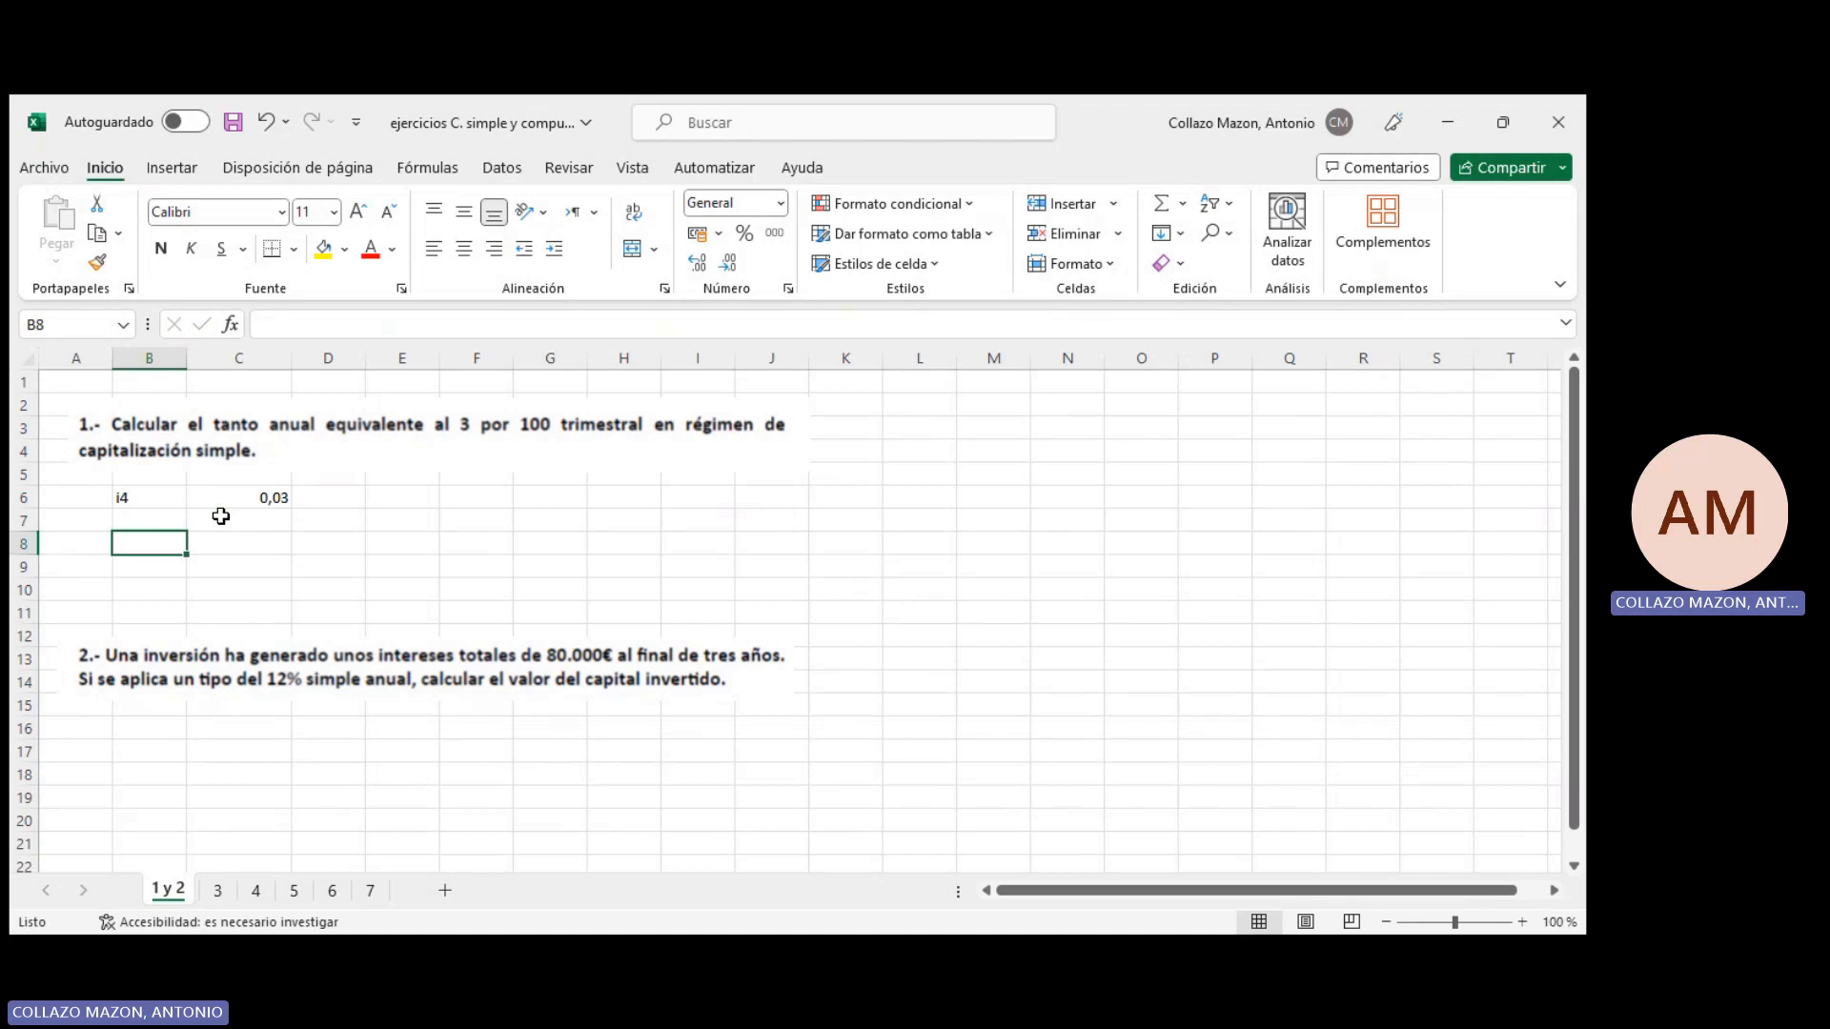
type("i")
key("Tab")
type("=")
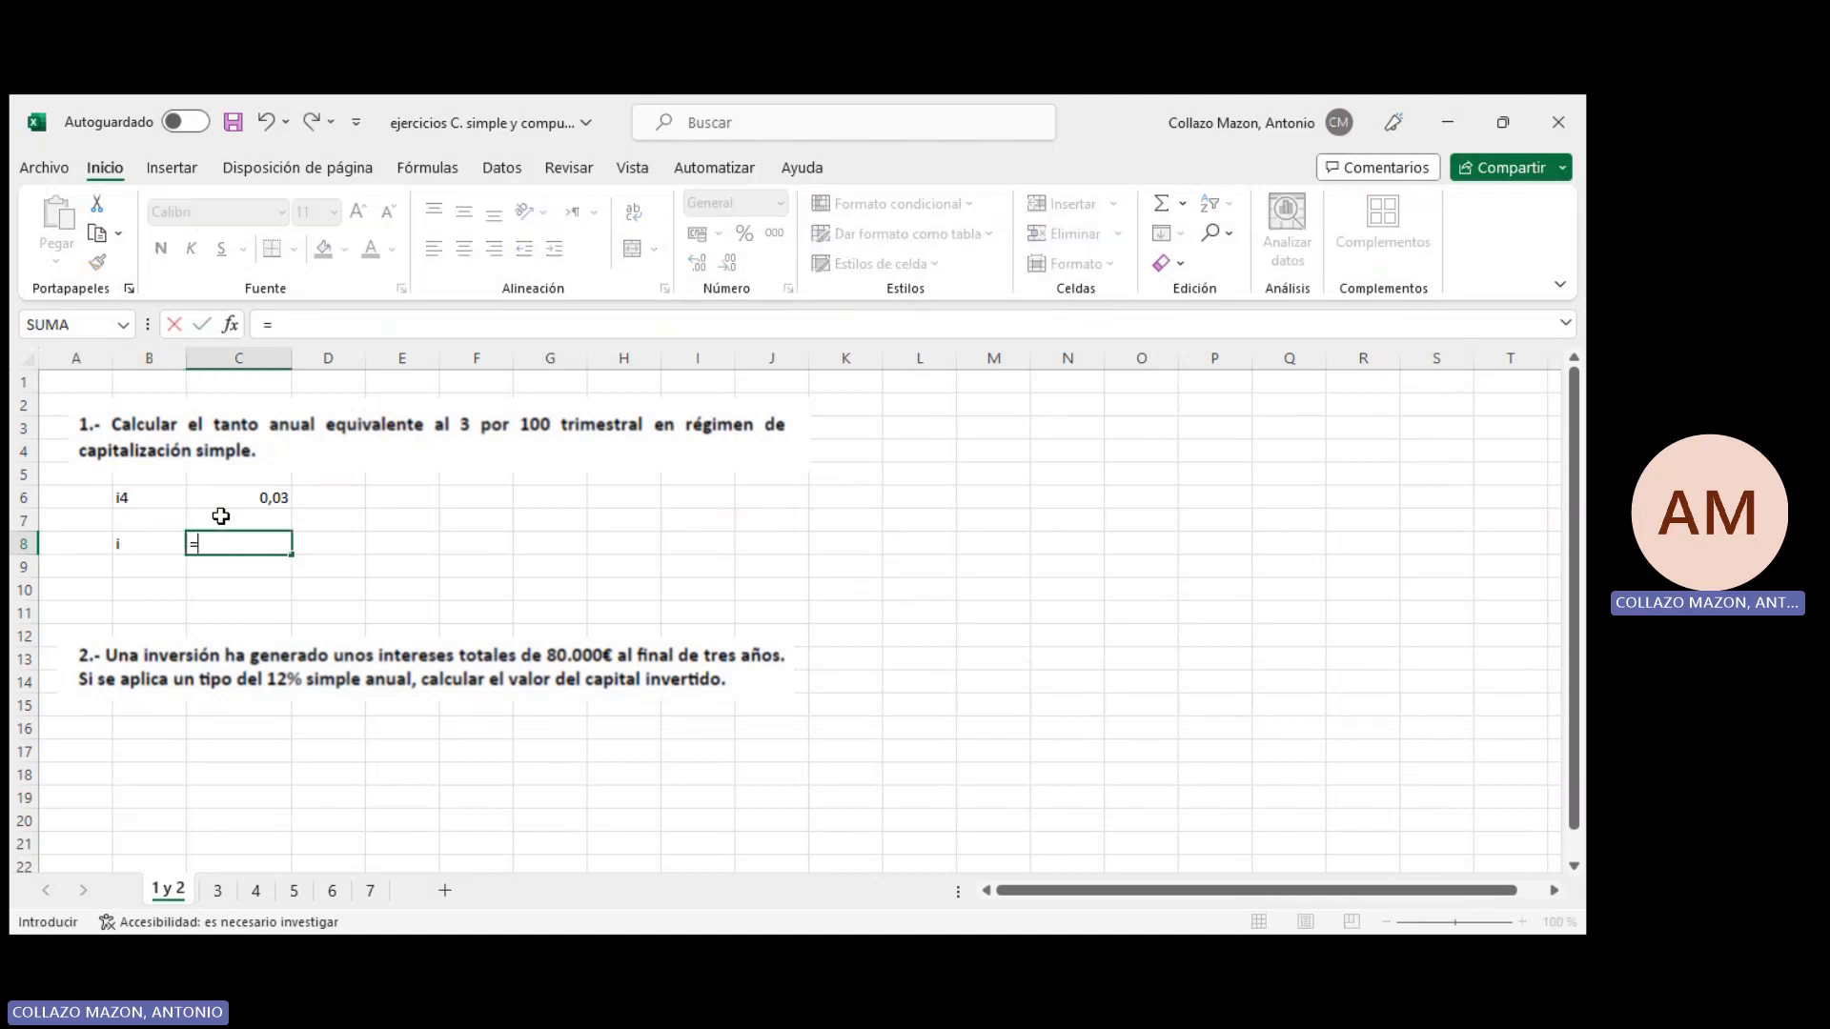
key("Tab")
type("im")
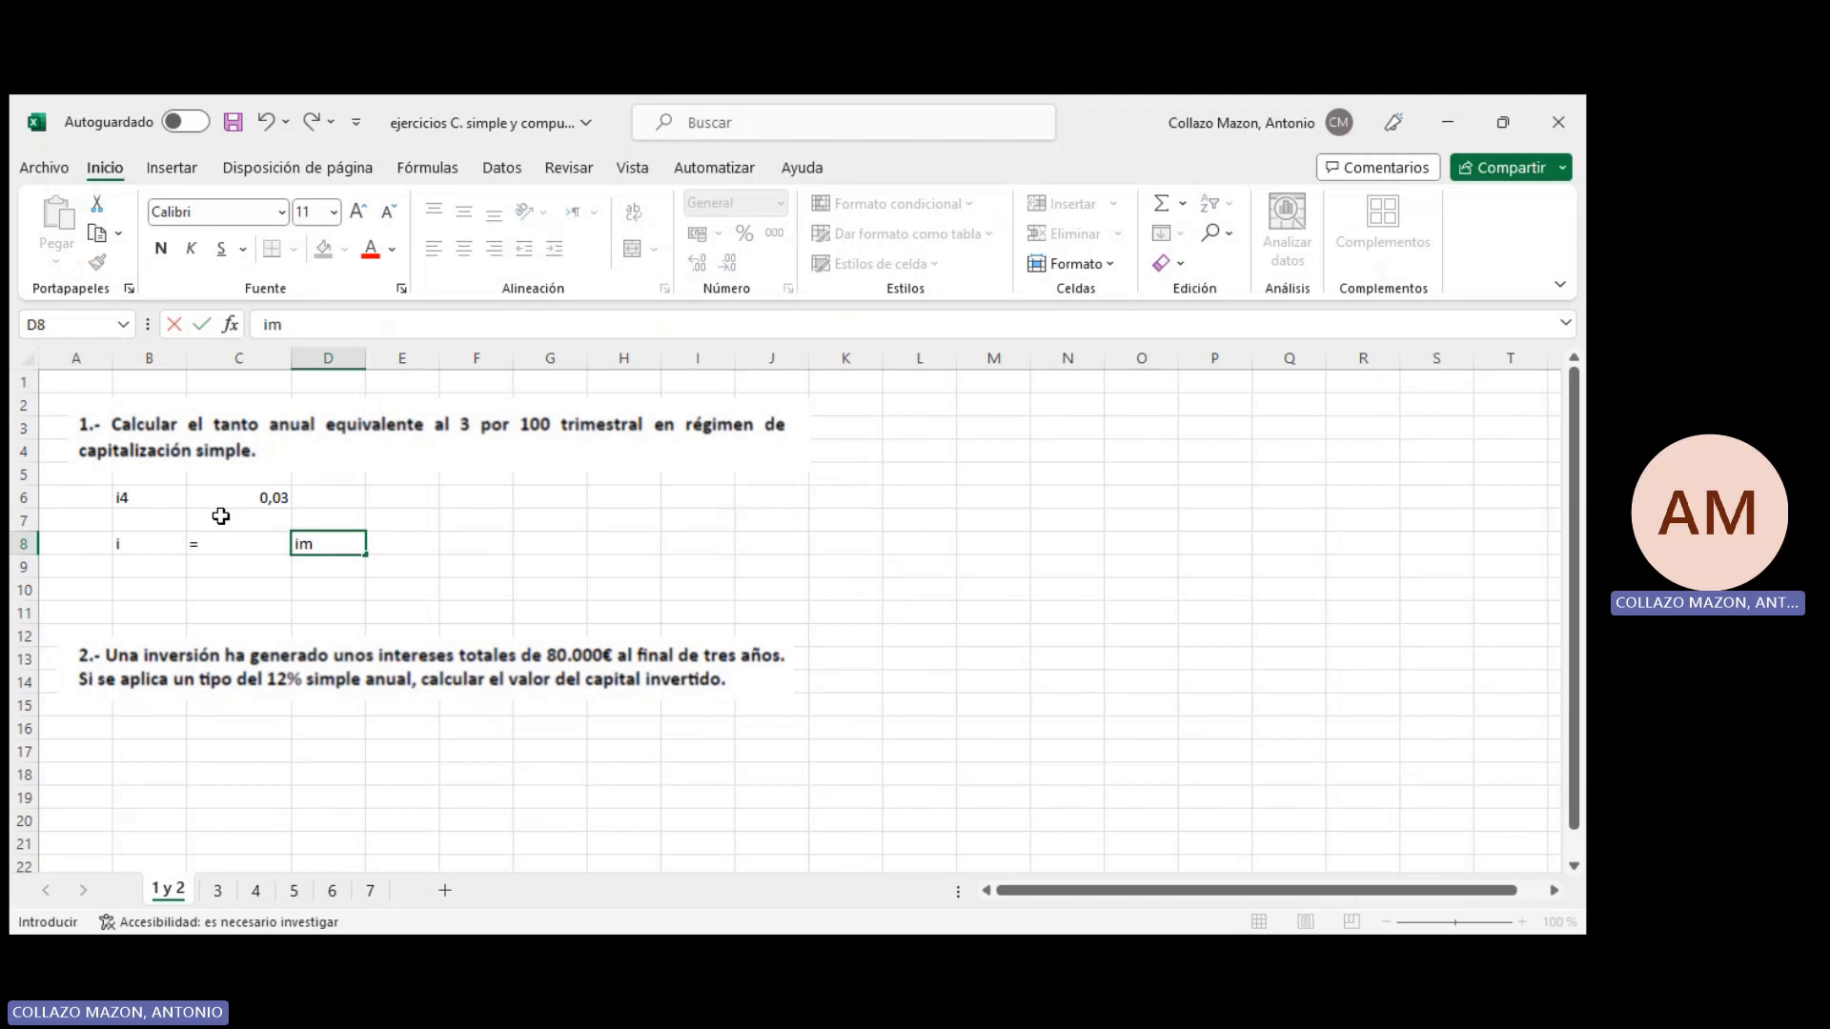
type("* m")
key("Return")
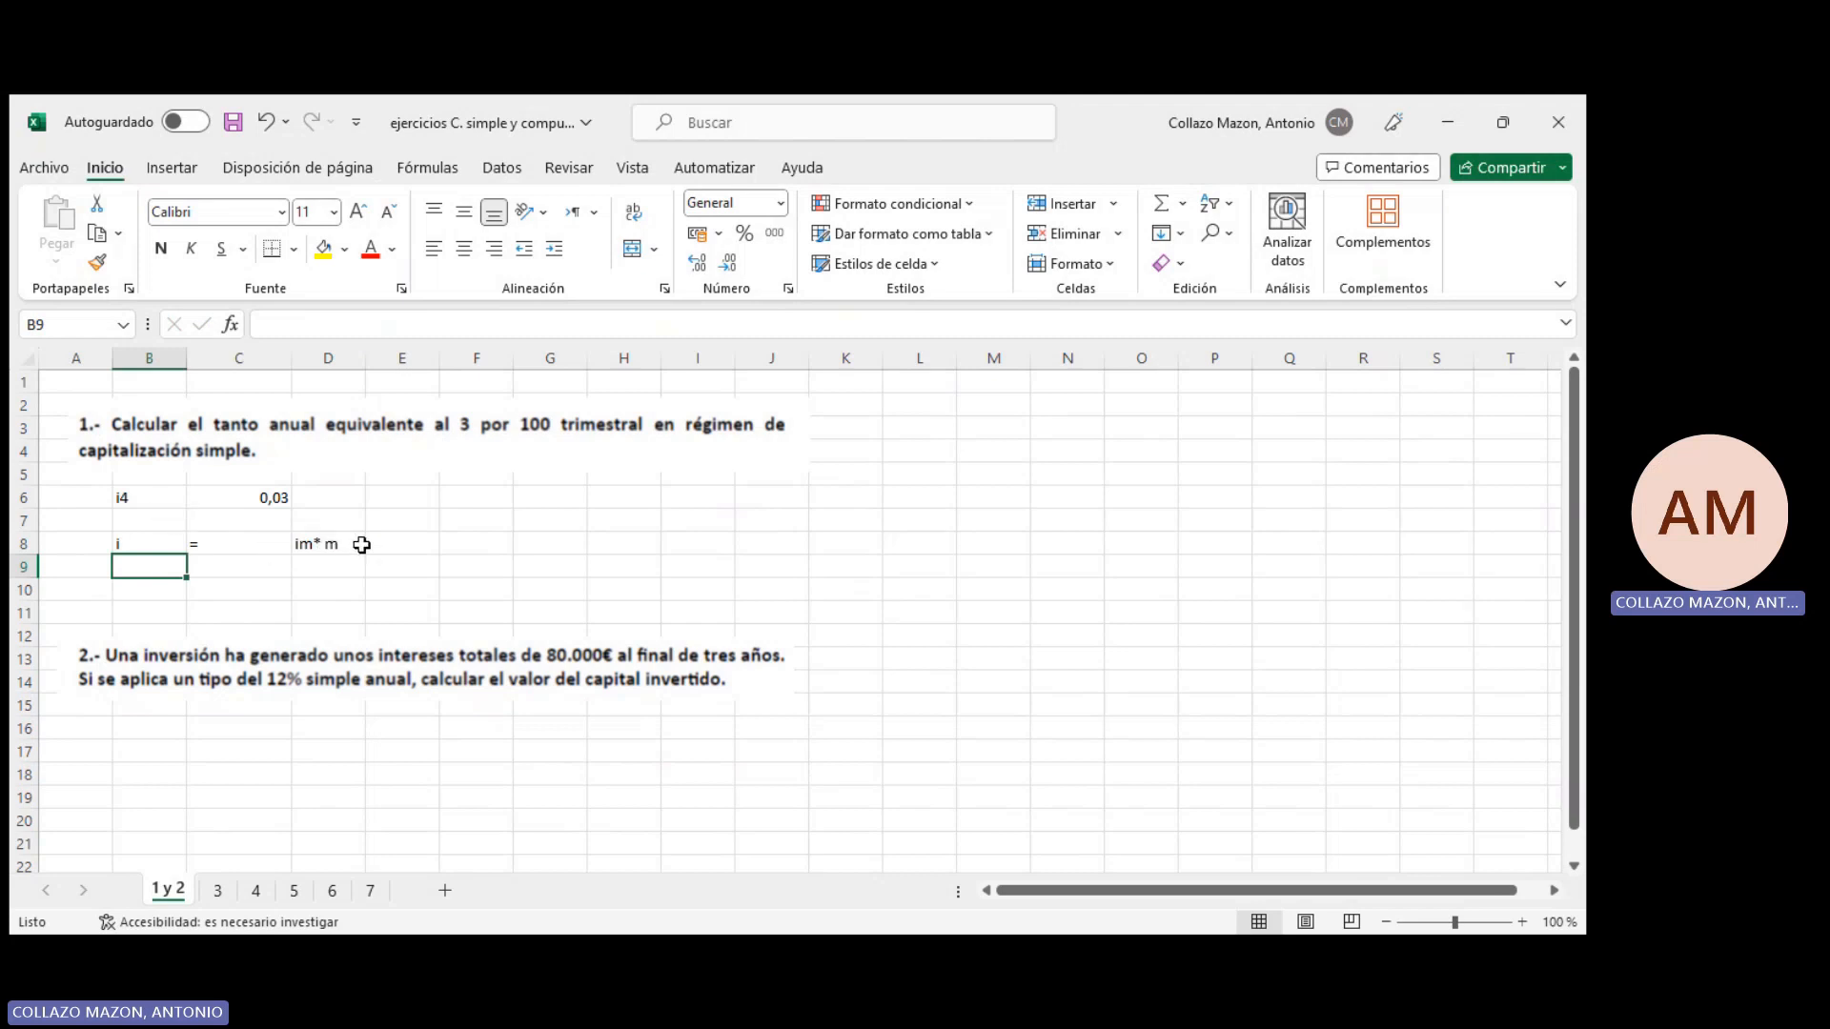
Calculate the equivalent annual rate in B9 with the formula +C6*4
type("+")
key("Up")
key("Right")
key("Right")
key("Left")
key("Up")
key("Up")
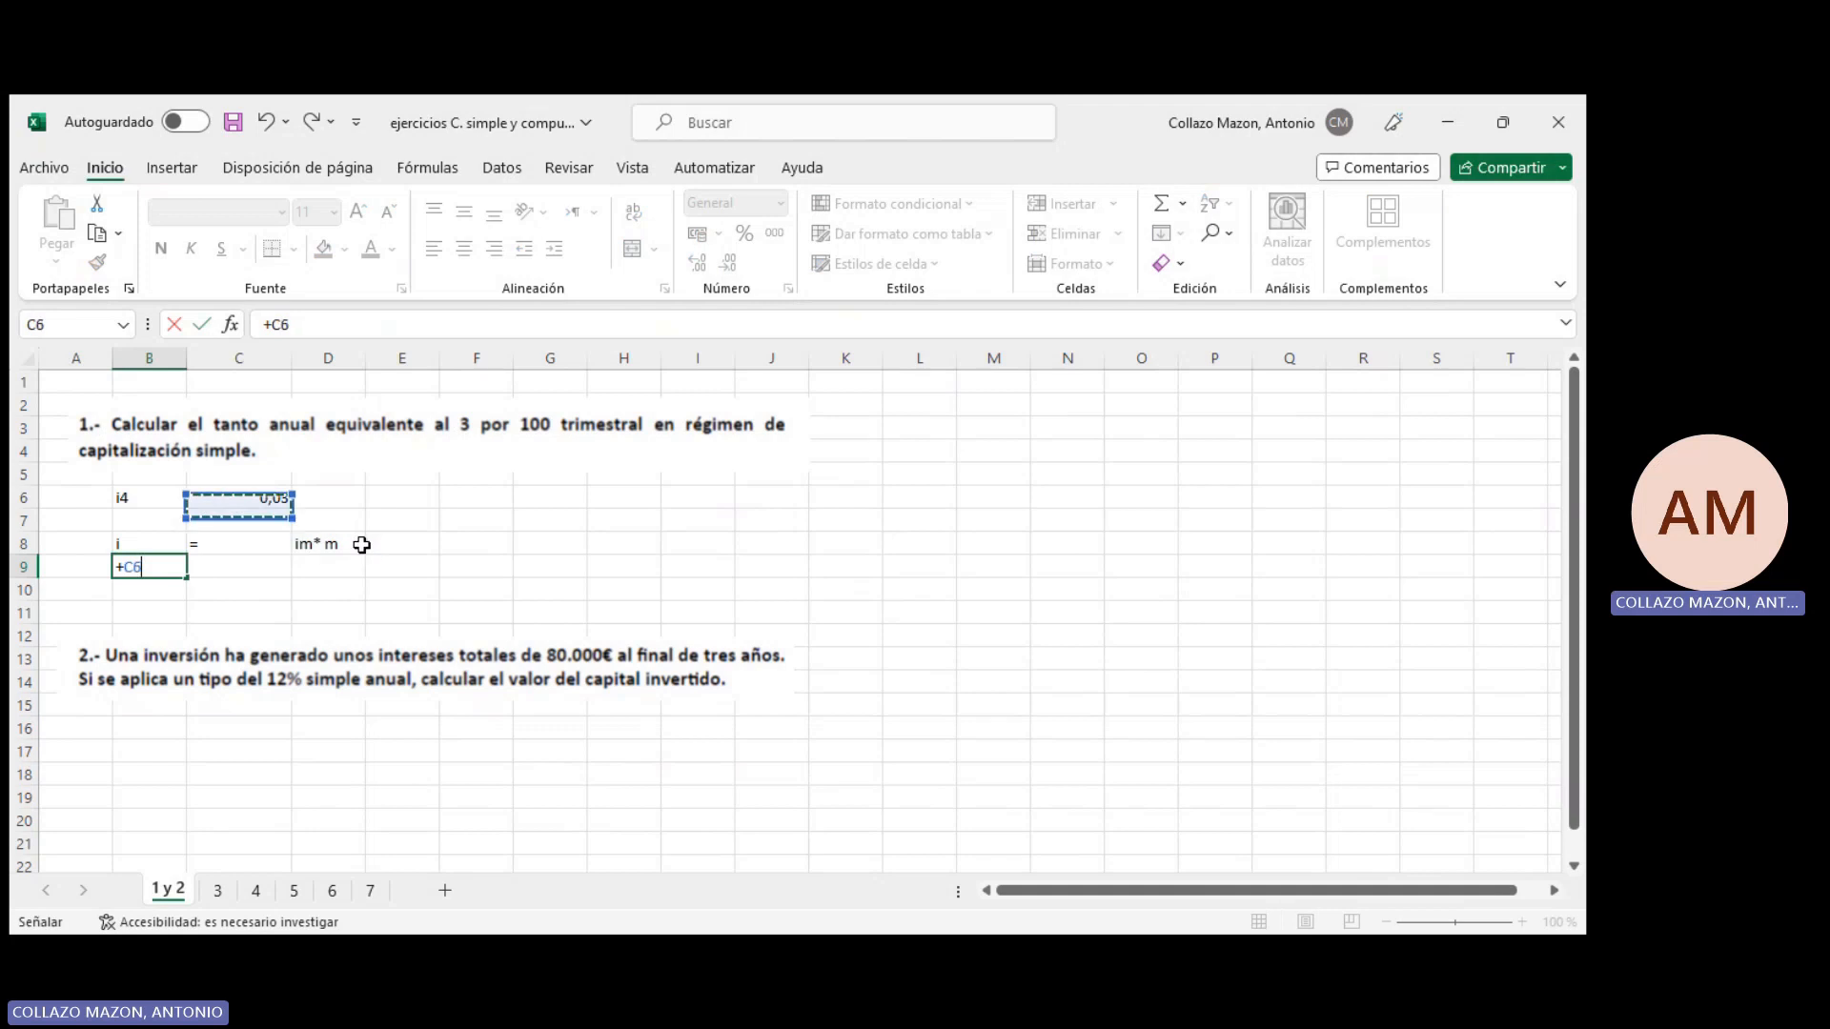
type("*")
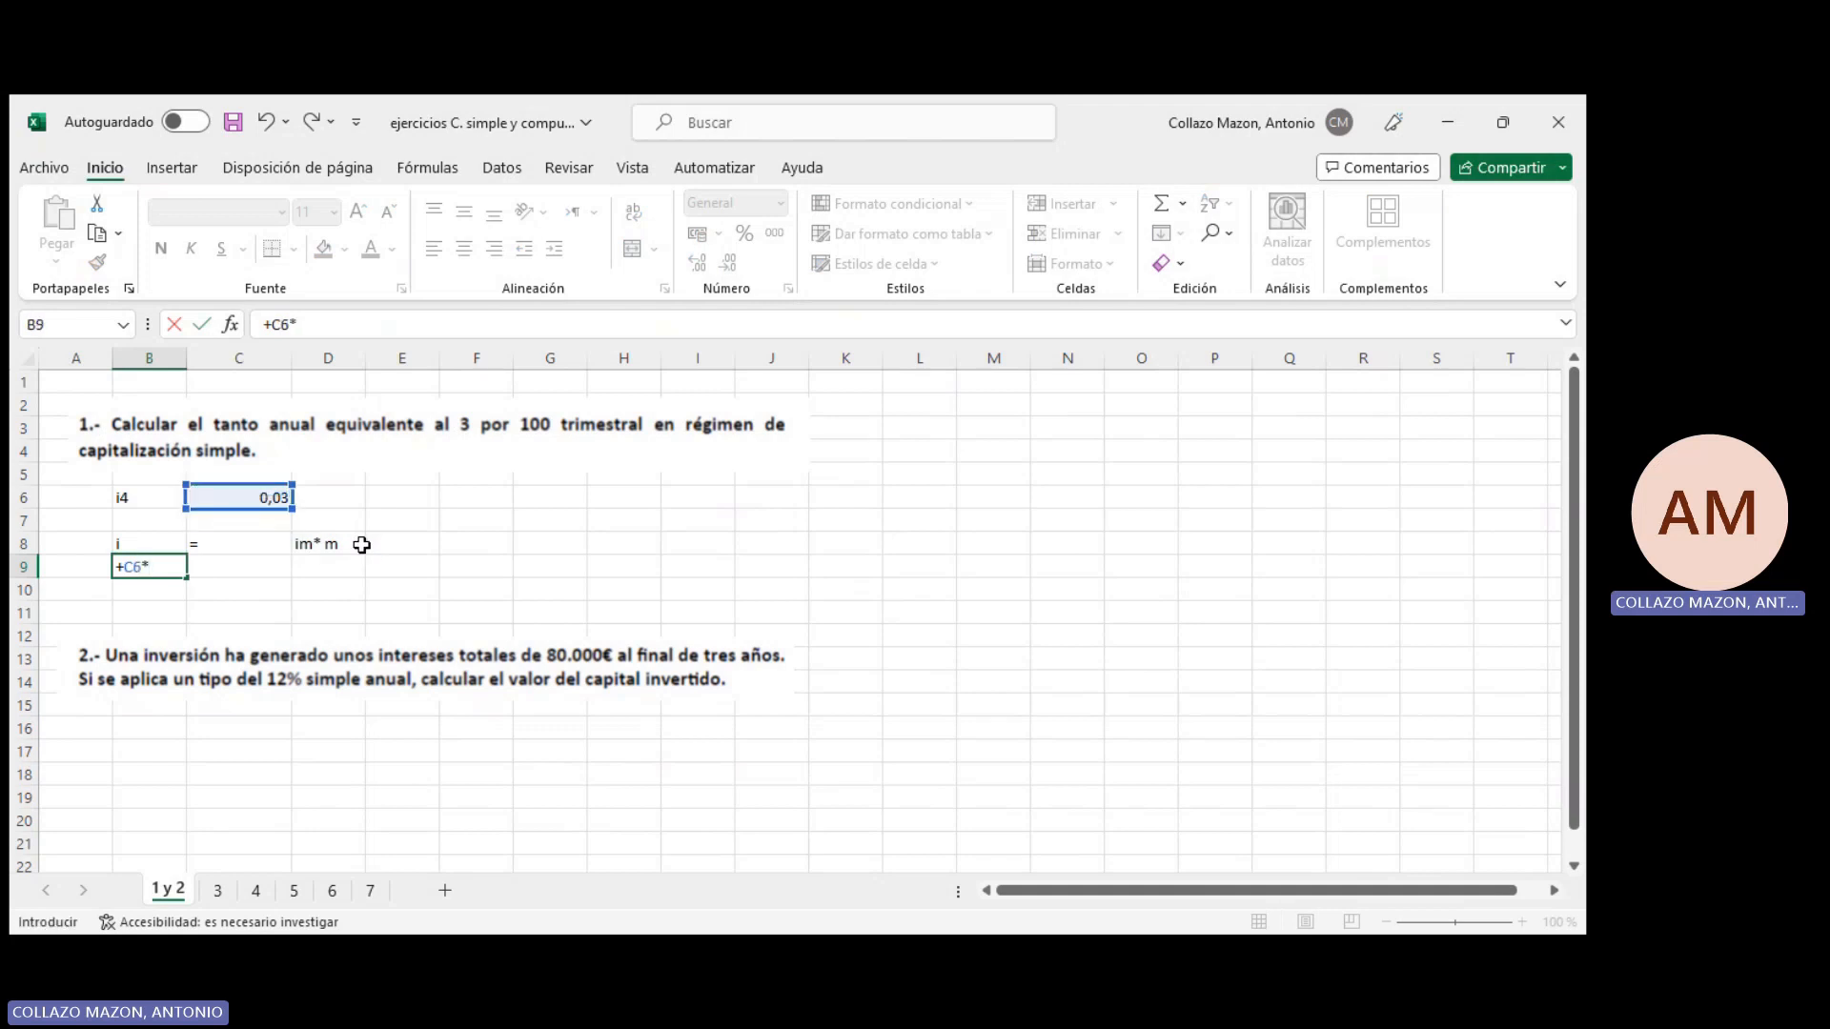
type("4")
key("Return")
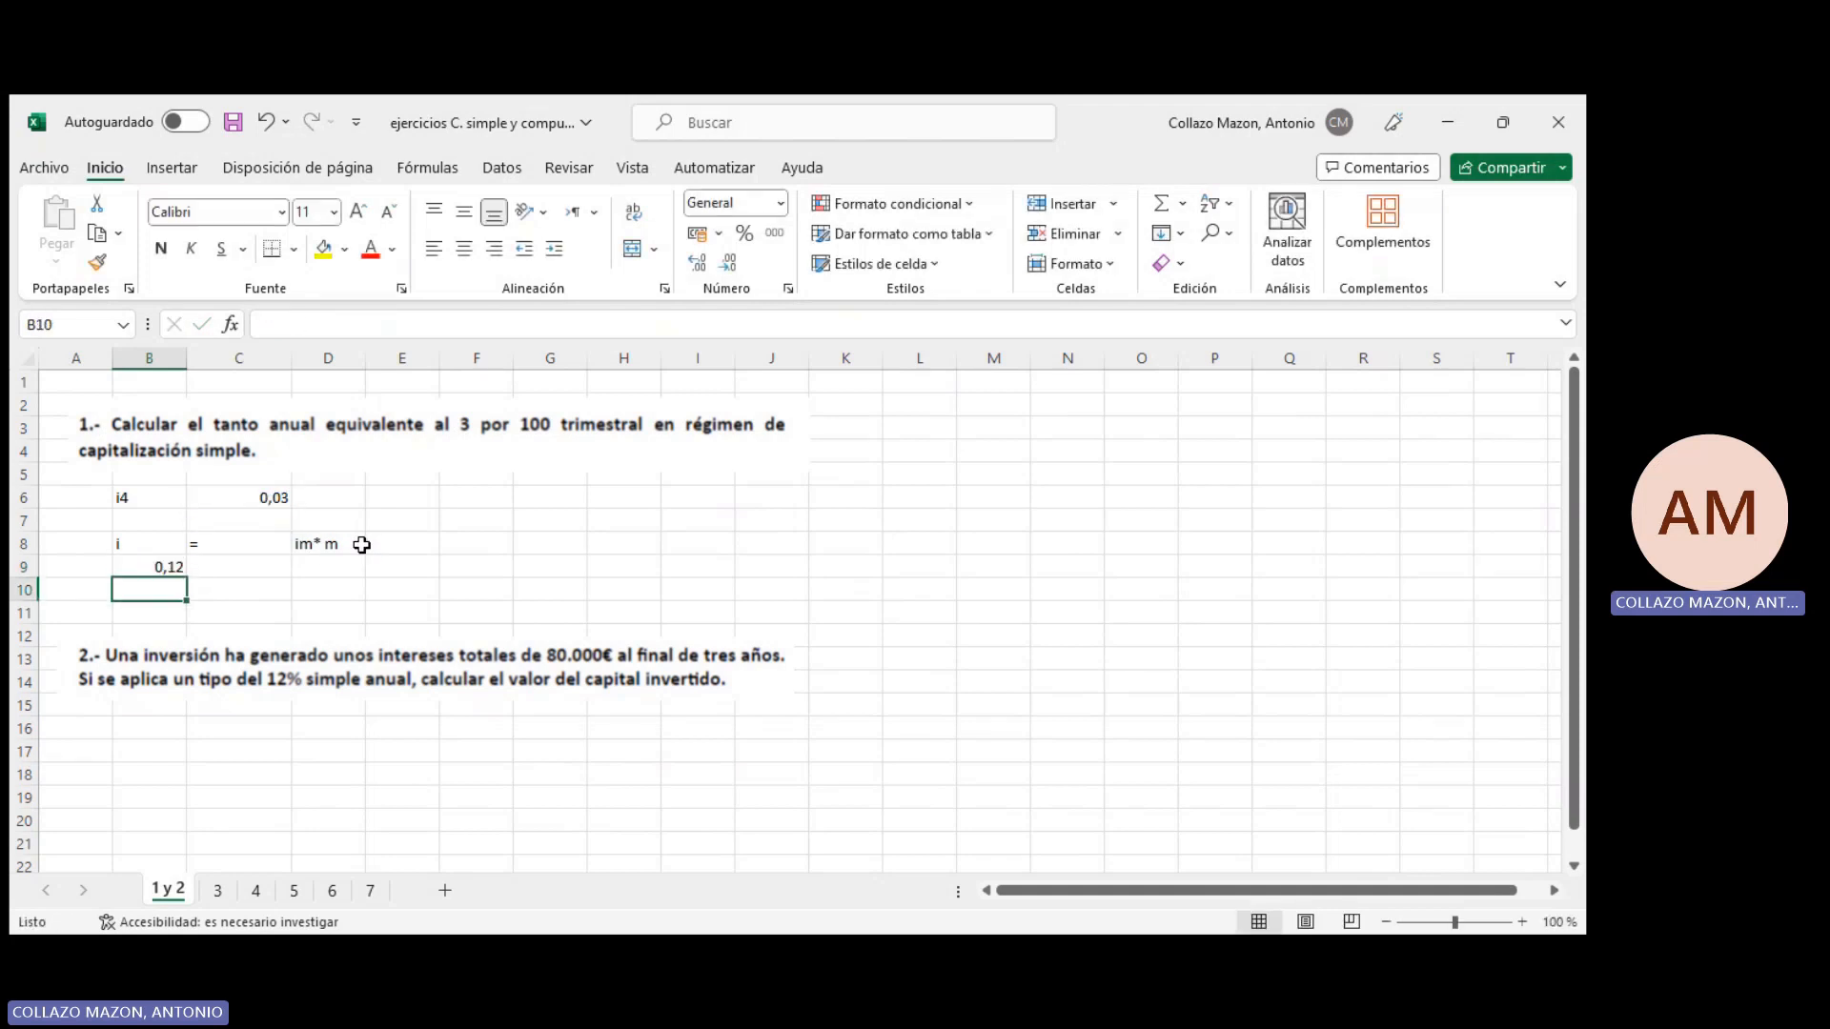
Move the annual rate formula from B9 to C9 and label it i in B9
key("Up")
key("ctrl+x")
key("Right")
key("ctrl+v")
key("Left")
type("i")
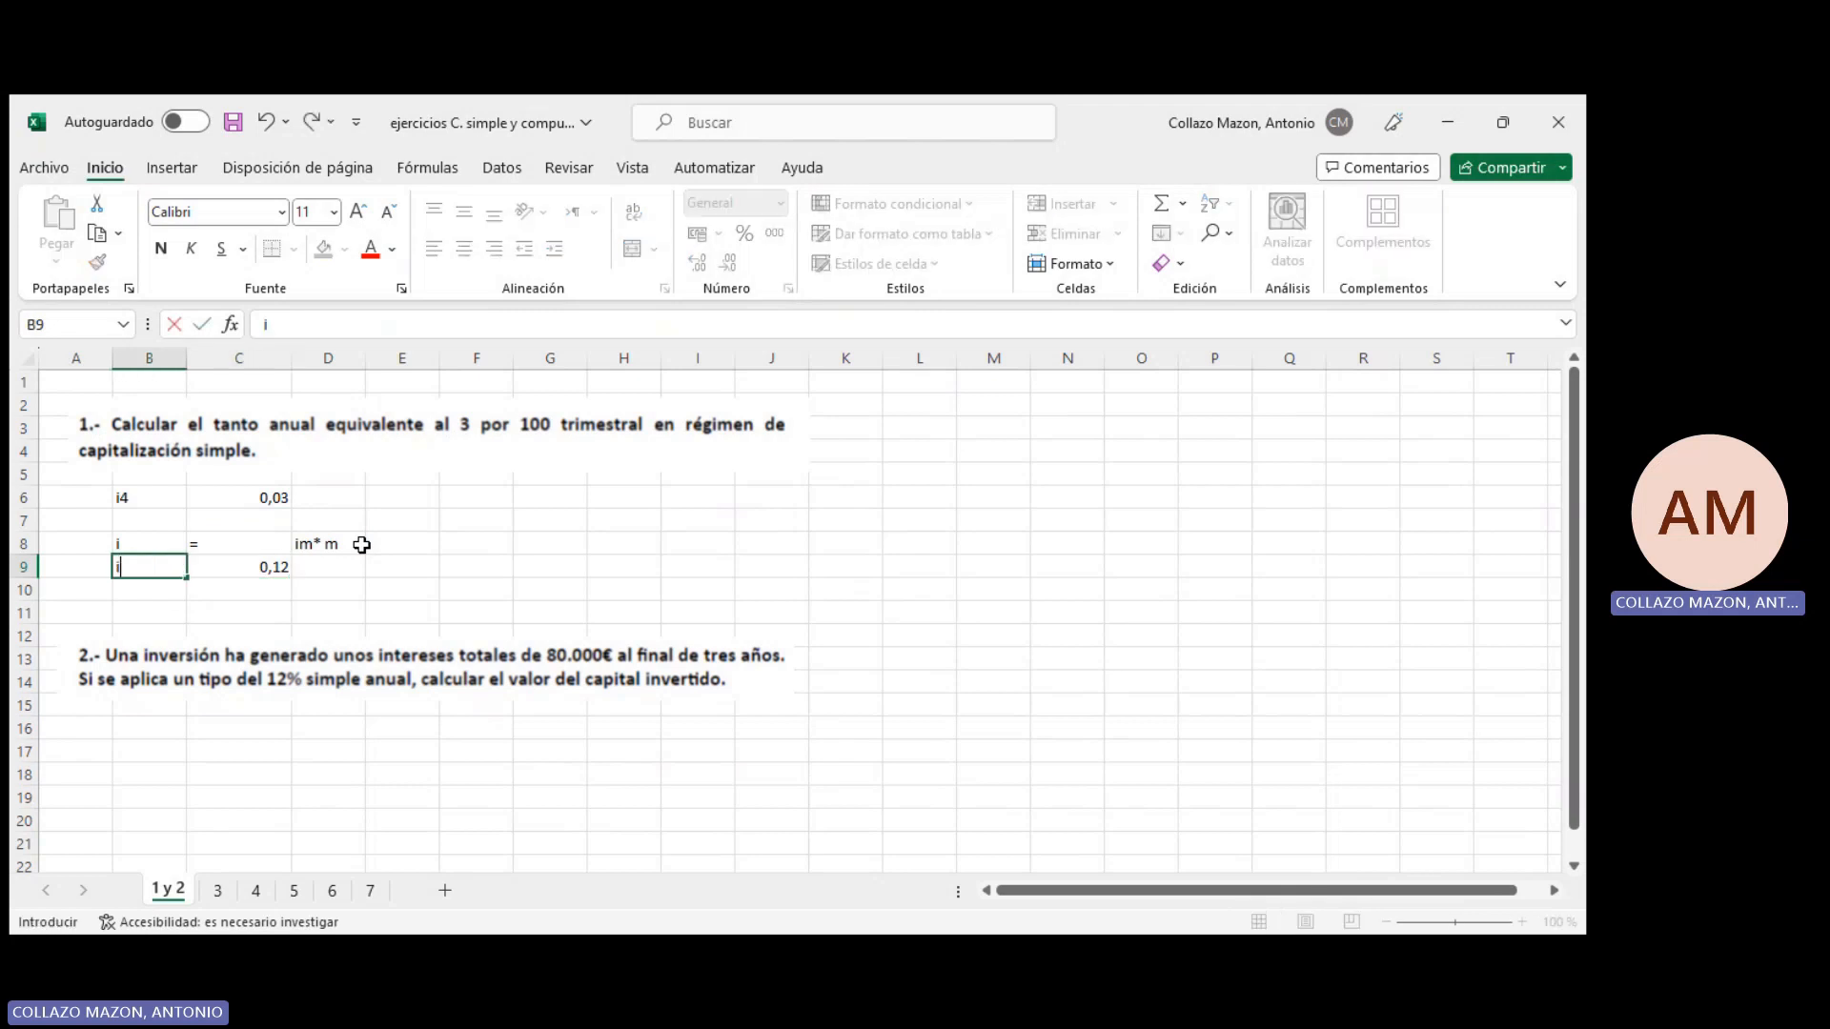
key("Tab")
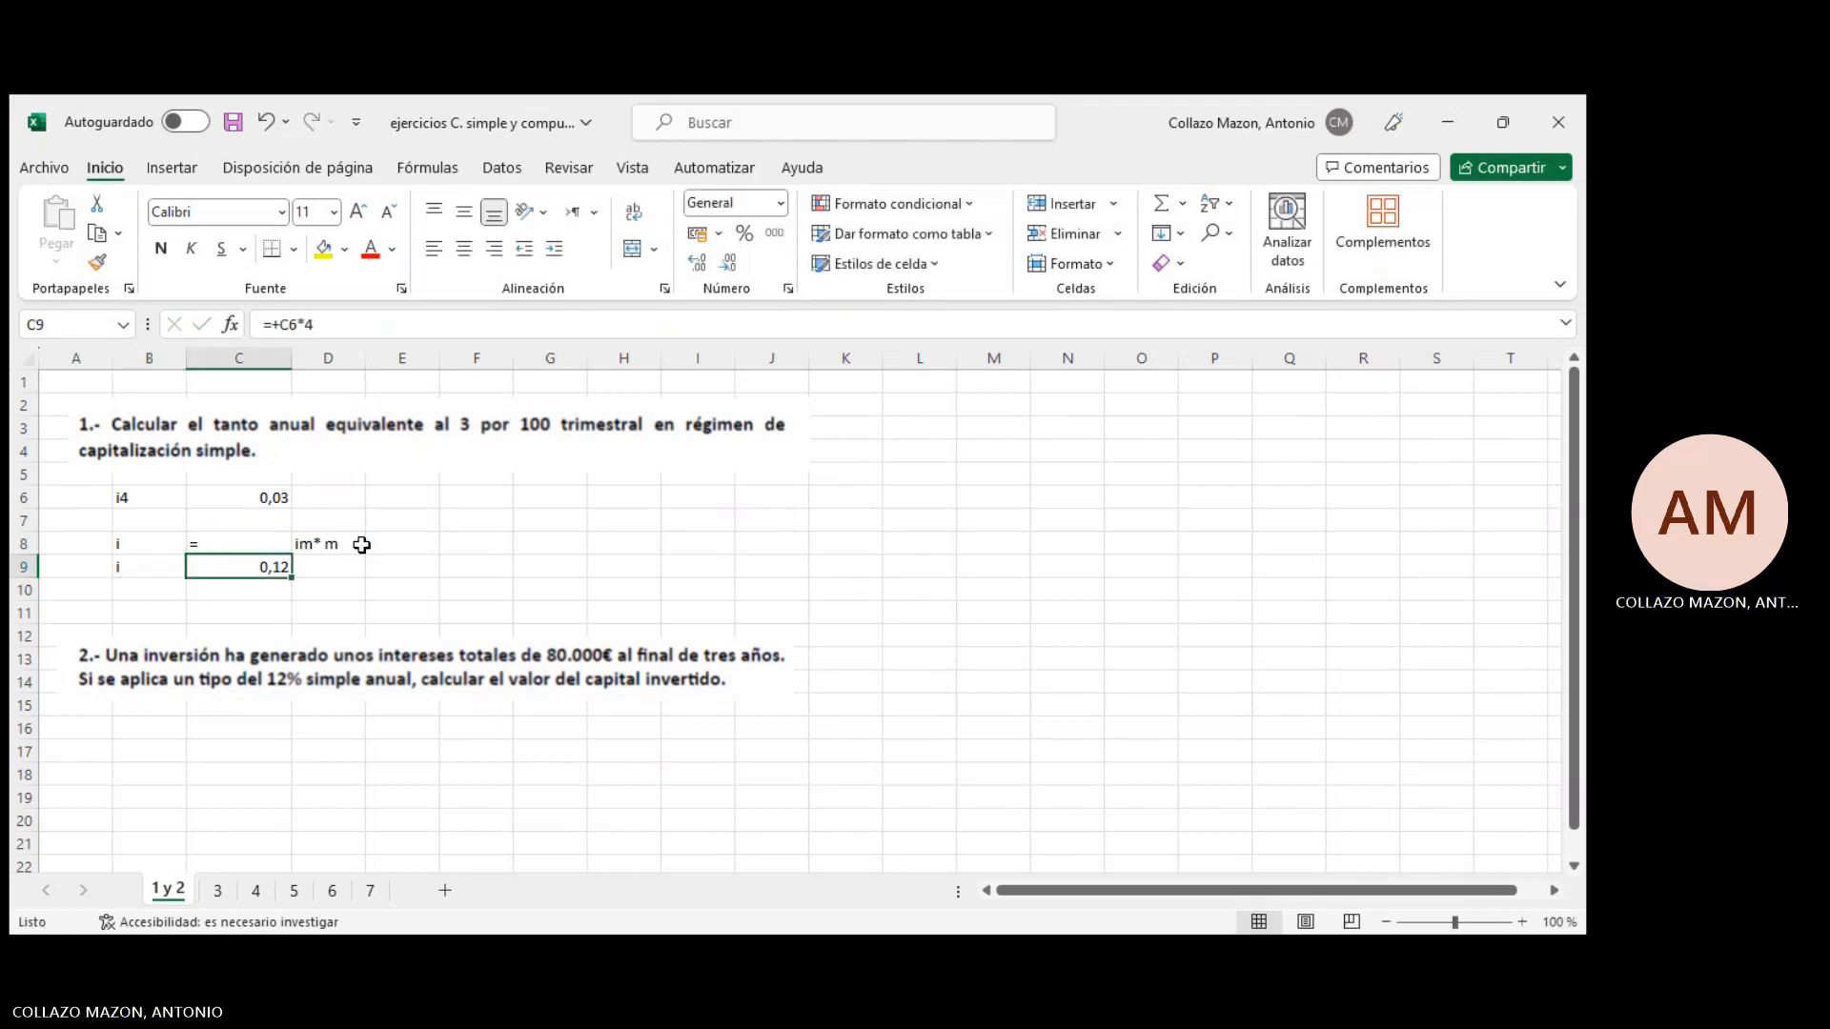
Format the annual rate in C9 as a percentage with two decimals and make B9:C9 bold
left_click(744, 234)
double_click(697, 262)
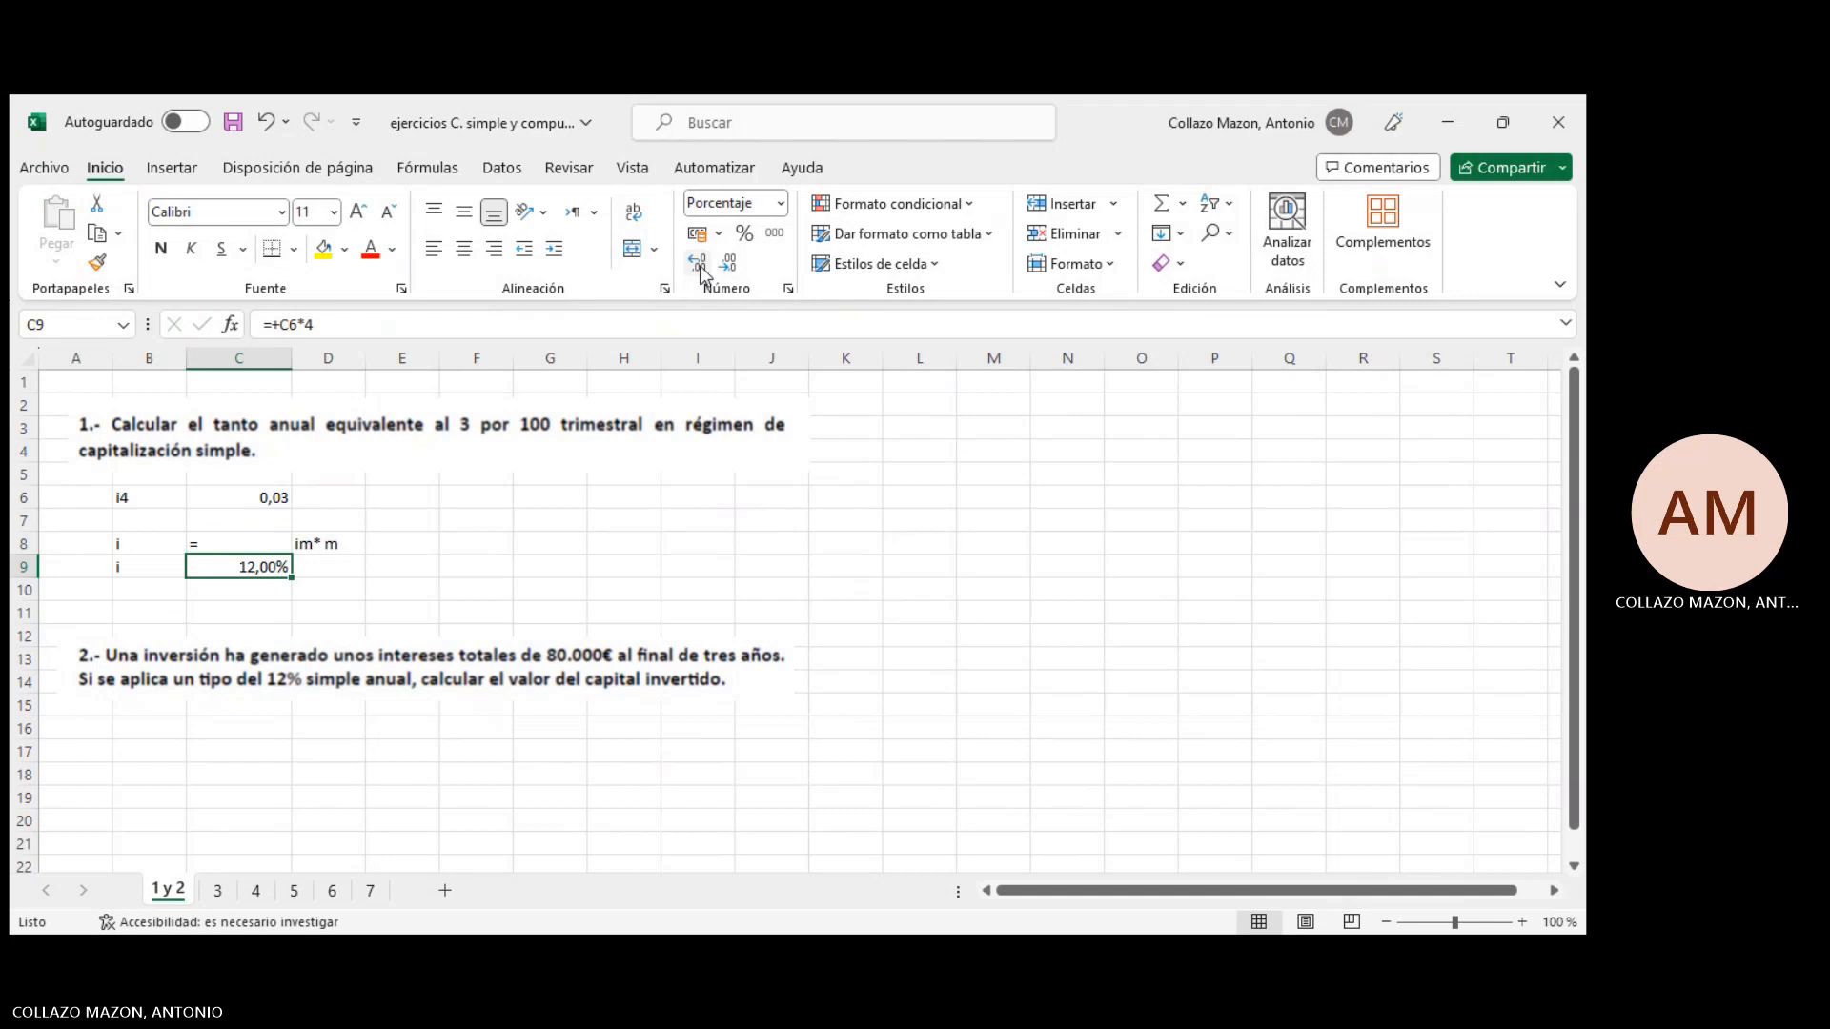
left_click_drag(191, 564, 153, 566)
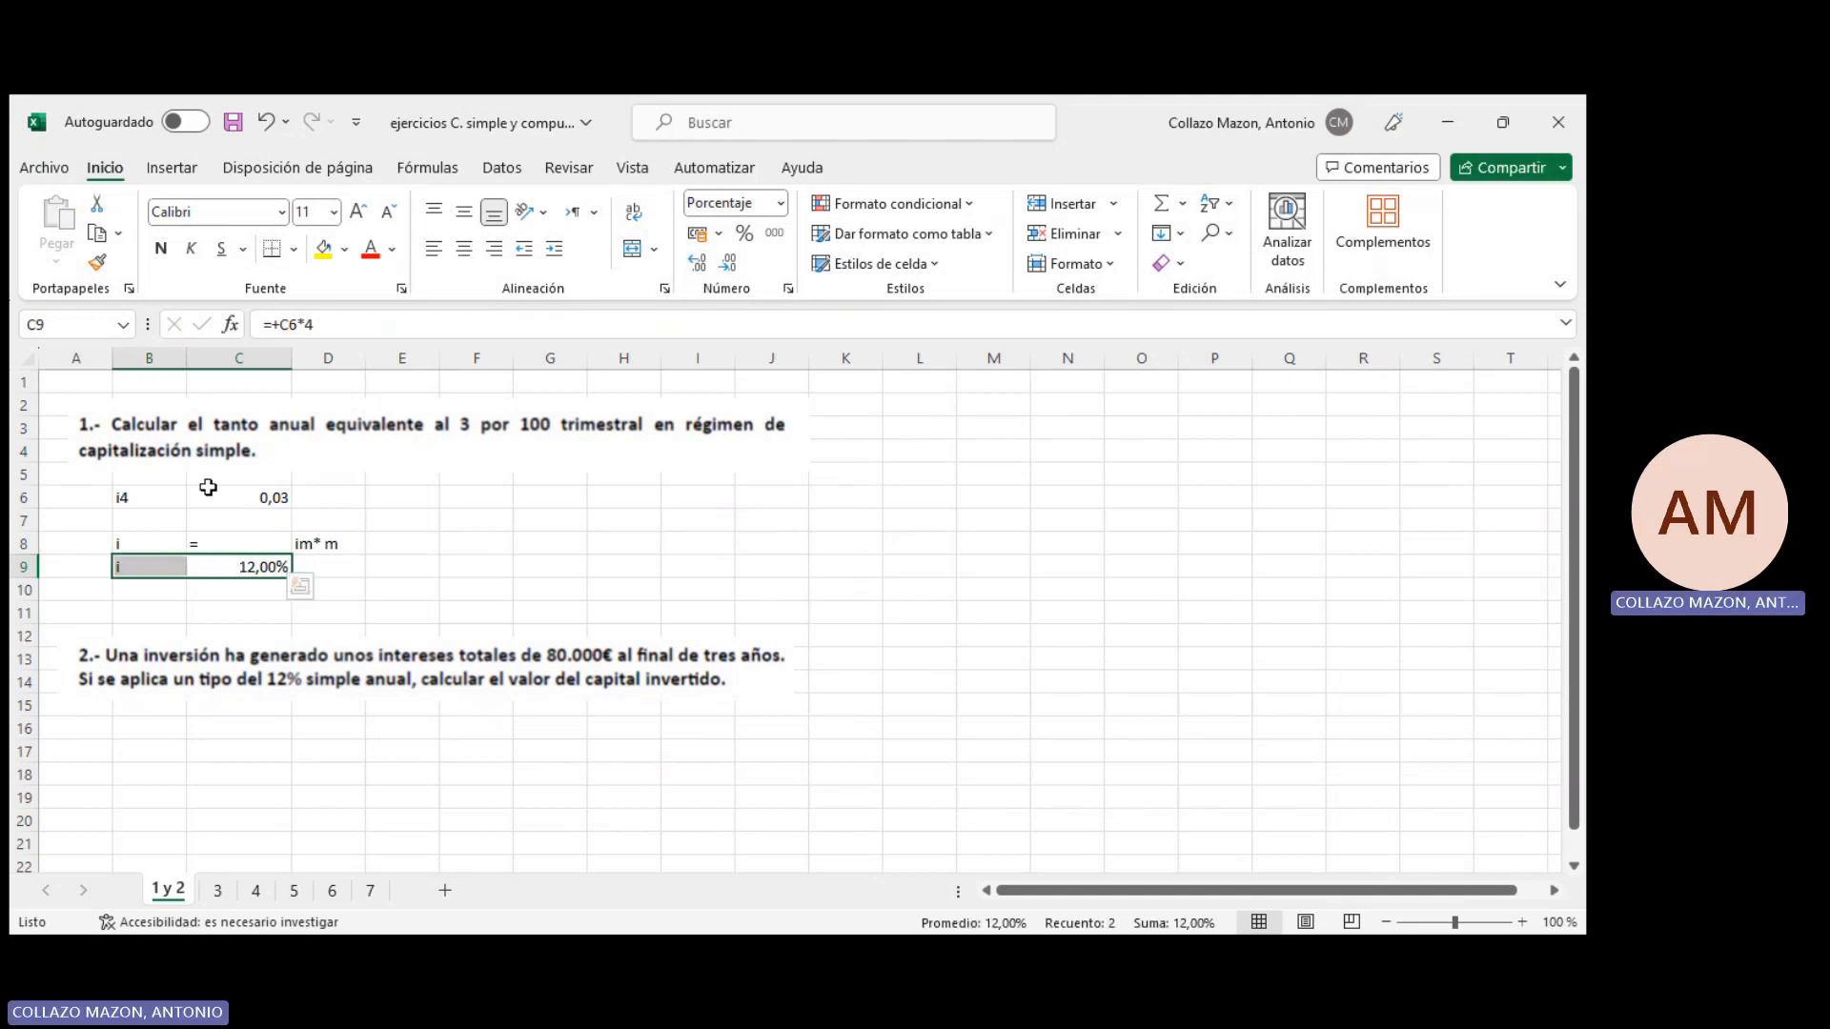
left_click(160, 251)
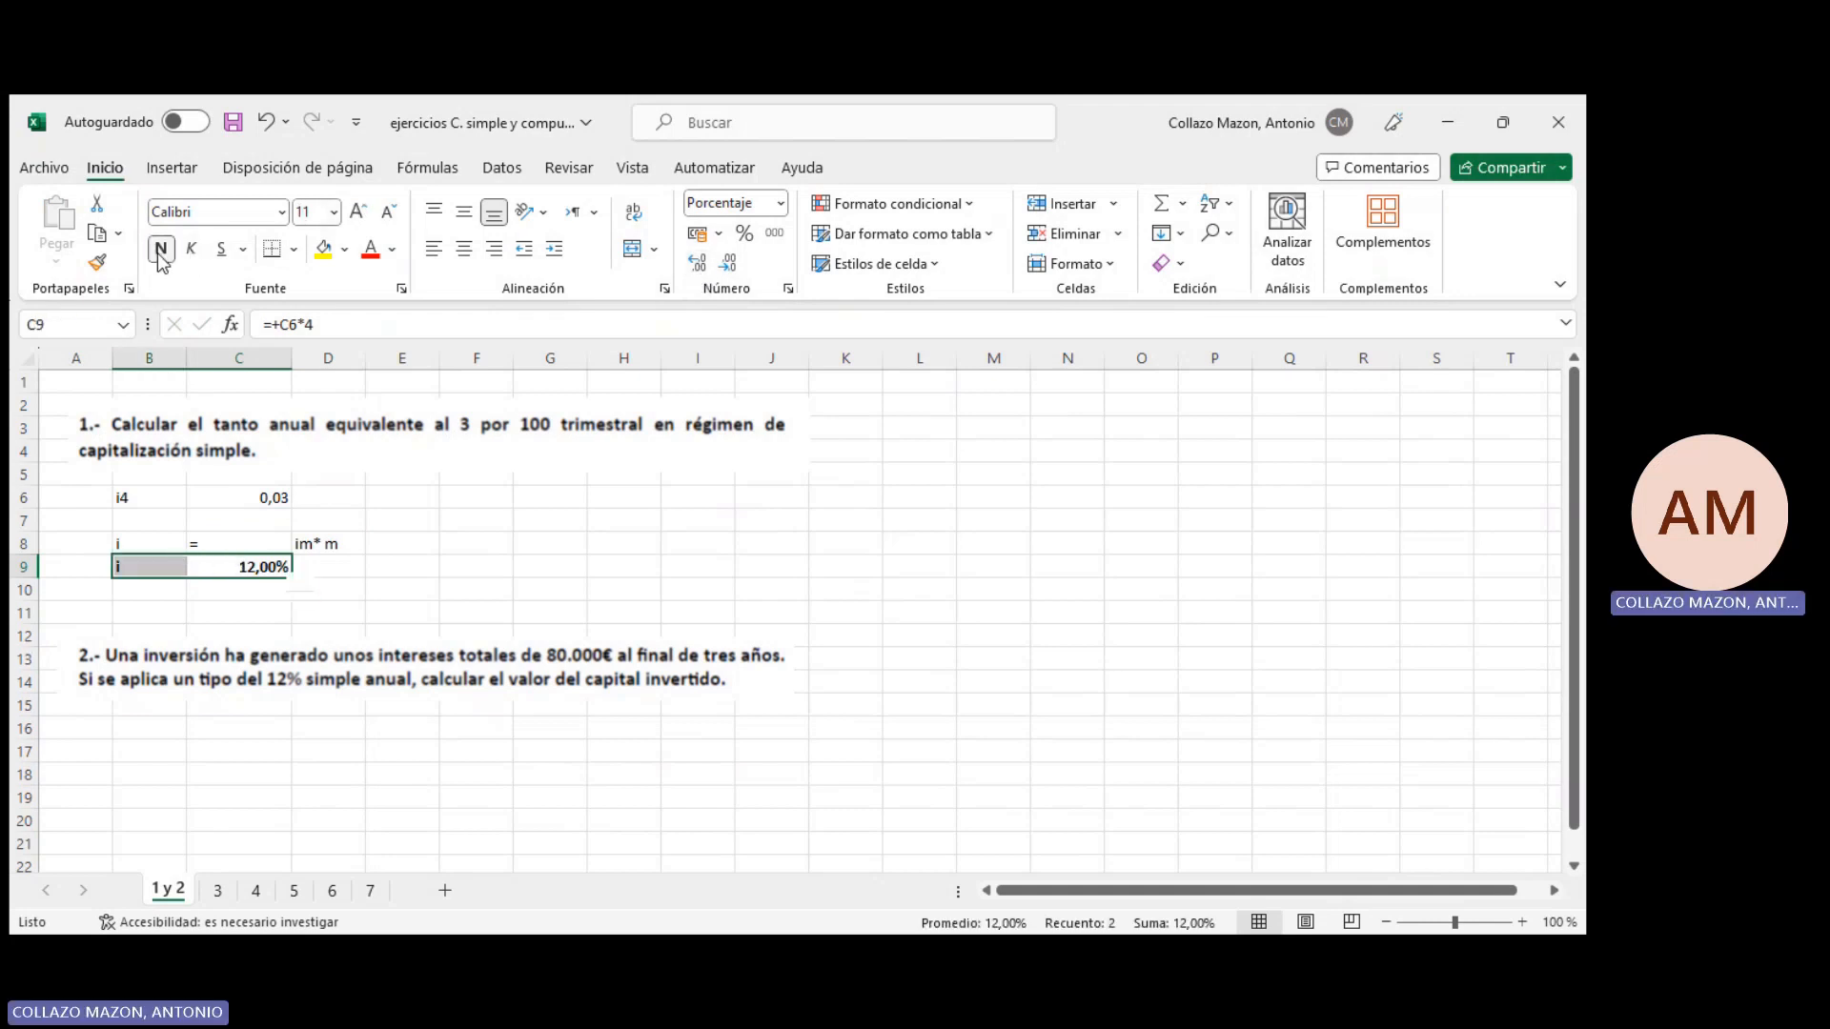
left_click(228, 610)
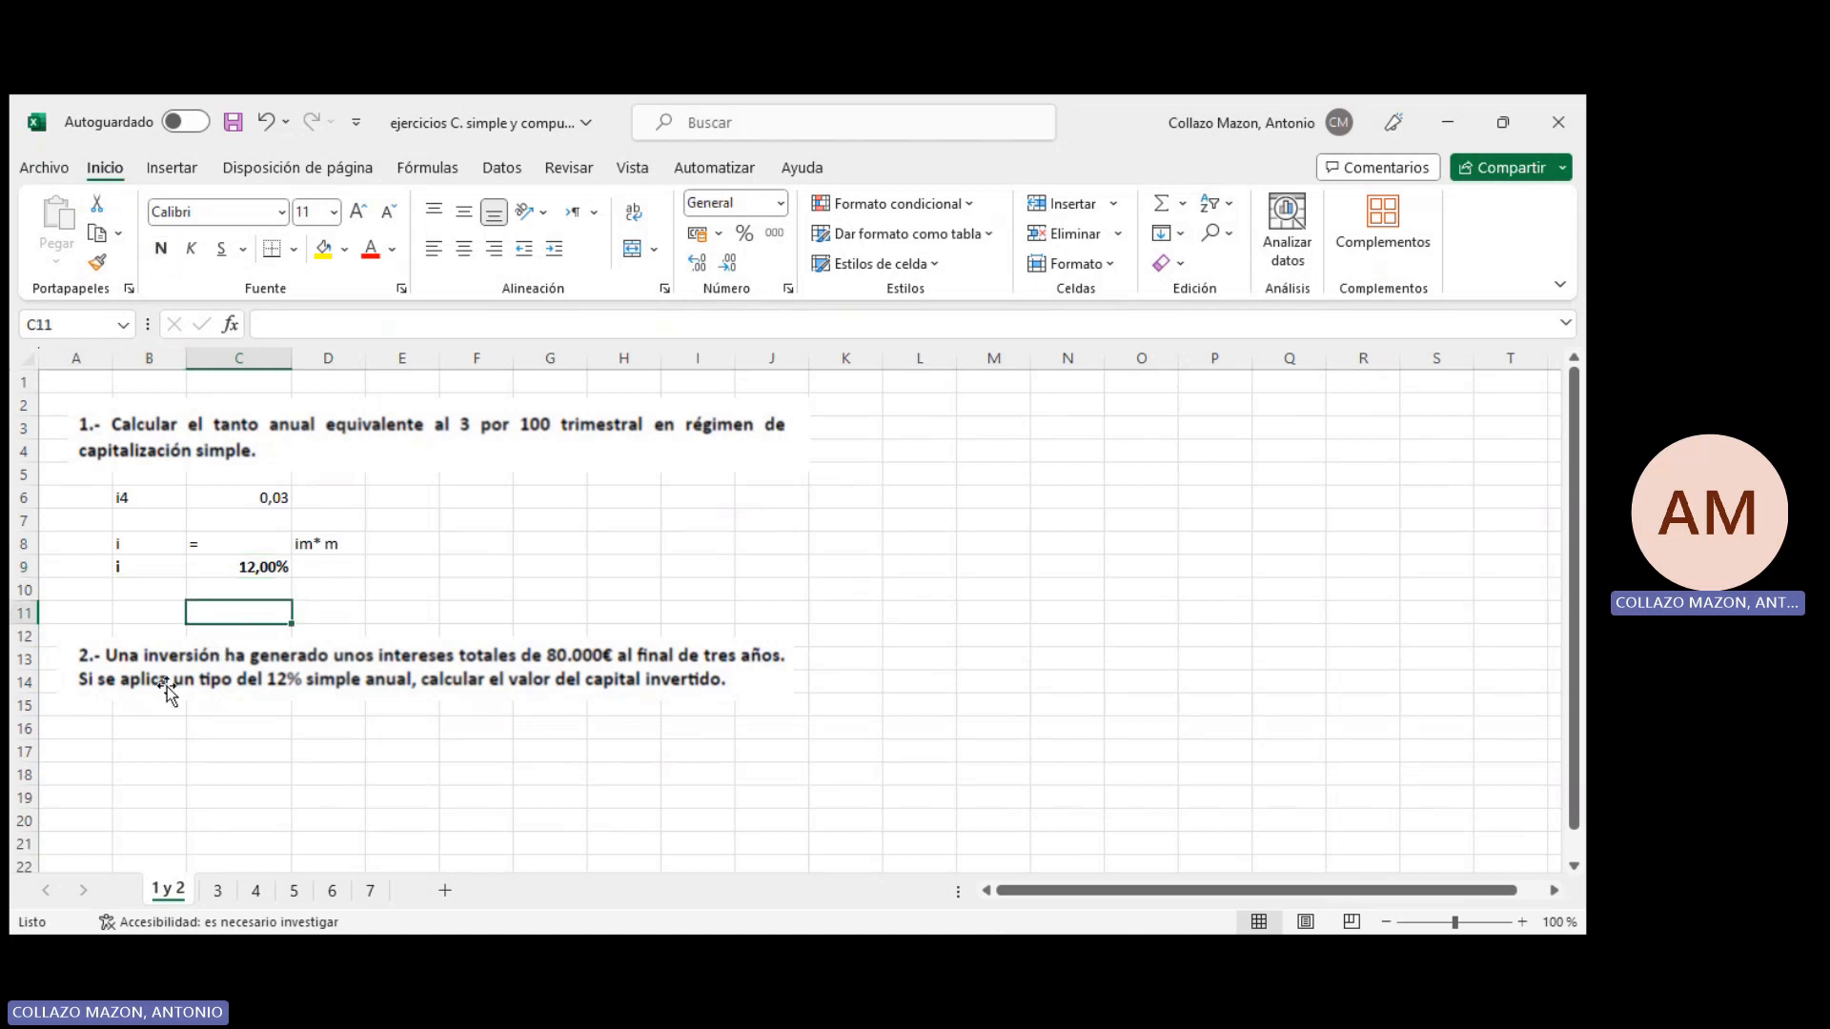
Enter the total interest for exercise 2, with the label I in C17 and 80000 in D17
scroll(181, 616, "down", 1)
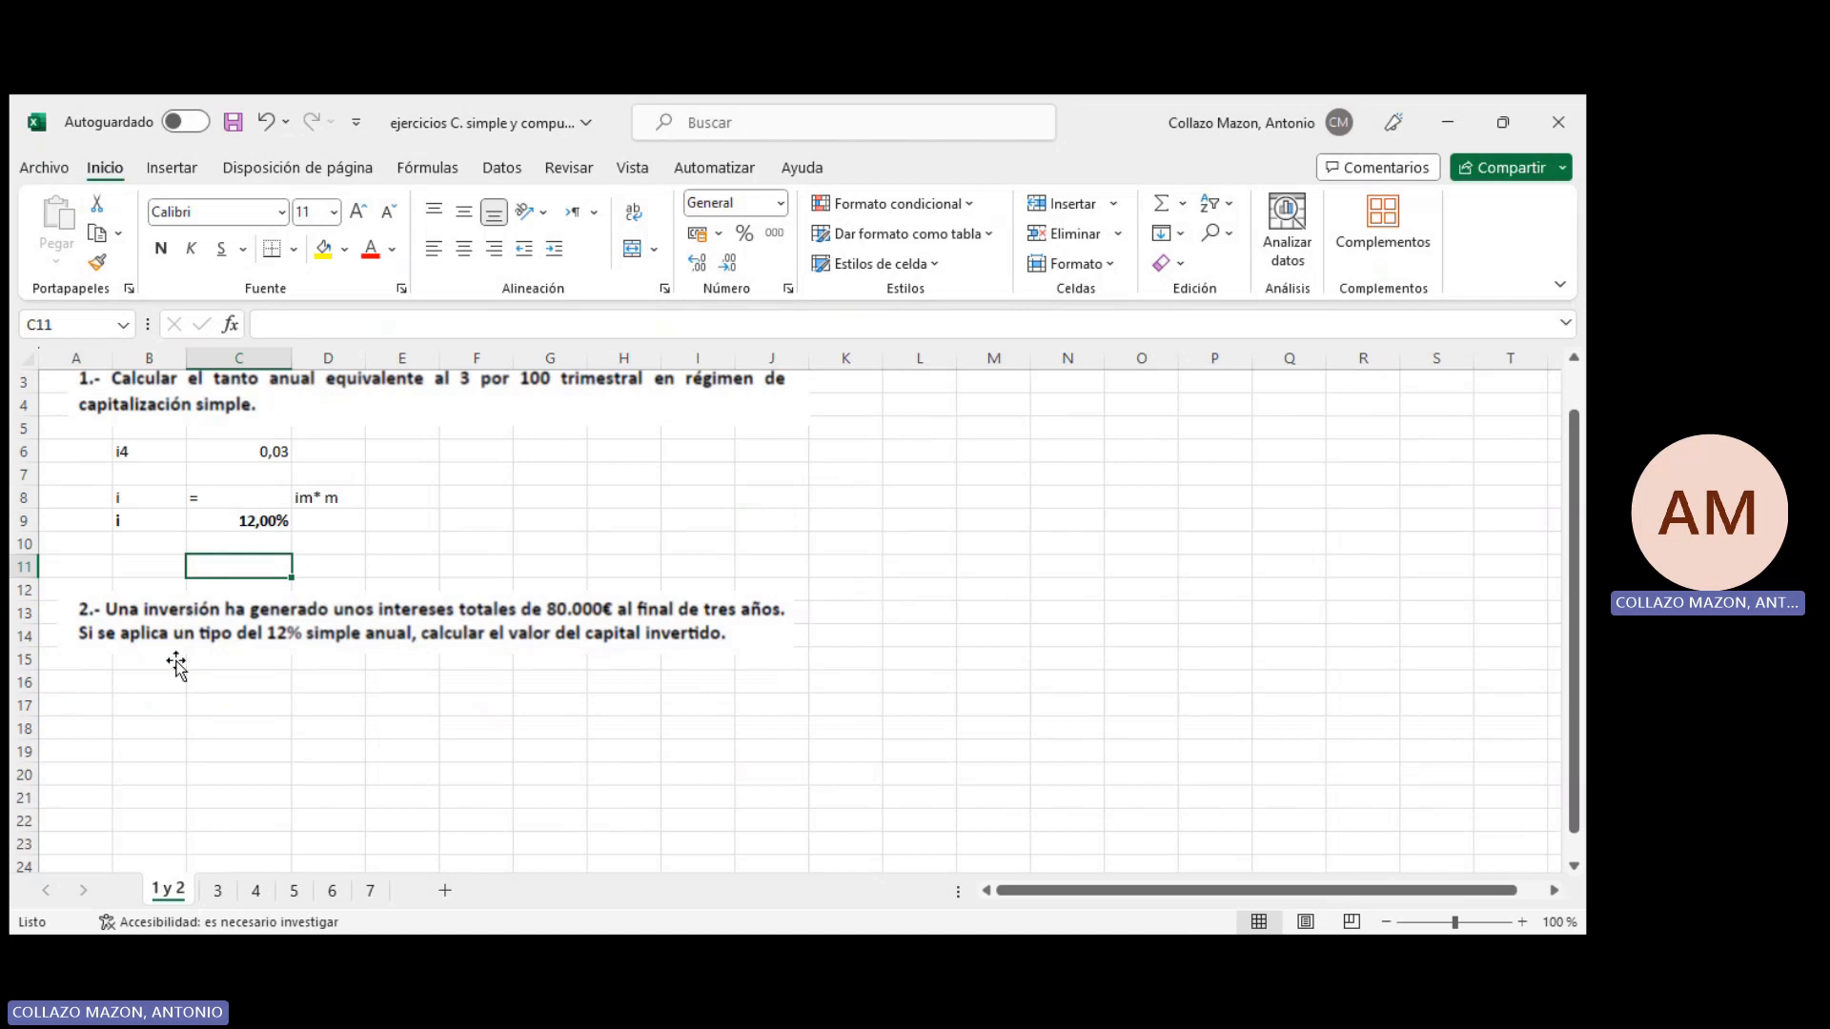
left_click(216, 697)
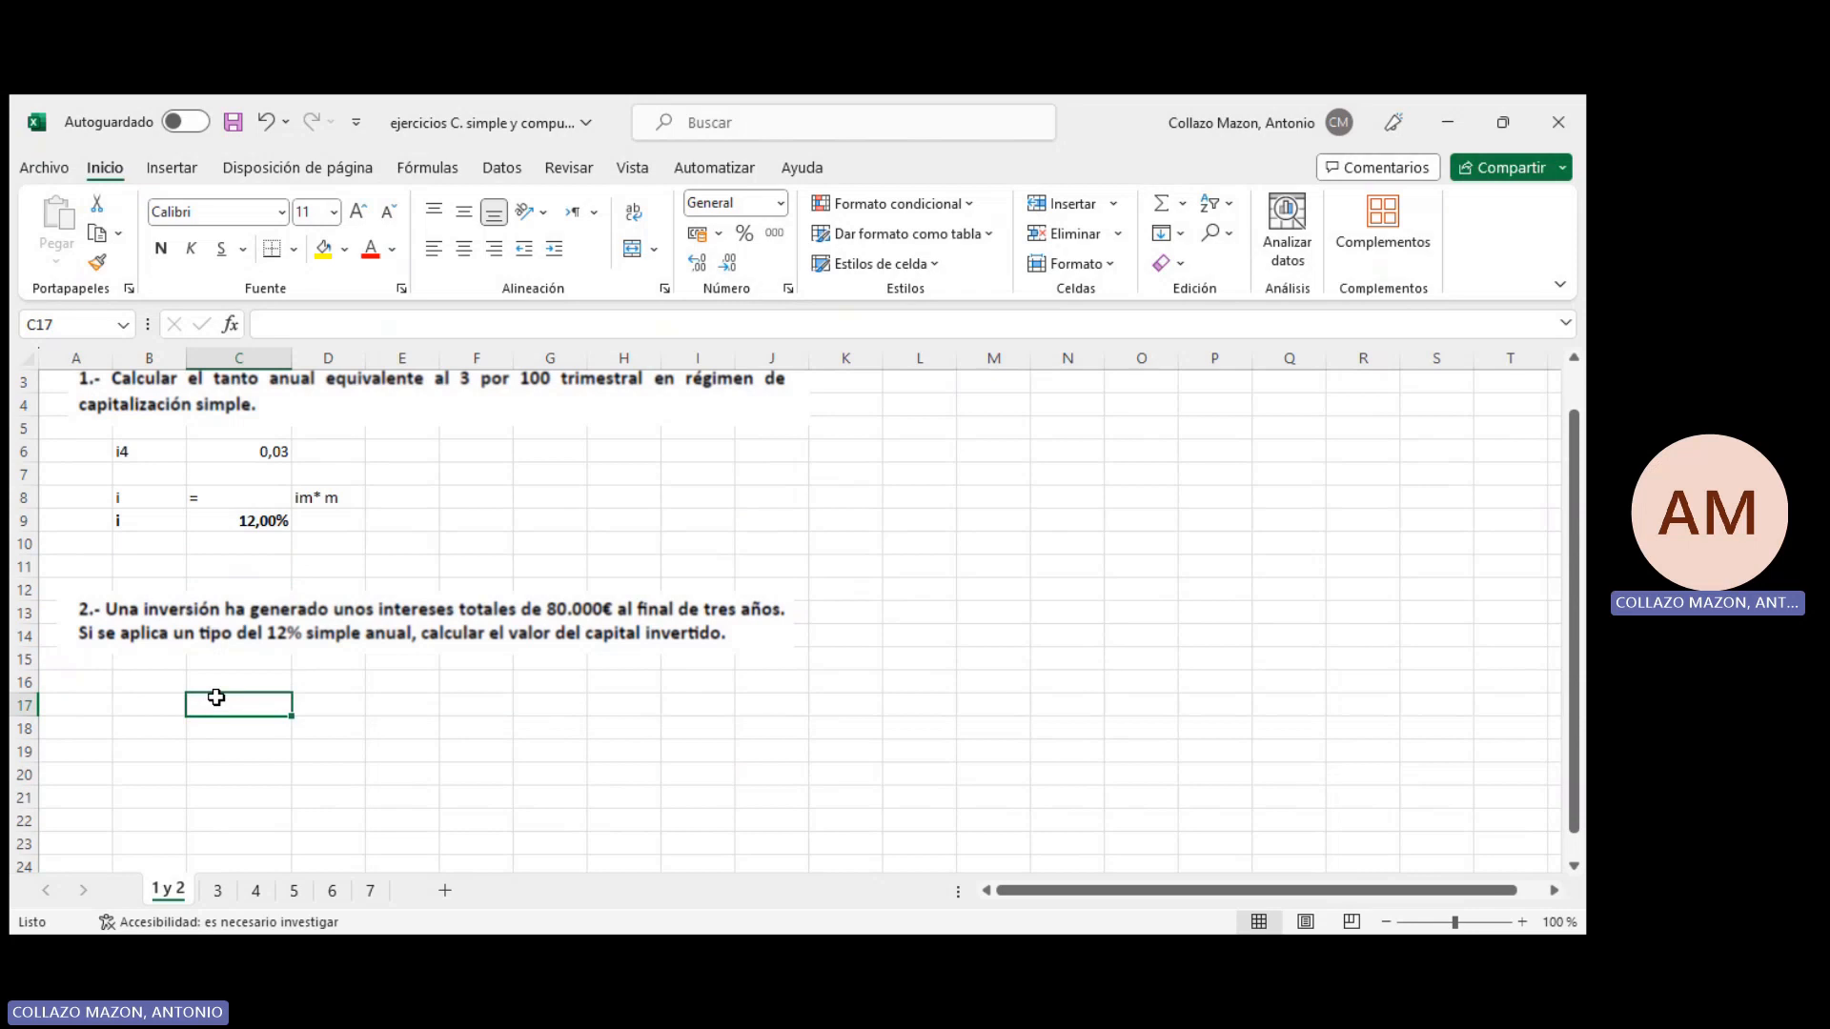
type("i")
key("Tab")
type("80000")
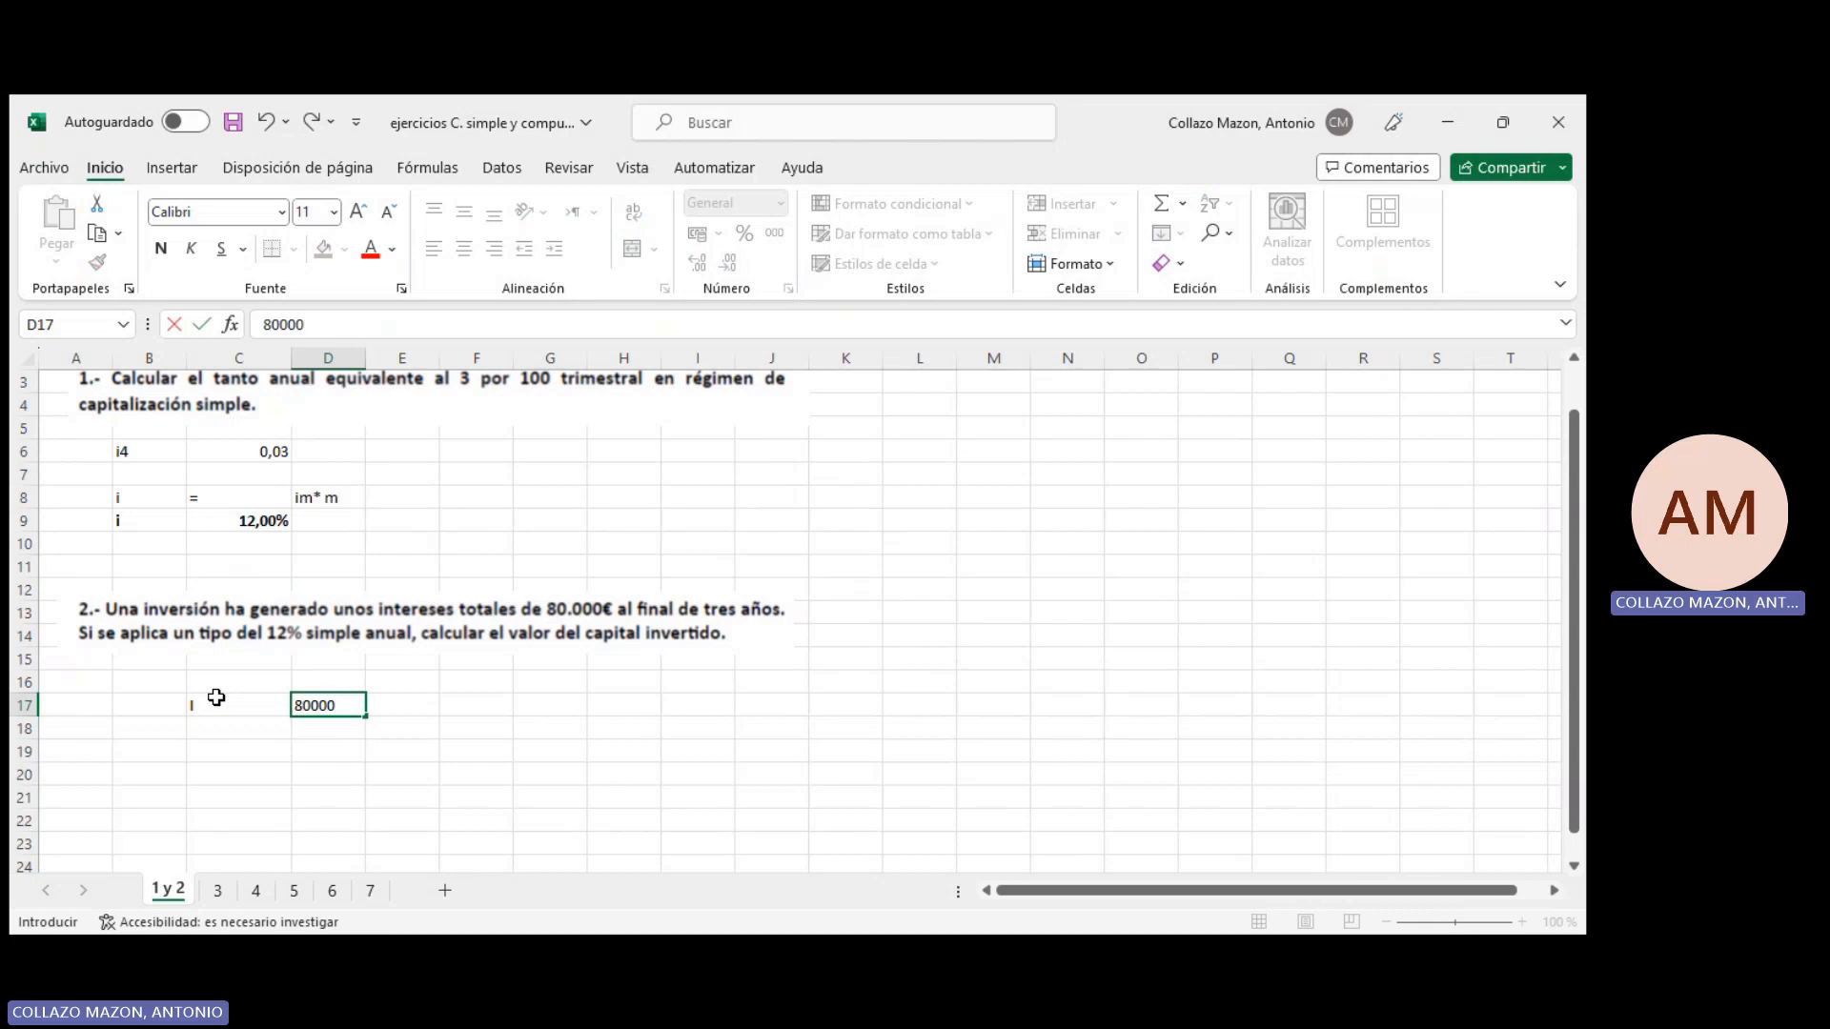
key("Return")
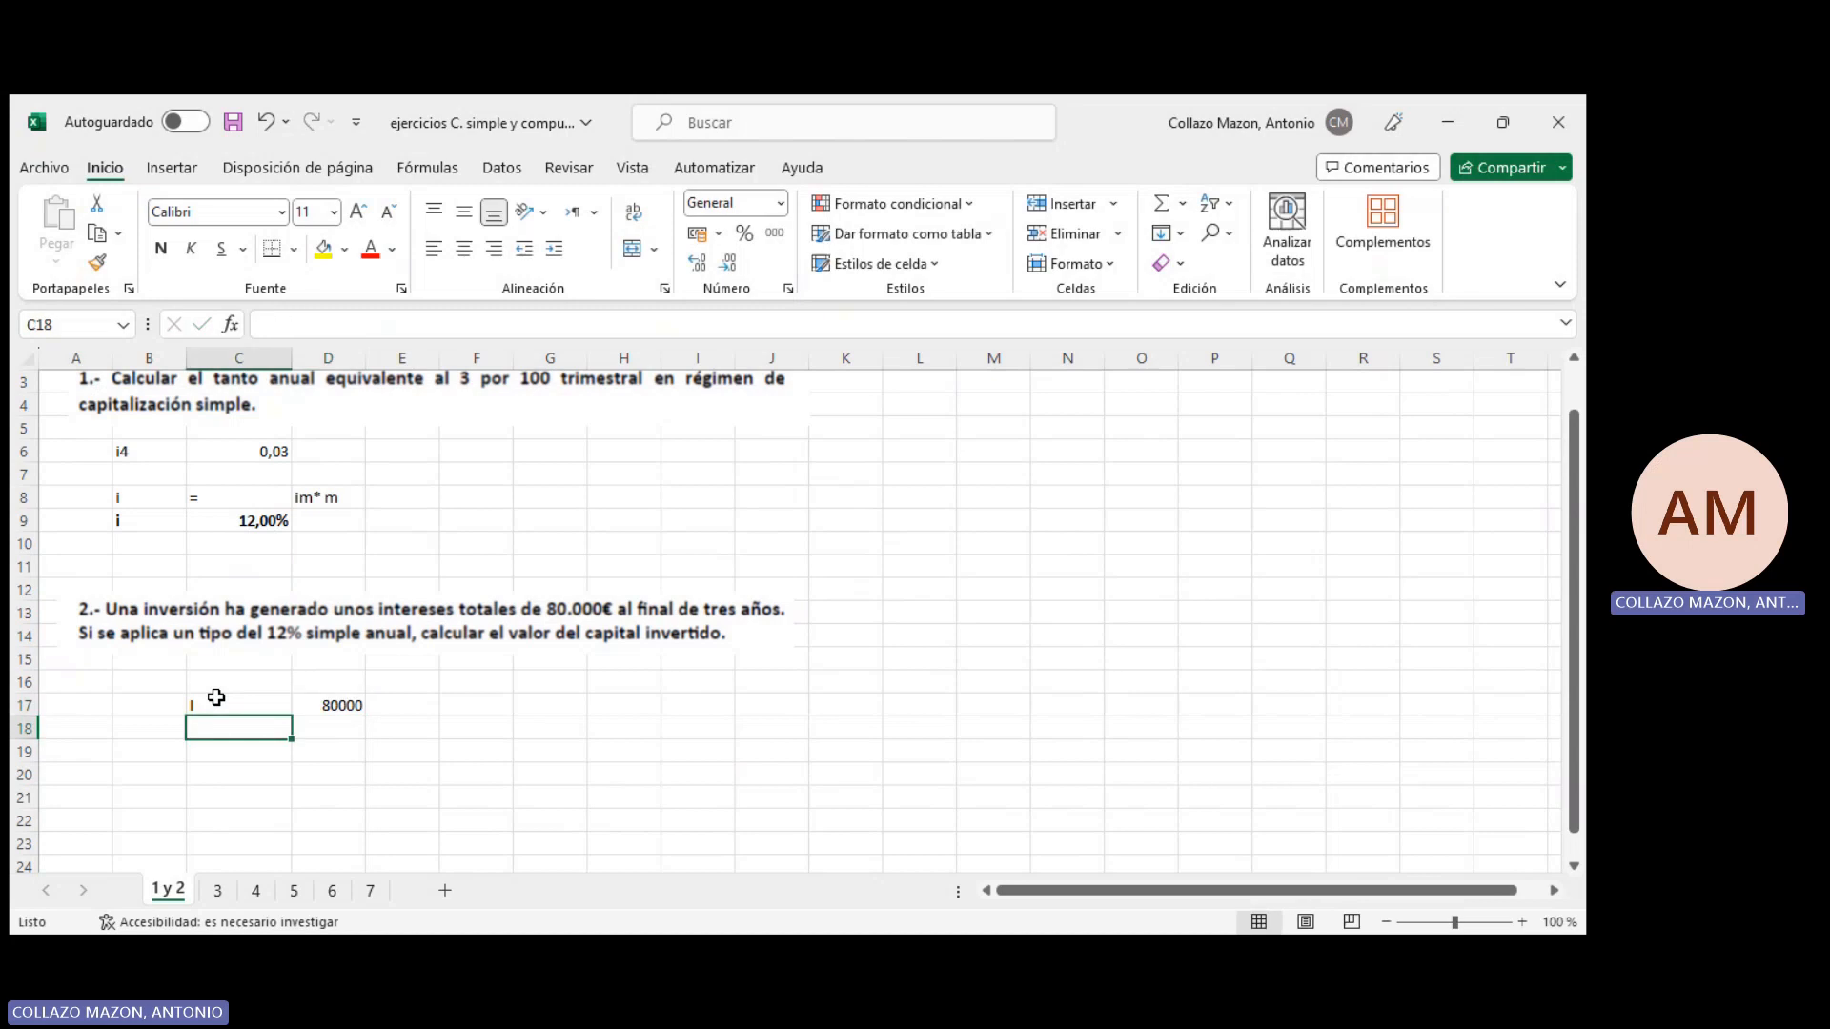
Enter the investment term in row 18: n in C18, 3 in D18 and años in E18
type("n")
key("Tab")
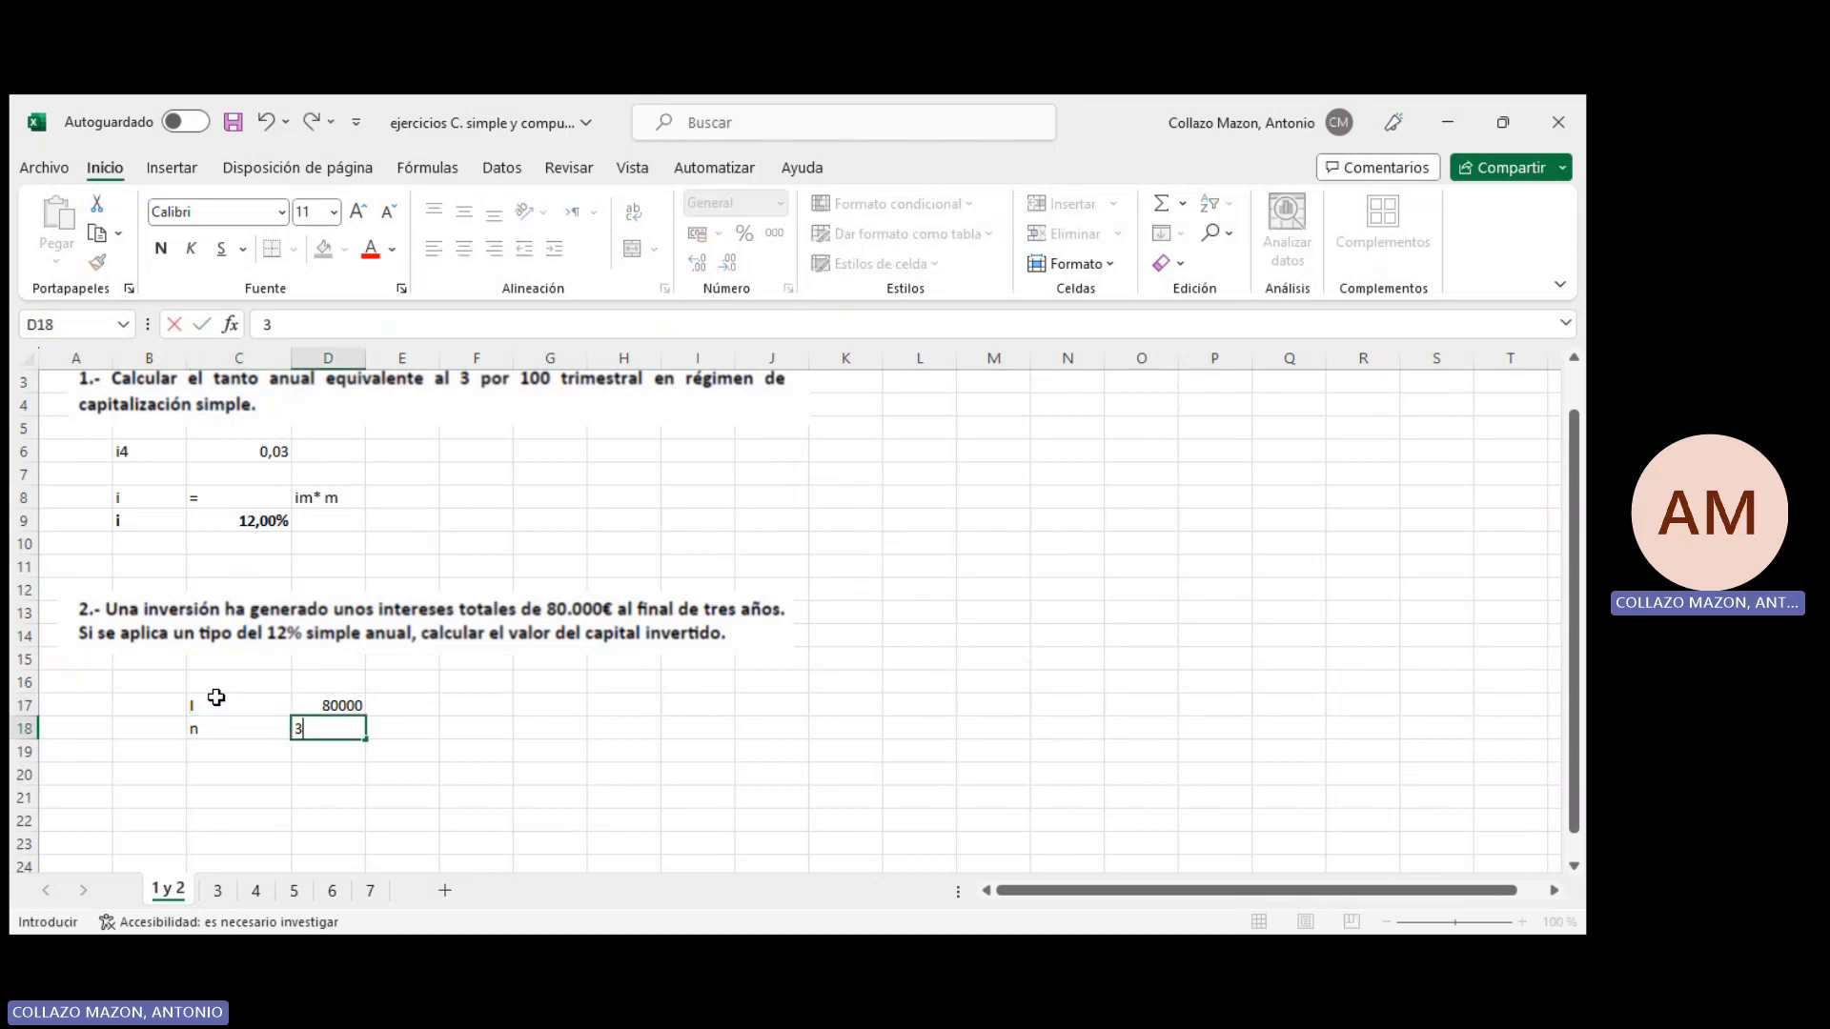
type("3 años")
key("Return")
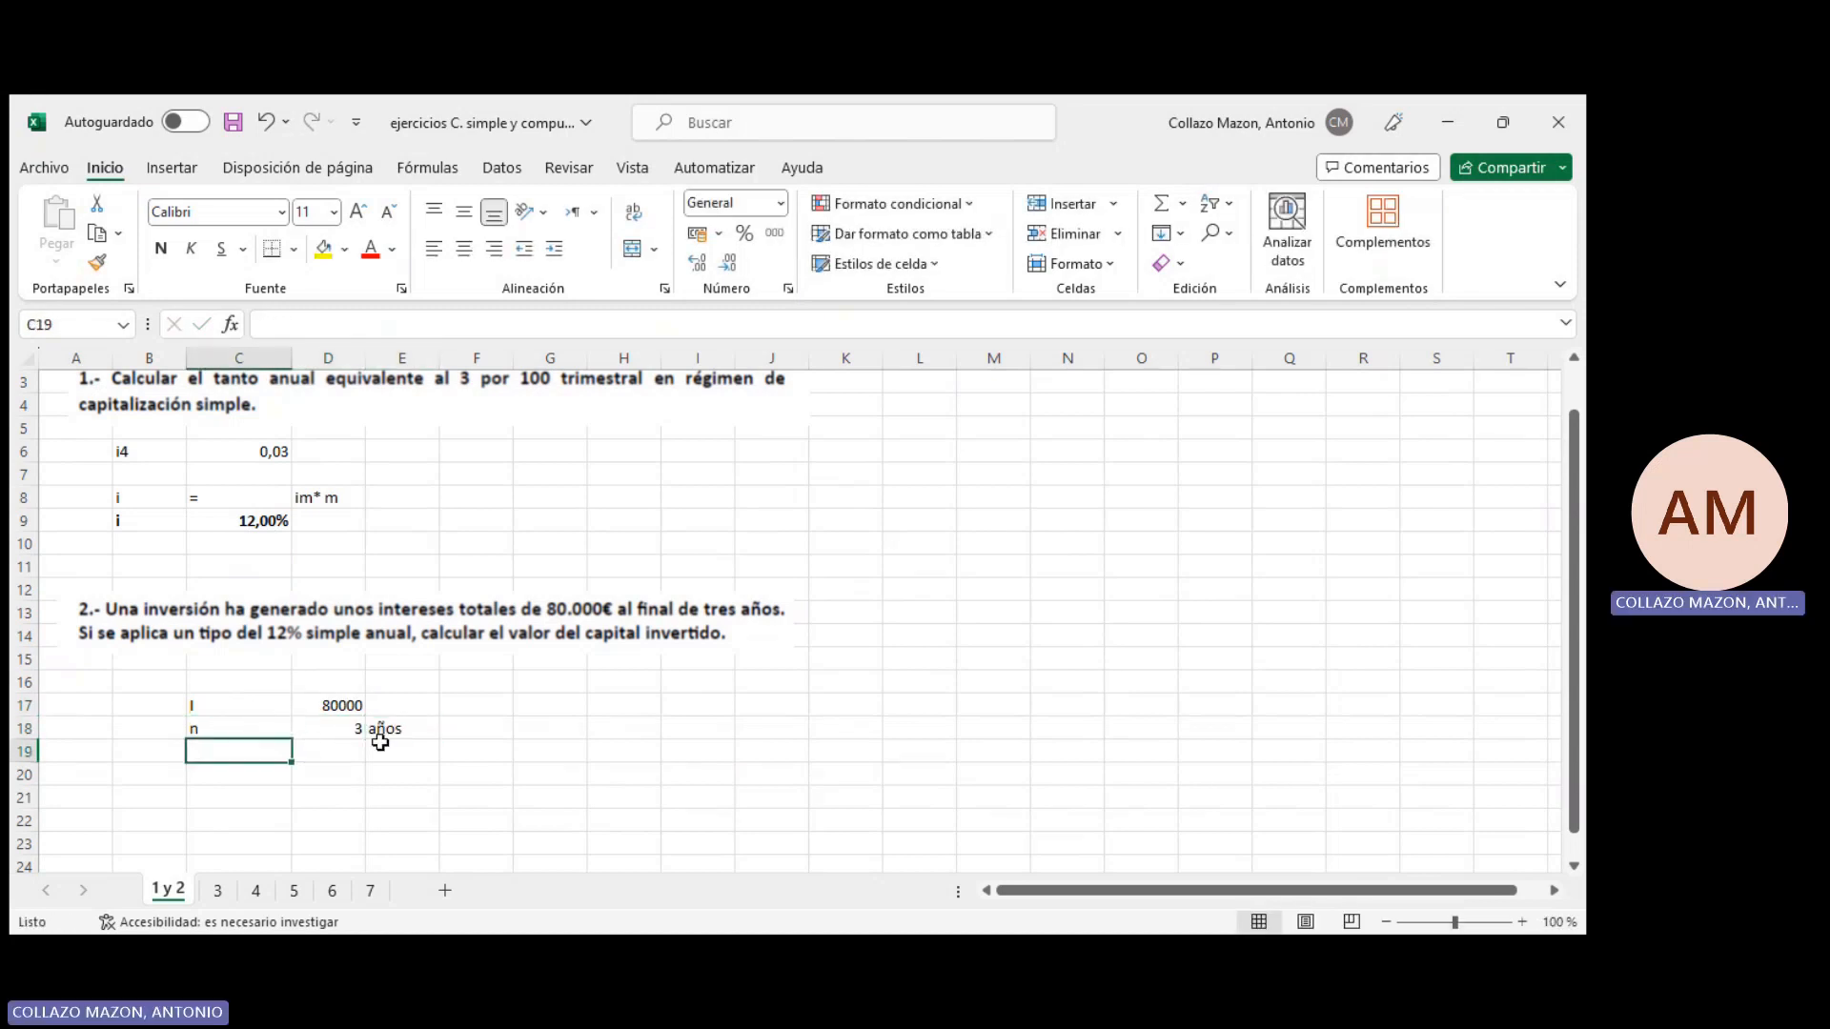
left_click(419, 727)
key("Left")
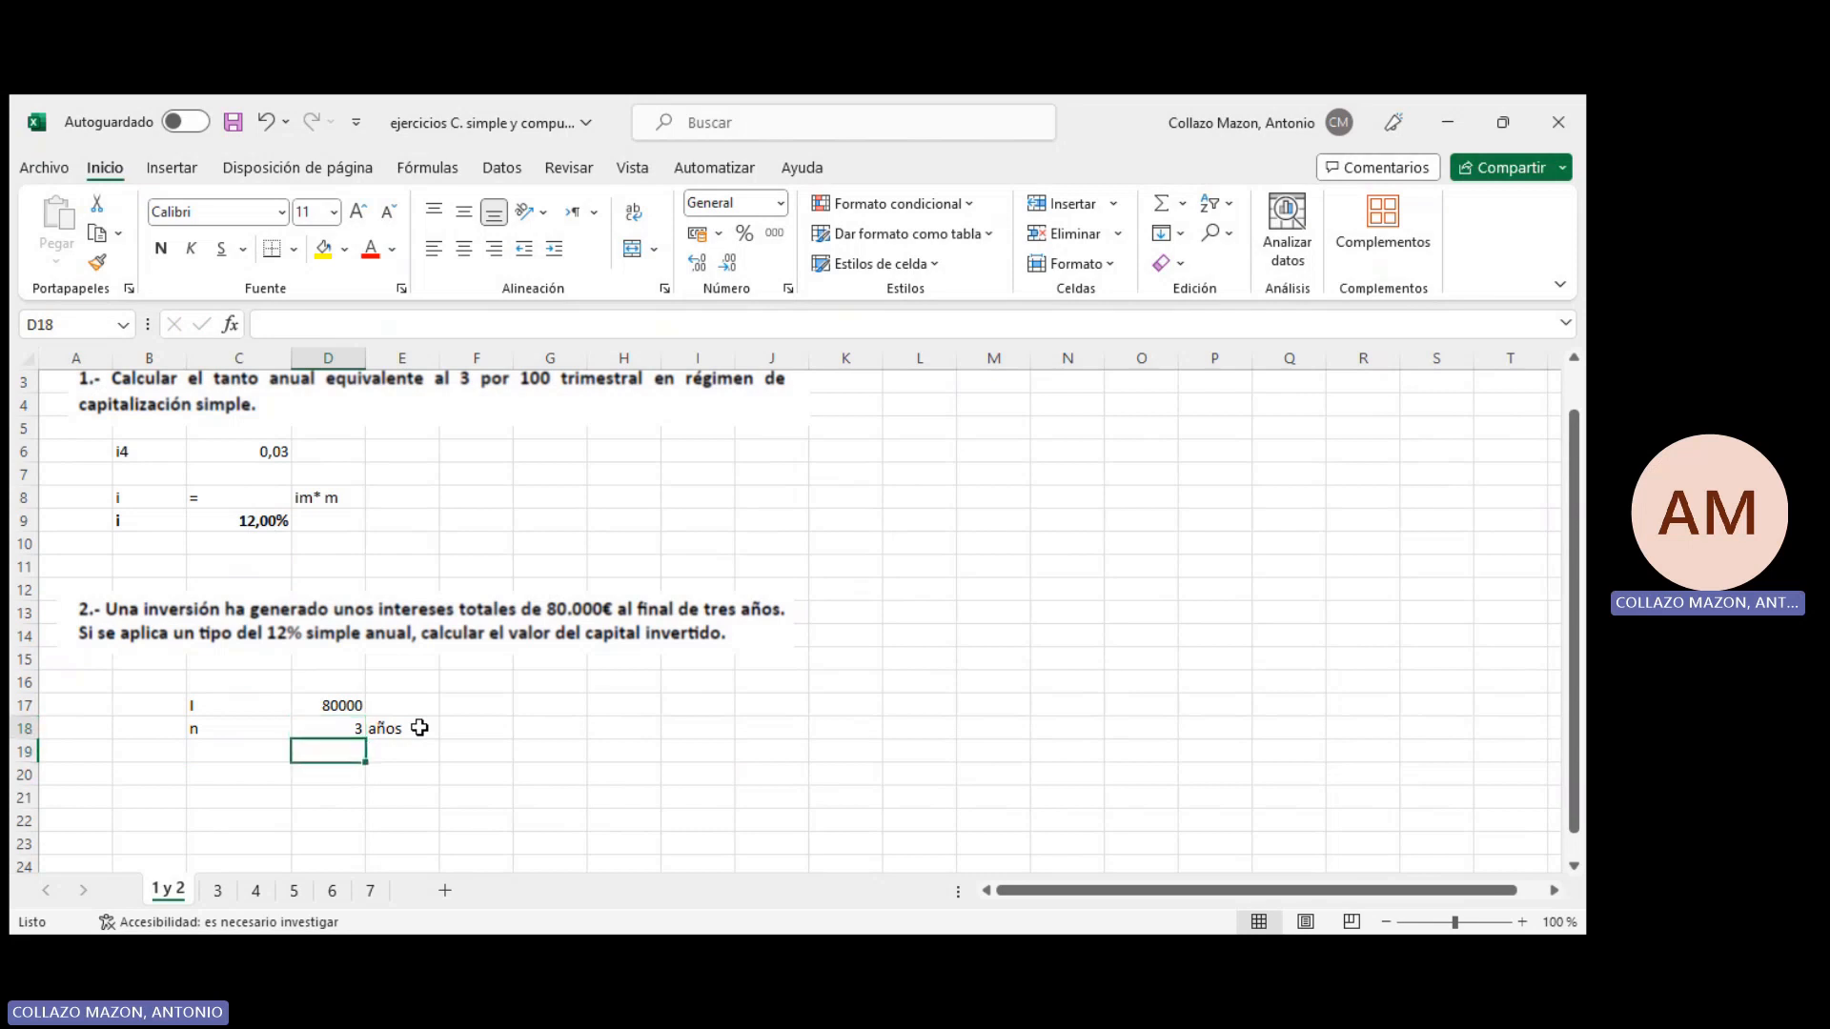
key("Down")
key("Left")
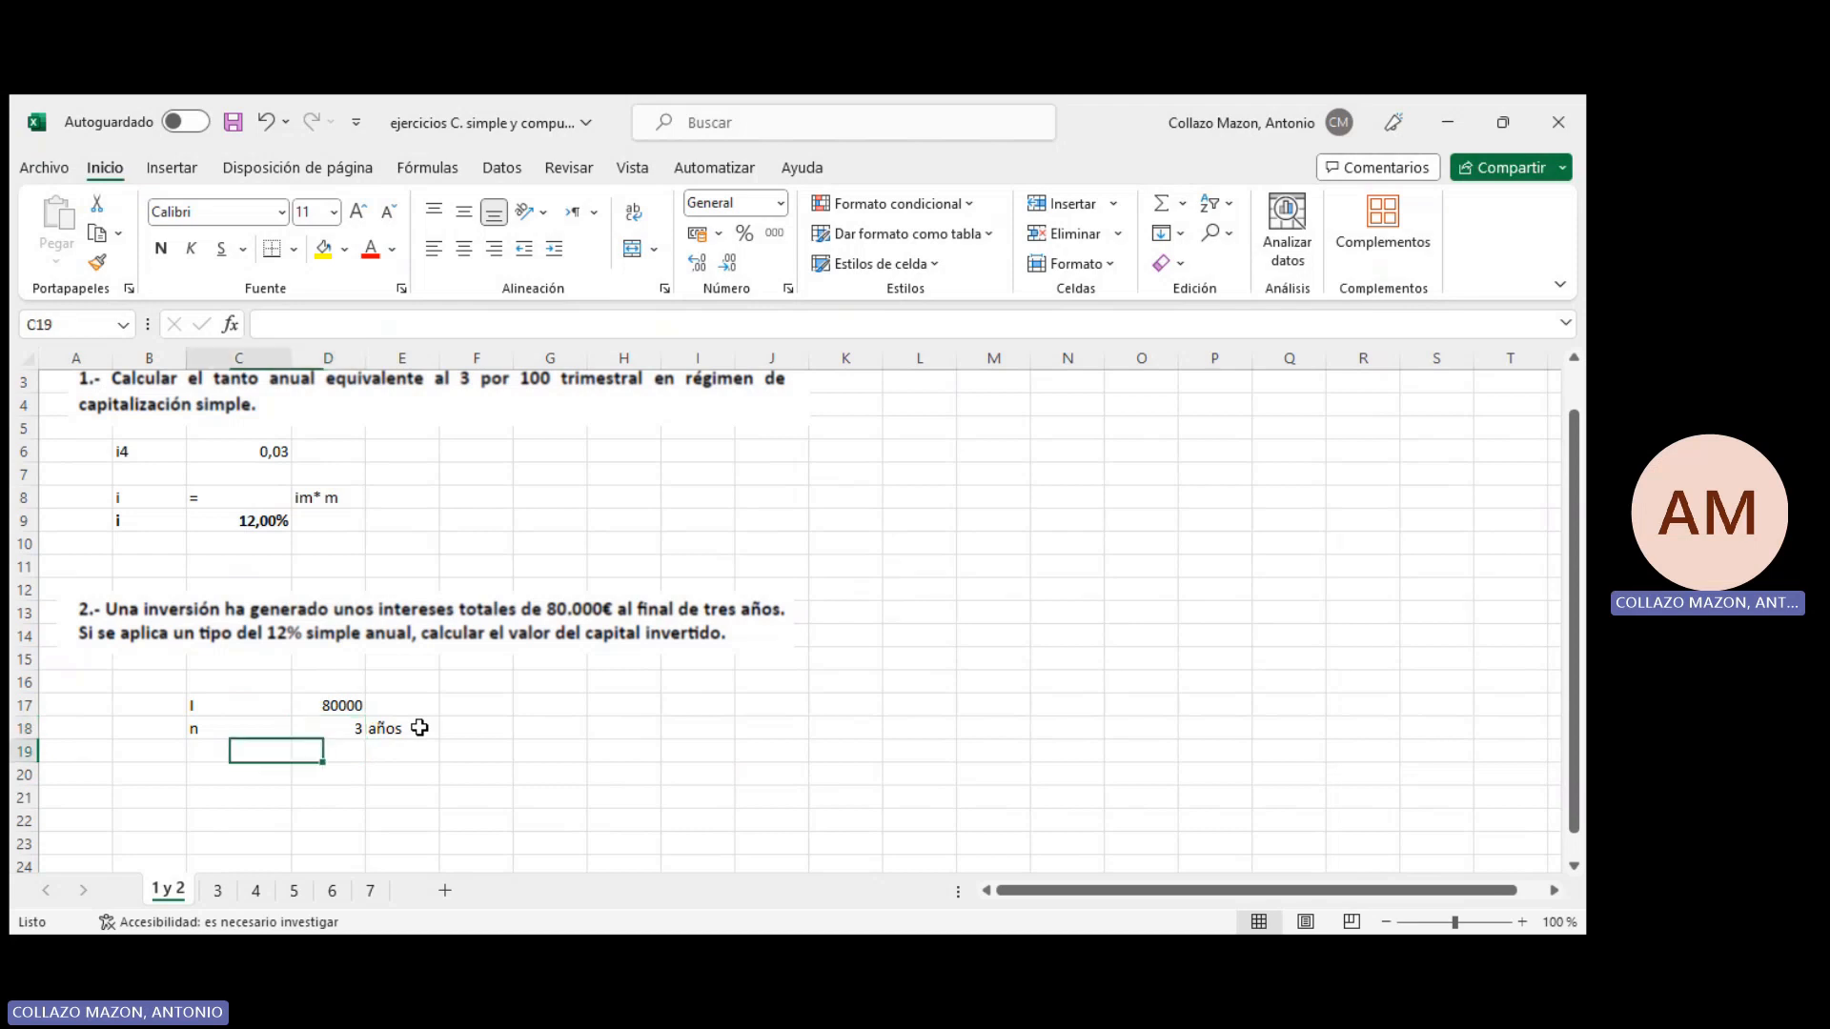
key("Right")
key("Up")
key("Right")
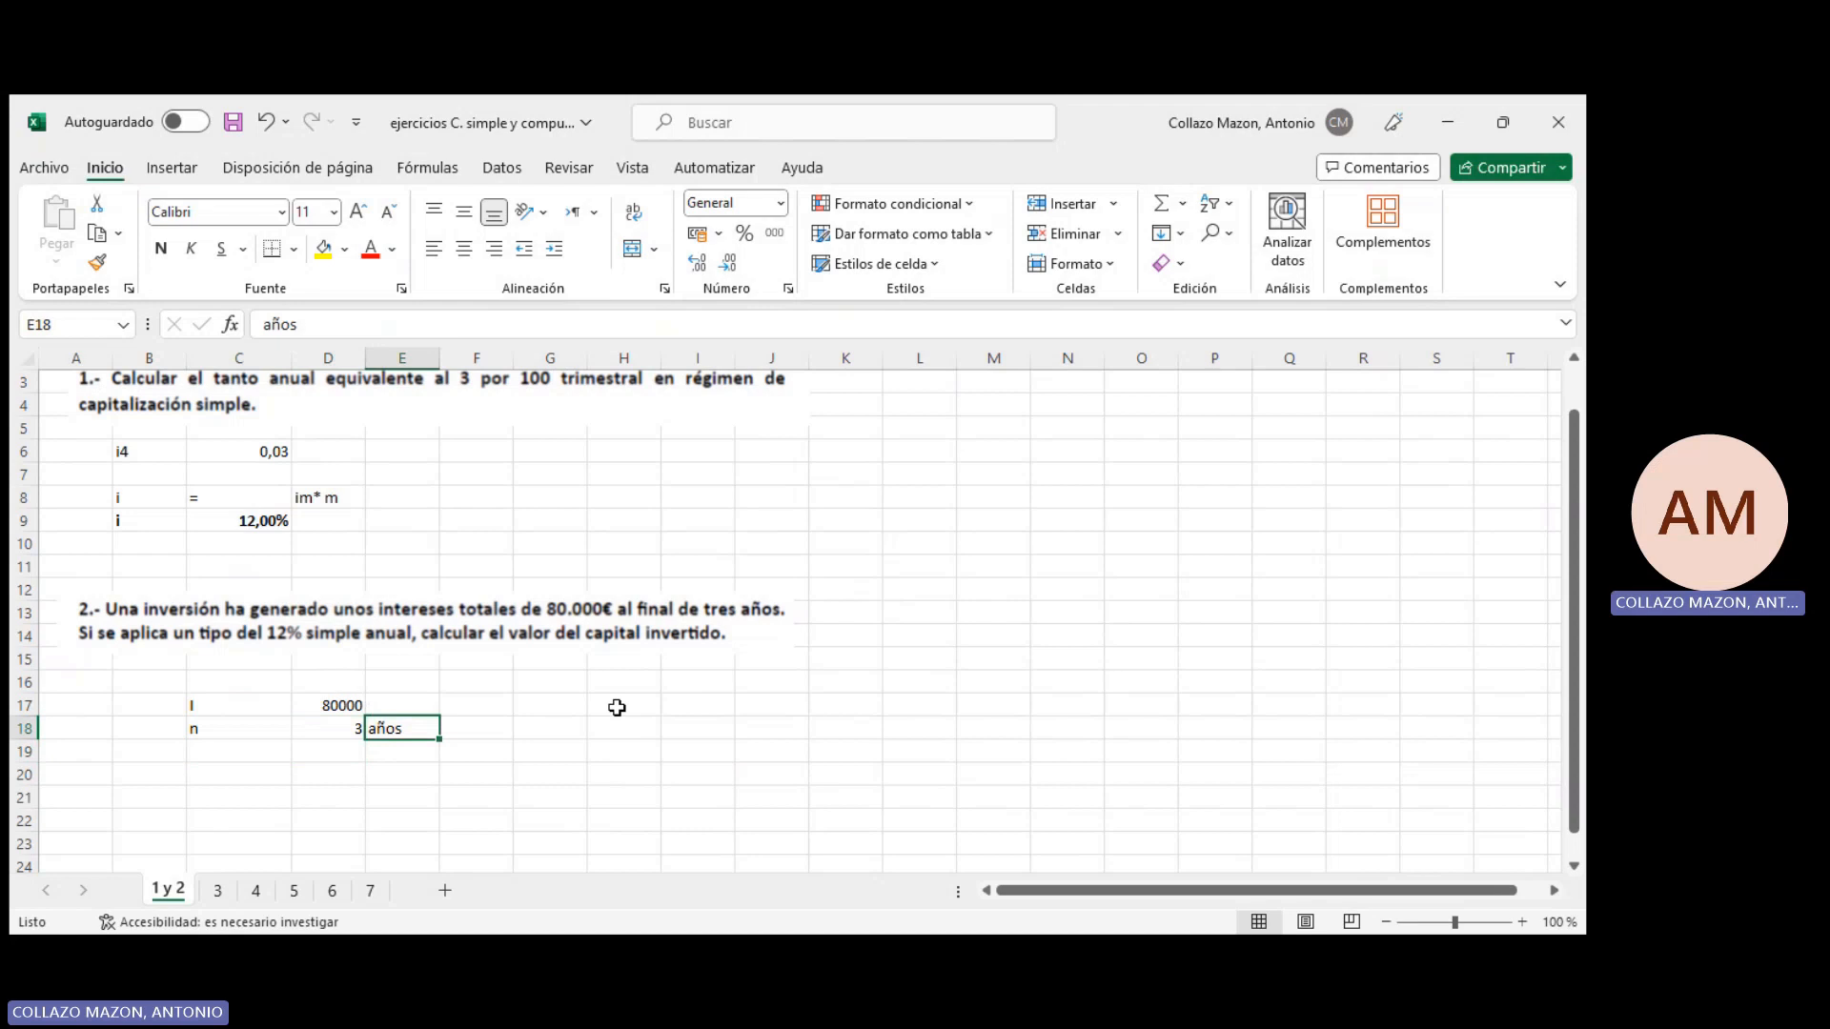
Enter the interest rate in row 19: i in C19, 0,12 in D19 and simple anual in E19
key("Left")
key("Down")
key("Left")
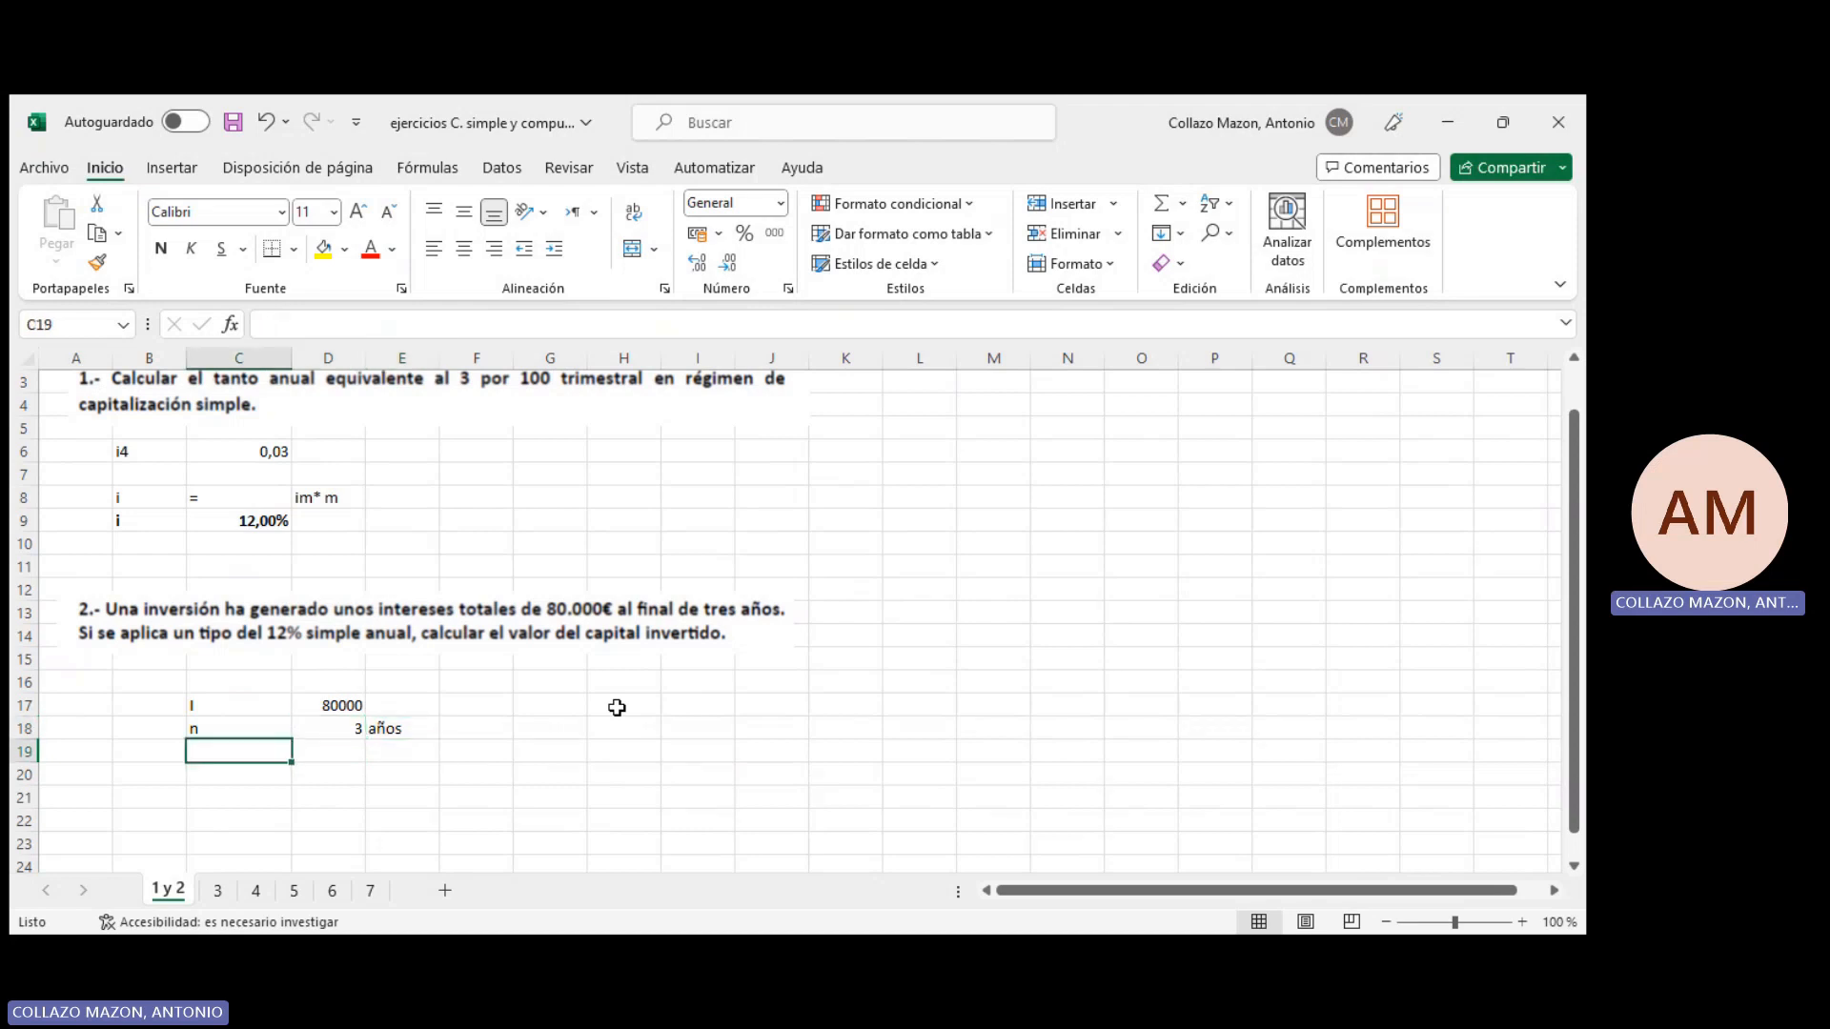
key("Down")
key("Up")
type("i")
key("Right")
type("0,12")
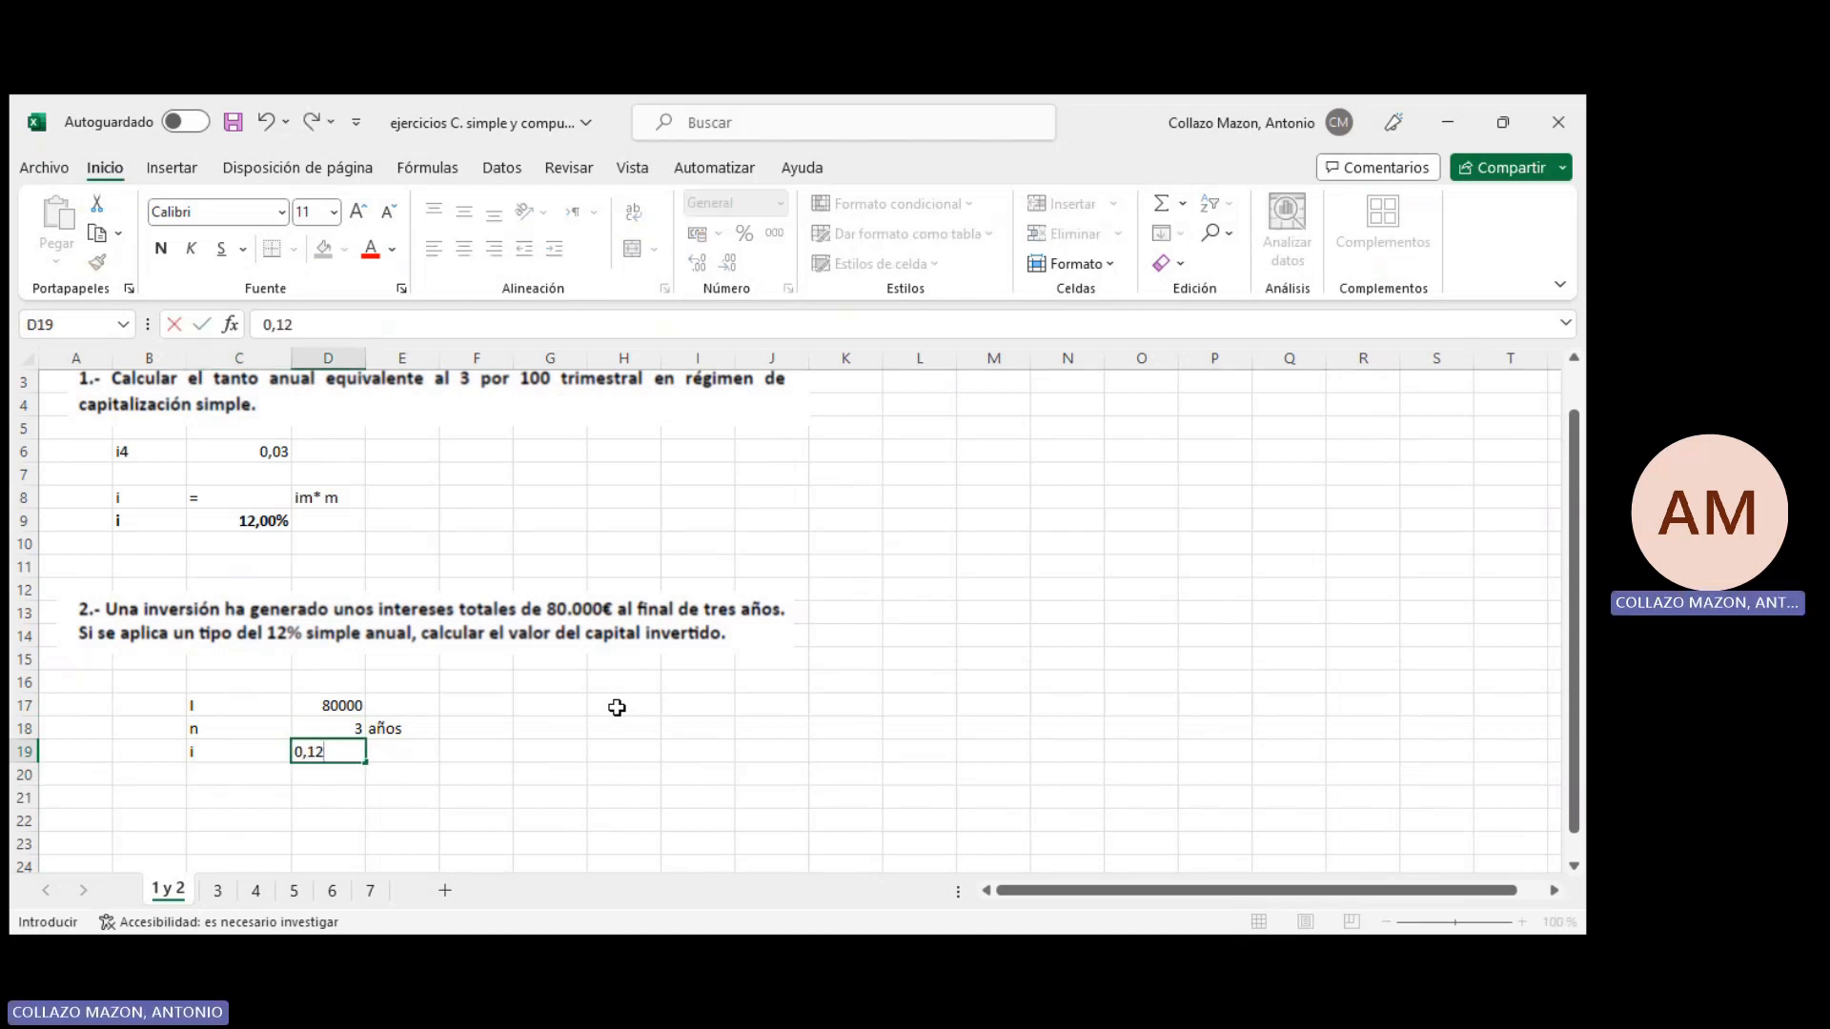
key("Right")
type("simpl")
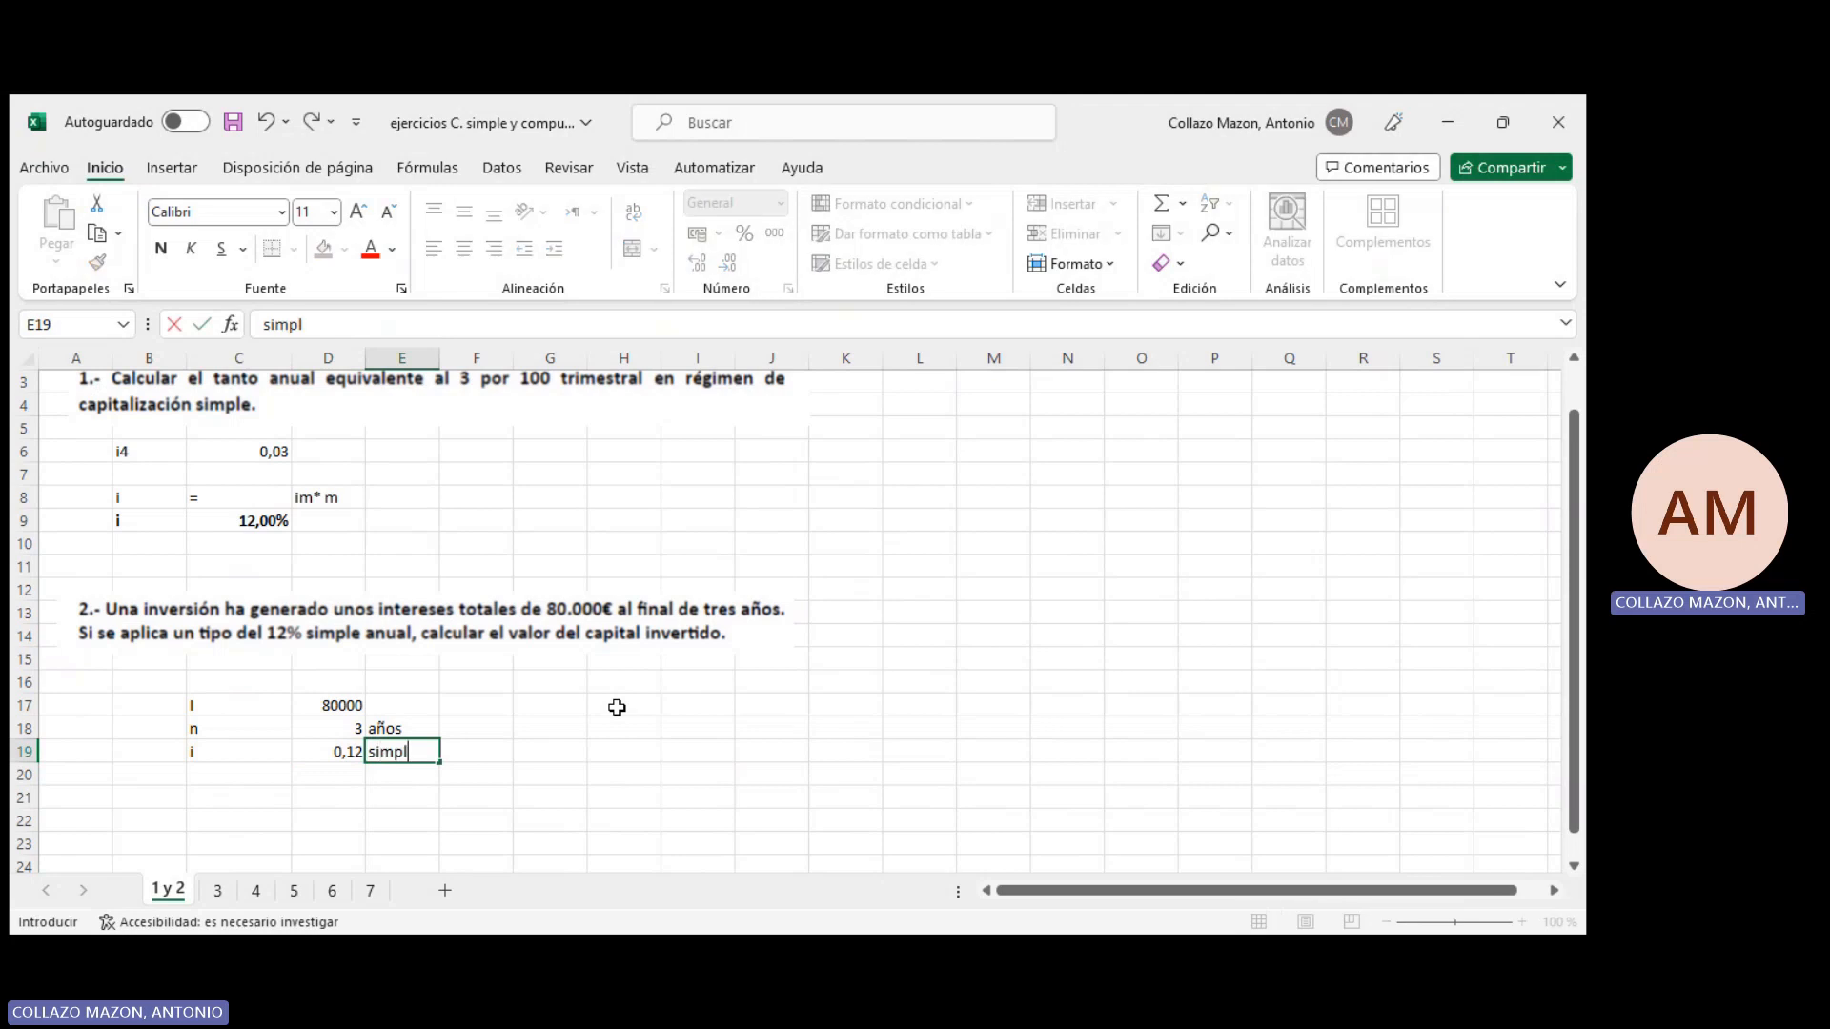
type("e anual")
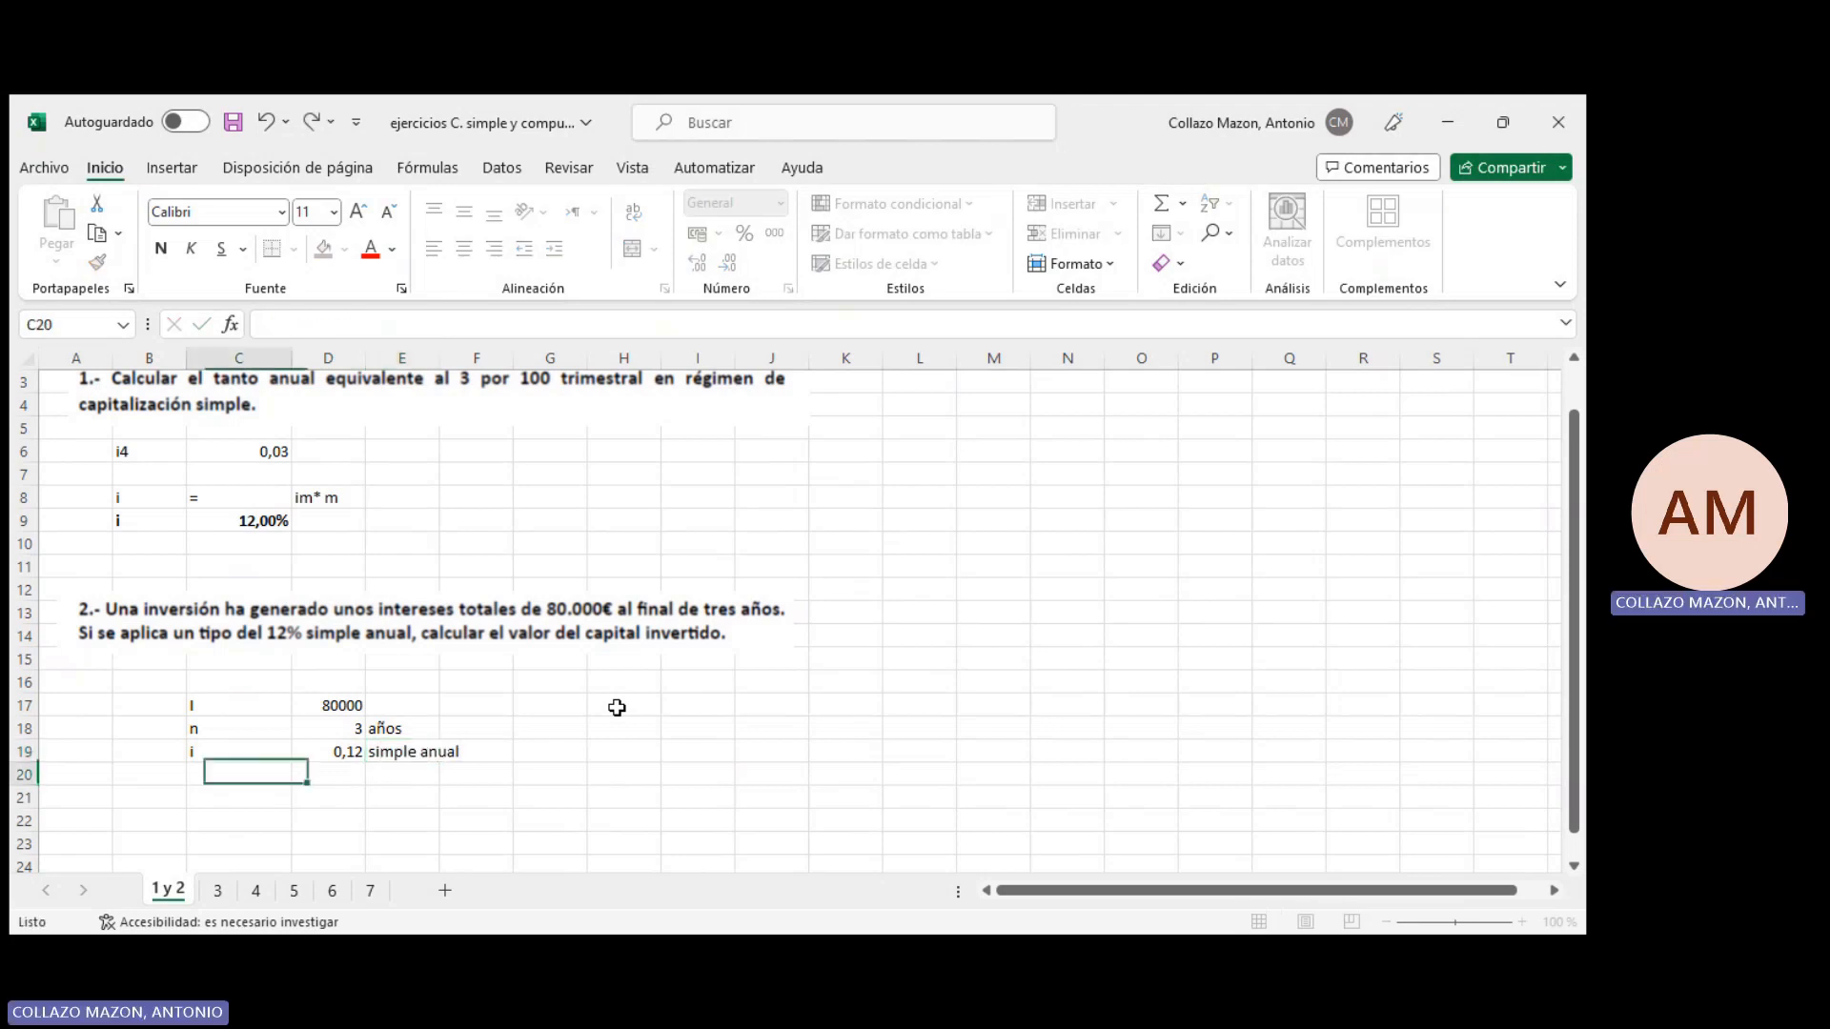
Enter the label Co? in C21 as the unknown of exercise 2
key("Return")
key("Down")
type("C")
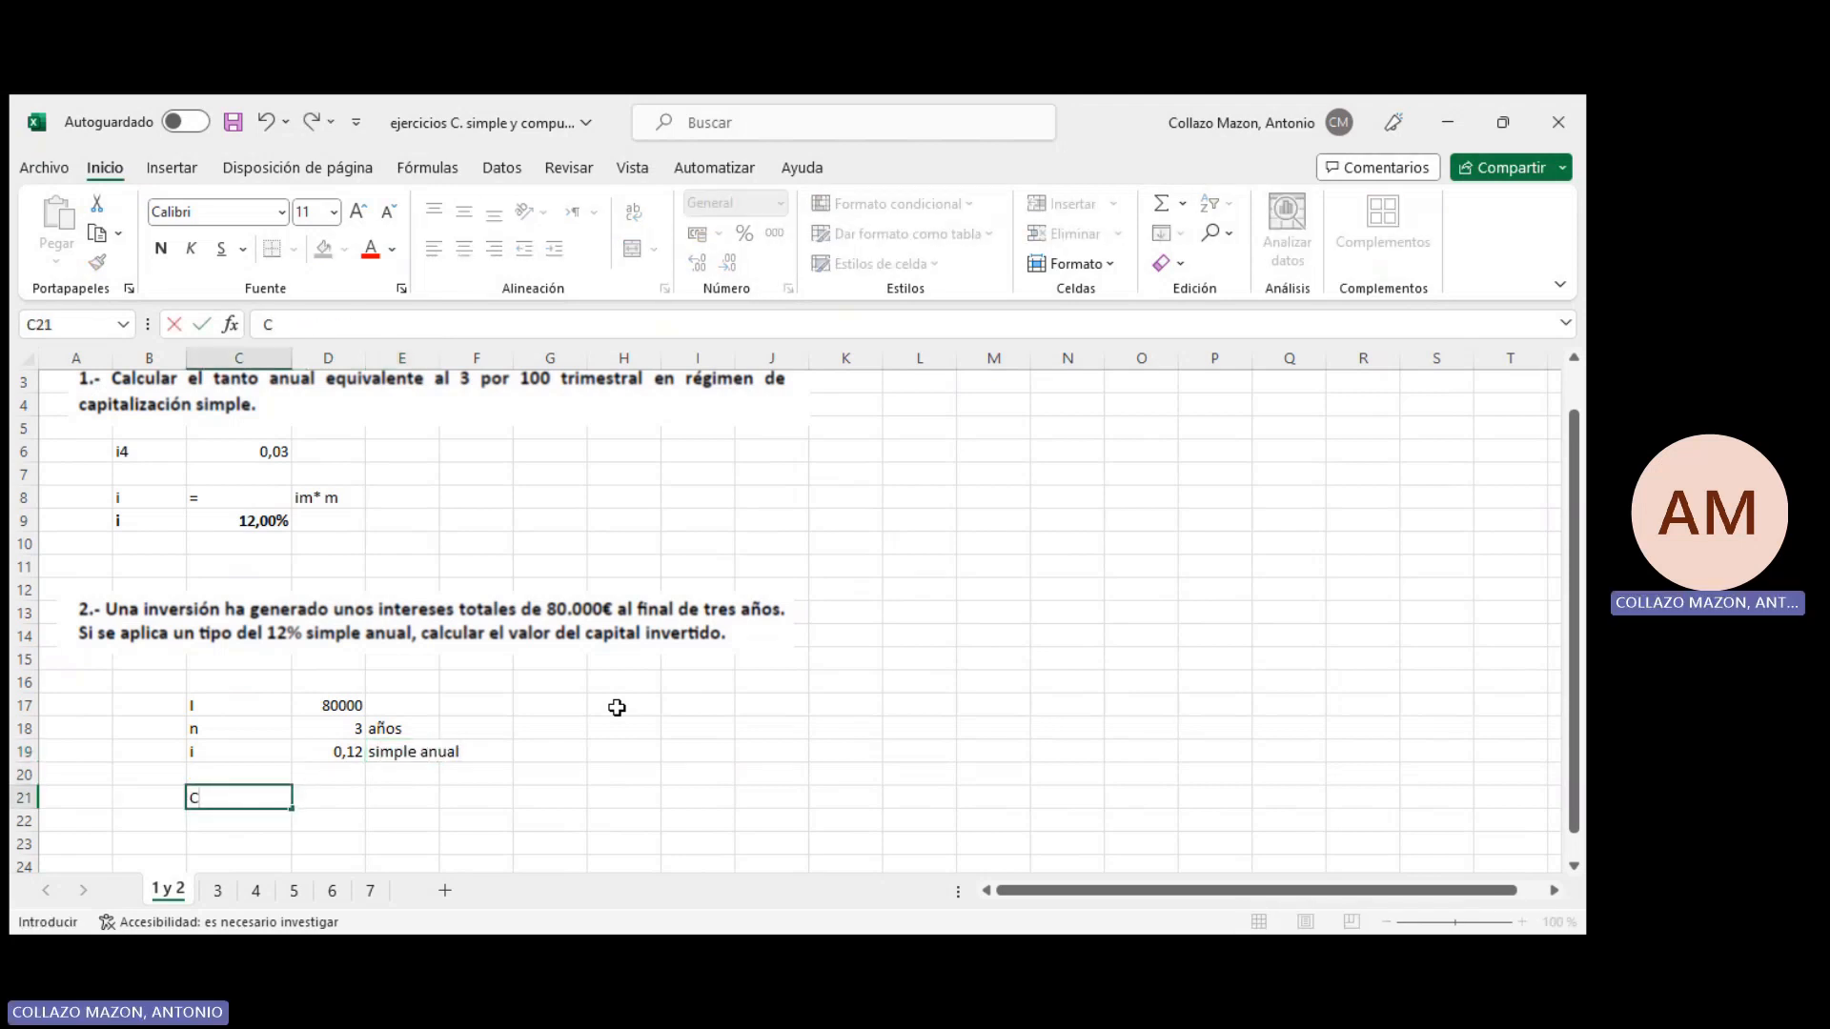
type("o?")
key("Tab")
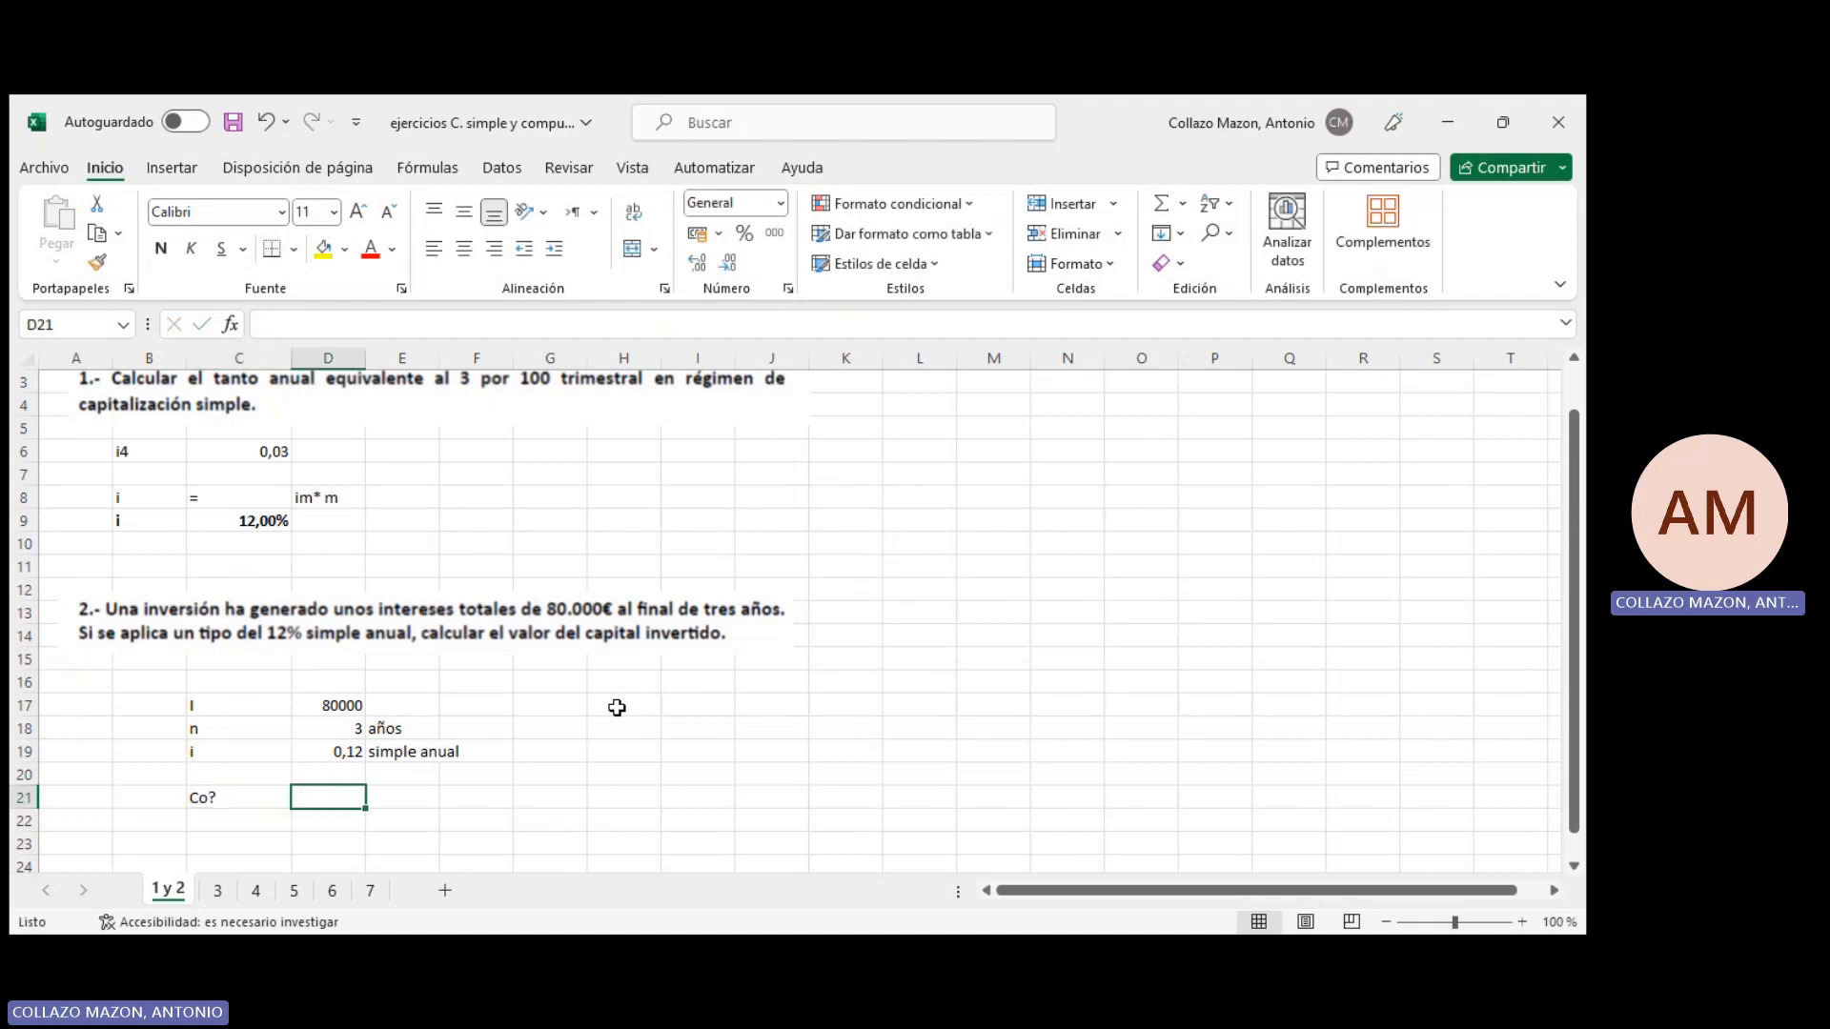
key("Return")
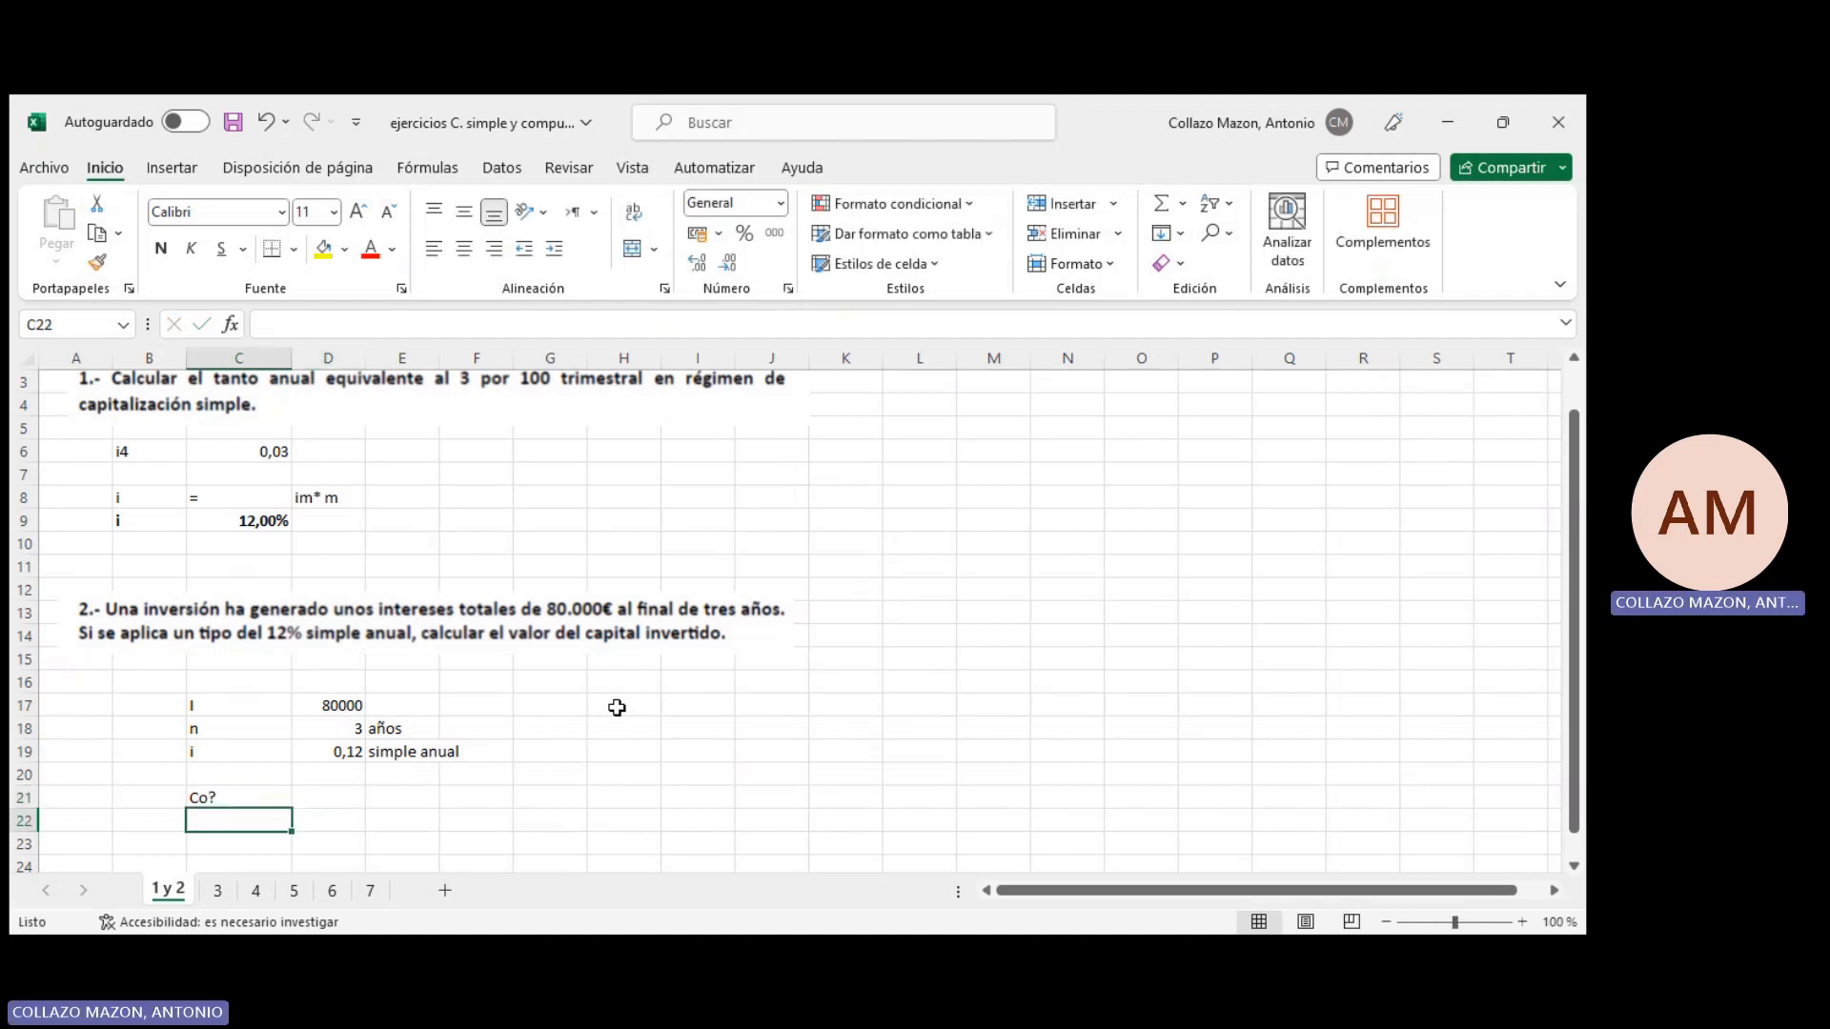
Write the interest formula as text in row 23: I in C23, = in D23 and Co*i*n in E23
key("Return")
type("=")
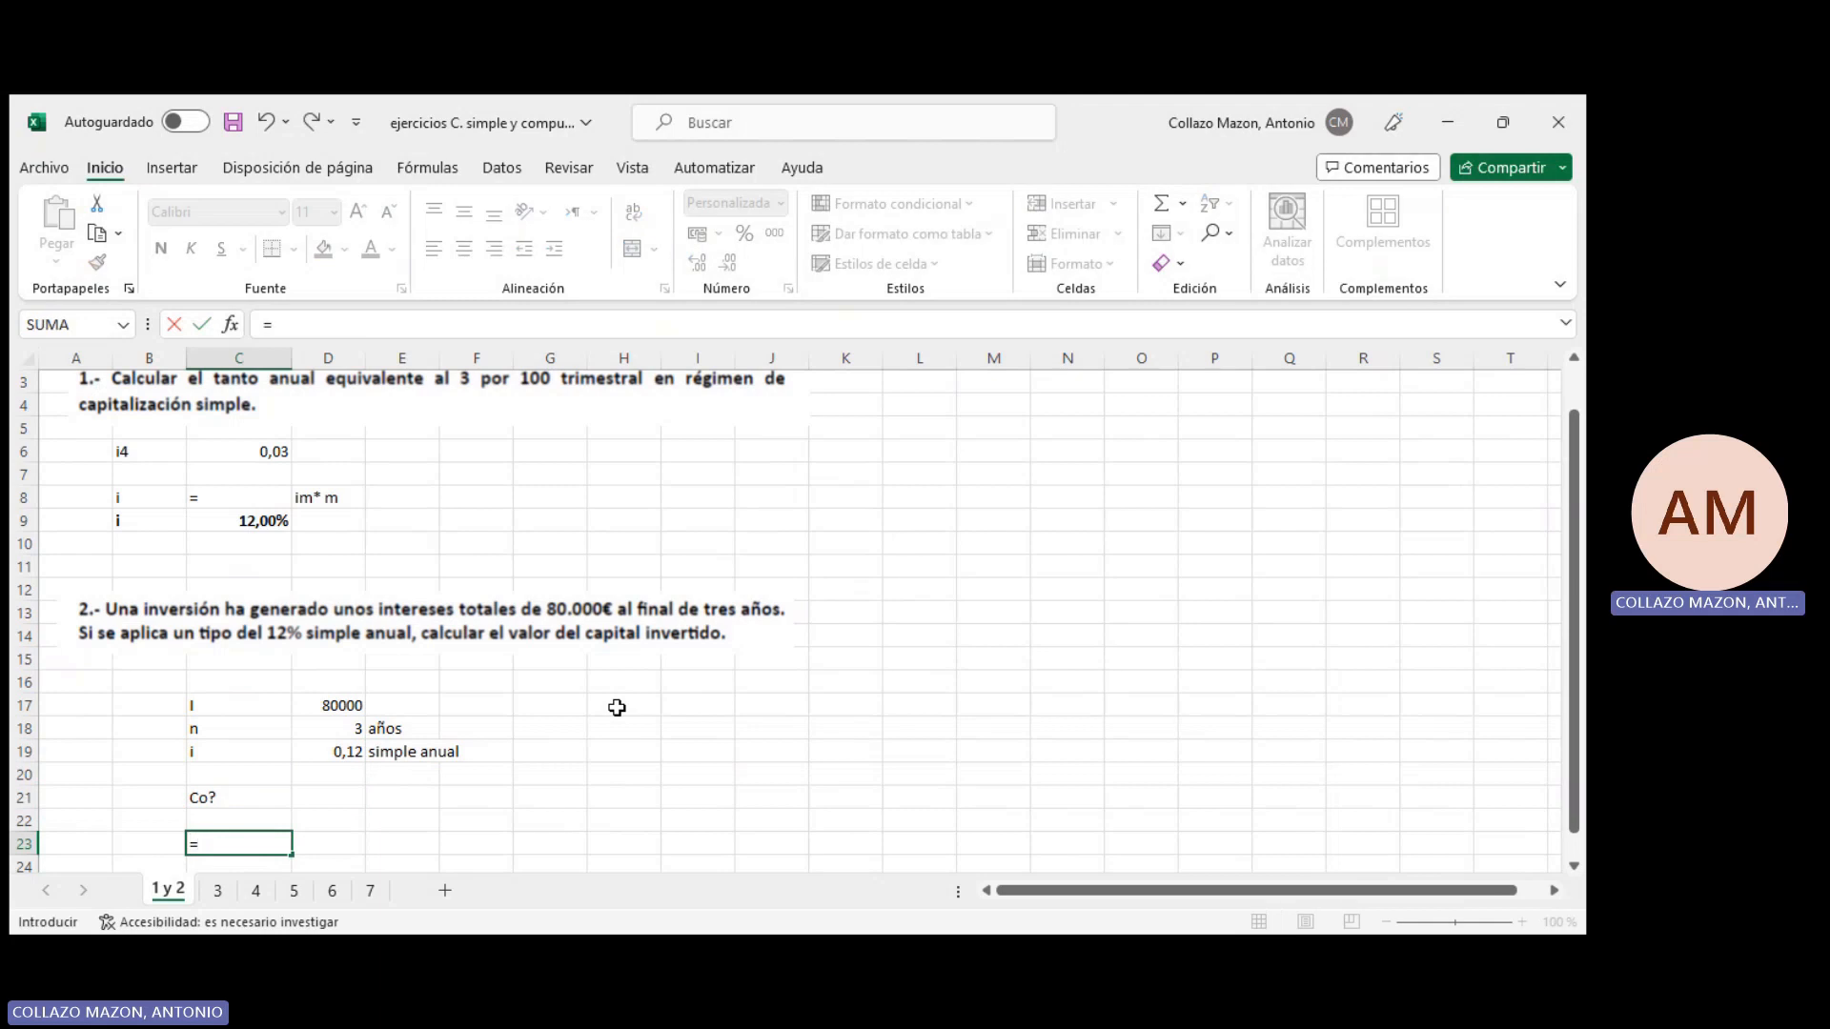
key("BackSpace")
type("i")
type(" I")
key("Tab")
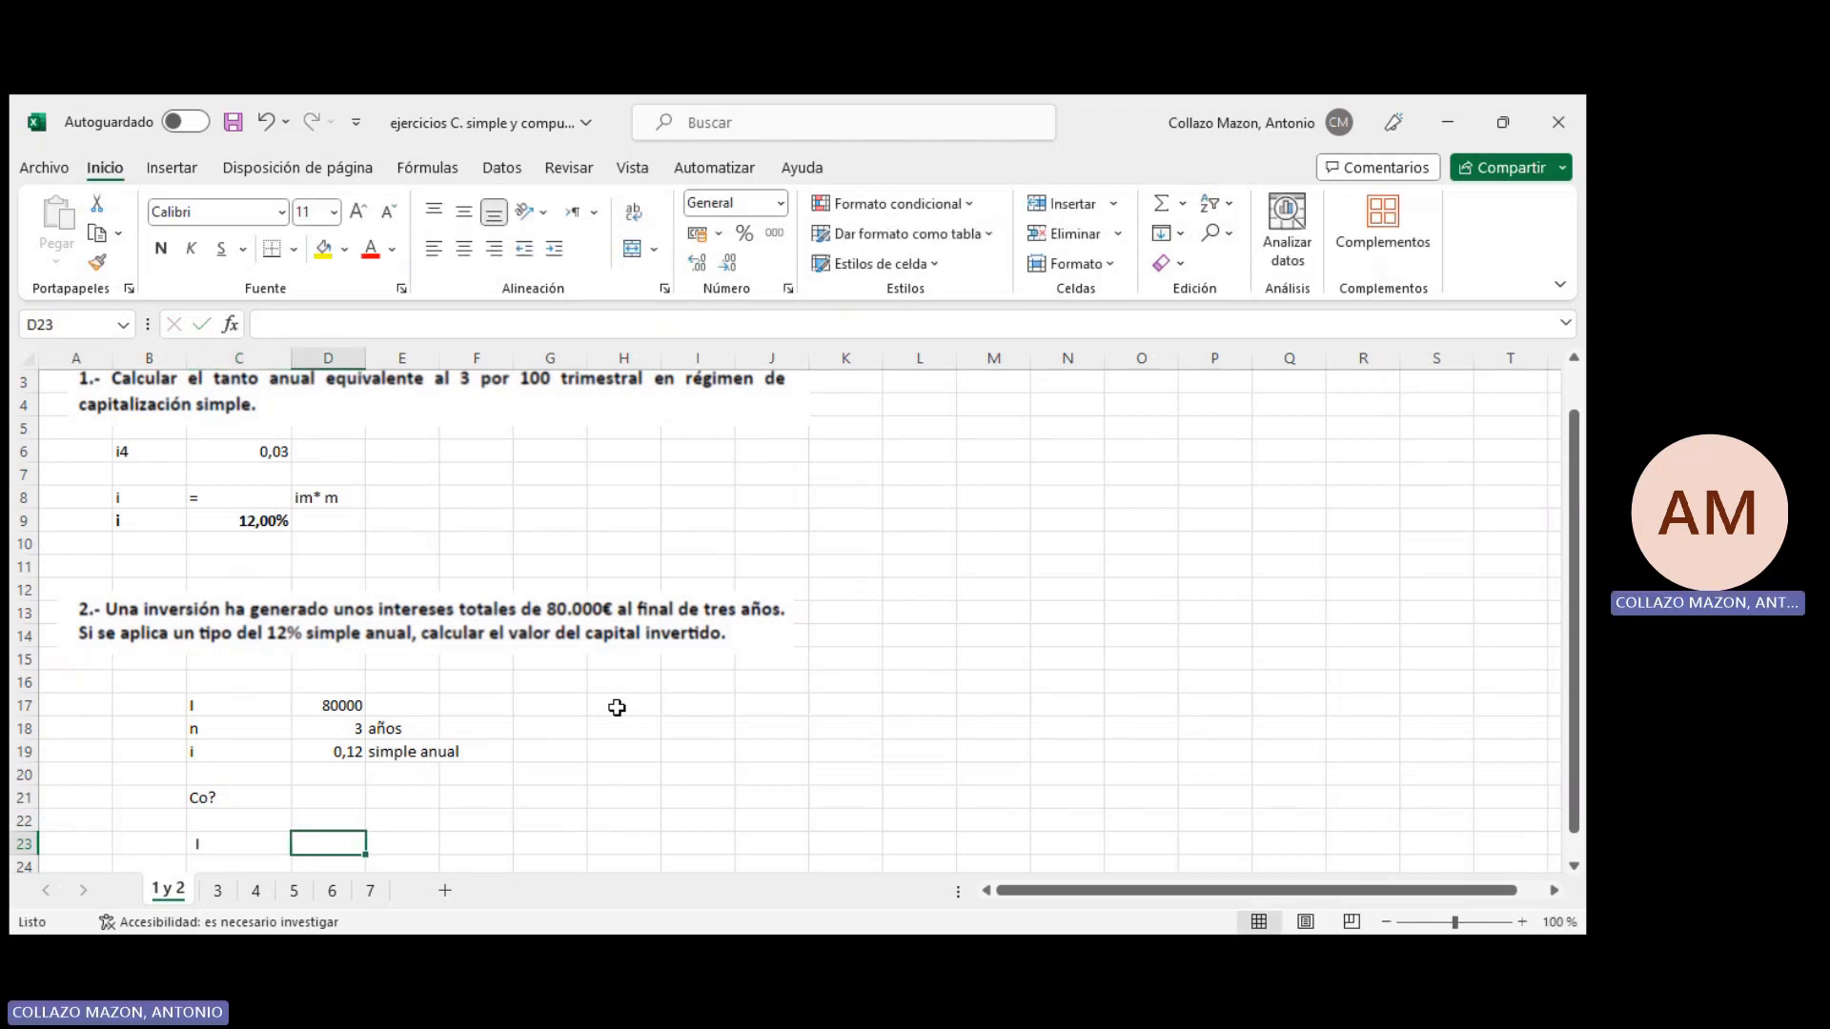
type("=")
key("Tab")
type("Co")
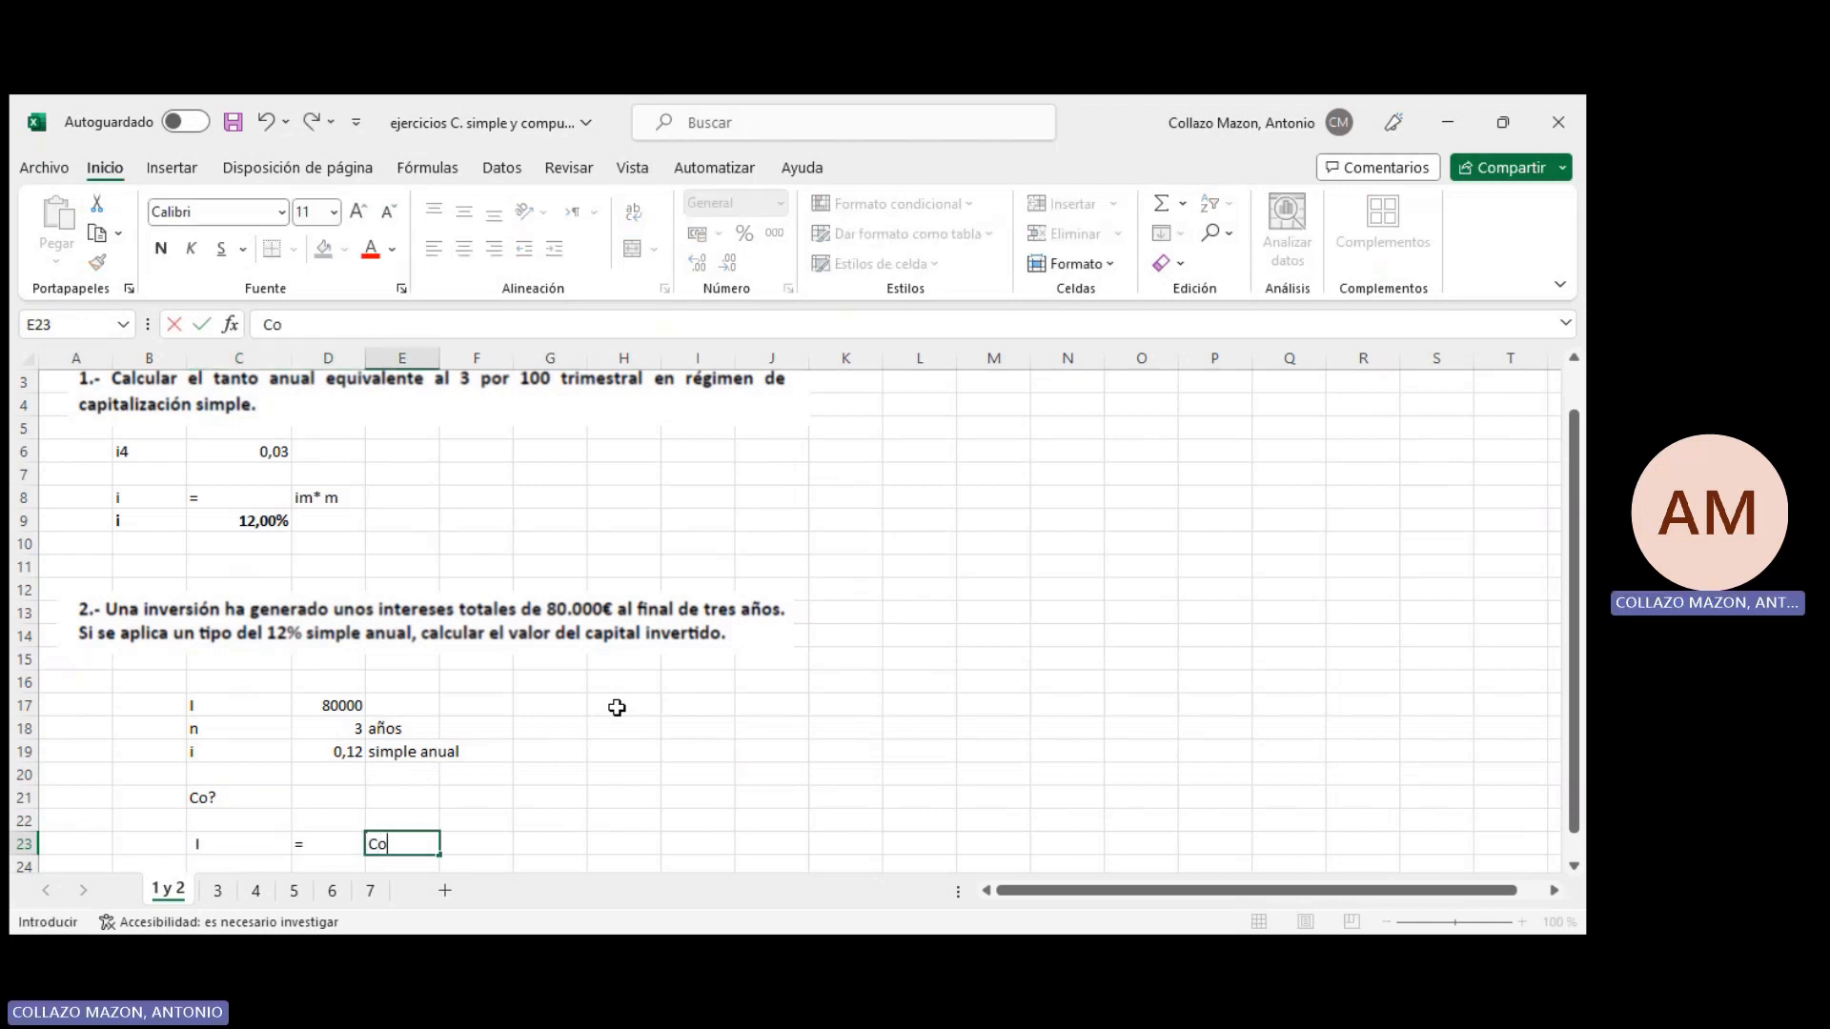
type("*i*n")
key("Return")
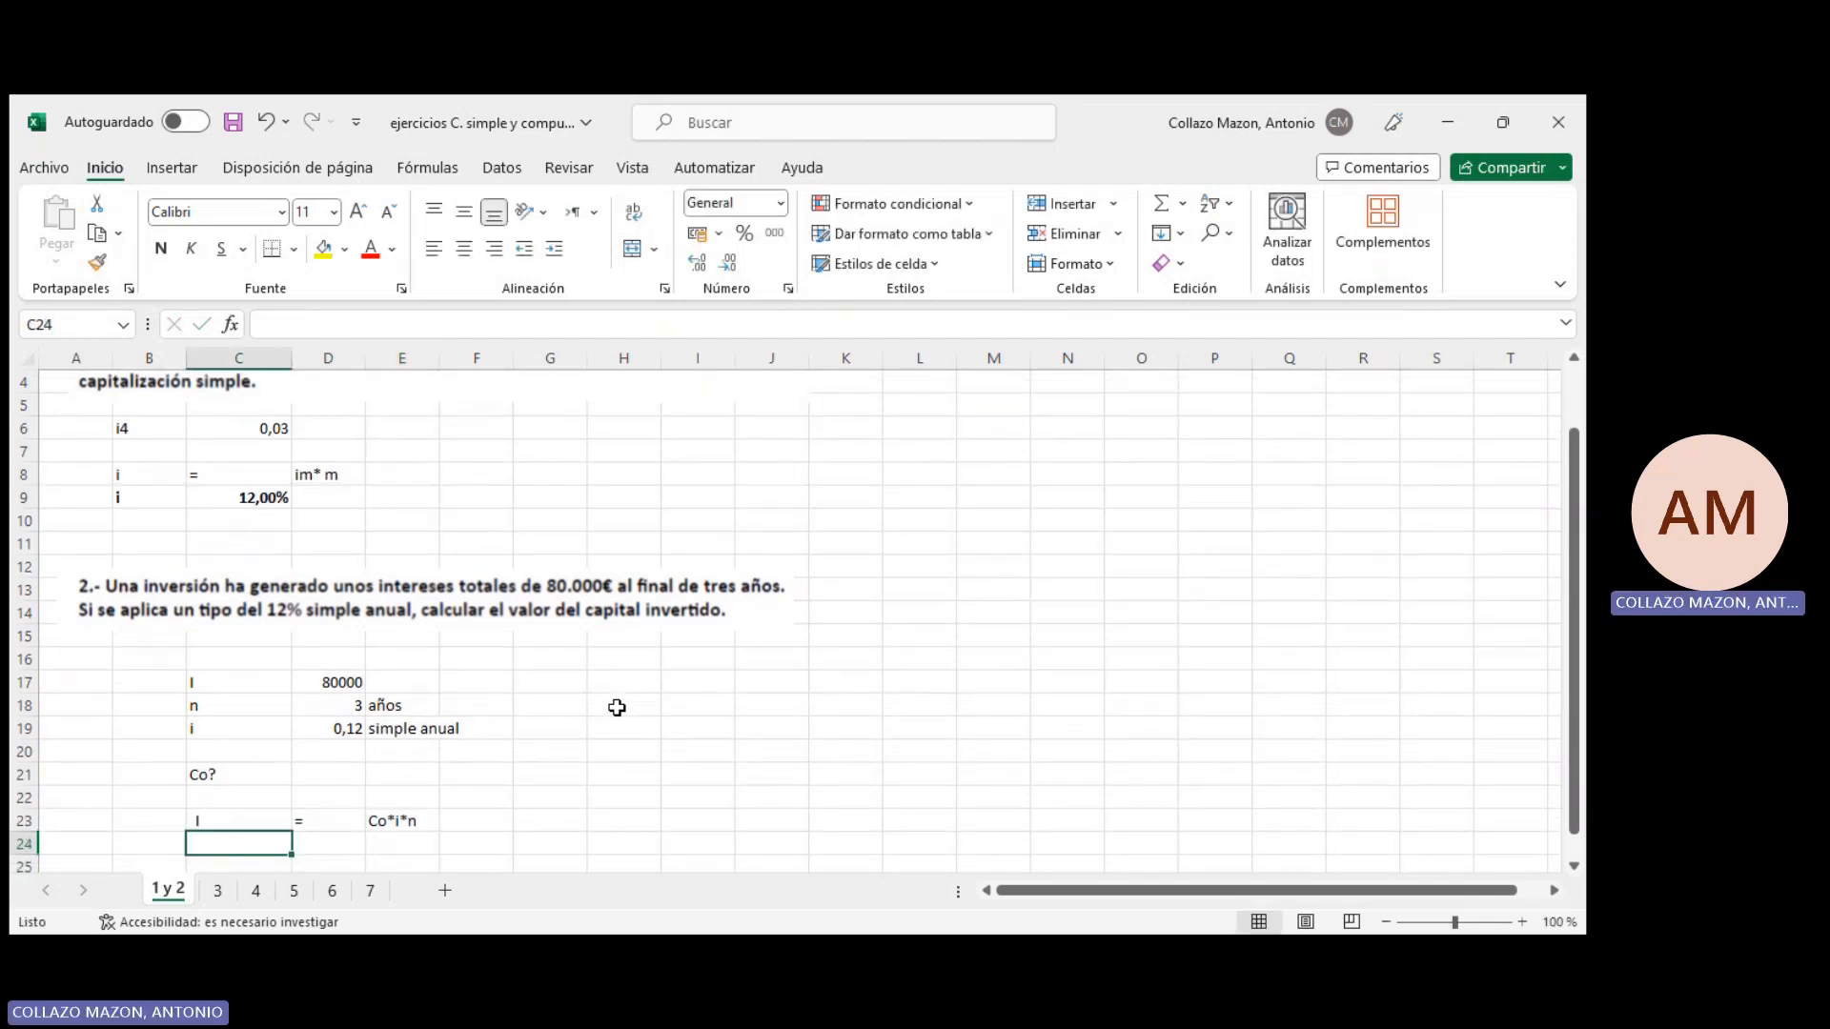
Calculate the invested capital in C24 with the formula +D17/(D19*D18)
key("Up")
key("Right")
key("Right")
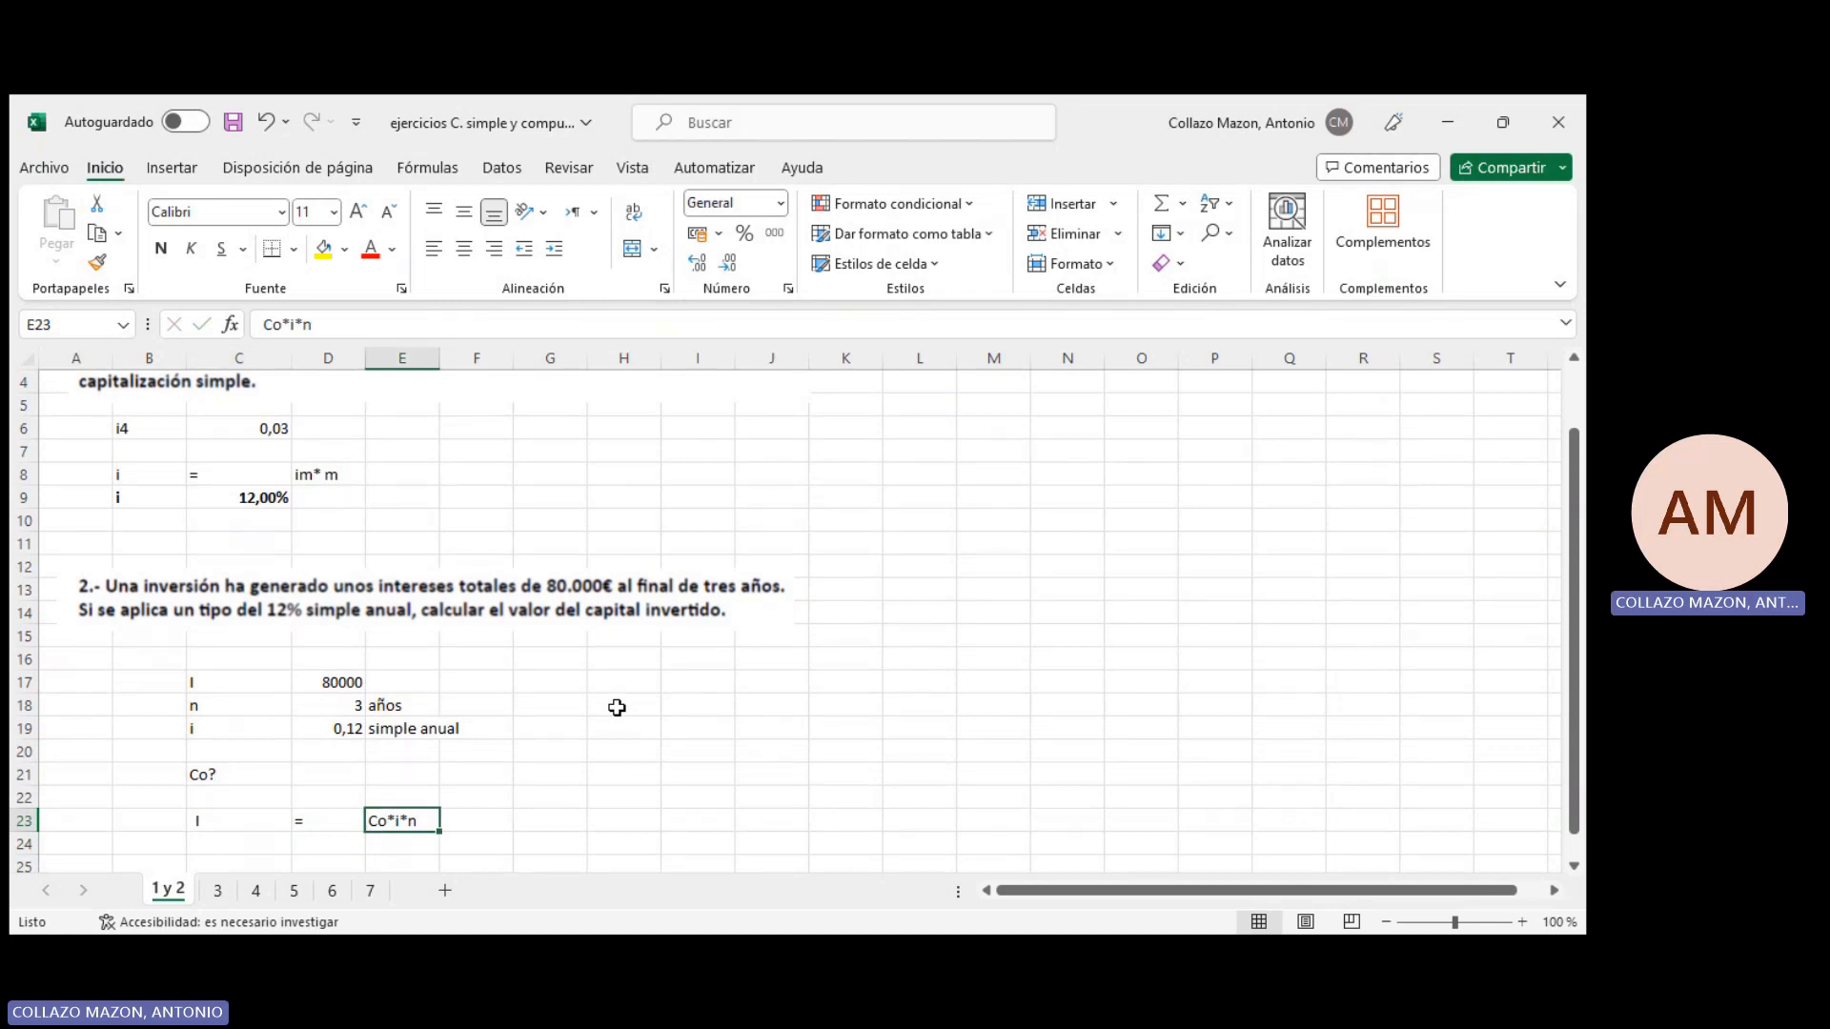
key("Left")
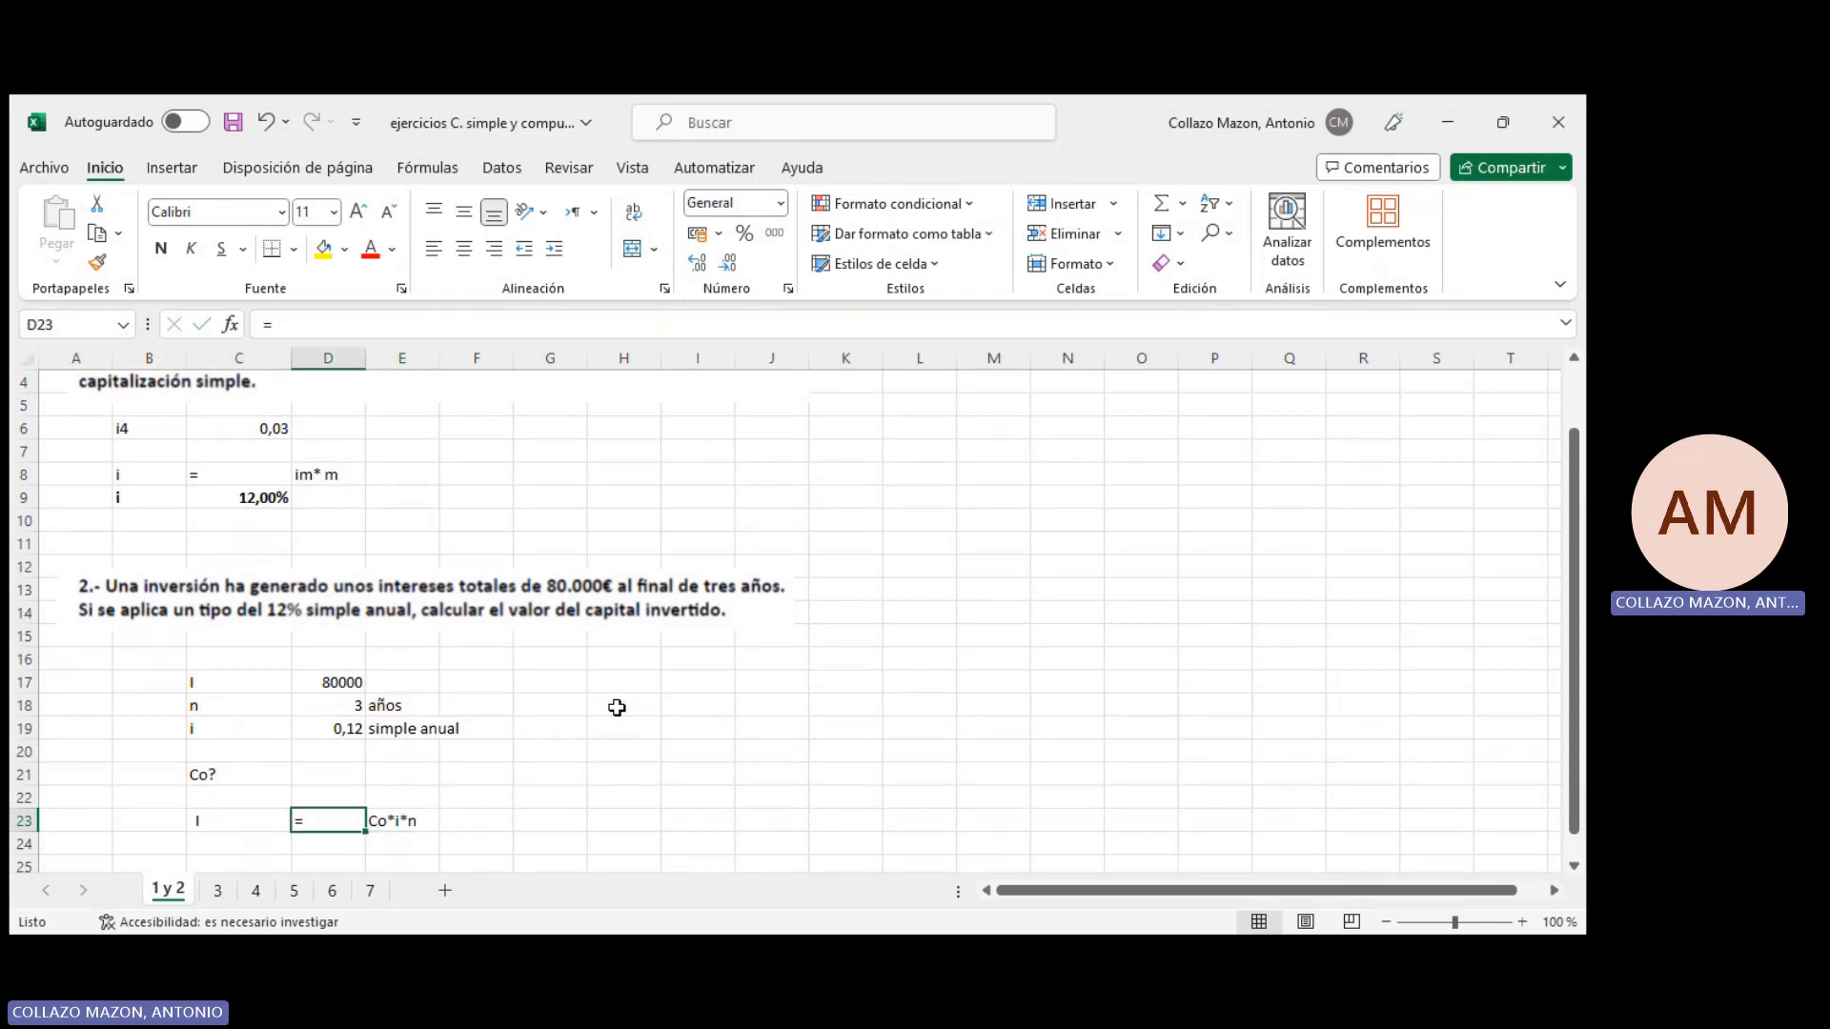
key("Left")
key("Down")
type("+")
key("Up")
key("Up")
key("Up")
key("Up")
key("Up")
key("Up")
key("Up")
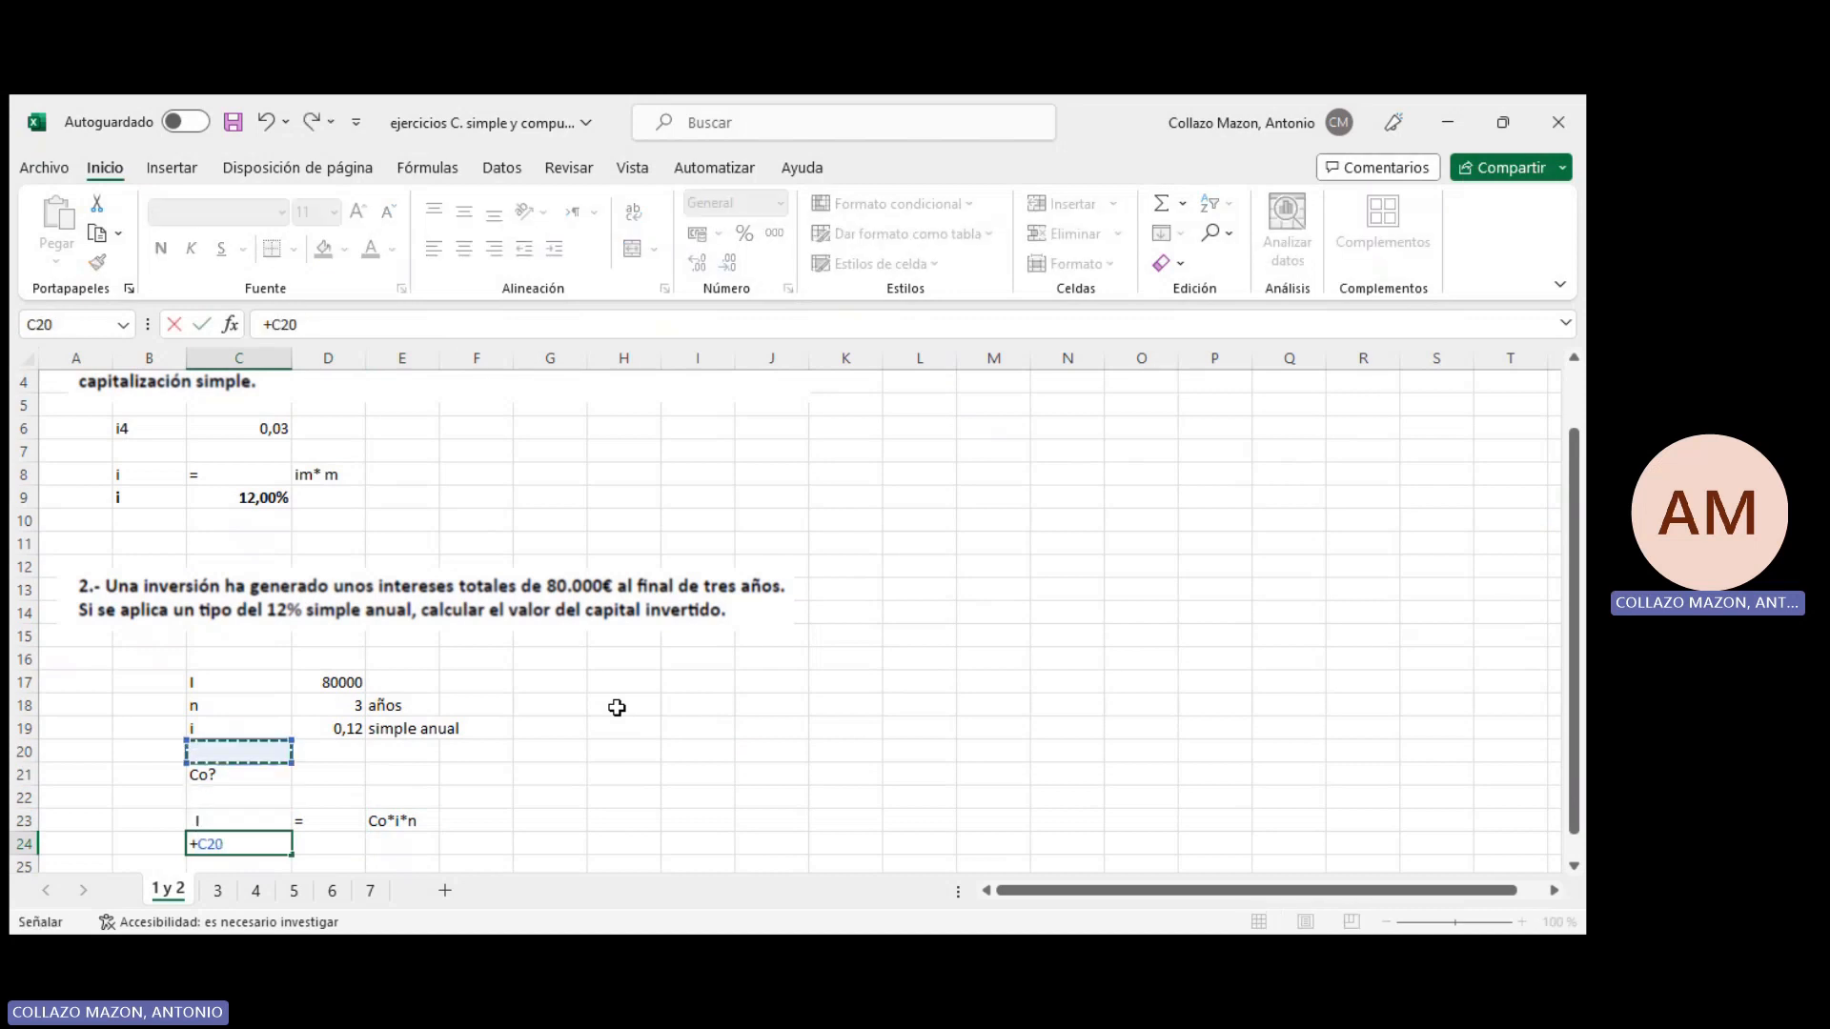
key("Right")
type("/(")
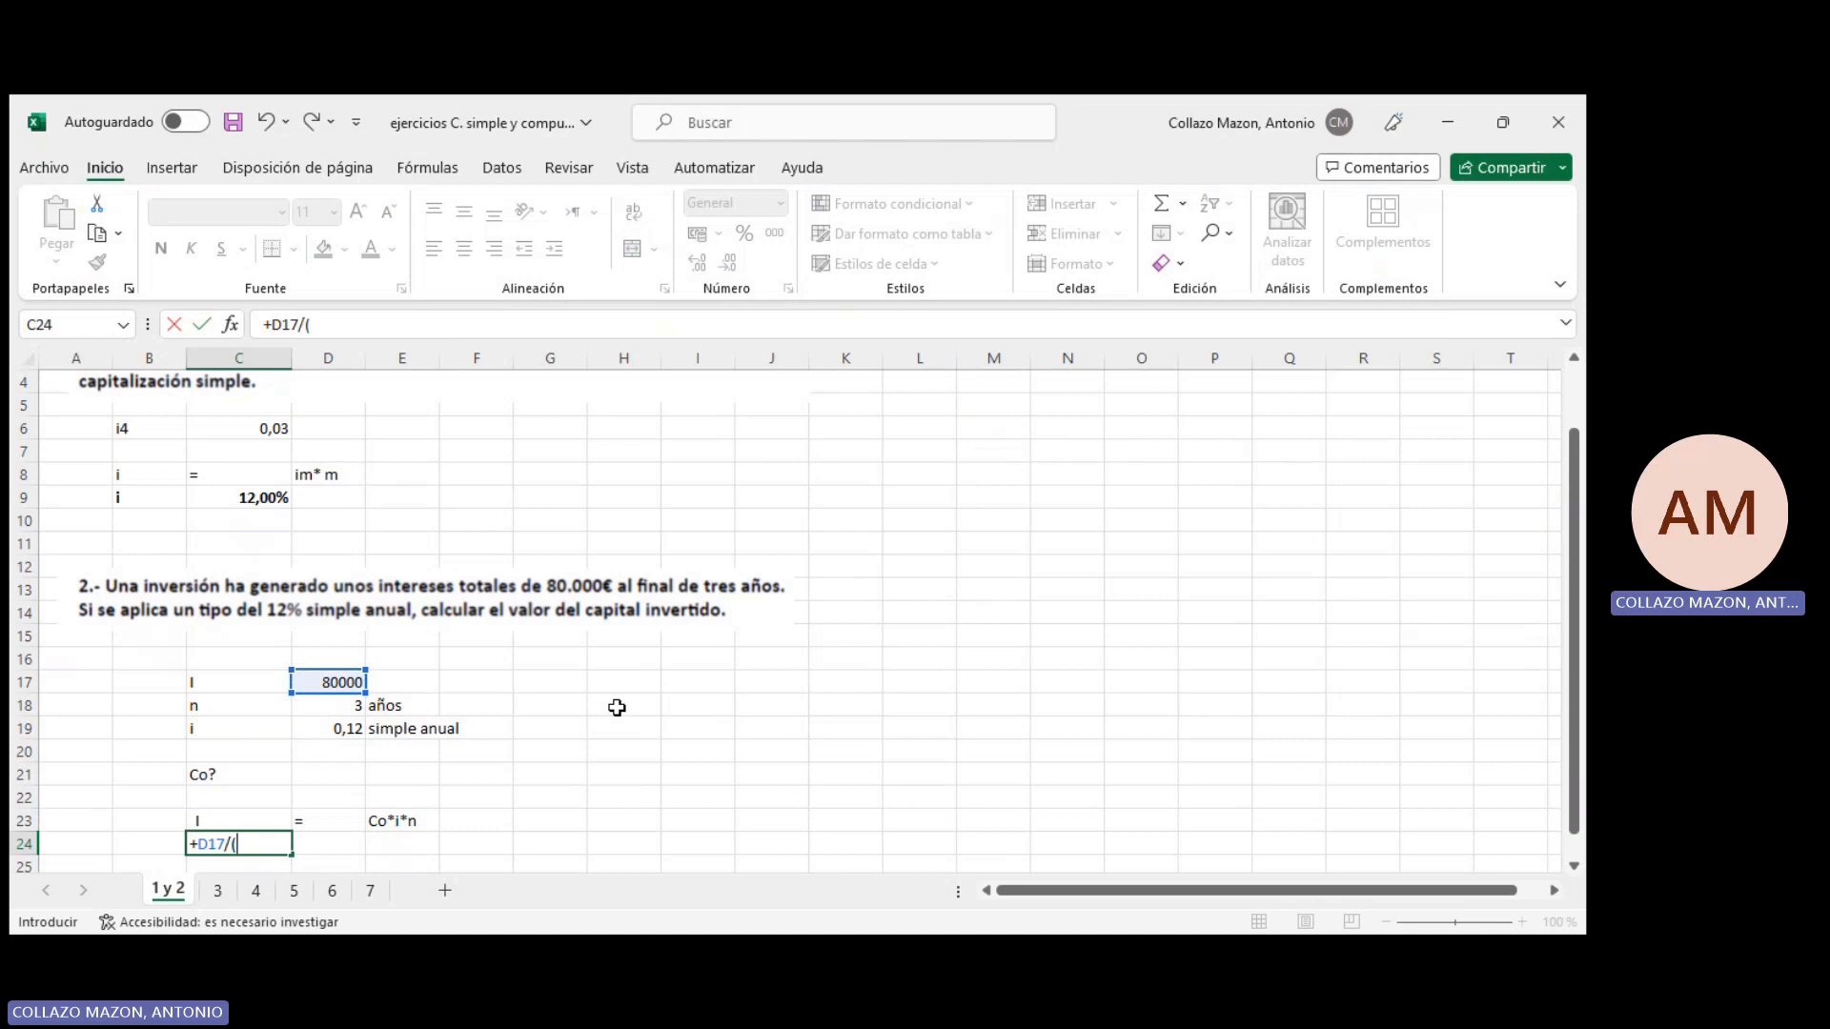
key("Left")
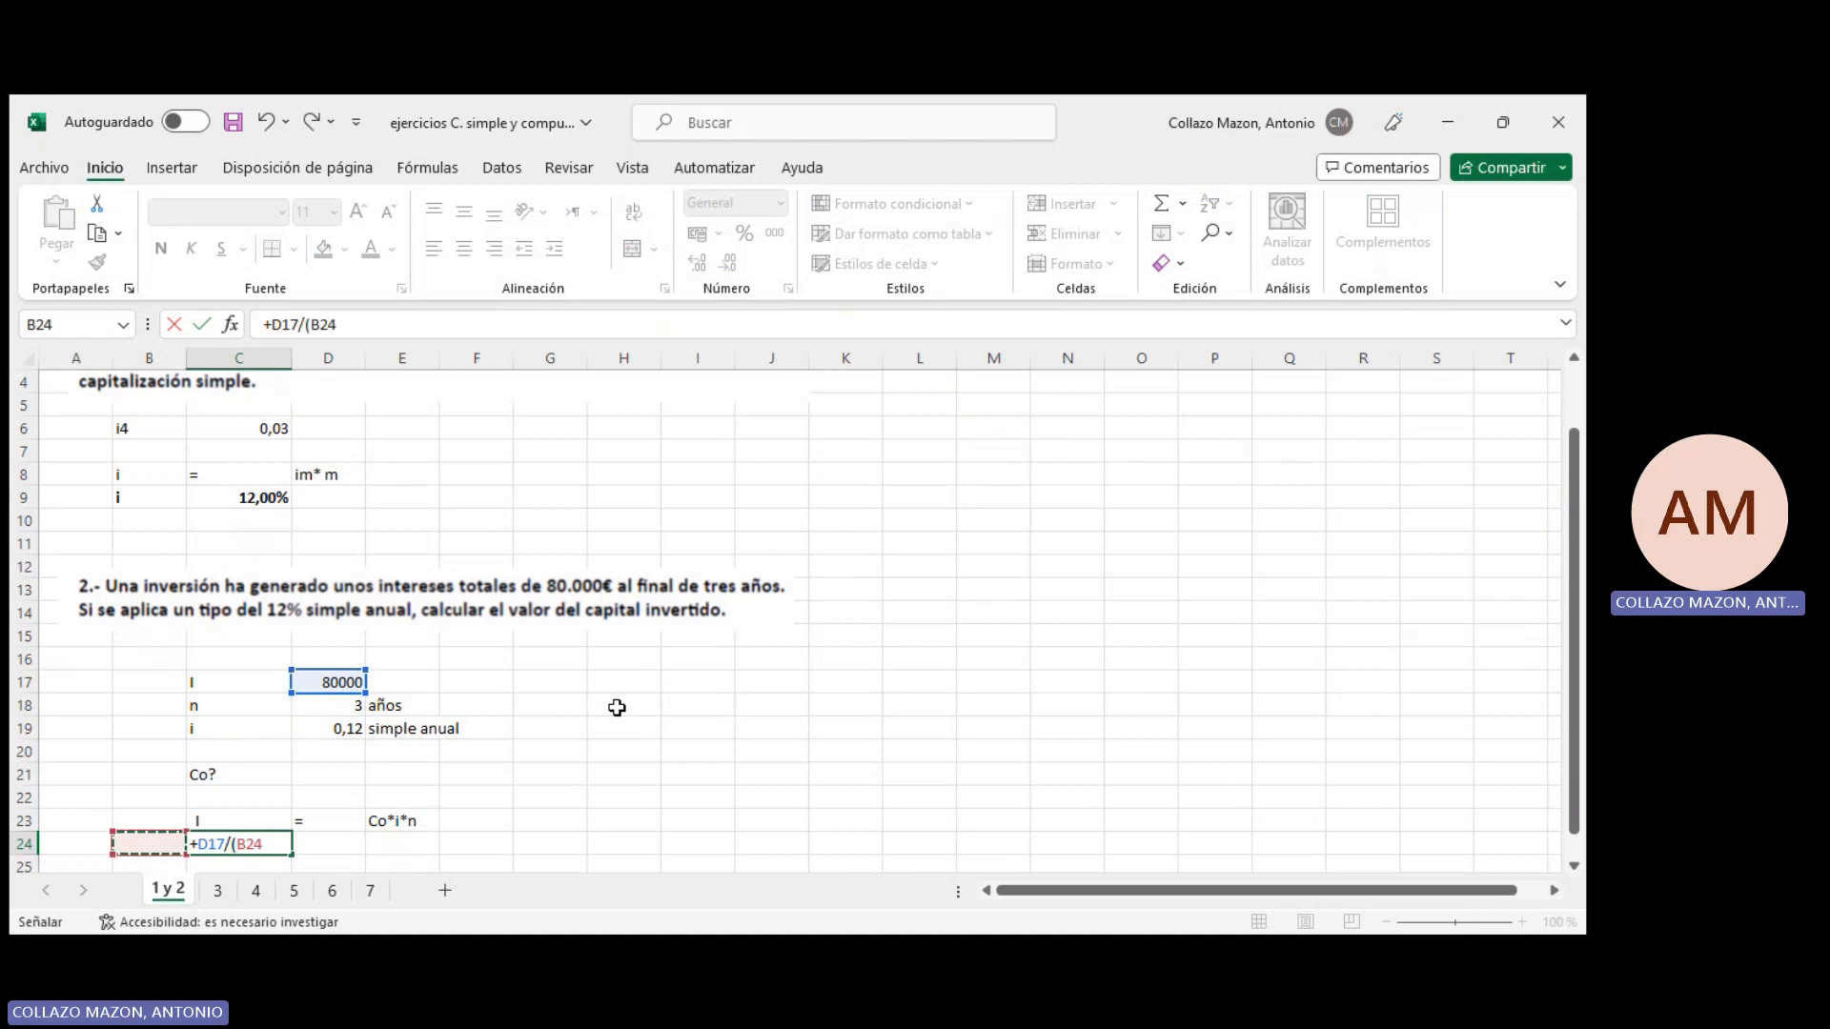
key("Down")
key("Up")
key("Up")
key("Up")
key("Up")
key("Up")
key("Right")
key("Right")
key("Up")
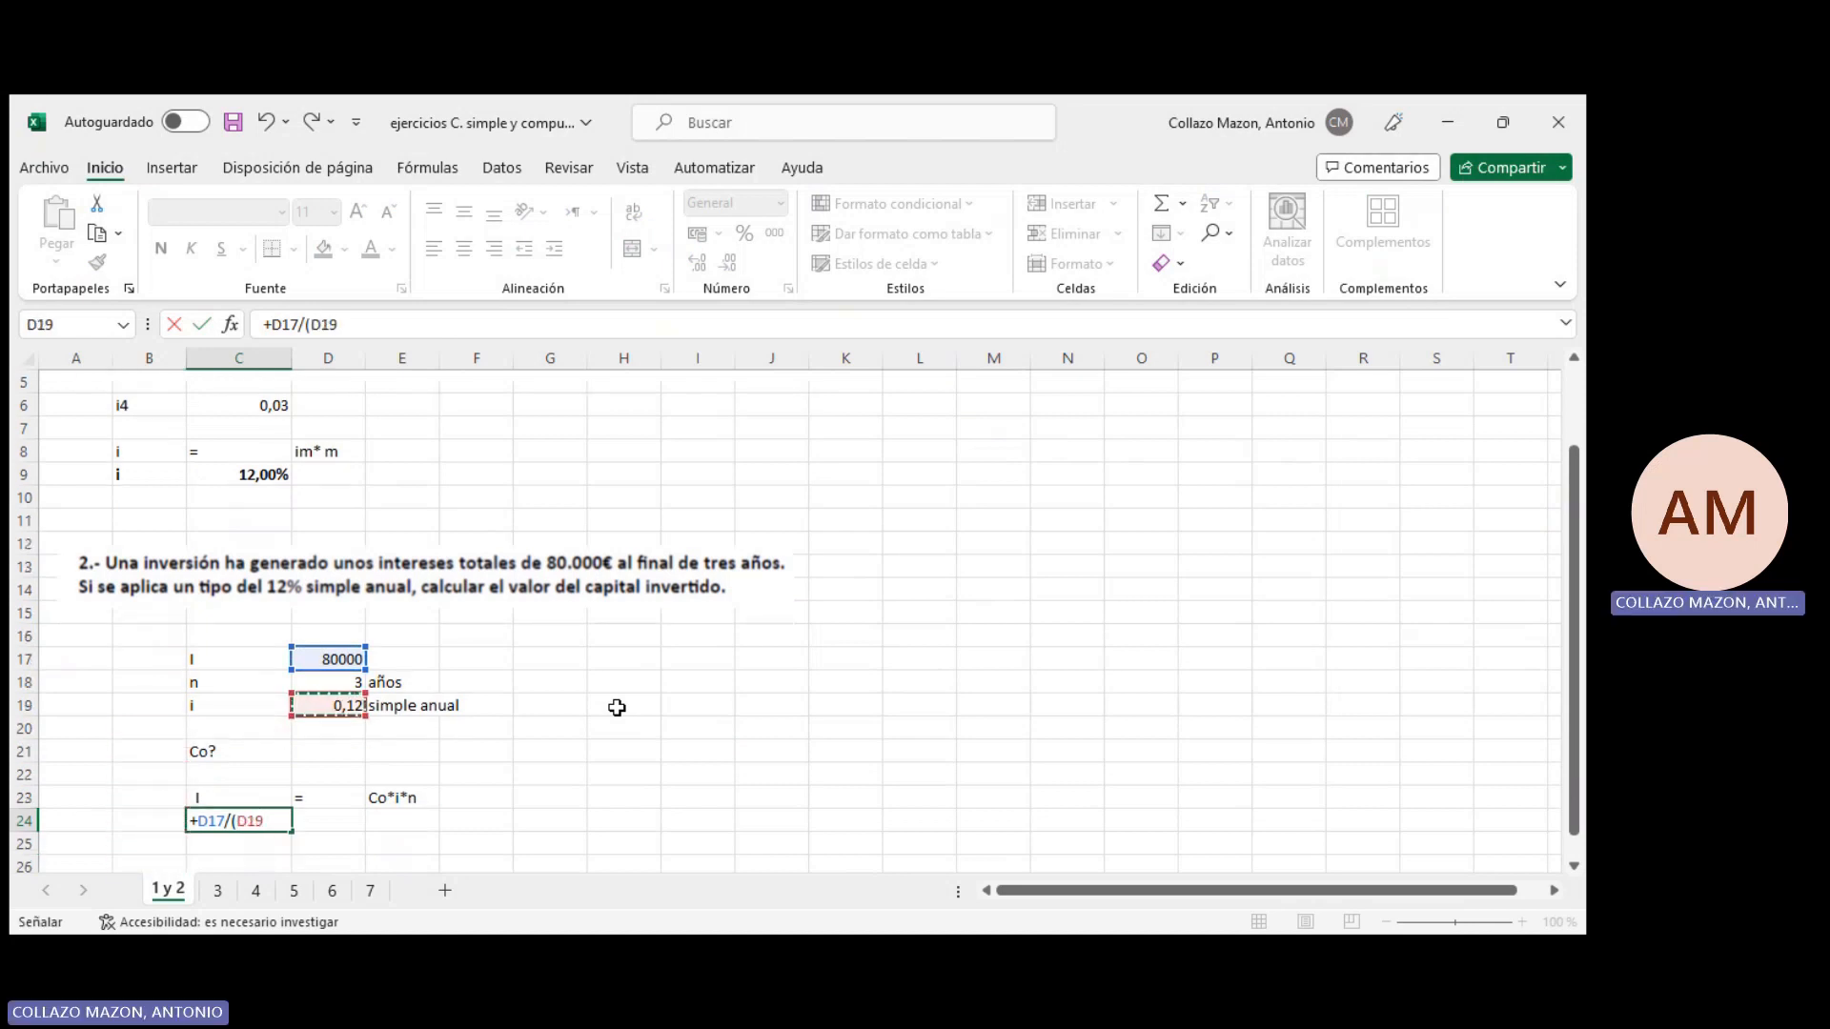
type("*")
key("Up")
key("Up")
key("Up")
key("Up")
key("Up")
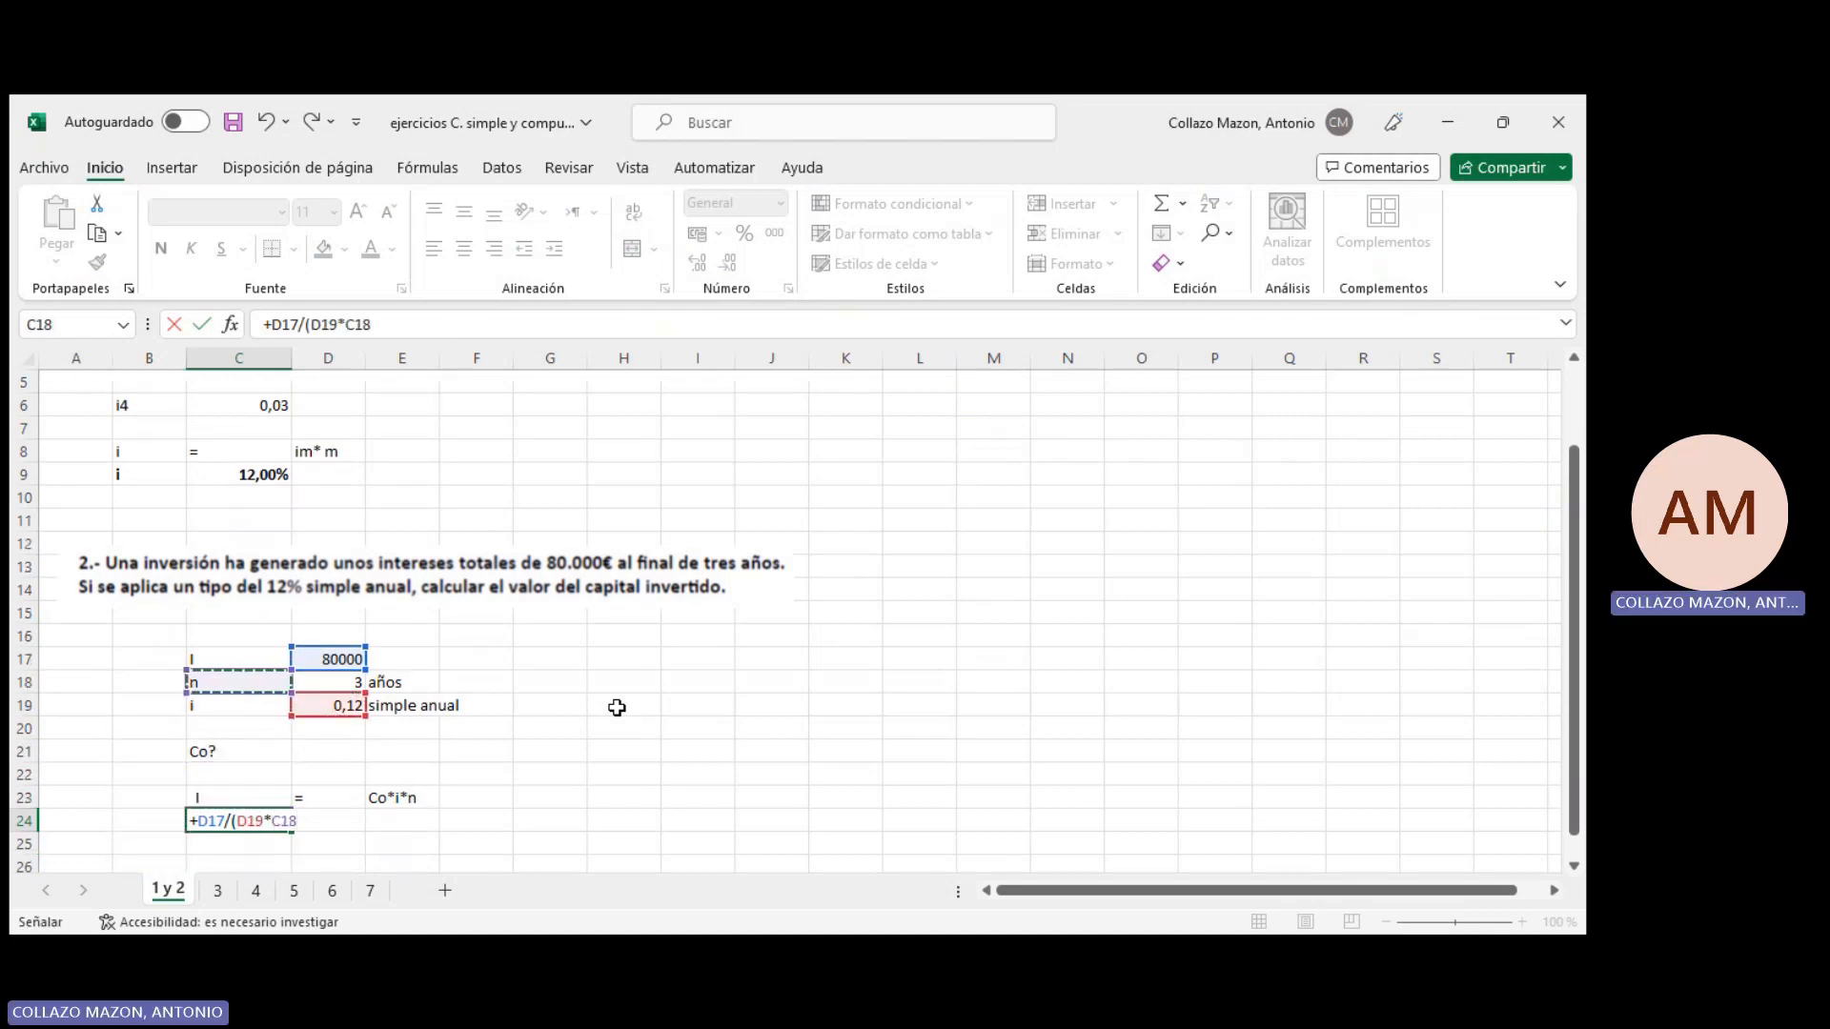
key("Right")
type(")")
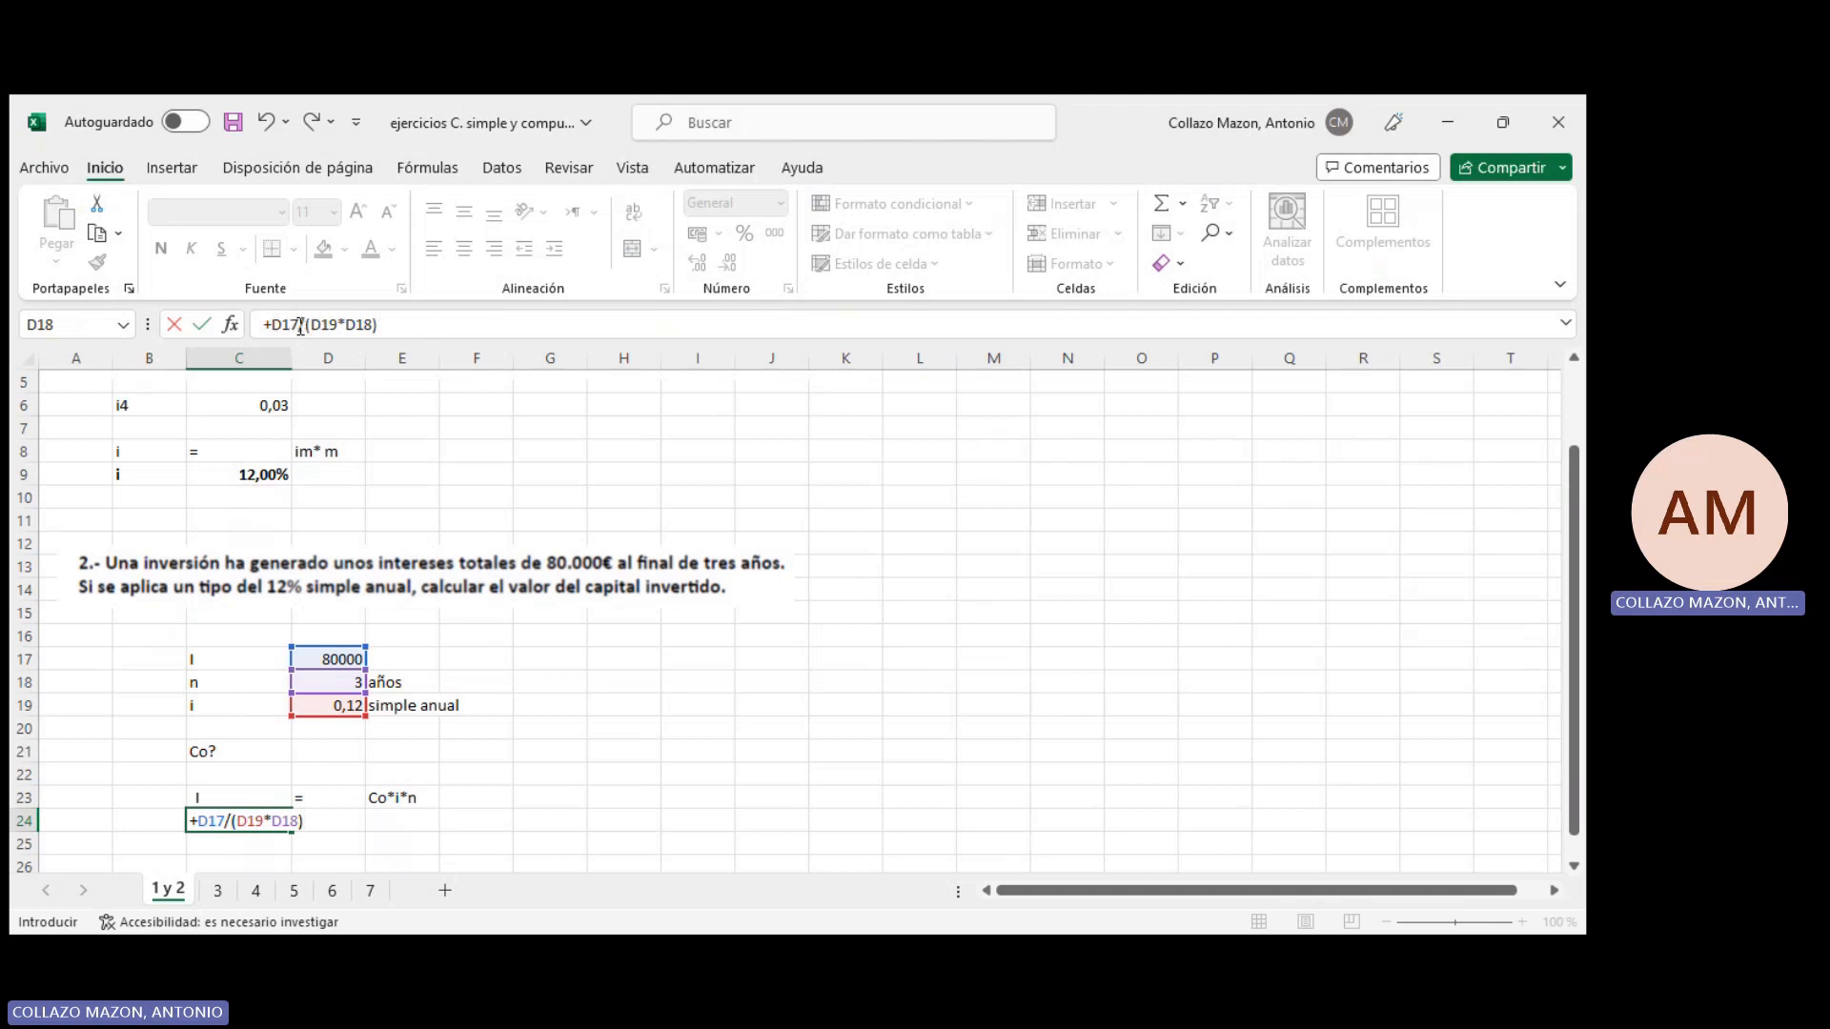
key("Return")
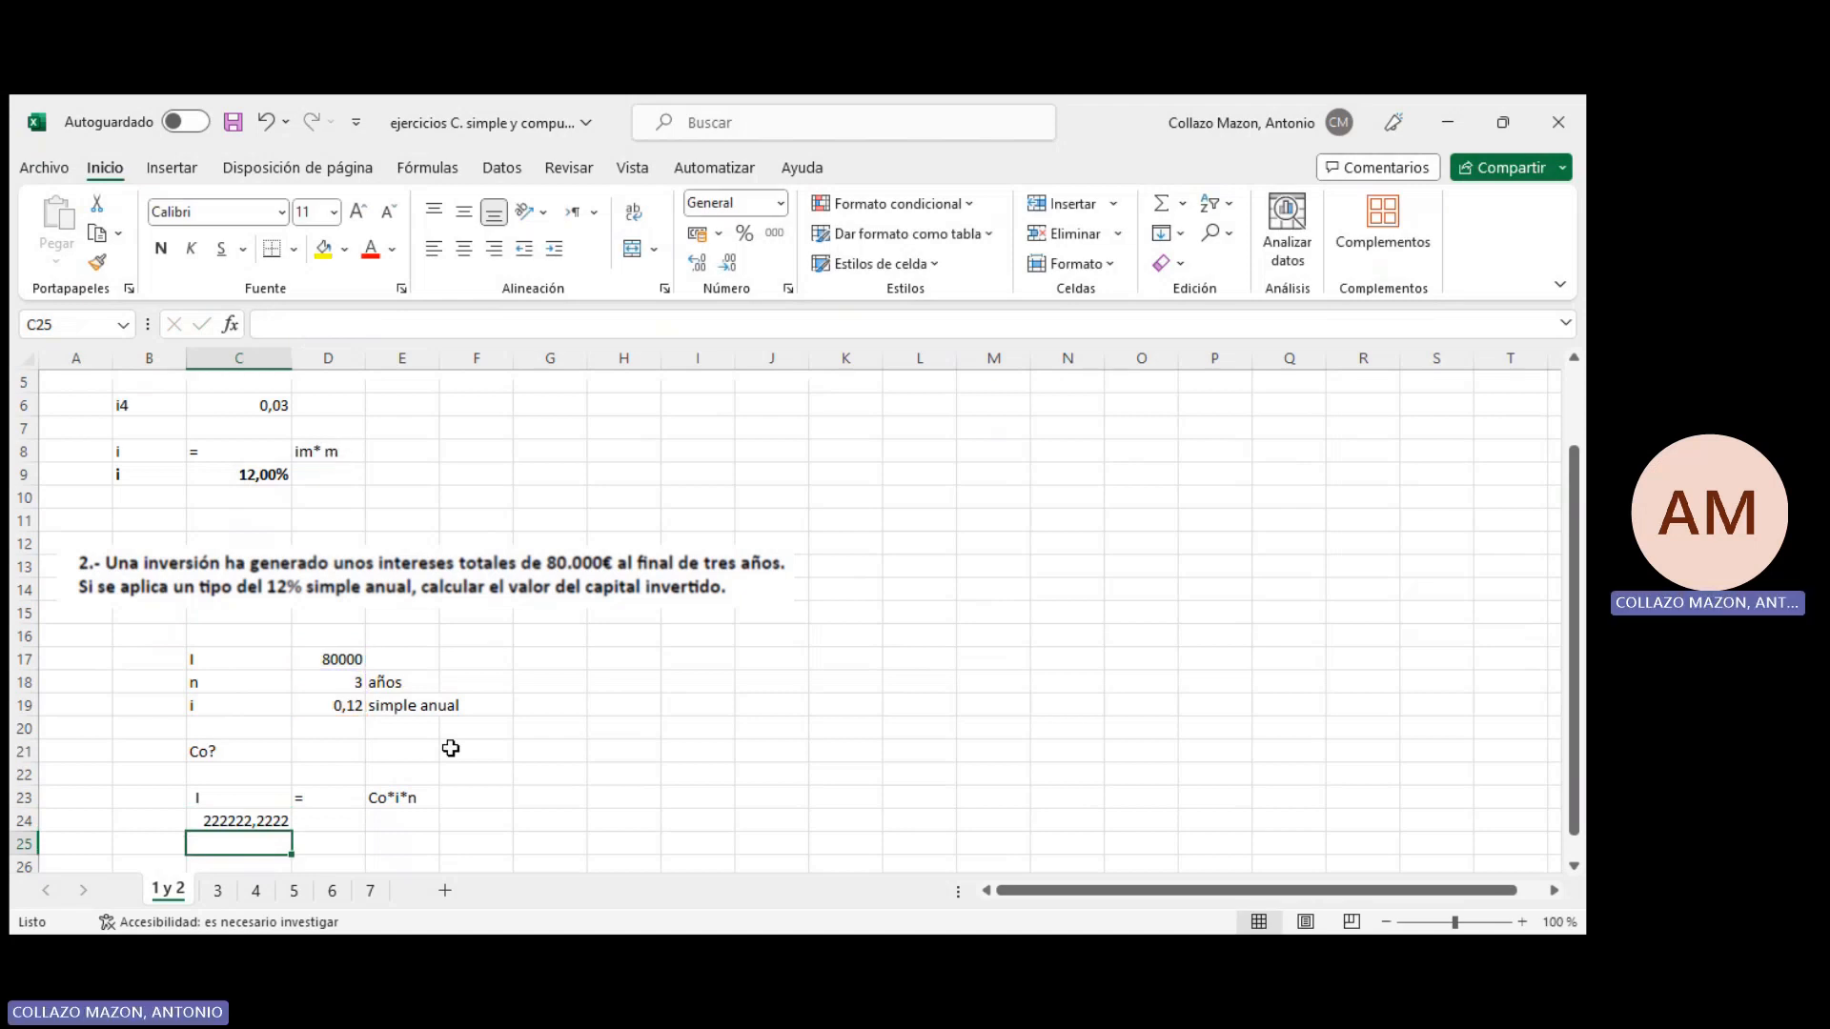
Move the invested capital formula from C24 to E24
key("Up")
key("Right")
key("Left")
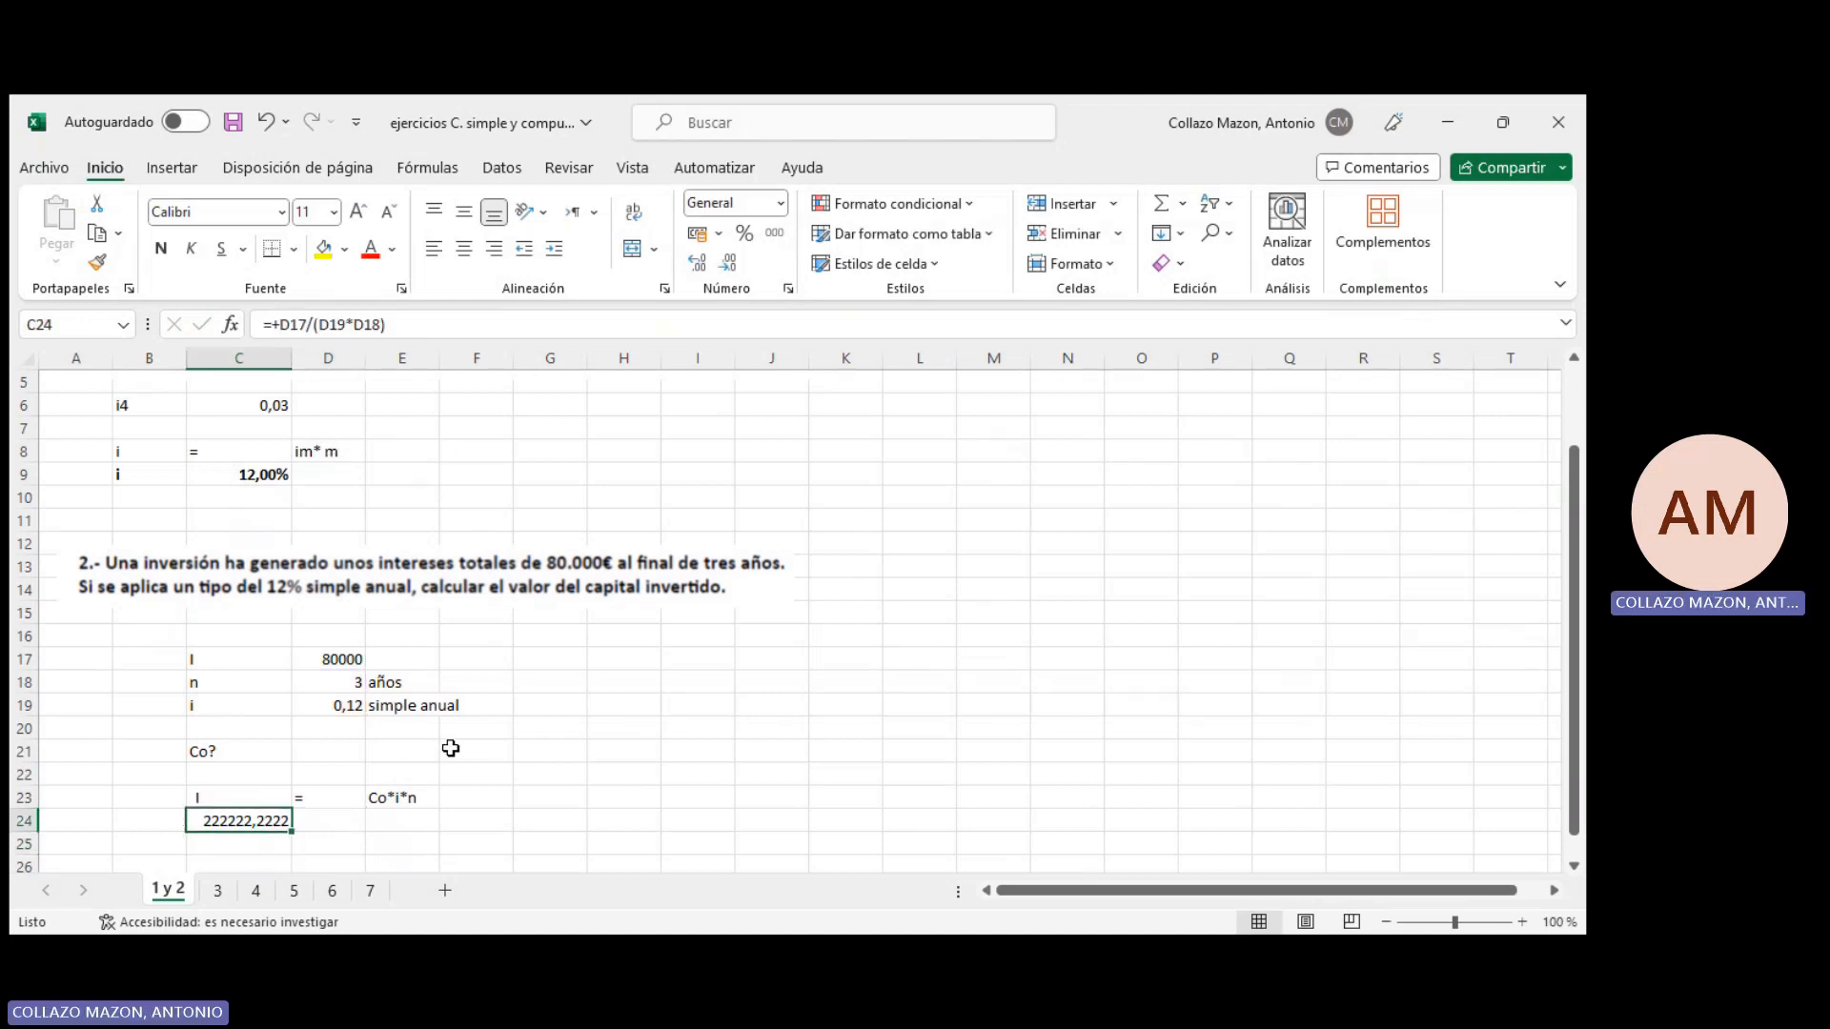
key("ctrl+x")
key("Right")
key("Right")
key("ctrl+v")
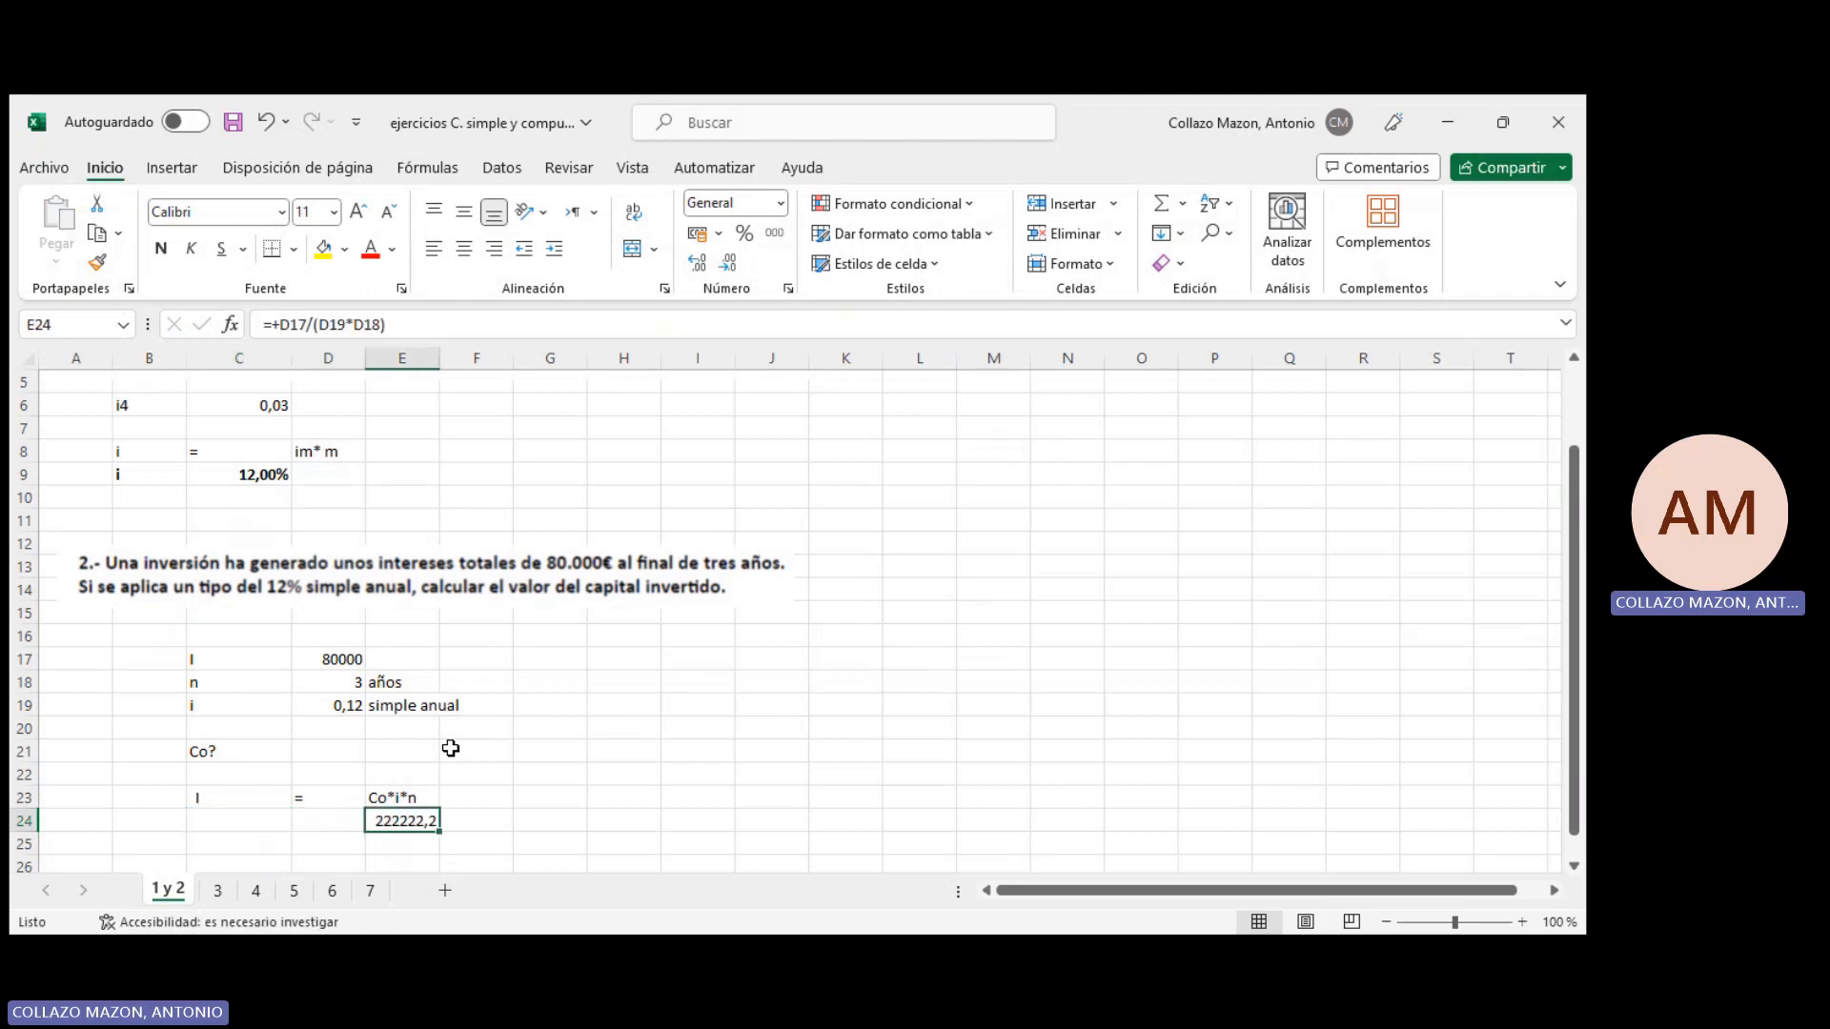
Format E24 as a number with two decimals and the thousands separator
right_click(420, 821)
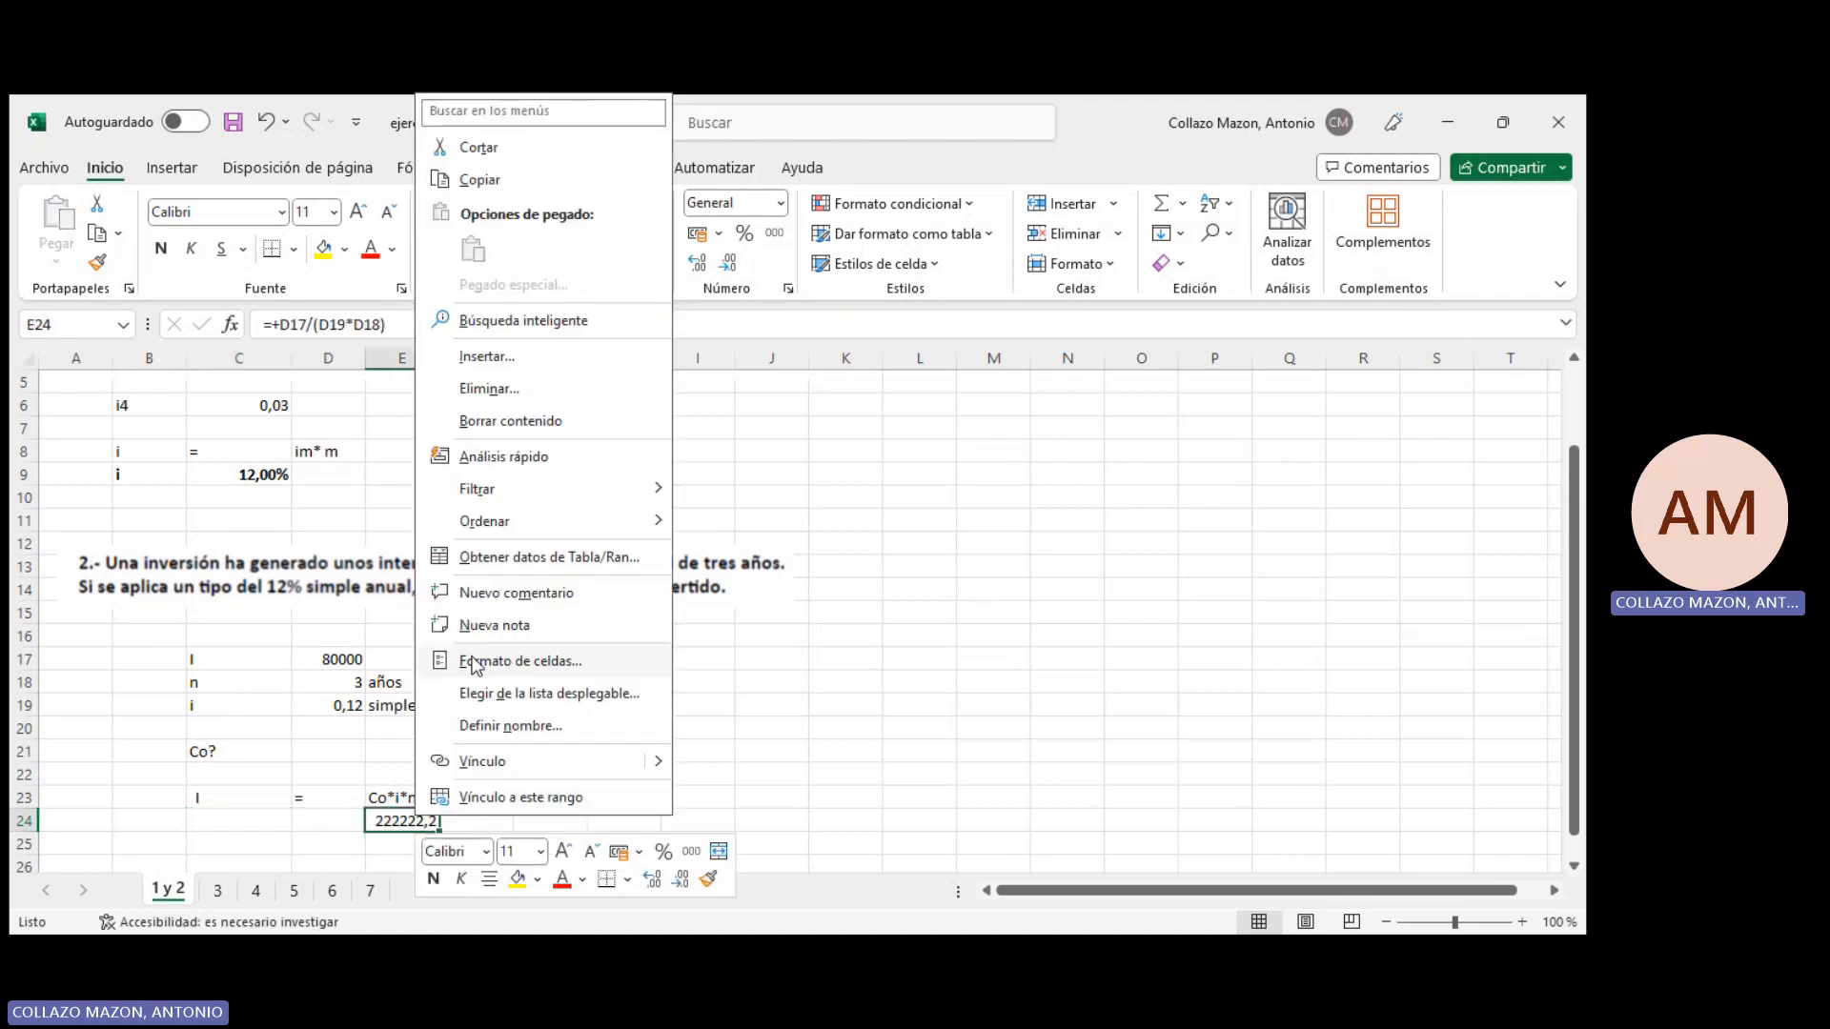
left_click(482, 660)
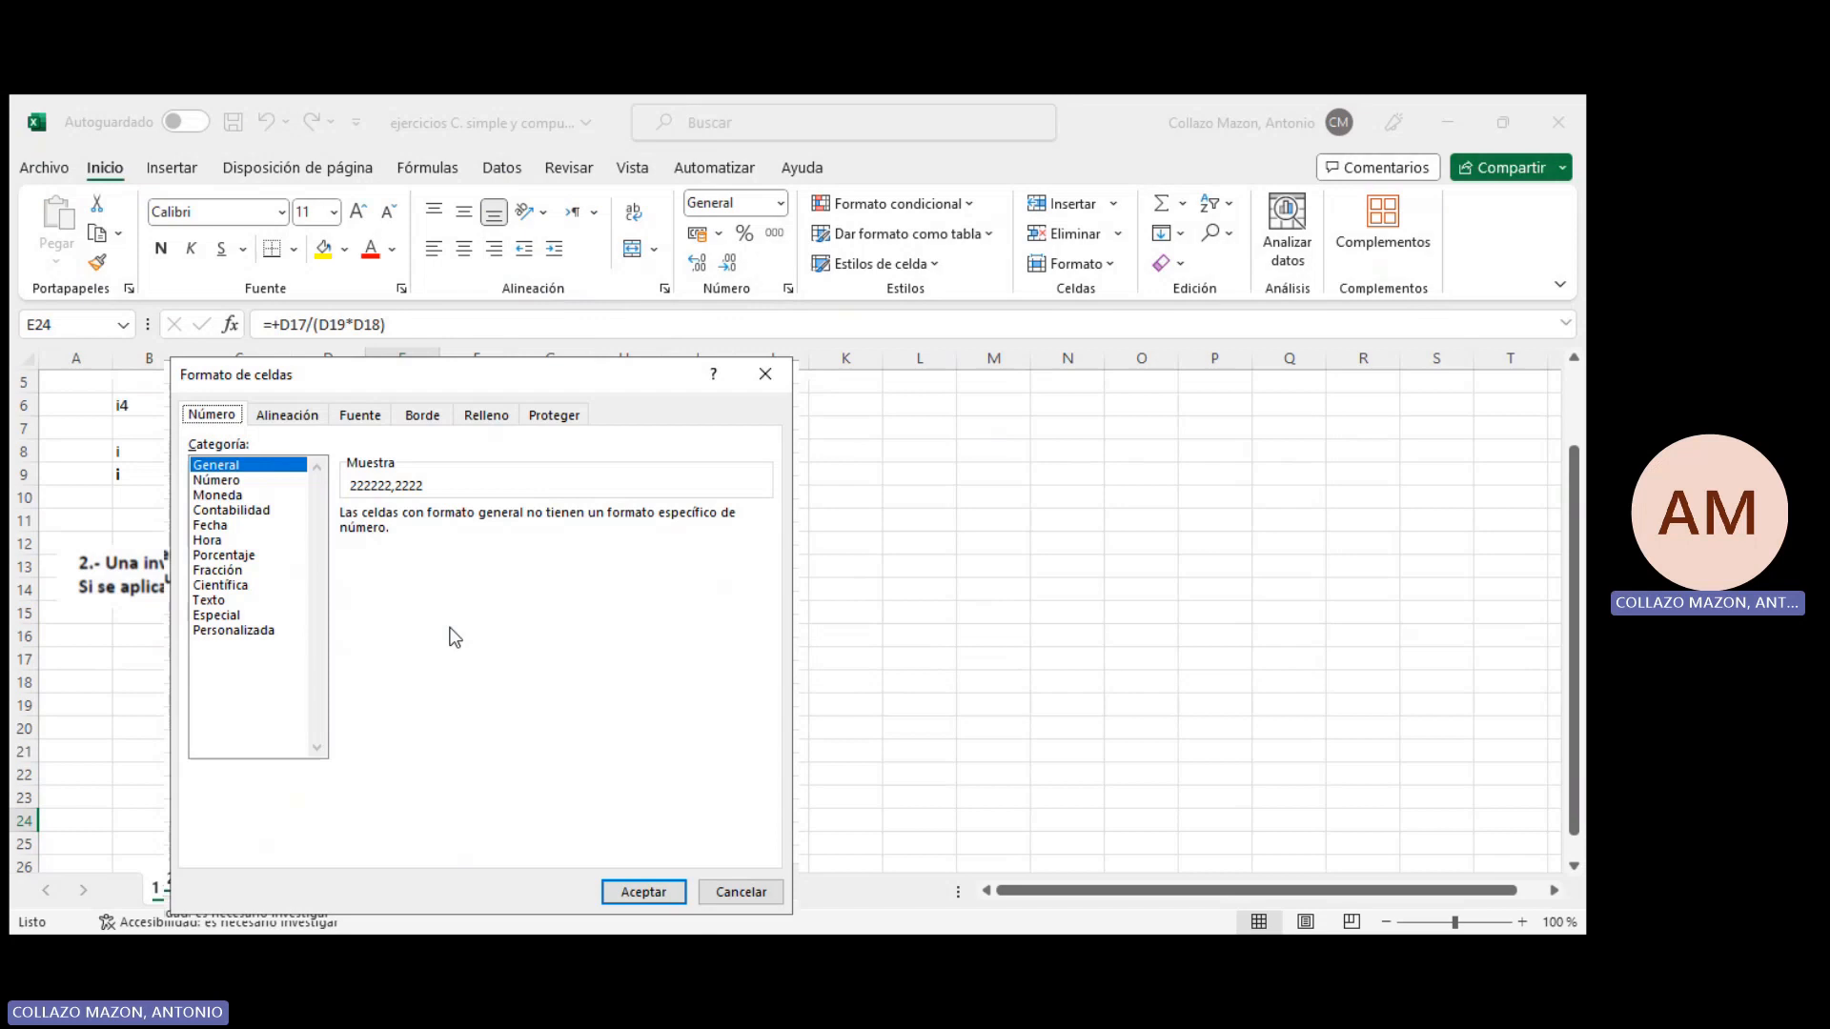
left_click(230, 481)
left_click(349, 543)
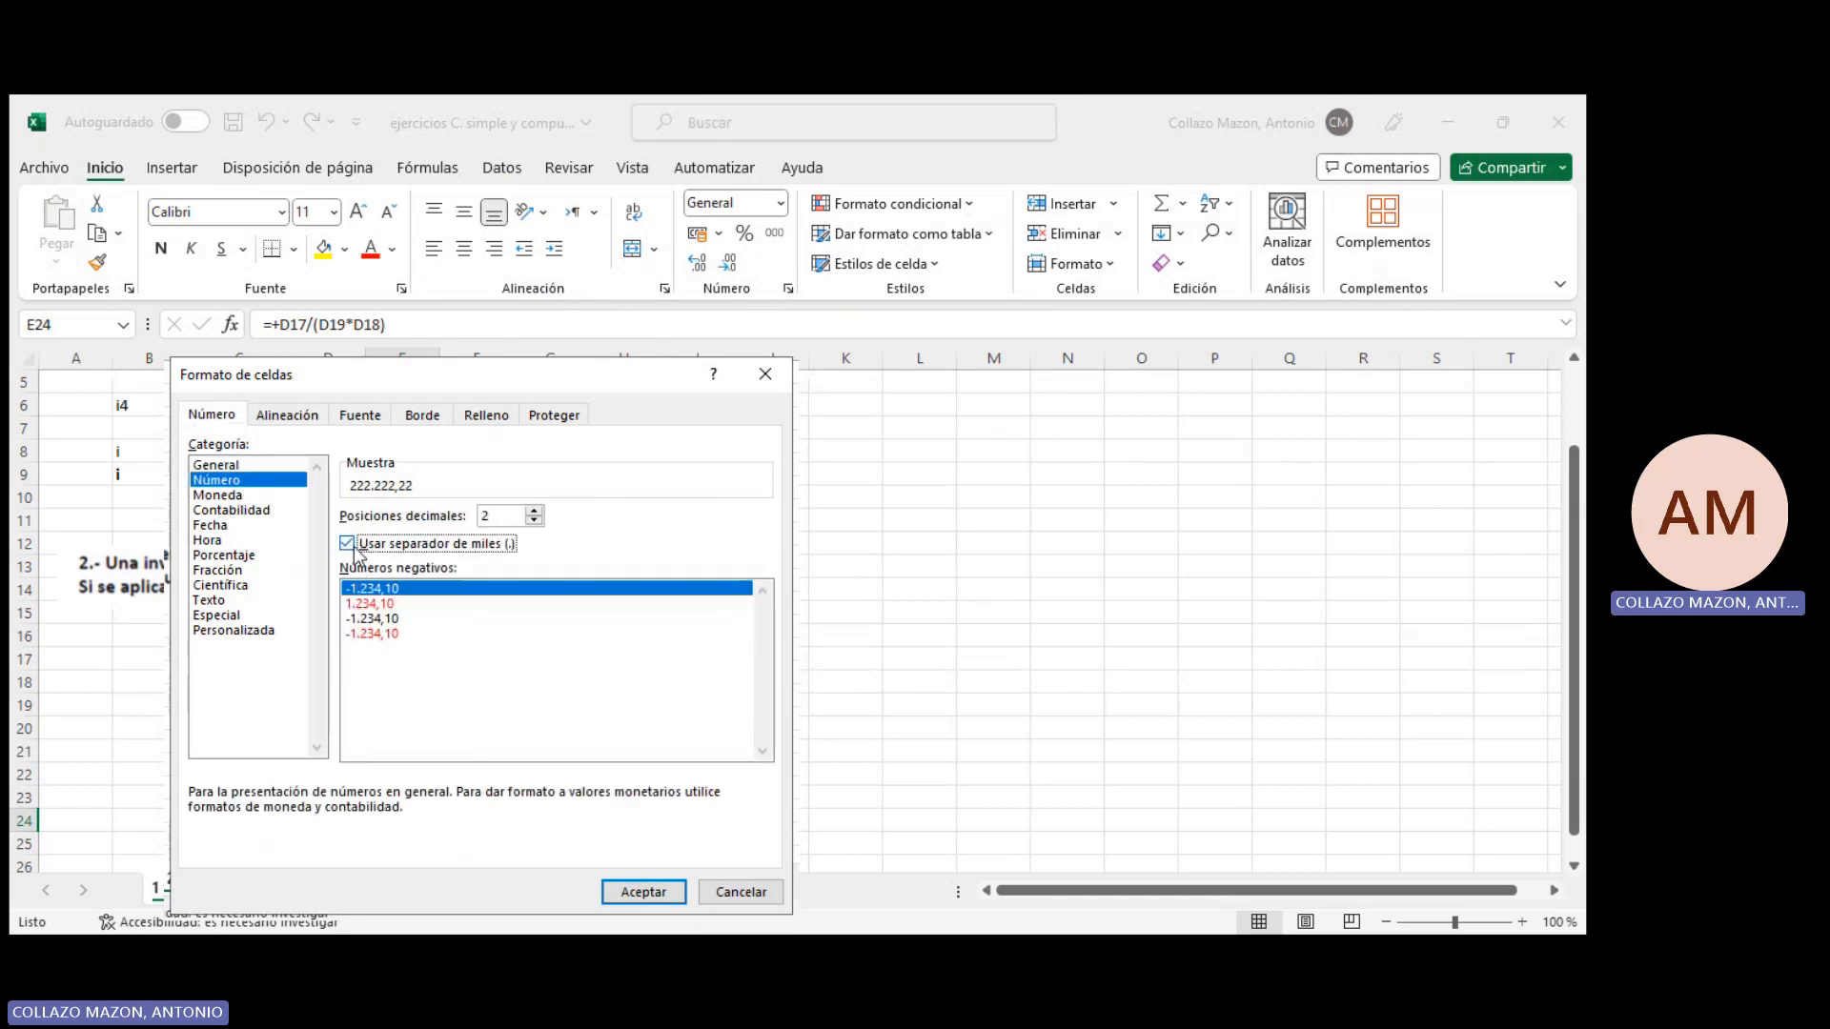
left_click(629, 900)
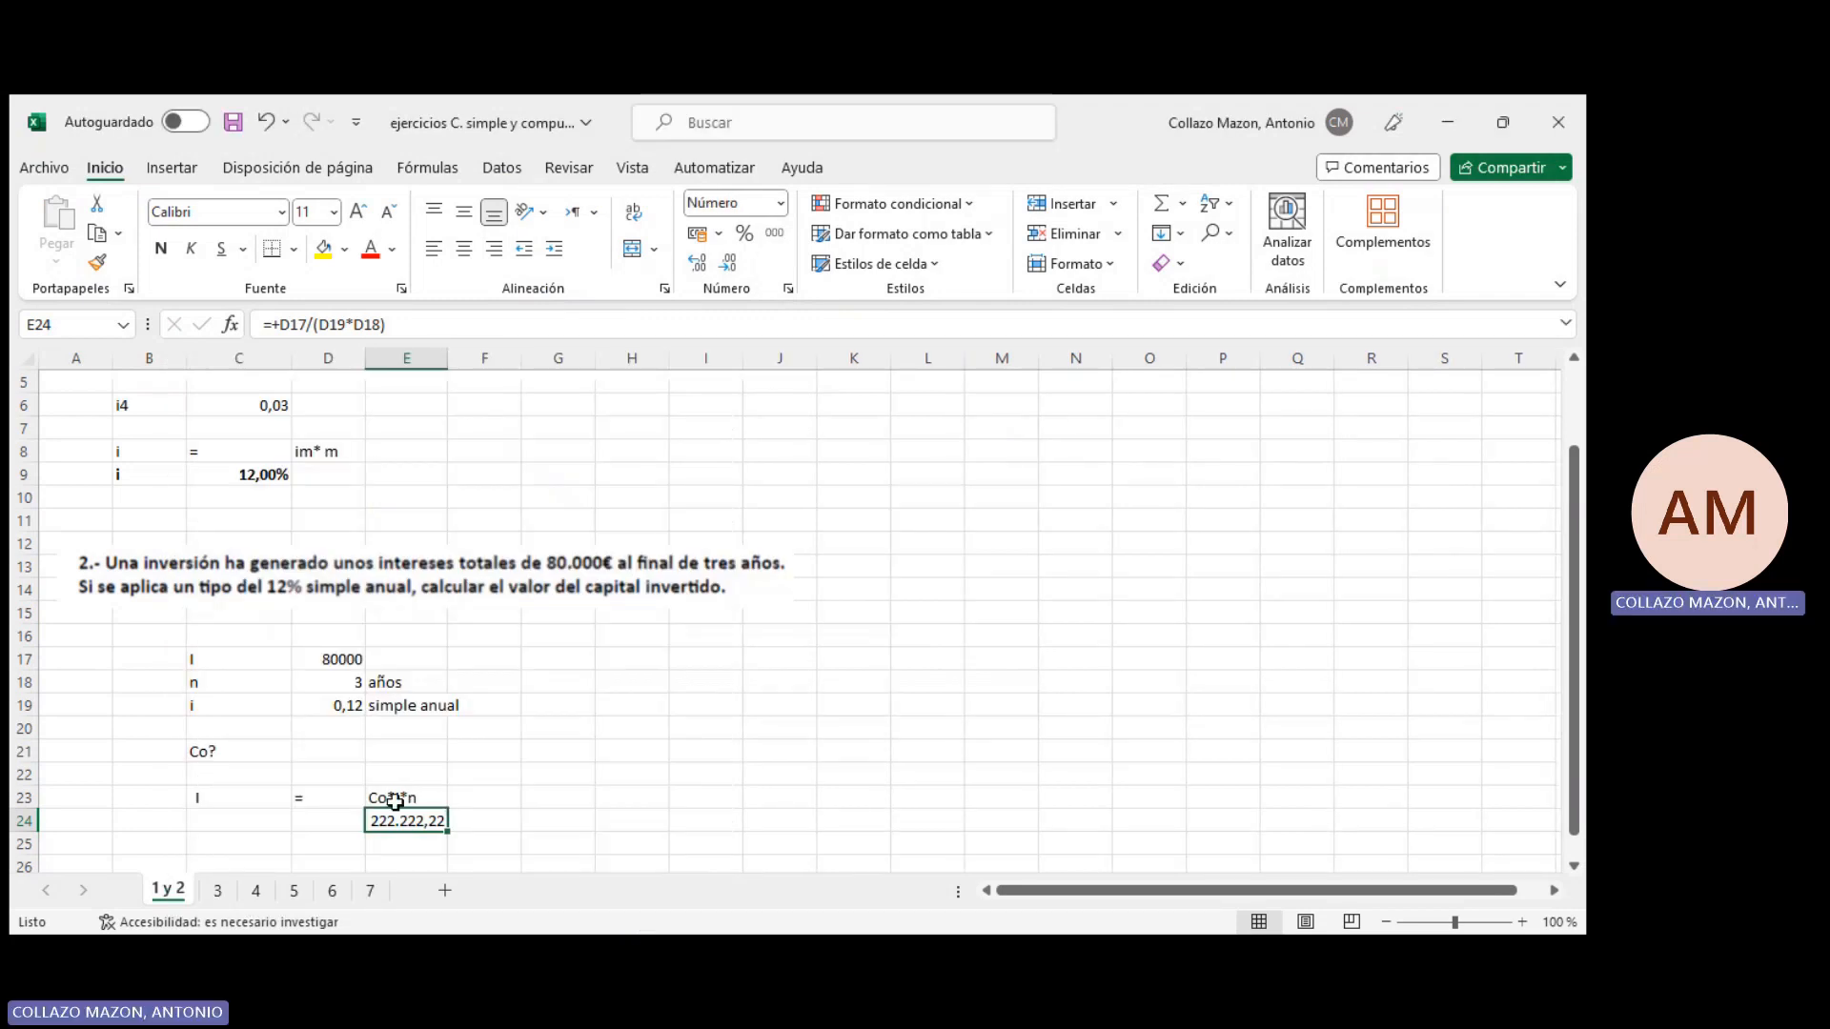
Copy the I label and the equals sign from C23 and D23 into C24 and D24
left_click(232, 825)
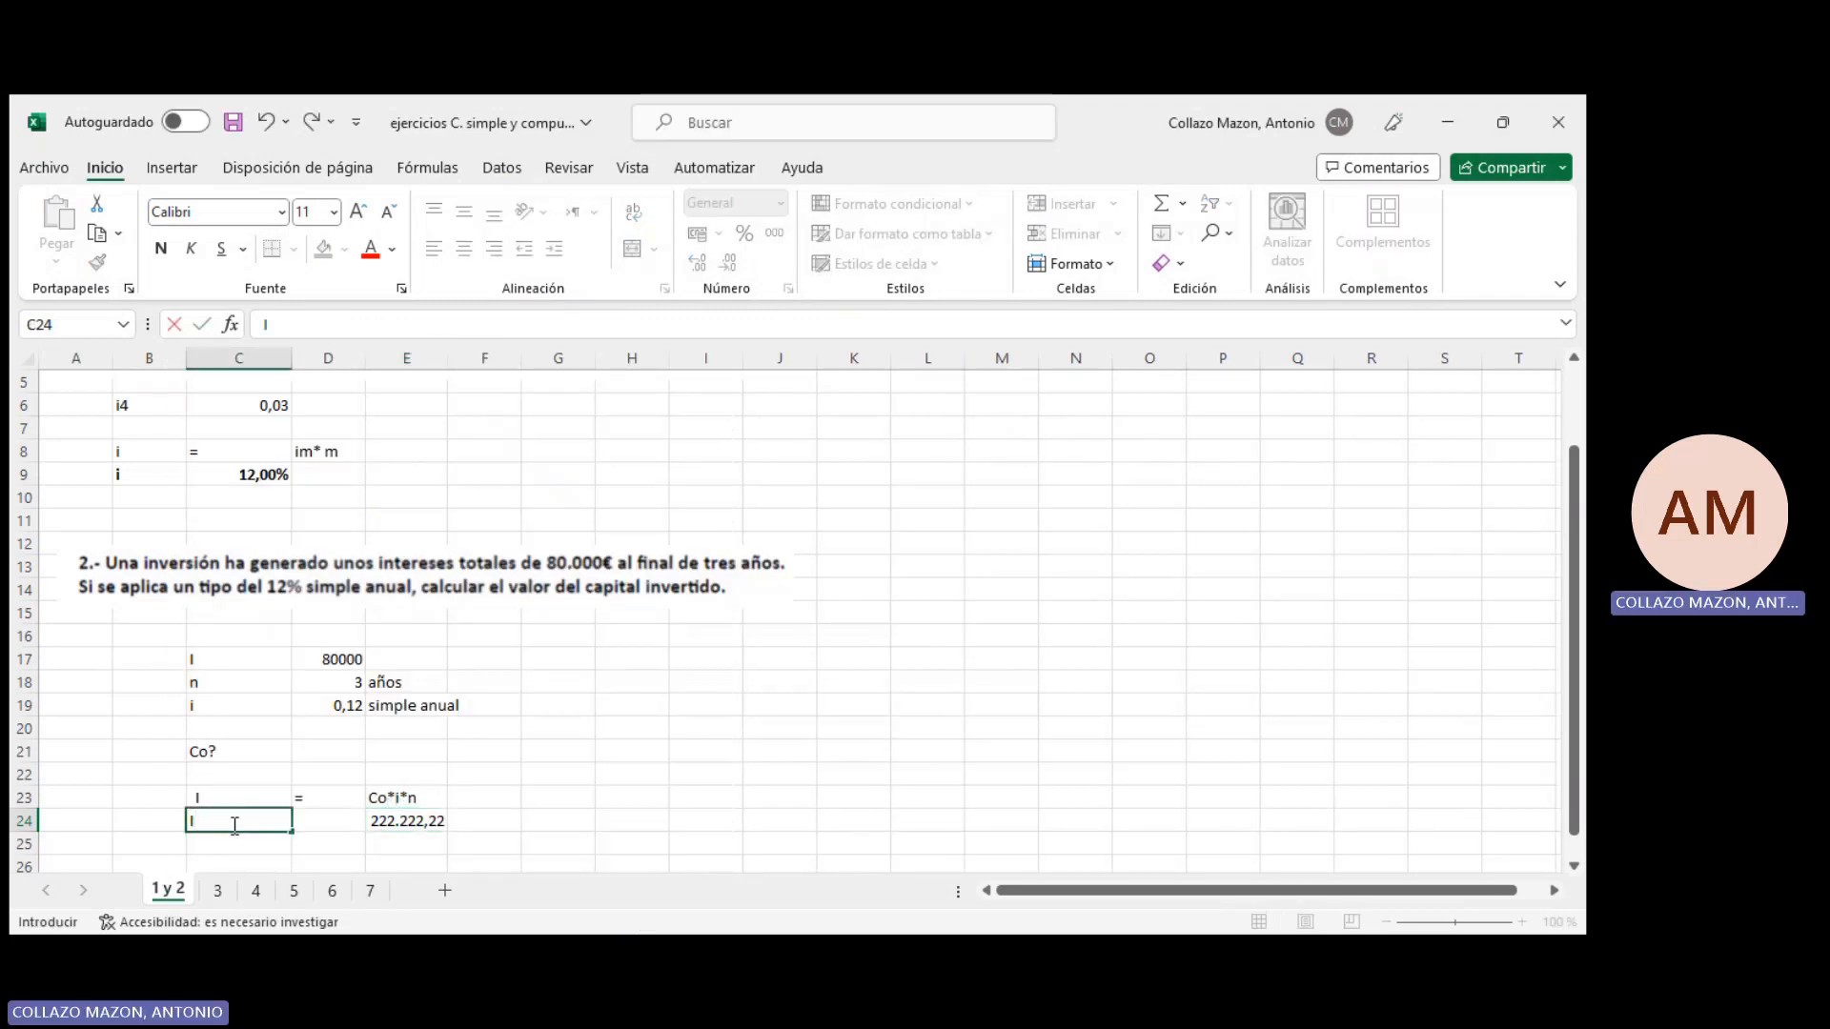
key("Up")
key("Up")
key("Right")
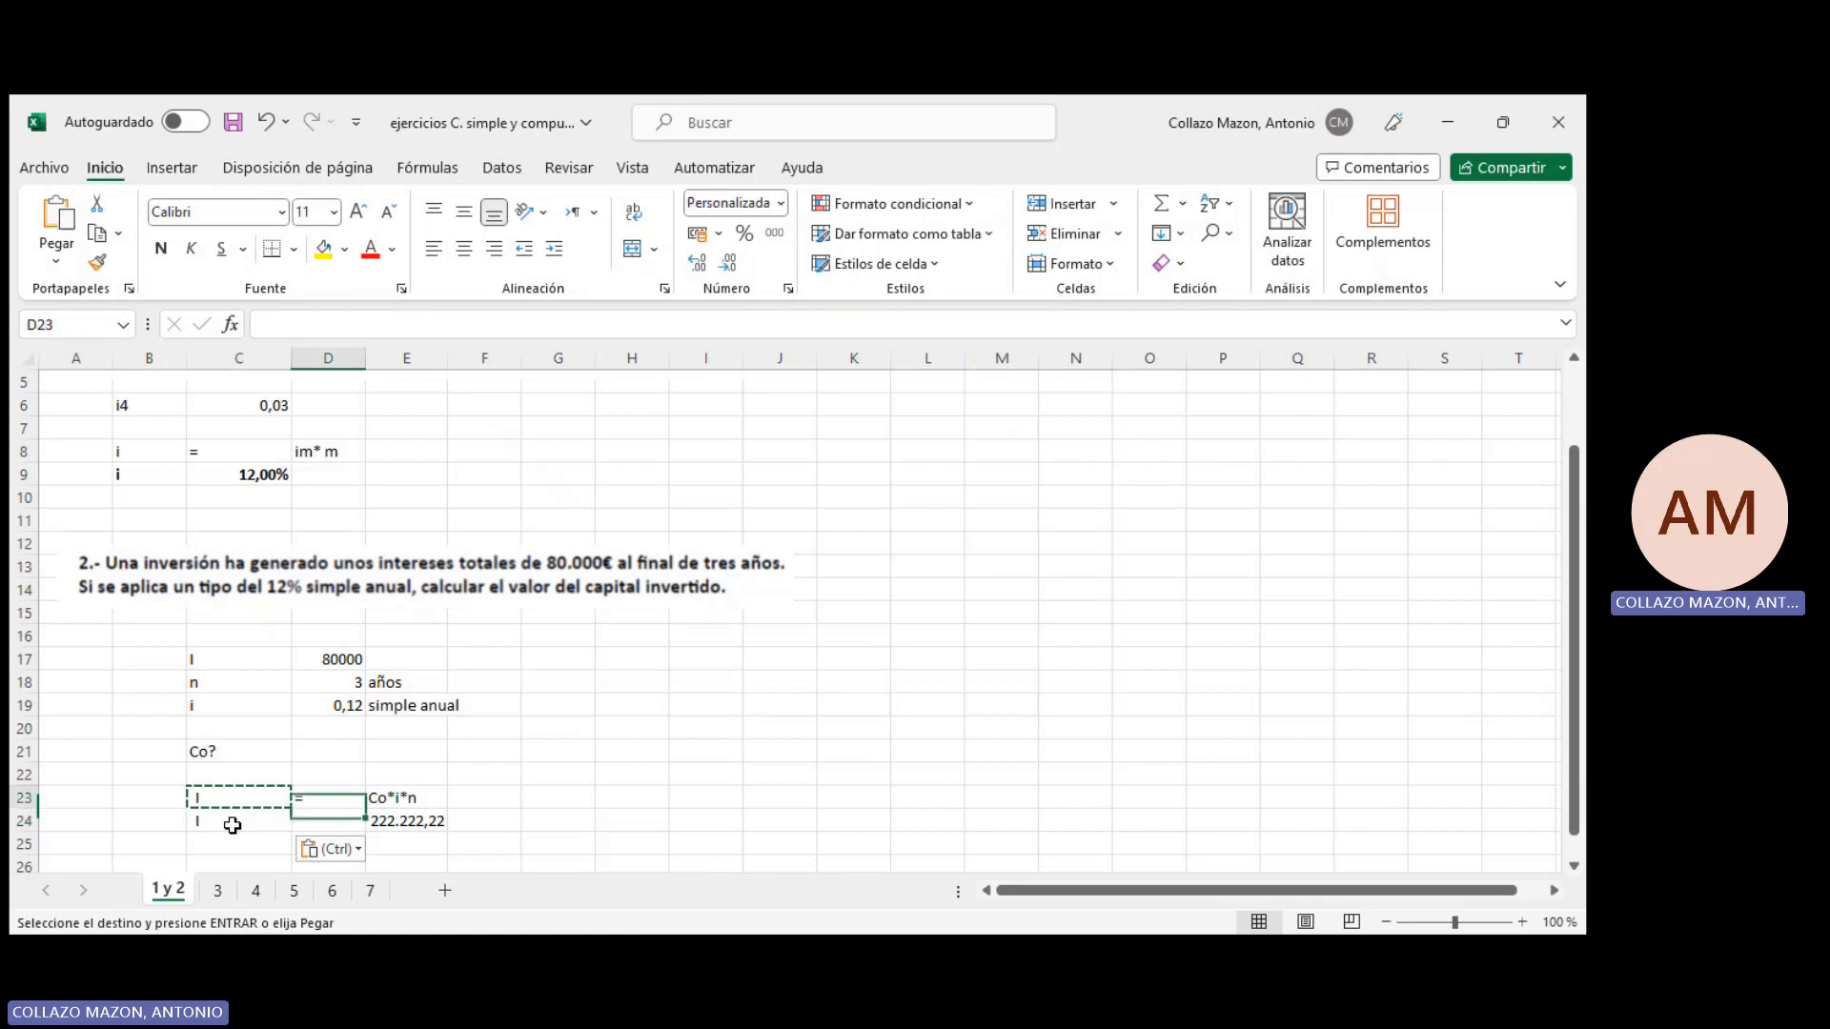
key("ctrl+c")
key("Down")
key("ctrl+v")
key("Right")
key("Right")
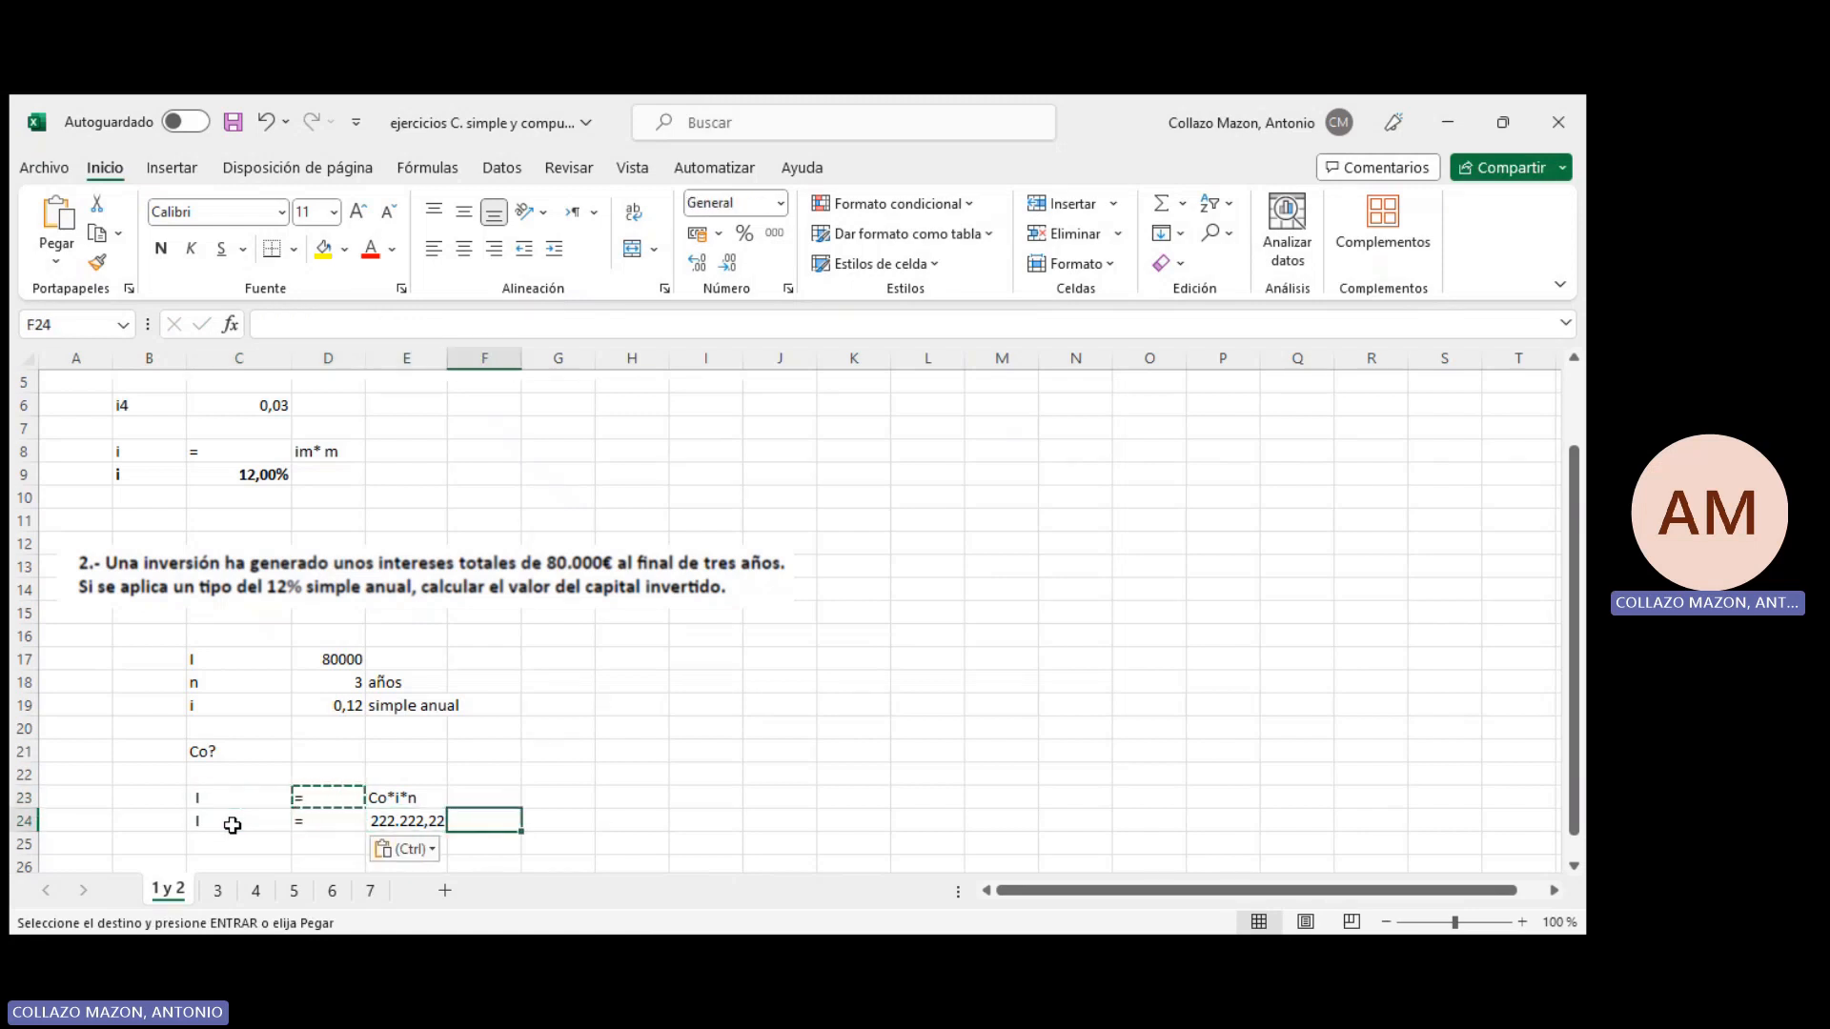
Replace the label in C24 with Co
key("Left")
key("Left")
key("Left")
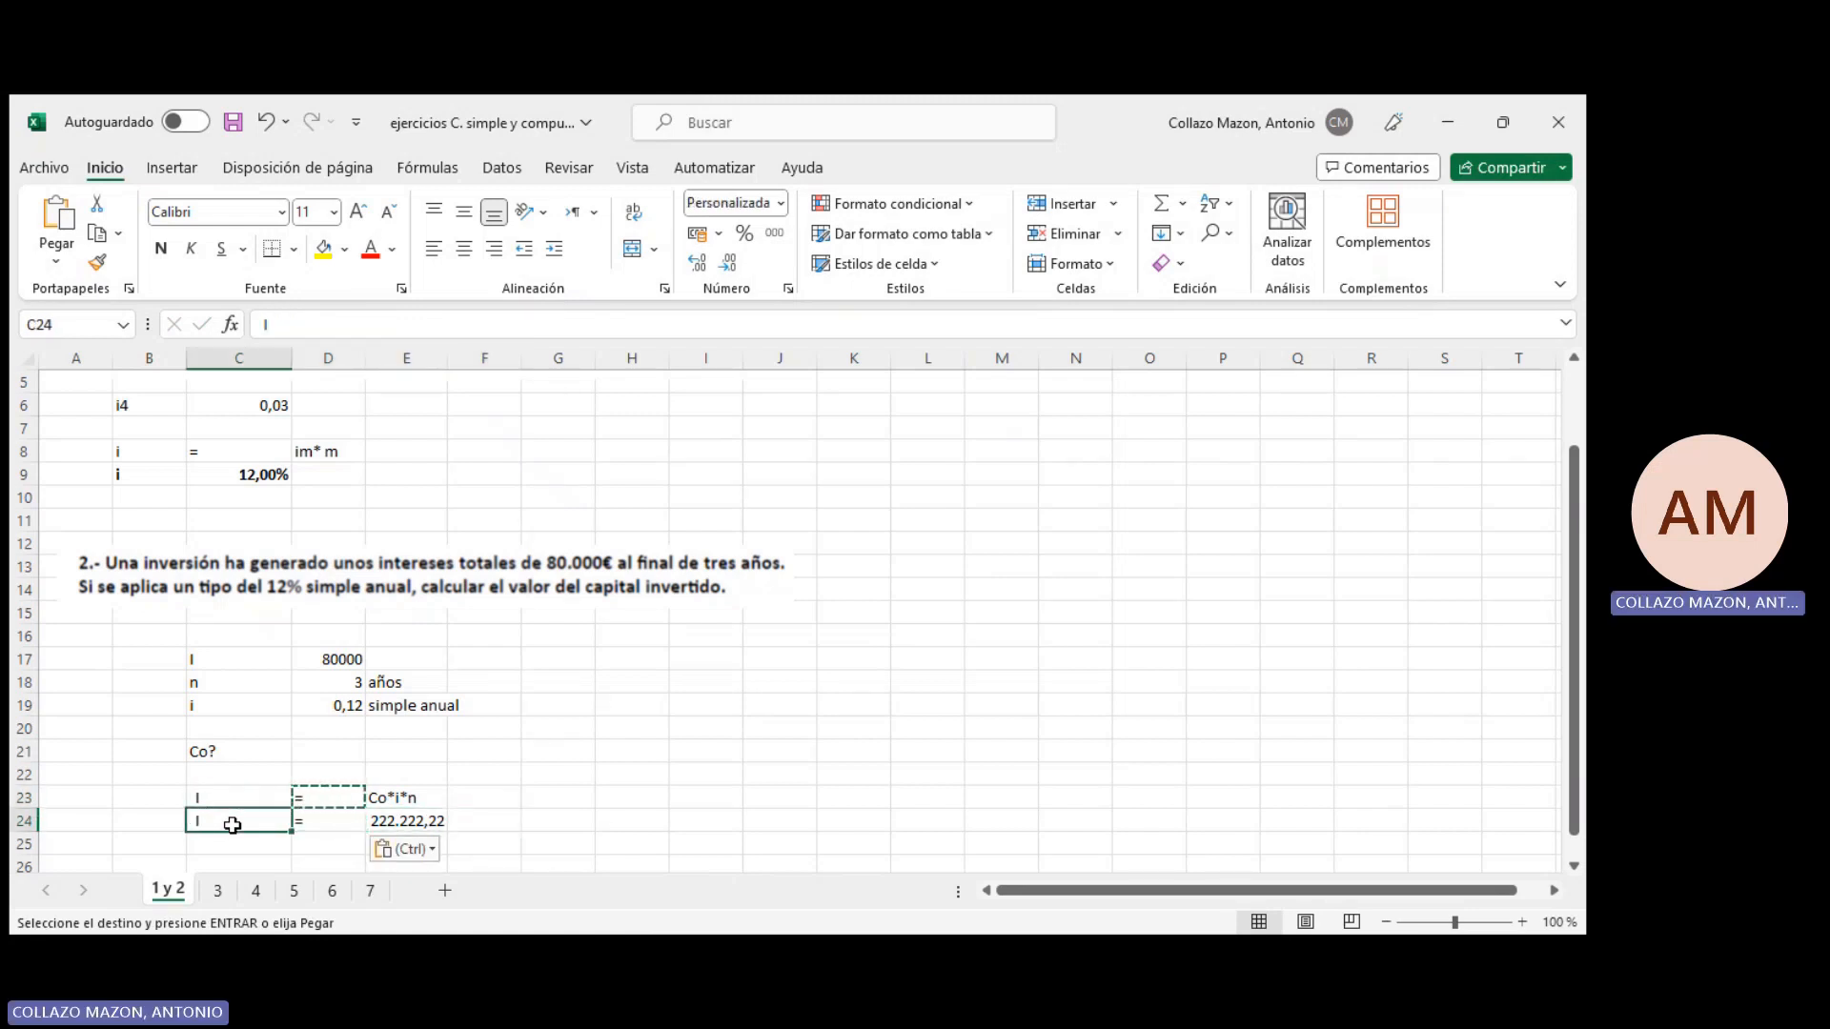
type("Co")
key("Right")
key("Right")
key("Right")
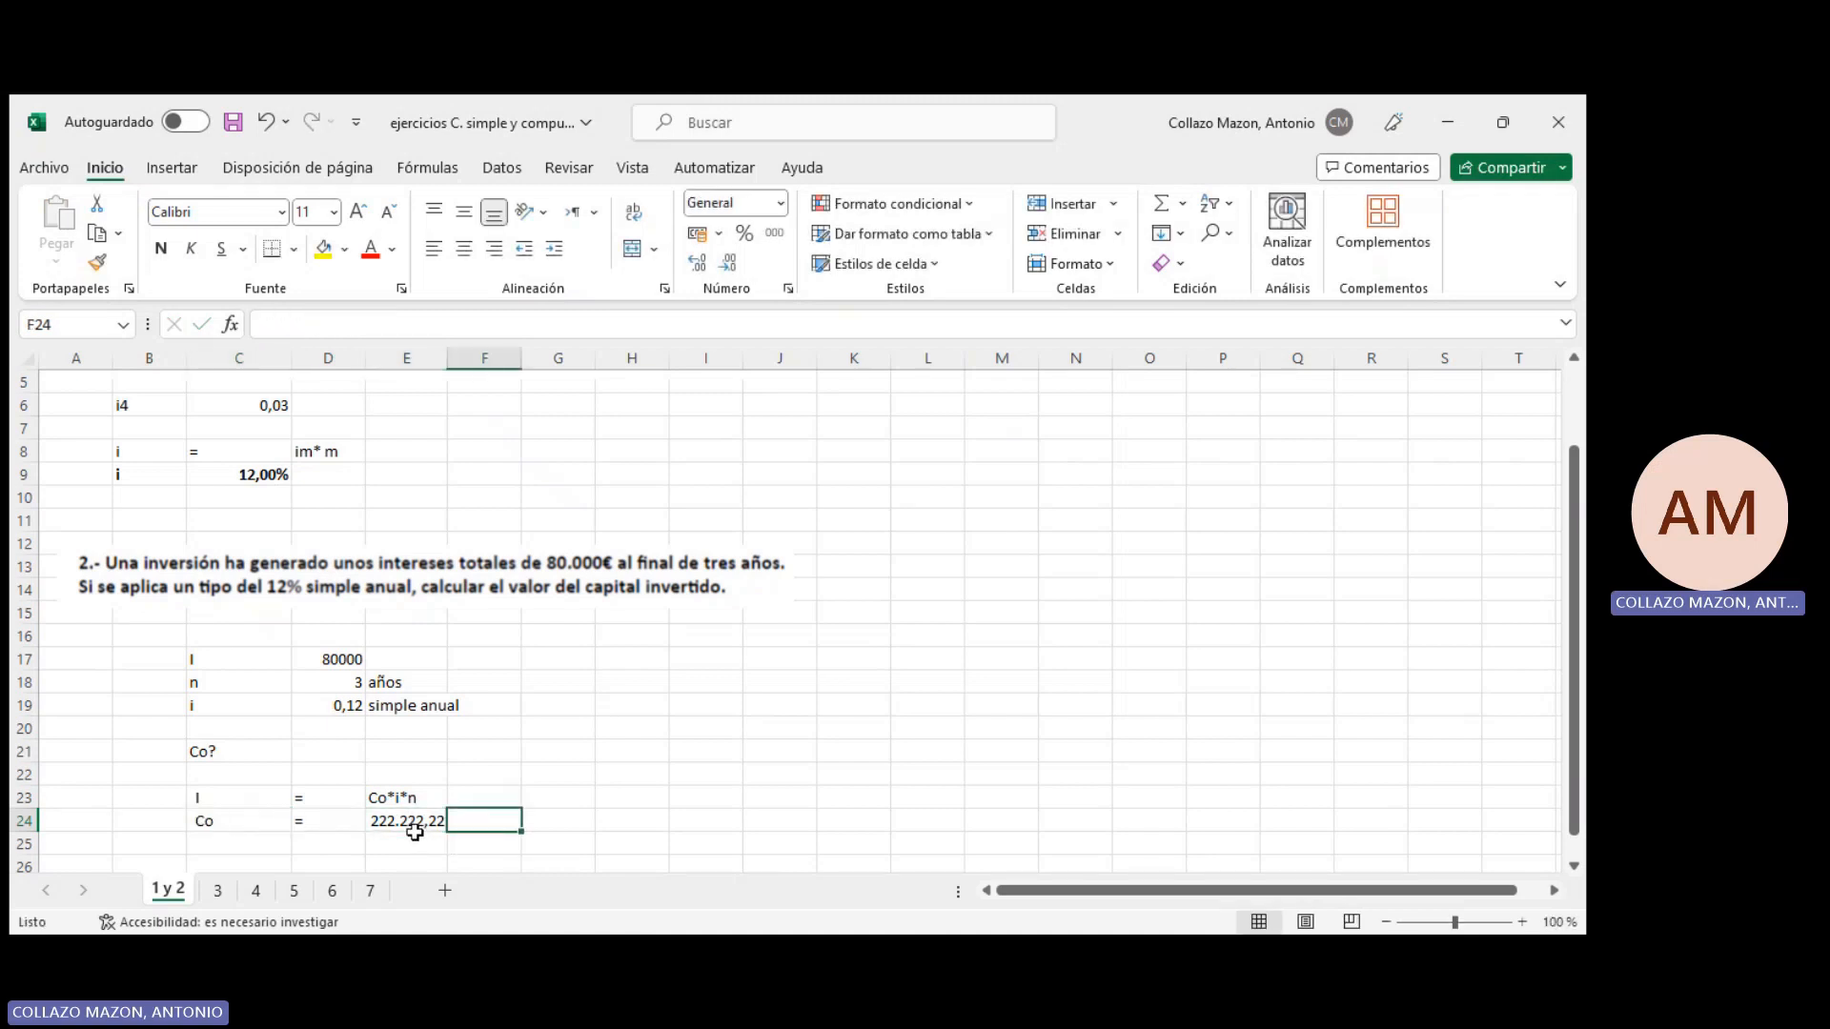
On sheet 3, enter the unknown term of exercise 3, with n in C6 and ? in D6
left_click(217, 890)
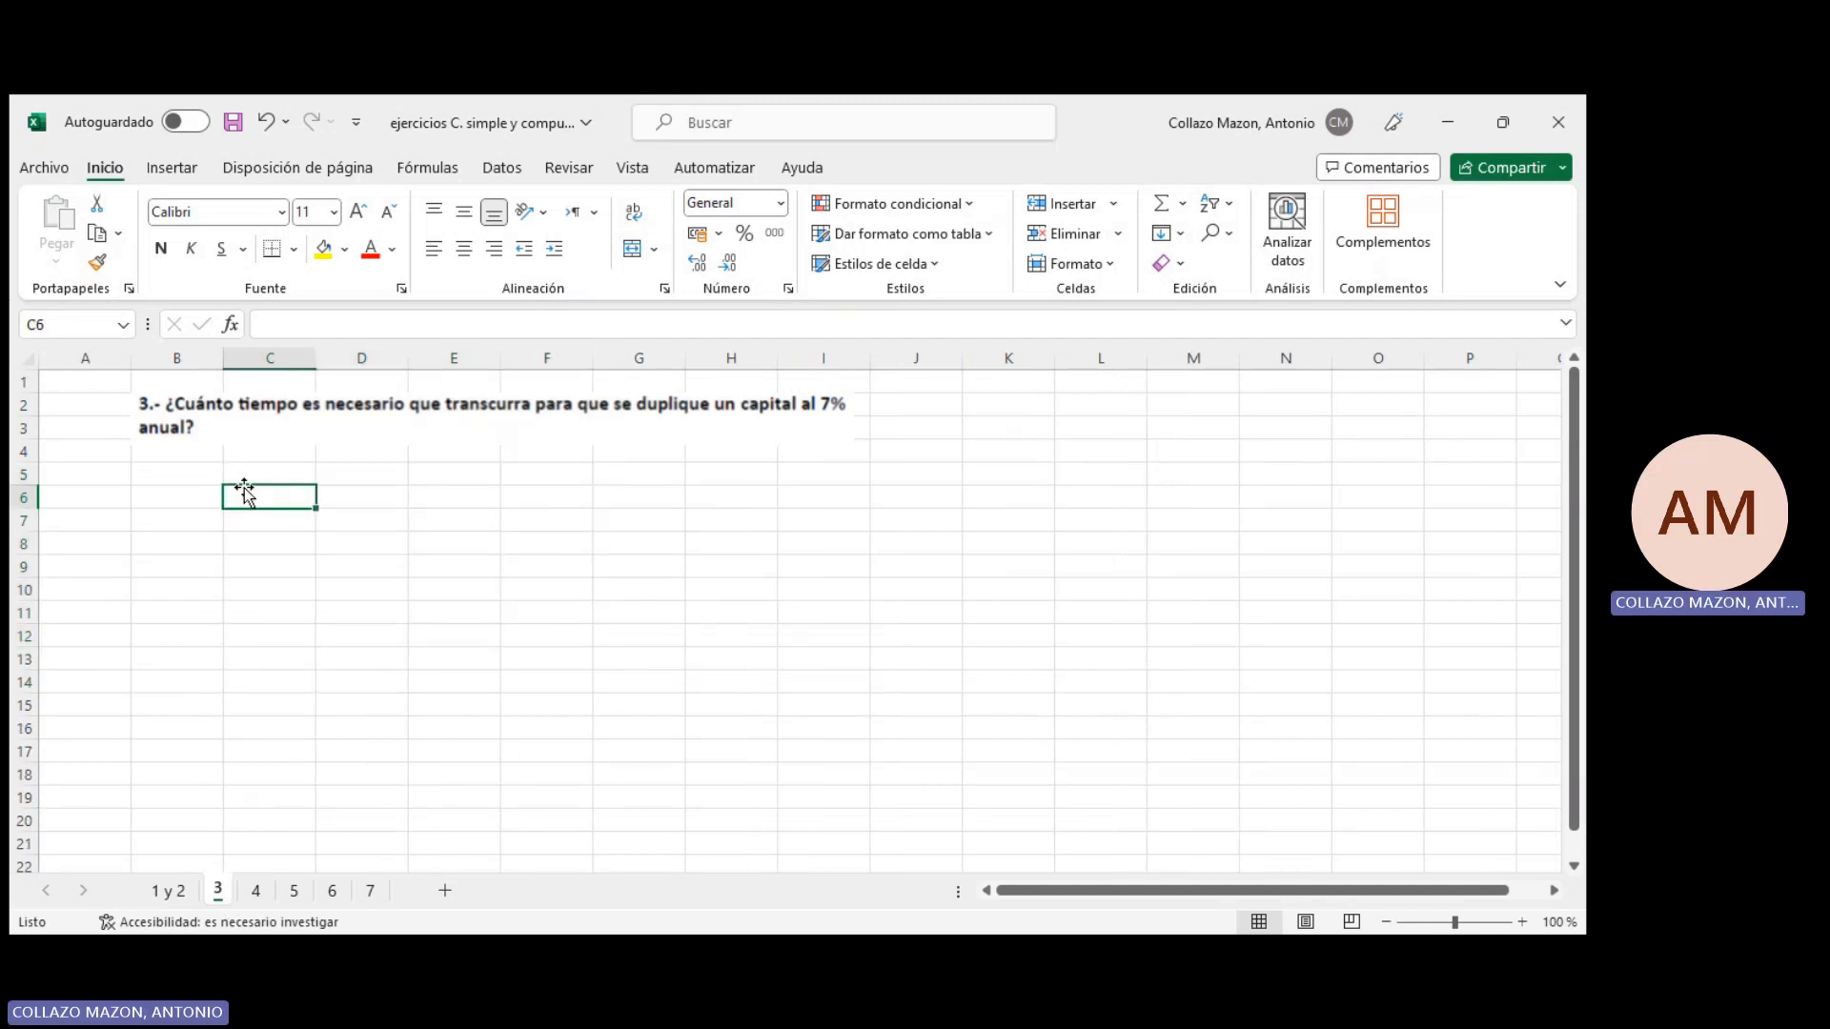
type("n")
key("Tab")
type("?")
key("Return")
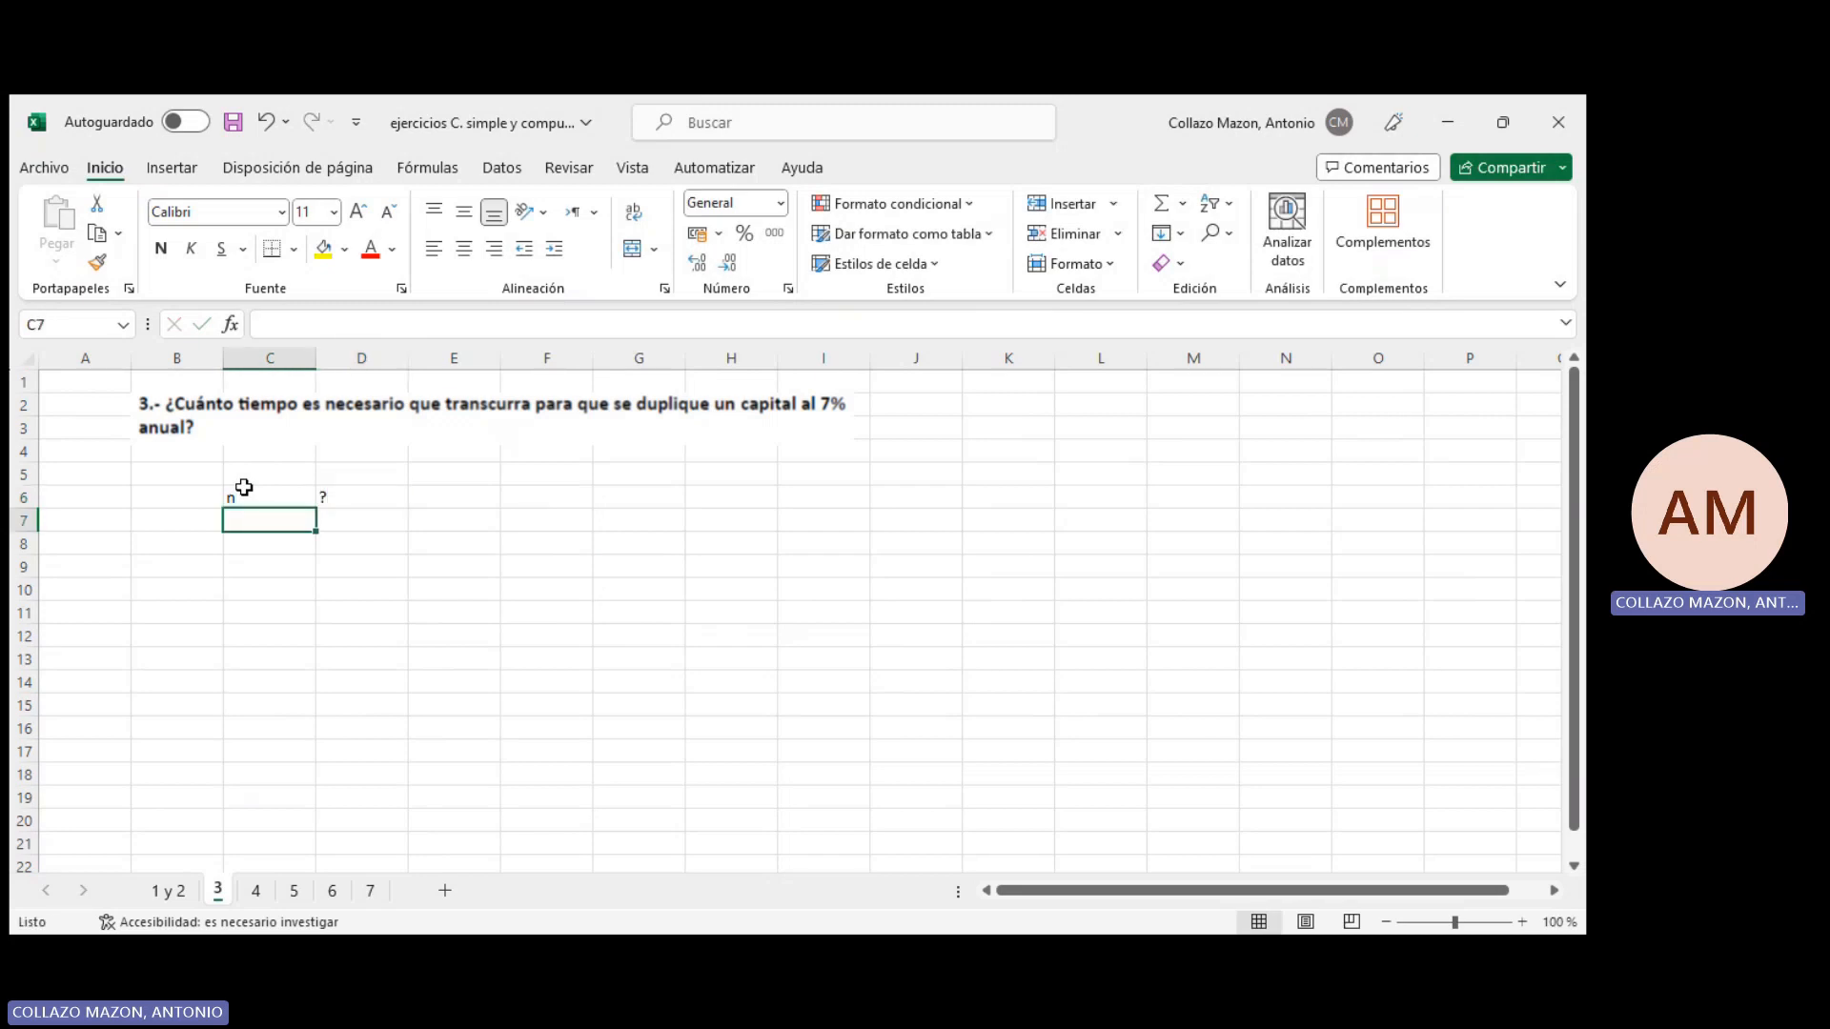
Enter the interest rate in row 7: i in C7, 0,07 in D7 and anual in E7
type("i")
key("Tab")
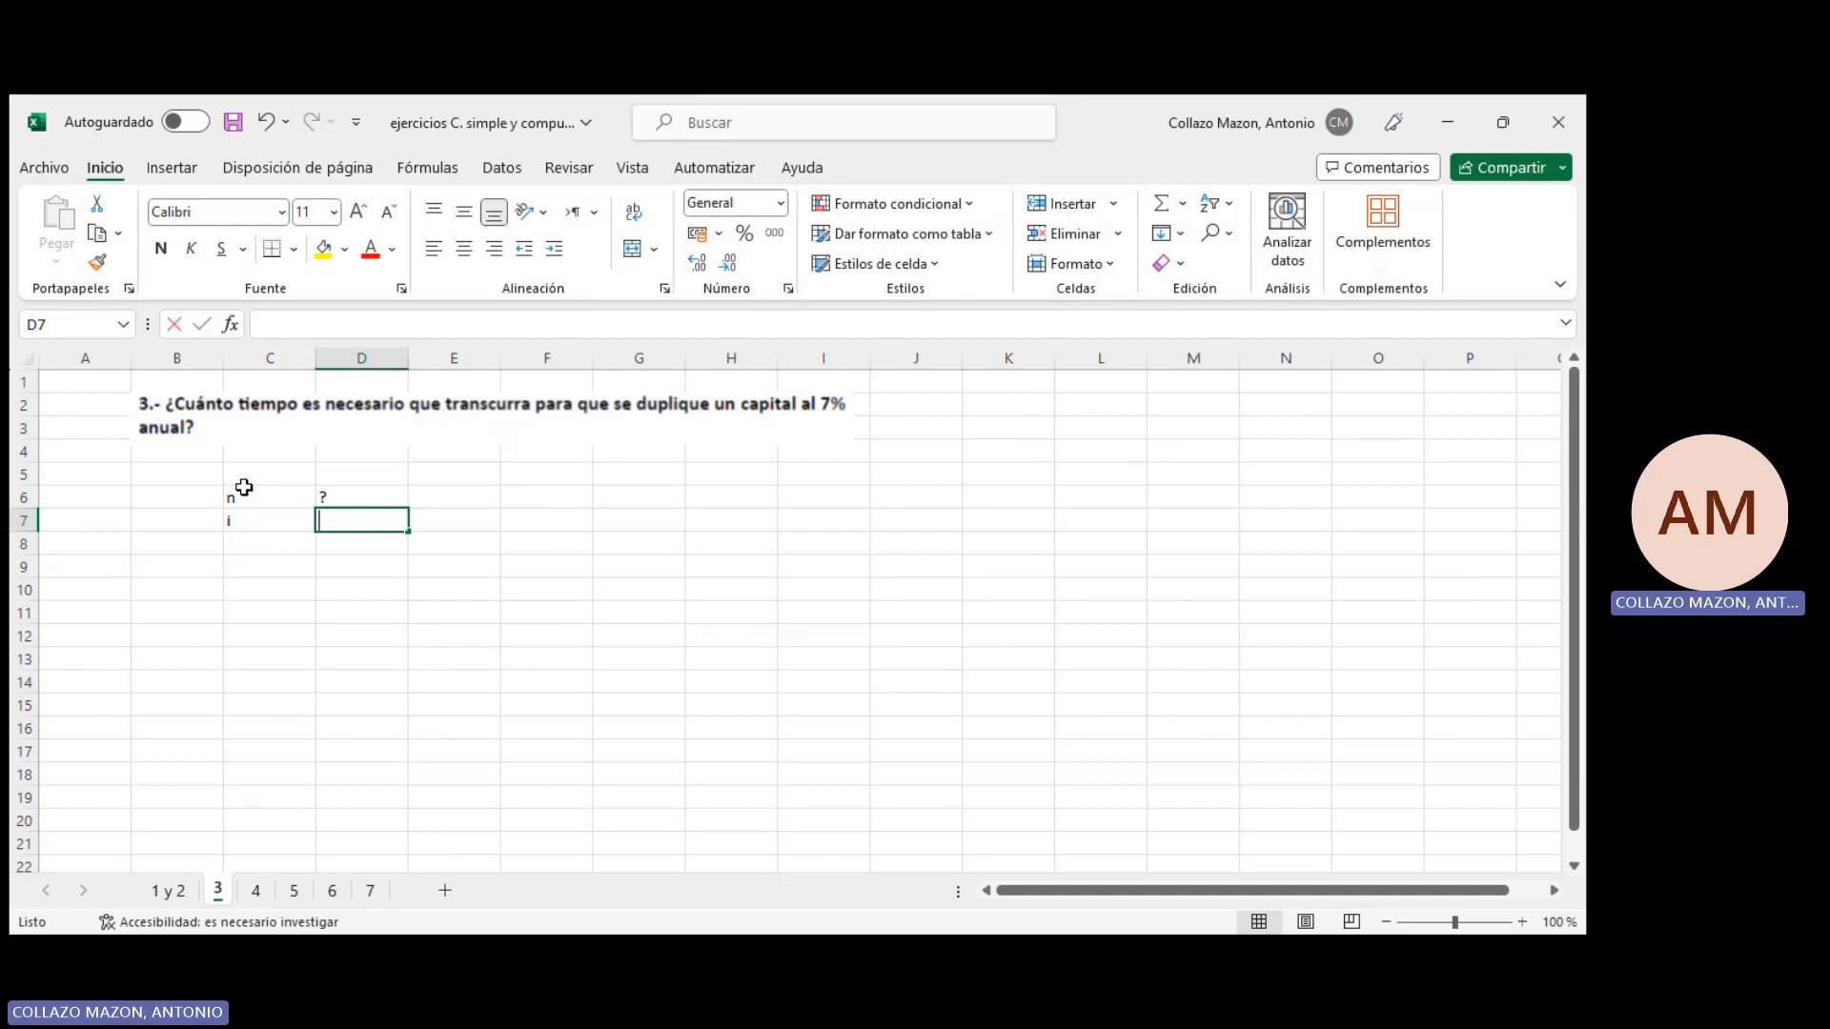
type("0,07")
key("Tab")
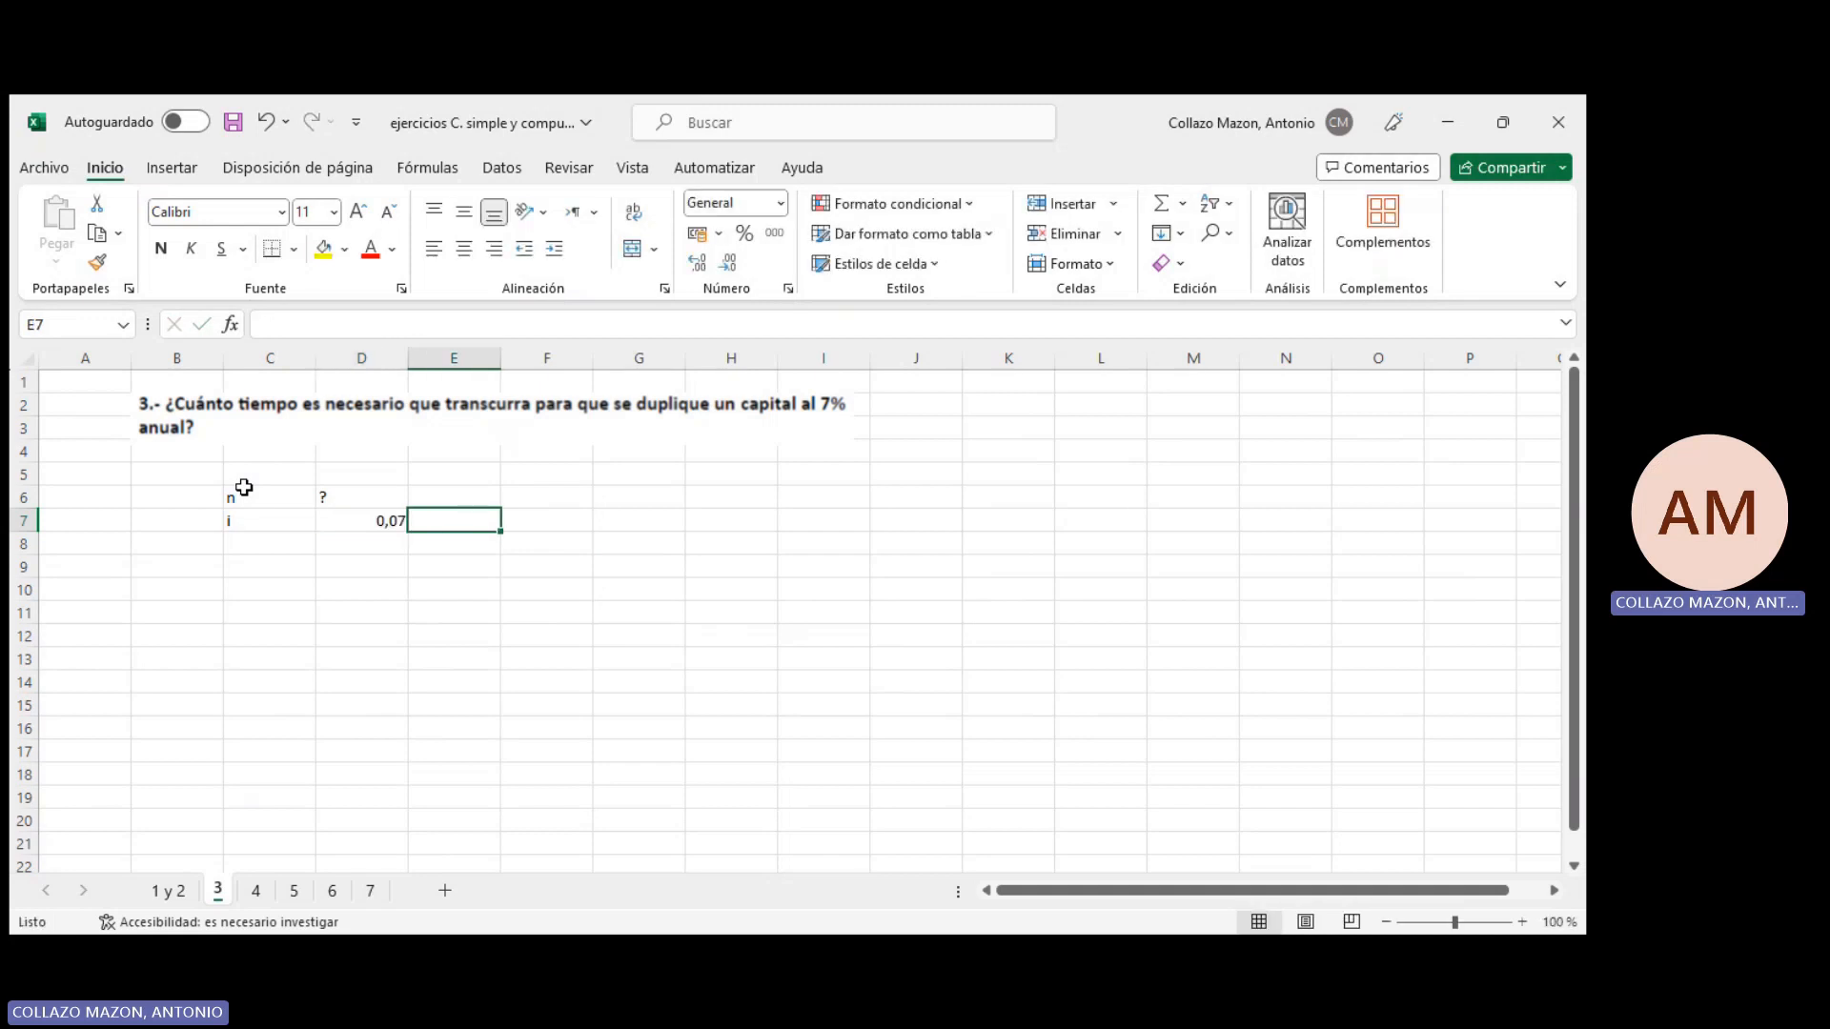
type("anual")
key("Return")
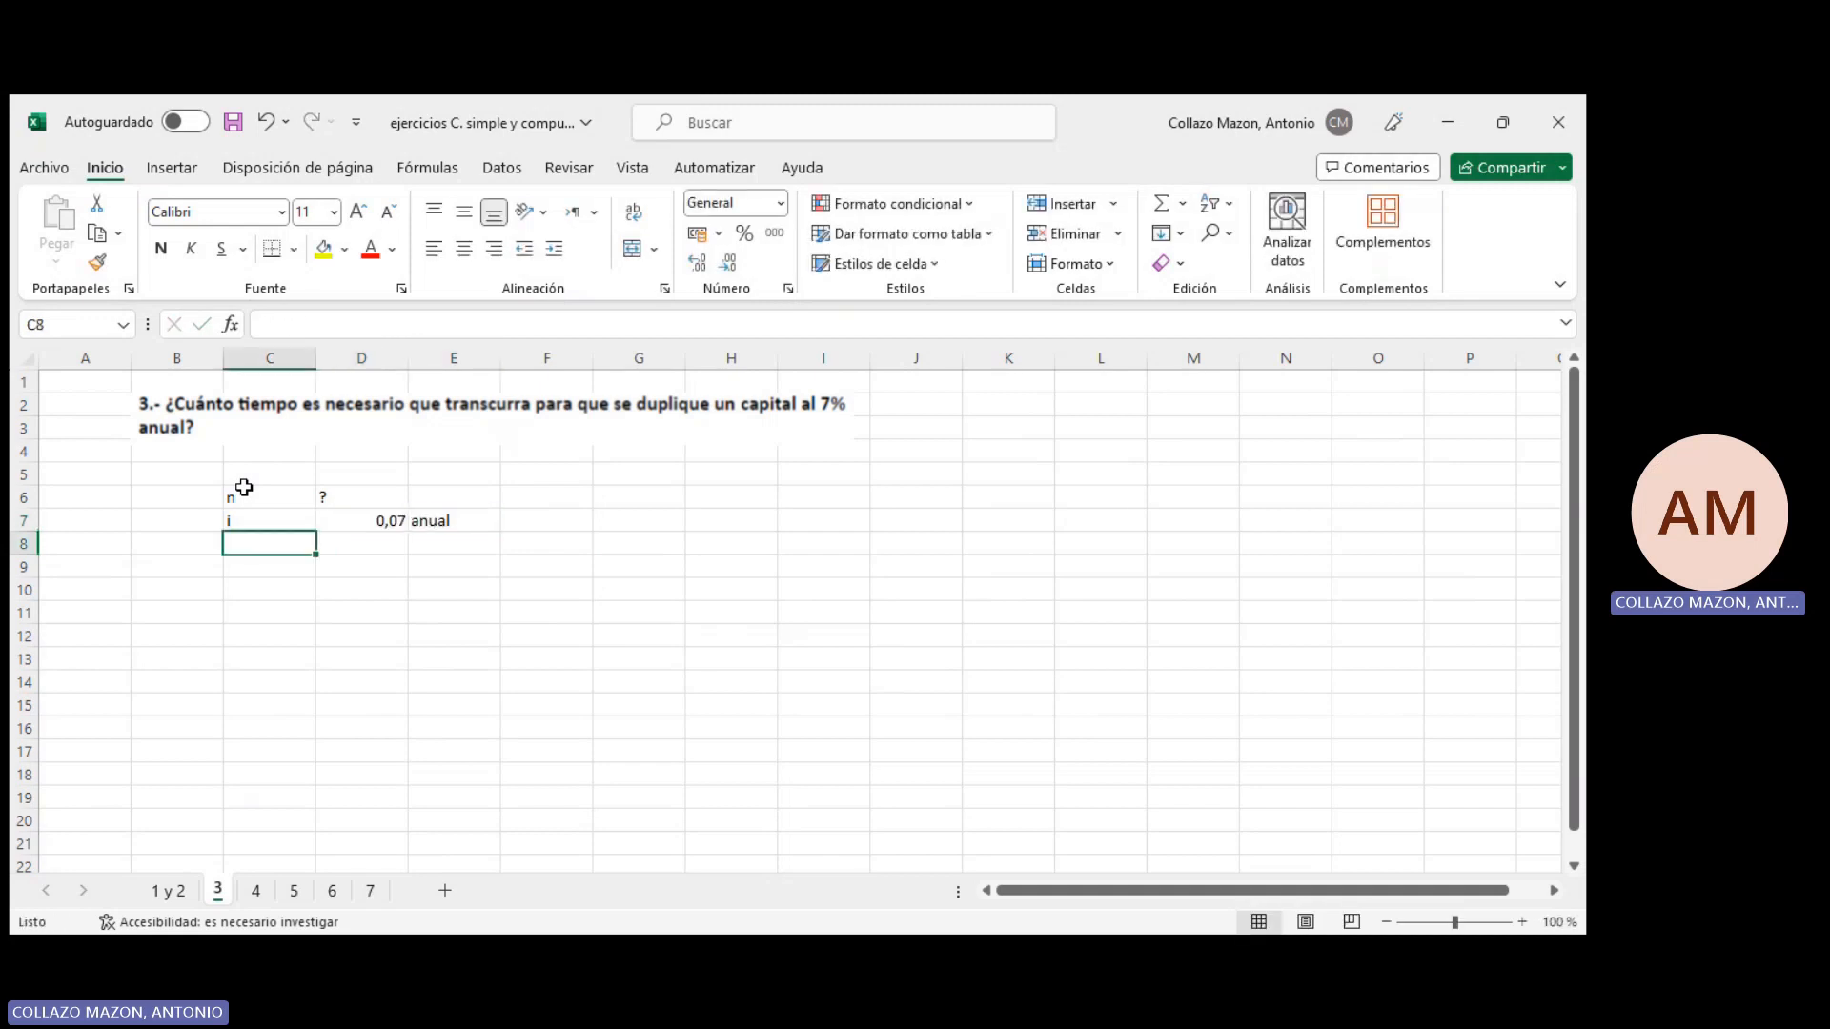
Write the doubling condition in row 9: Cn in C9, = in D9 and 2Co in E9
key("Down")
type("Cn")
key("Tab")
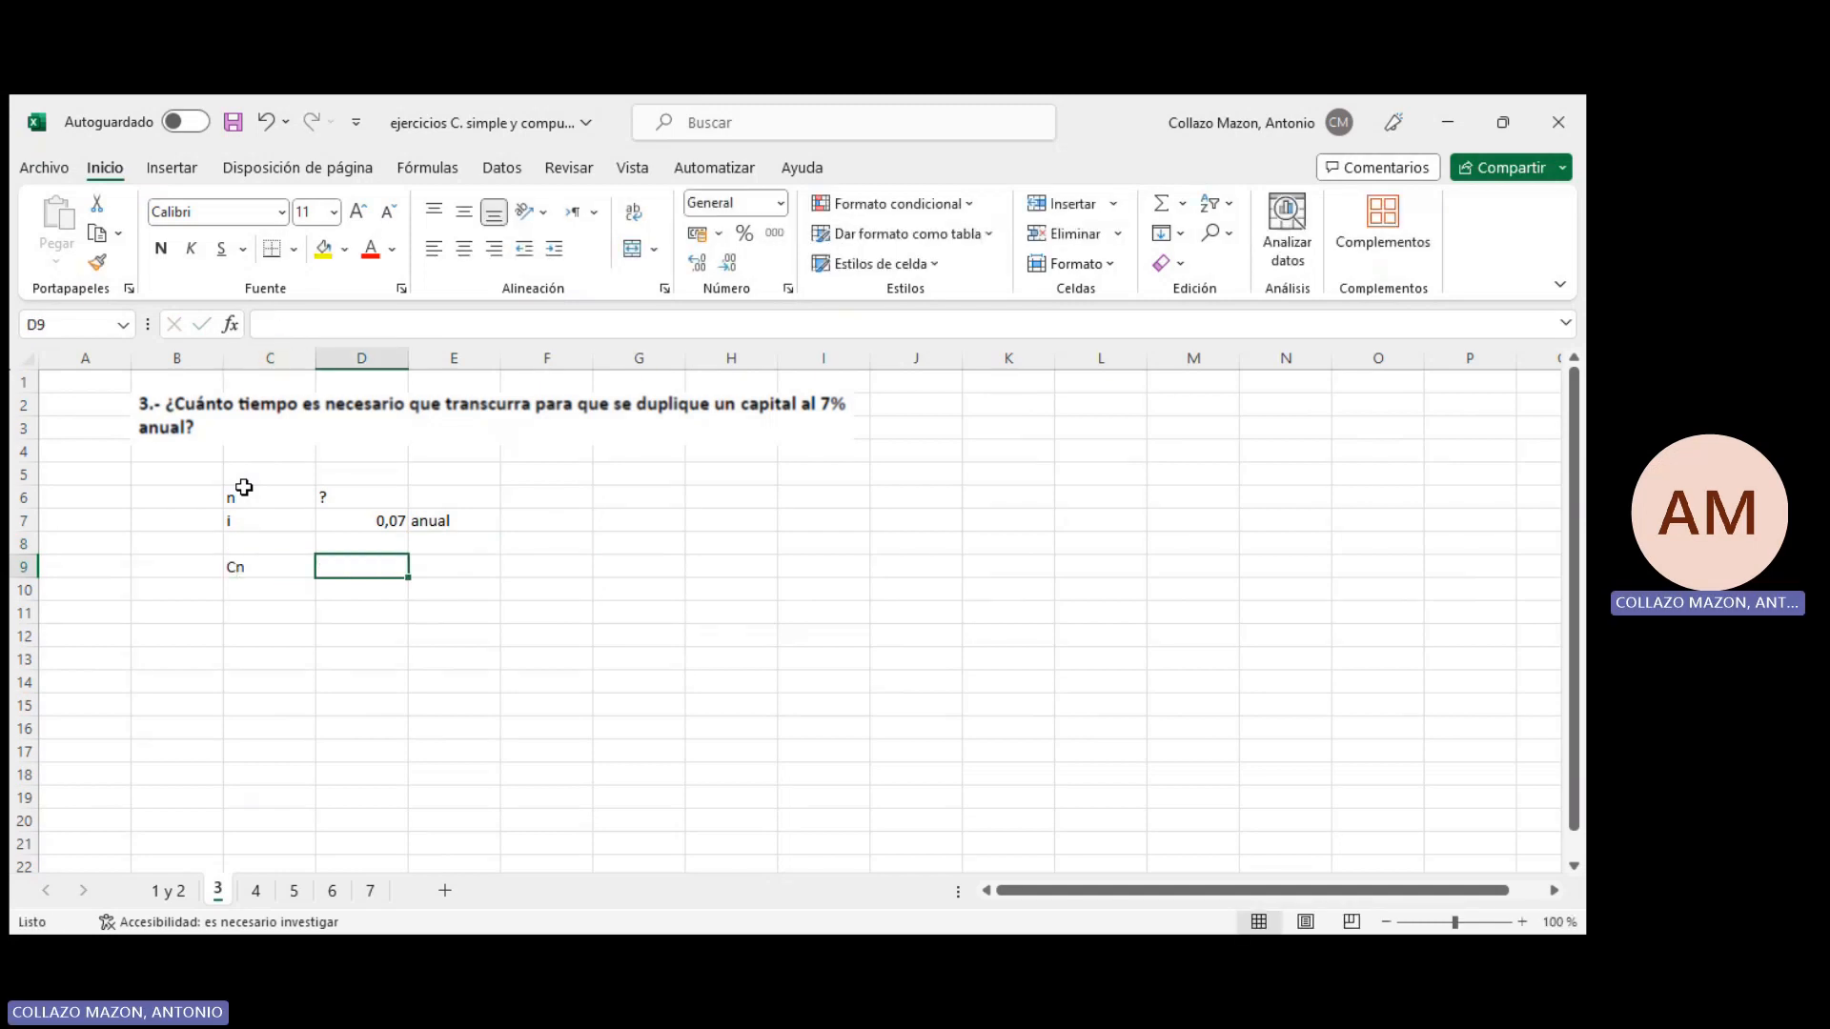
type("=")
key("Tab")
type("2")
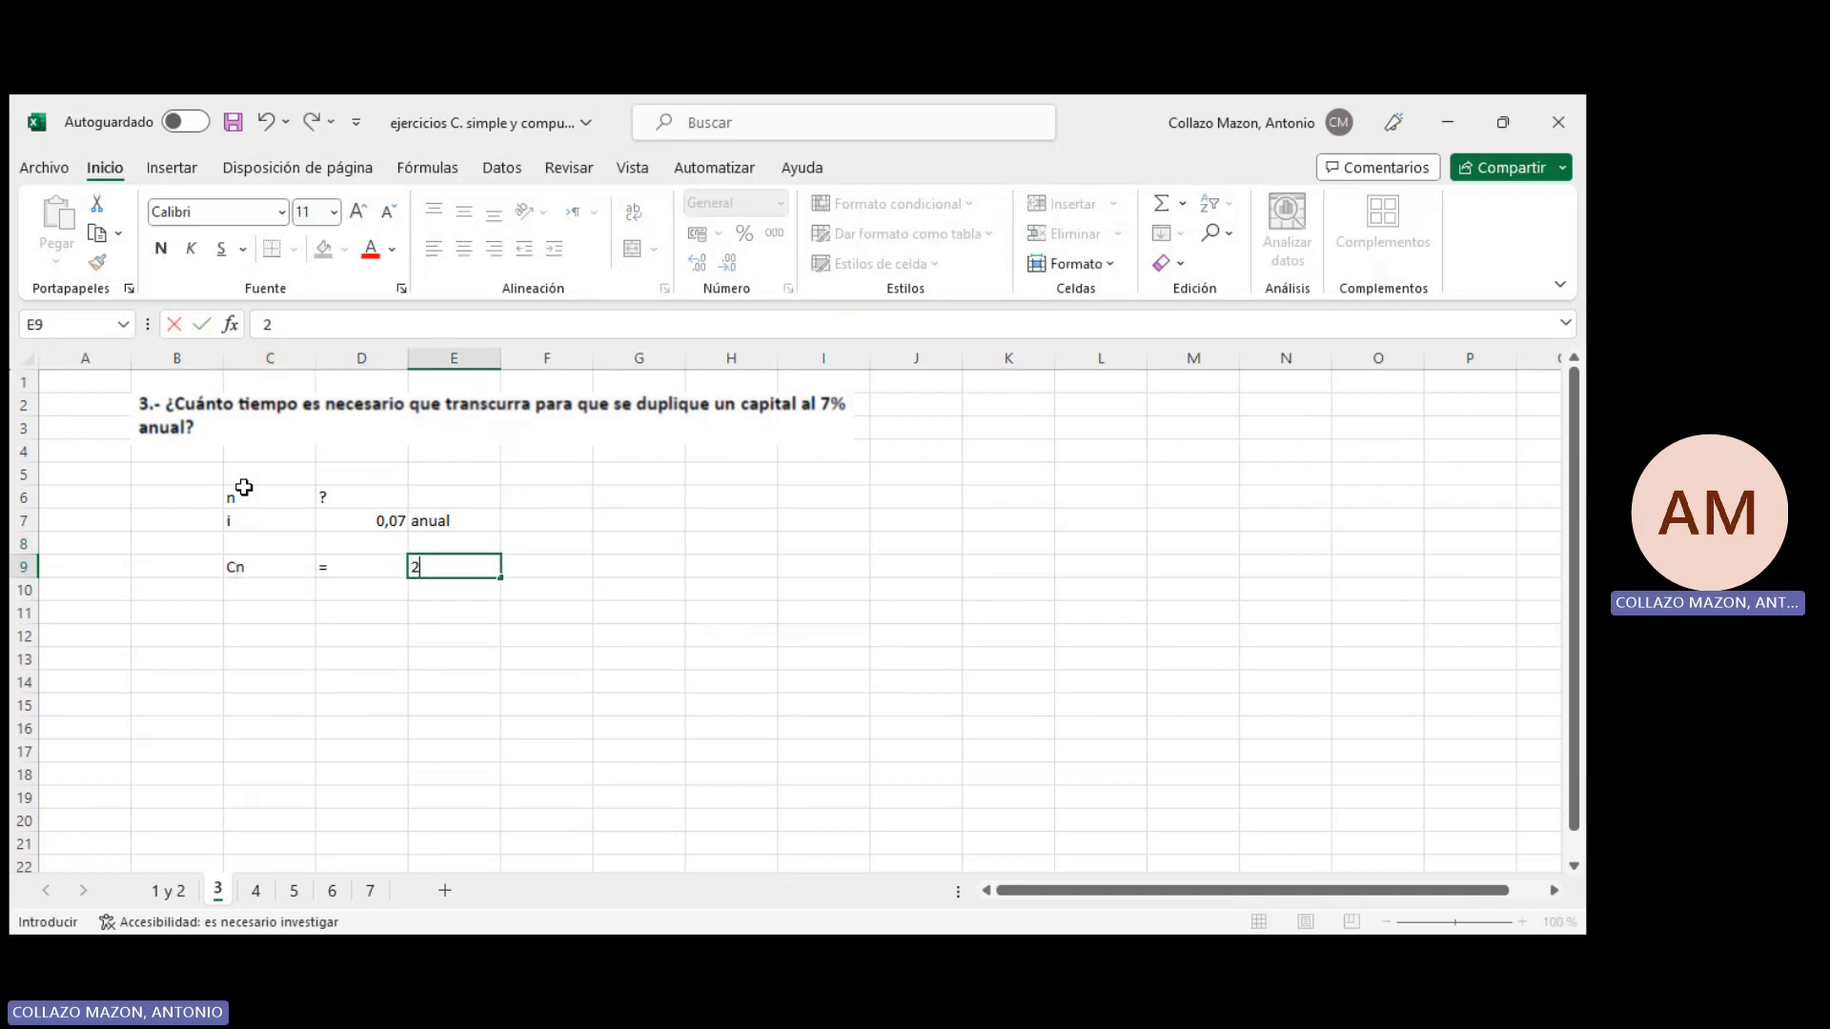
type("Co")
key("Return")
key("Return")
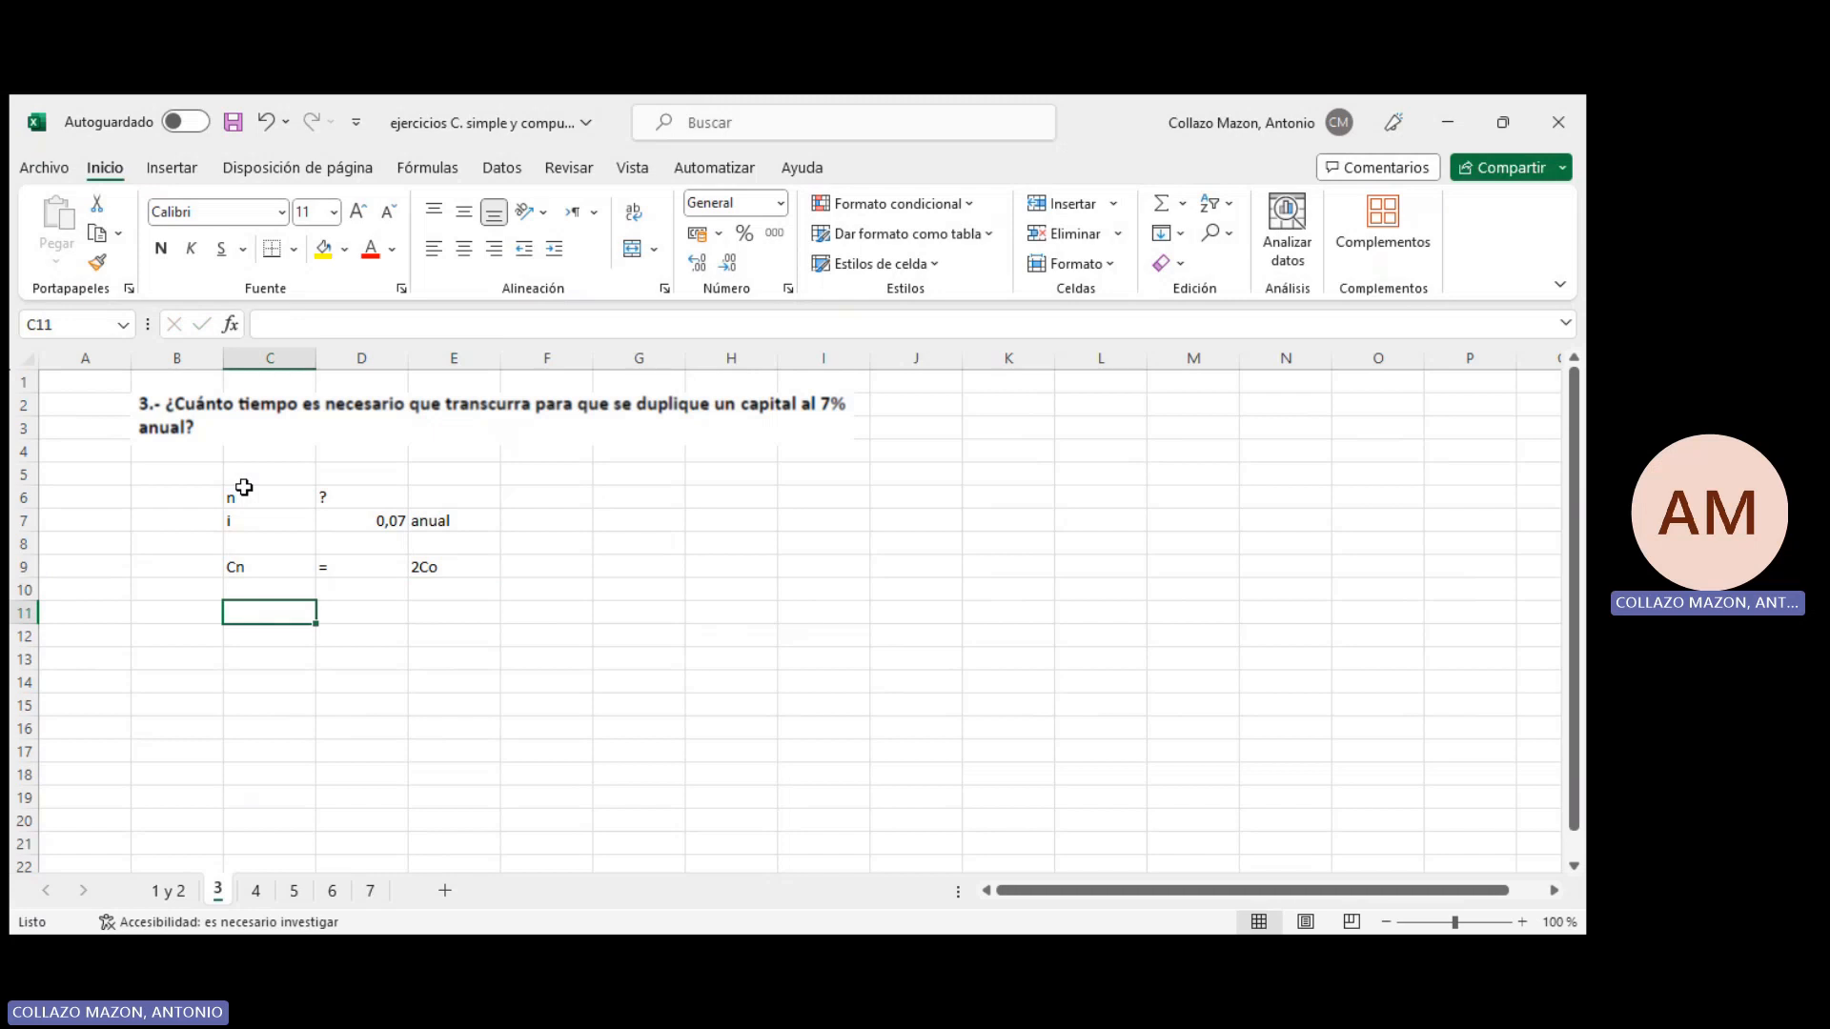
Write the simple interest formula in row 11: Cn in C11, = in D11 and Co*(1+i*n) in E11
type("Cn")
key("Tab")
type("=")
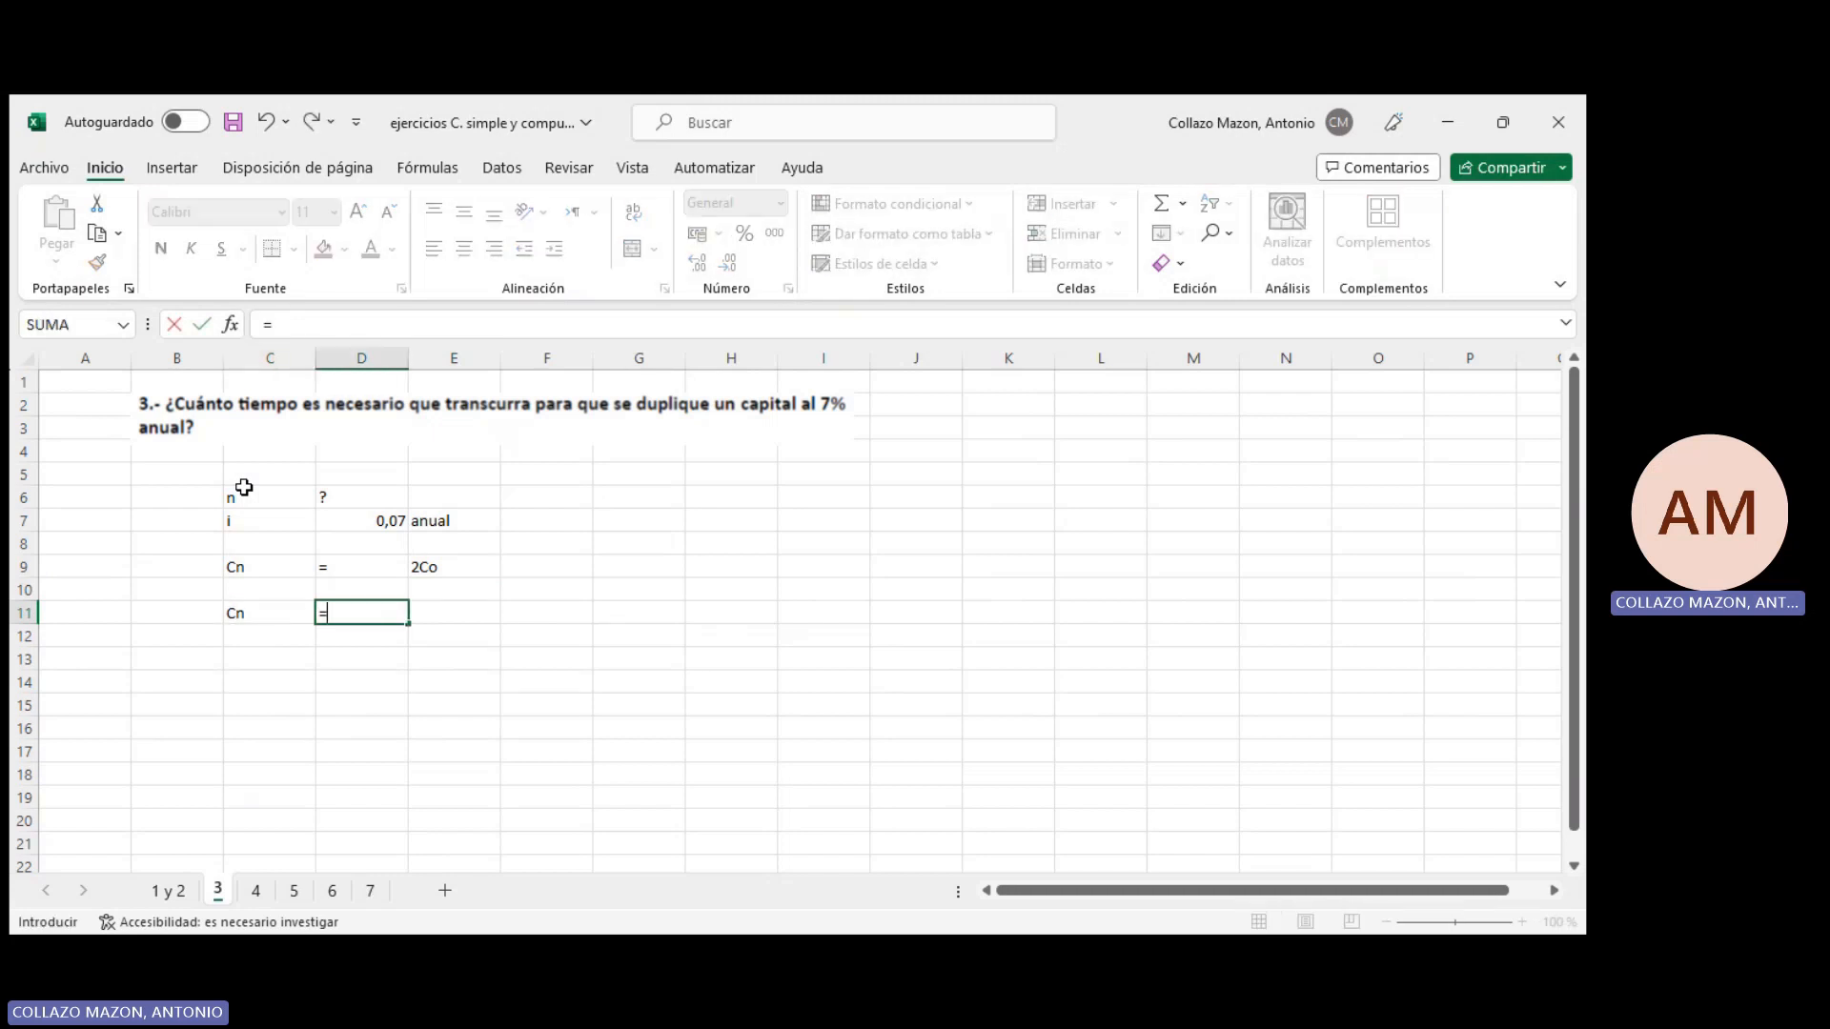
key("Tab")
type("Co")
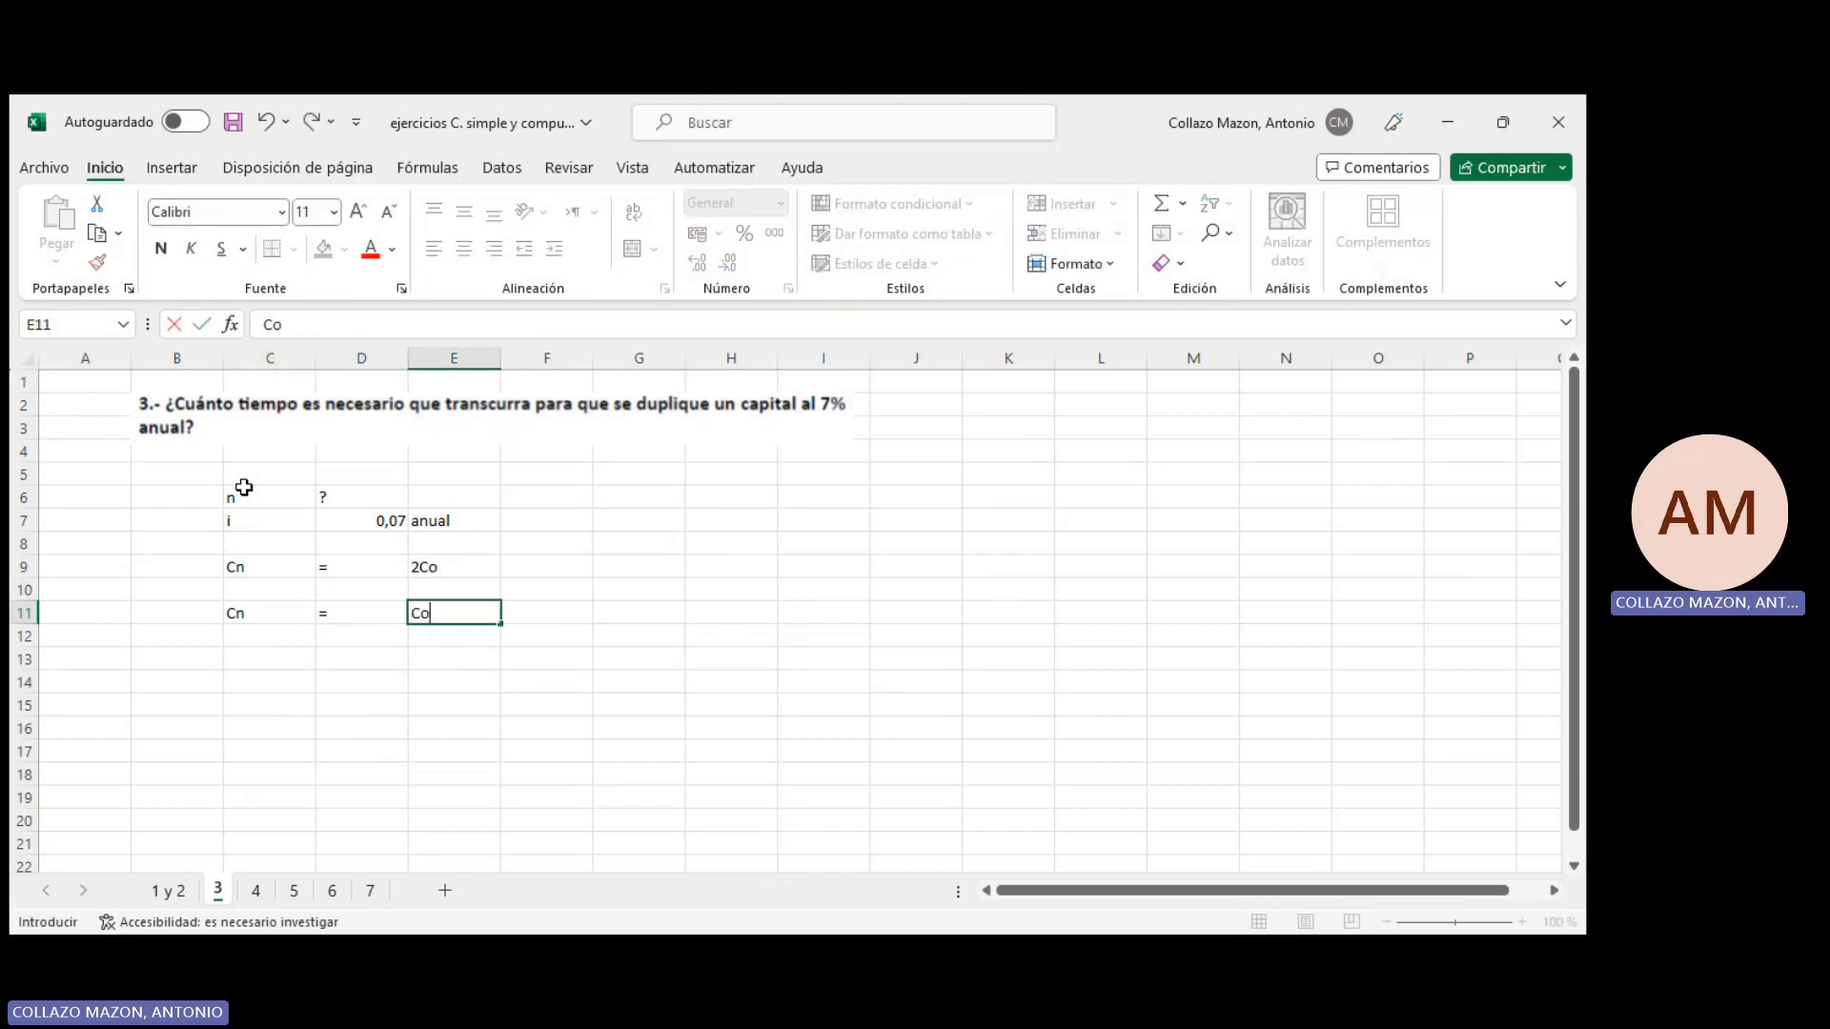
type("*(1+i*n")
key("Return")
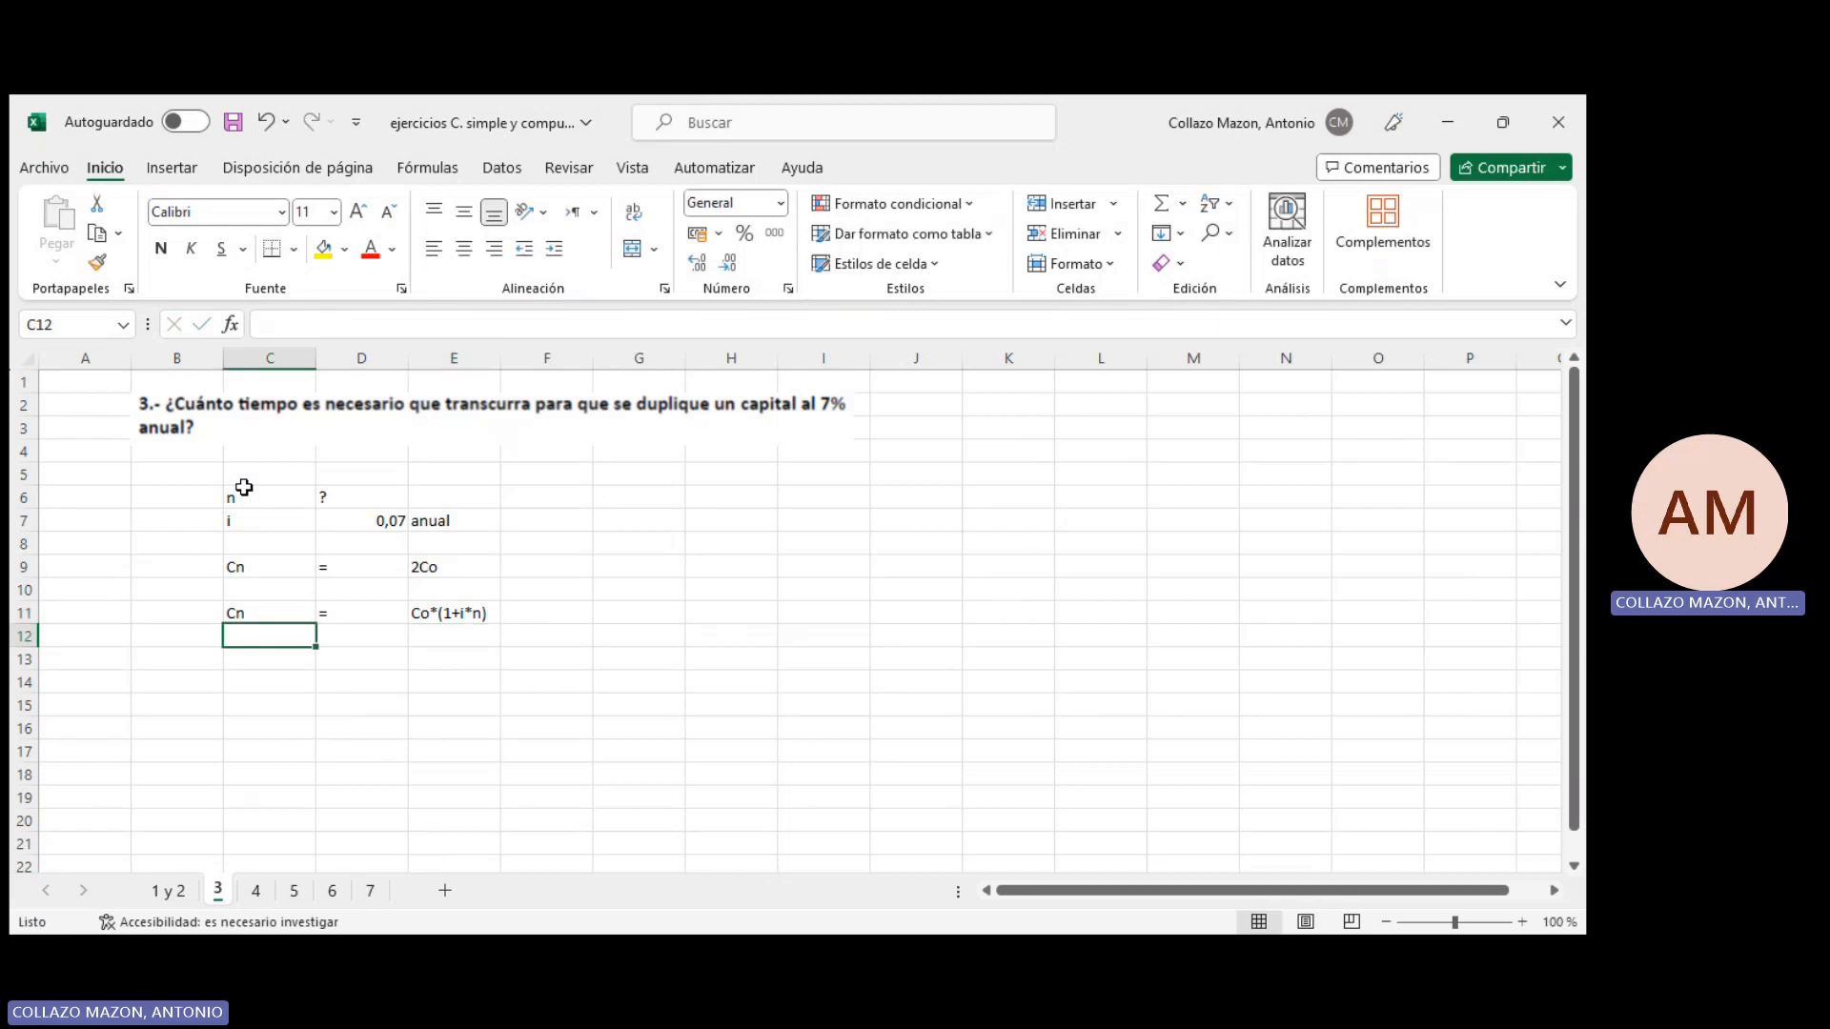
key("Return")
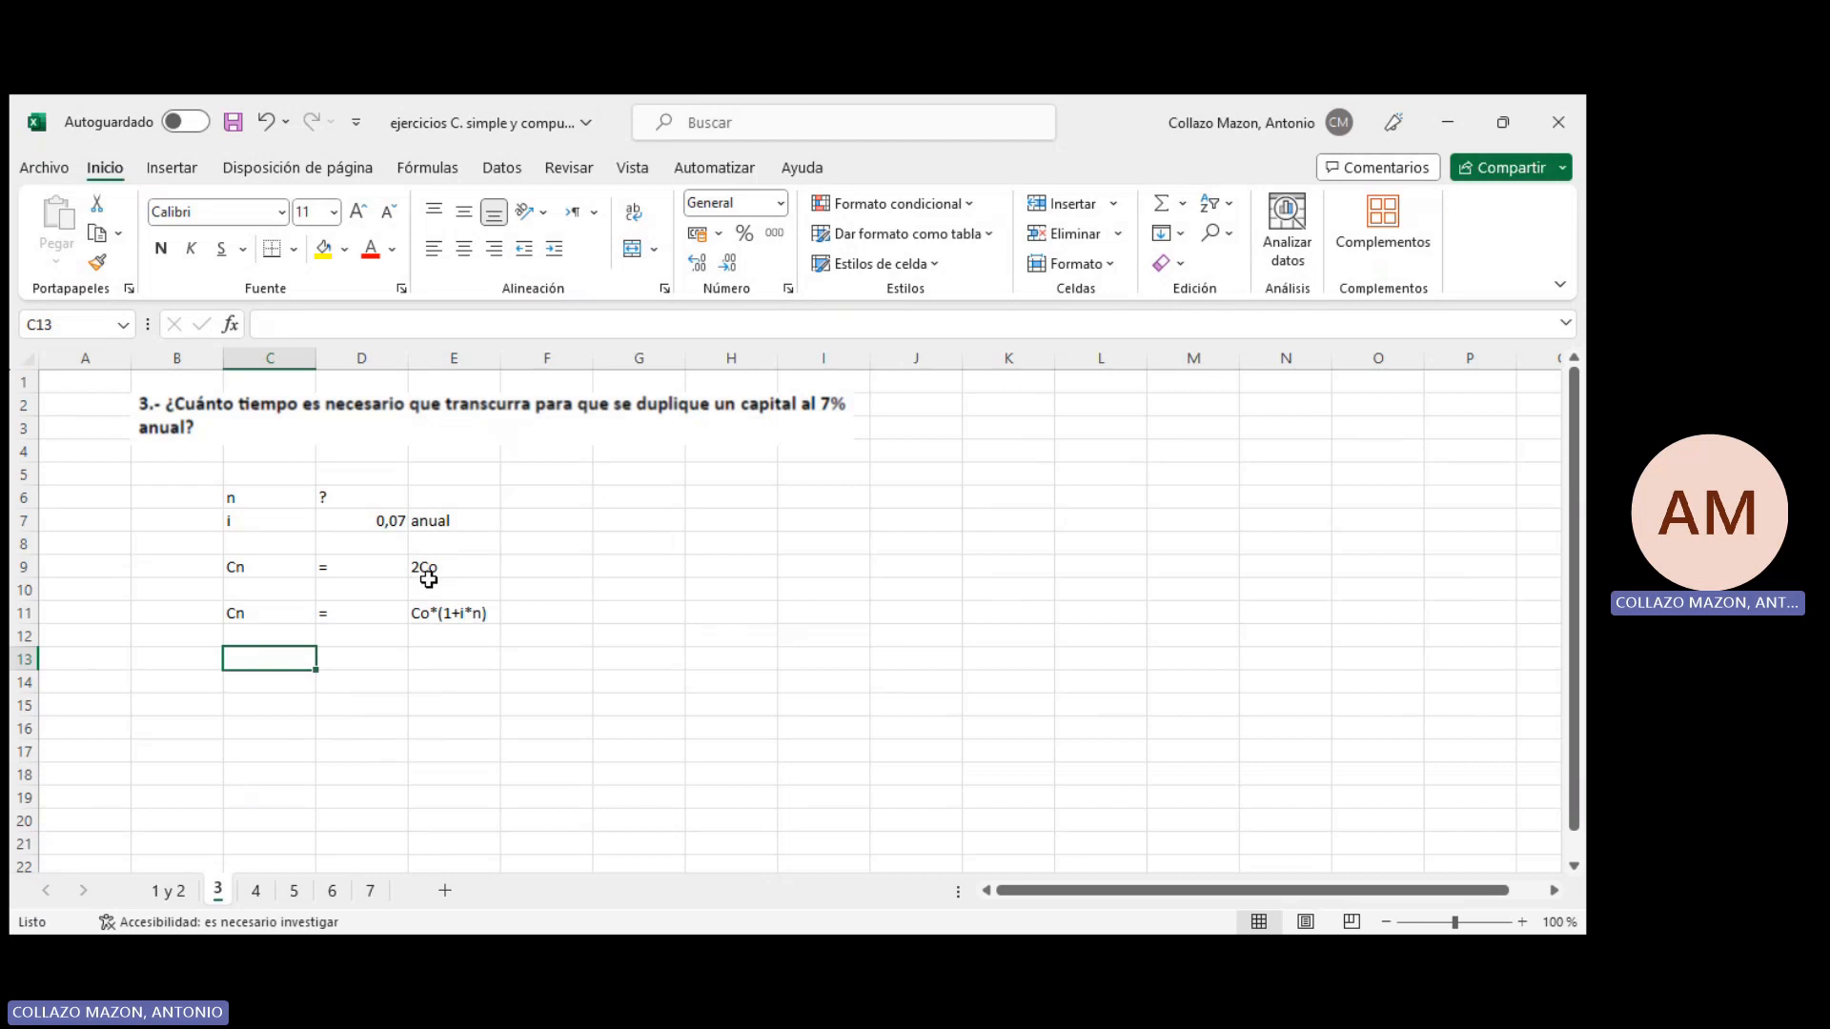
type("=2")
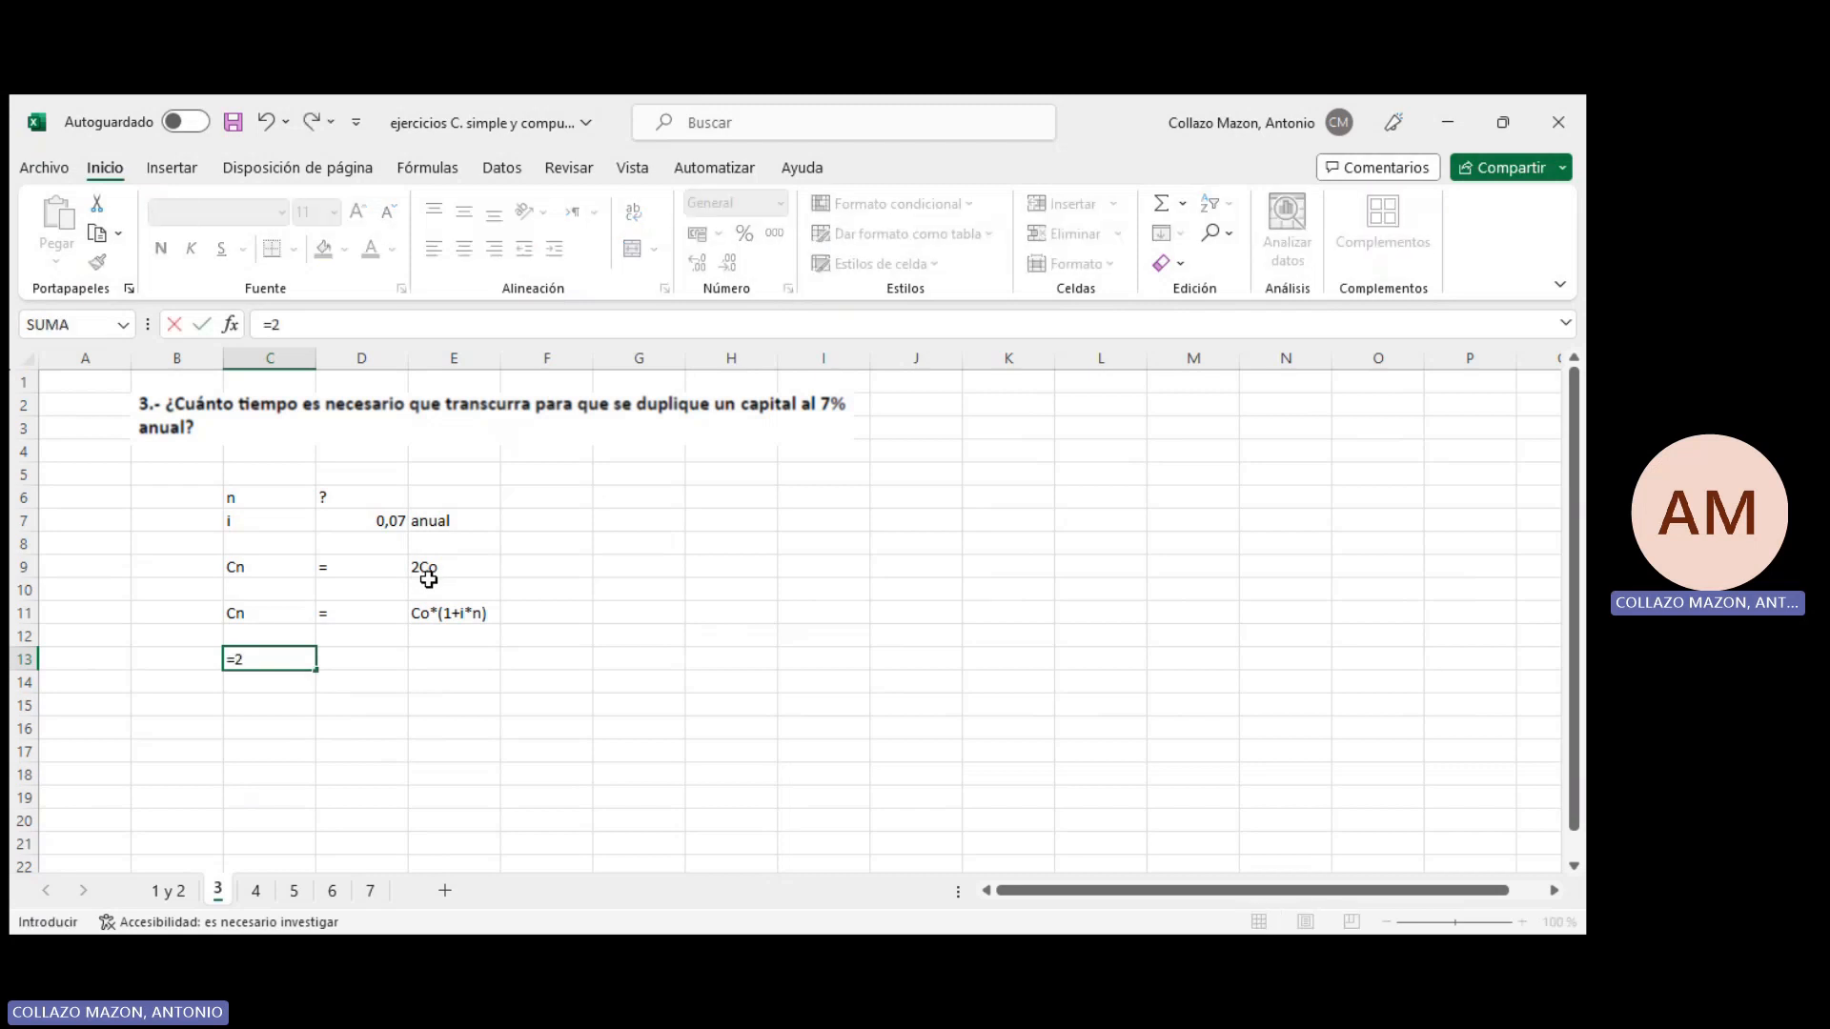
type("/(")
key("Escape")
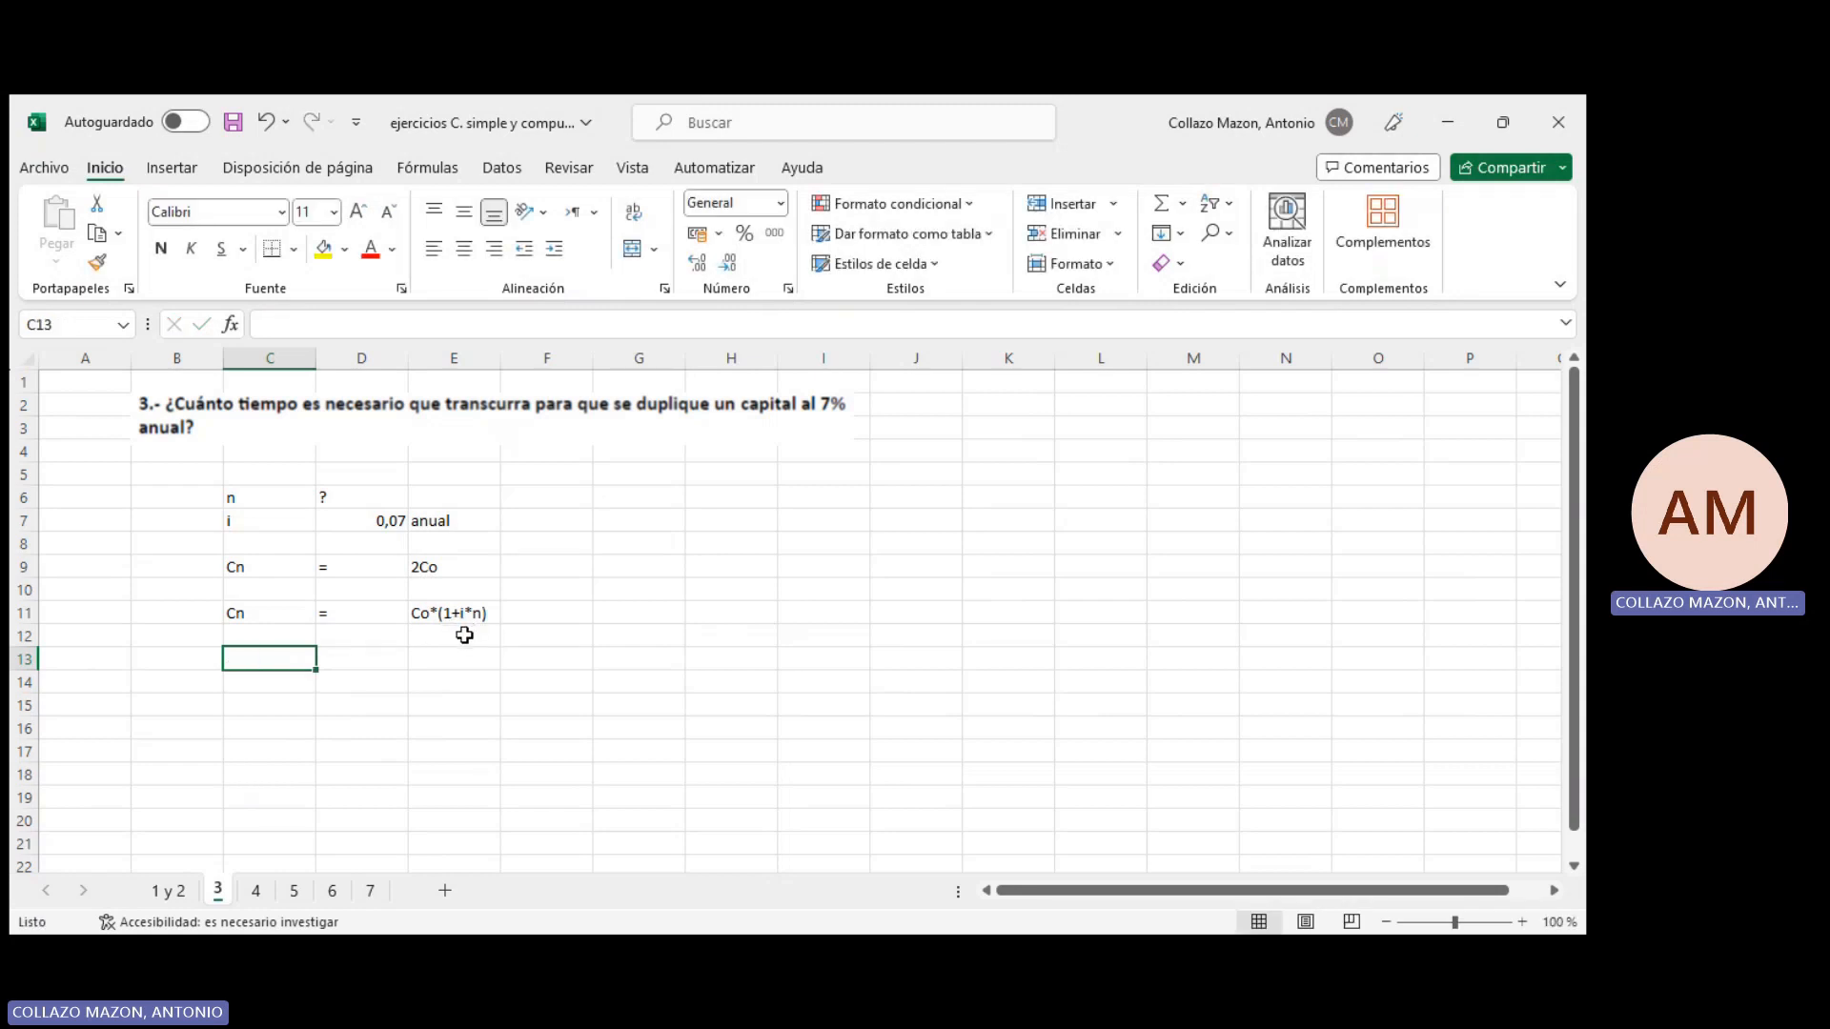
Begin the simplified equation in row 13 with 2 in C13 and the equals sign copied from D11 to D13
type("2")
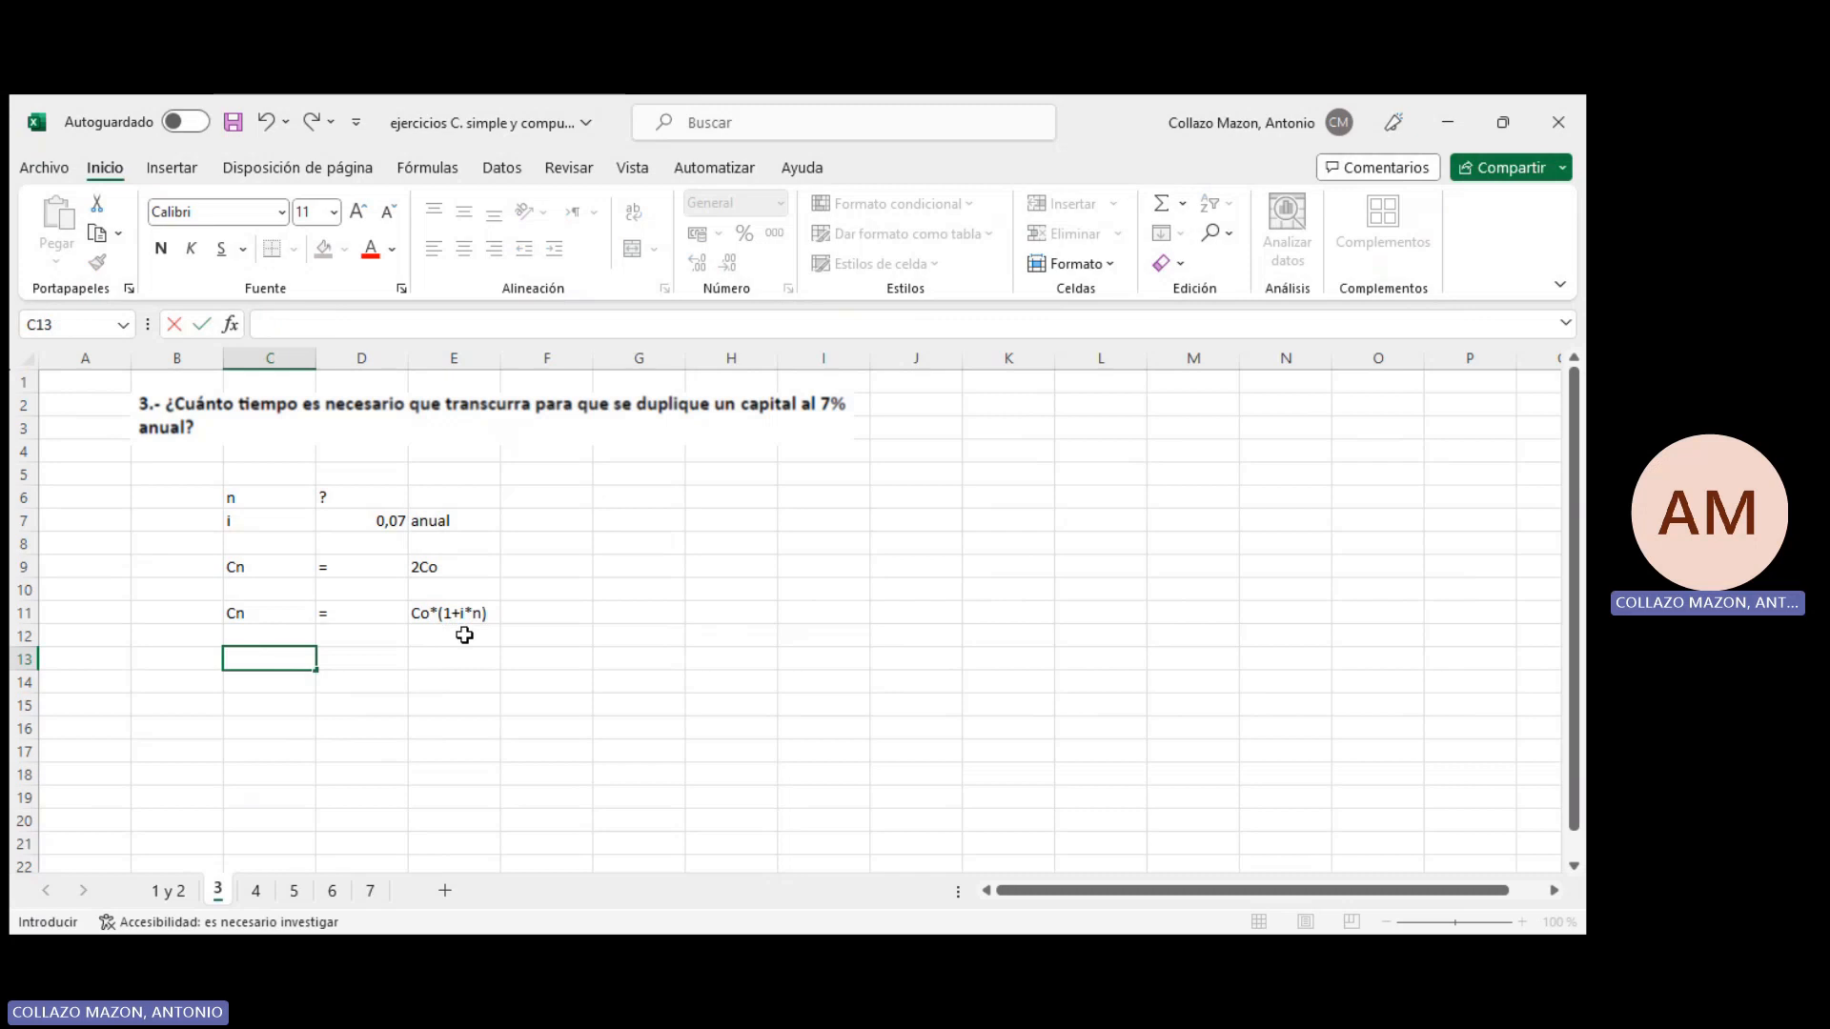
key("Tab")
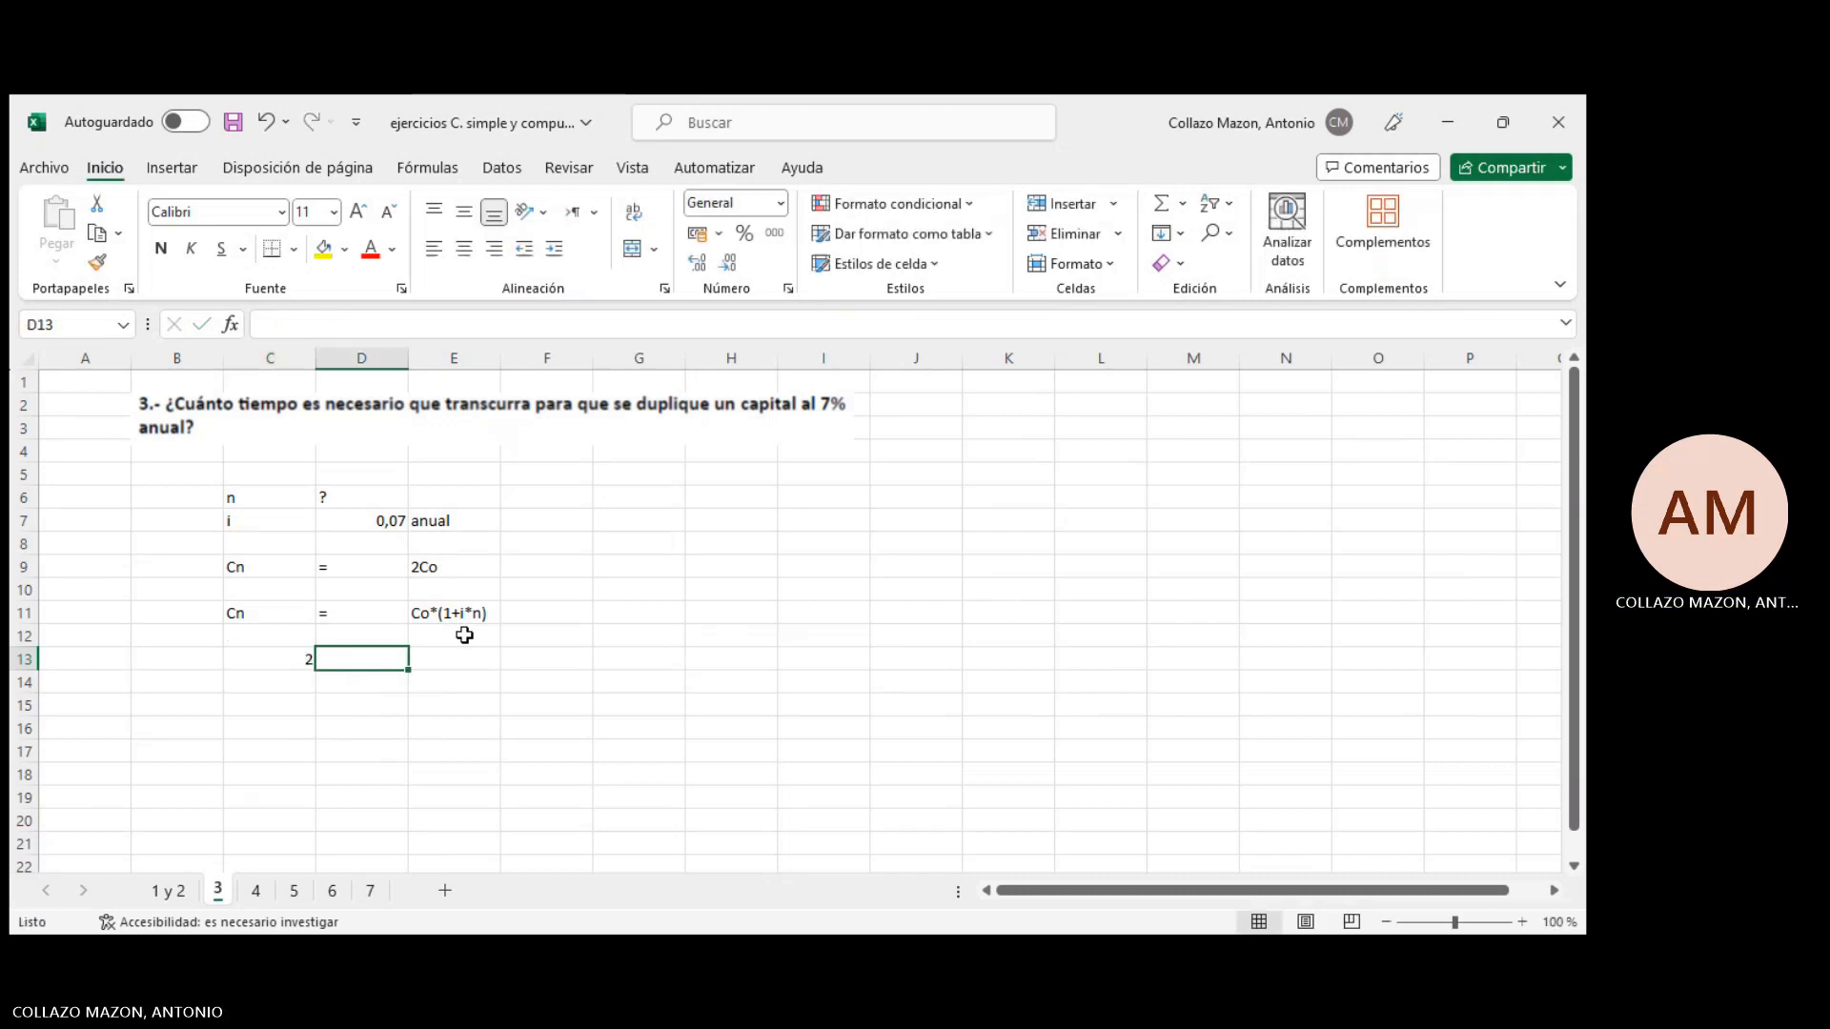
key("Up")
key("Up")
key("ctrl+c")
key("Down")
key("Down")
key("ctrl+v")
key("Tab")
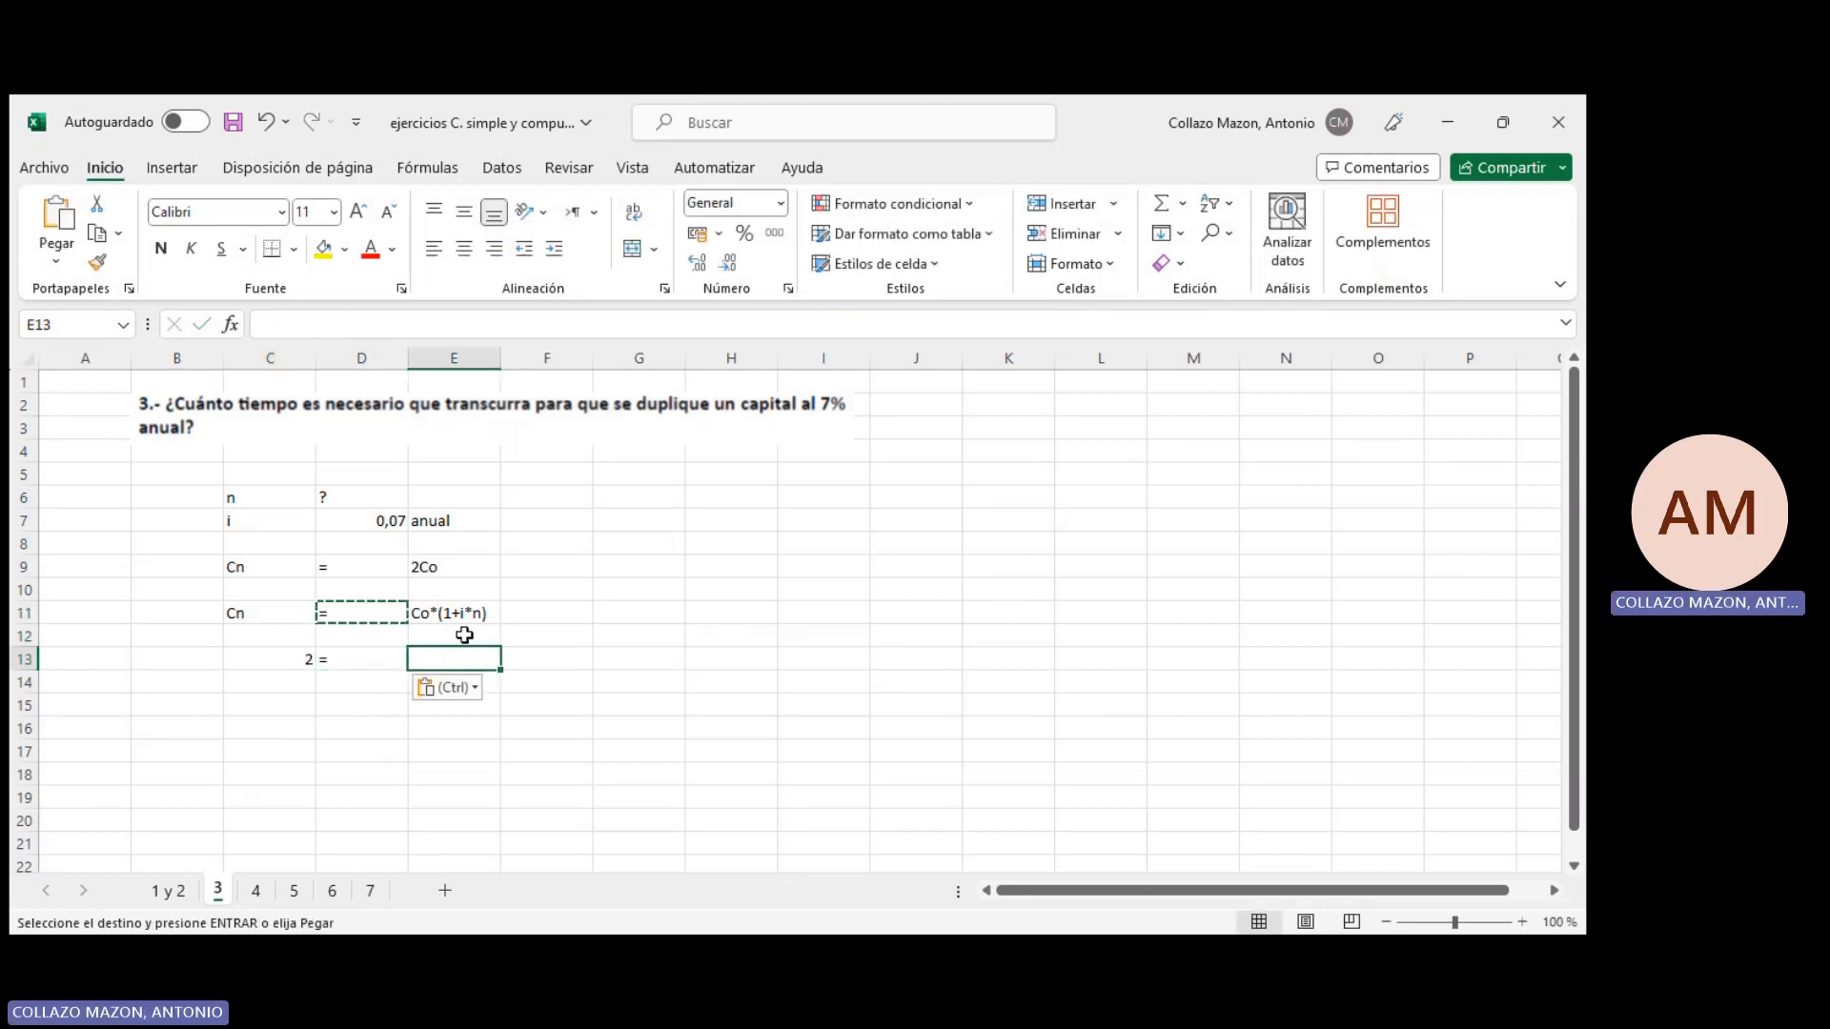
Complete the equation's other side by entering 1+0,07*n in E13
type("Co *")
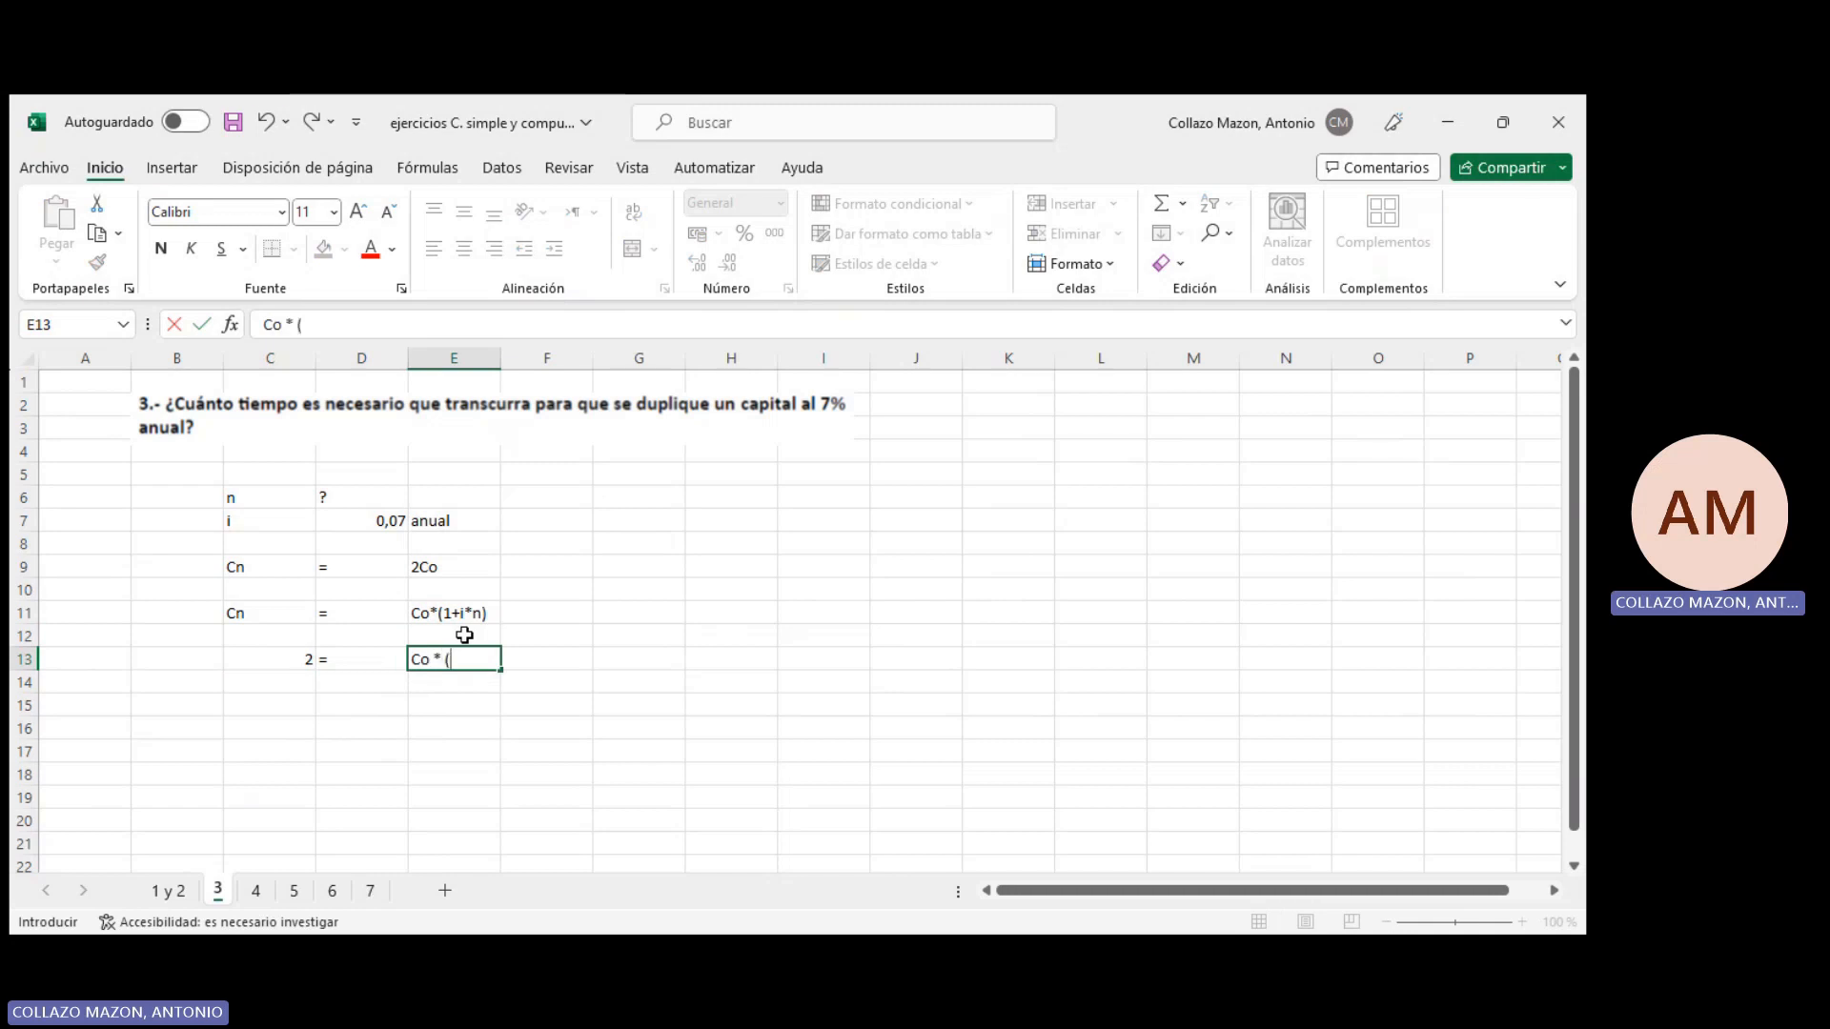
type(" (")
type("1")
key("BackSpace")
key("BackSpace")
key("BackSpace")
key("BackSpace")
type("1+0,07*n")
key("Return")
Enter the beginning of the term calculation in C14 as (+C13-1)/
key("Left")
key("Left")
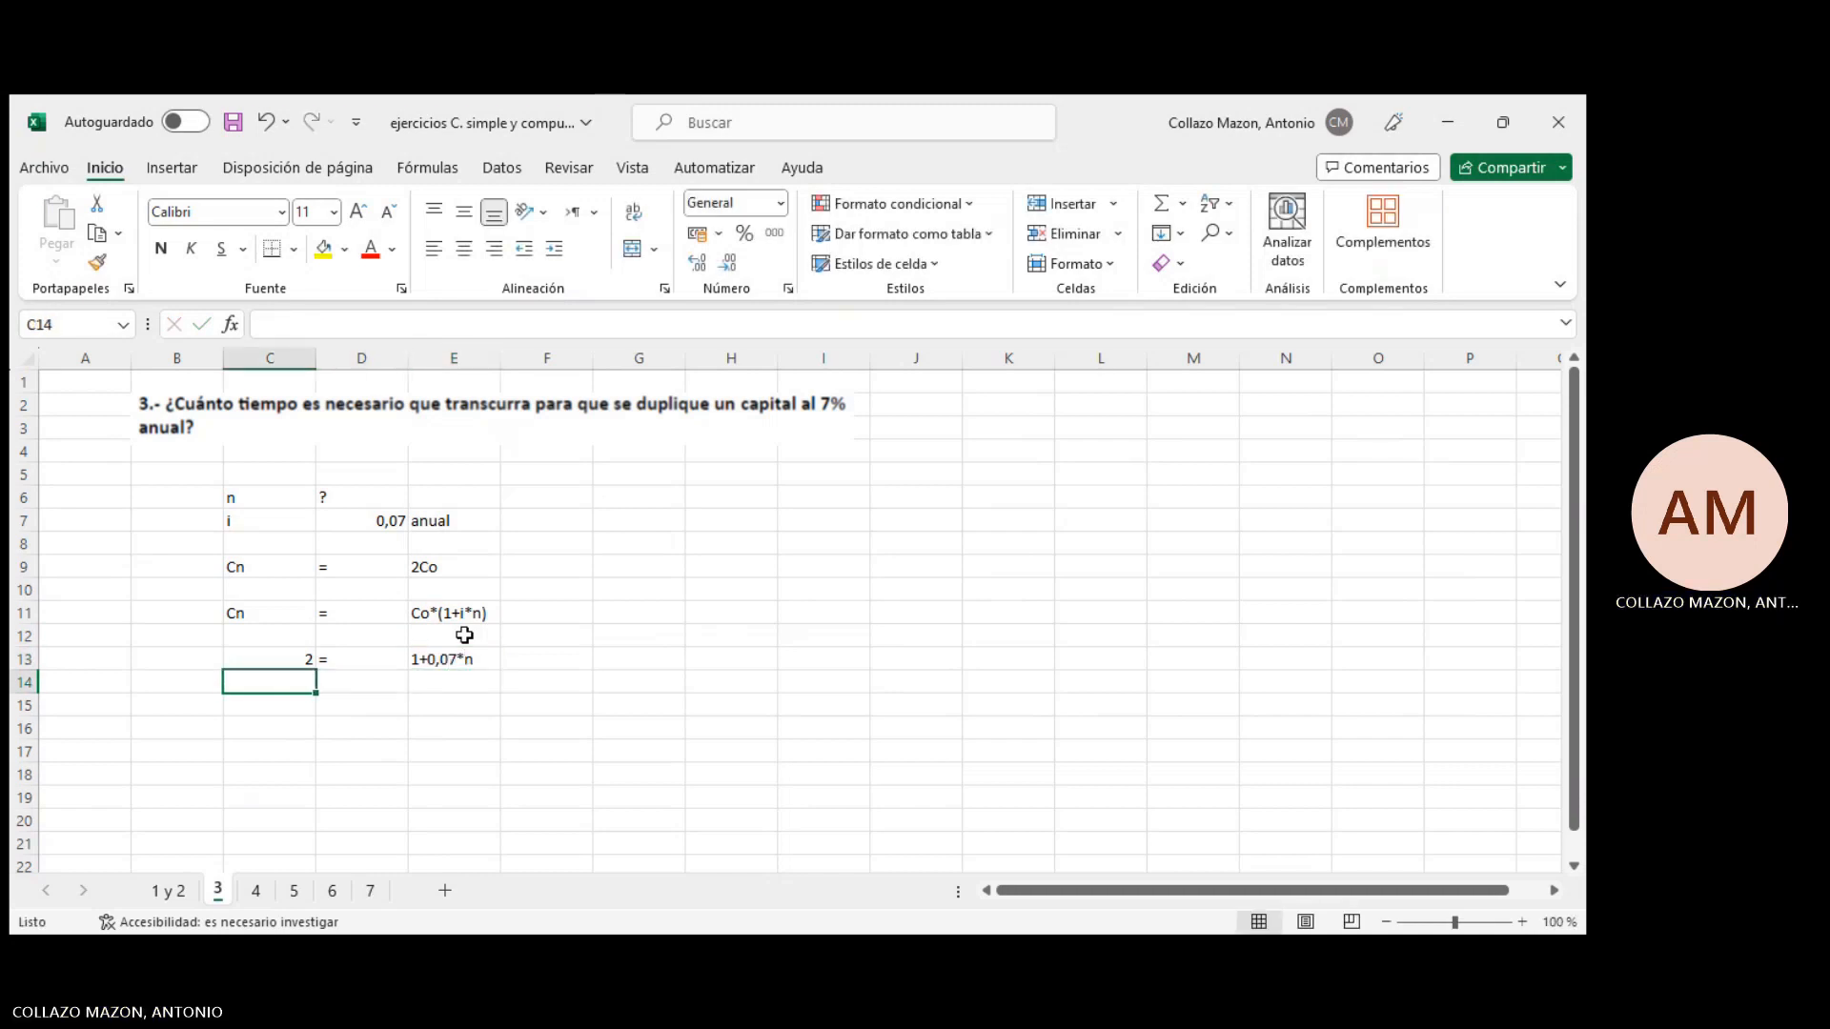
type("+")
key("Up")
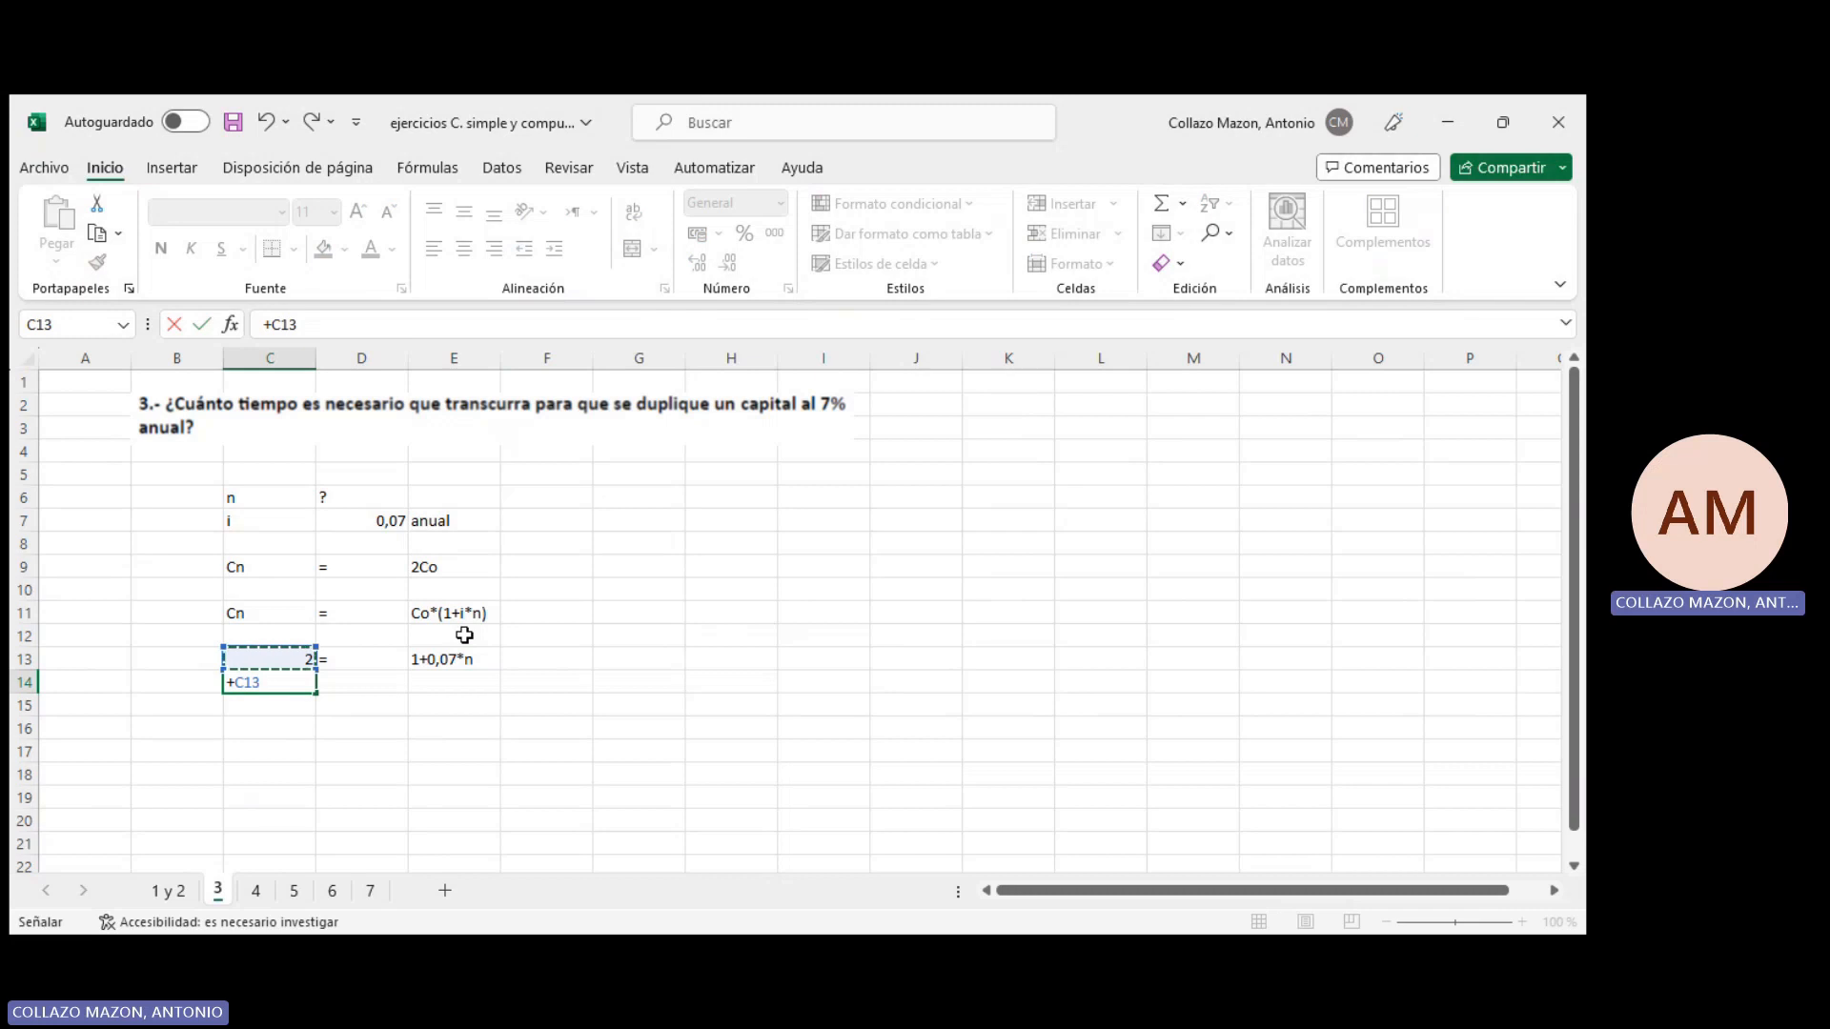
type("-")
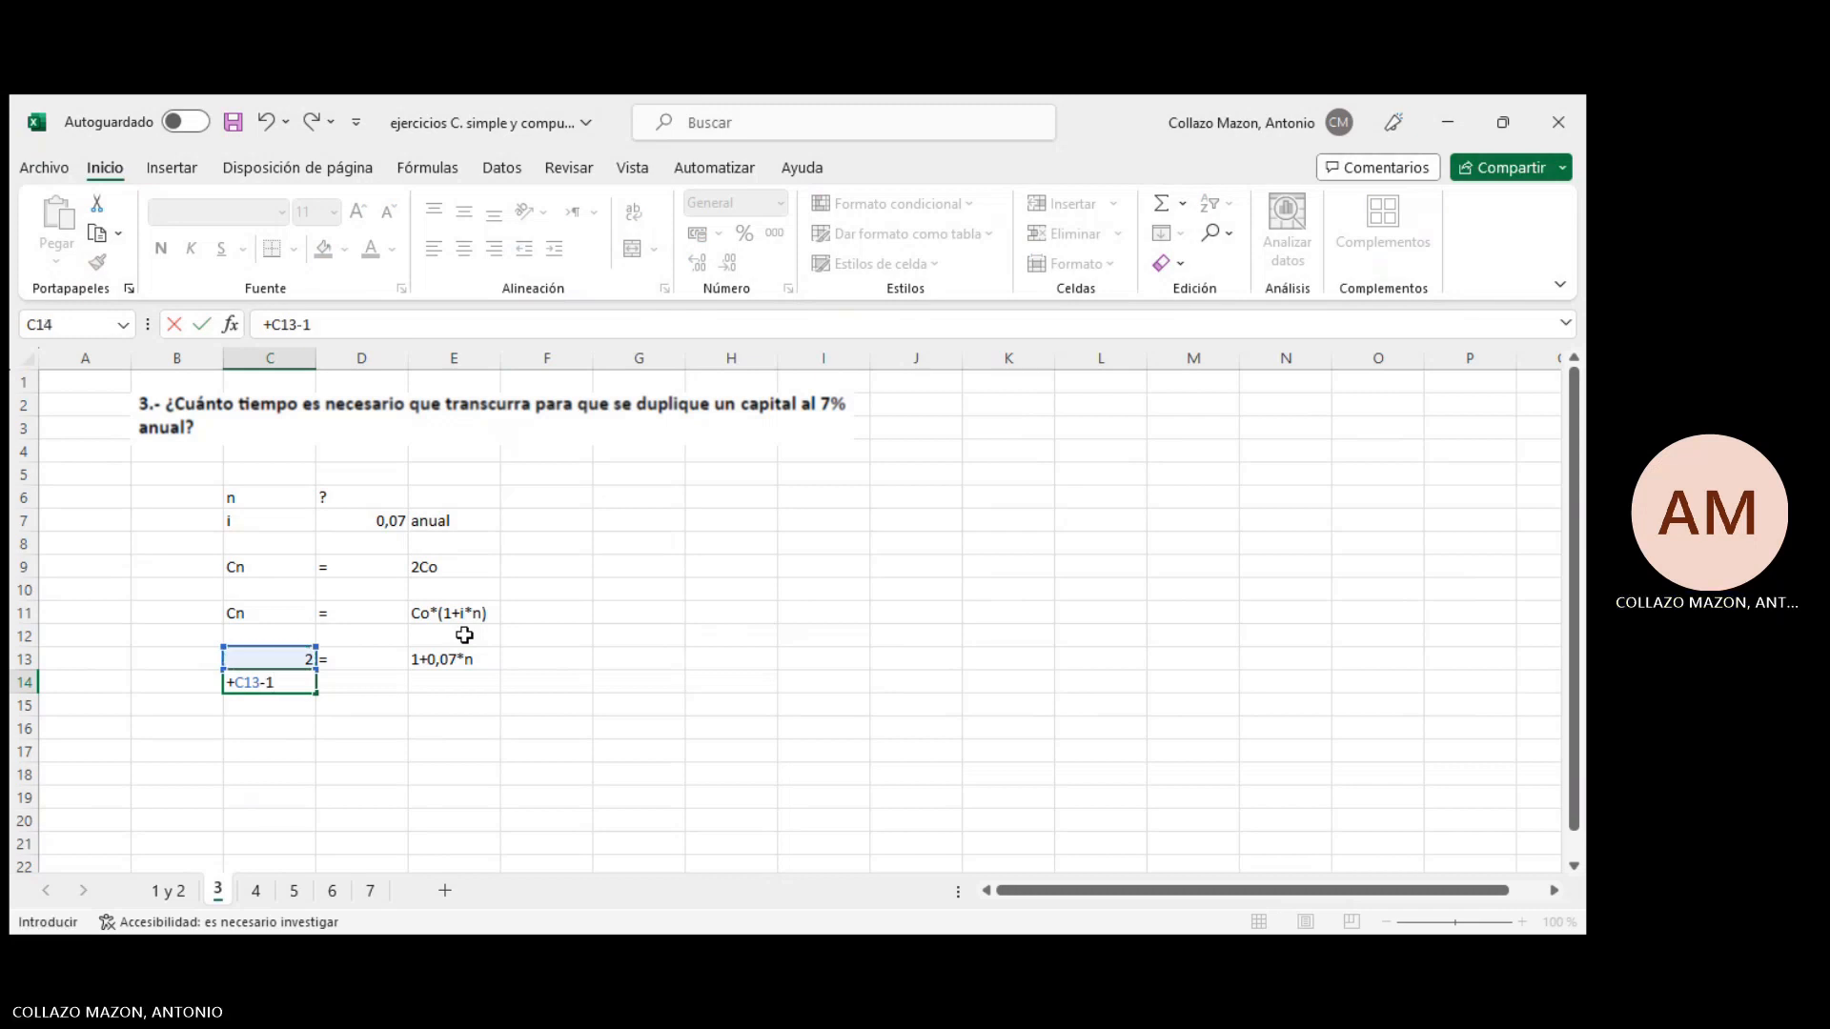
type("1)")
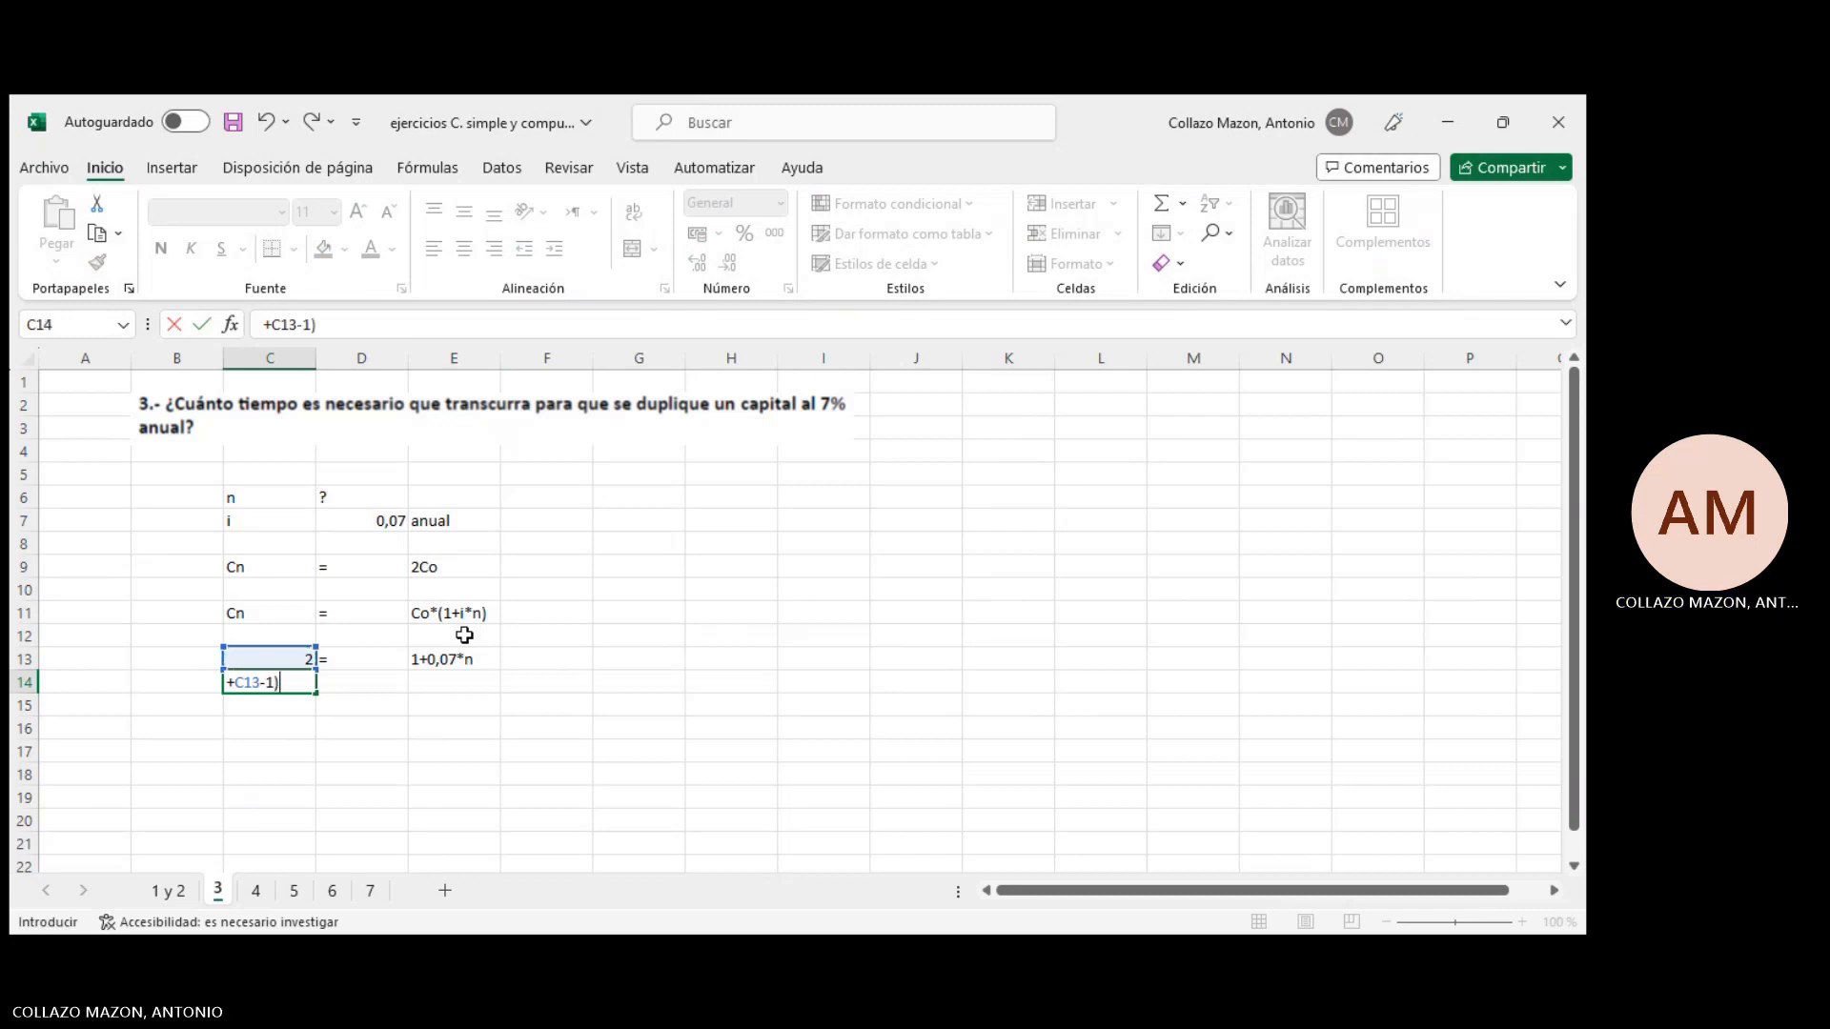
left_click(268, 324)
type("(")
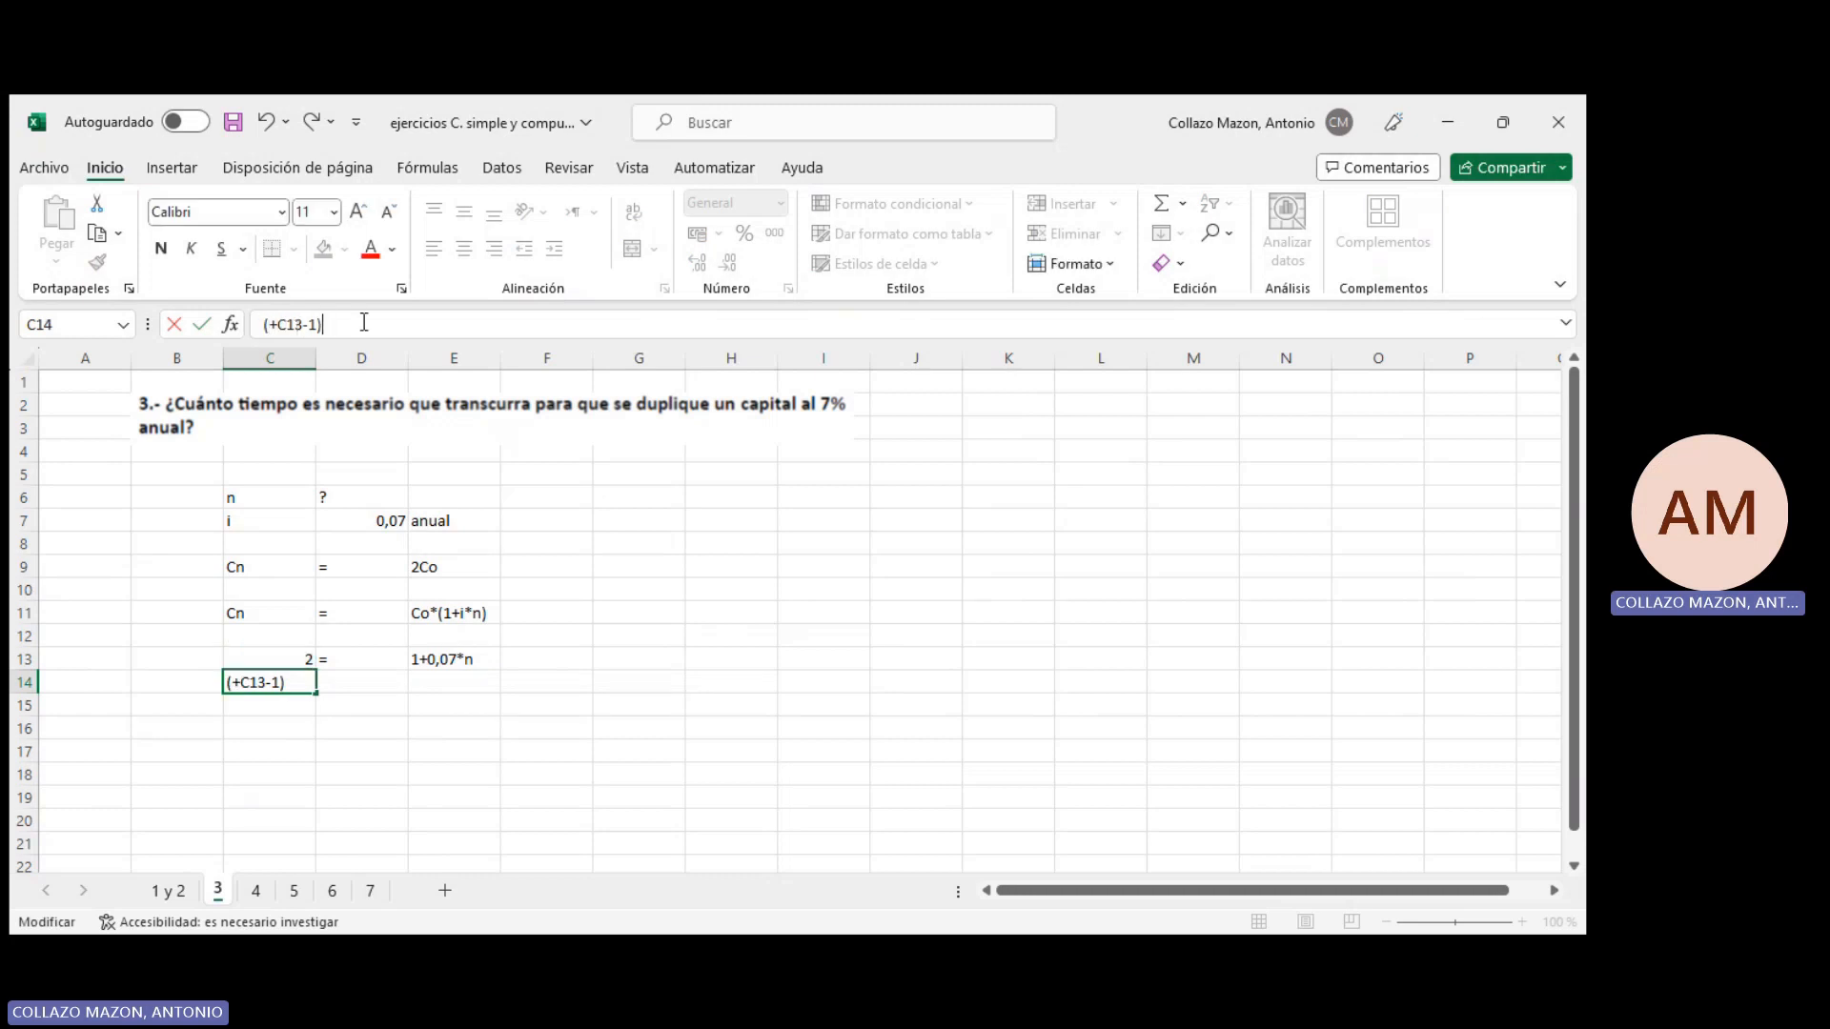
type("/0,07")
key("BackSpace")
key("BackSpace")
key("BackSpace")
key("BackSpace")
Try to add the interest rate in D7 as the divisor of the C14 expression
left_click(377, 523)
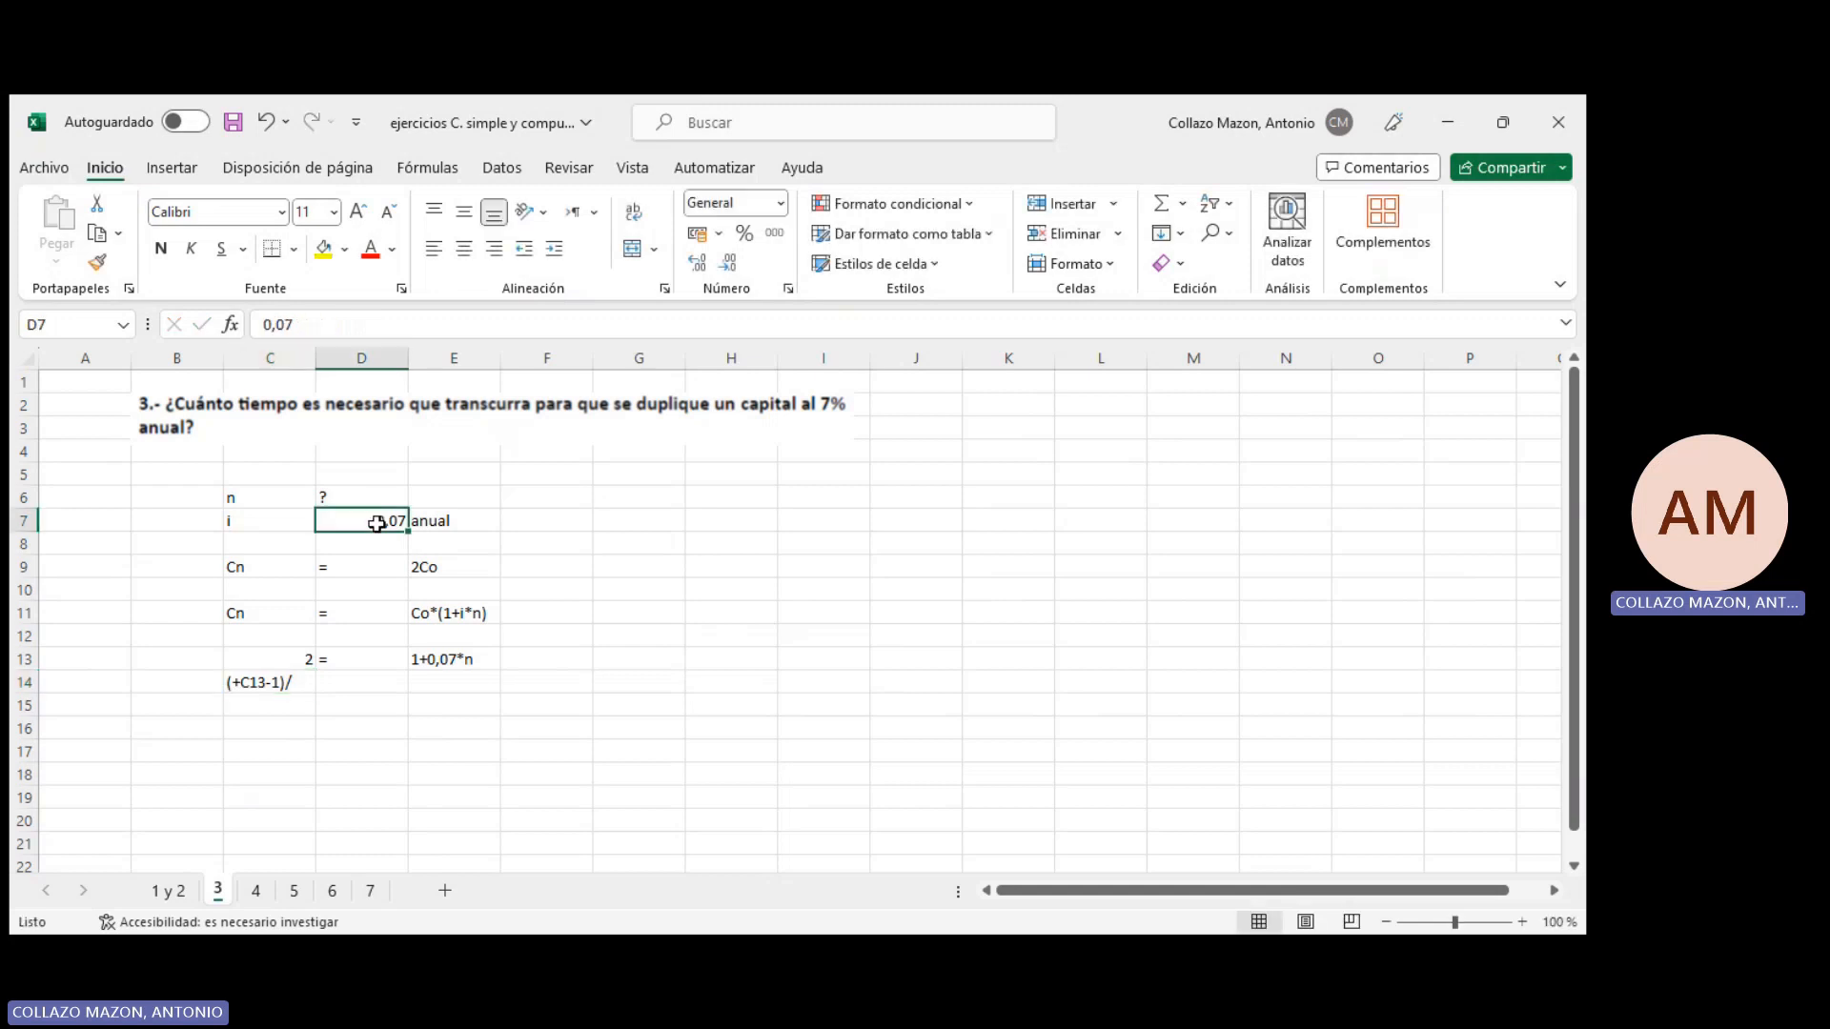
left_click(290, 687)
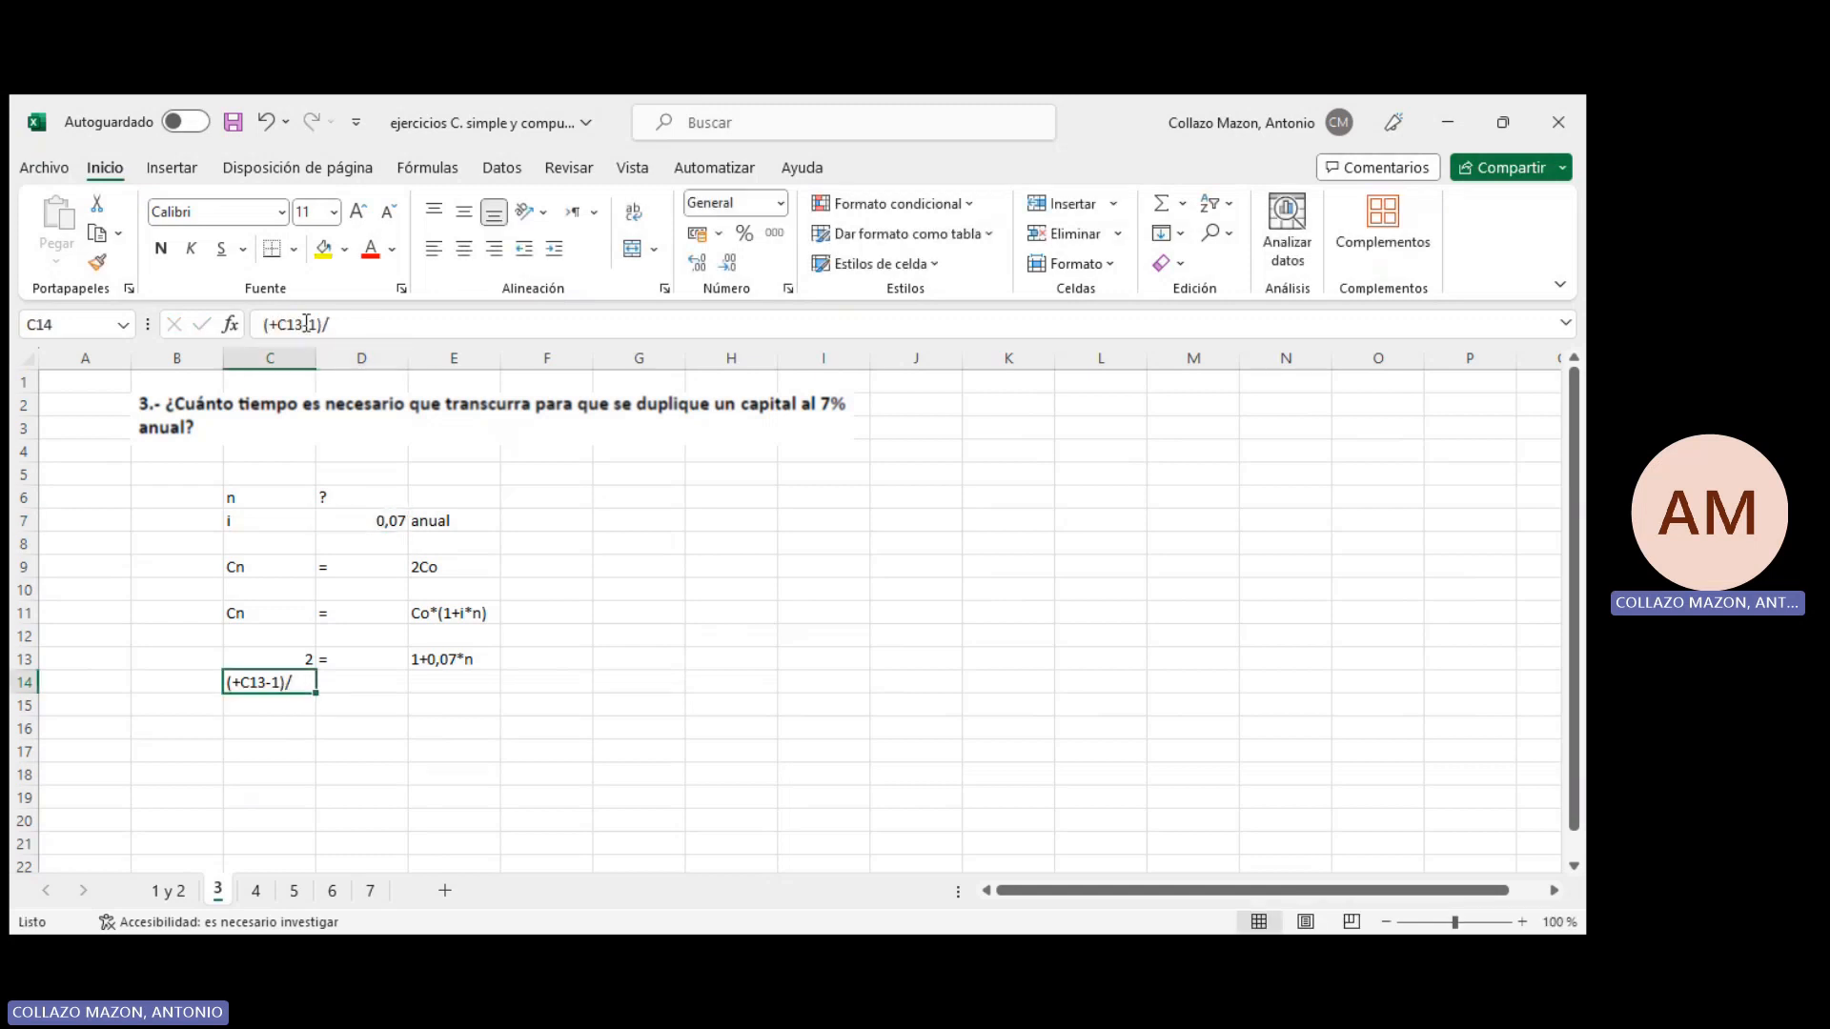
left_click(360, 326)
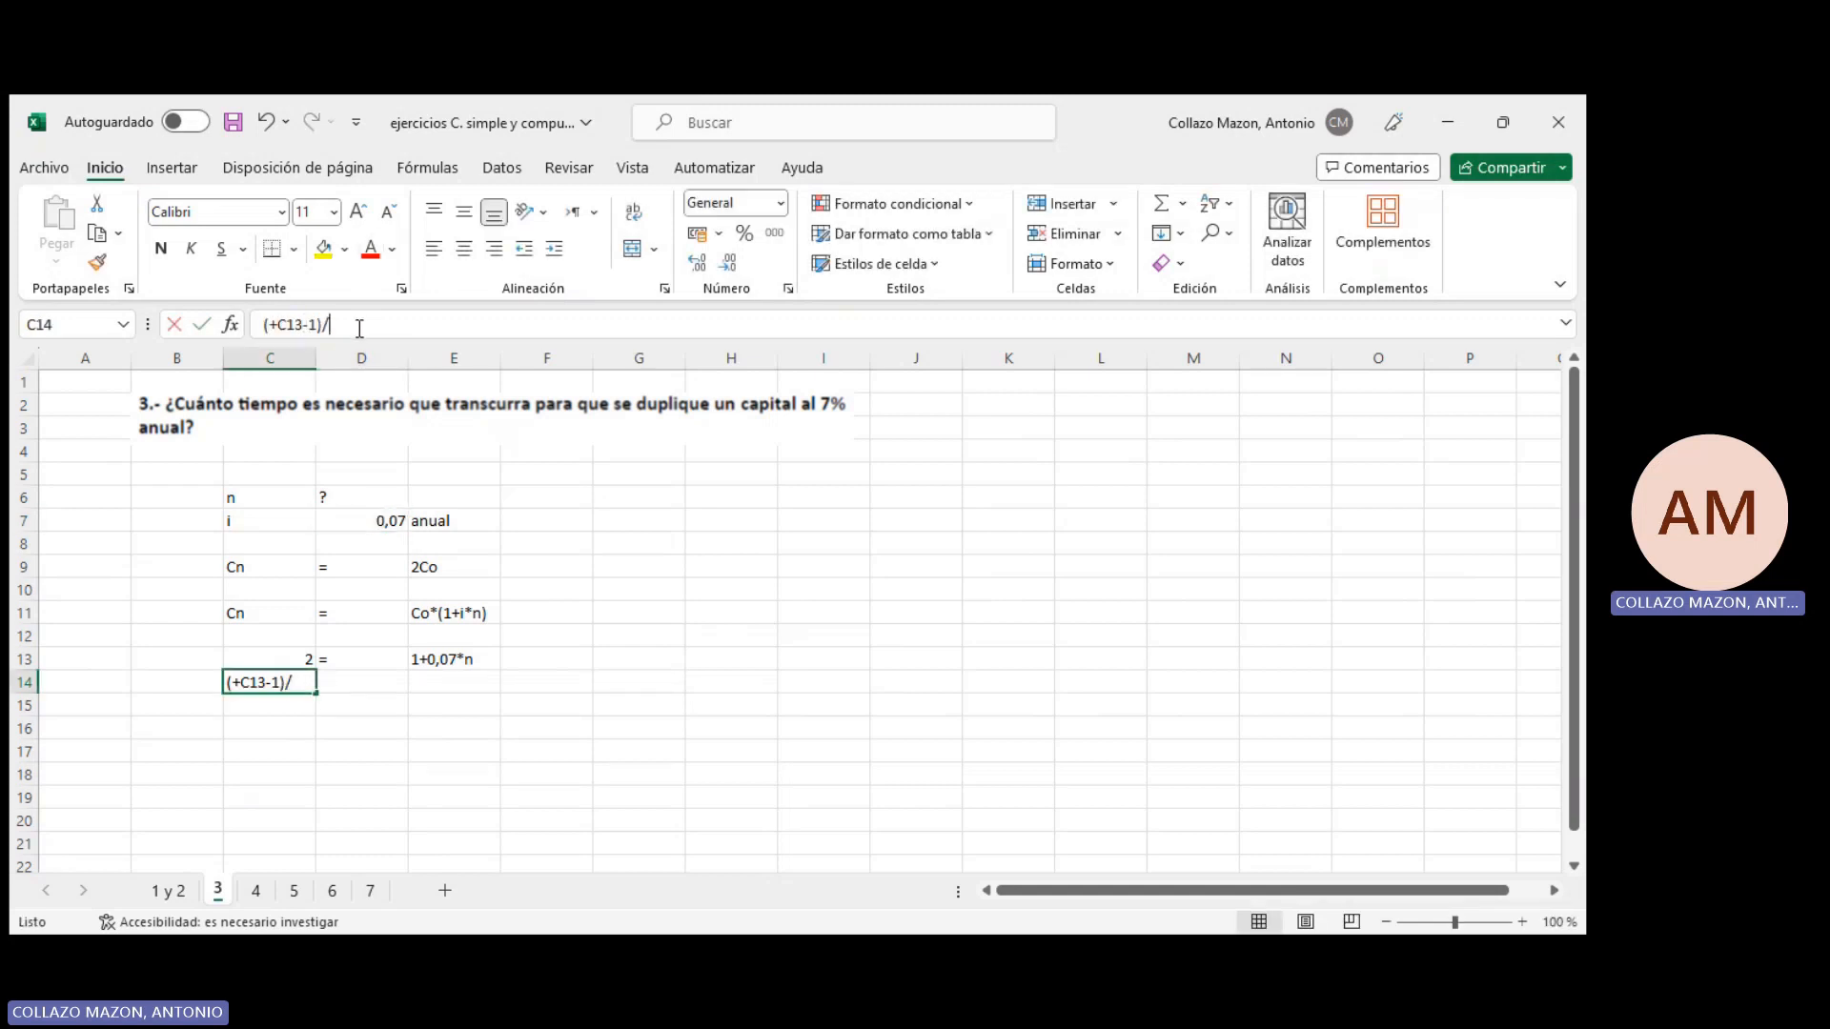
left_click(373, 520)
left_click(276, 682)
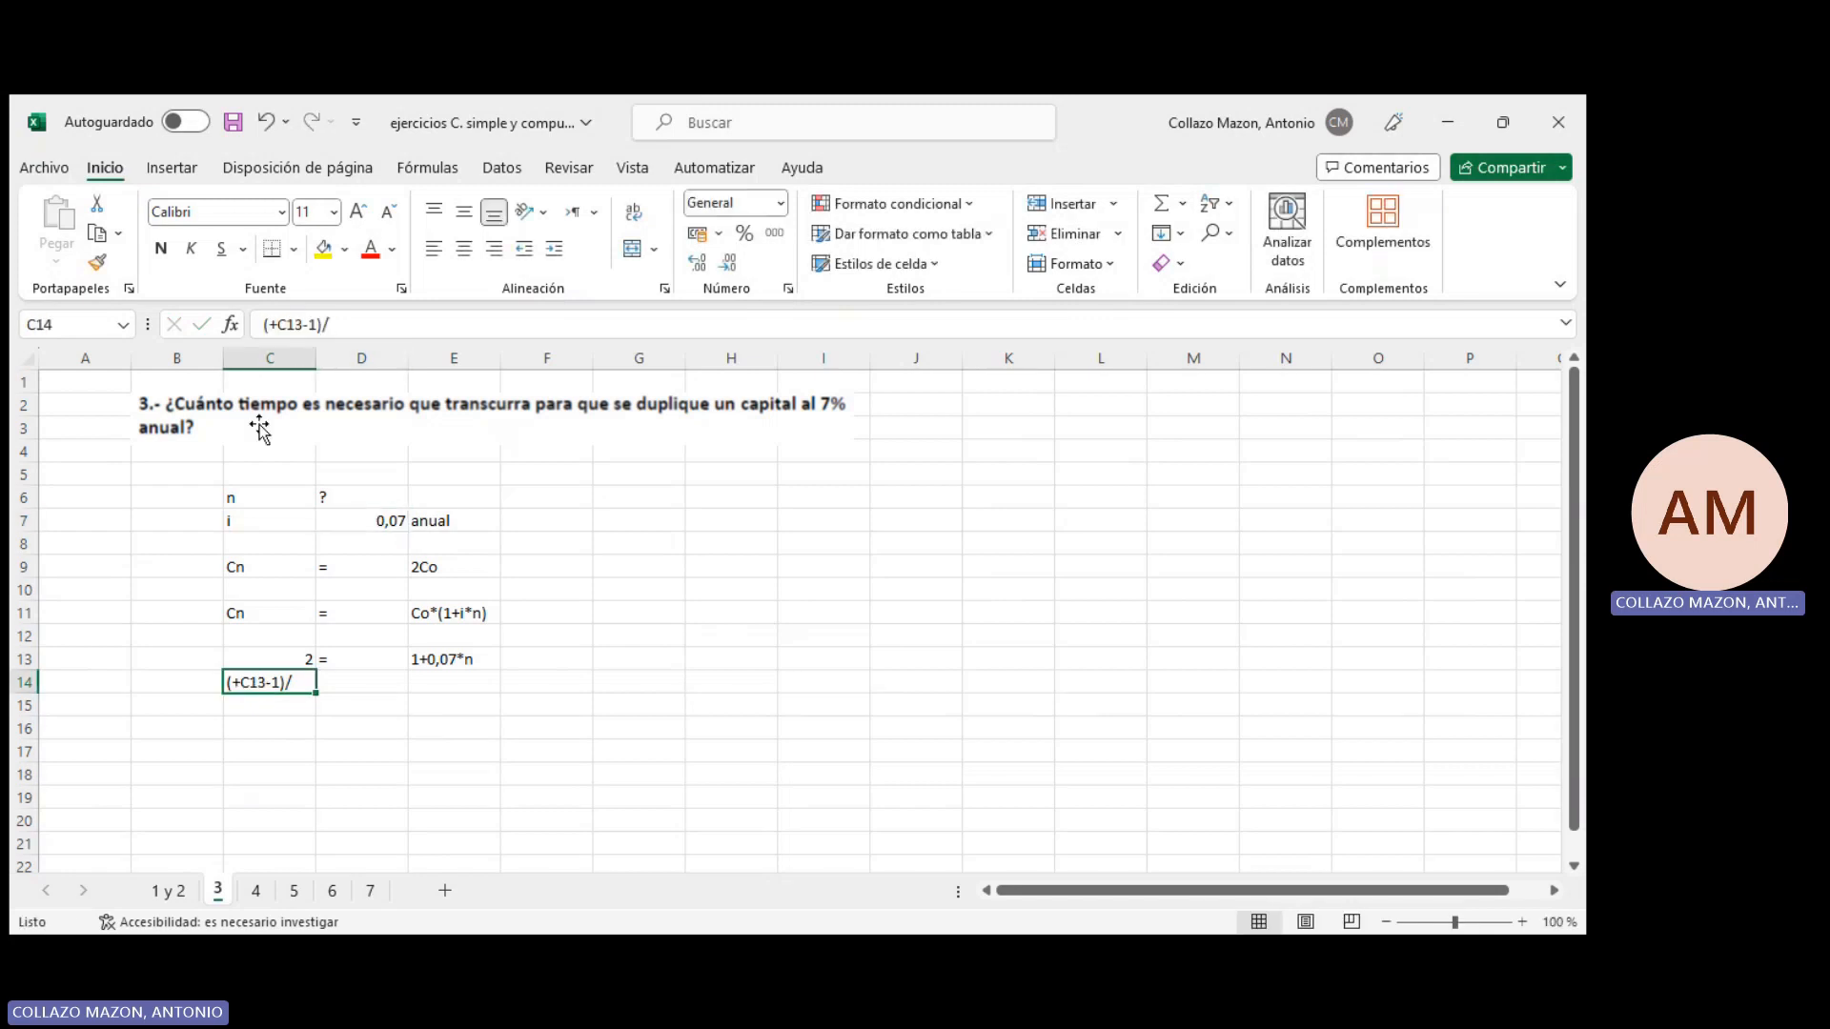
Turn the C14 entry into the formula =(+C13-1)/D7
left_click(266, 324)
type("=")
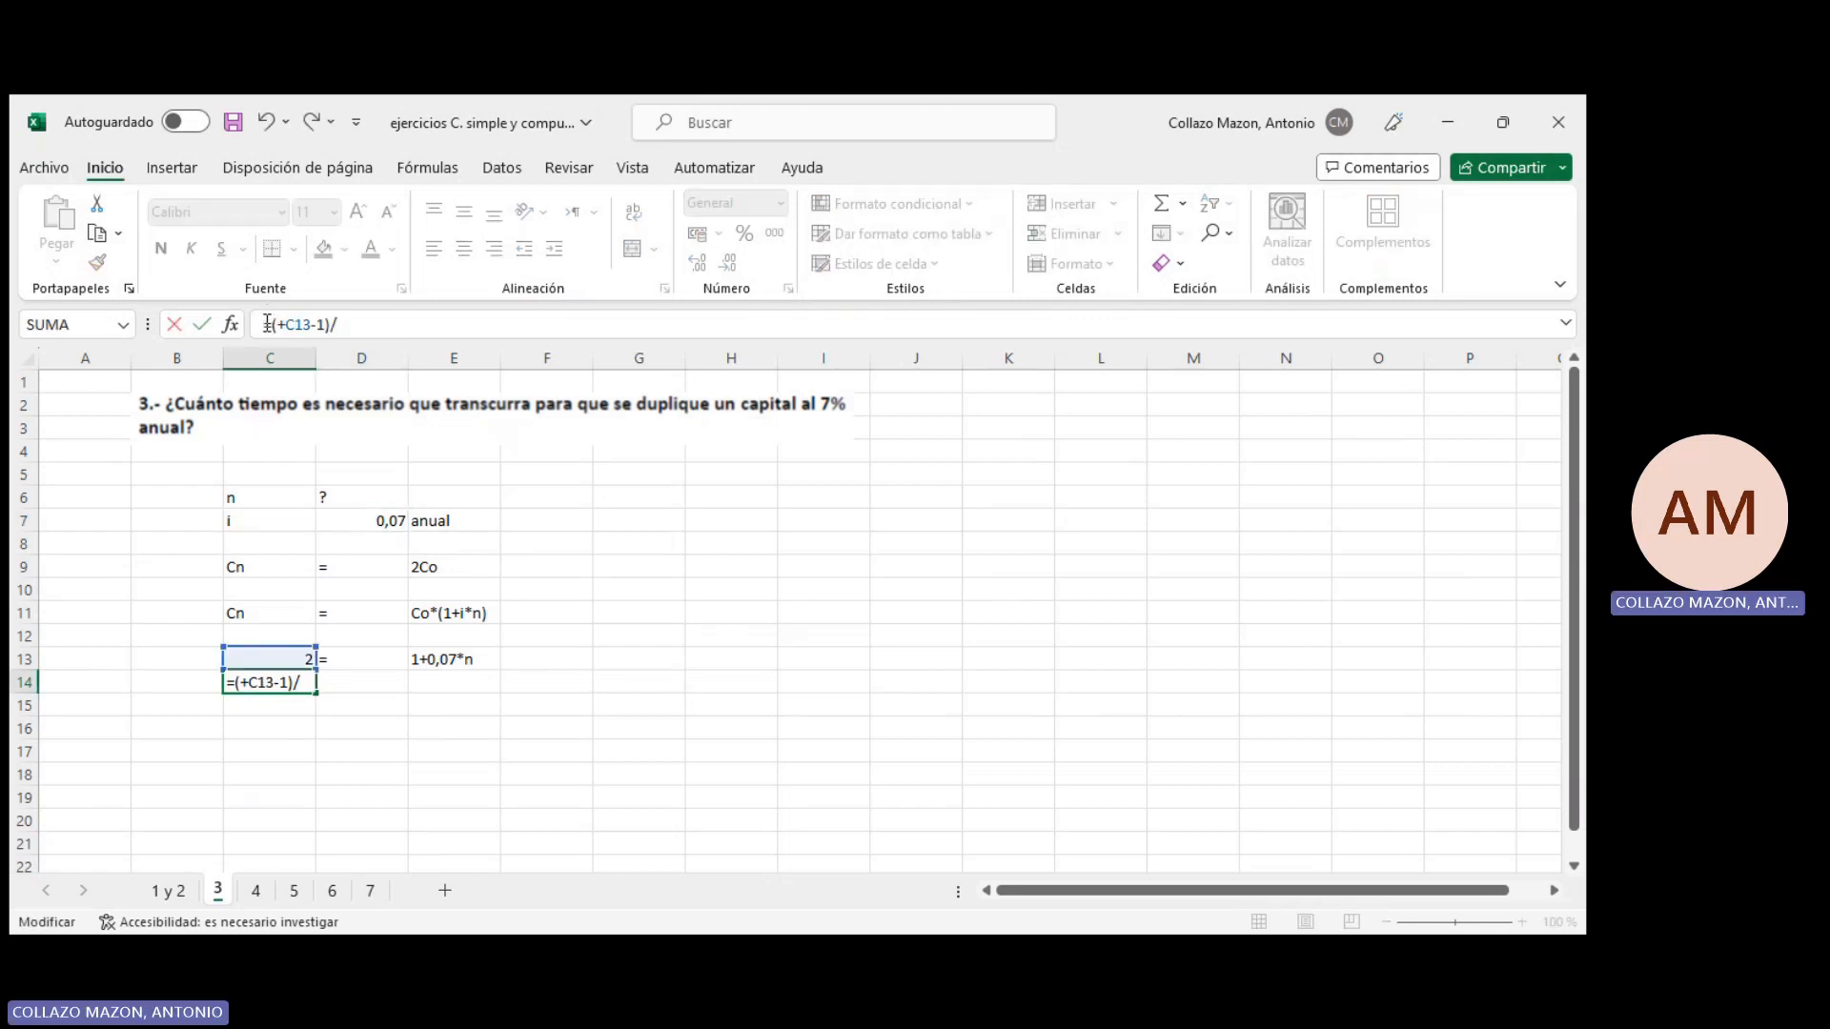
left_click(378, 540)
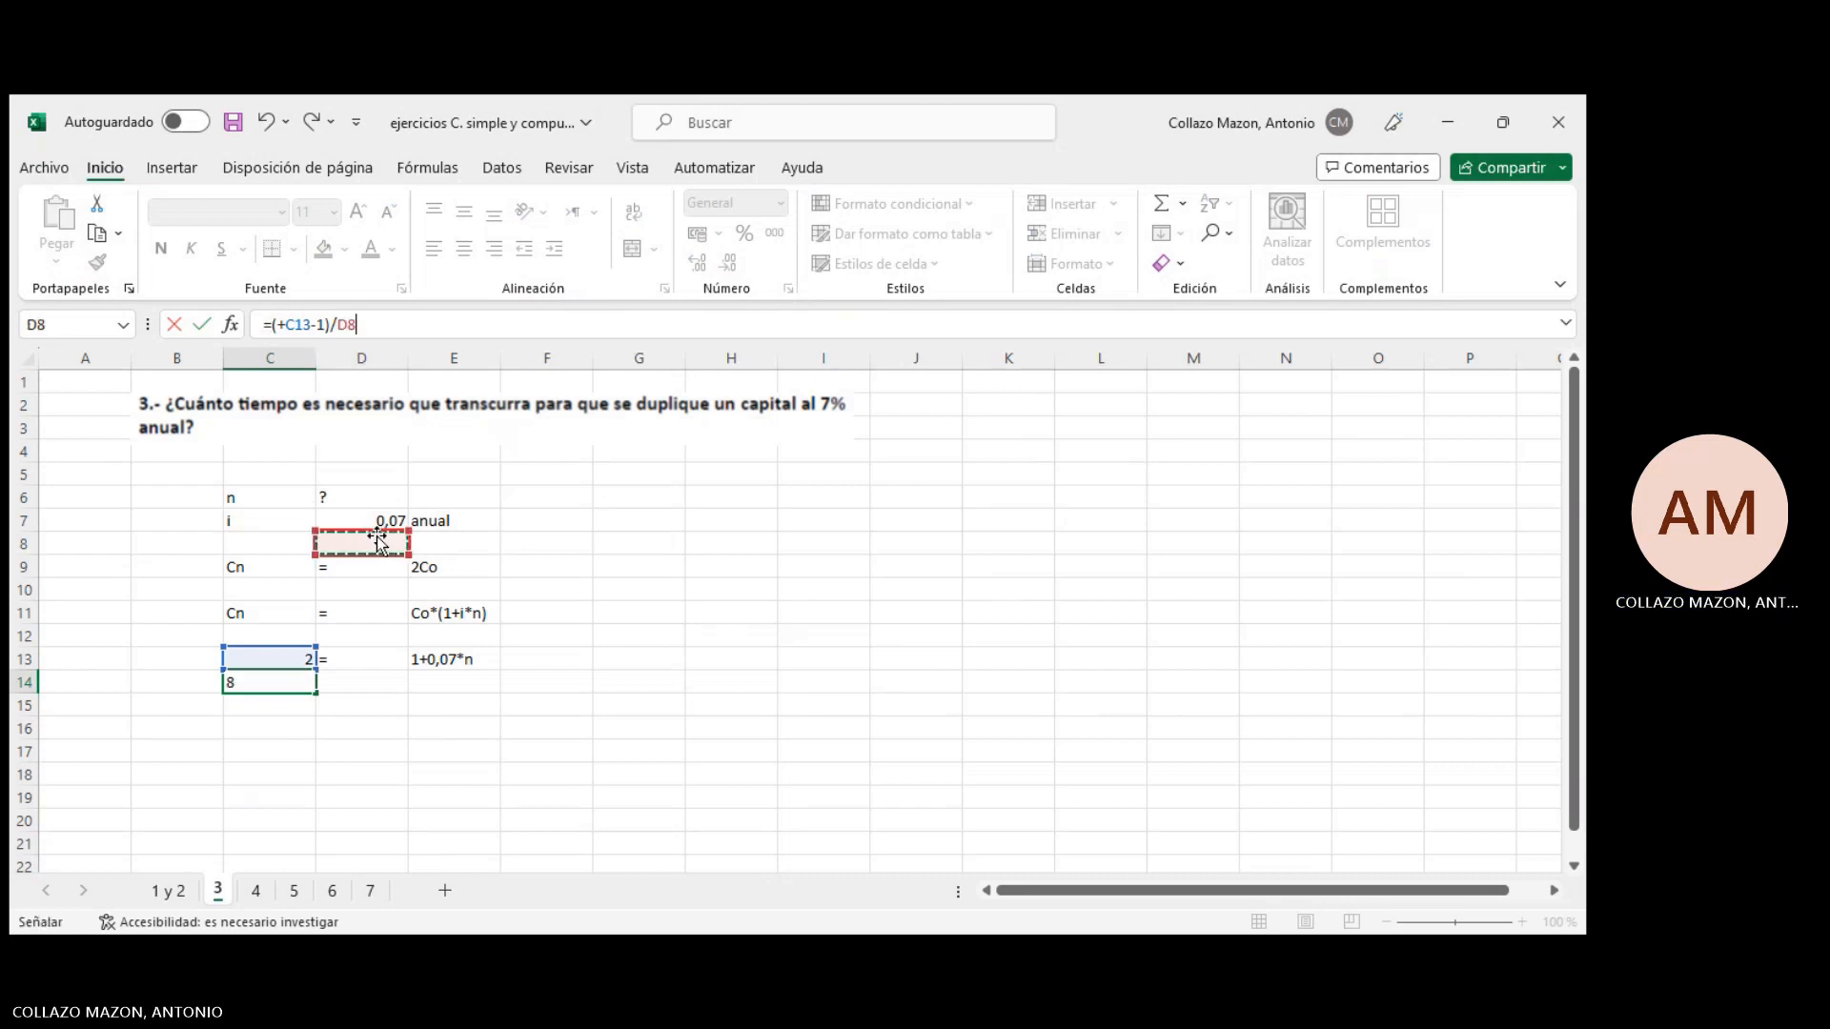
left_click(378, 520)
key("Return")
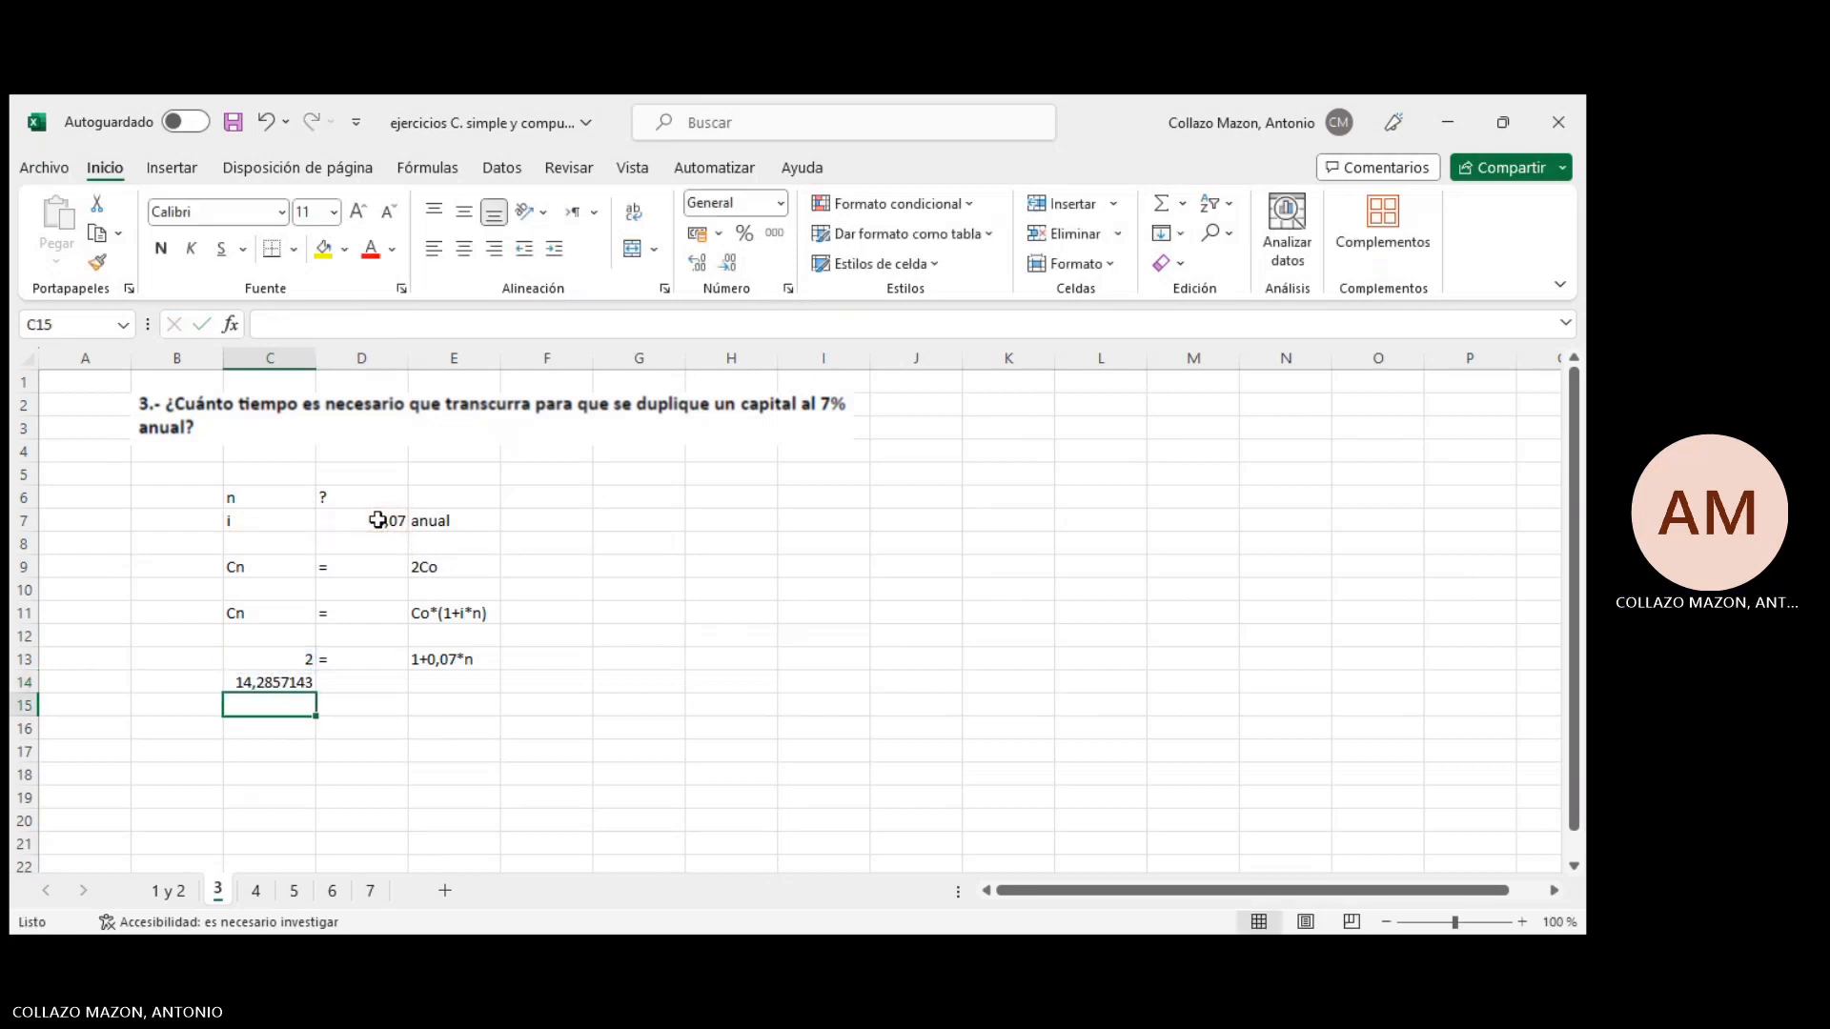
Move the term calculation from C14 to E14 and label it with n in C14 and = in D14
key("Up")
key("ctrl+c")
left_click(416, 686)
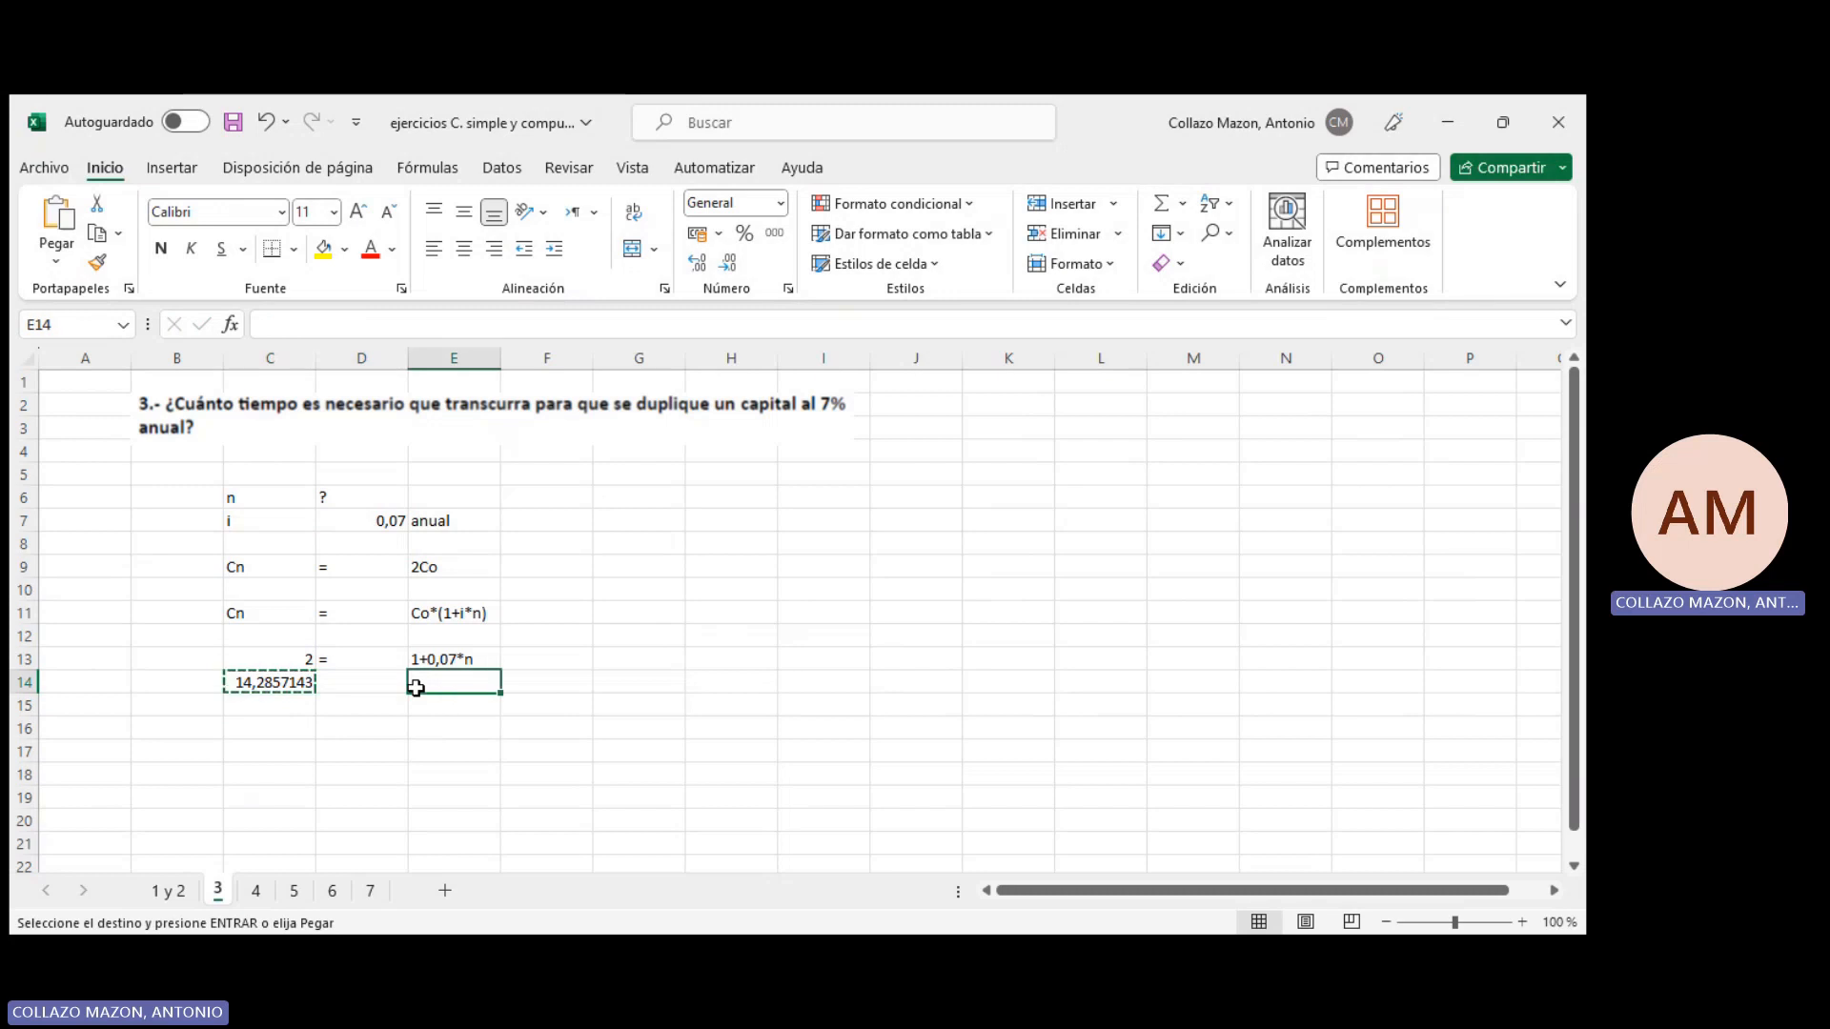
key("Return")
type("n")
key("Tab")
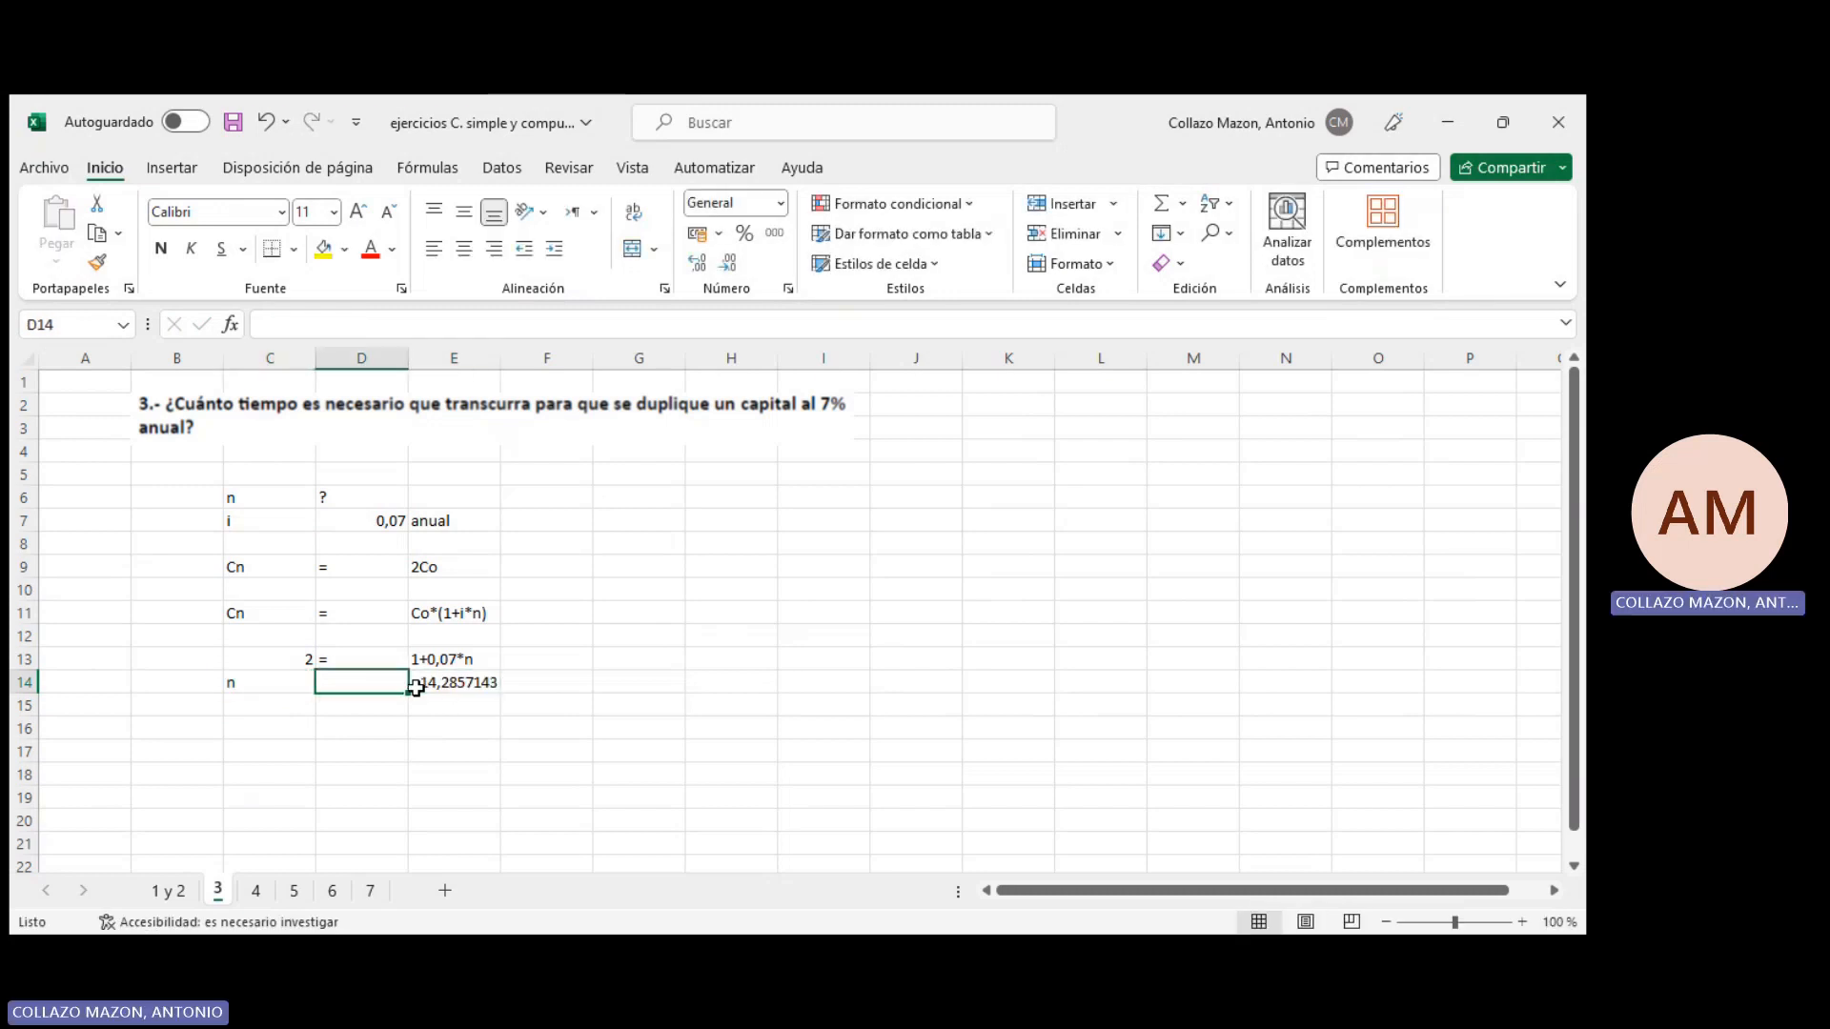
type("'=")
key("Tab")
Enter the whole years of the term in row 14: 14 in G14 and años in H14
key("Tab")
key("Tab")
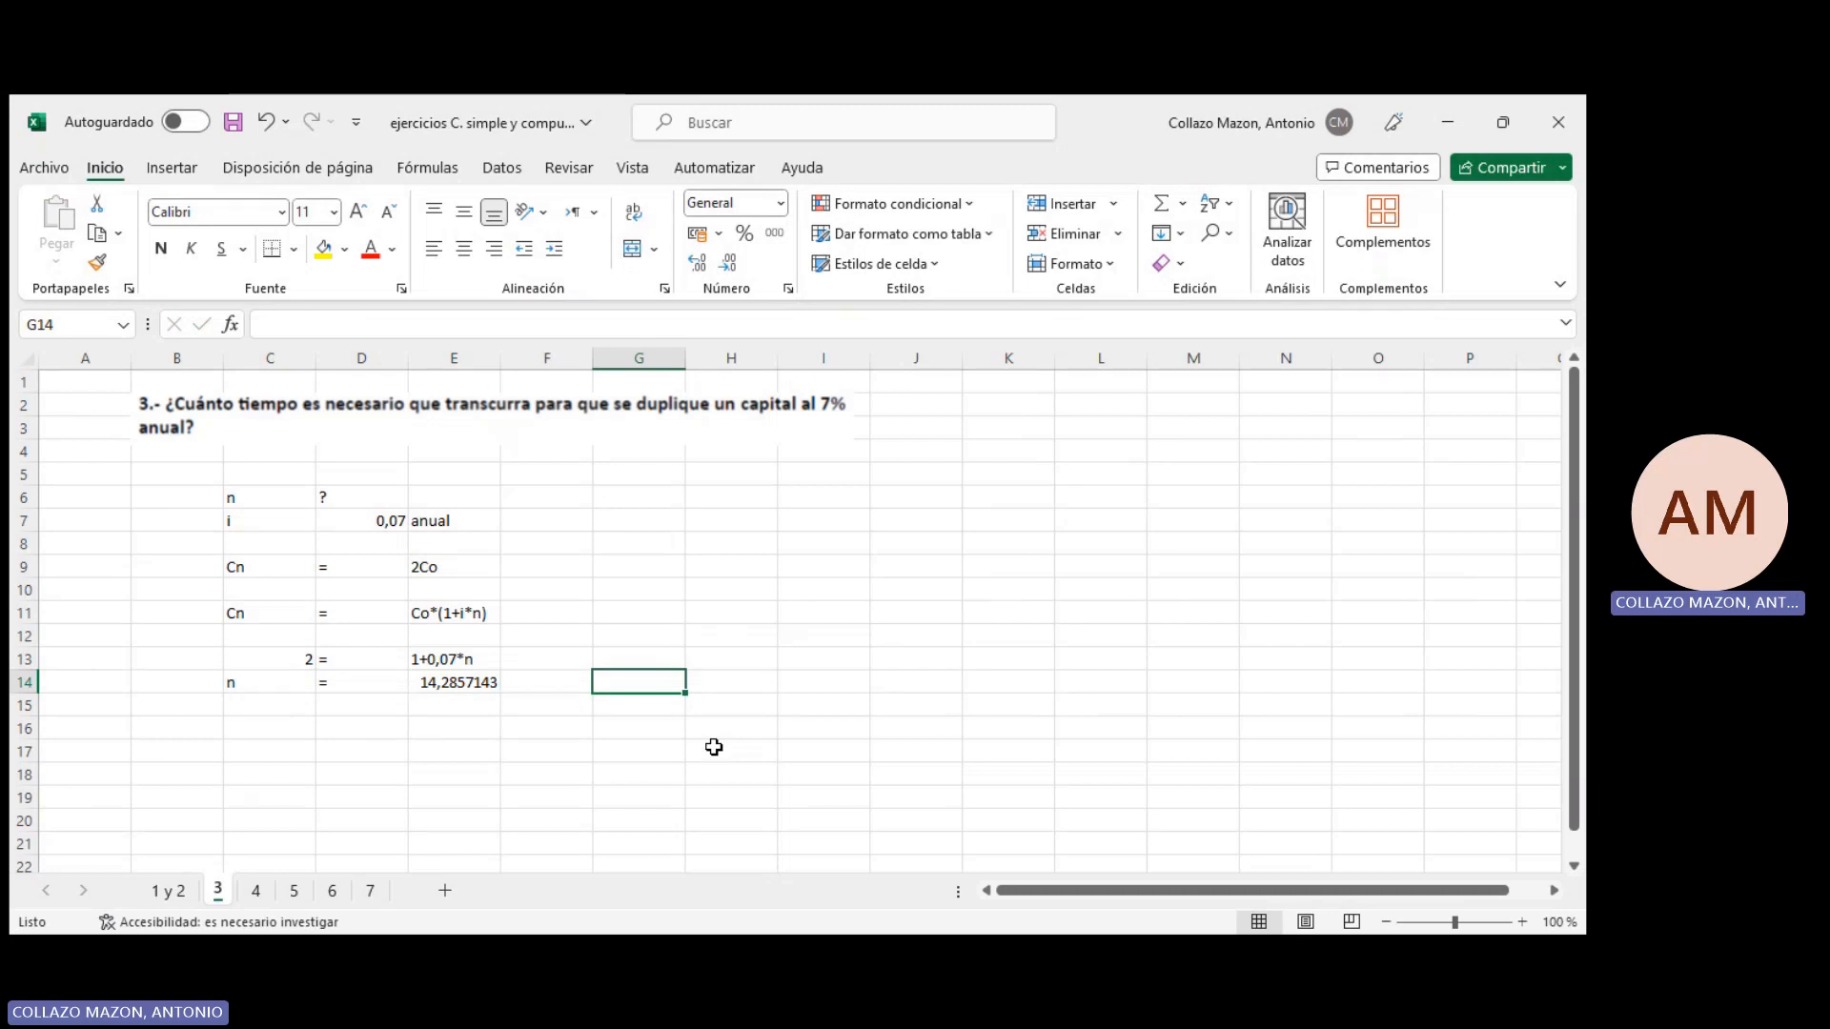
type("14")
key("Tab")
type("años")
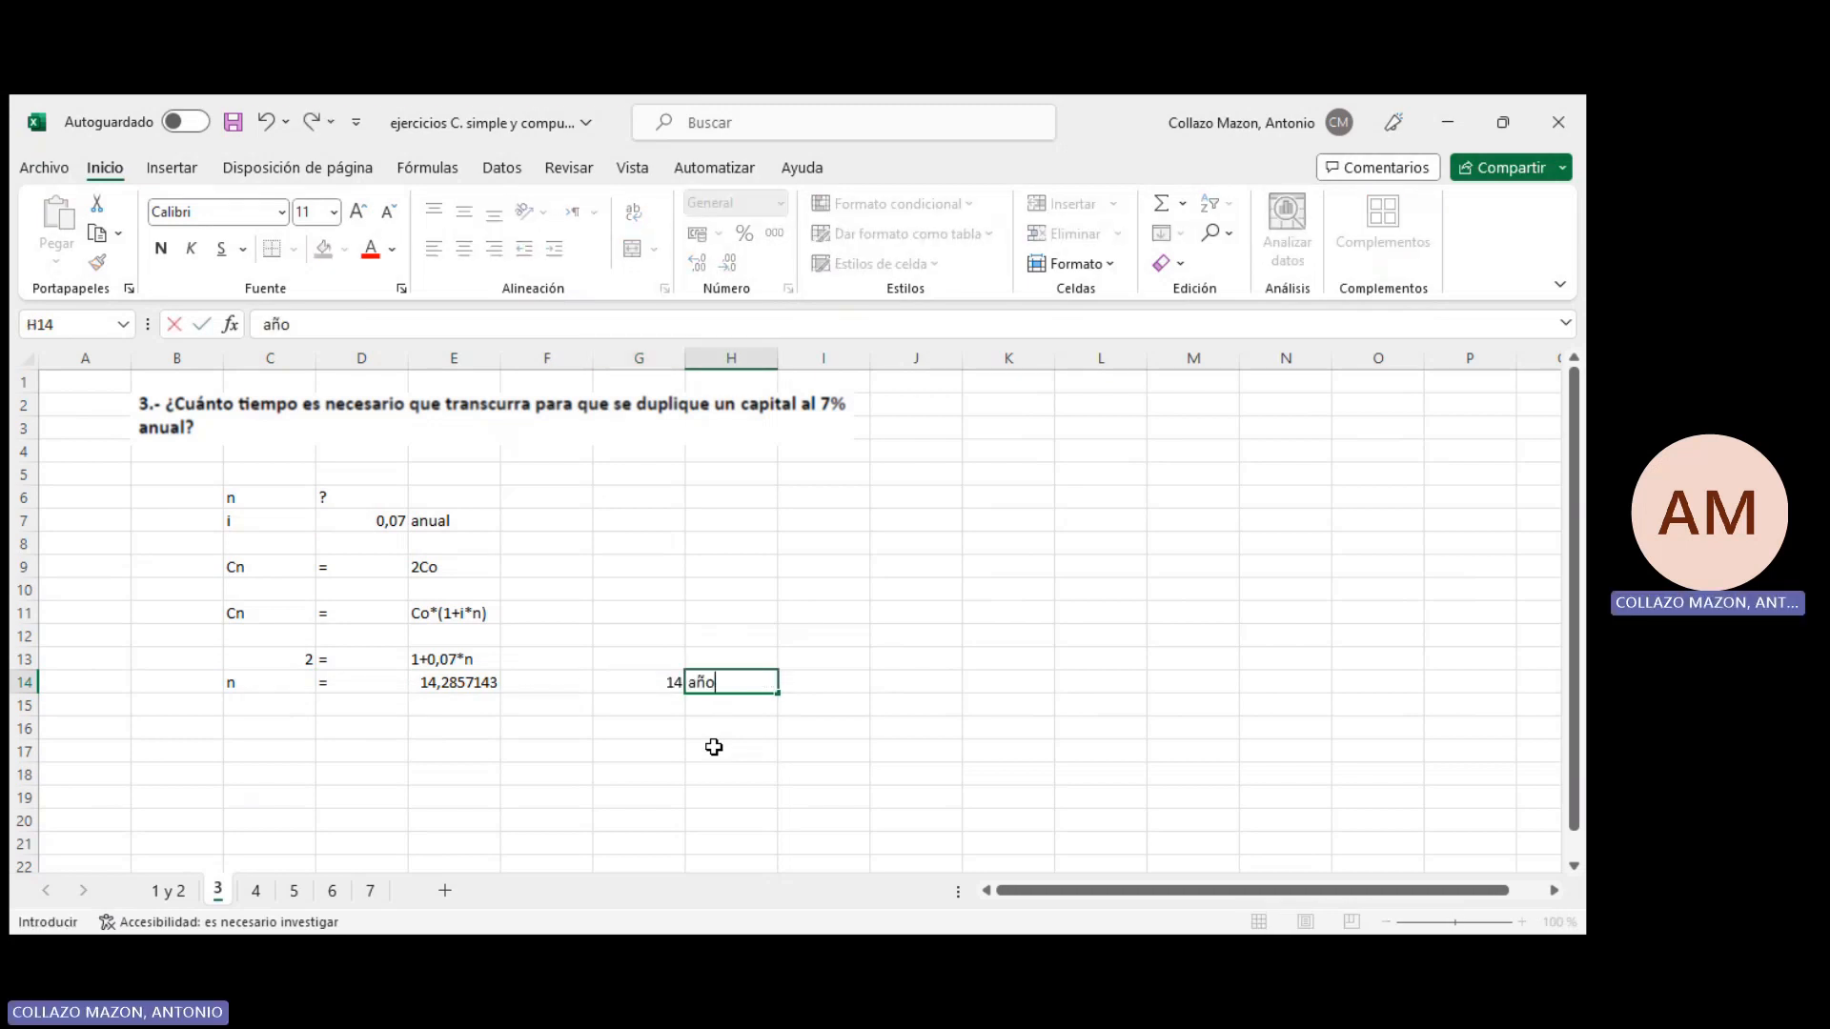
key("Return")
Enter (+E14-G14)*12 in E16 to express the fractional year in months
key("Left")
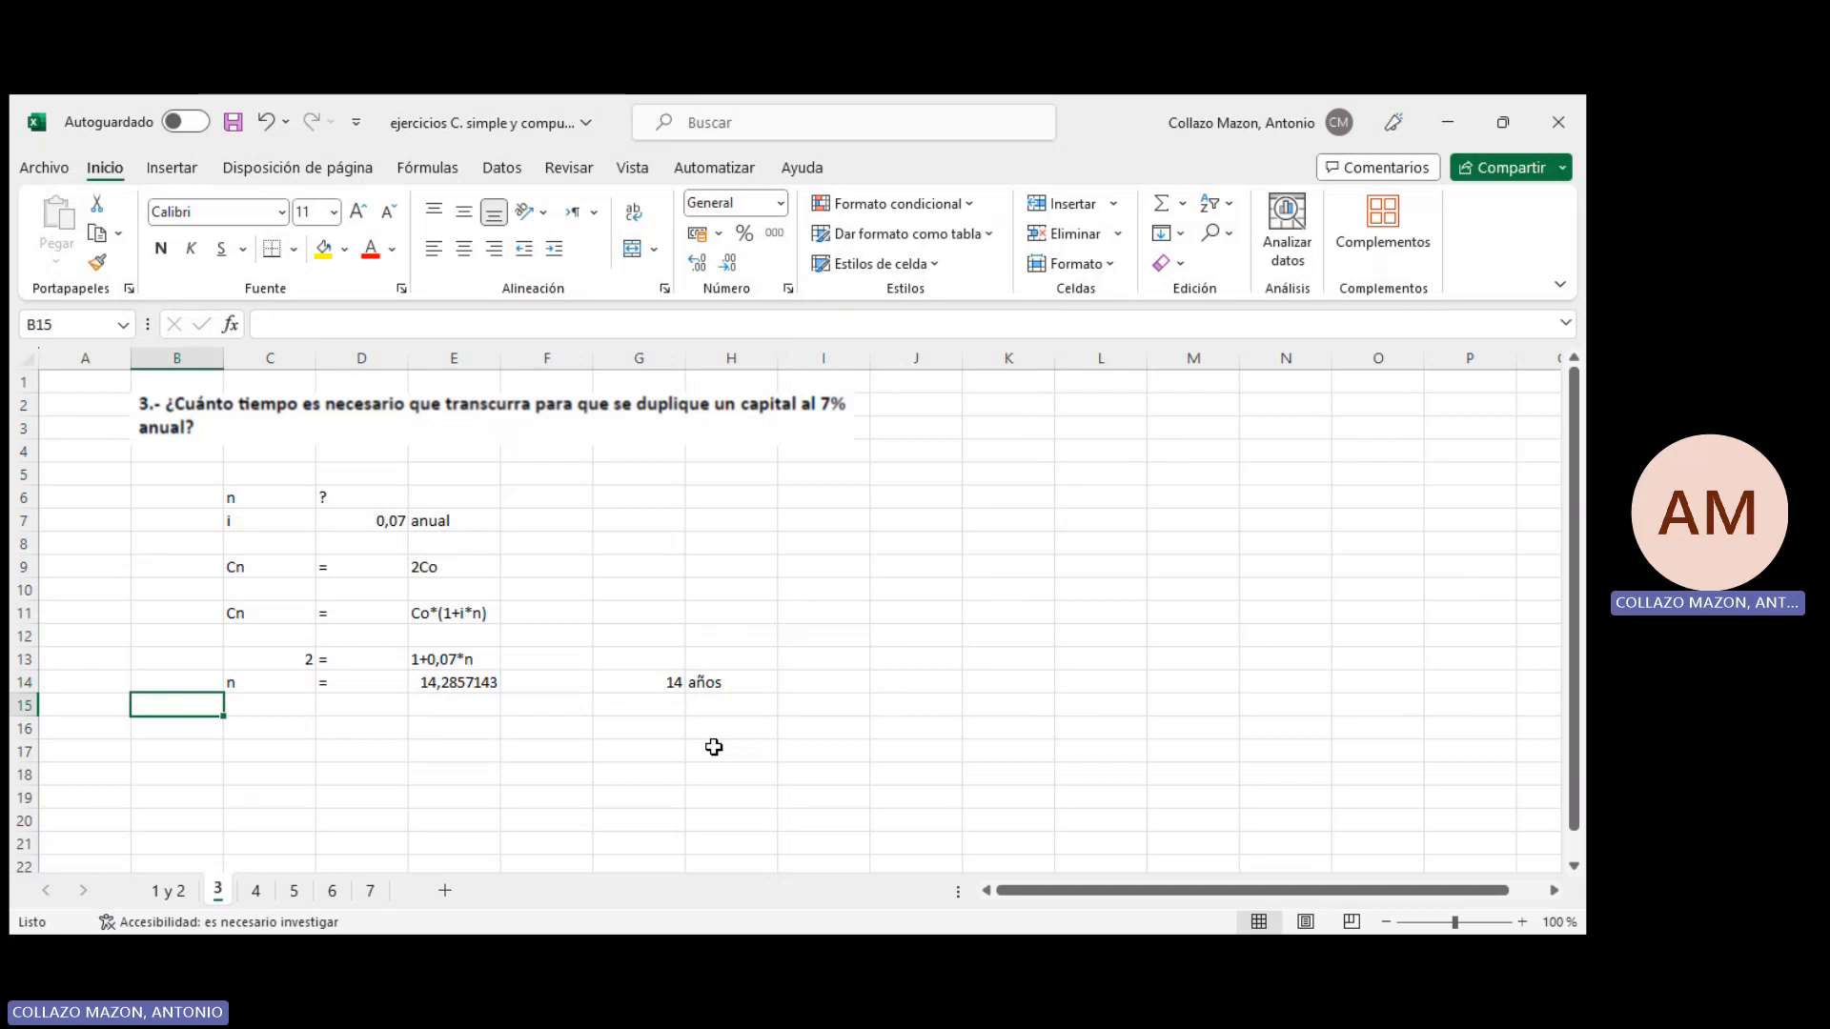
key("Down")
key("Right")
key("Right")
key("Right")
type("+")
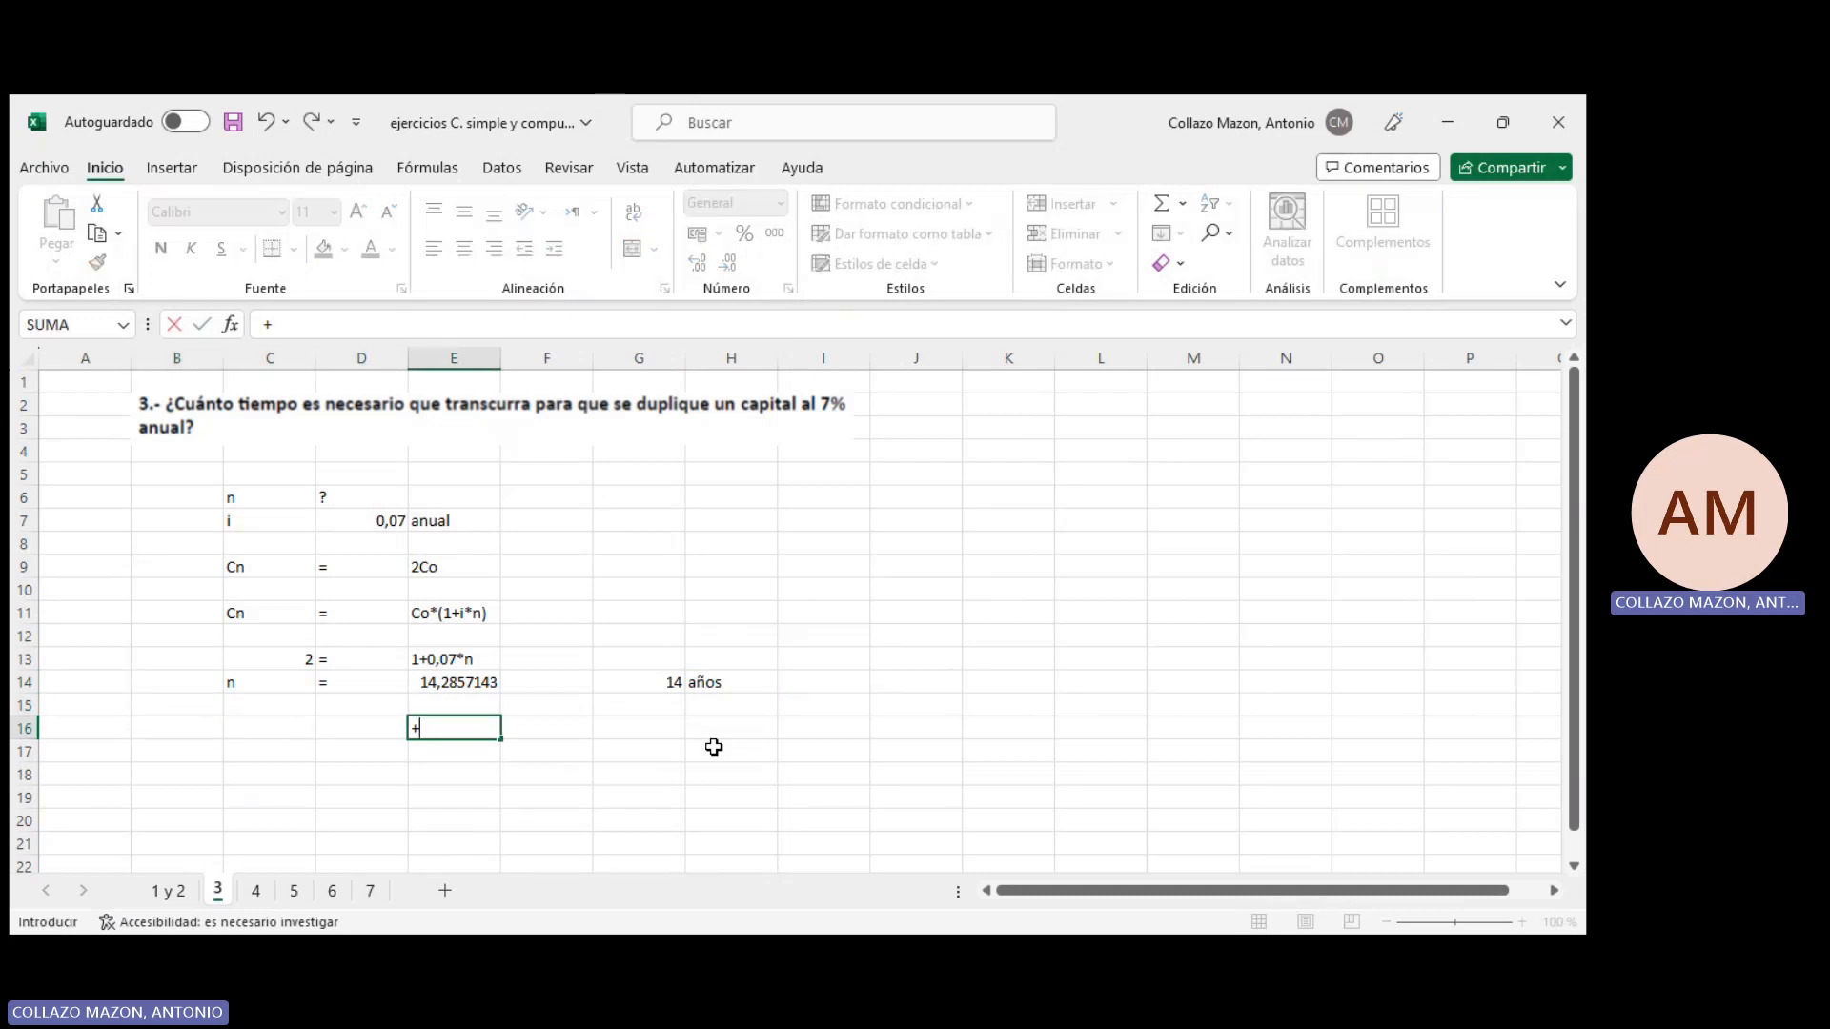
key("Up")
key("Up")
type("-")
key("Right")
key("Right")
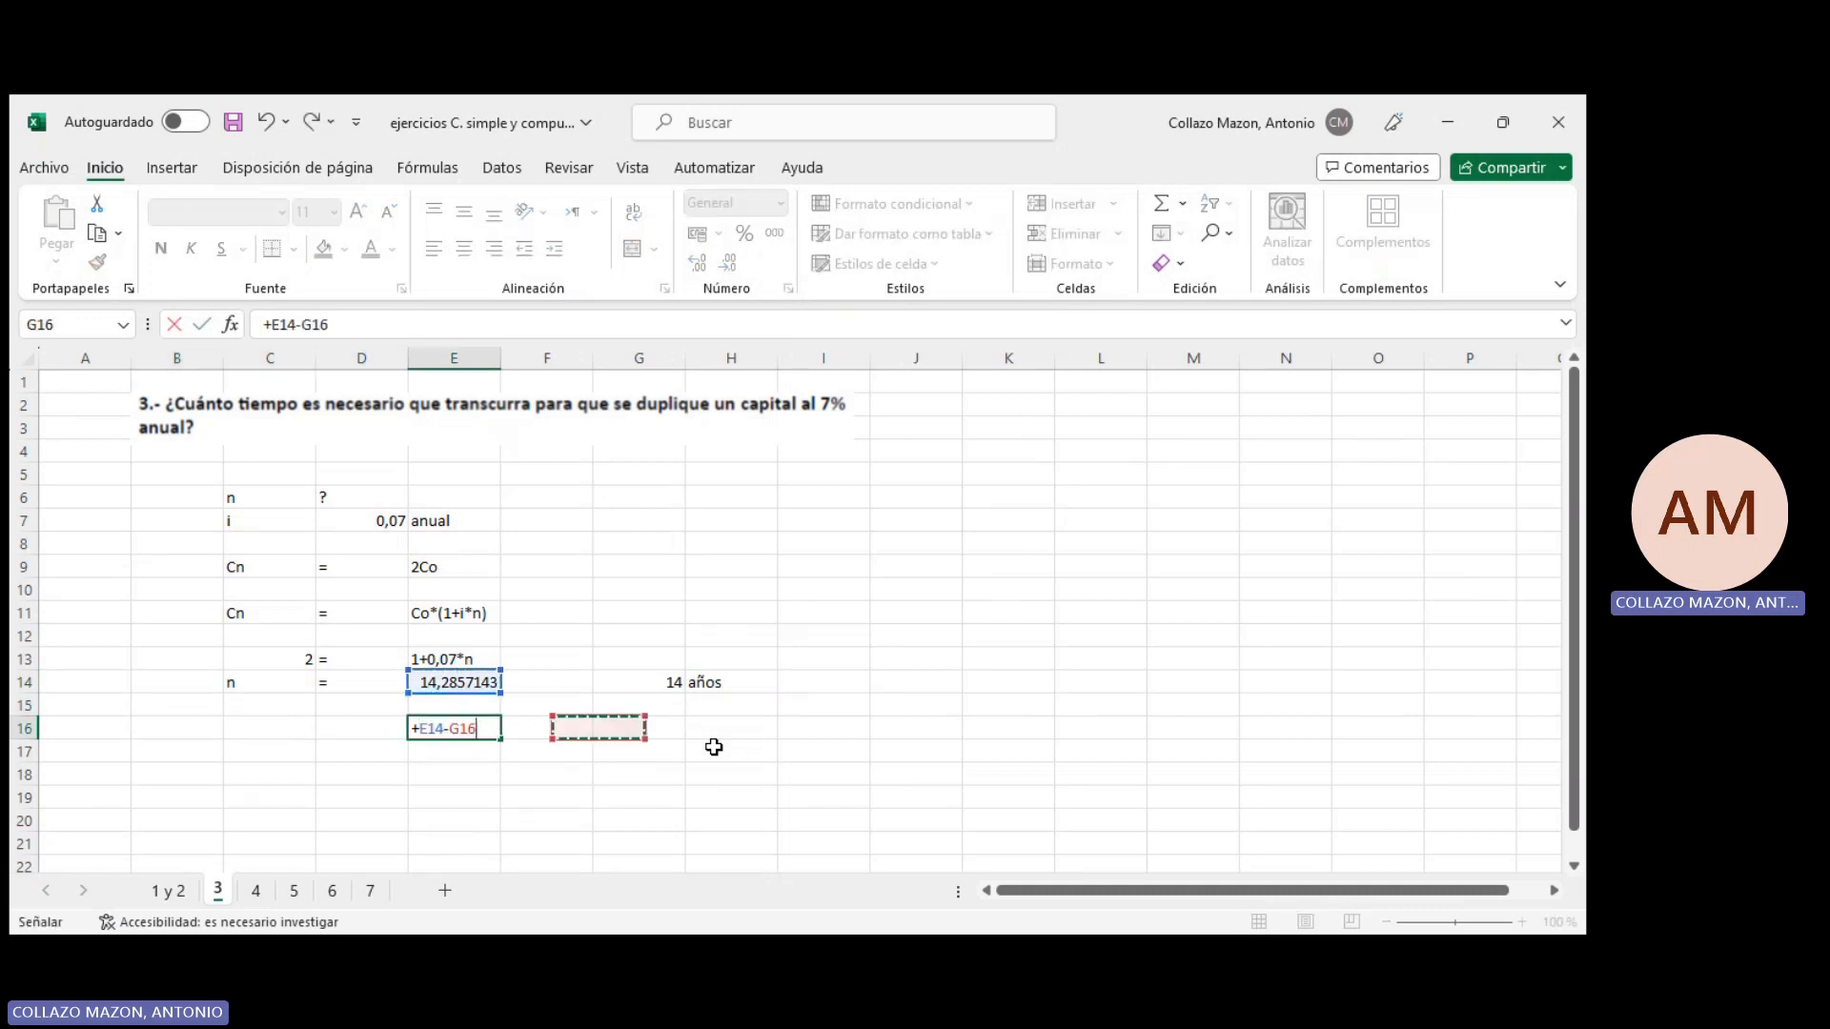
key("Up")
key("Up")
type(")")
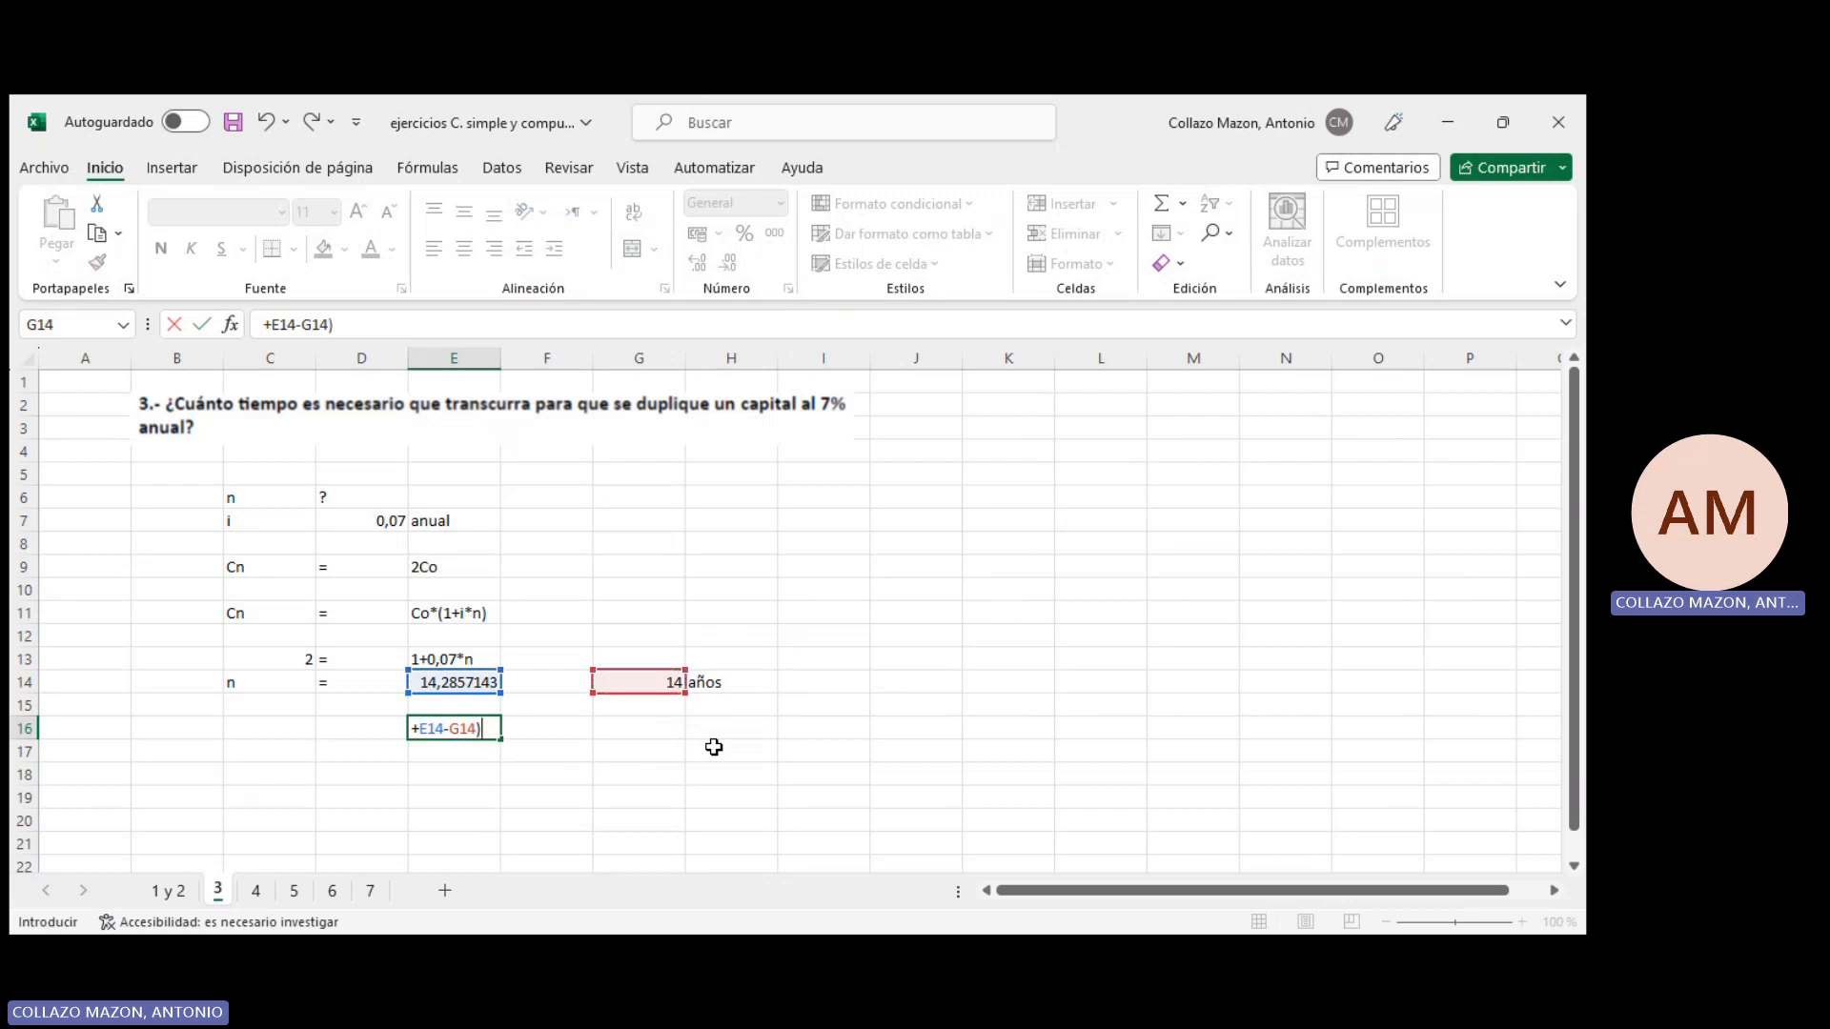
type("*12")
left_click(266, 326)
type("(")
key("Return")
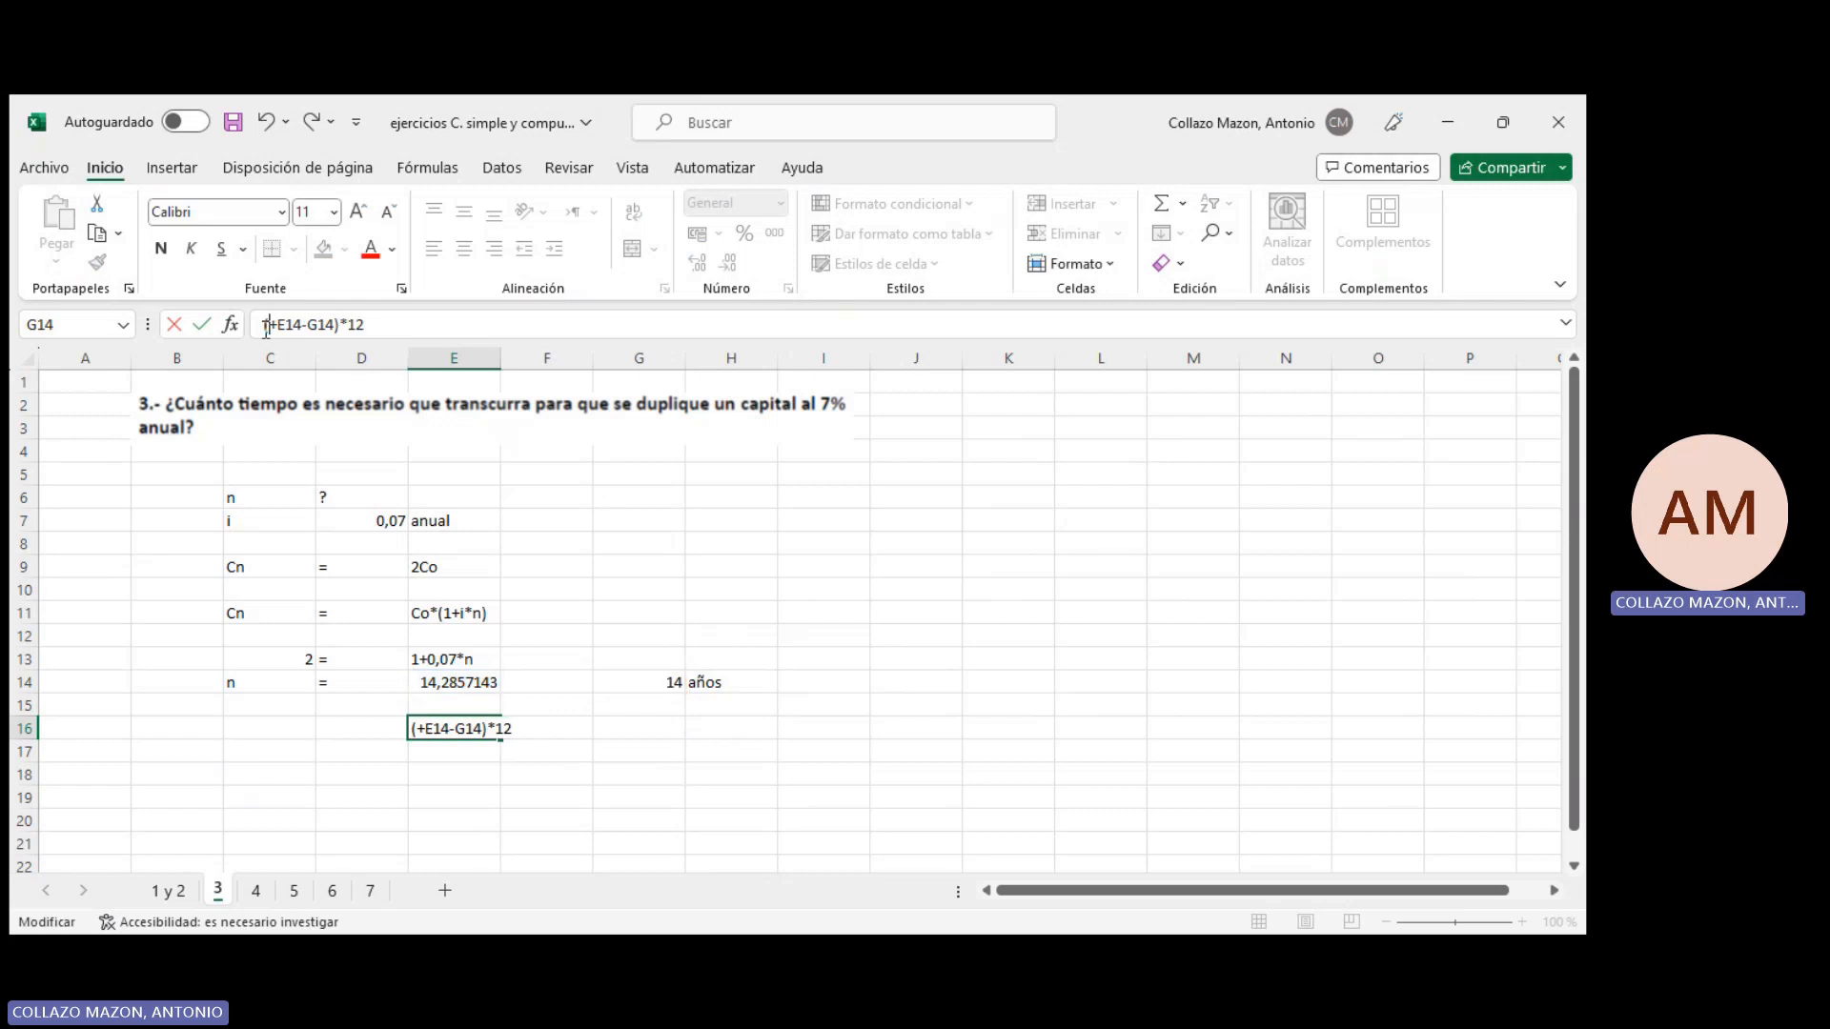
Convert the E16 entry into a working formula by putting = in front of the expression
key("Up")
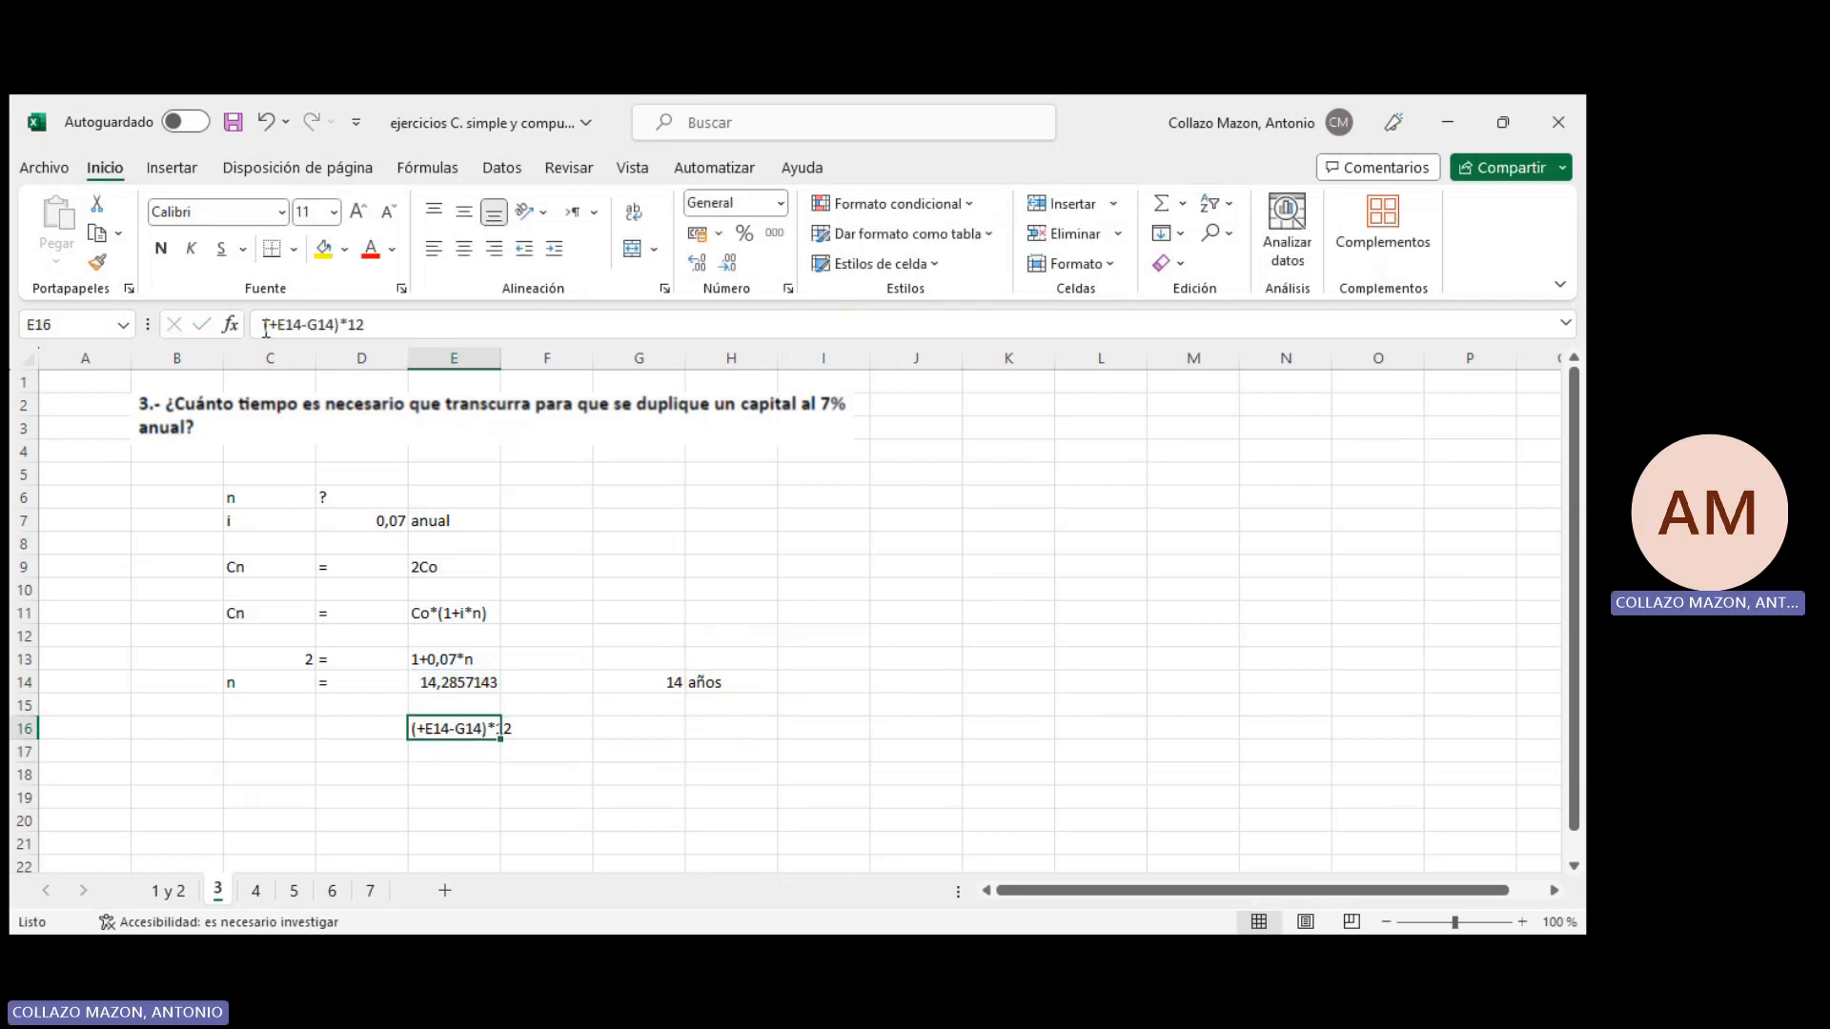
left_click(266, 326)
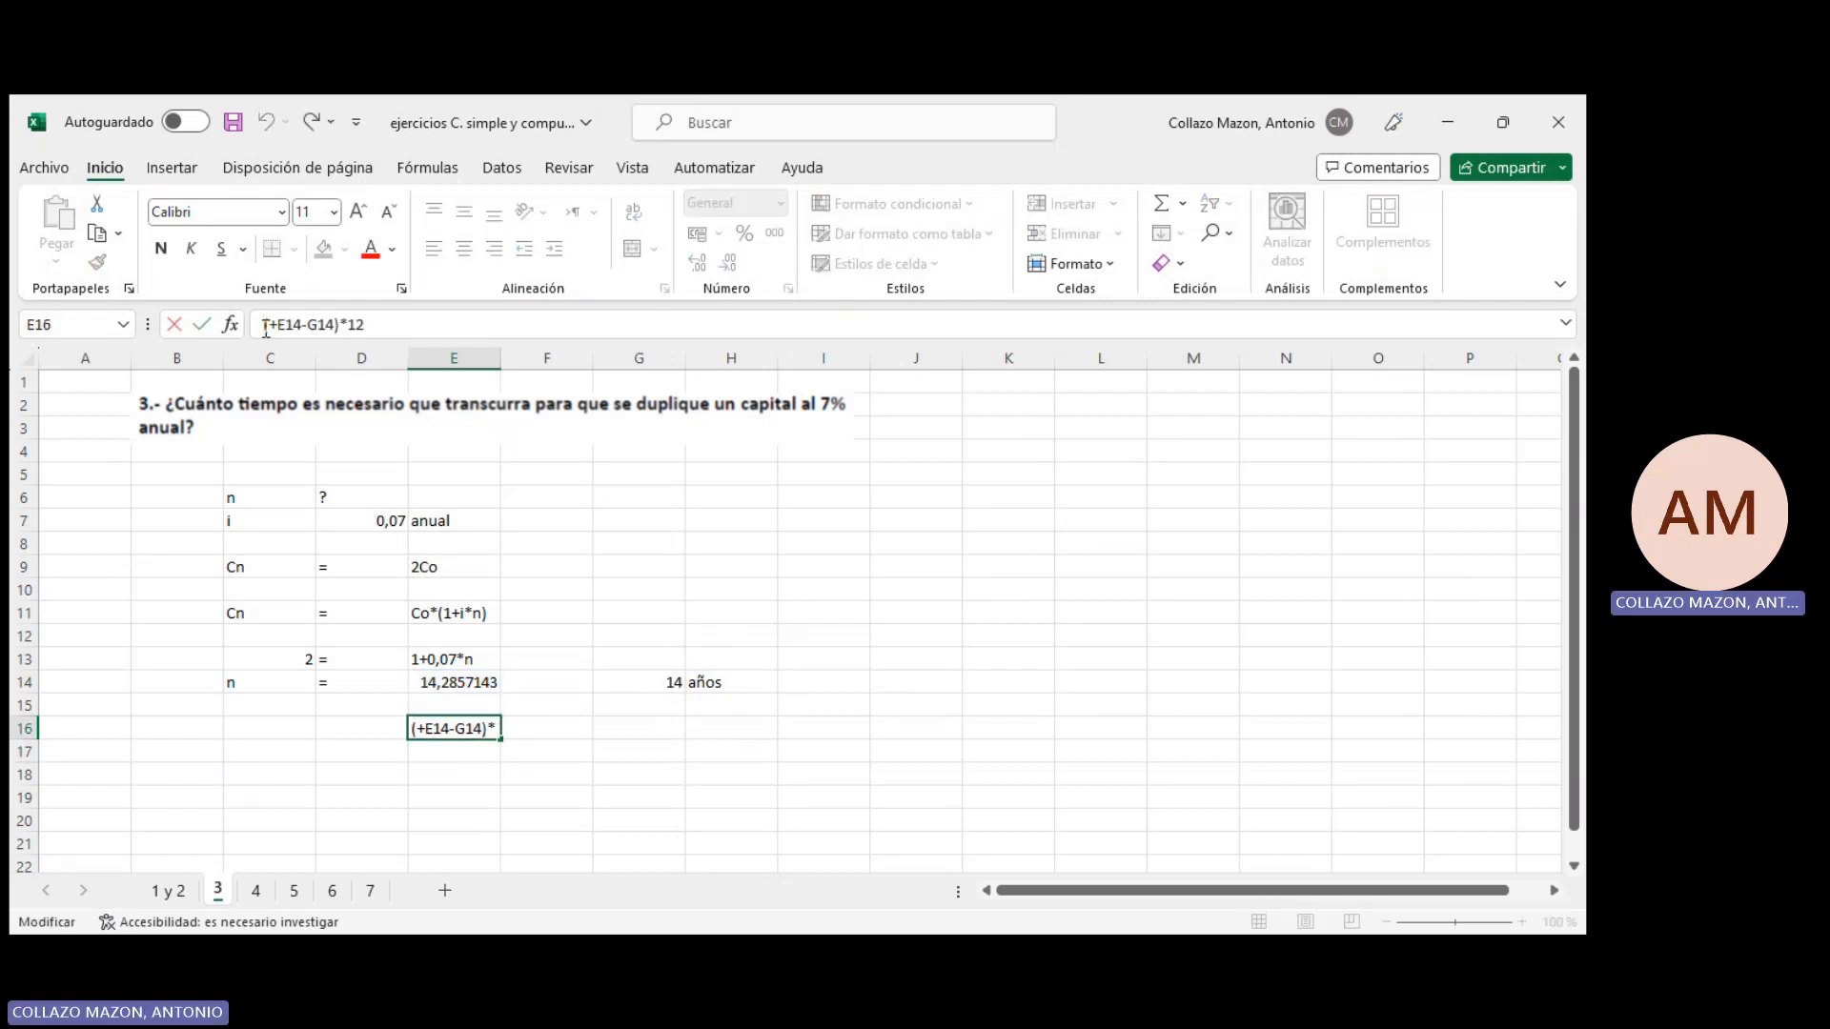
type("=")
key("Return")
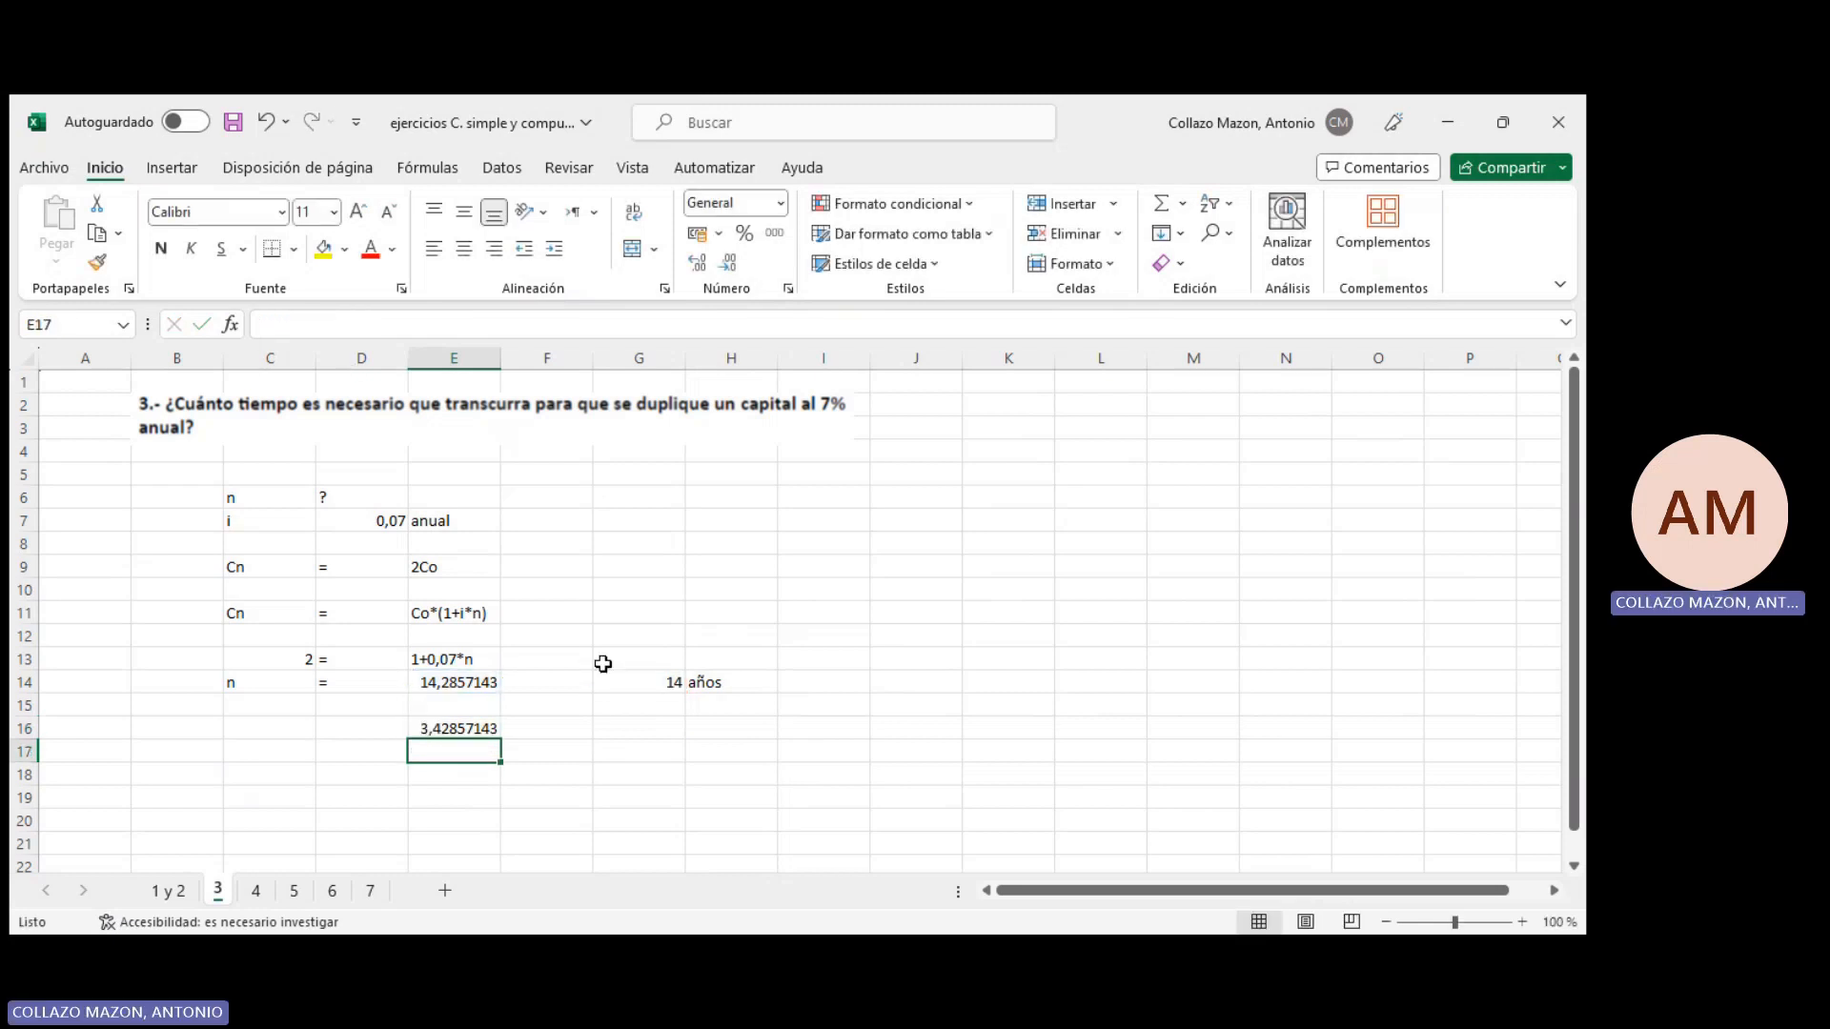
Enter the whole months of the term in row 16: 3 in G16 and meses in H16
left_click(617, 736)
type("3")
key("Tab")
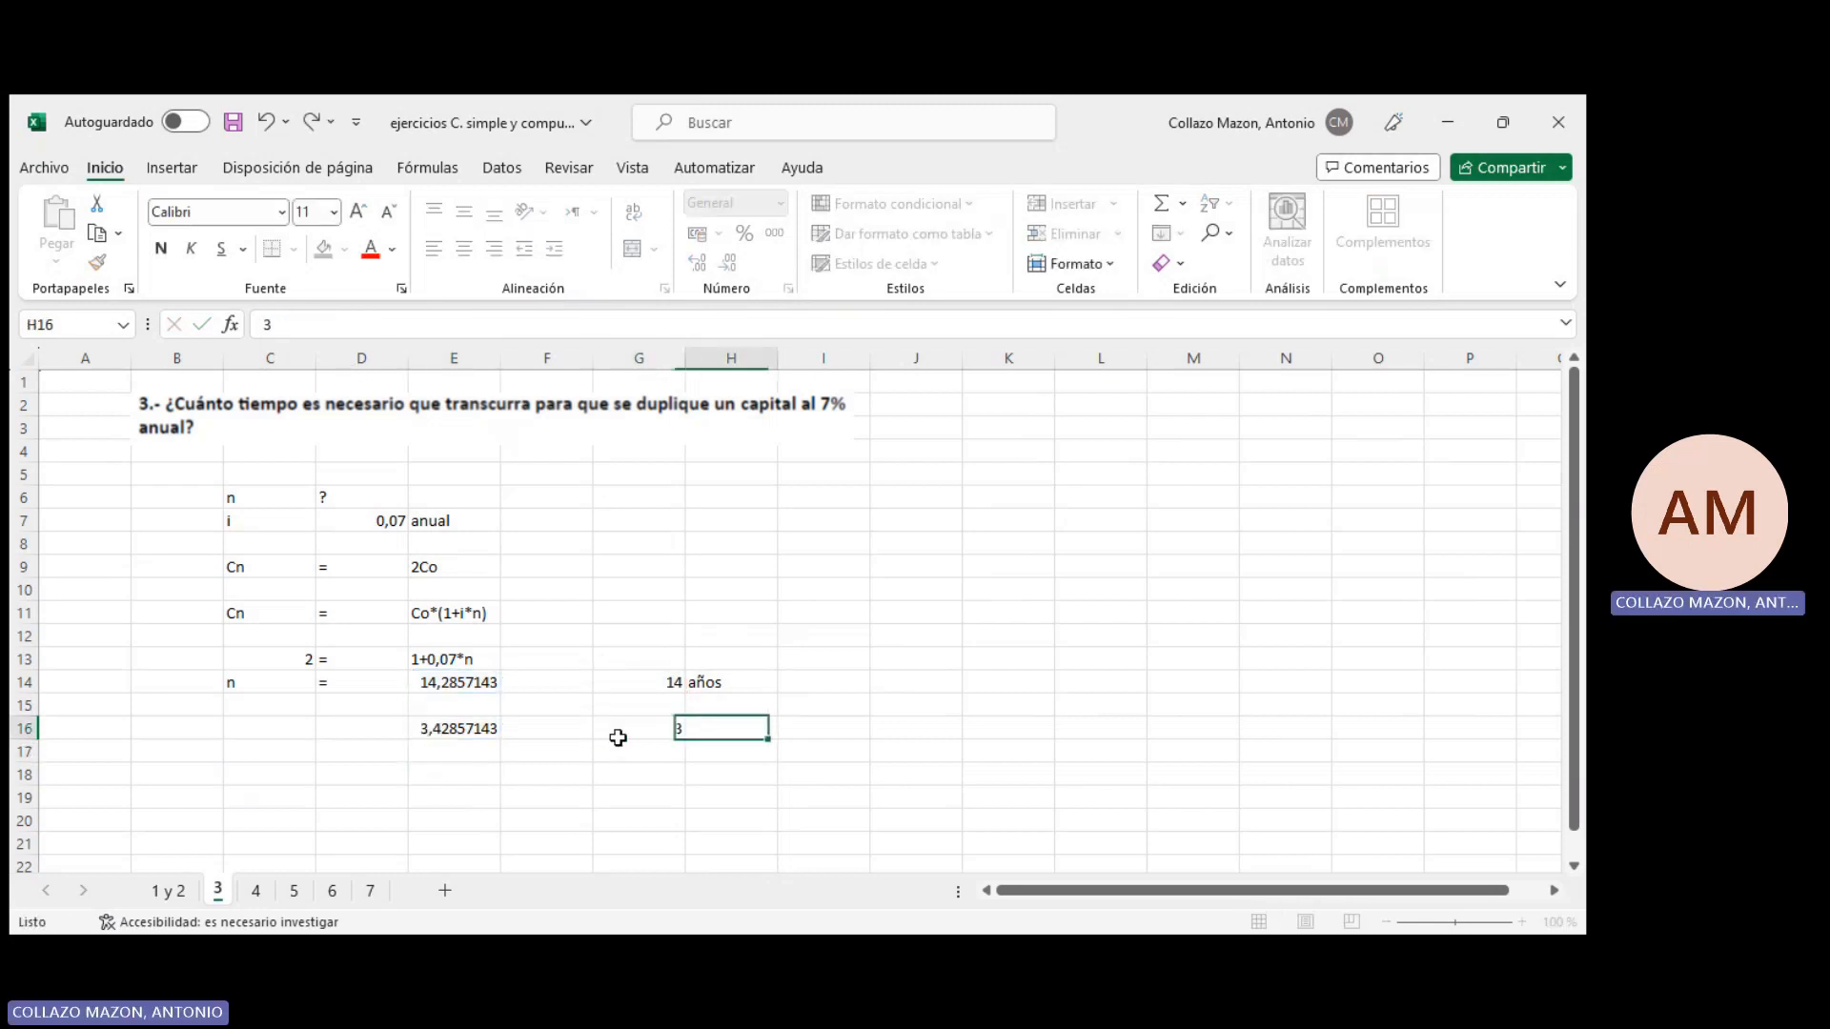
type("meses")
key("Return")
Enter =(E16-G16)*30 in E18 to convert the fractional month to days
key("Return")
key("Left")
key("Left")
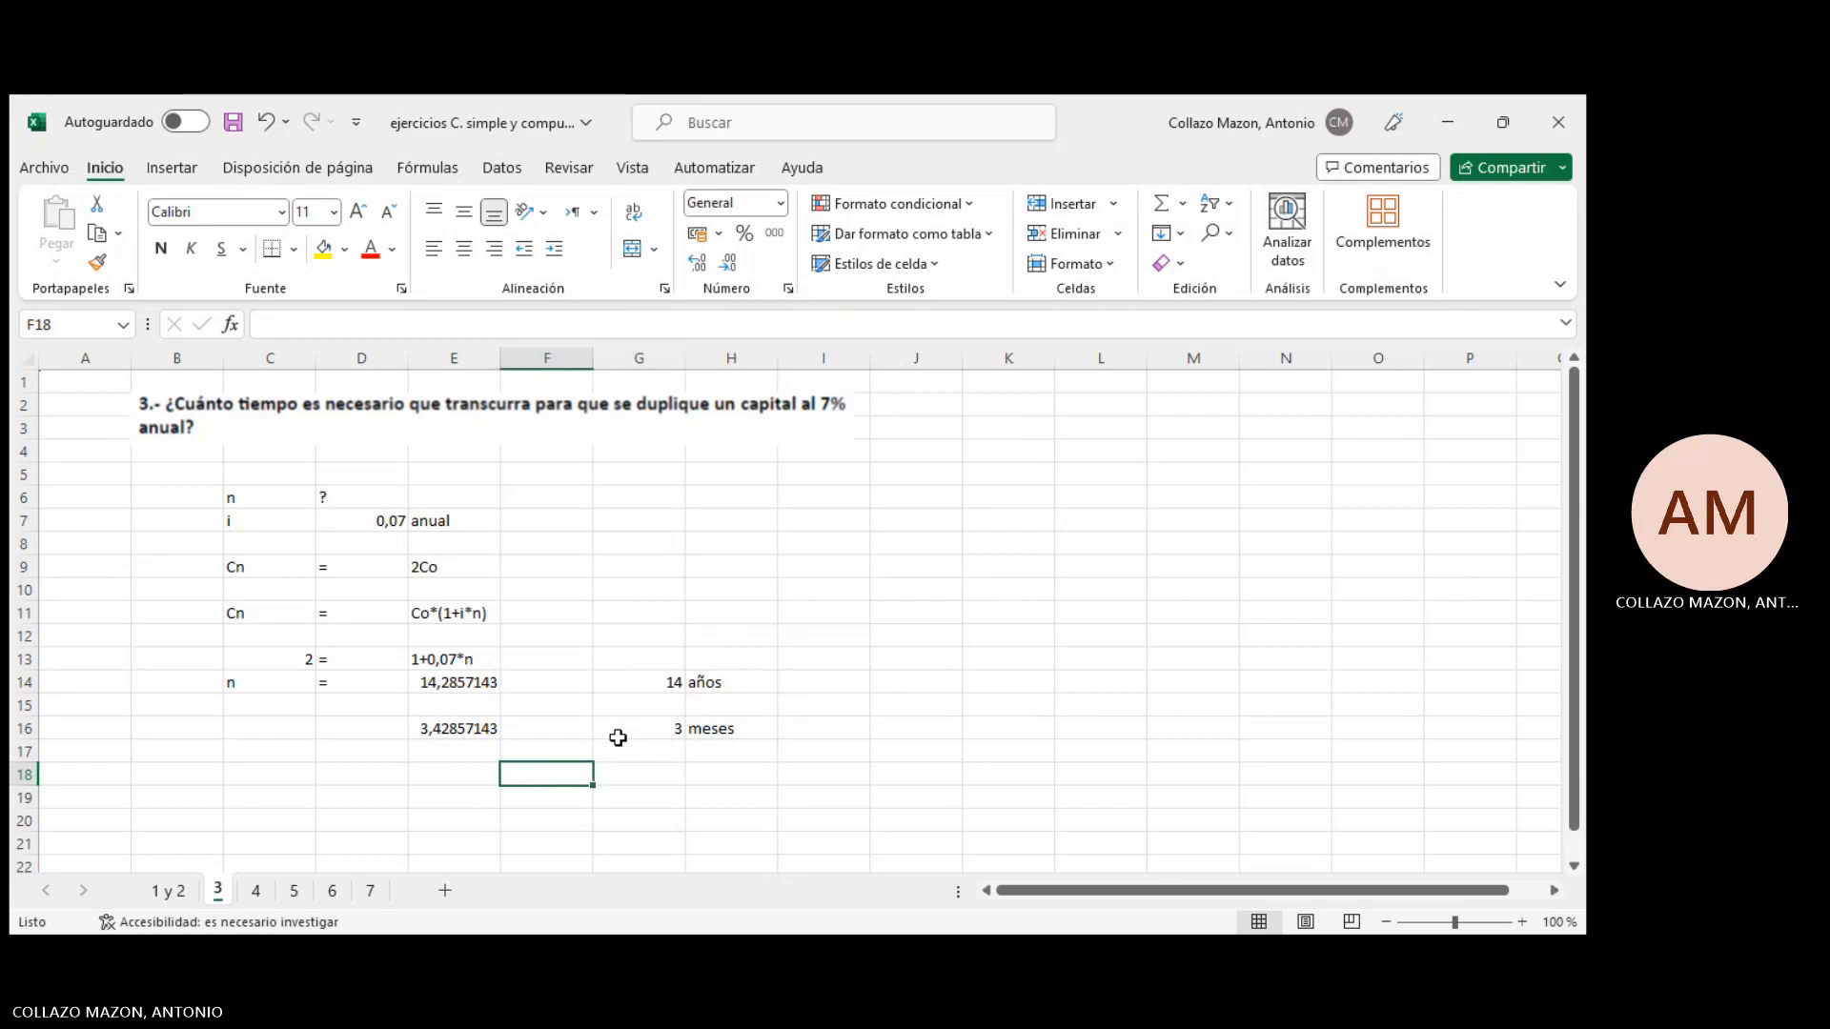
type("=(")
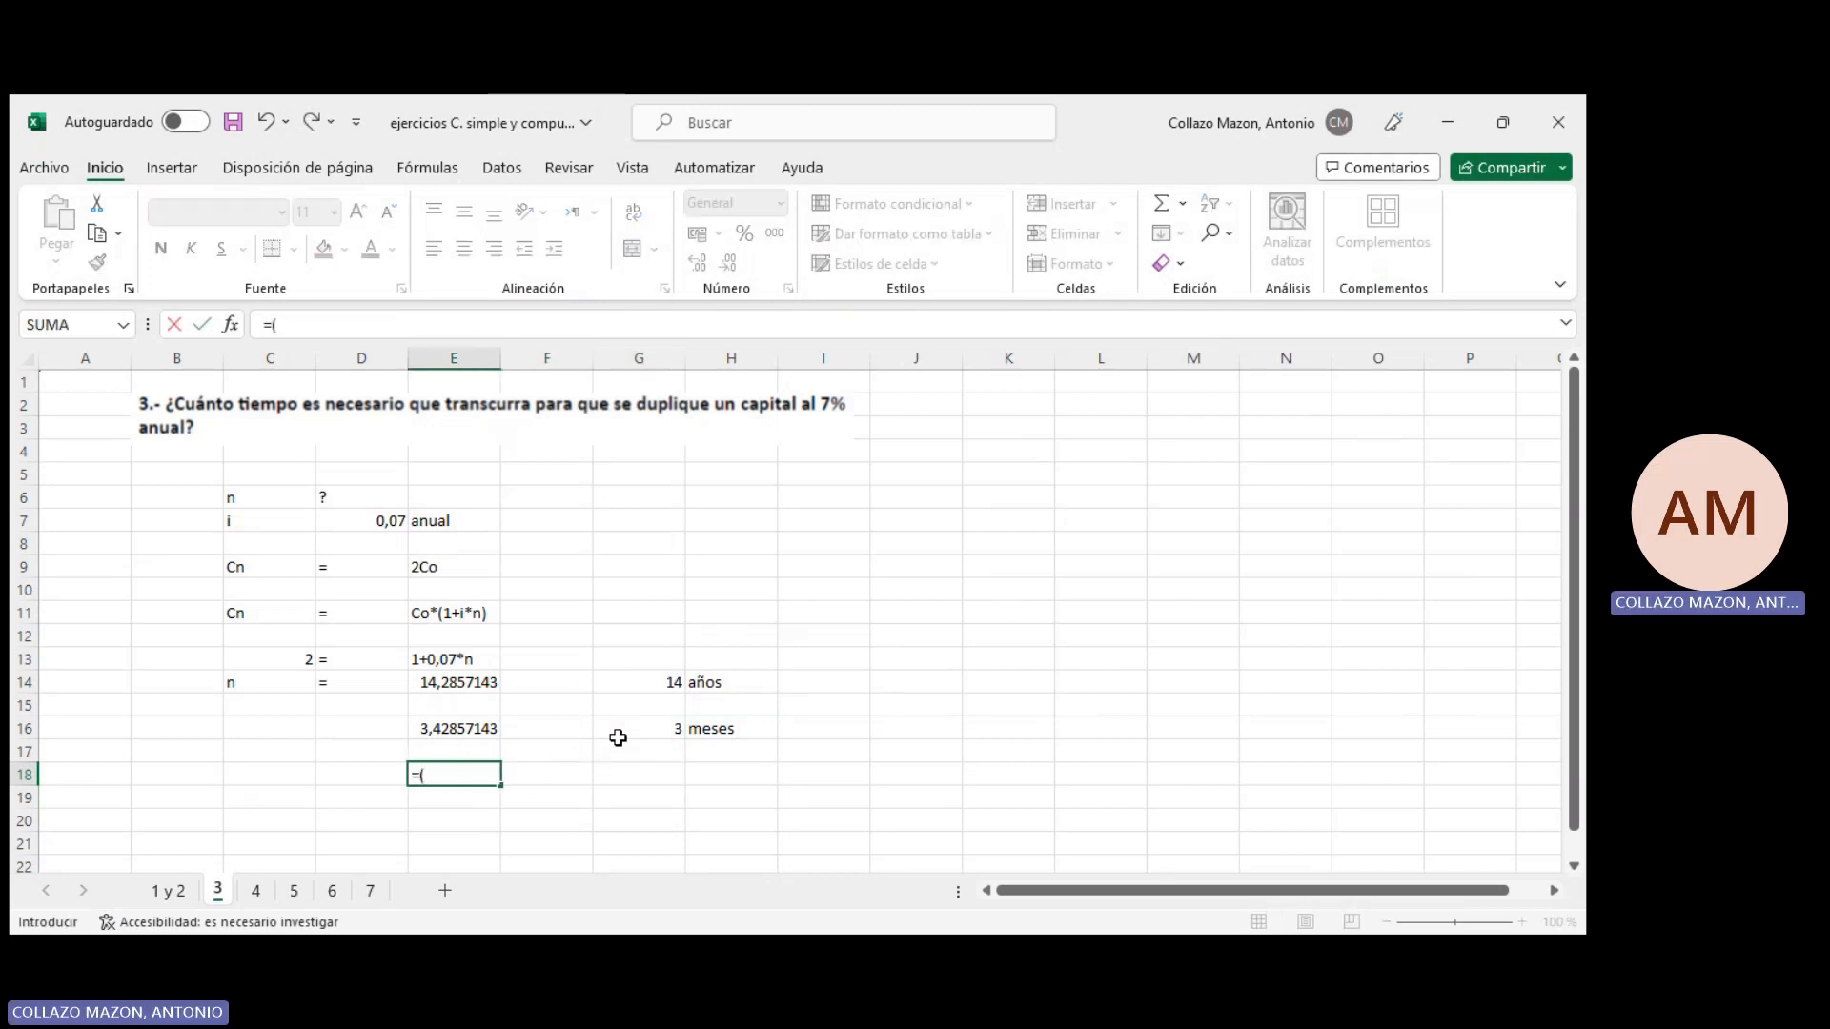
key("Up")
key("Up")
type("-")
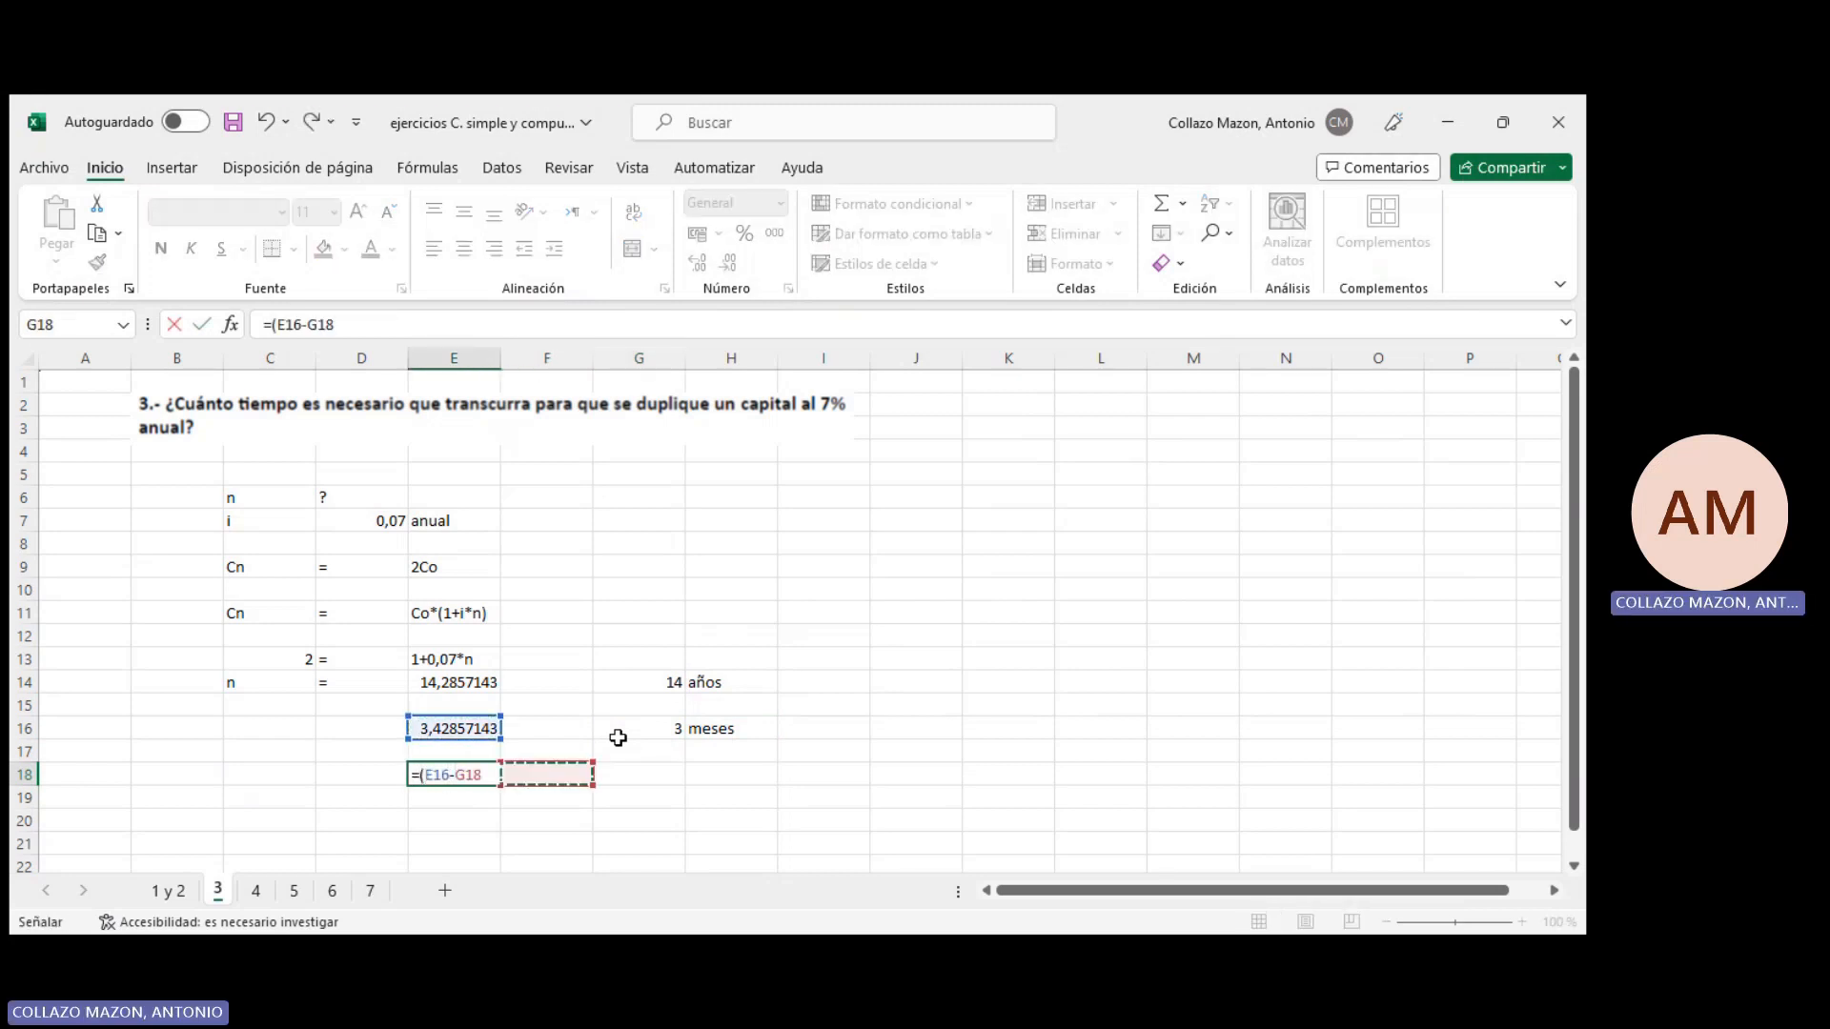
left_click(618, 737)
type(")")
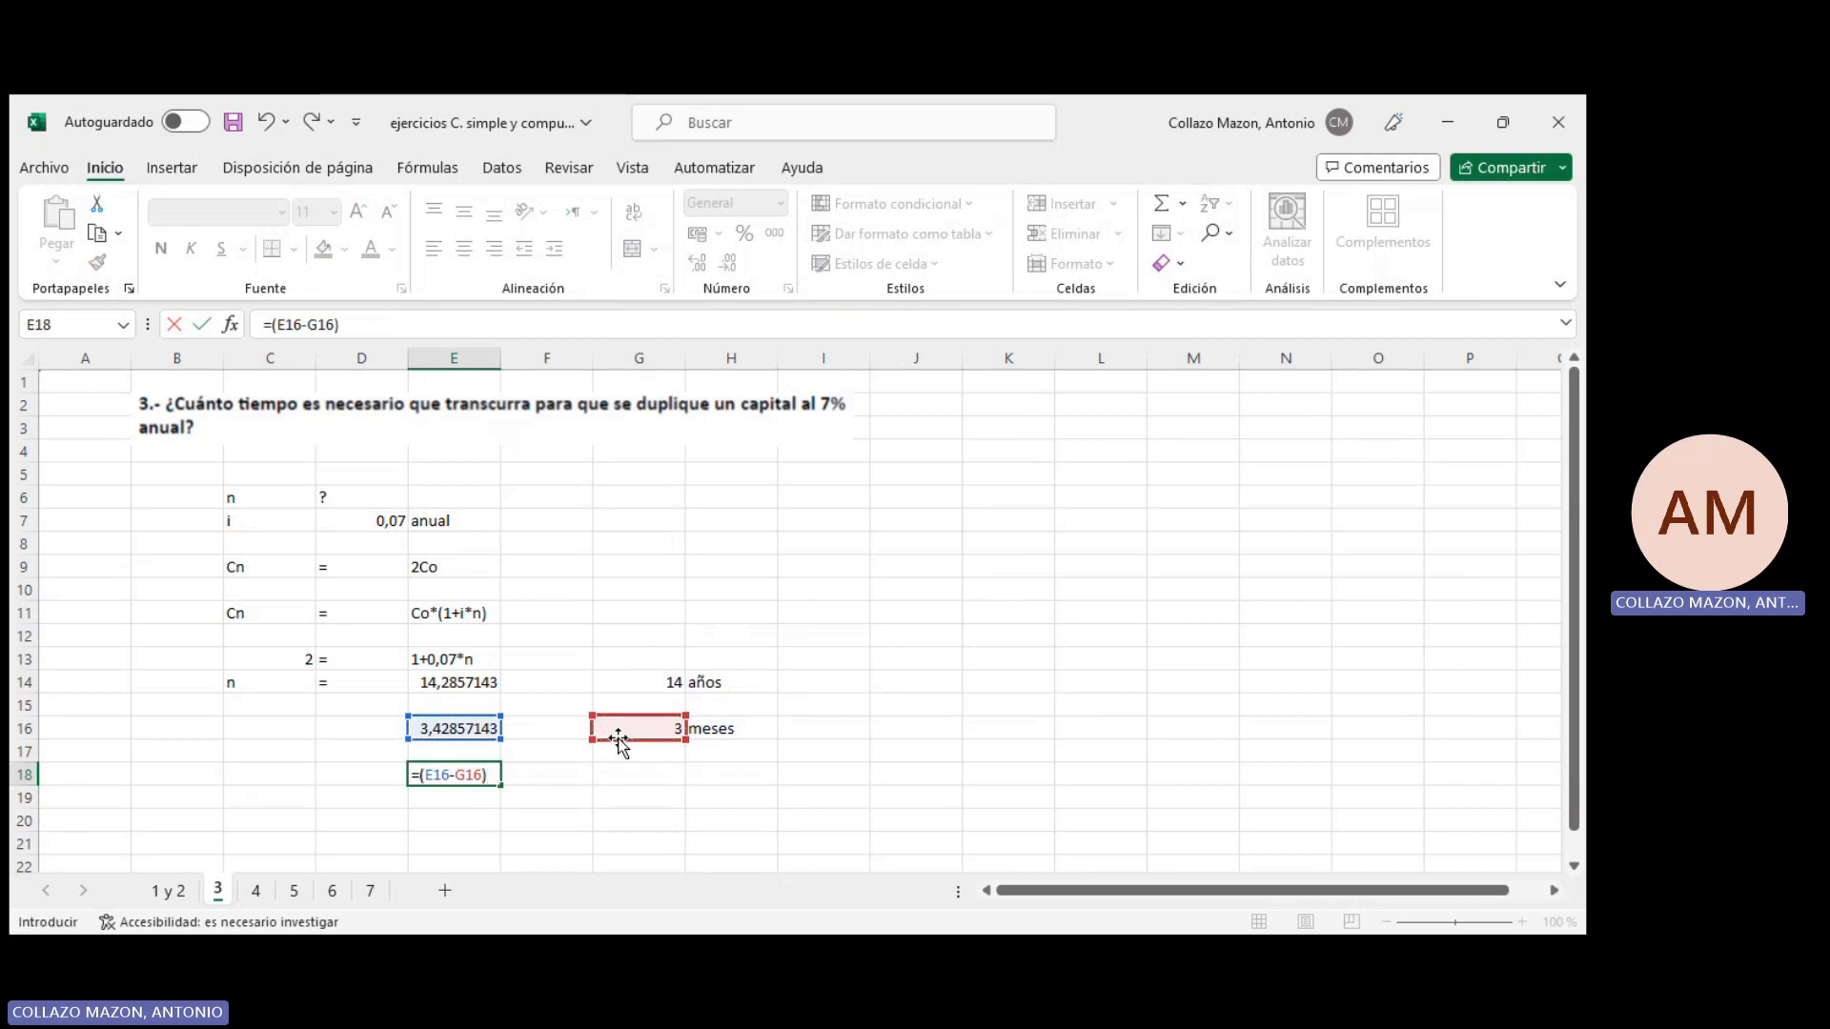
type("*30")
key("Return")
Enter the whole days of the term in row 18: 12 in G18 and dias in H18
key("Right")
key("Right")
key("Up")
type("12")
key("Right")
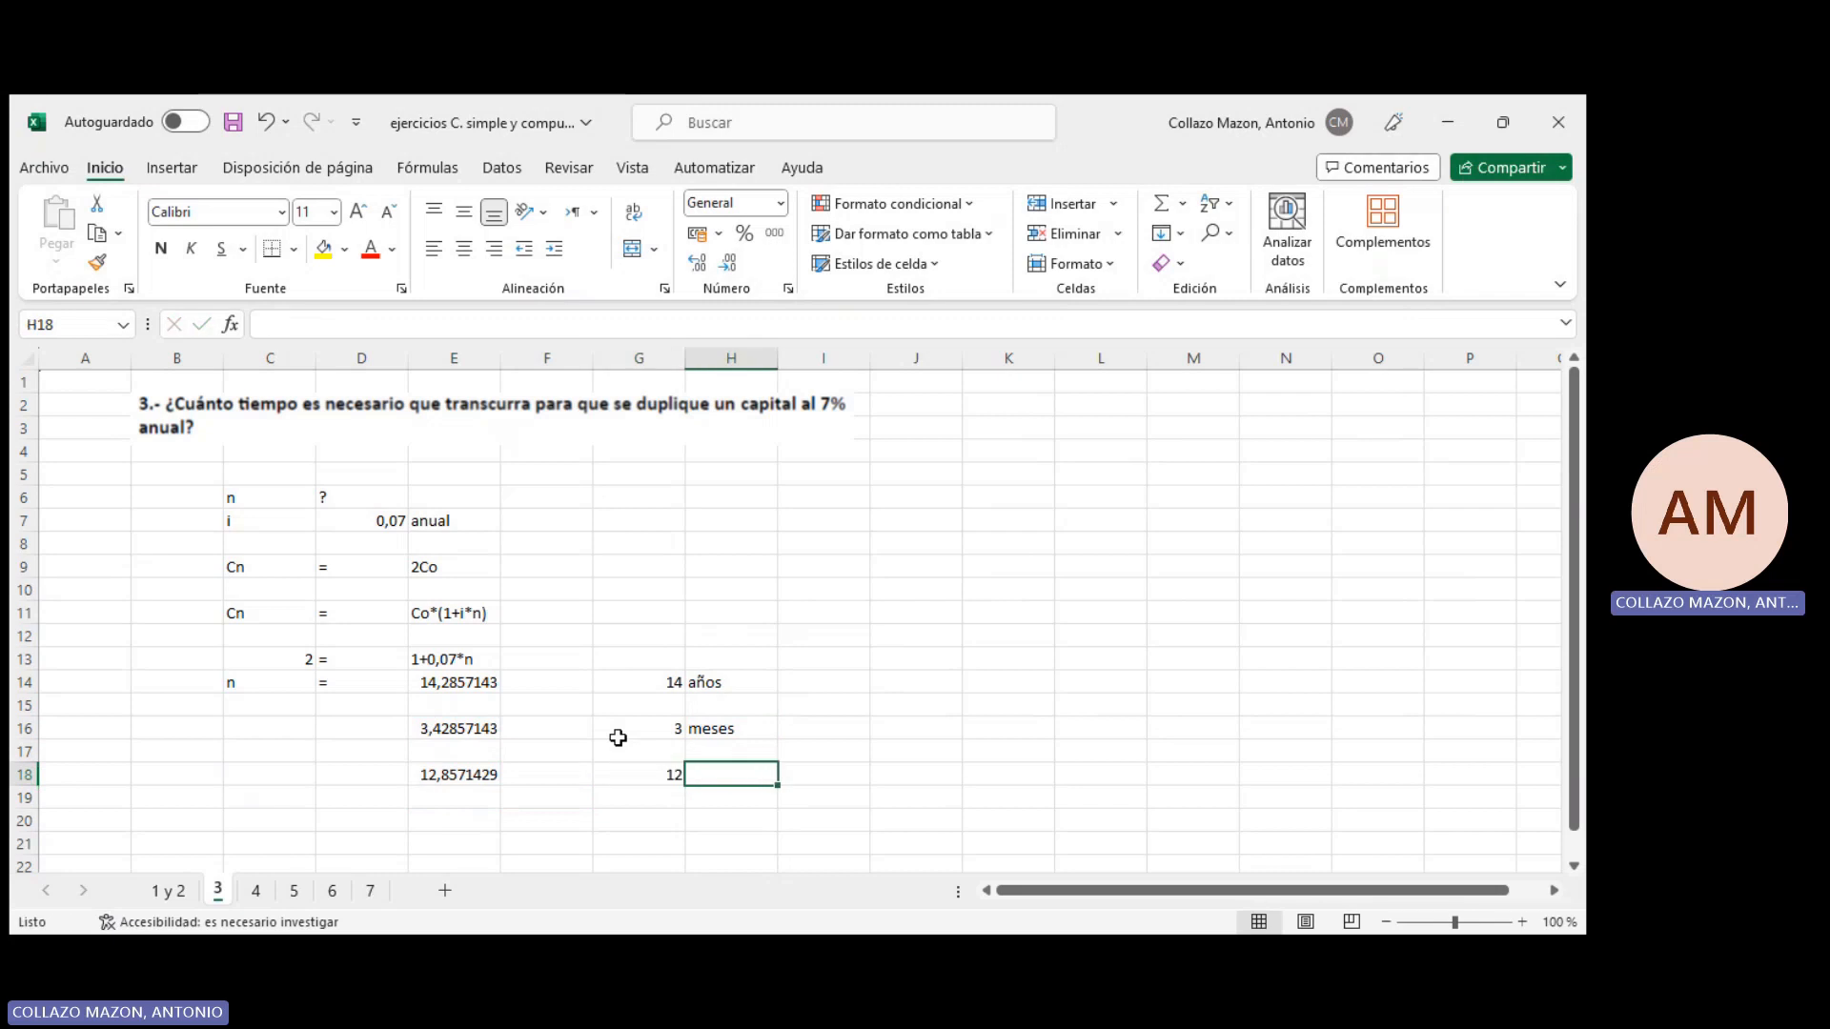
type("días")
key("Return")
Center the years, months and days results in G14:H18 and make them bold
left_click_drag(633, 683, 713, 781)
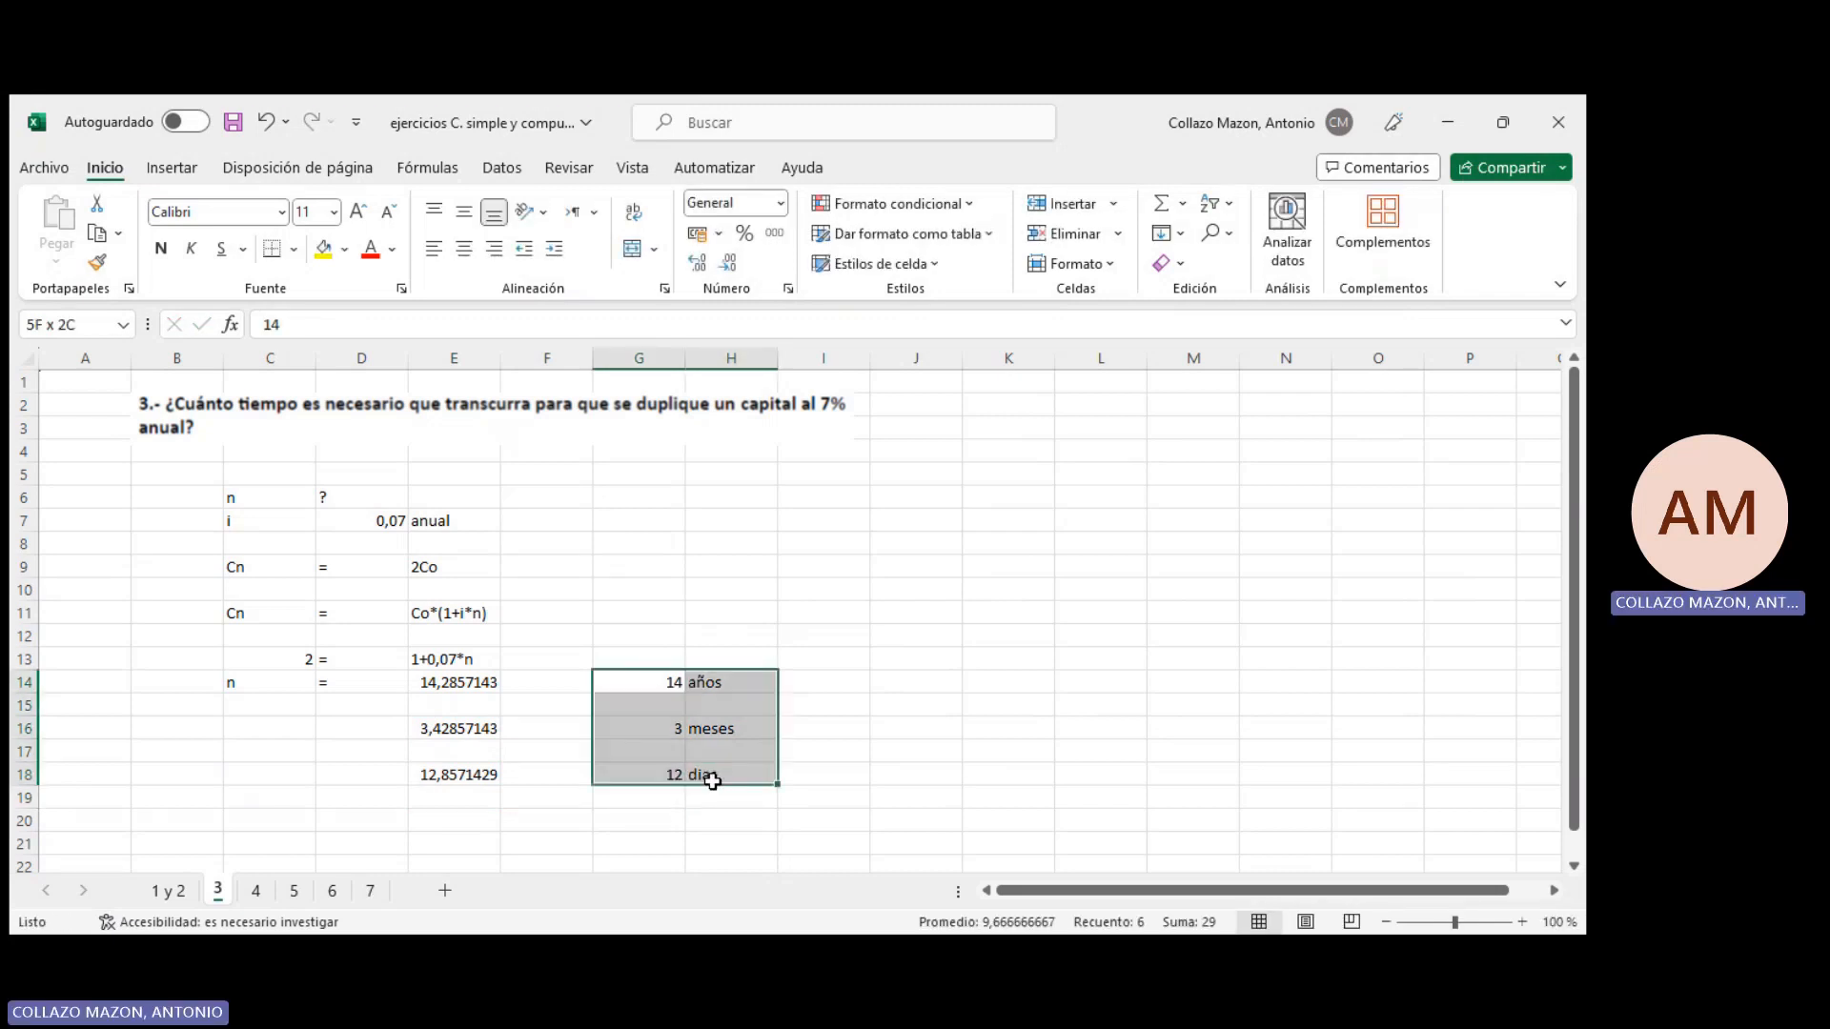
left_click(464, 249)
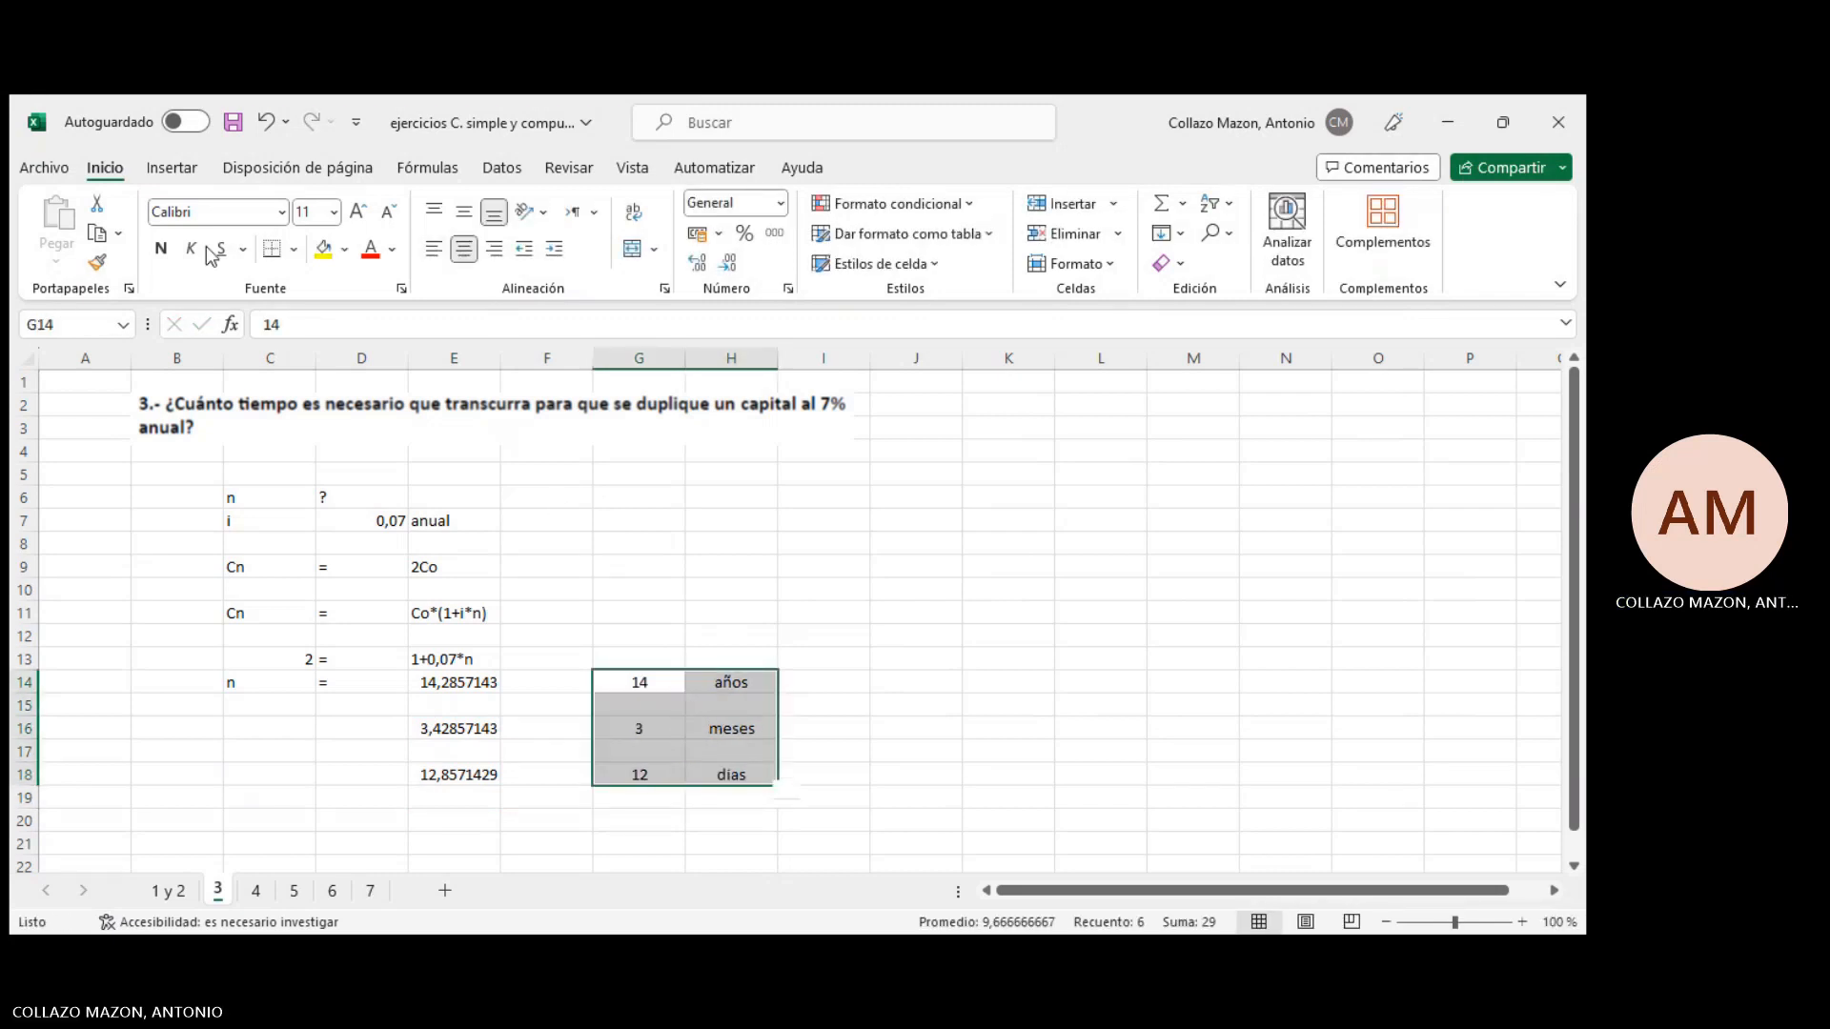
left_click(160, 249)
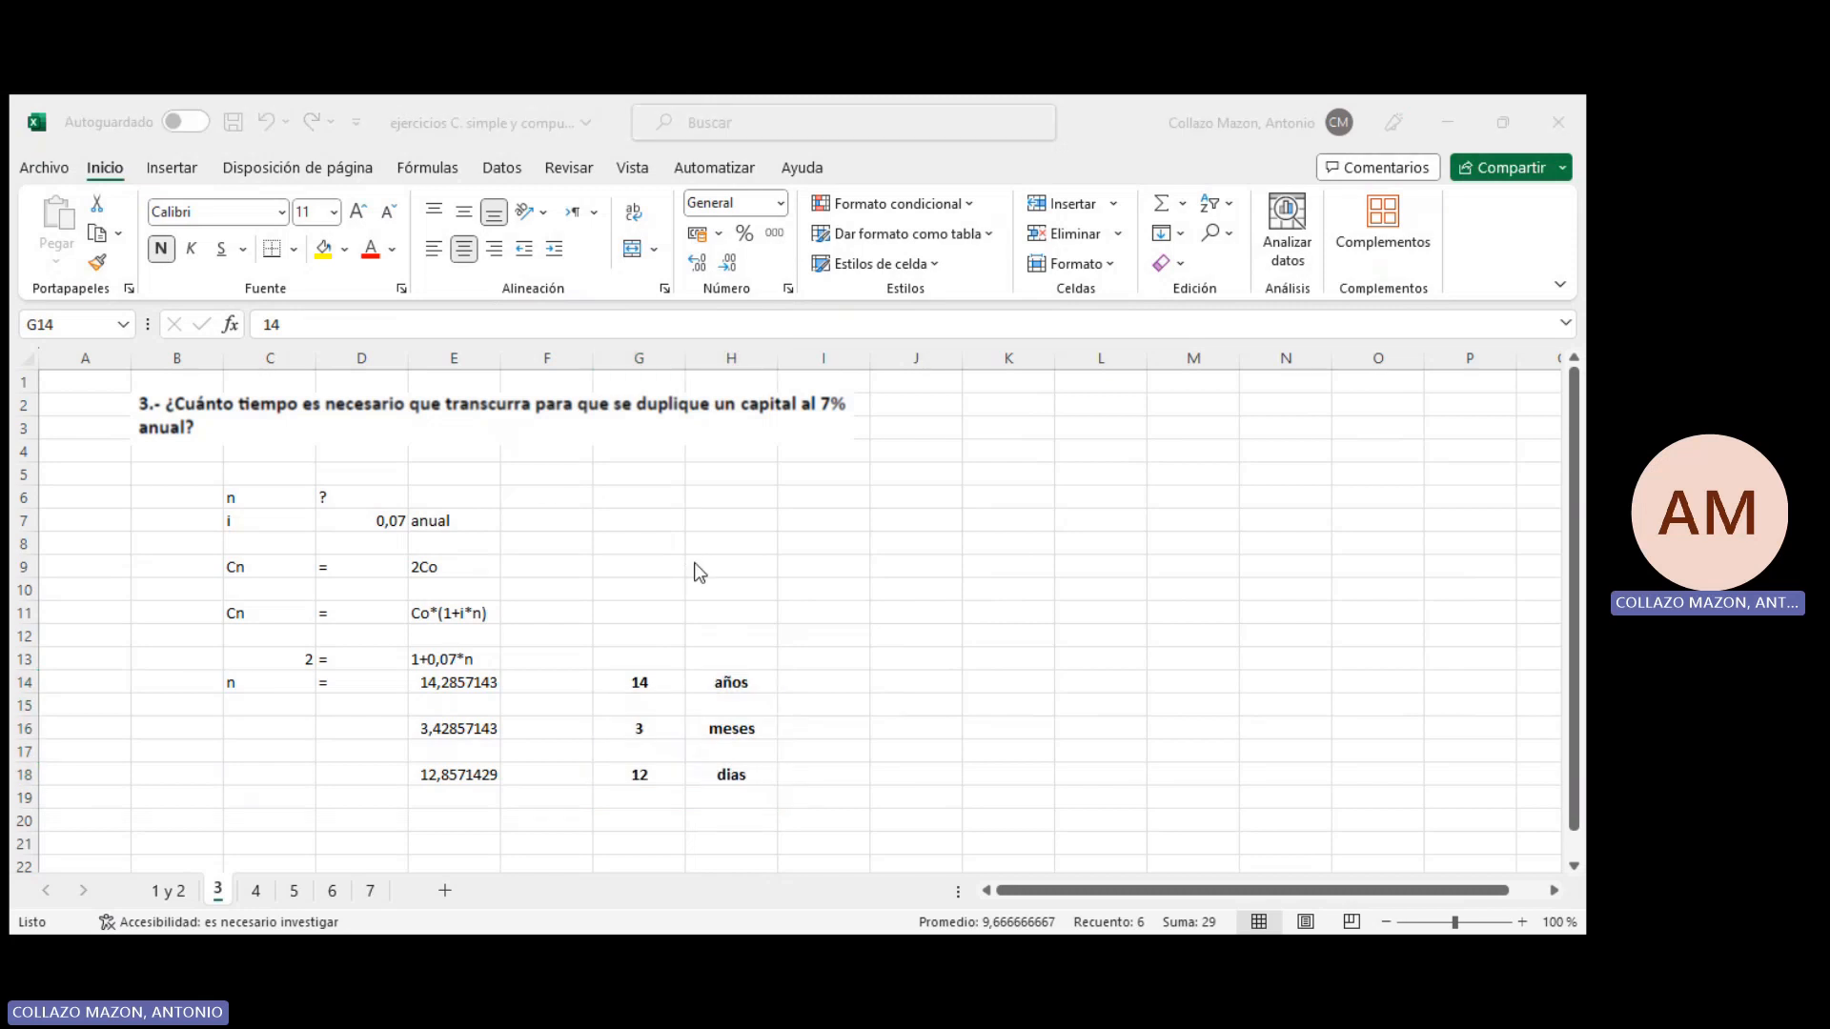
left_click(839, 705)
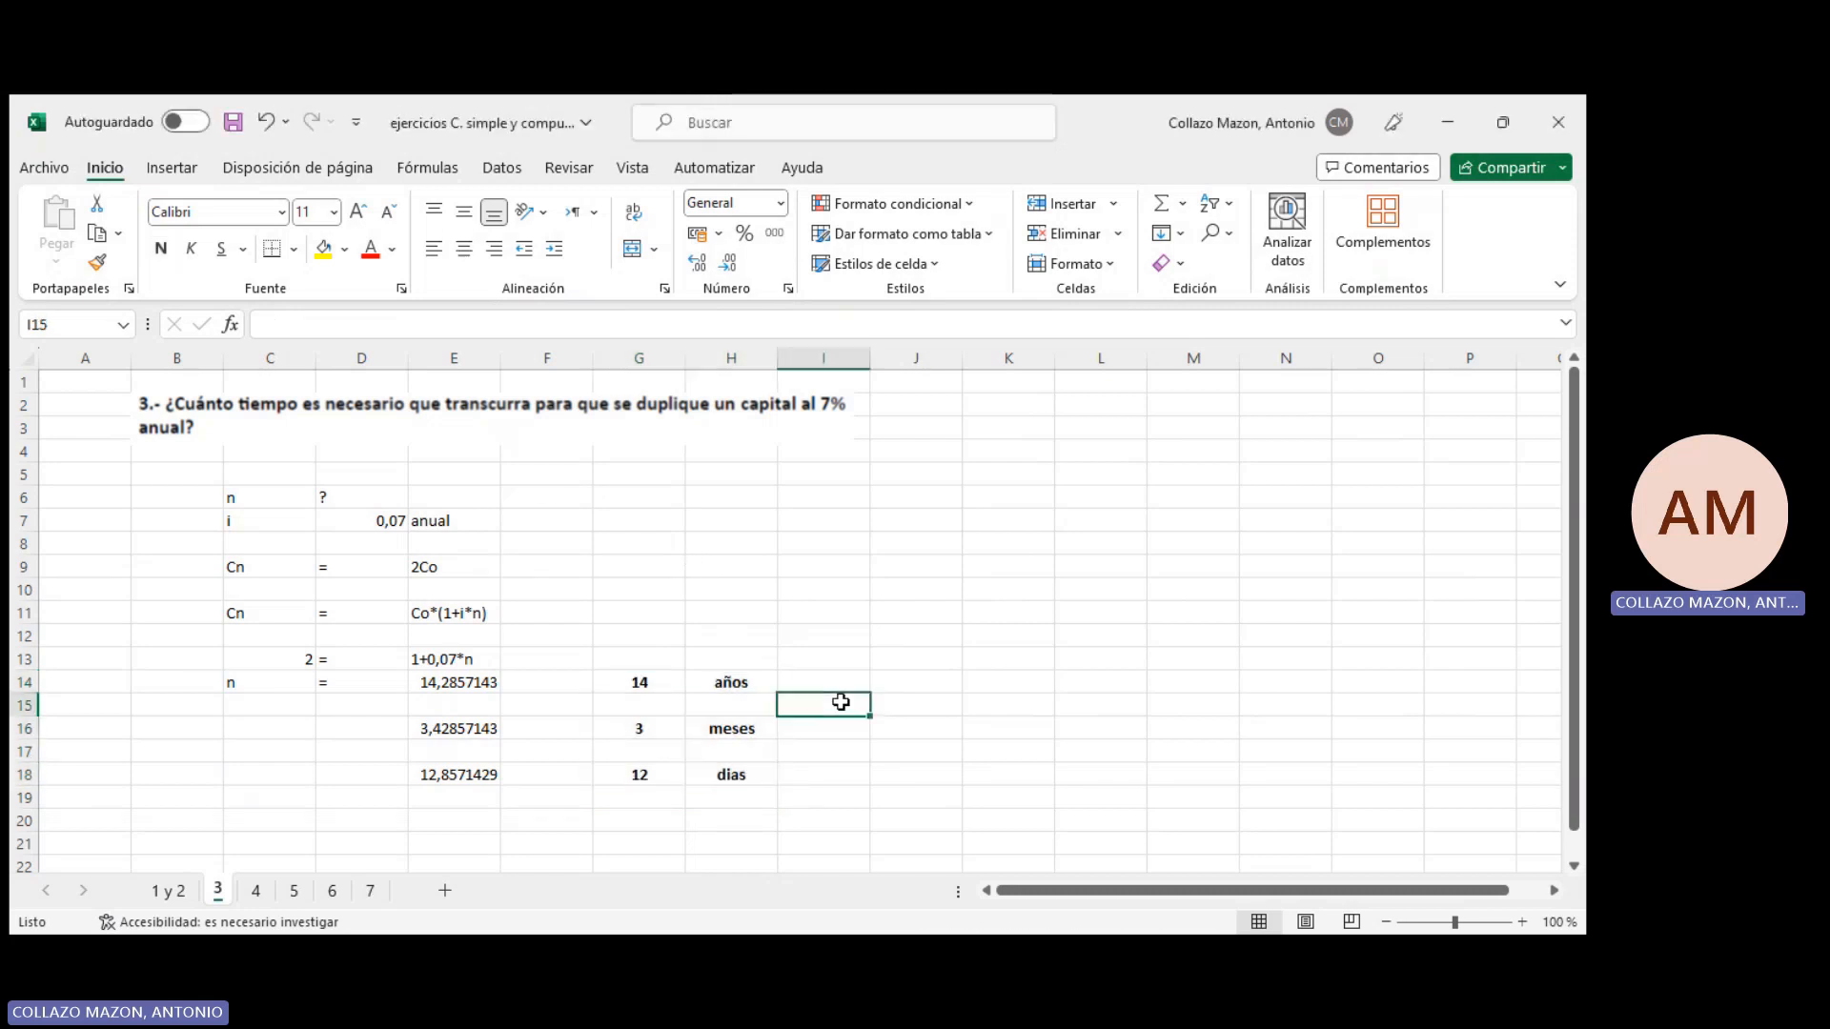
Open sheet 4, review the exercise data, and label the interest rate as anual in E12
left_click(255, 892)
left_click(257, 425)
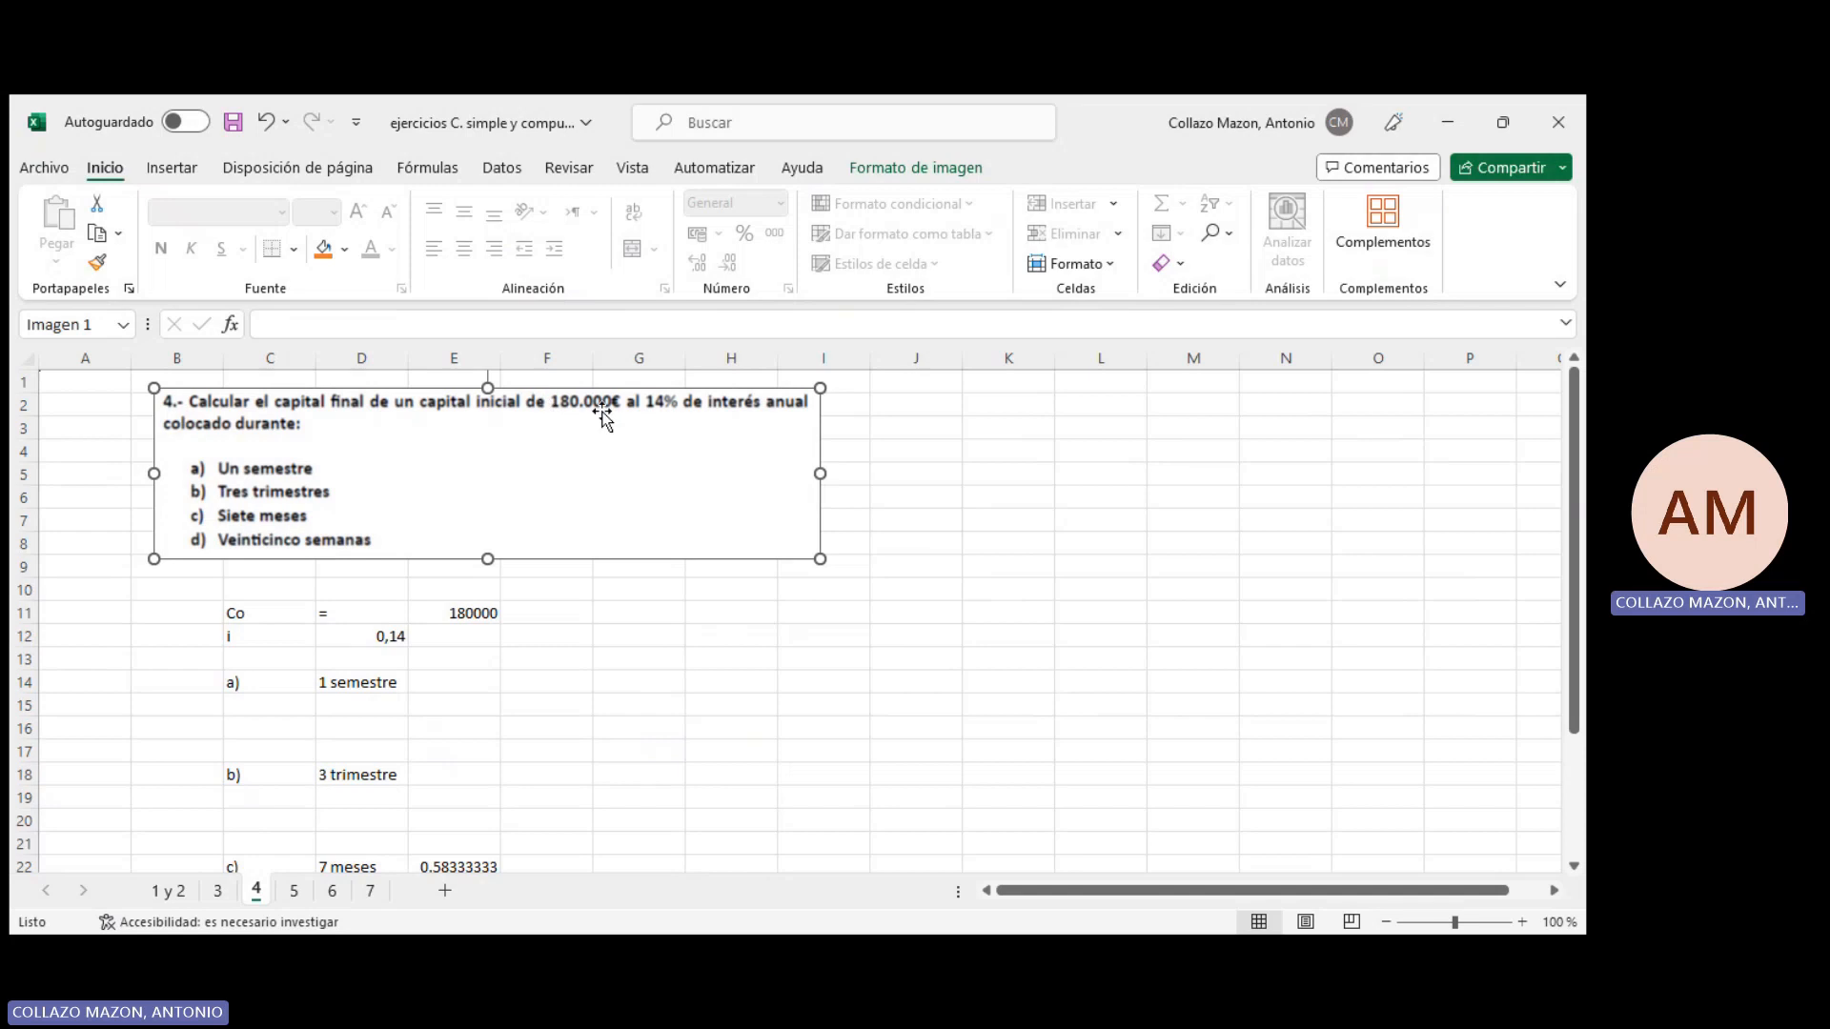
left_click(498, 613)
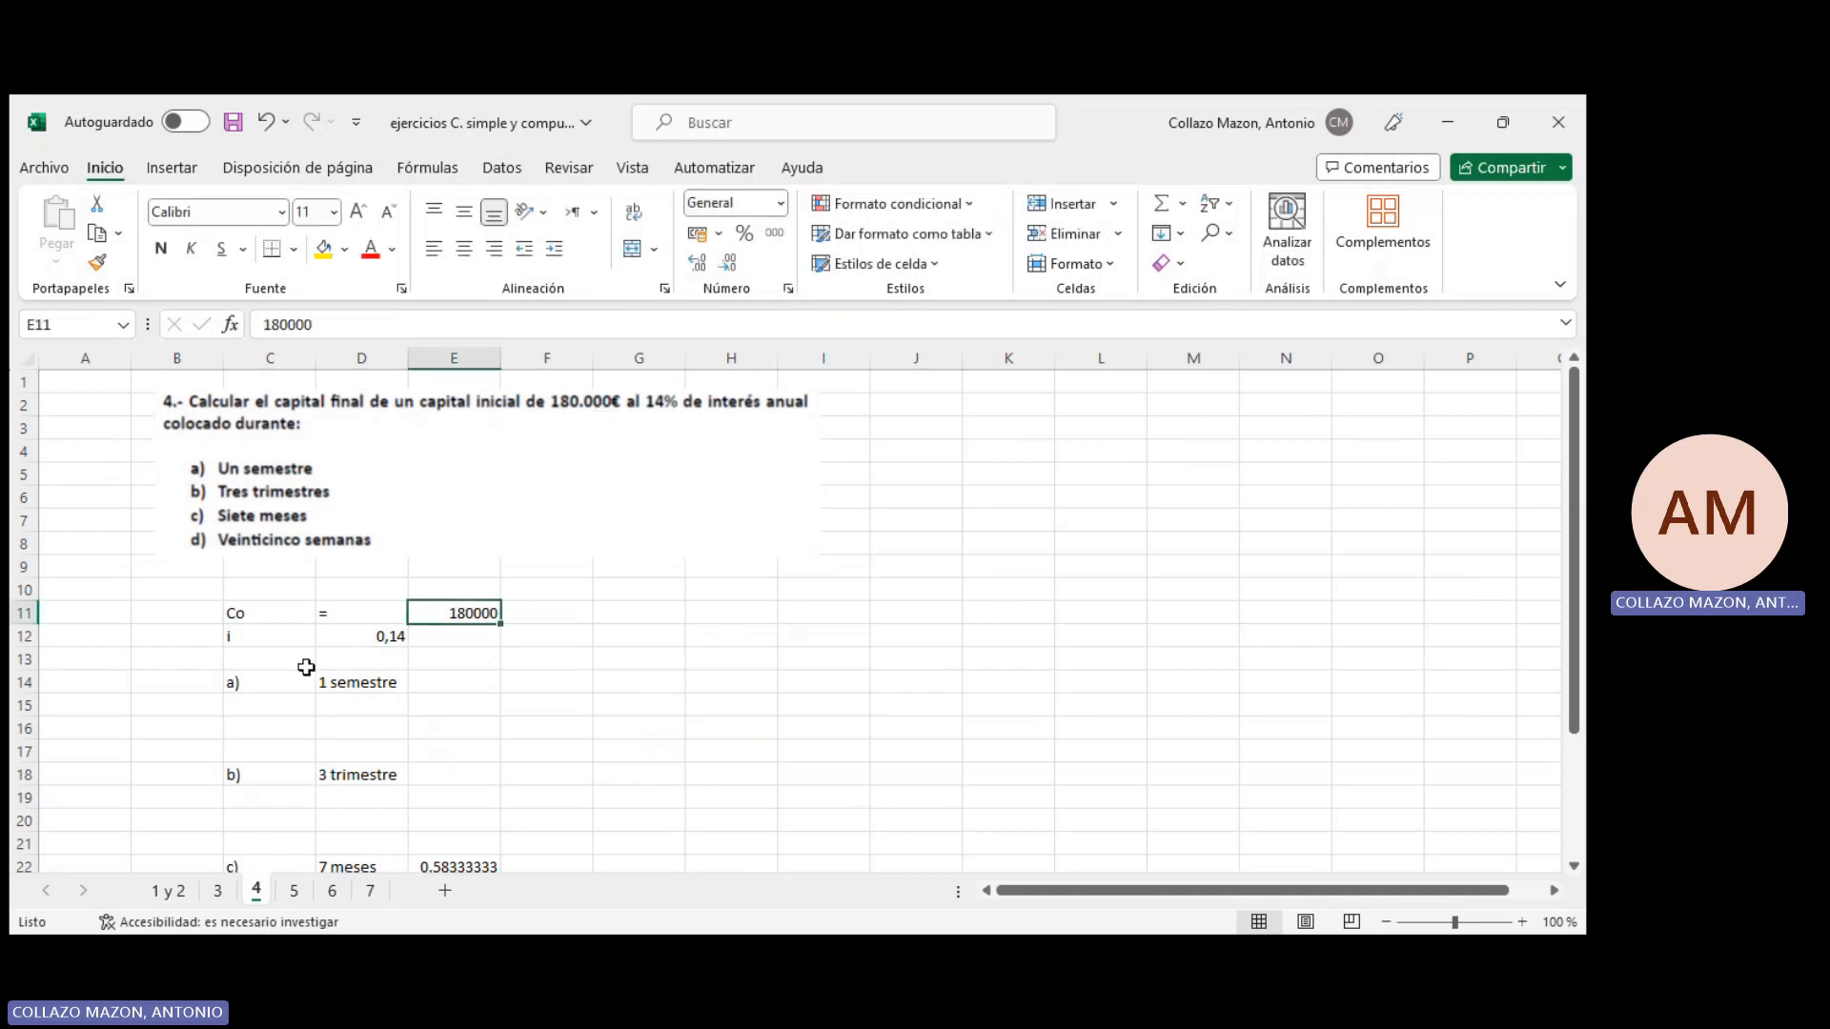
left_click(370, 641)
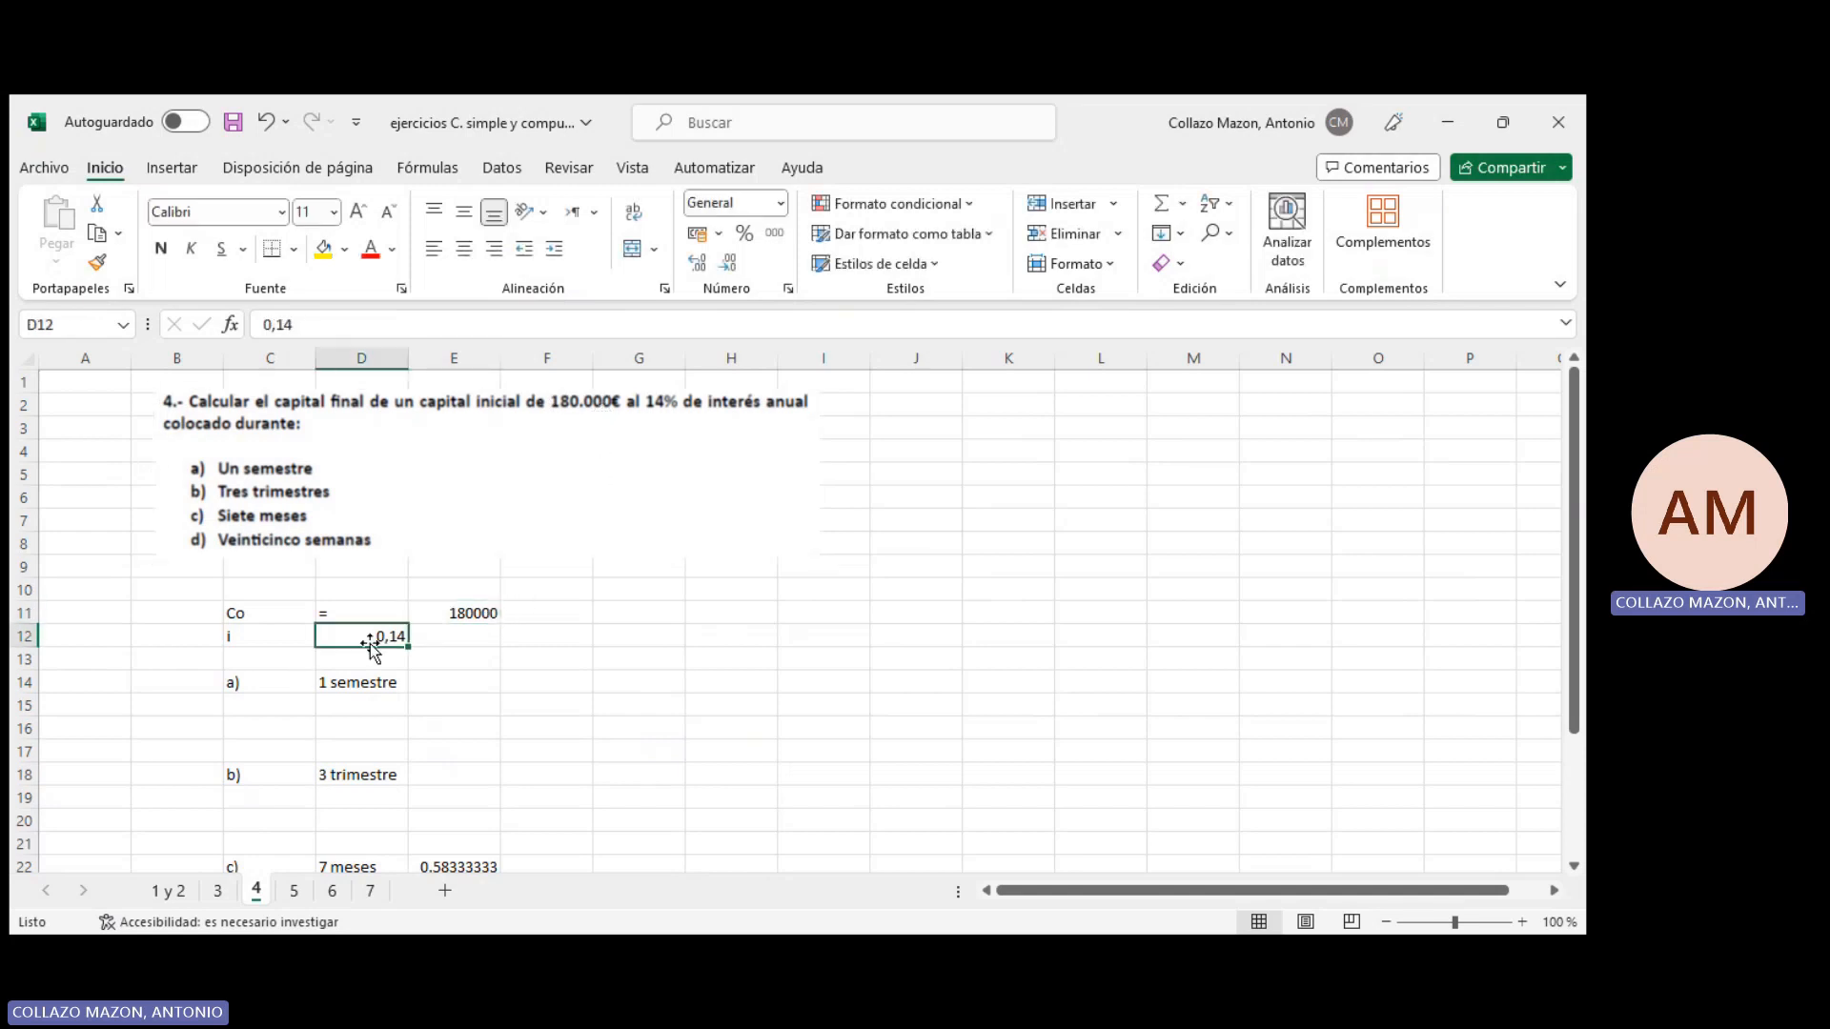
left_click(266, 675)
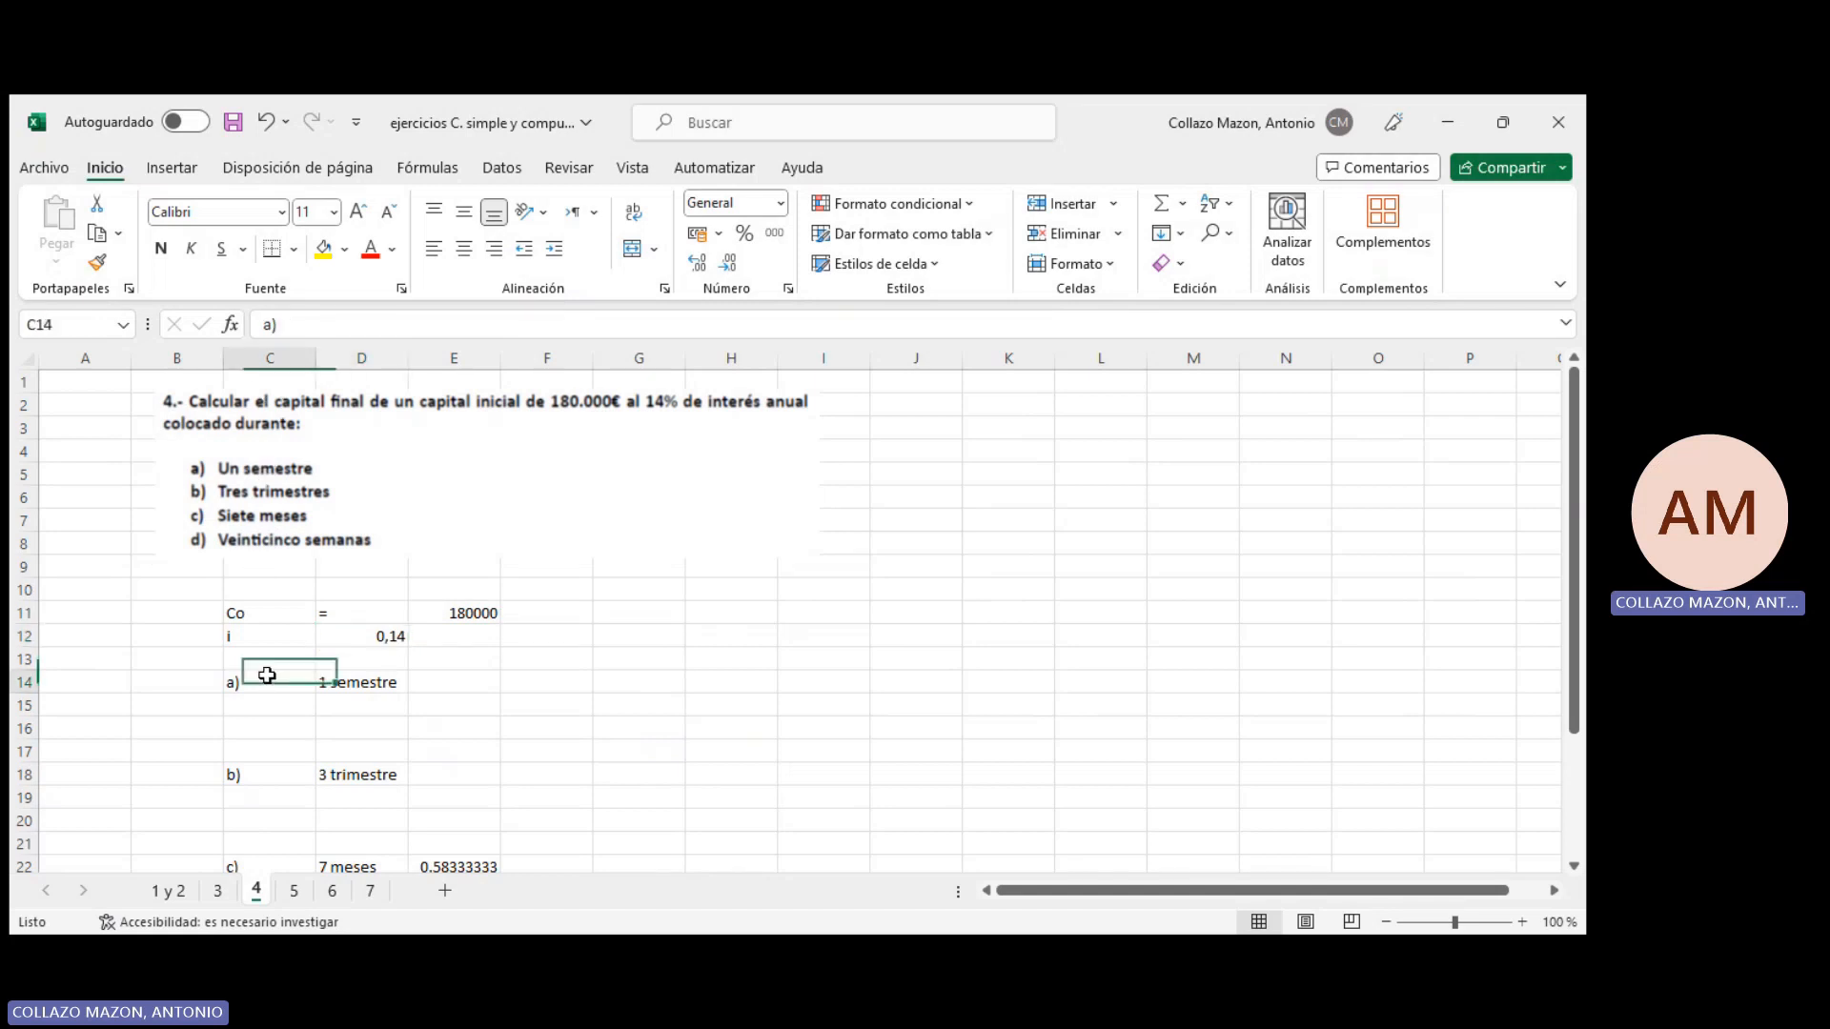
left_click(351, 686)
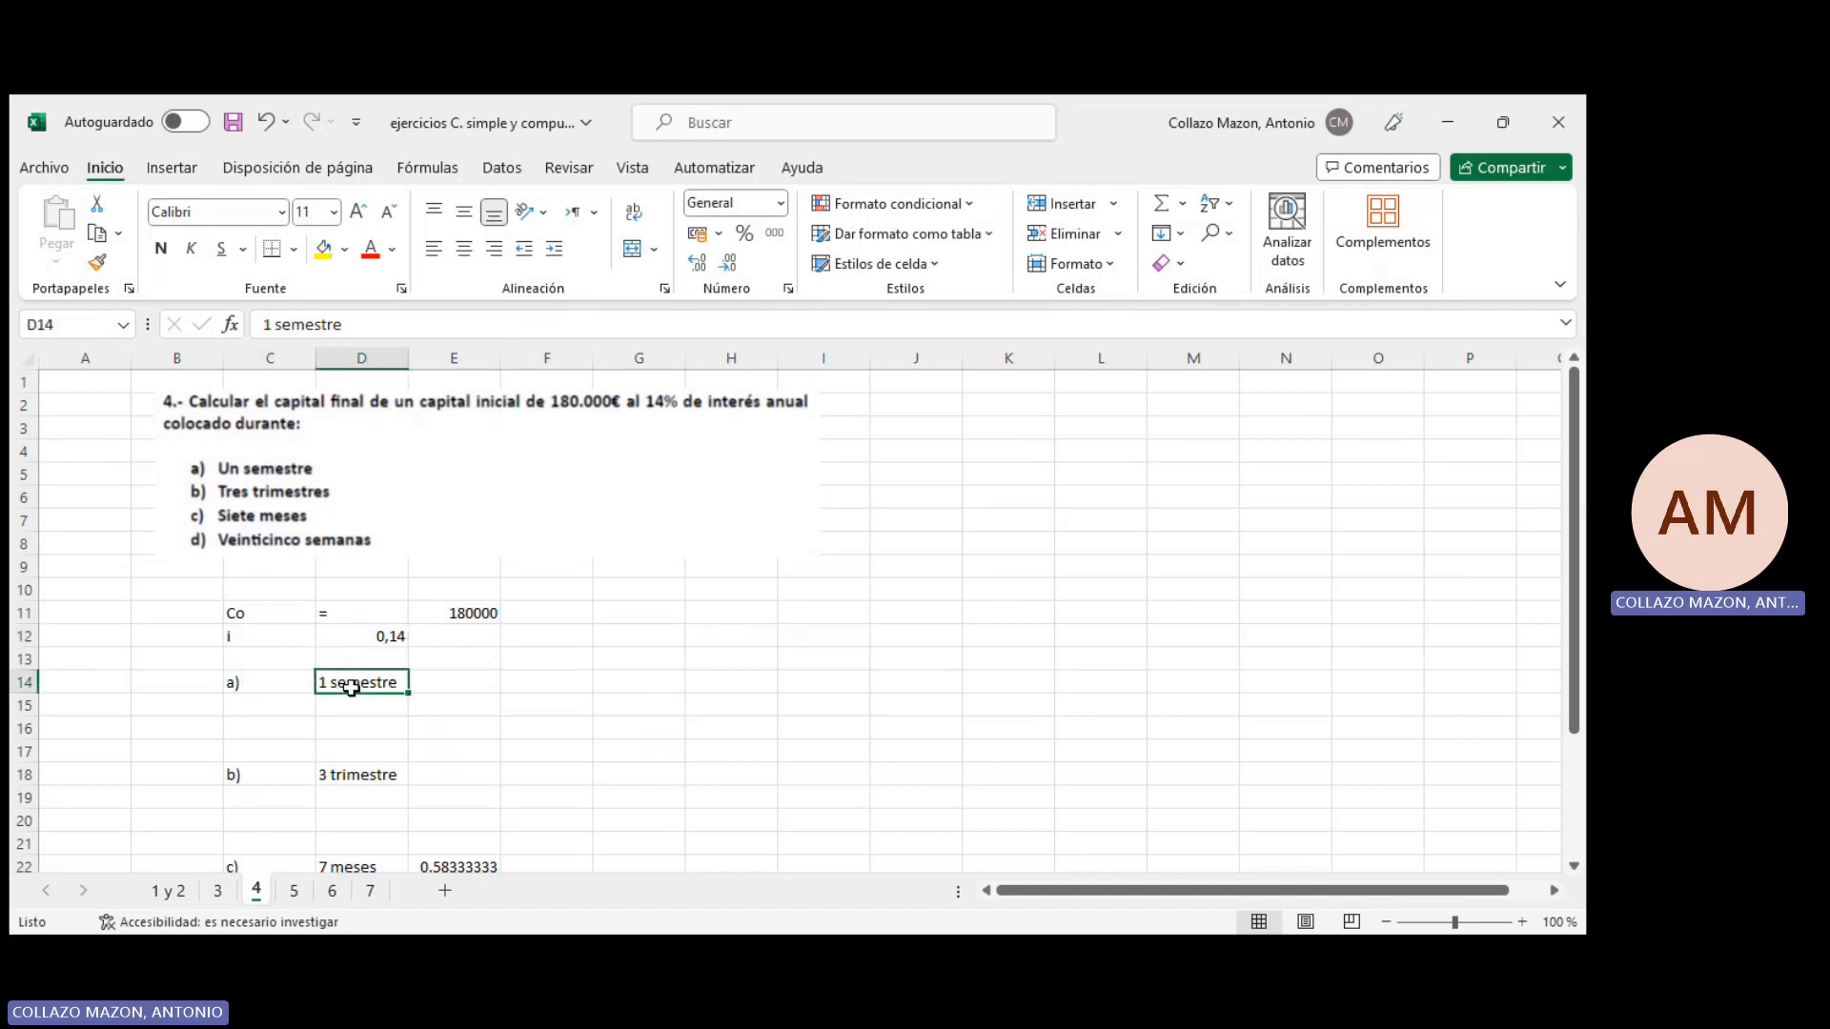
left_click(375, 636)
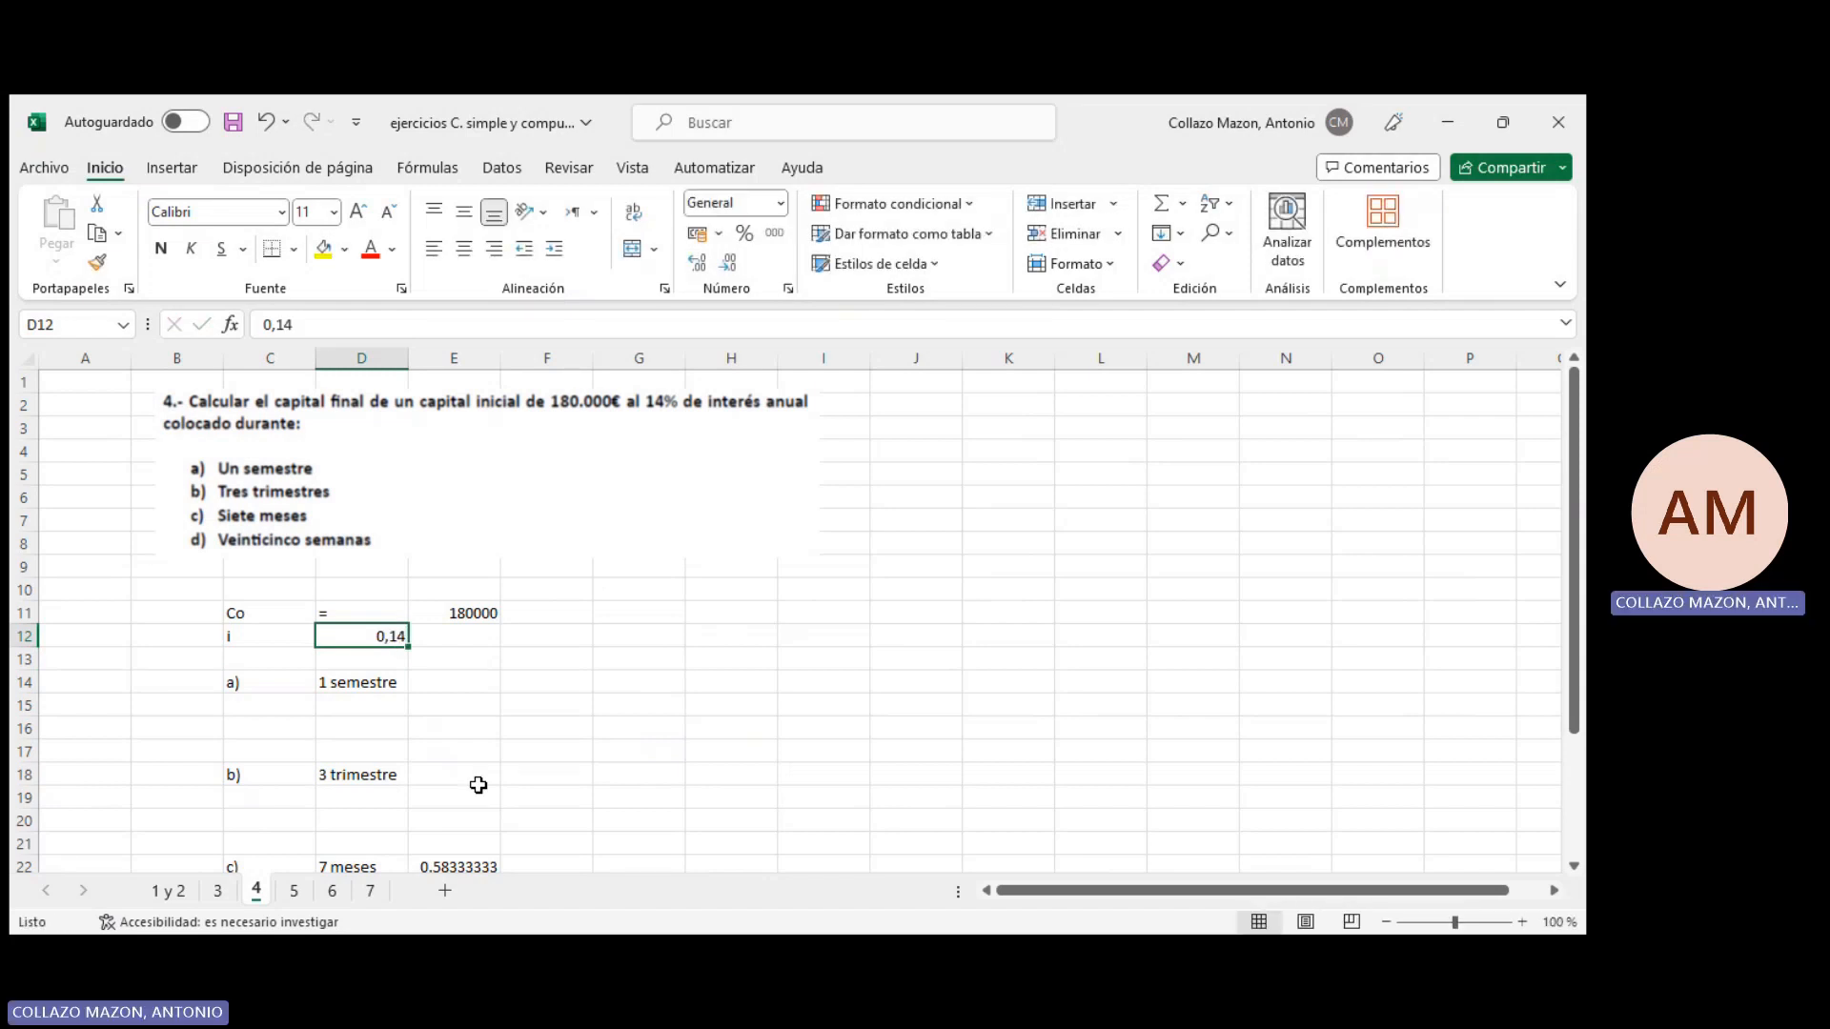
key("Right")
type("anual")
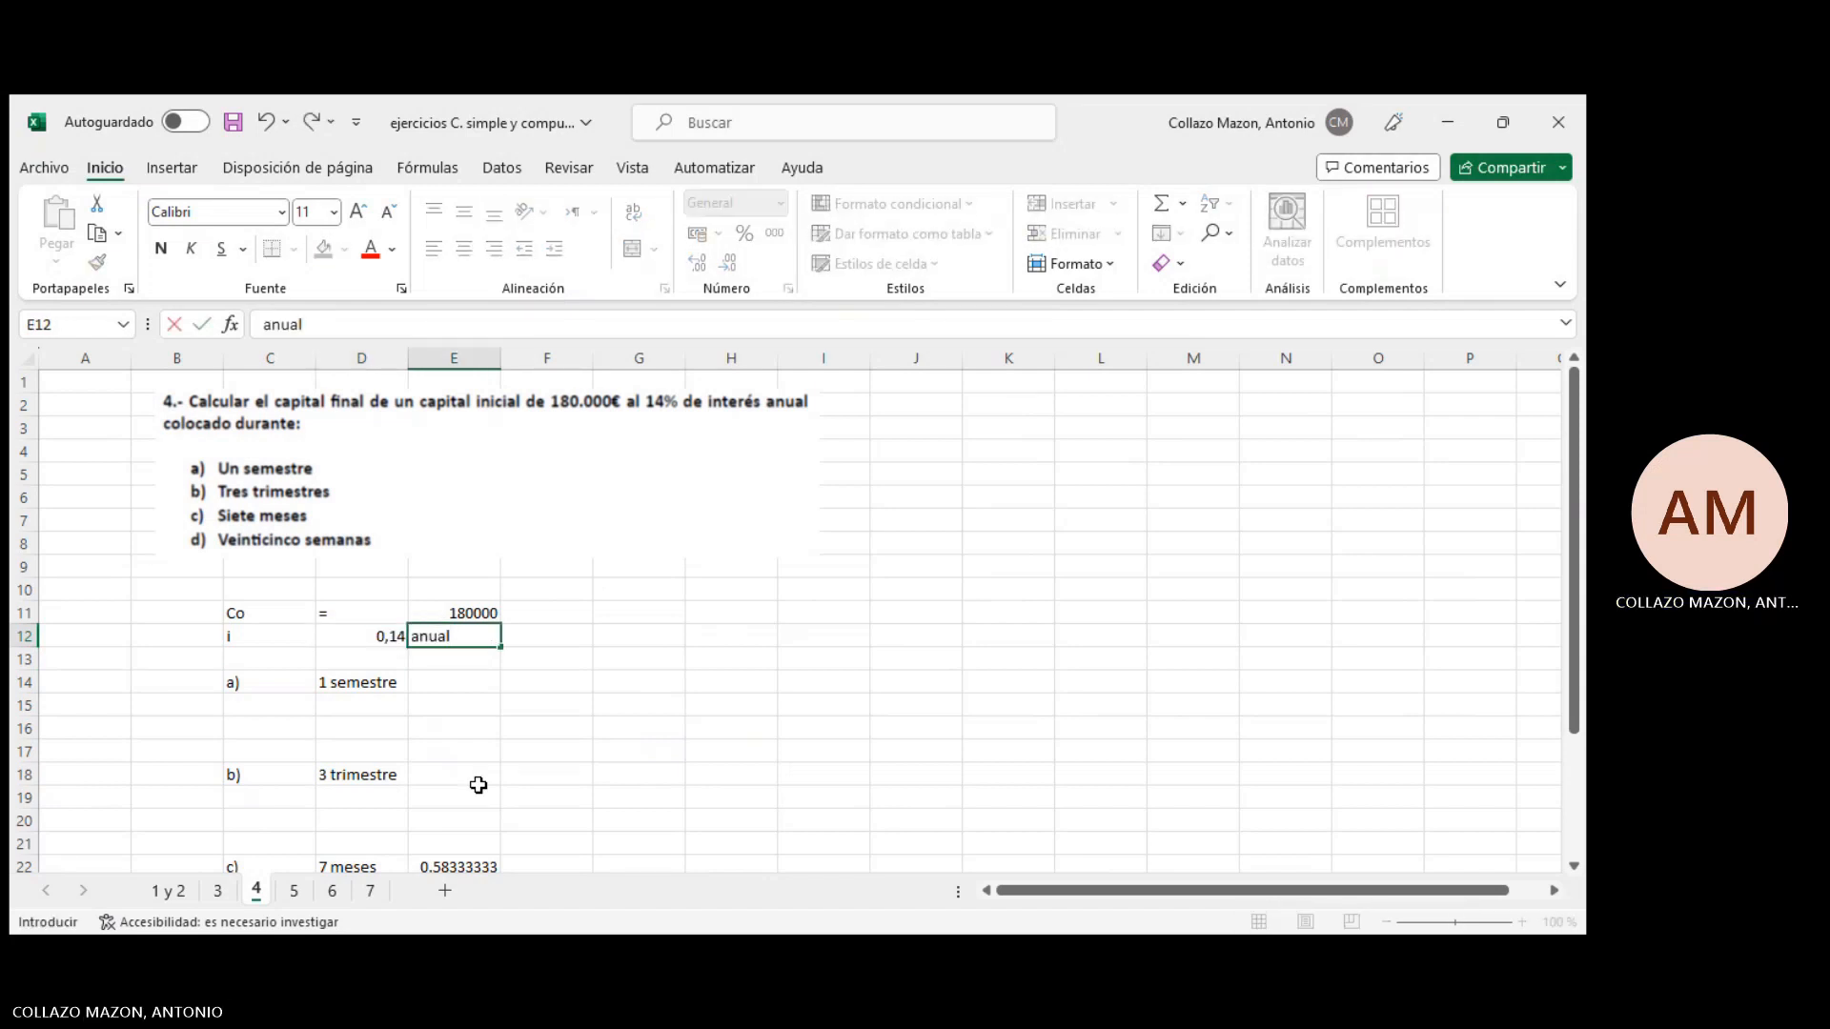
key("Right")
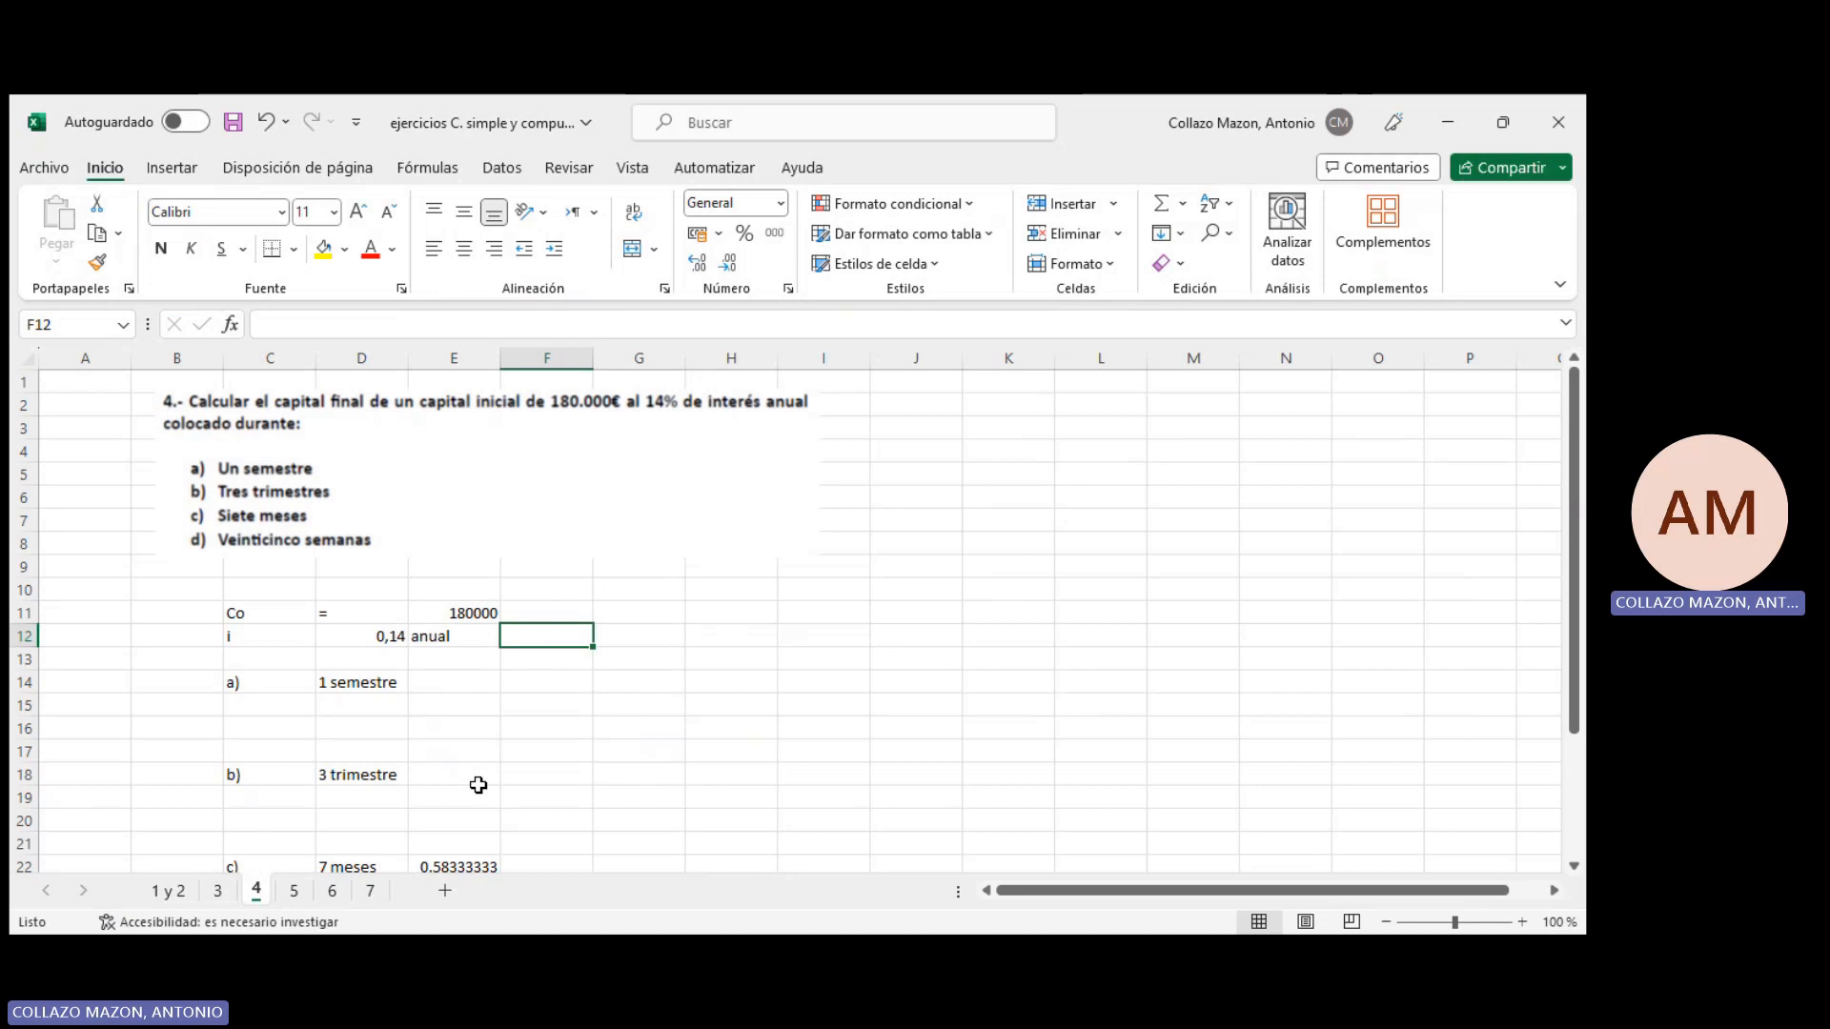
Enter =6/12 in E14 to express the one-semester term of case a) in years
key("Right")
key("Down")
key("Down")
key("Down")
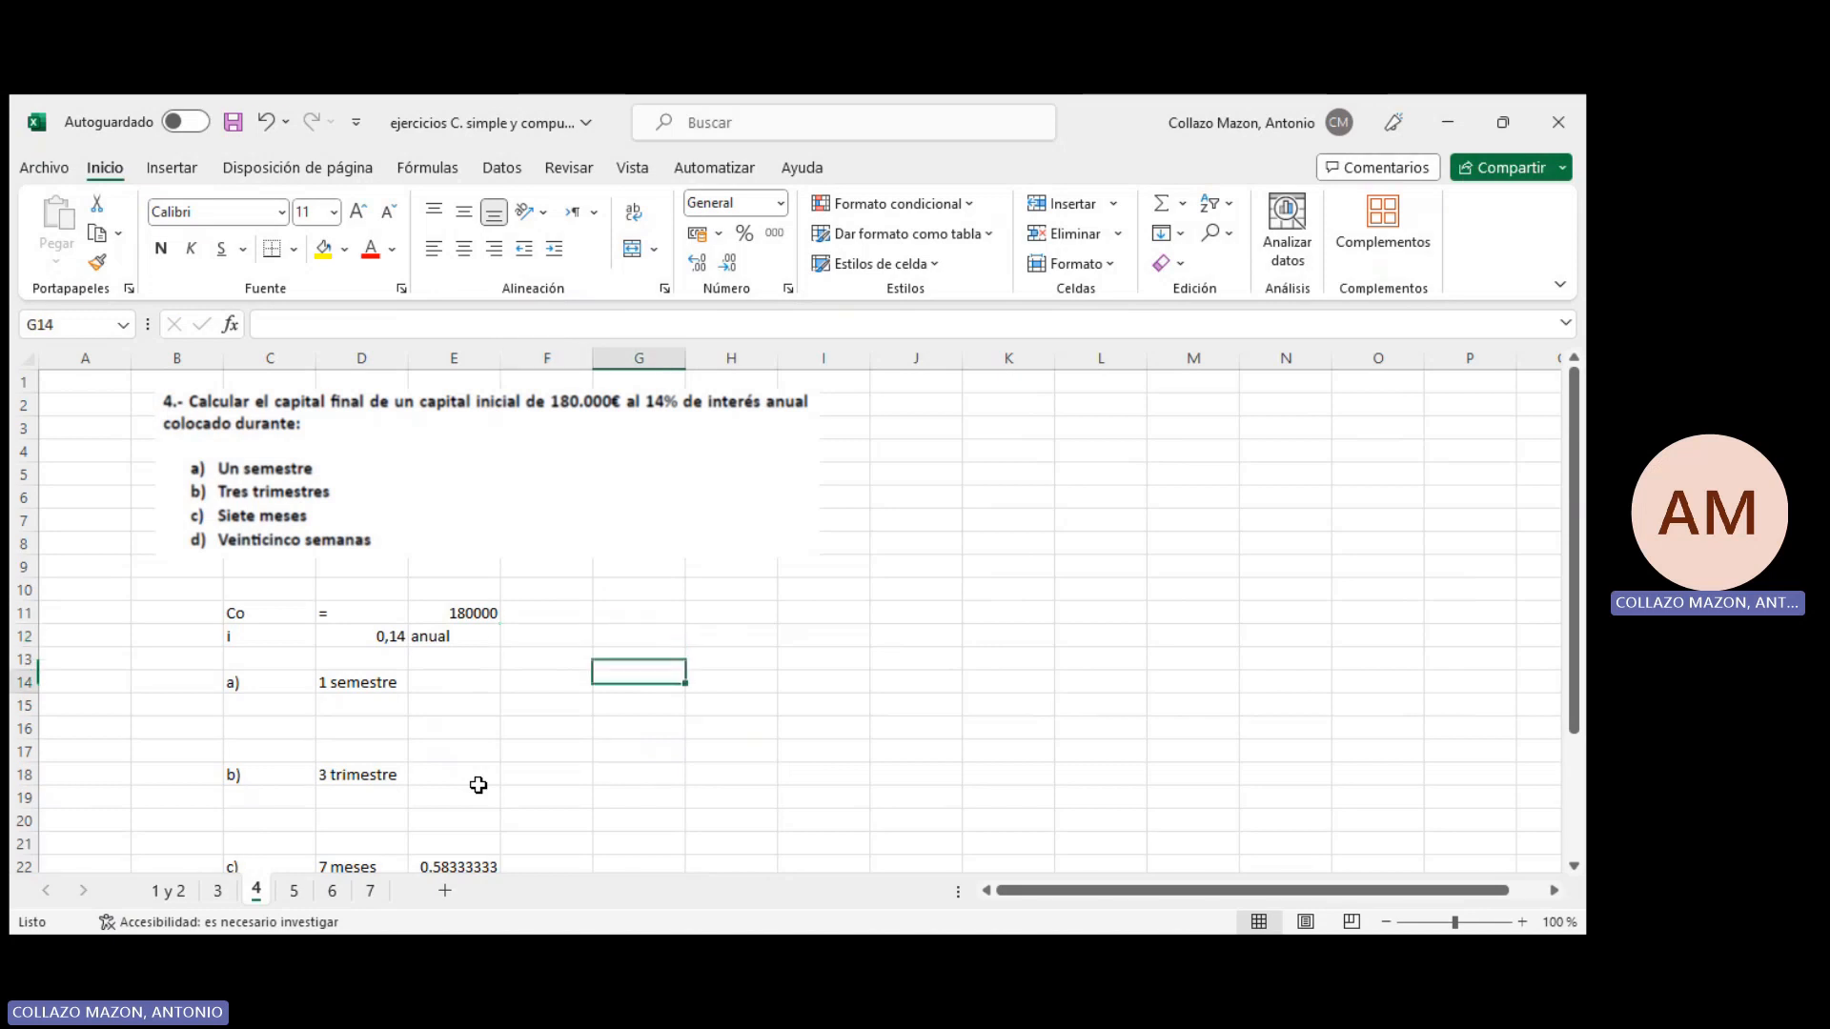
key("Down")
key("Up")
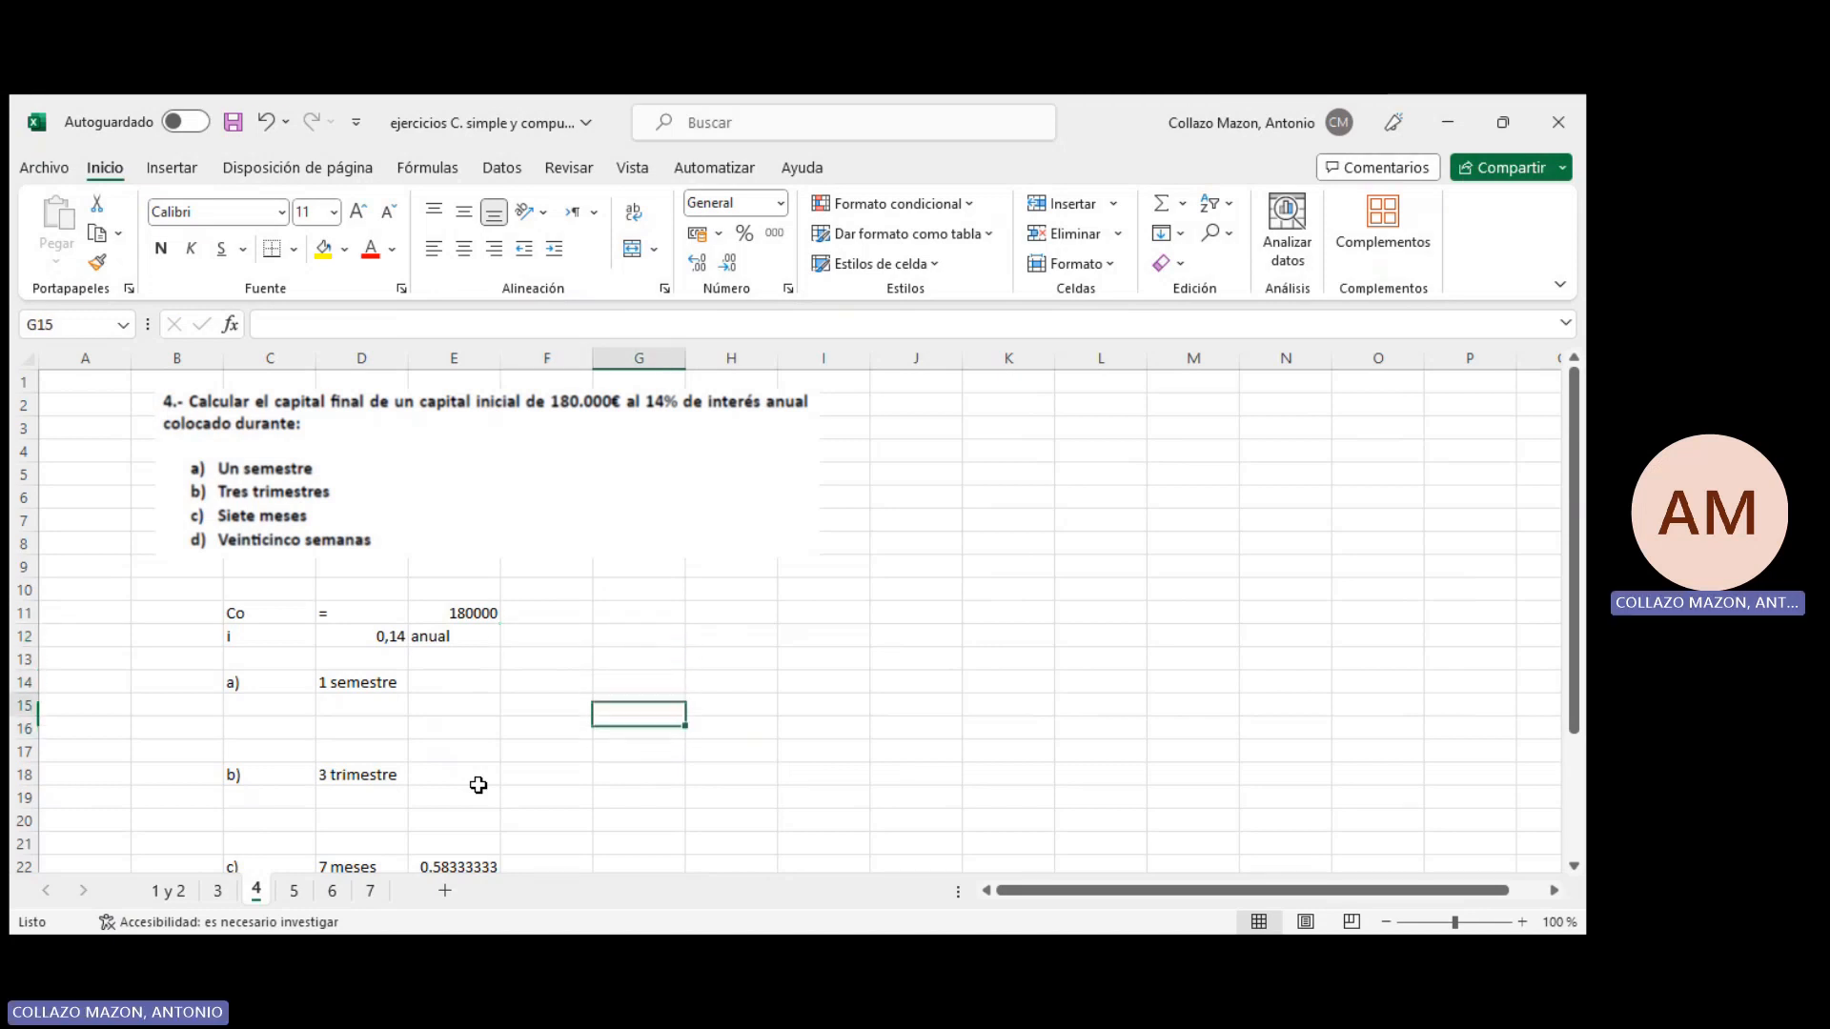
key("Left")
key("Left")
key("Up")
type("=")
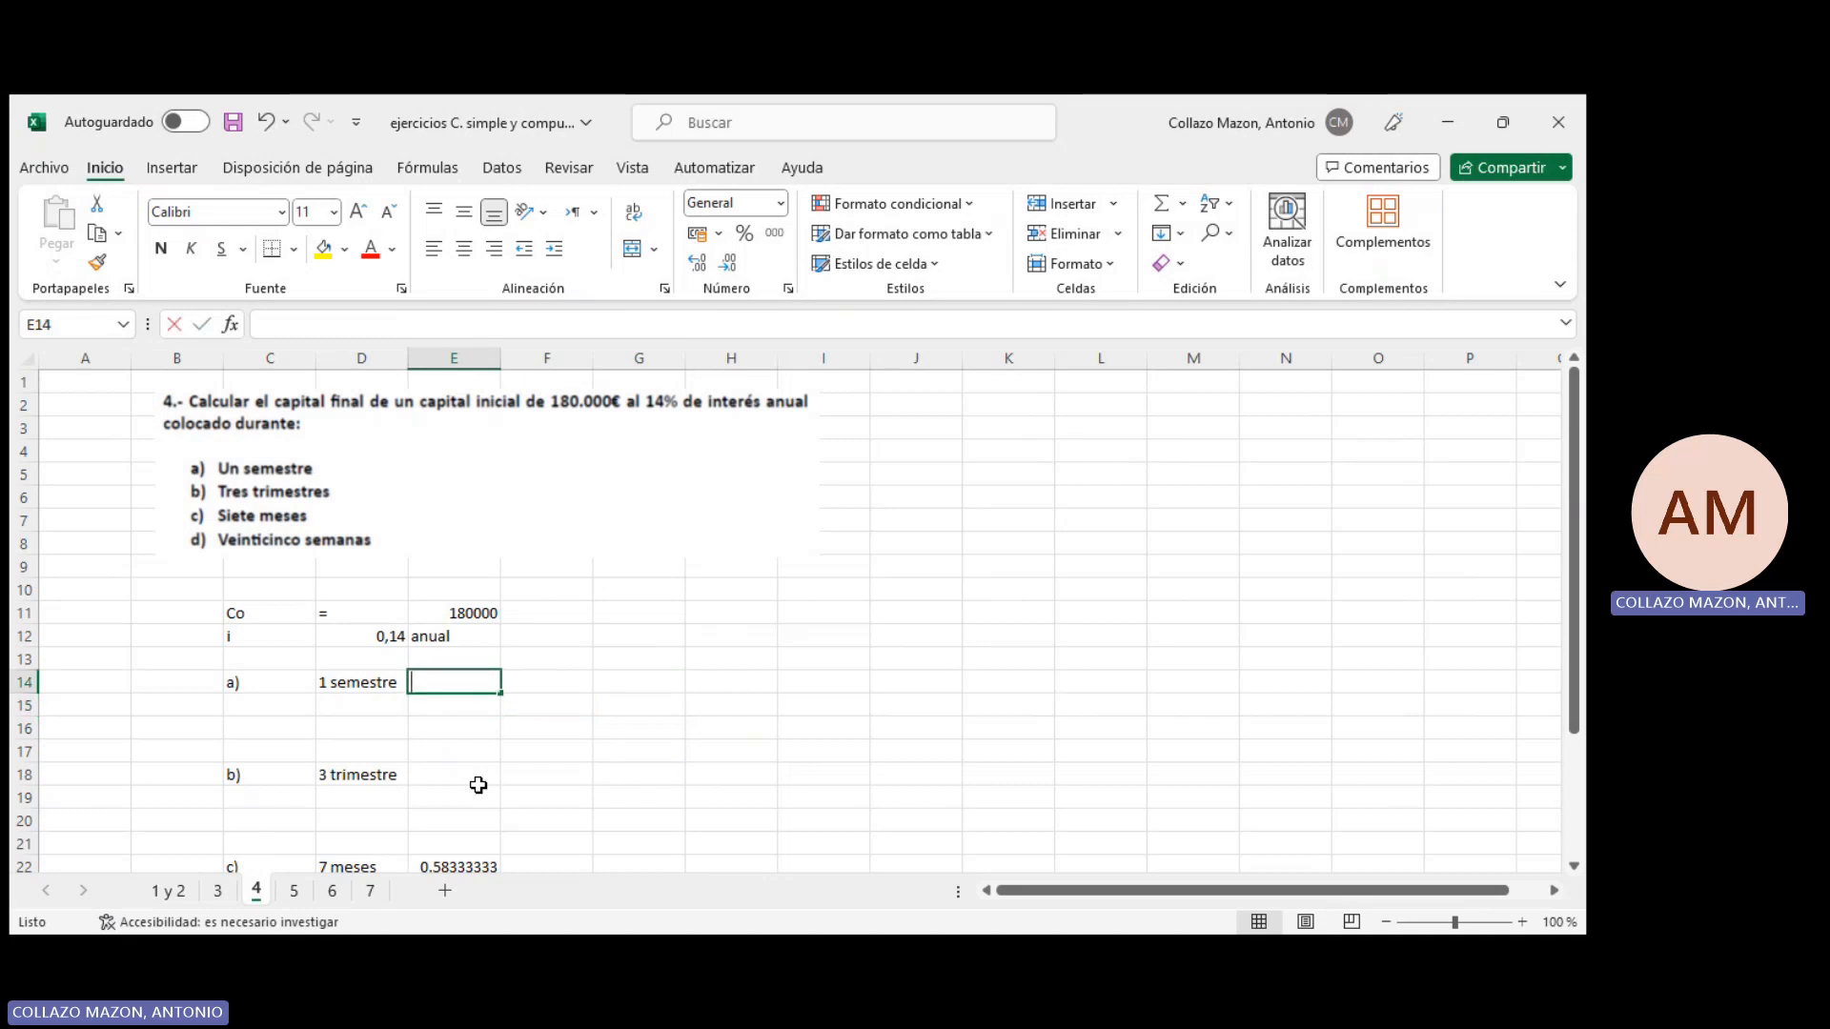
type("6/12")
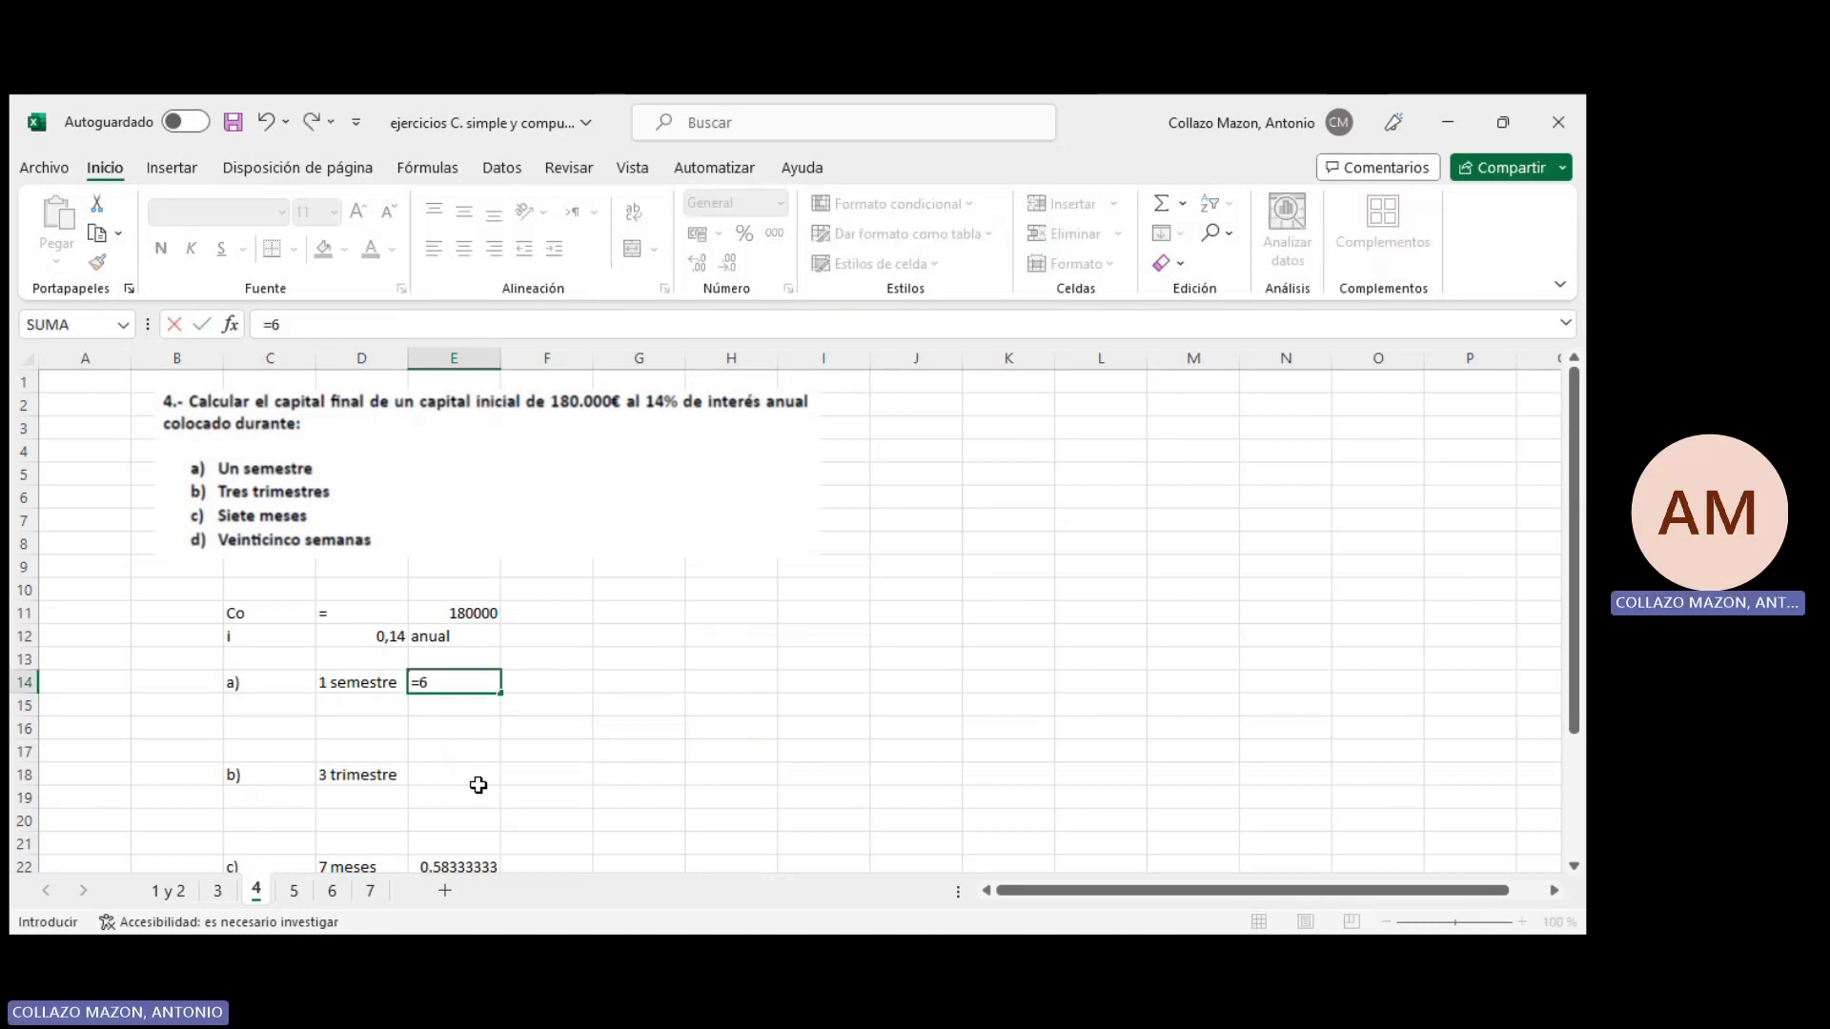
key("Return")
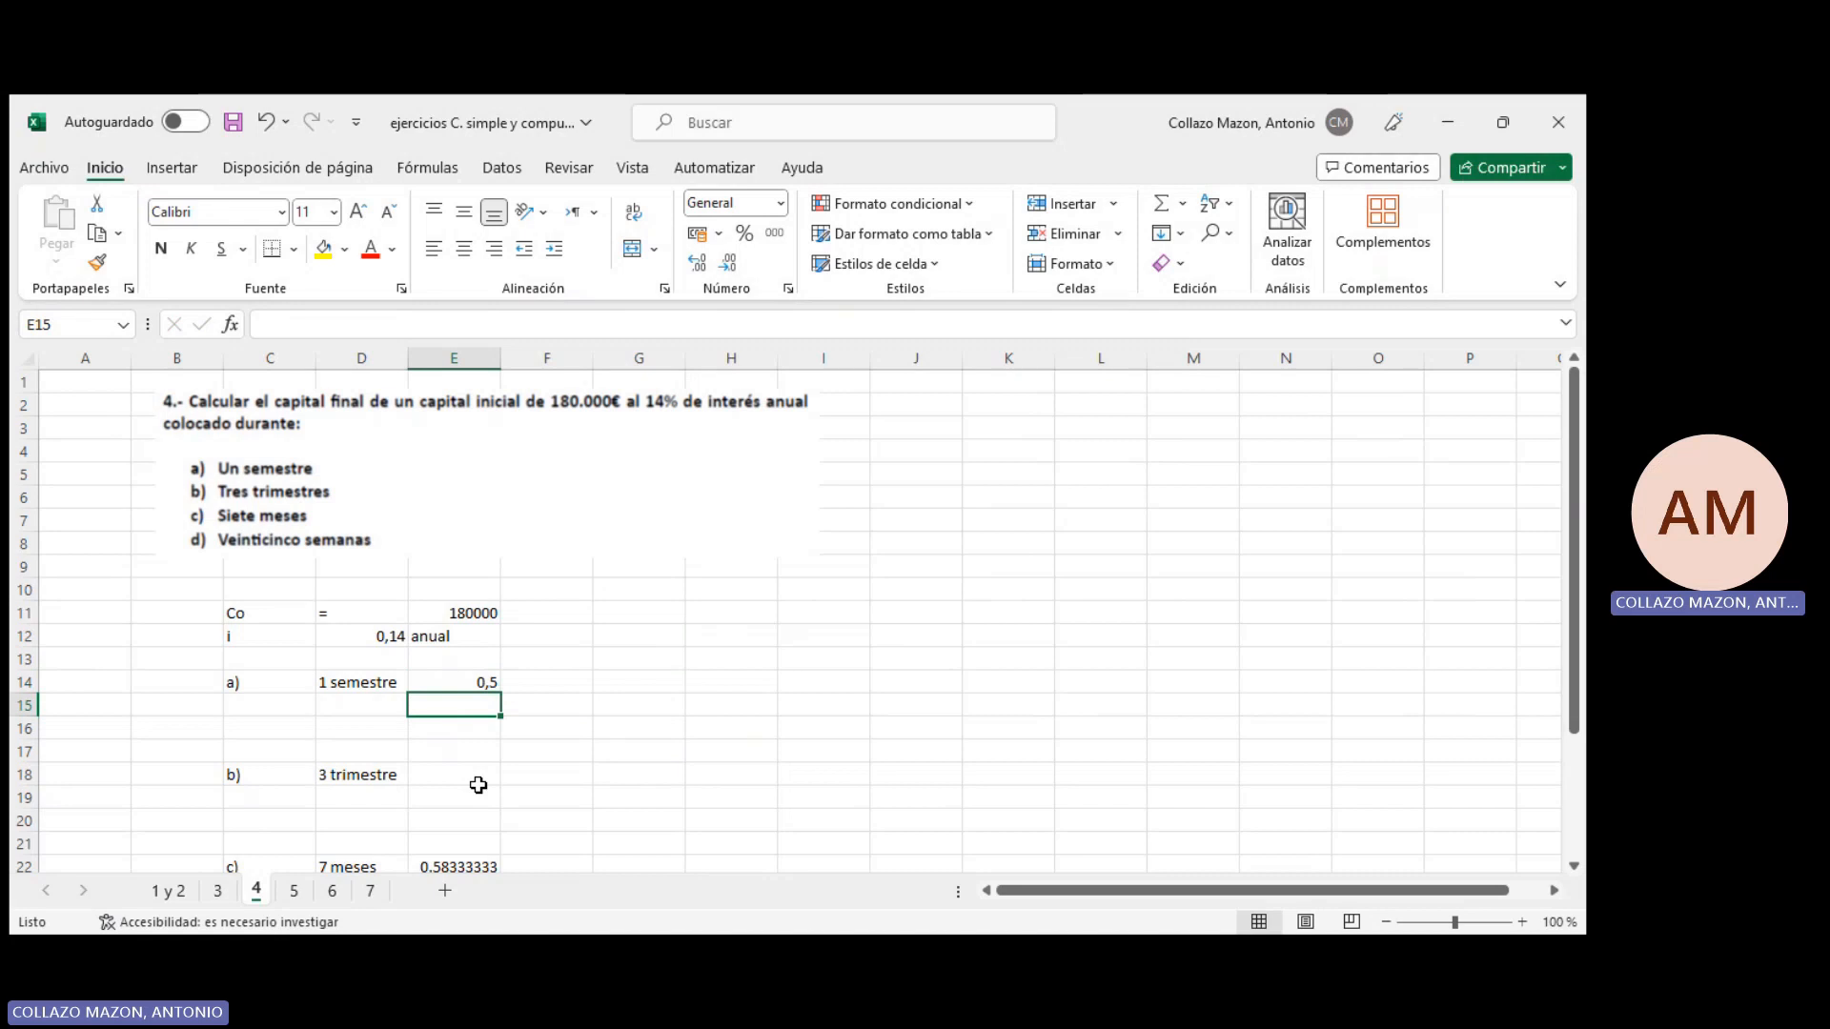
Label the unit of case a)'s converted term as años in F14
key("Right")
key("Up")
type("años")
key("Return")
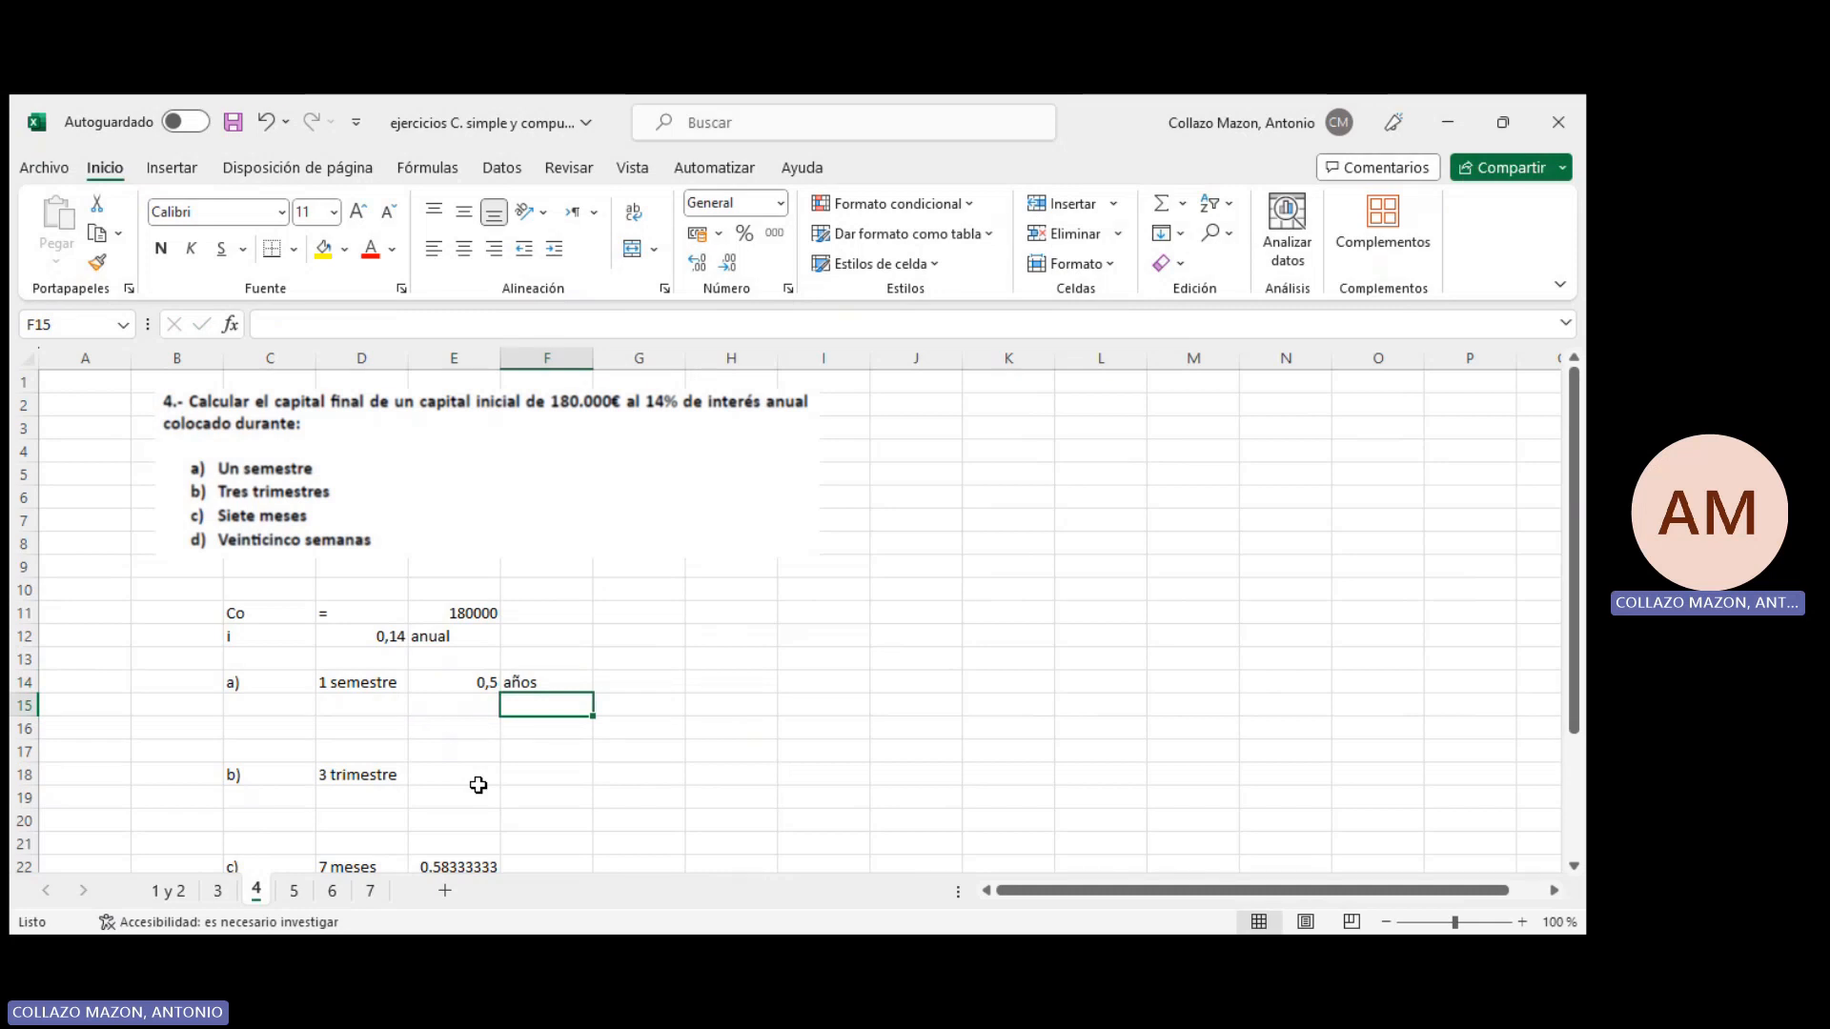
Enter the final capital label Cn= in C15, below case a)
key("Left")
key("Left")
key("Left")
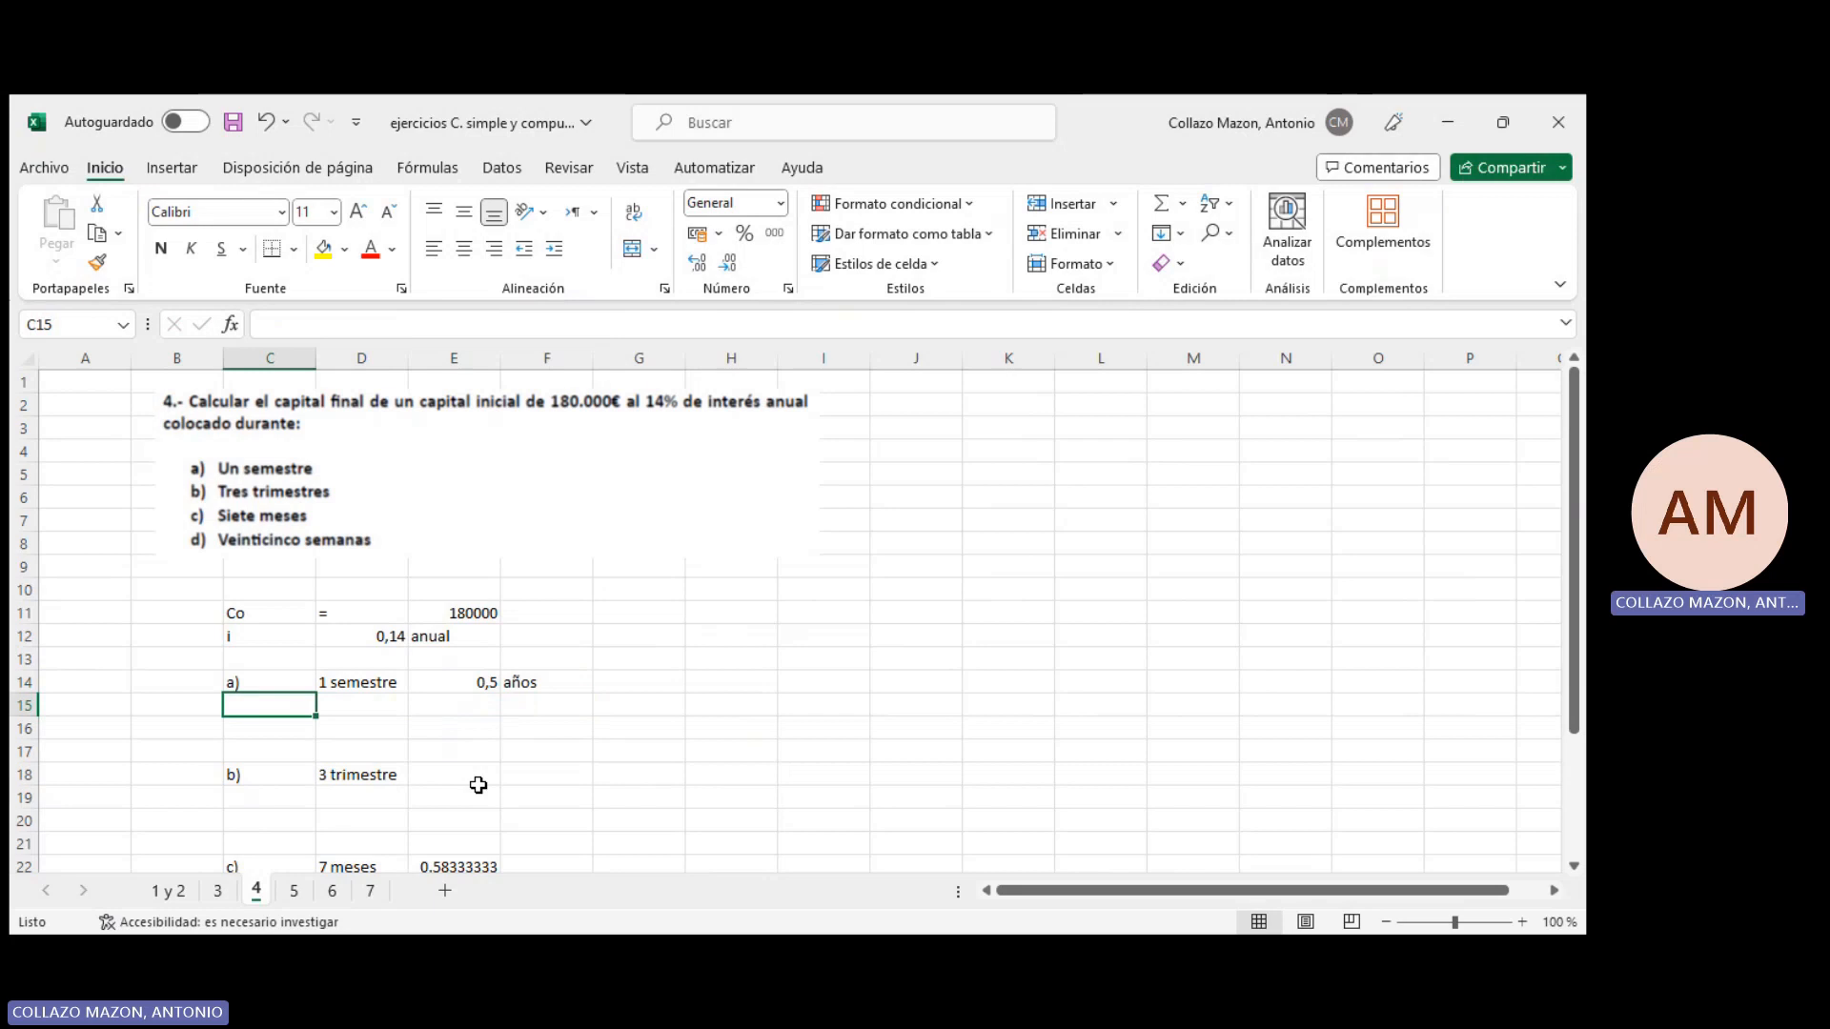
type("Cn=")
key("Right")
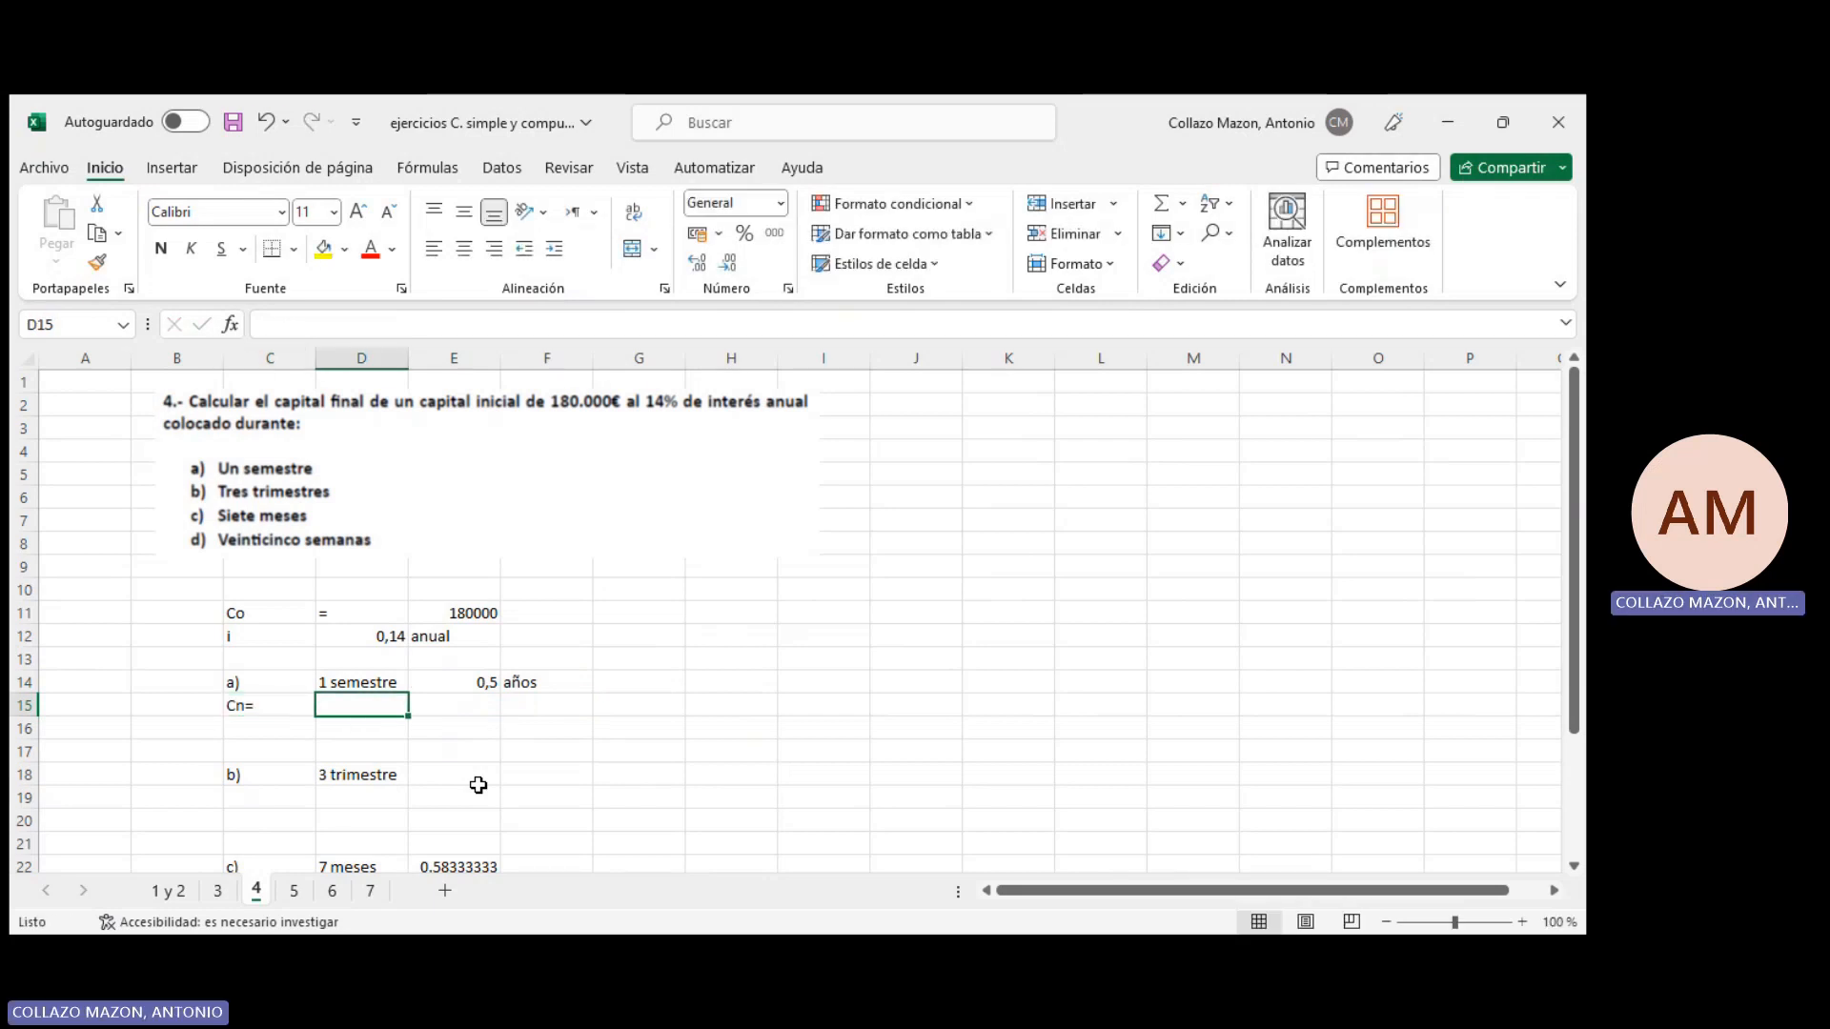
Calculate case a)'s final capital in D15 with the simple interest formula +E11*(1+D12*E14)
type("+")
key("Up")
key("Up")
key("Up")
key("Up")
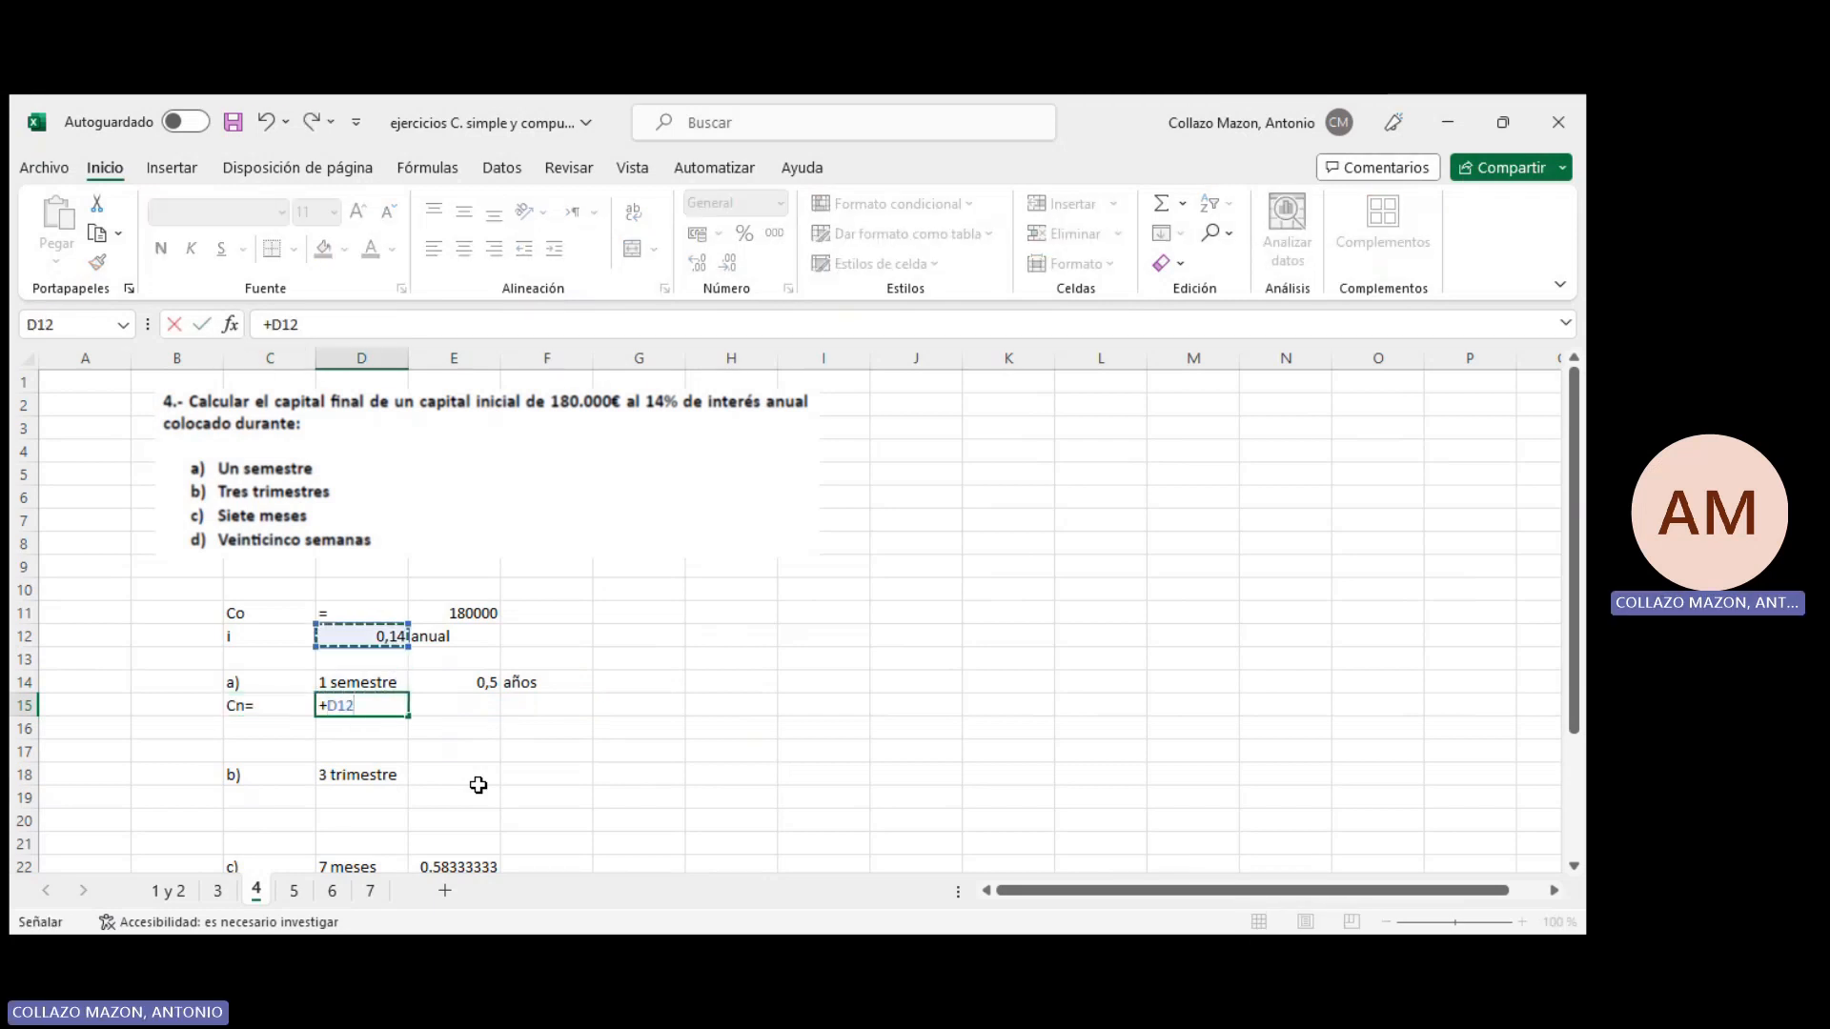
key("Right")
type("*")
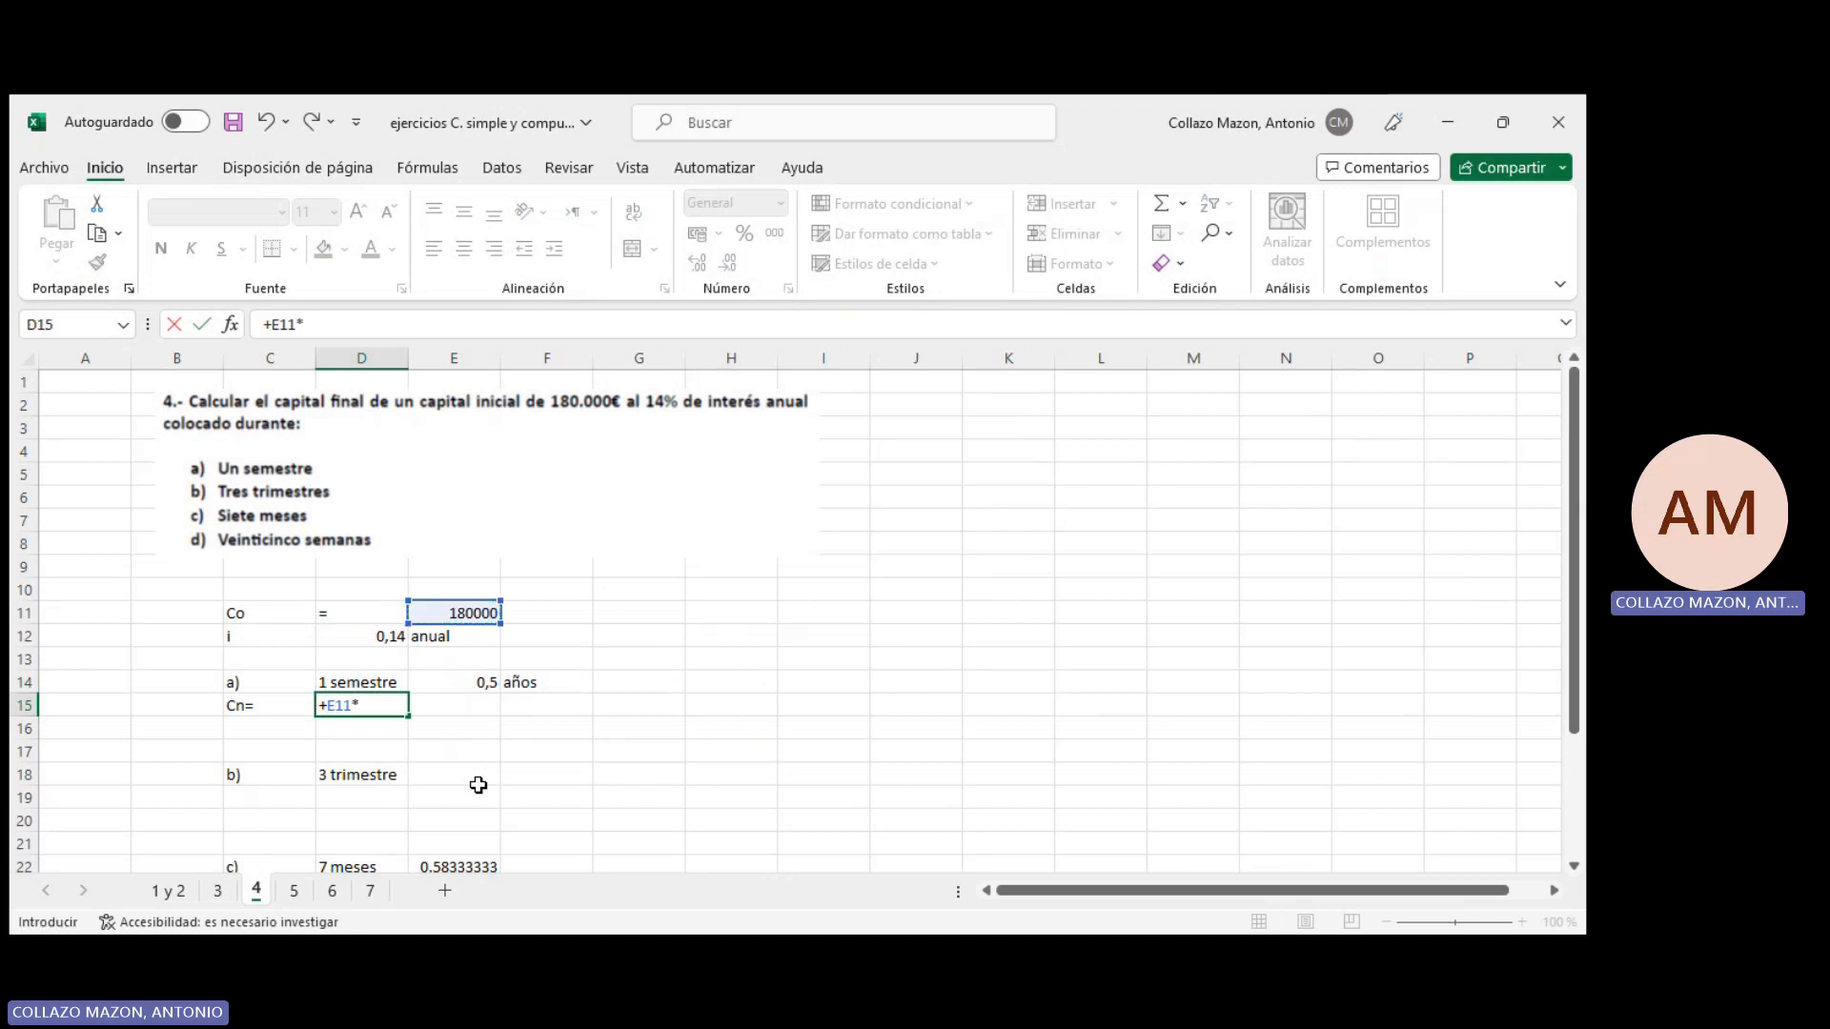
type("(1+")
key("Up")
key("Up")
key("Up")
type("*")
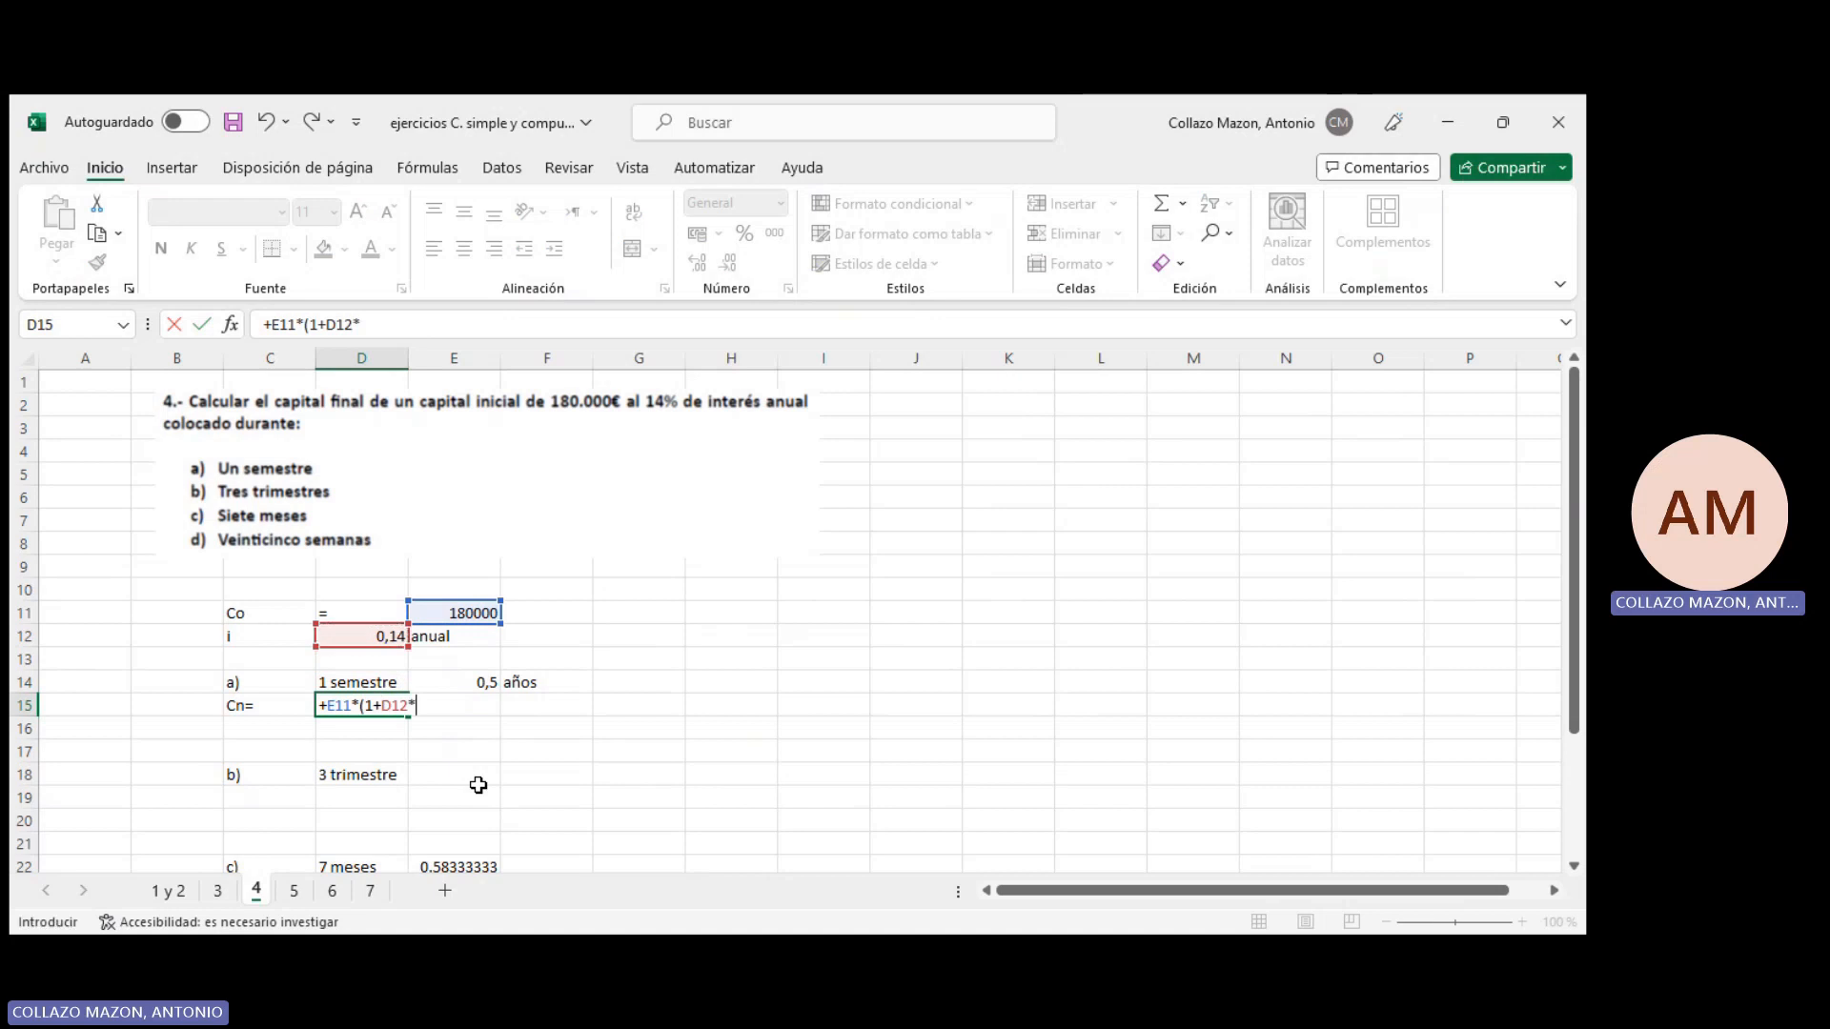
key("Right")
key("Up")
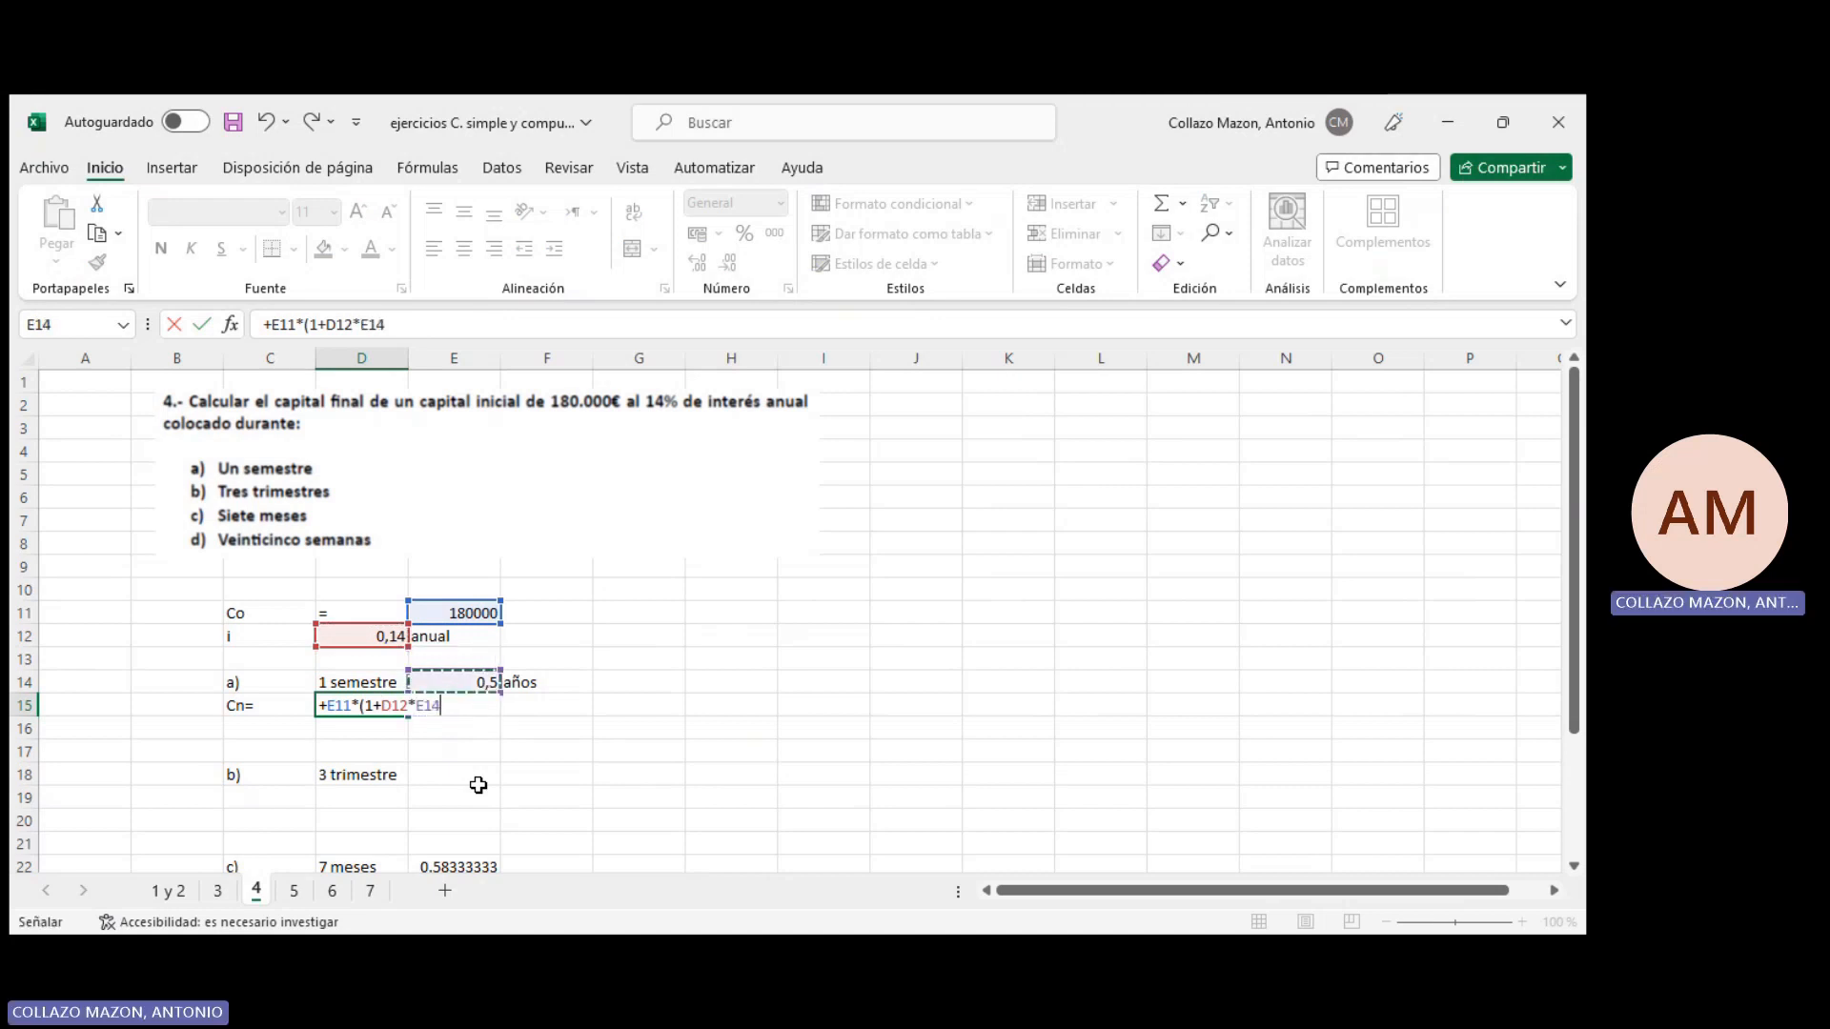
type(")")
key("Return")
key("Left")
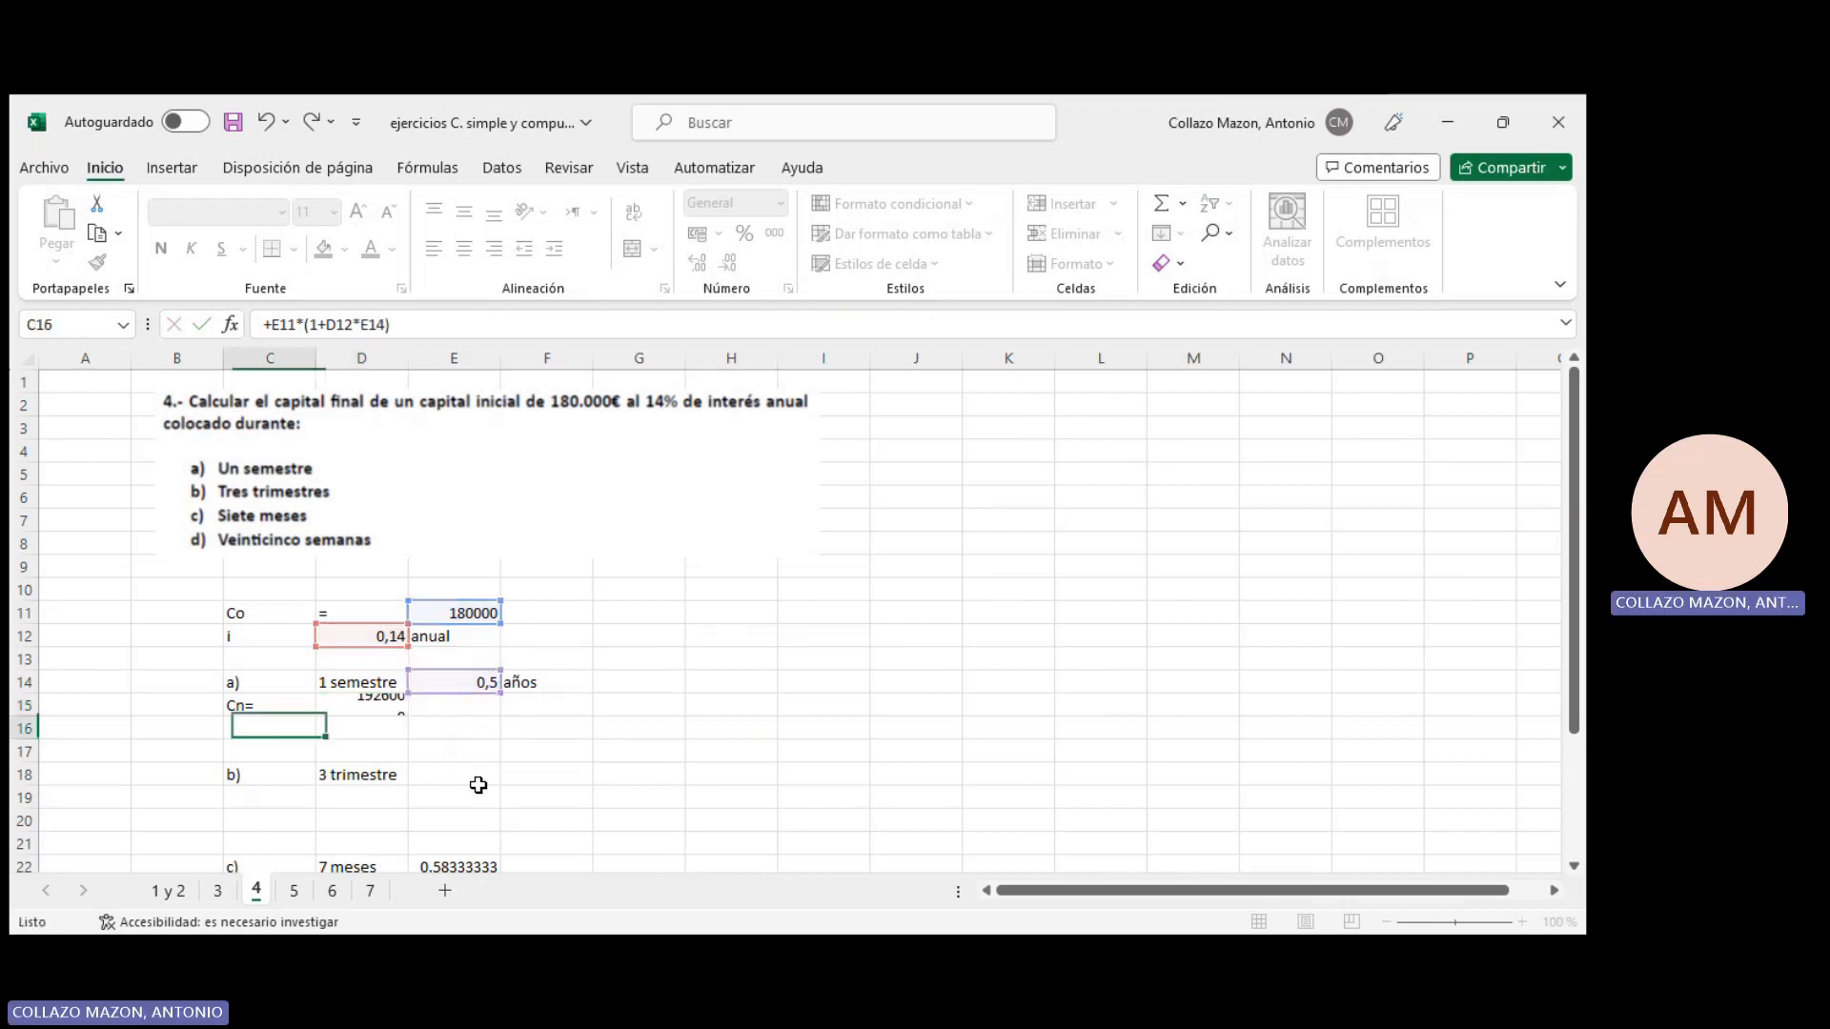
Format the final capital in D15 as a bold number with two decimals and a thousands separator
left_click(392, 710)
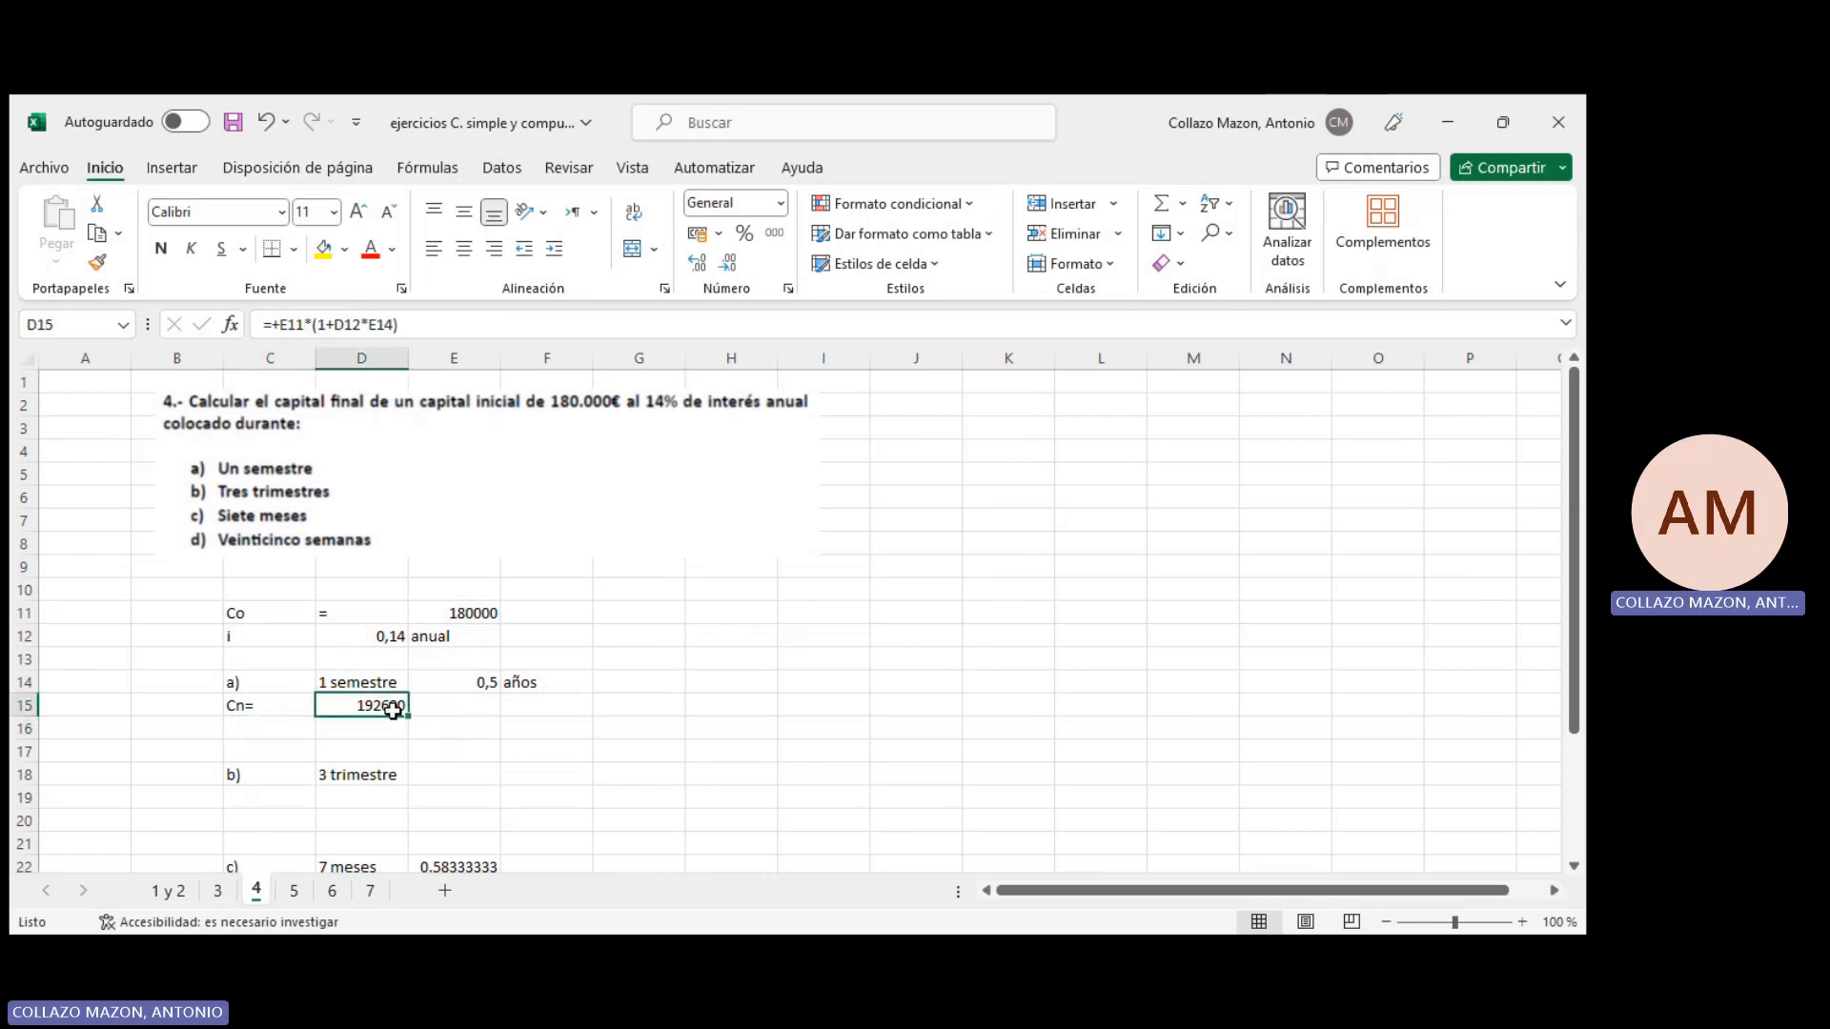
right_click(393, 710)
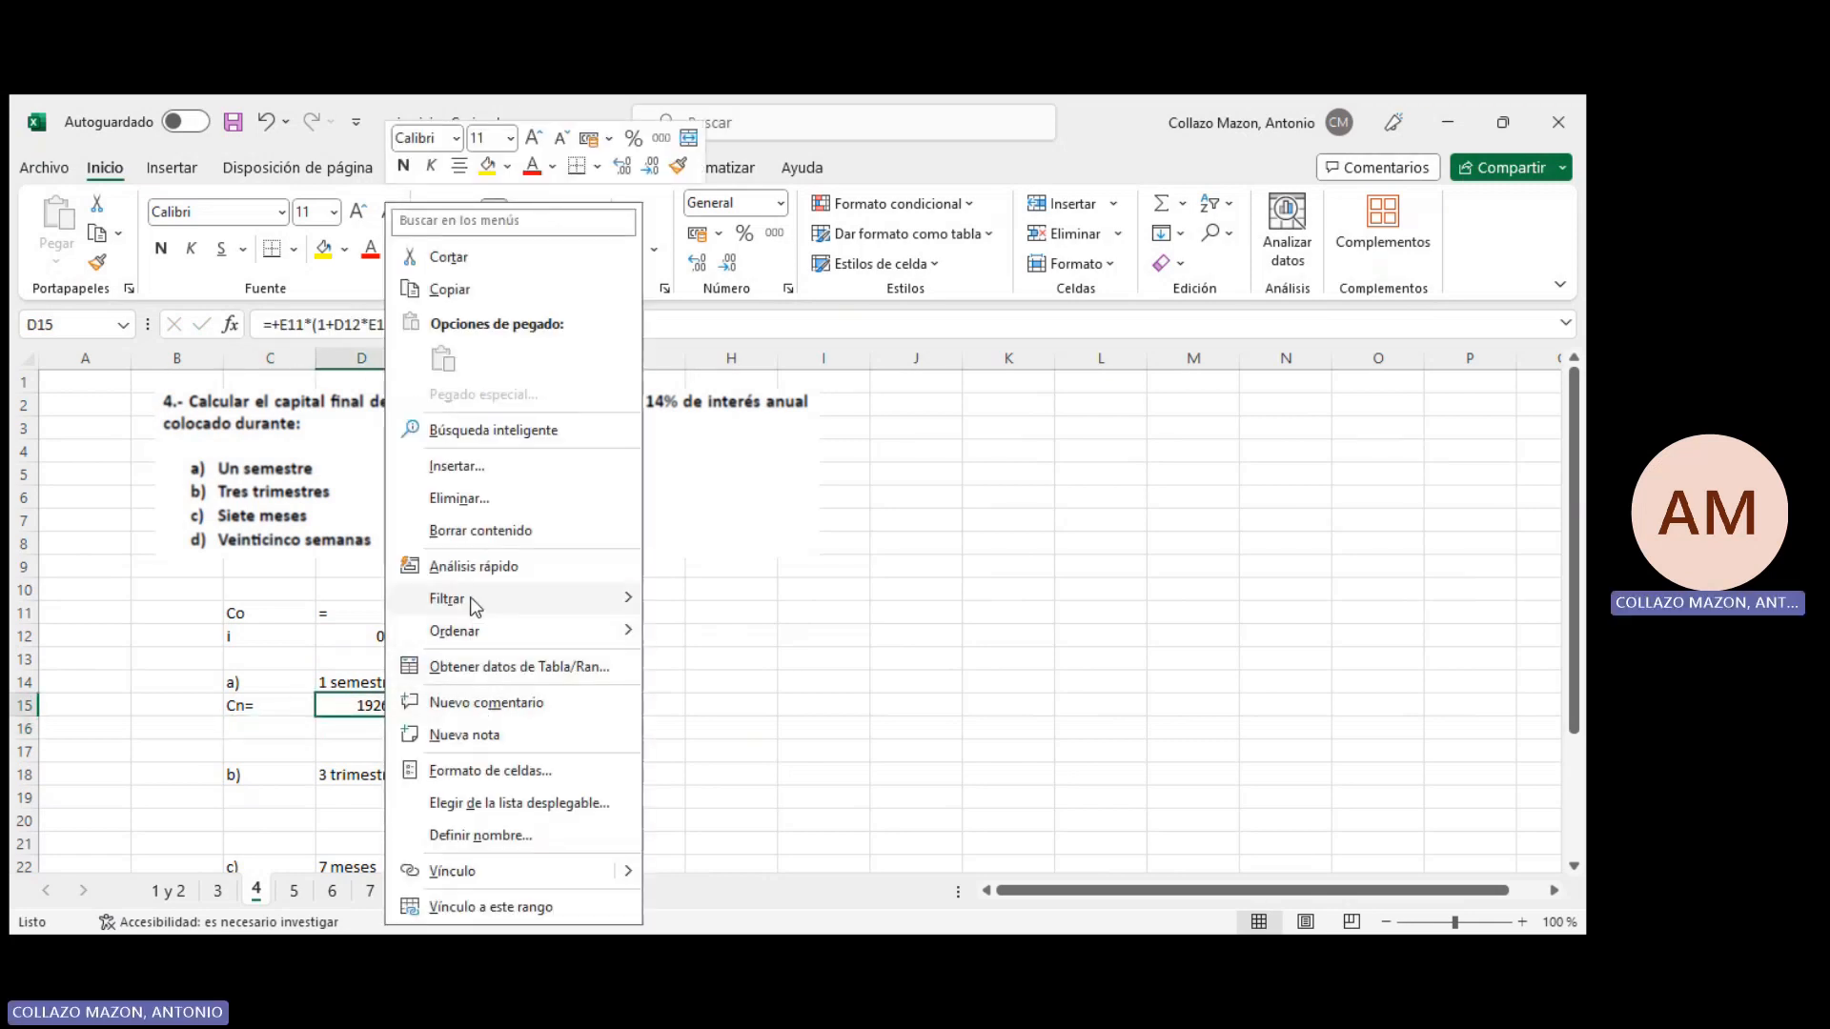
left_click(473, 768)
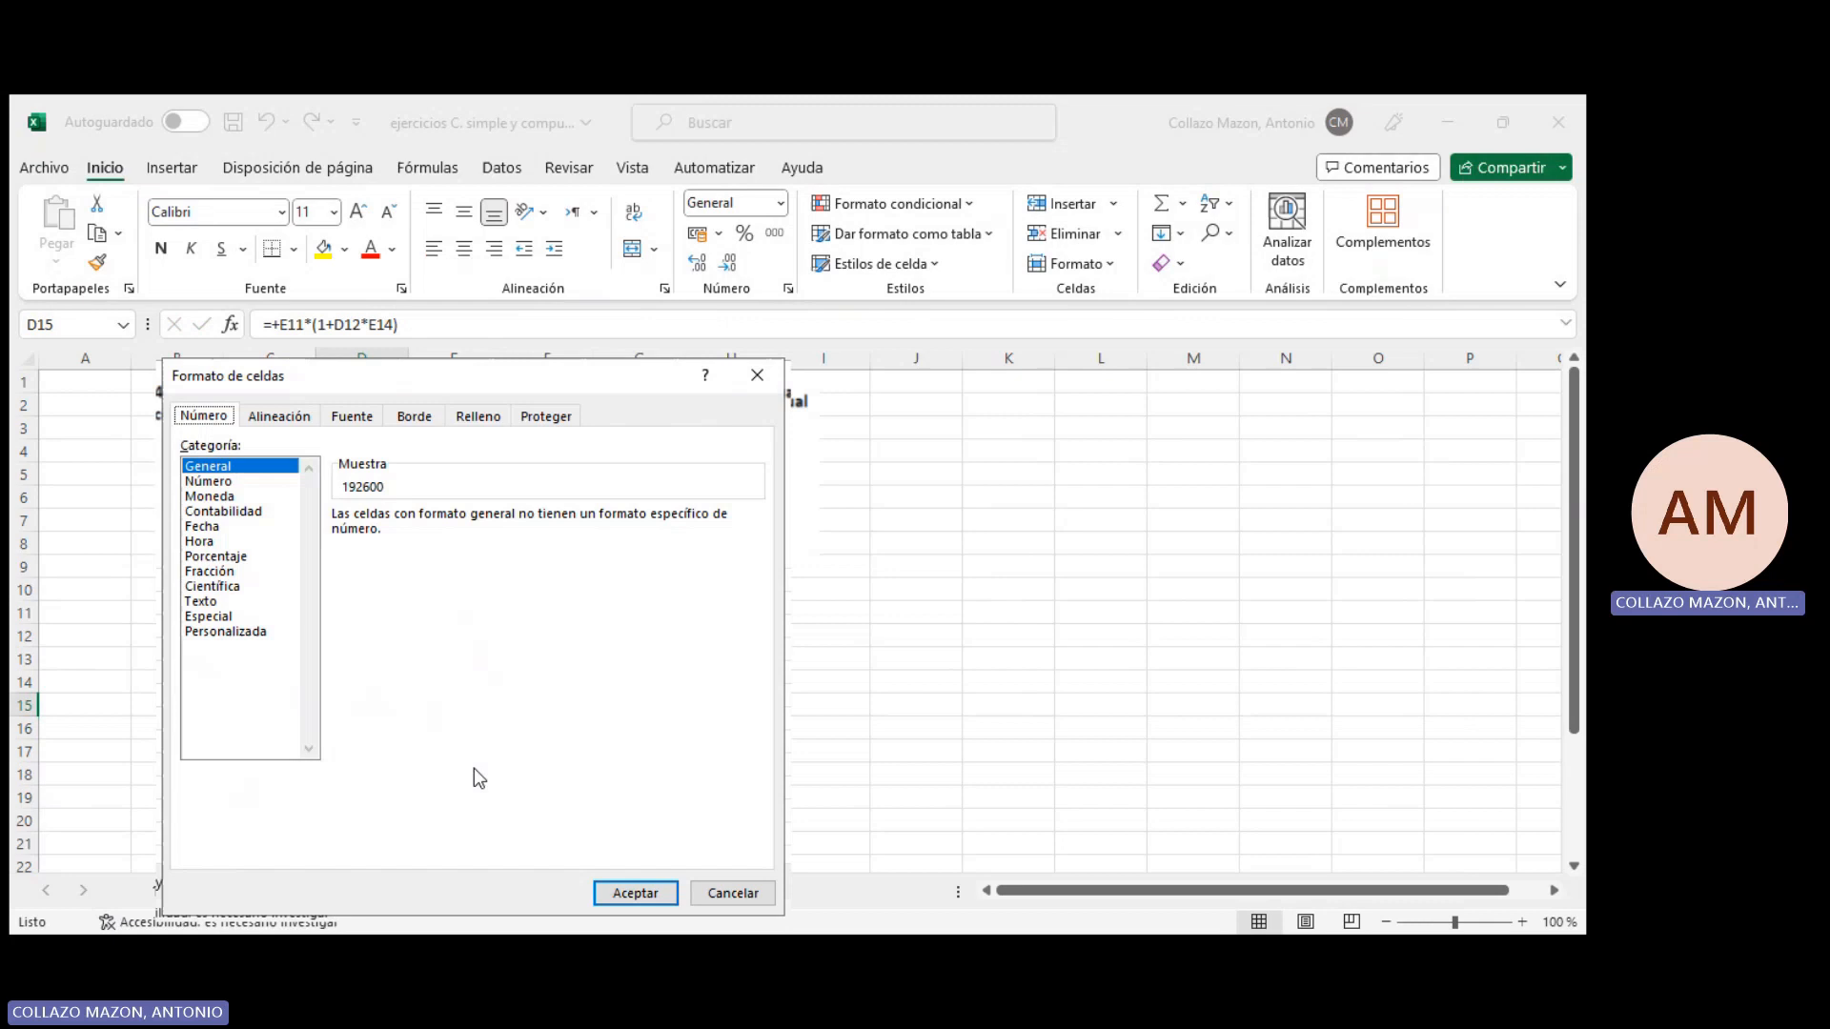
left_click(212, 481)
left_click(340, 544)
left_click(635, 896)
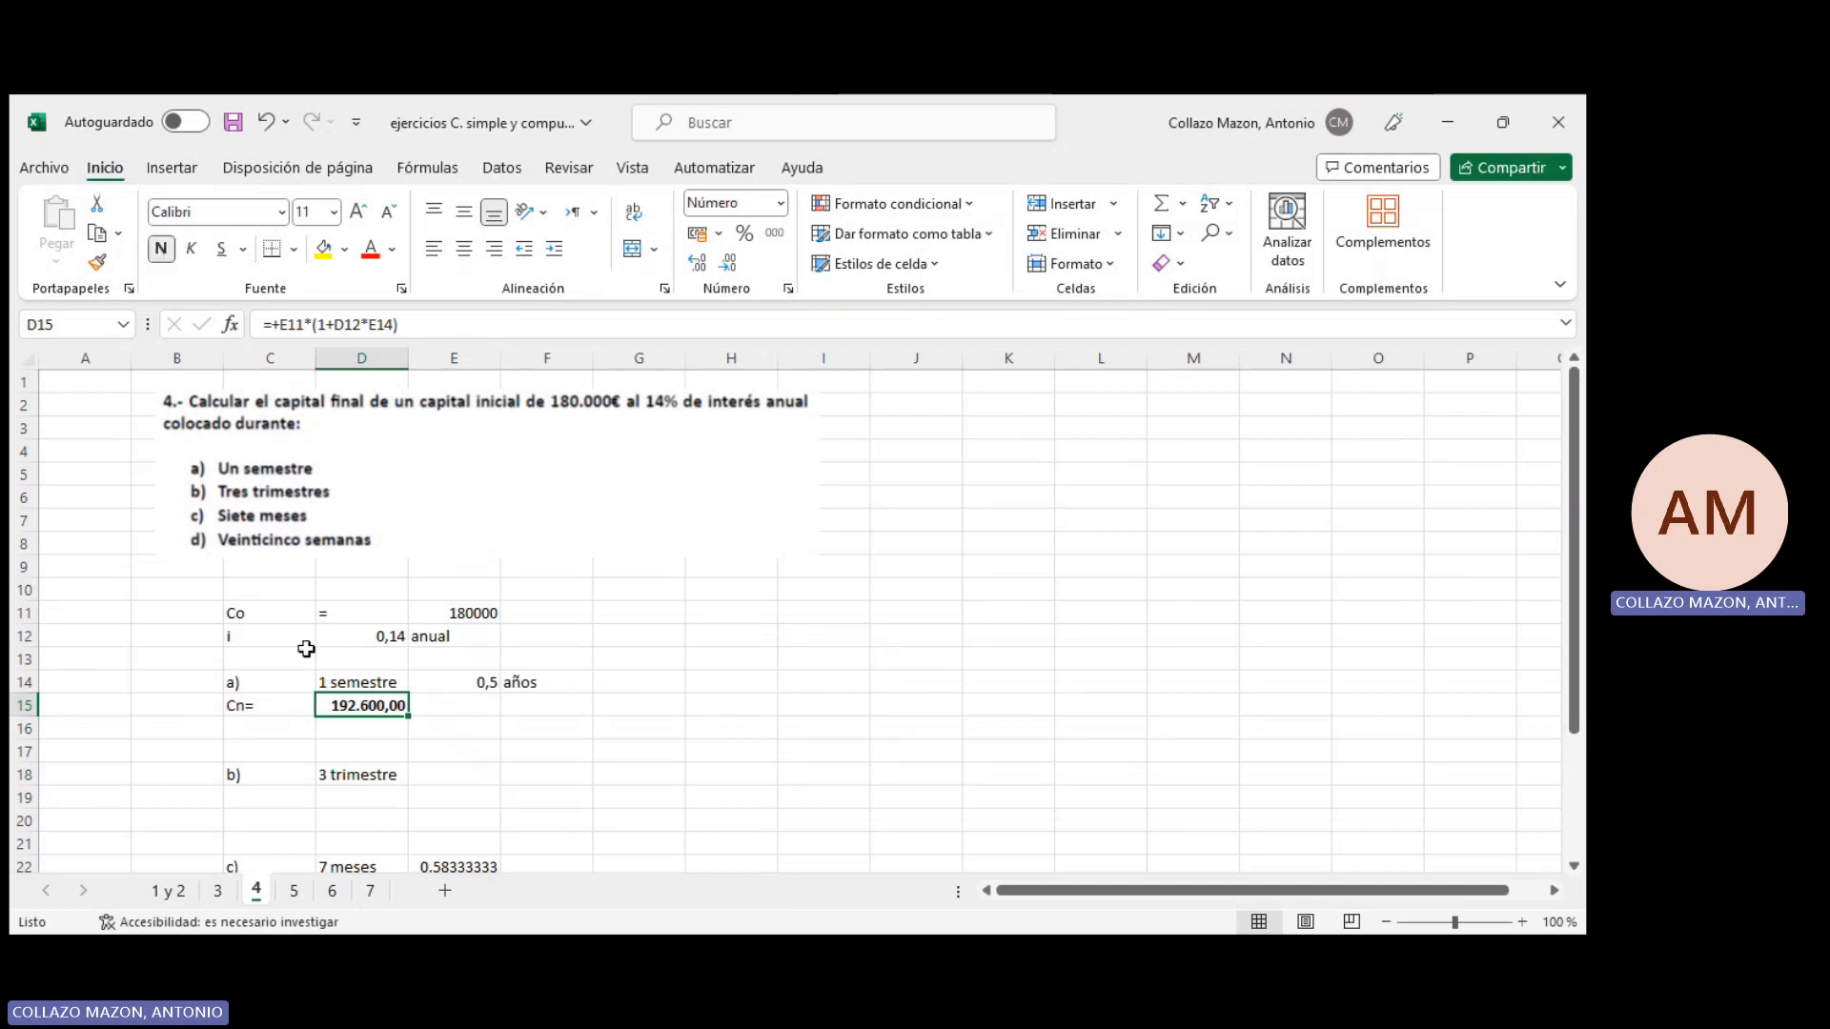
Correct case b)'s term in D18 to 3 trimestres
scroll(306, 649, "down", 2)
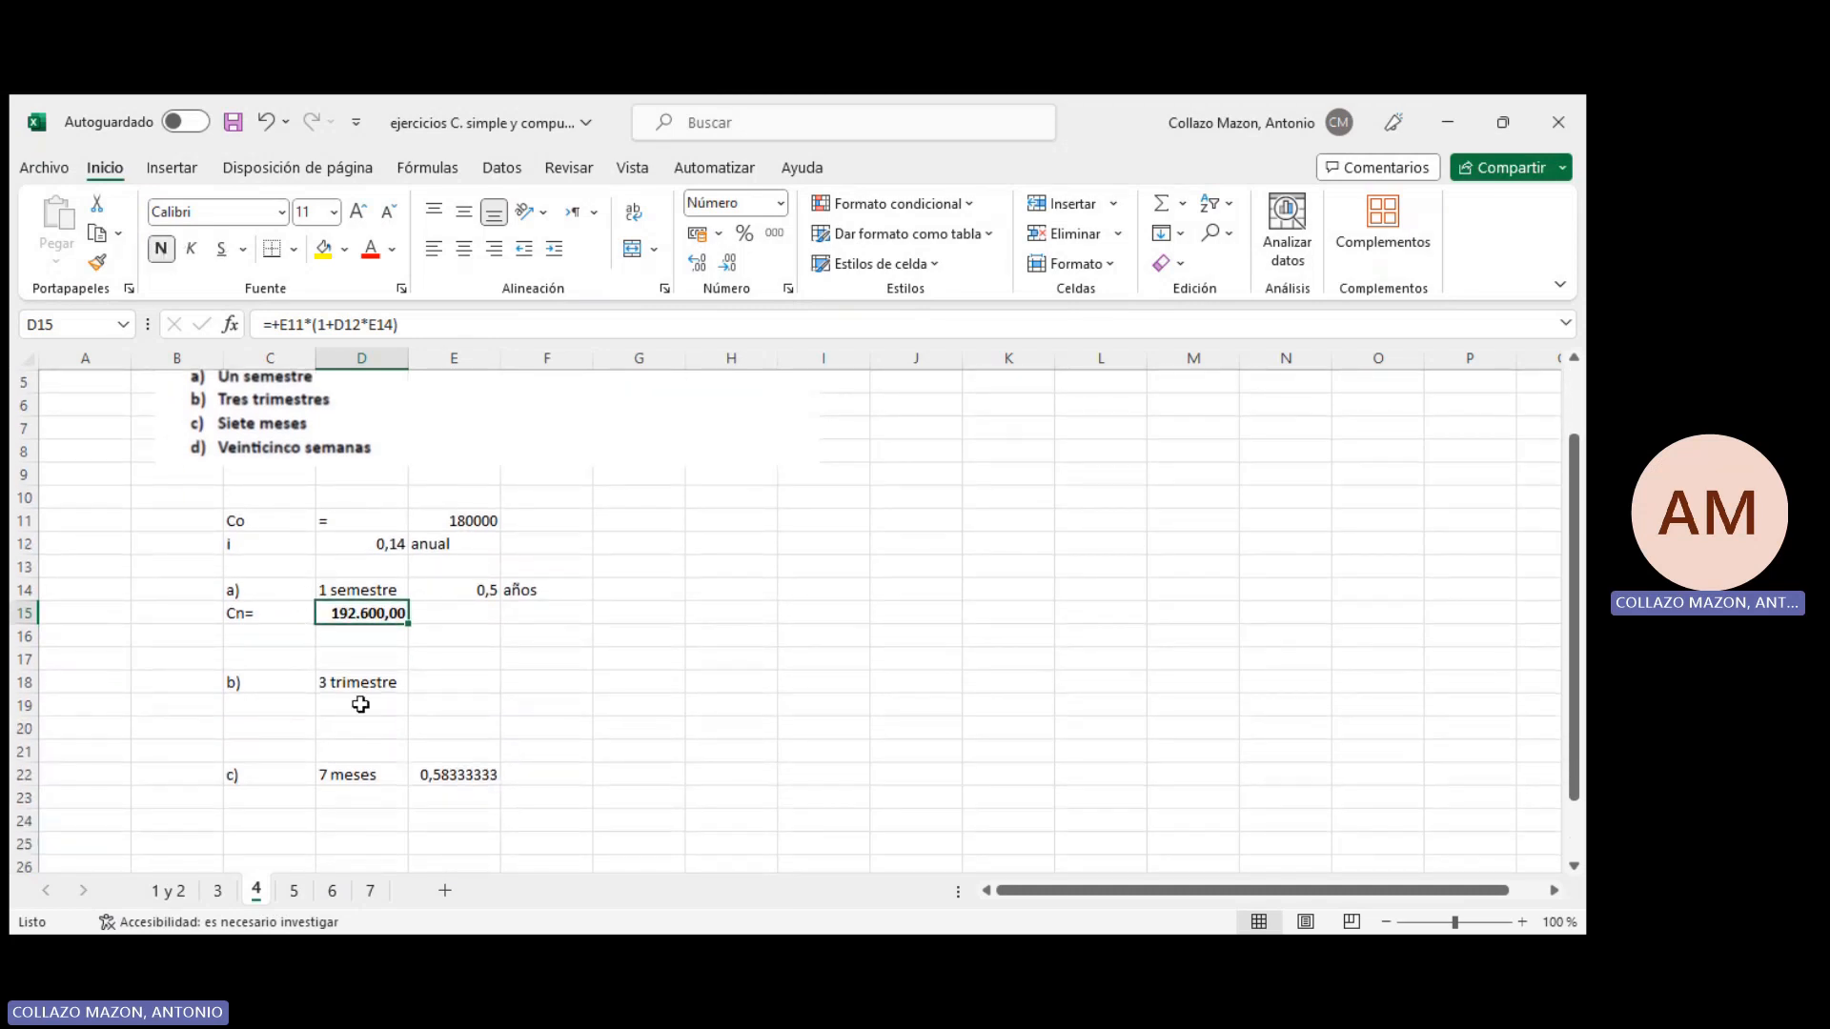
left_click(394, 686)
double_click(394, 686)
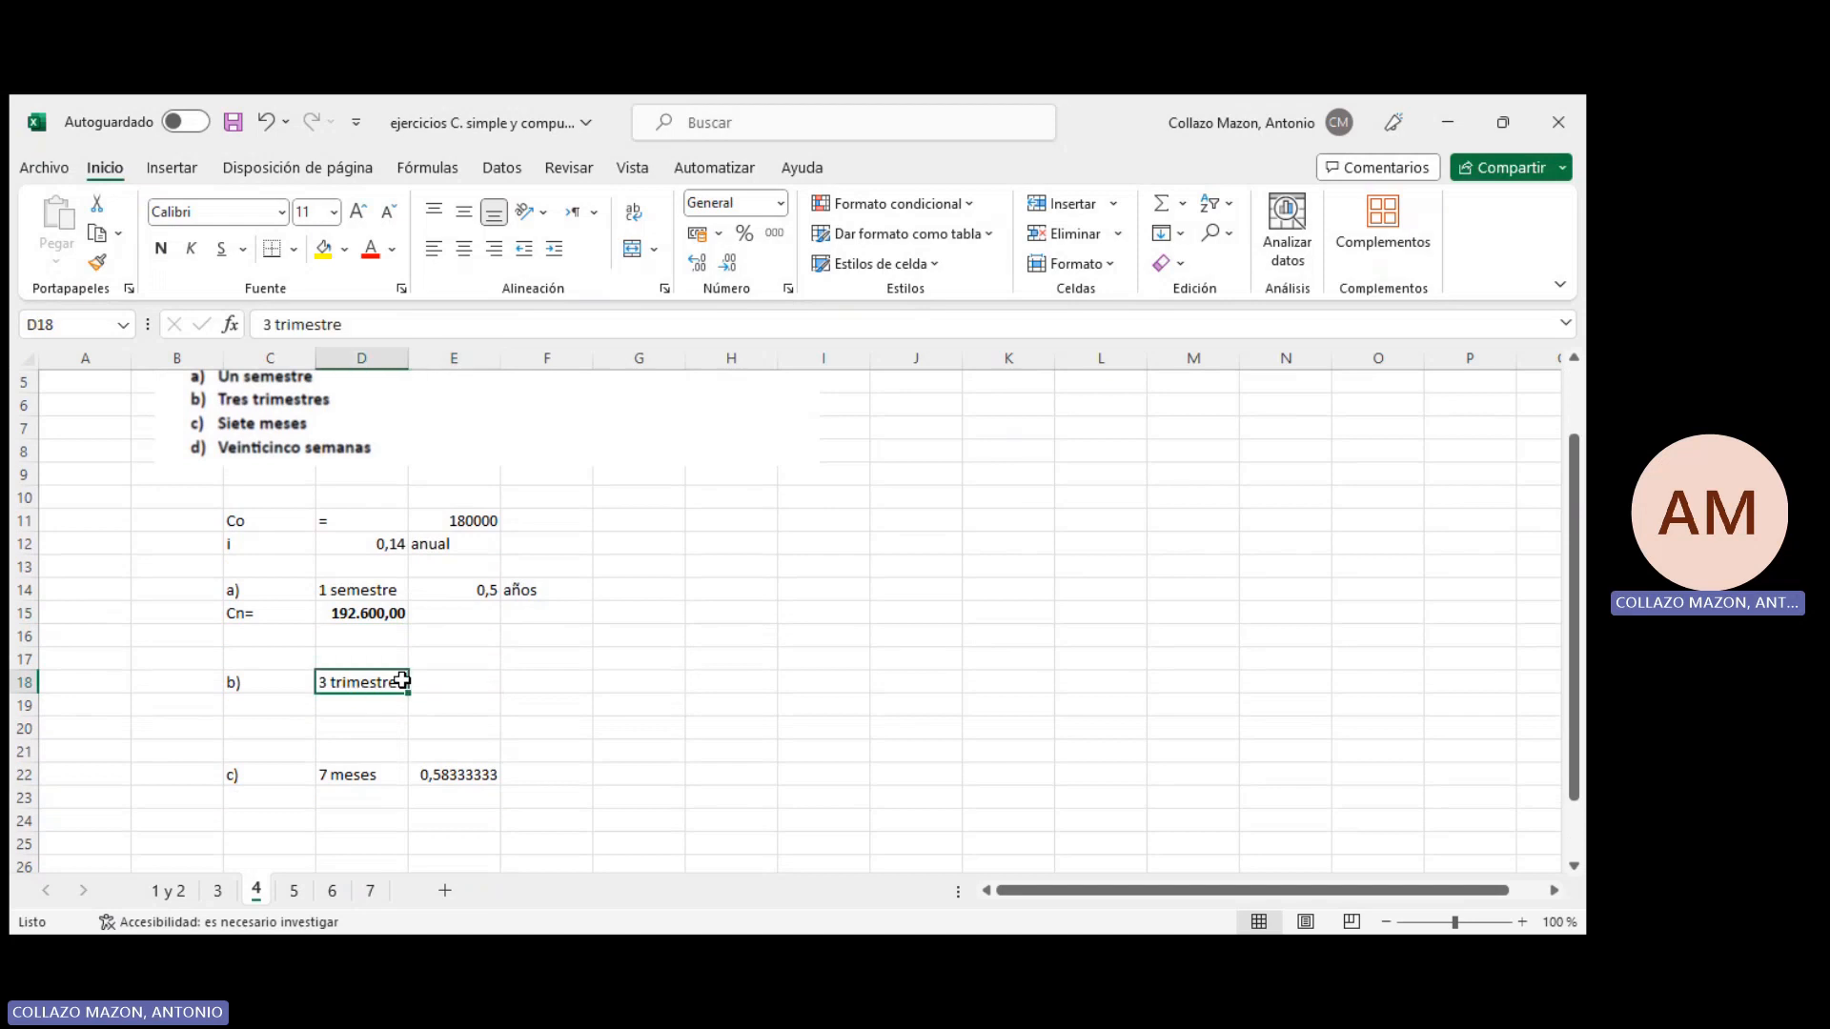
key("Tab")
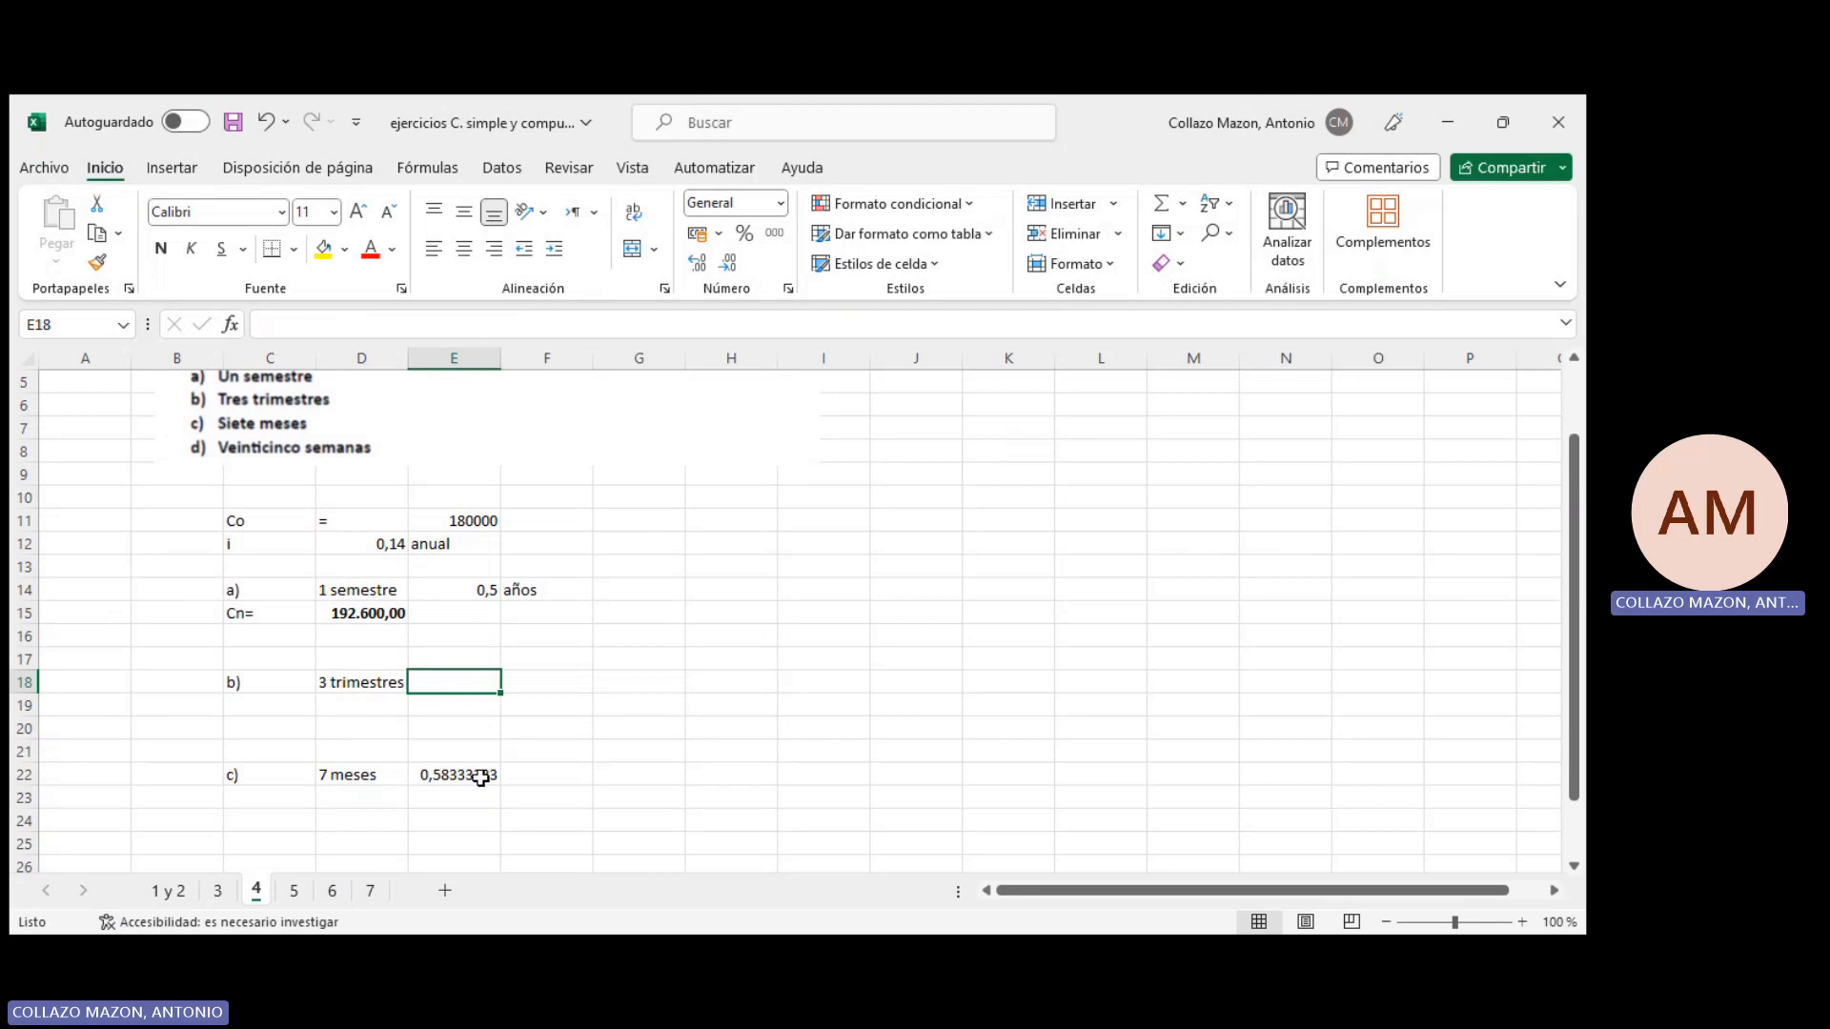
Convert case b)'s term to years with =9/12 in E18 and label its unit años in F18
type("=9")
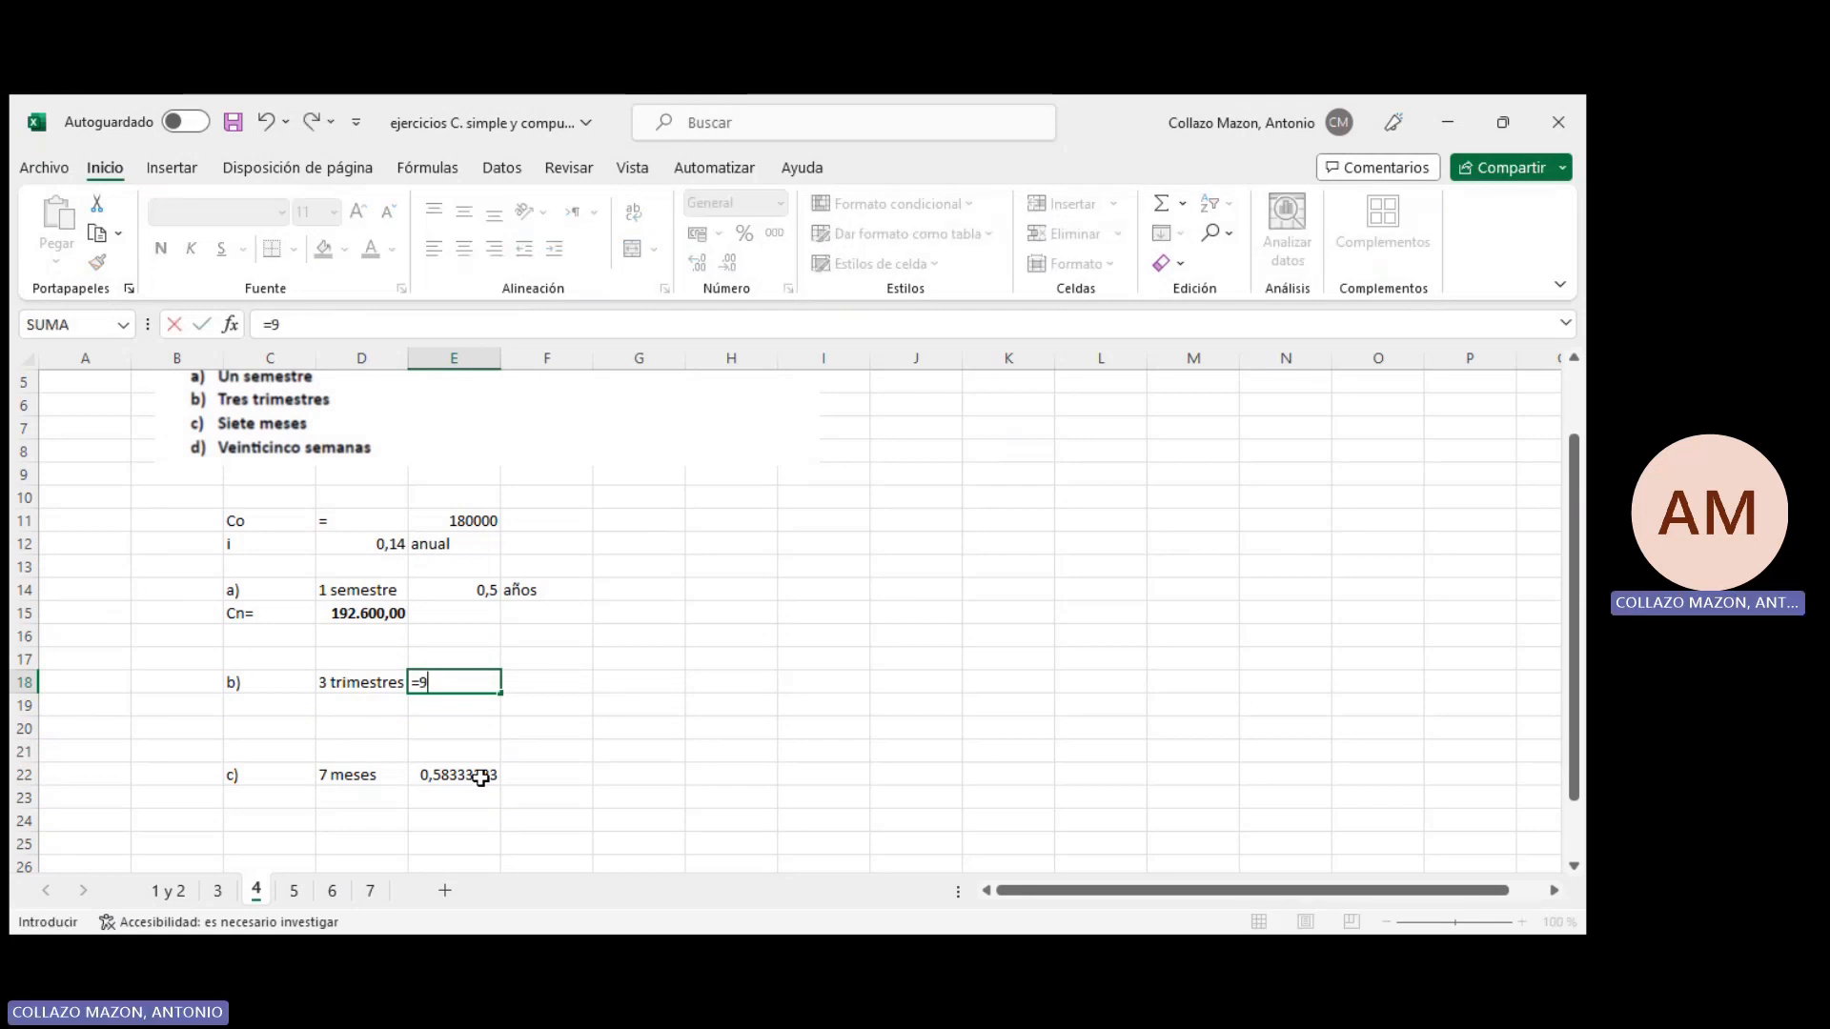
type("/12")
key("Return")
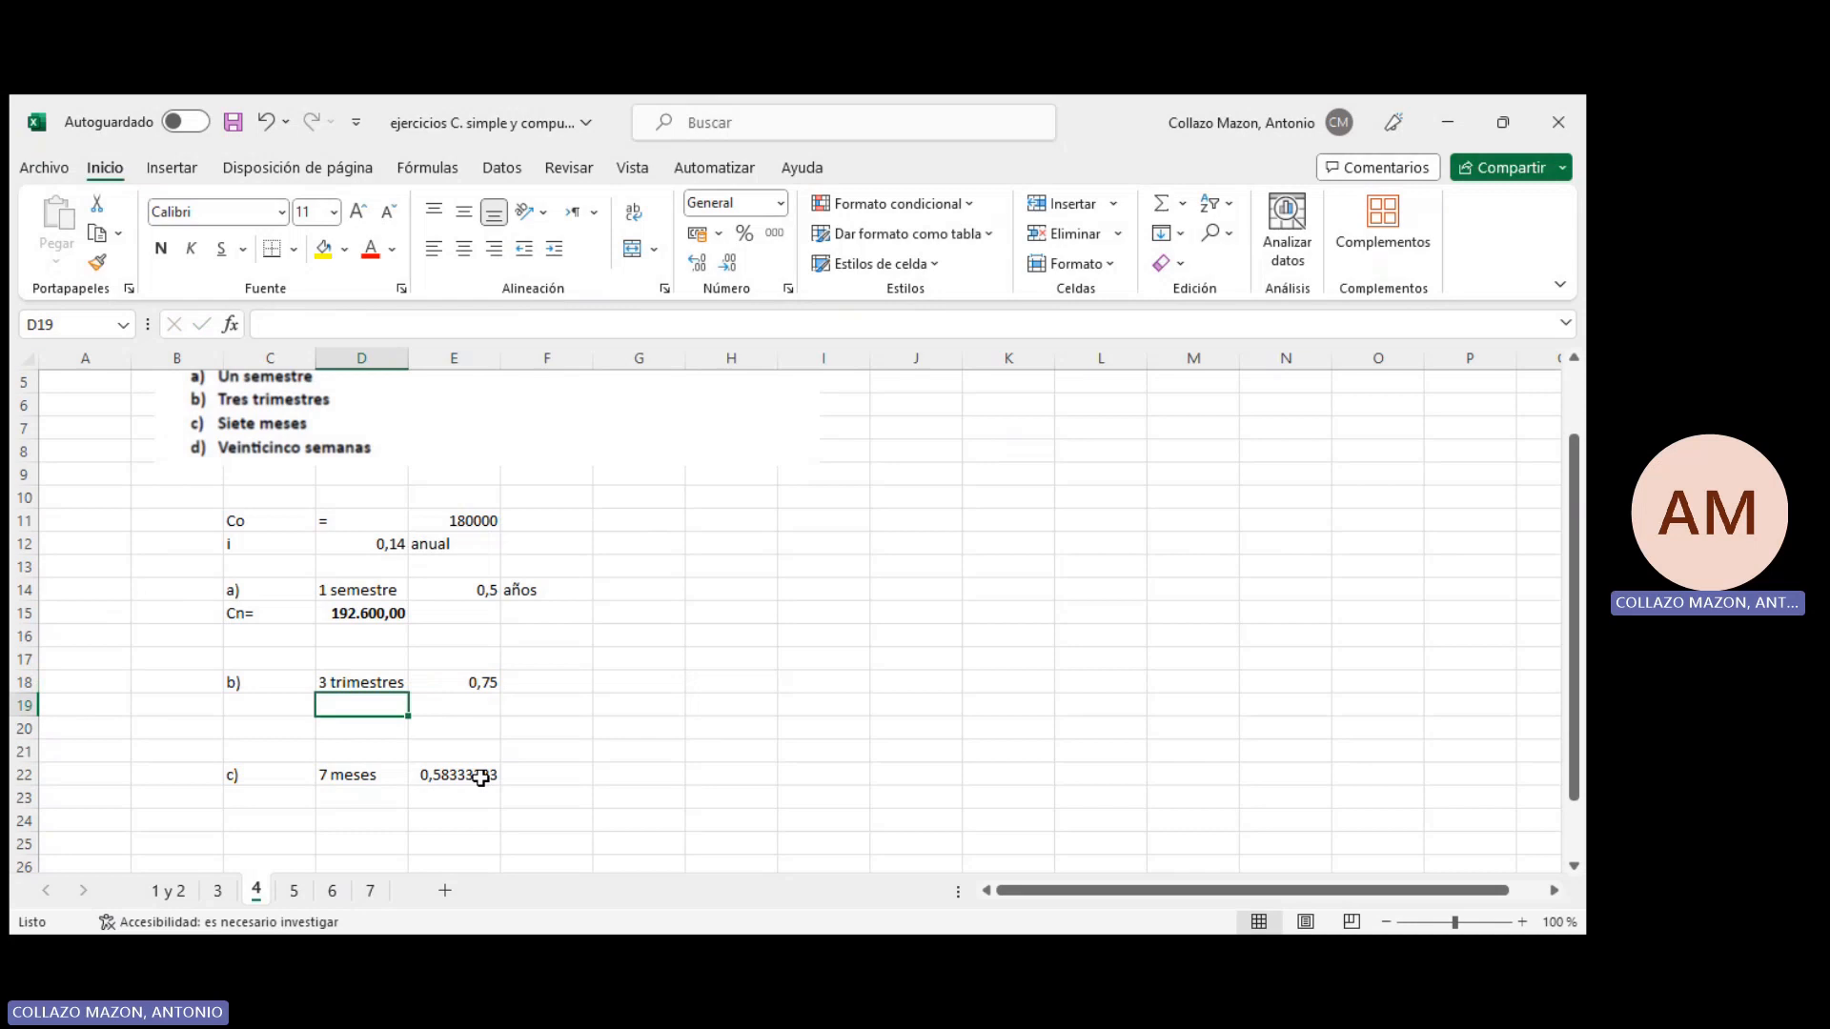
key("Up")
key("Right")
key("Right")
type("a")
key("Return")
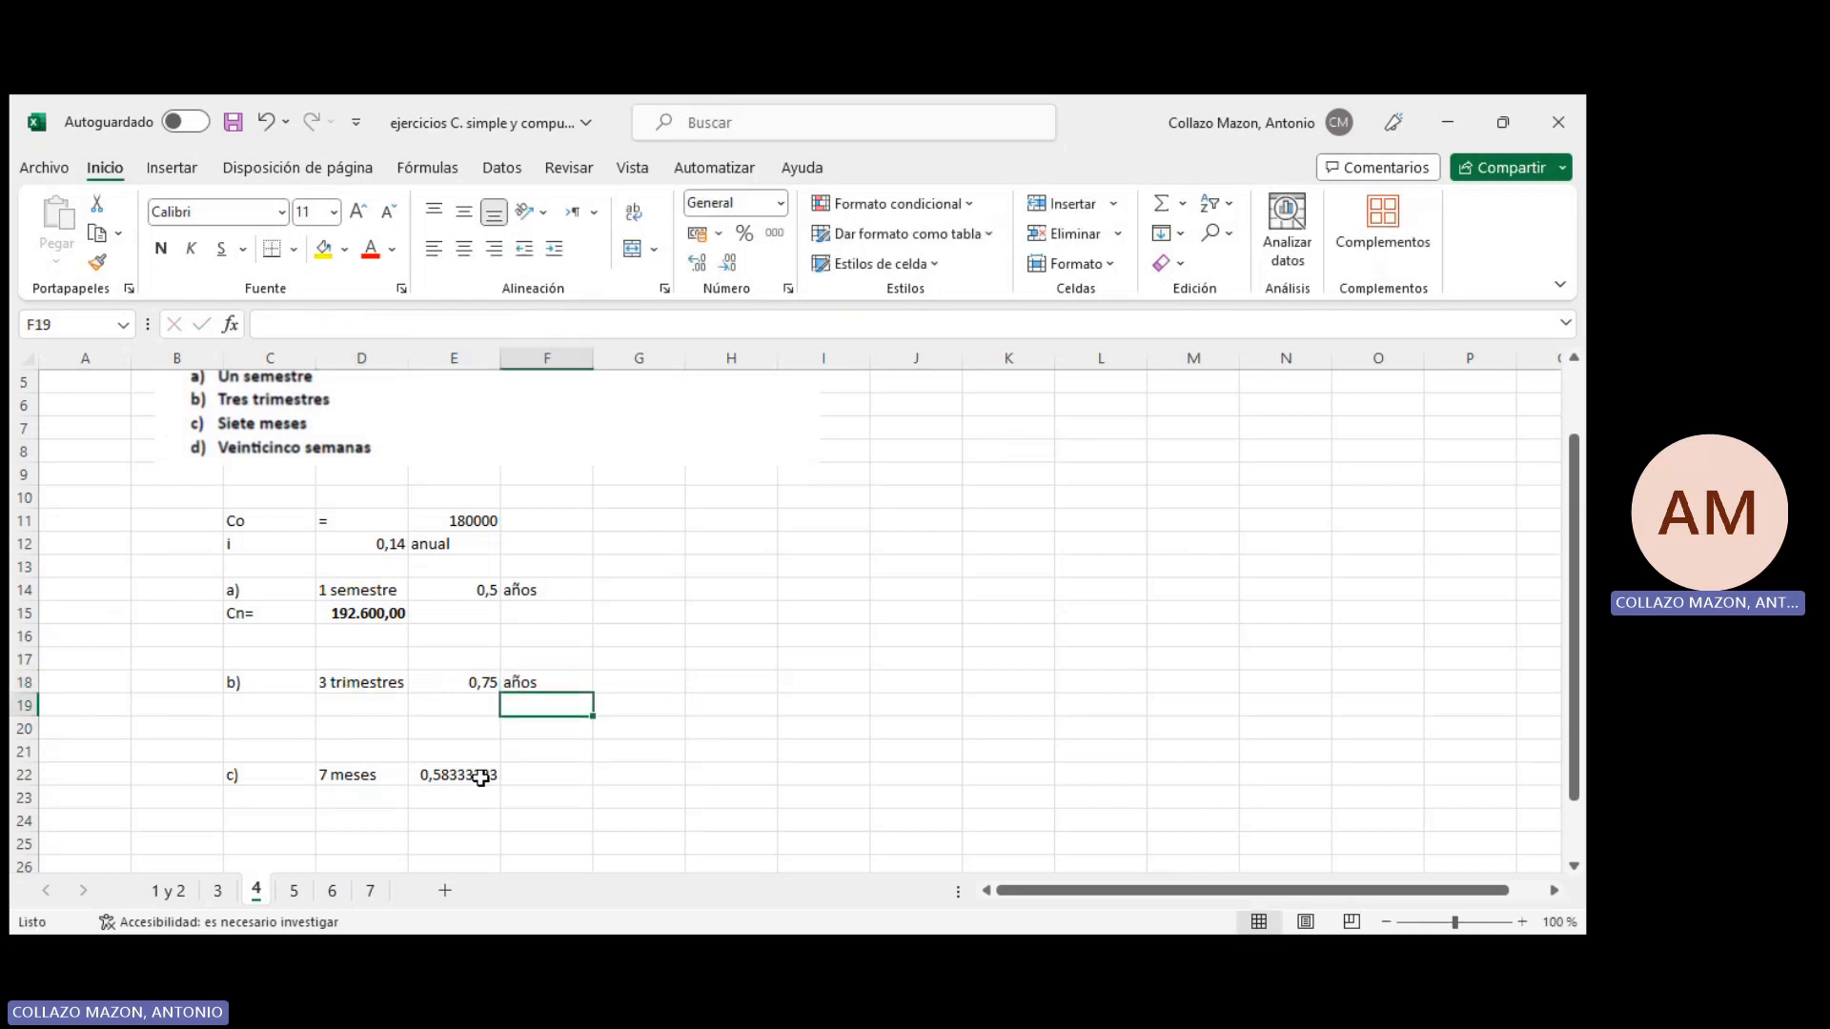
Copy case a)'s final capital label and formula from C15:D15 to C19:D19 below case b)
left_click_drag(290, 620, 367, 616)
key("ctrl+c")
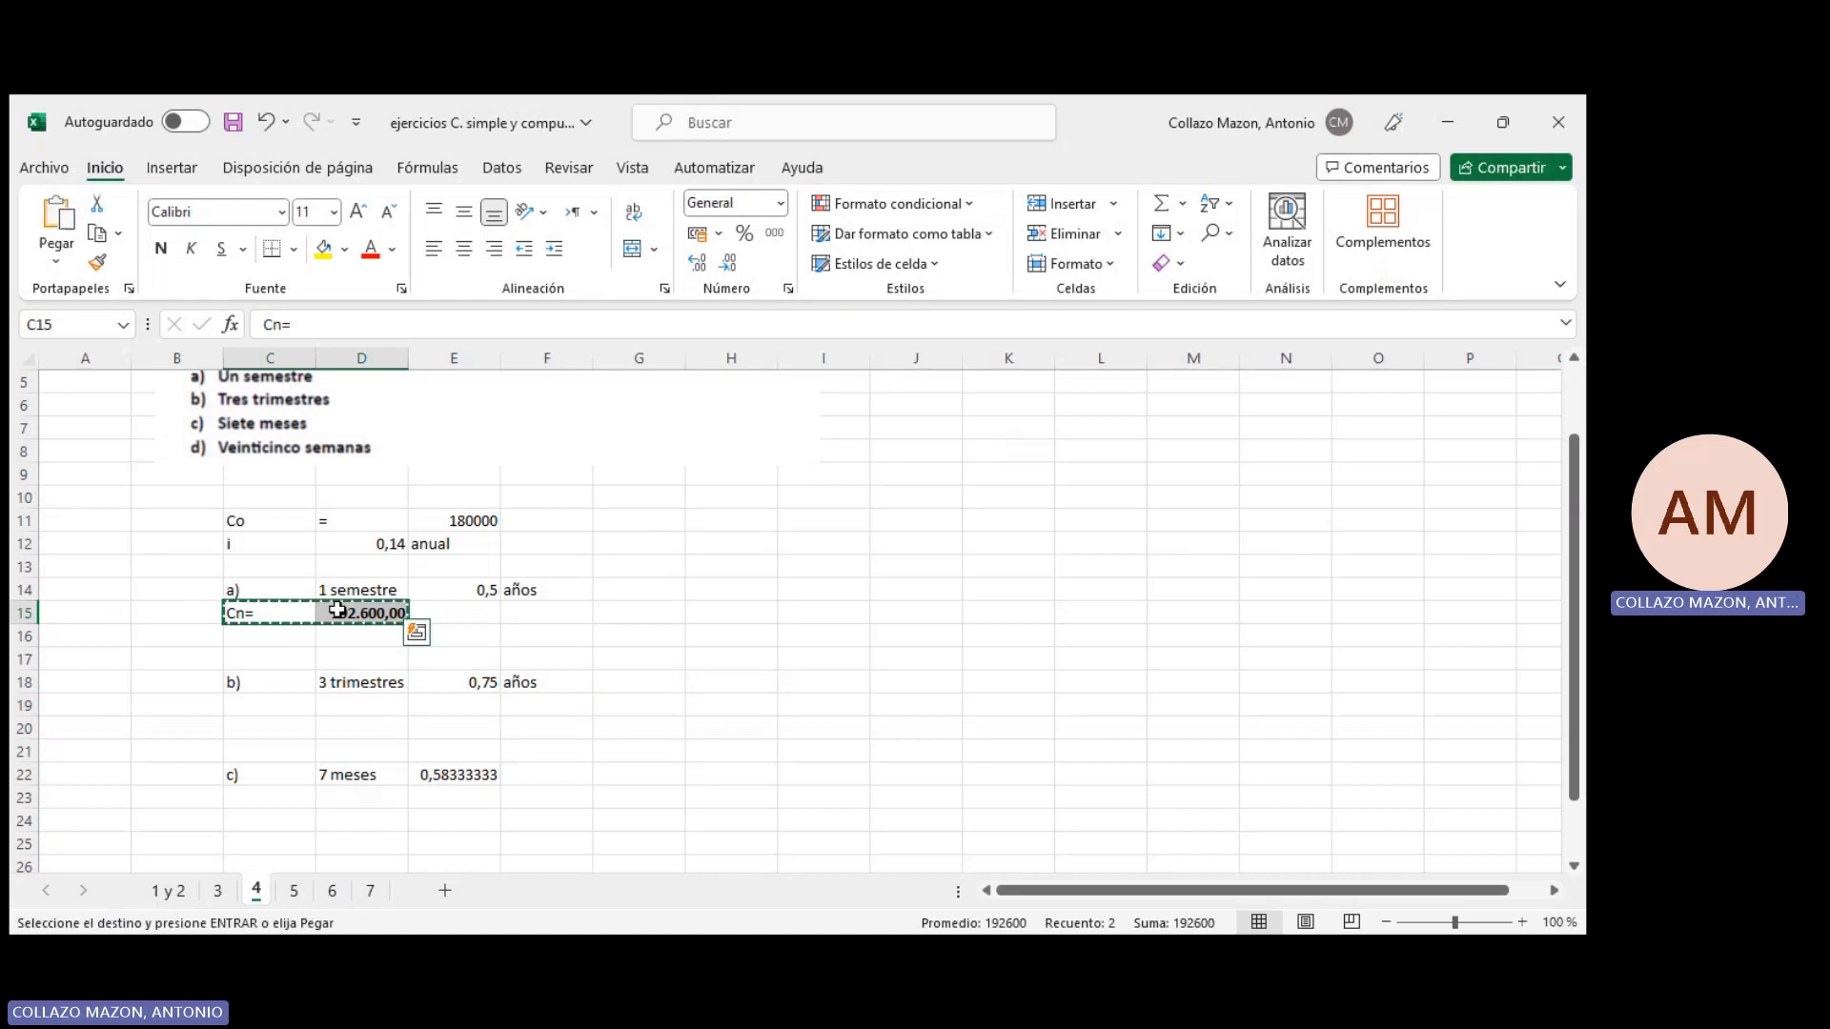
left_click(296, 705)
key("ctrl+v")
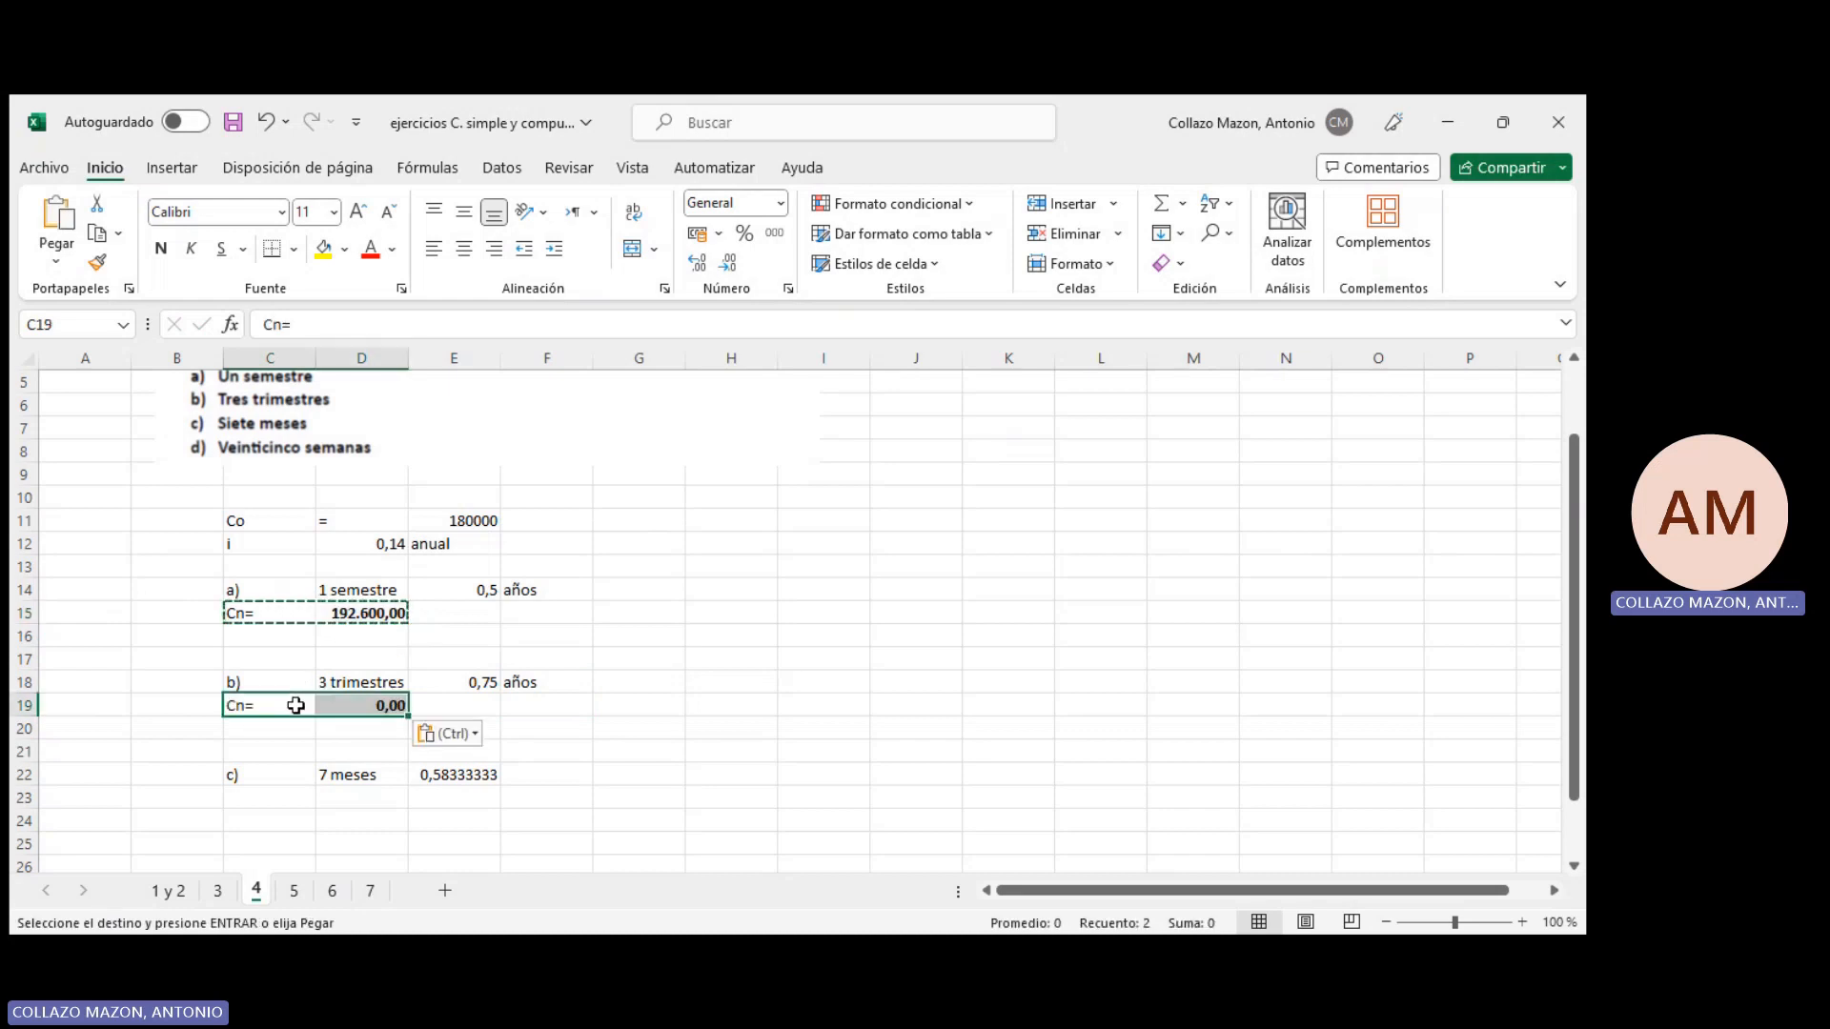
Inspect the cell references of the copied formula in D19, then delete that formula
left_click(384, 705)
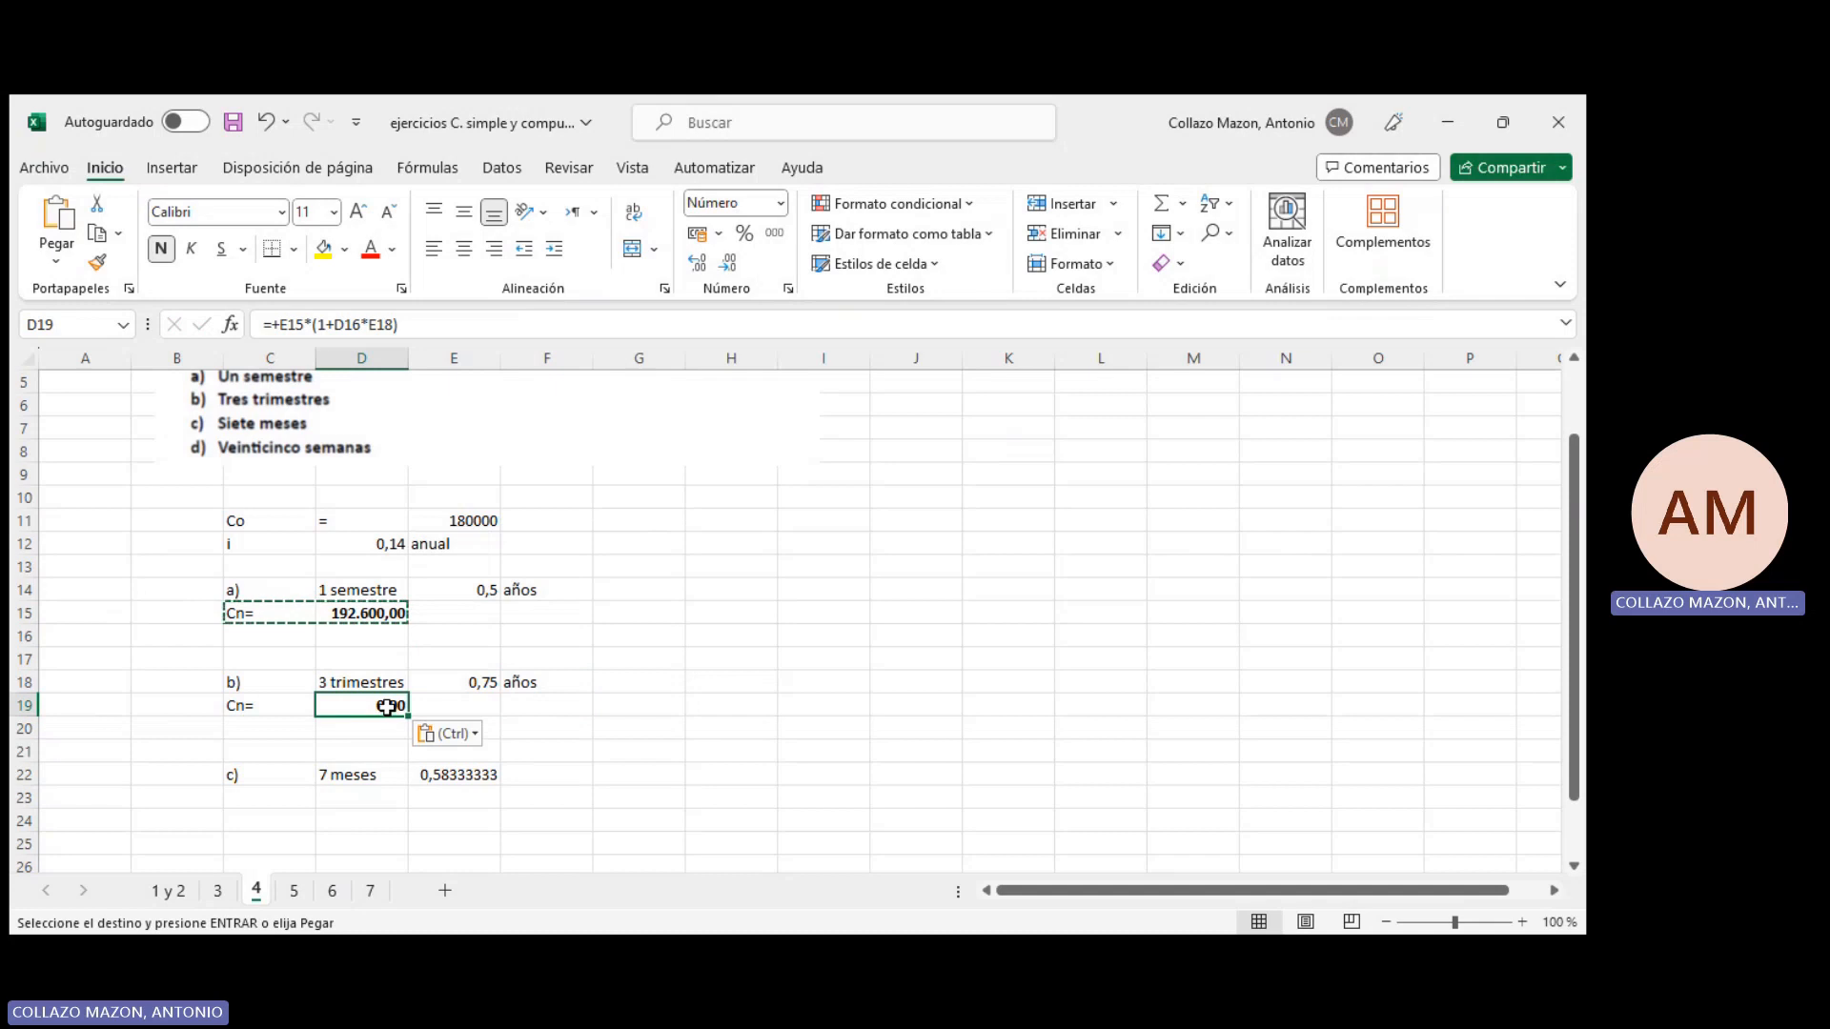
double_click(386, 707)
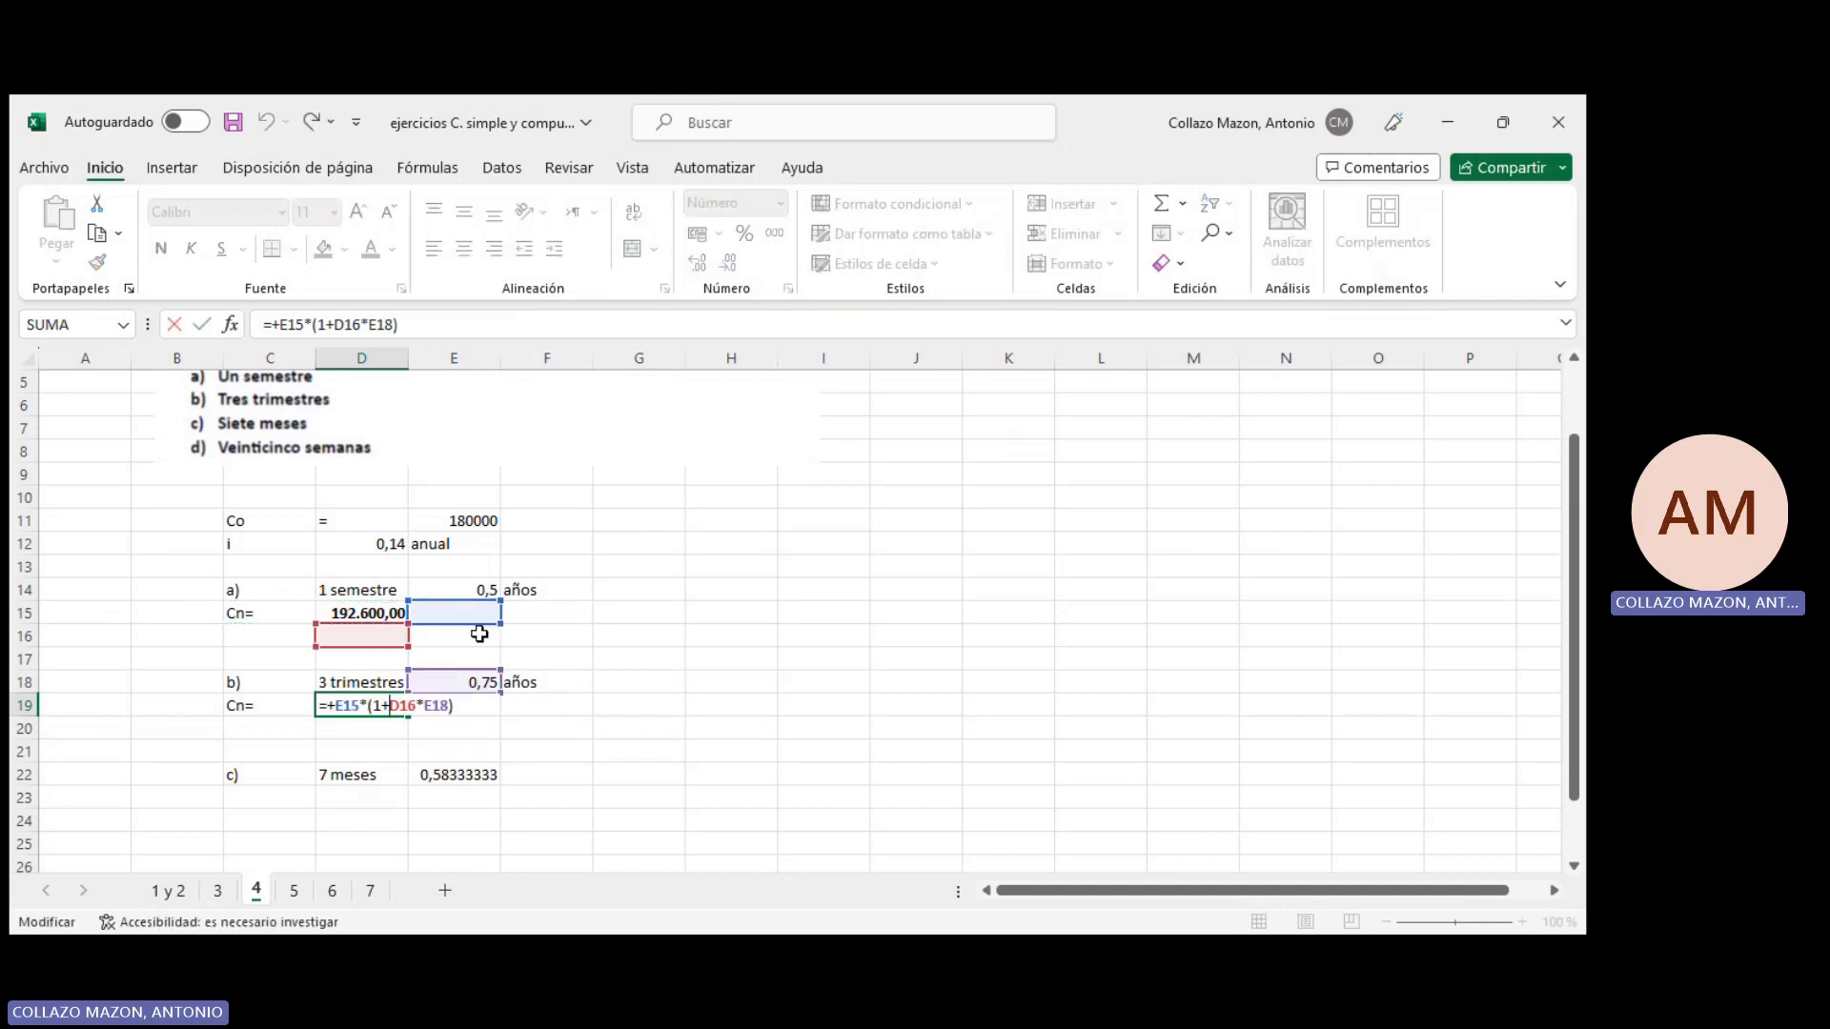
key("Escape")
key("Delete")
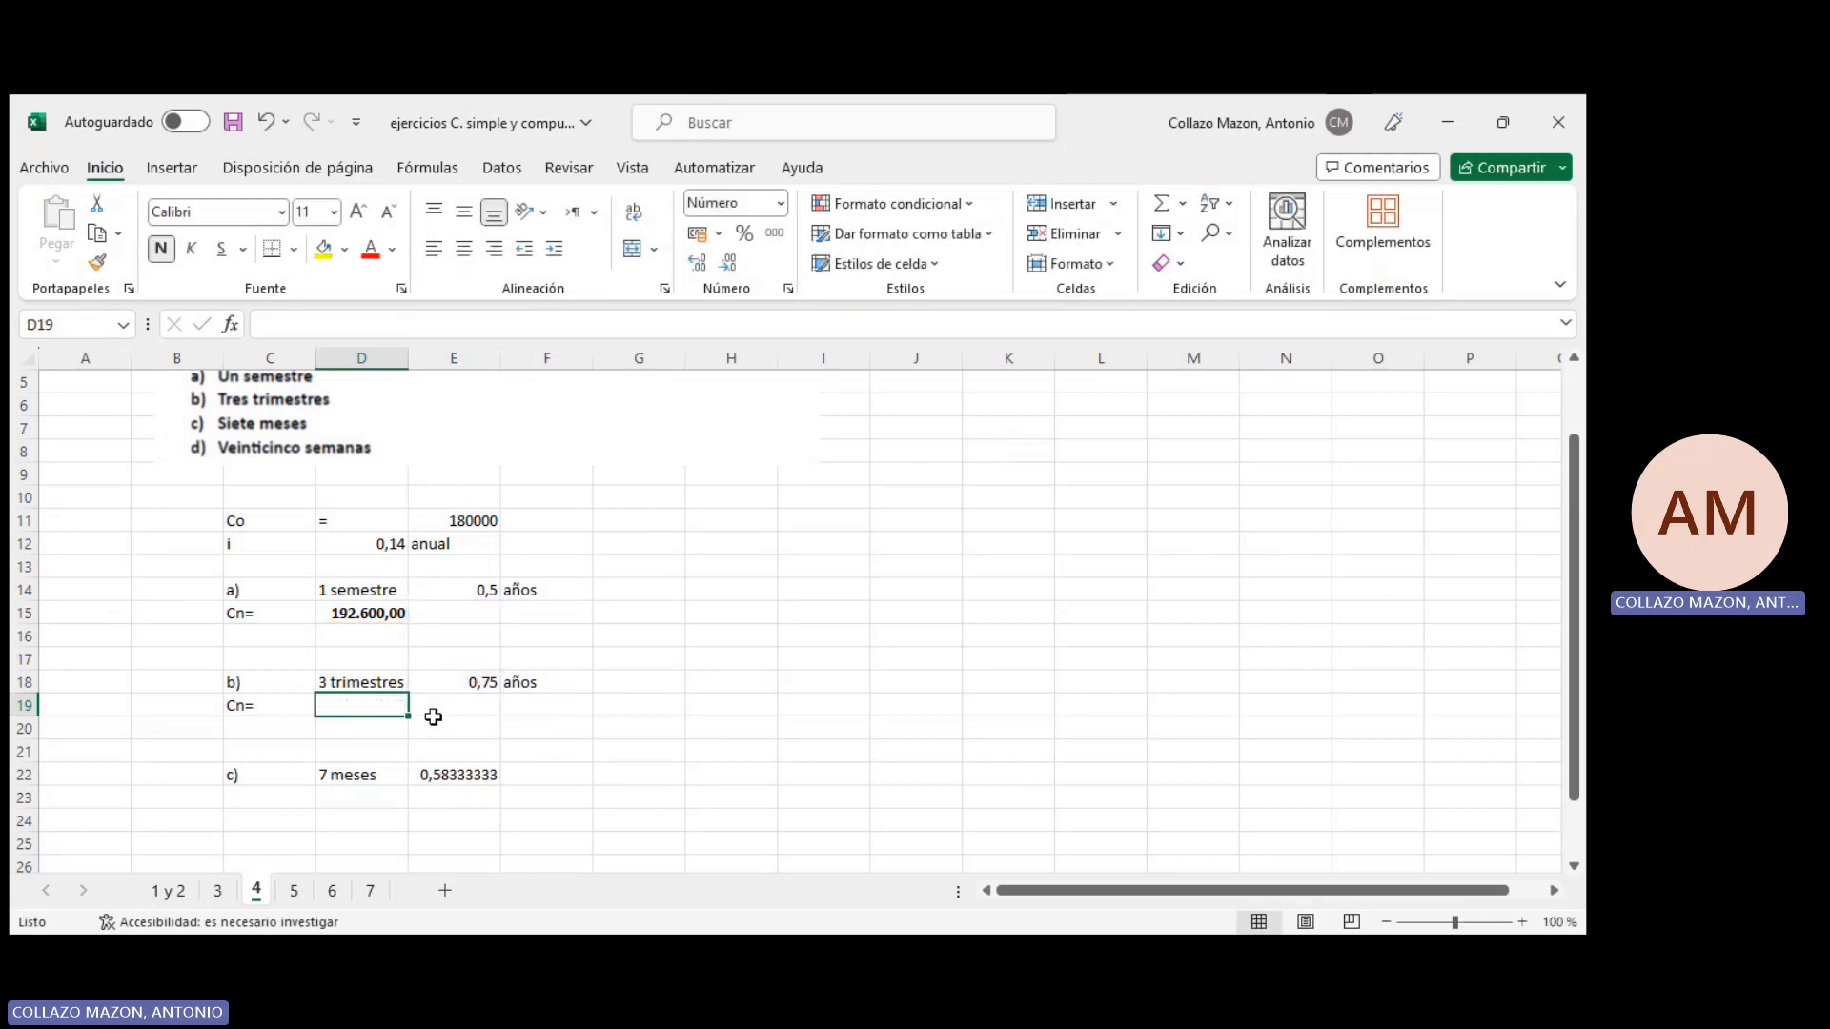
Make the initial capital and interest rate references absolute in D15's formula: +$E$11*(1+$D$12*E14)
left_click(393, 618)
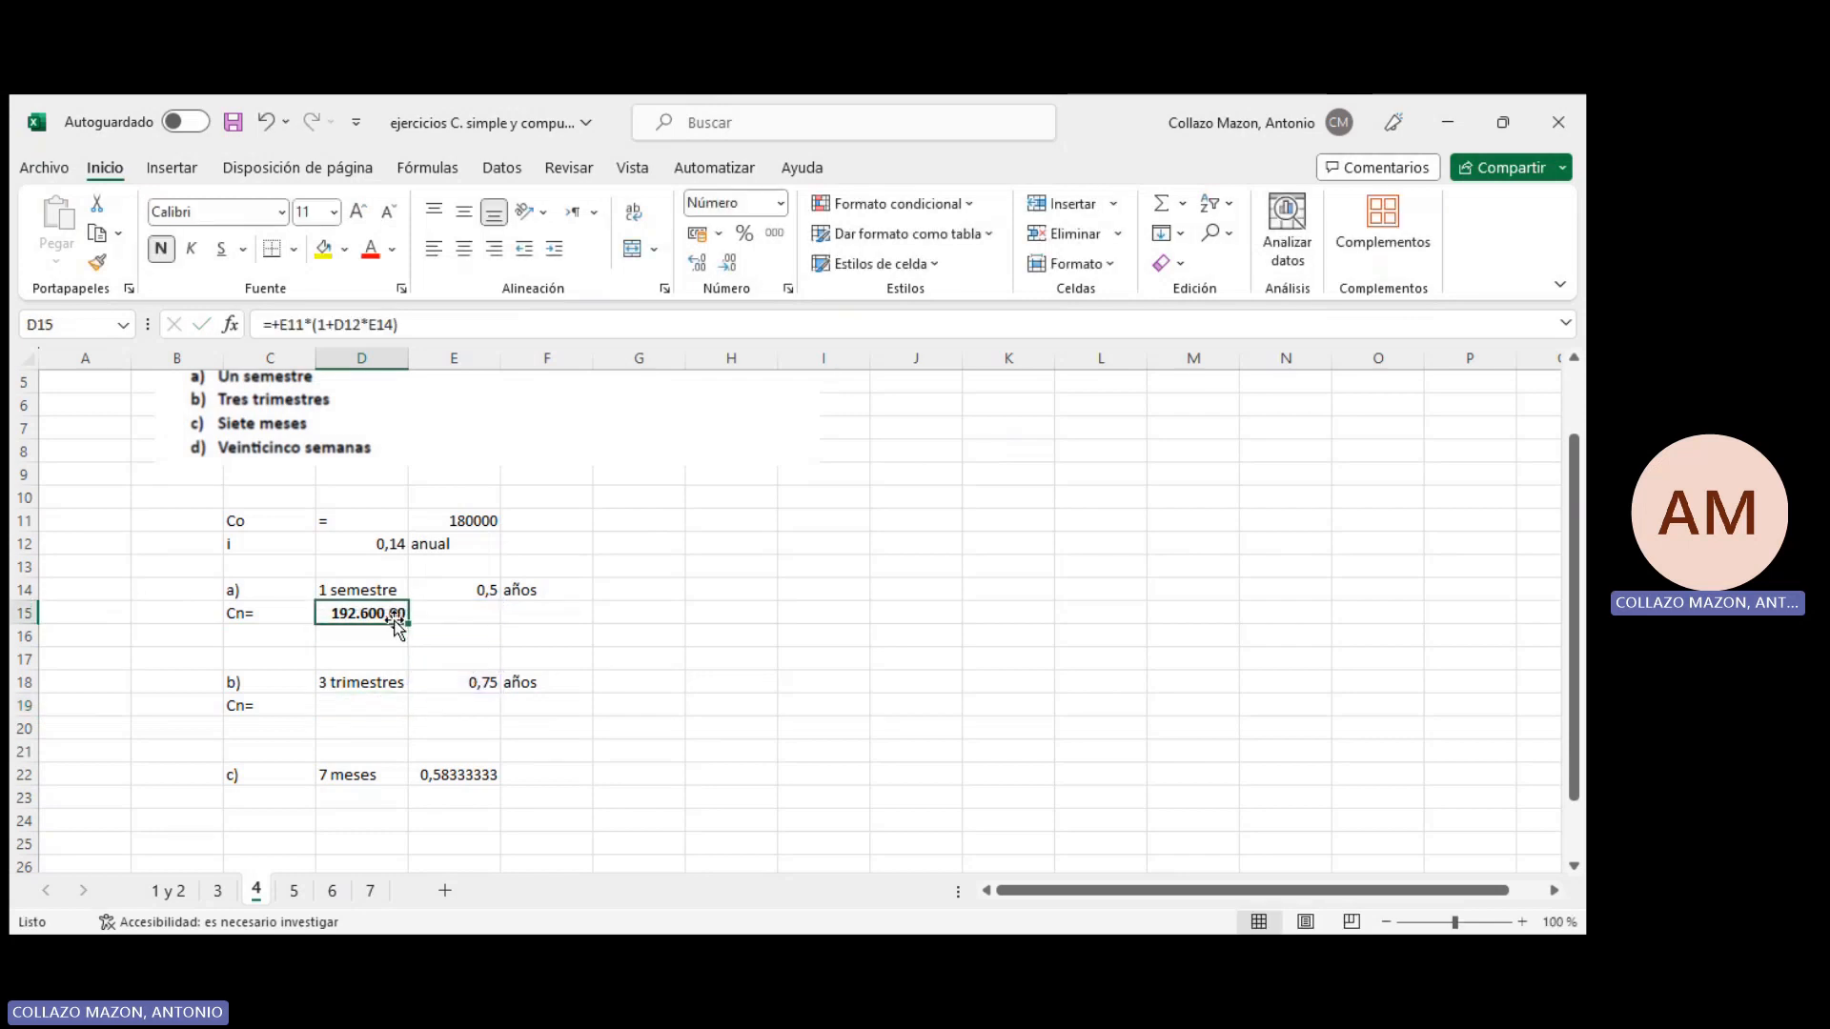
double_click(395, 617)
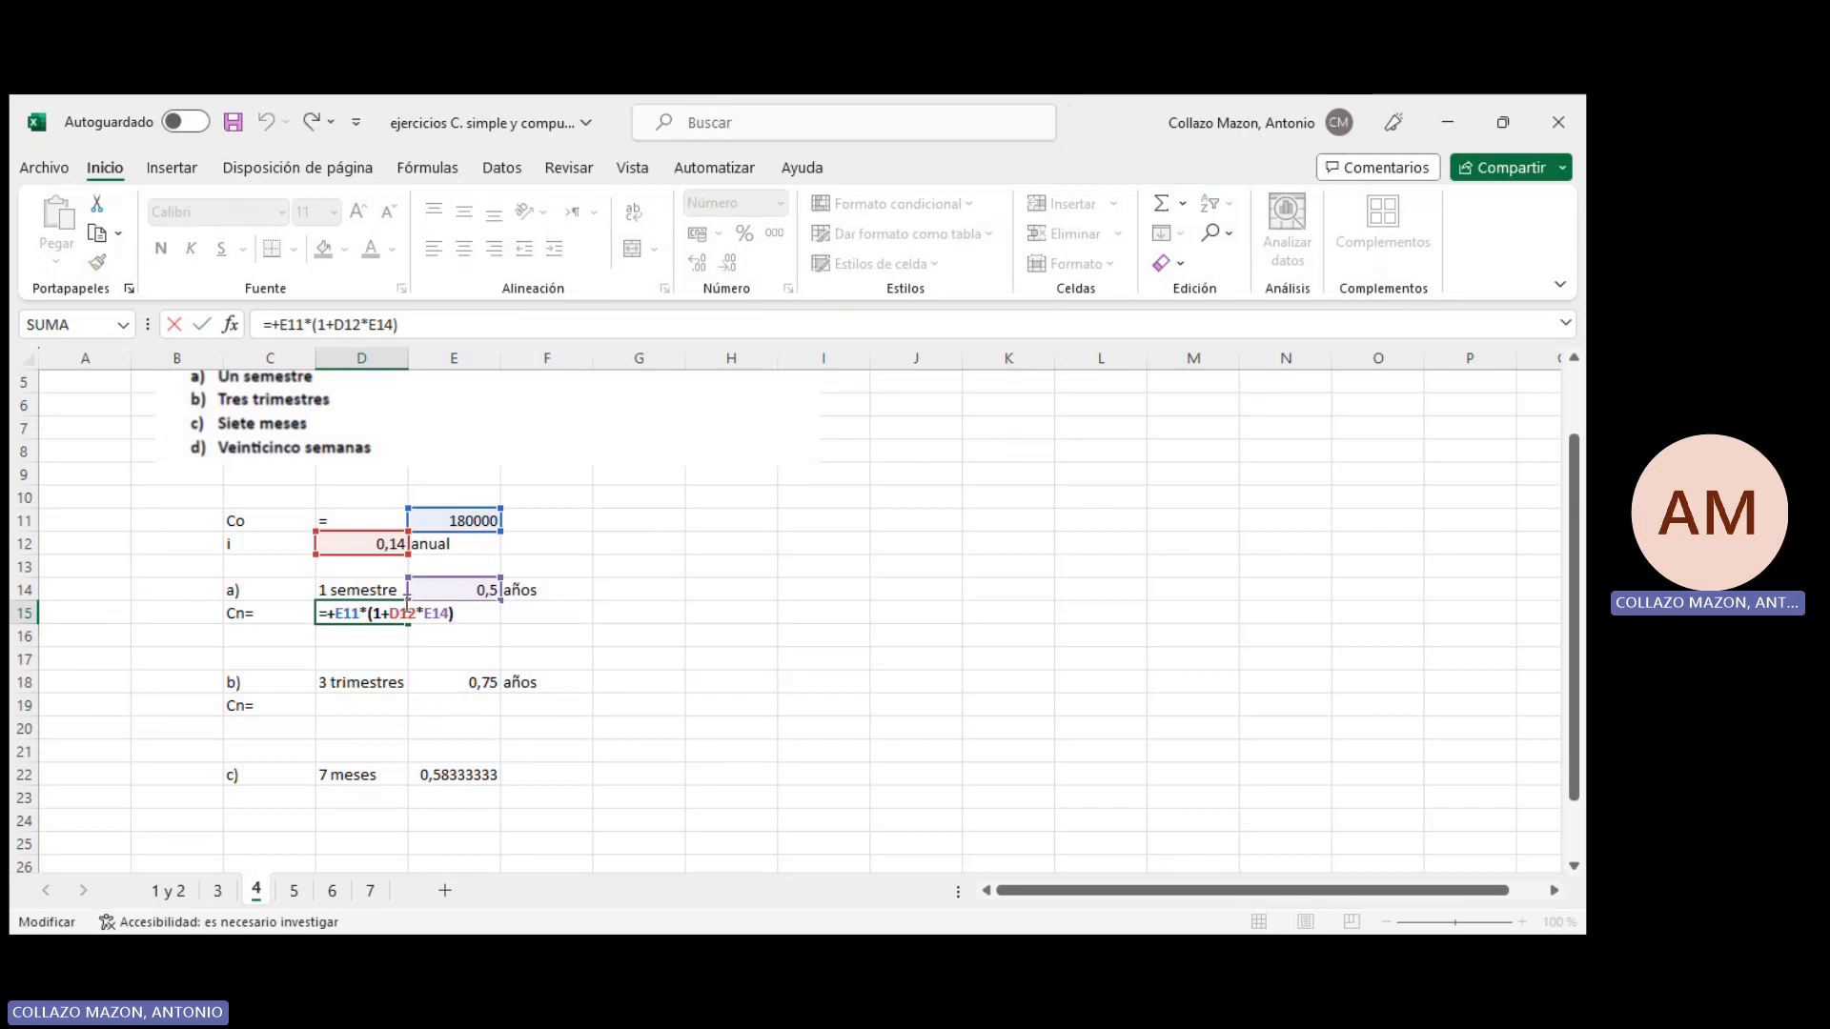
left_click(284, 324)
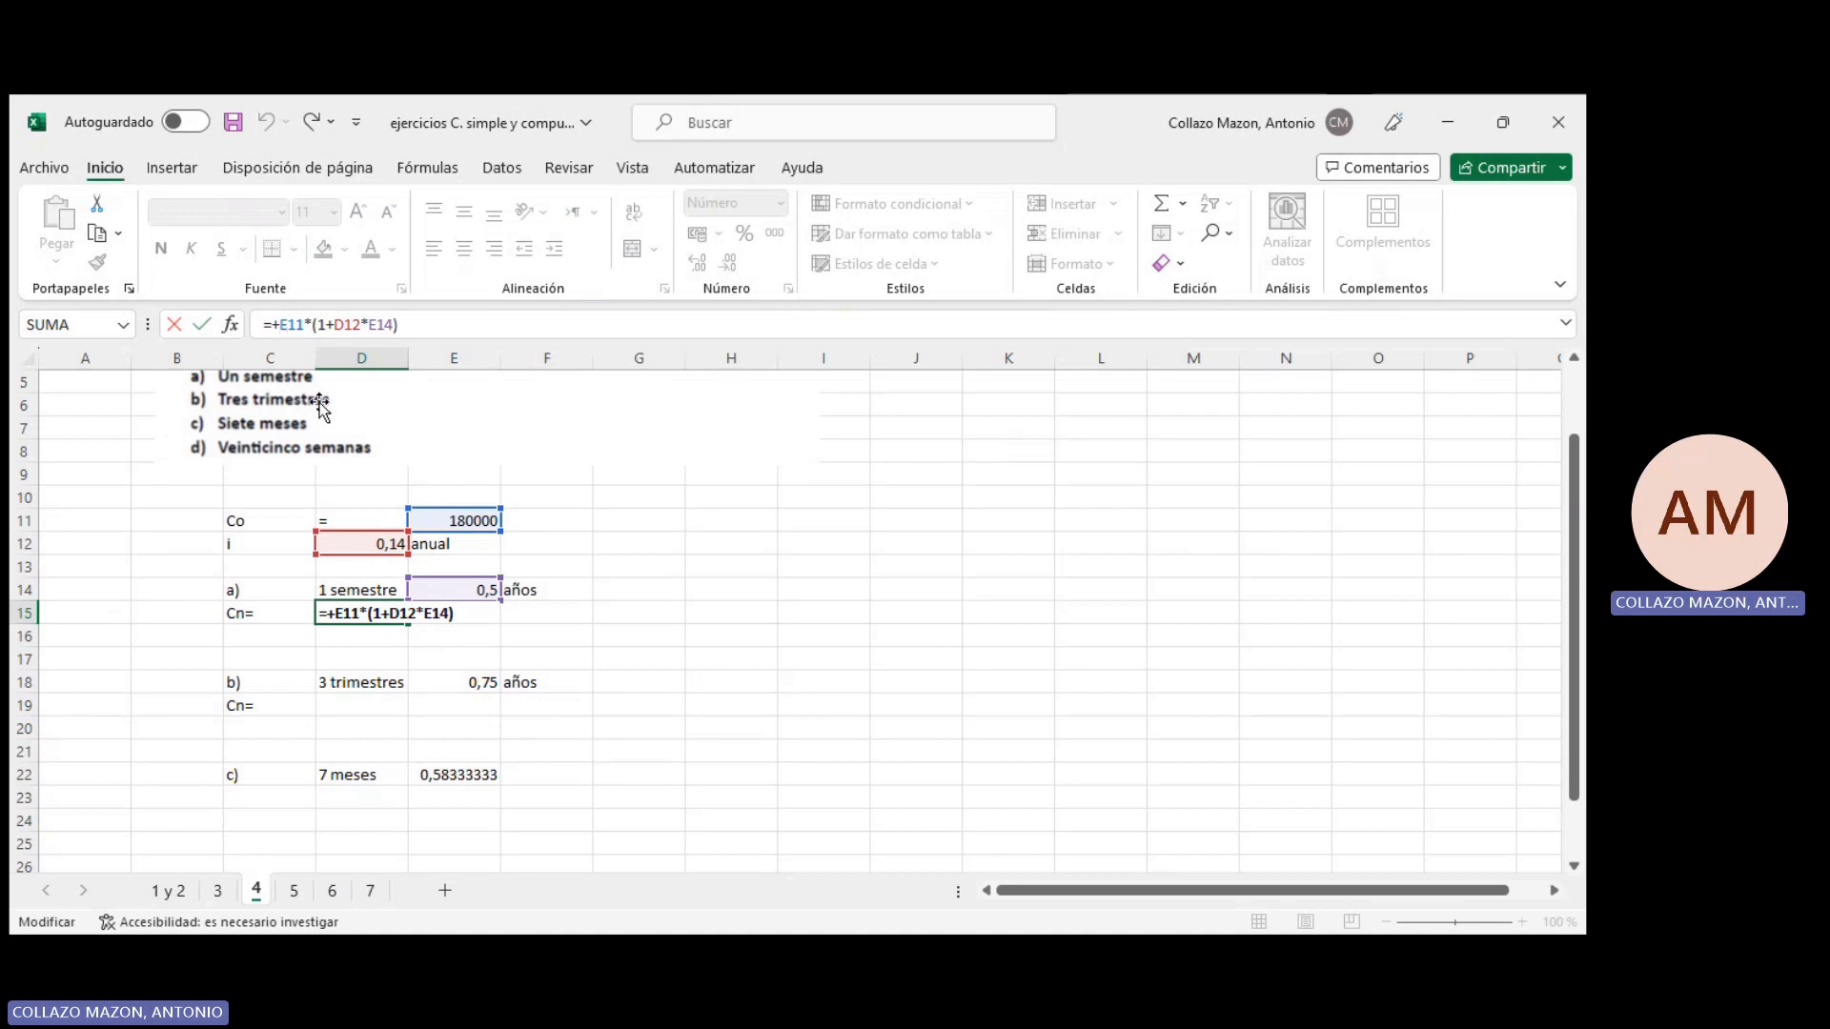
key("F4")
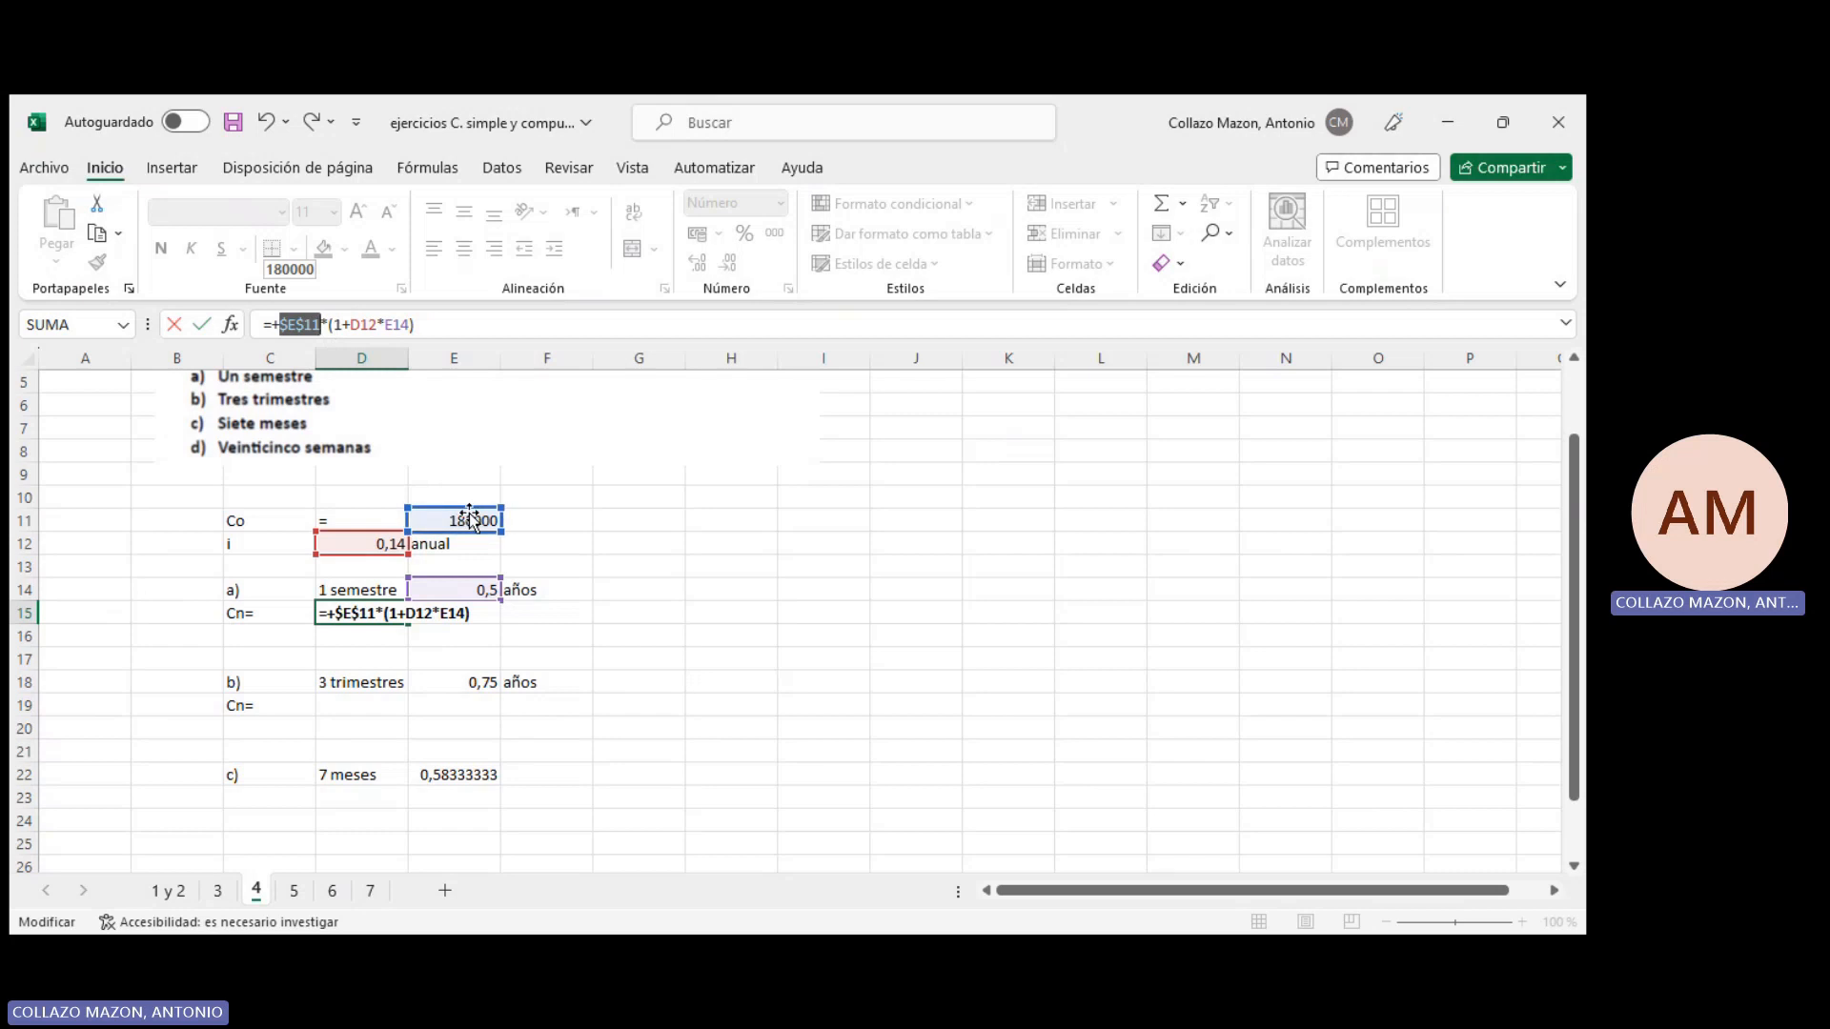
left_click(365, 325)
key("F4")
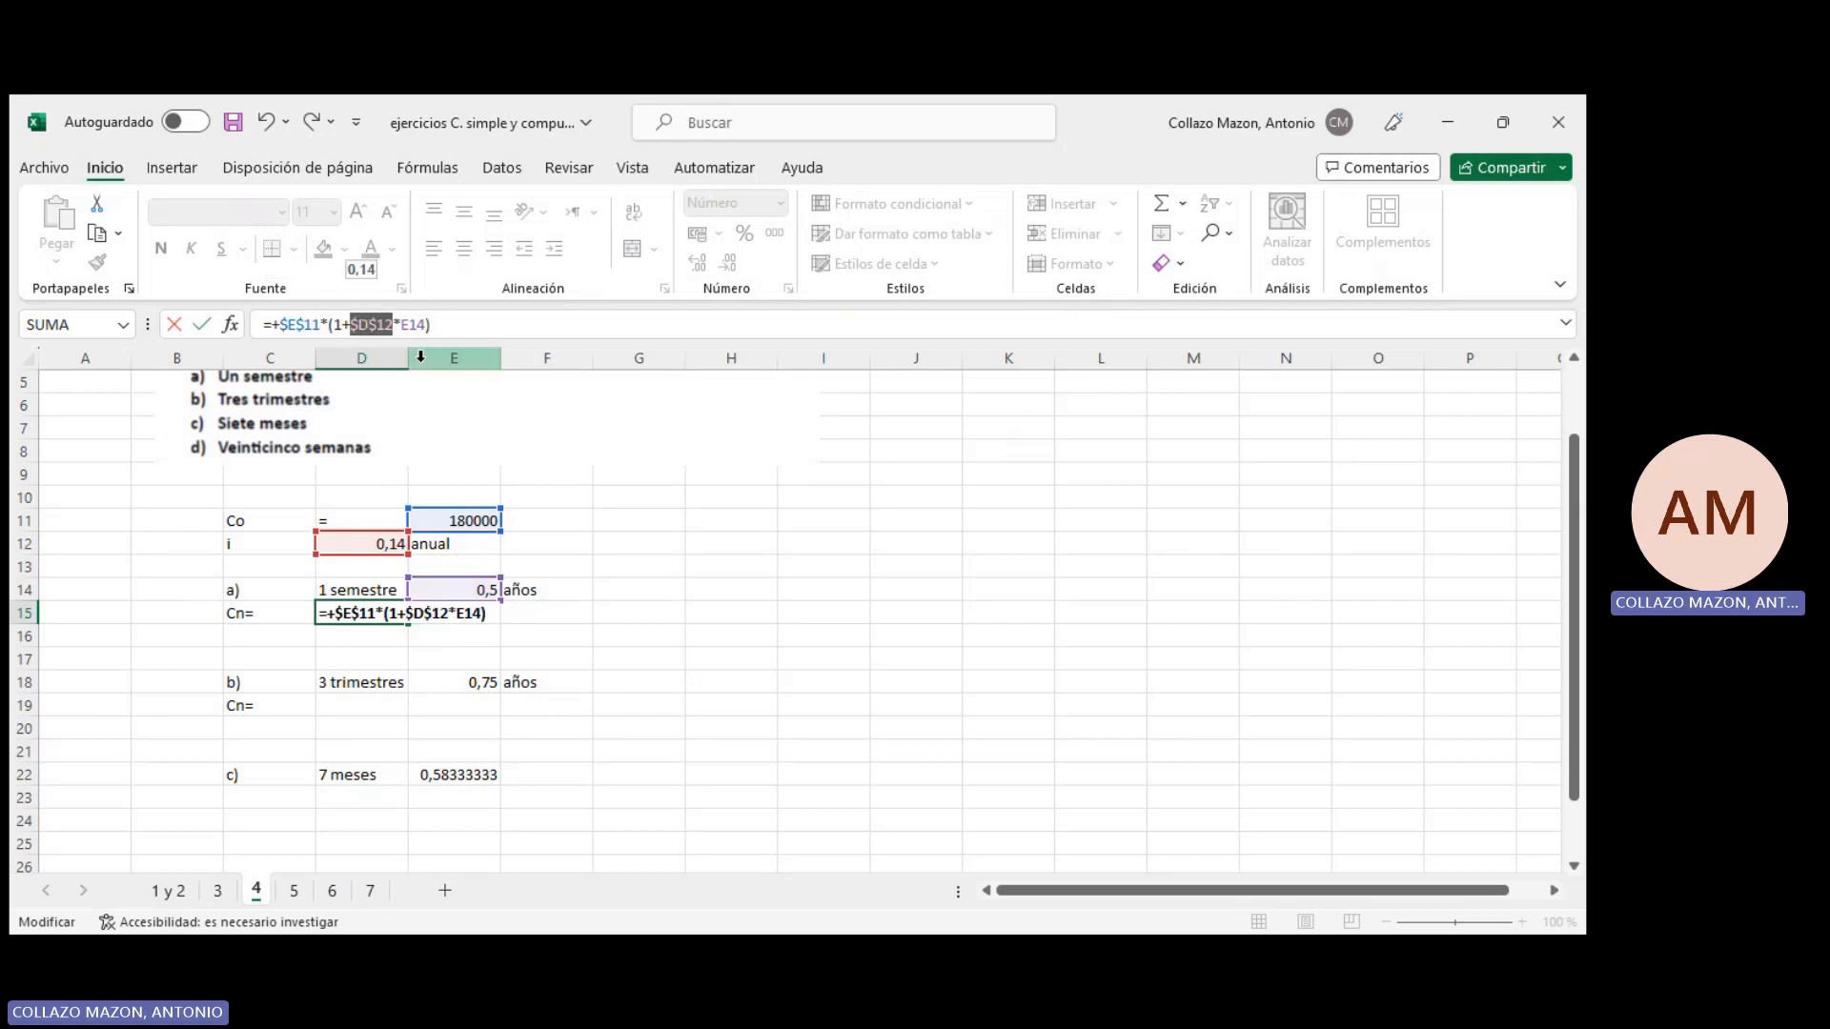
key("Return")
Copy the final capital formula from D15 to D19 for case b) and check its references
key("Up")
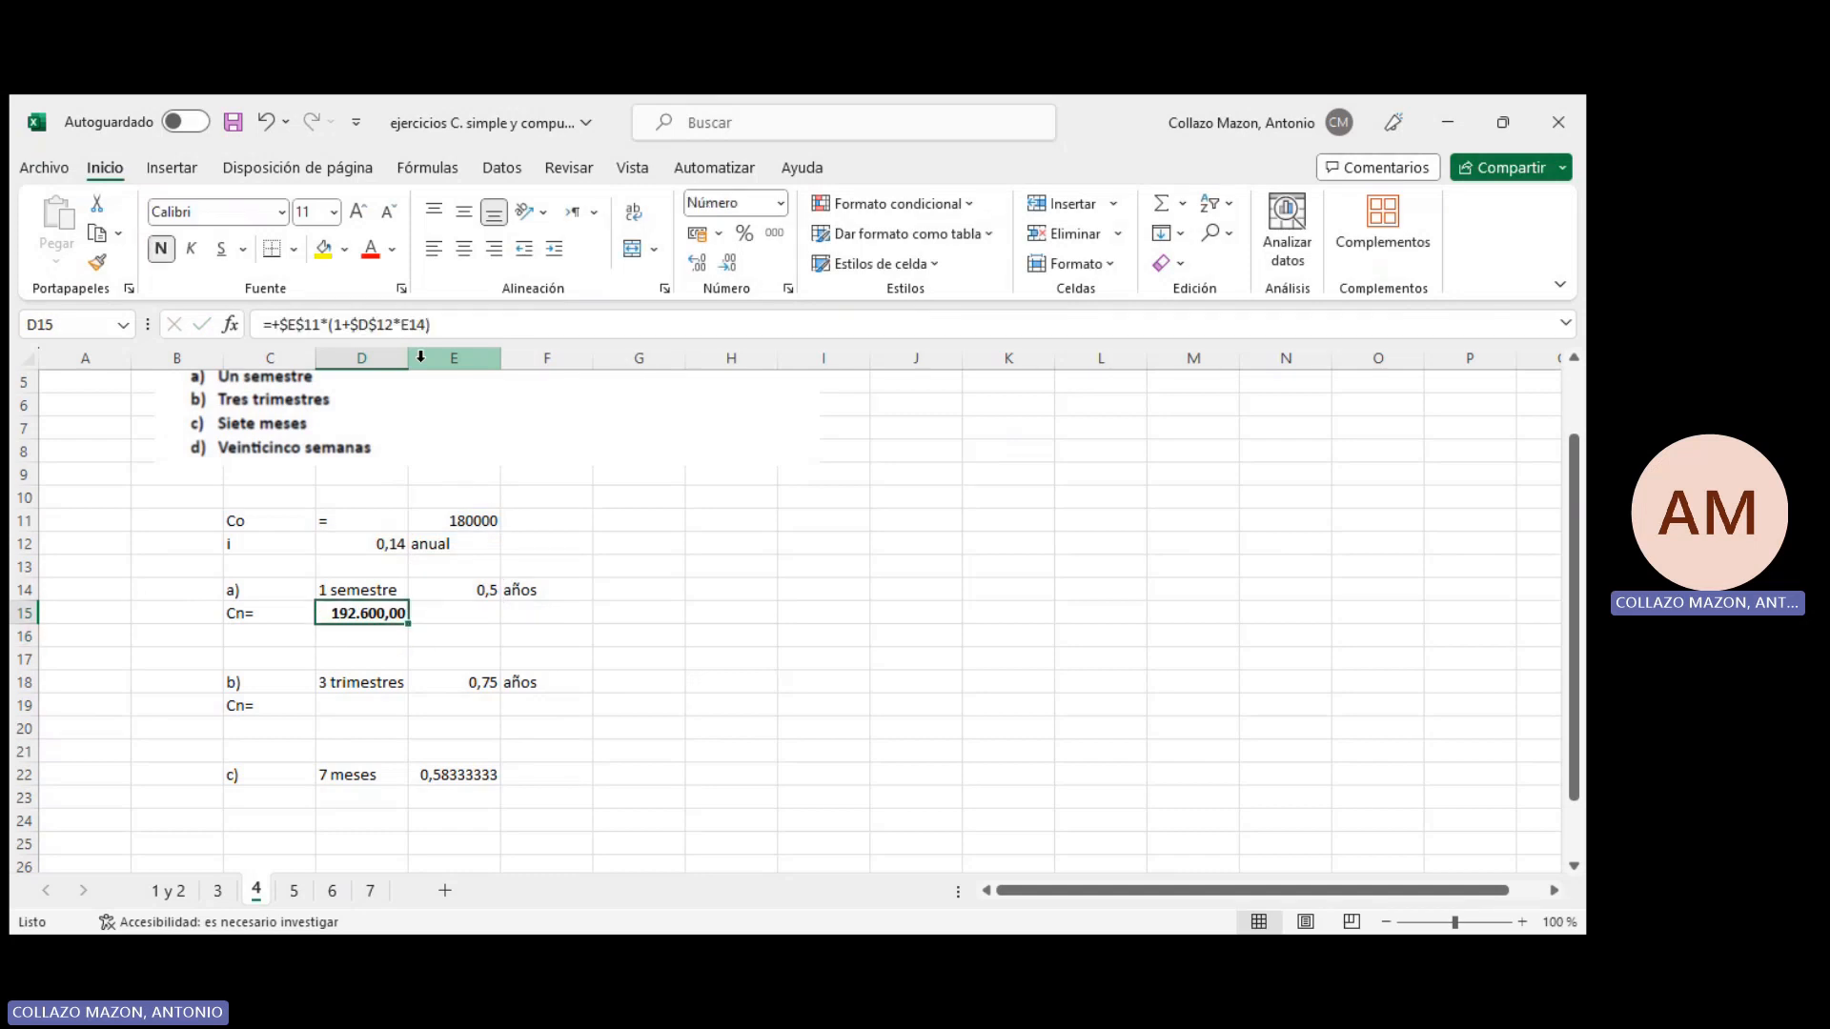
key("ctrl+c")
key("Down")
key("Down")
key("Down")
key("Down")
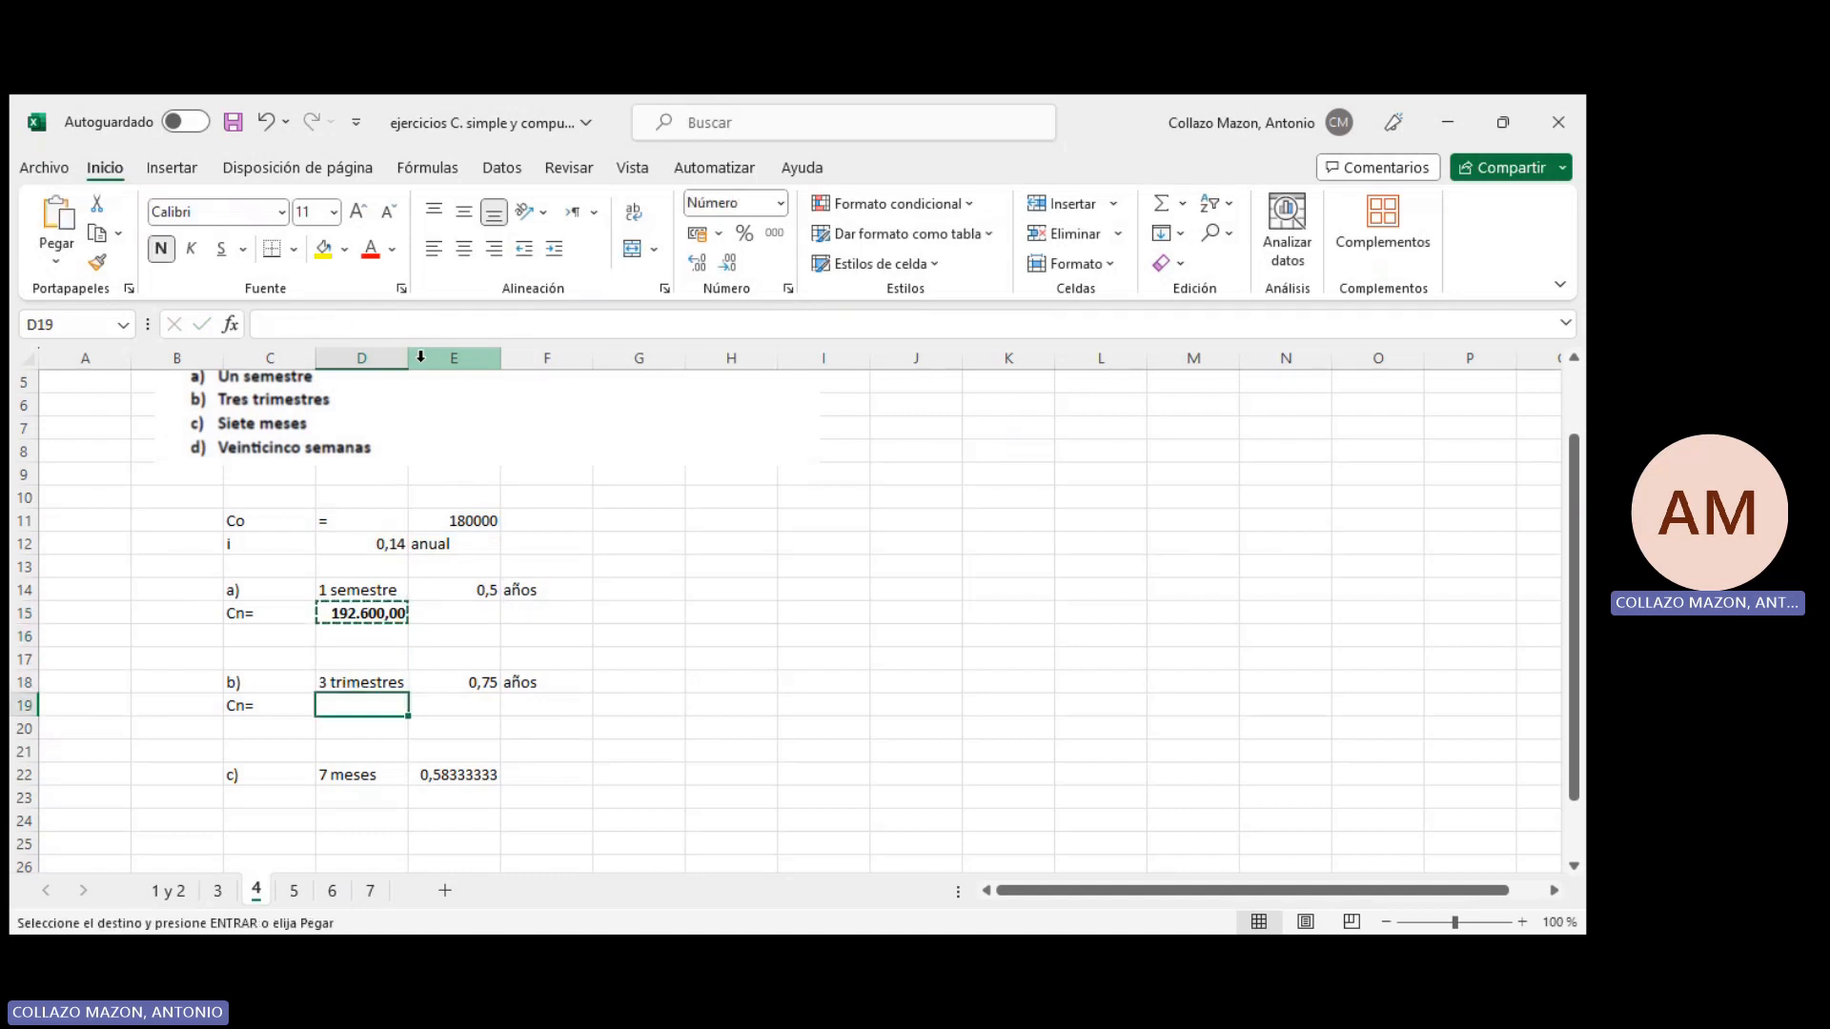
key("ctrl+v")
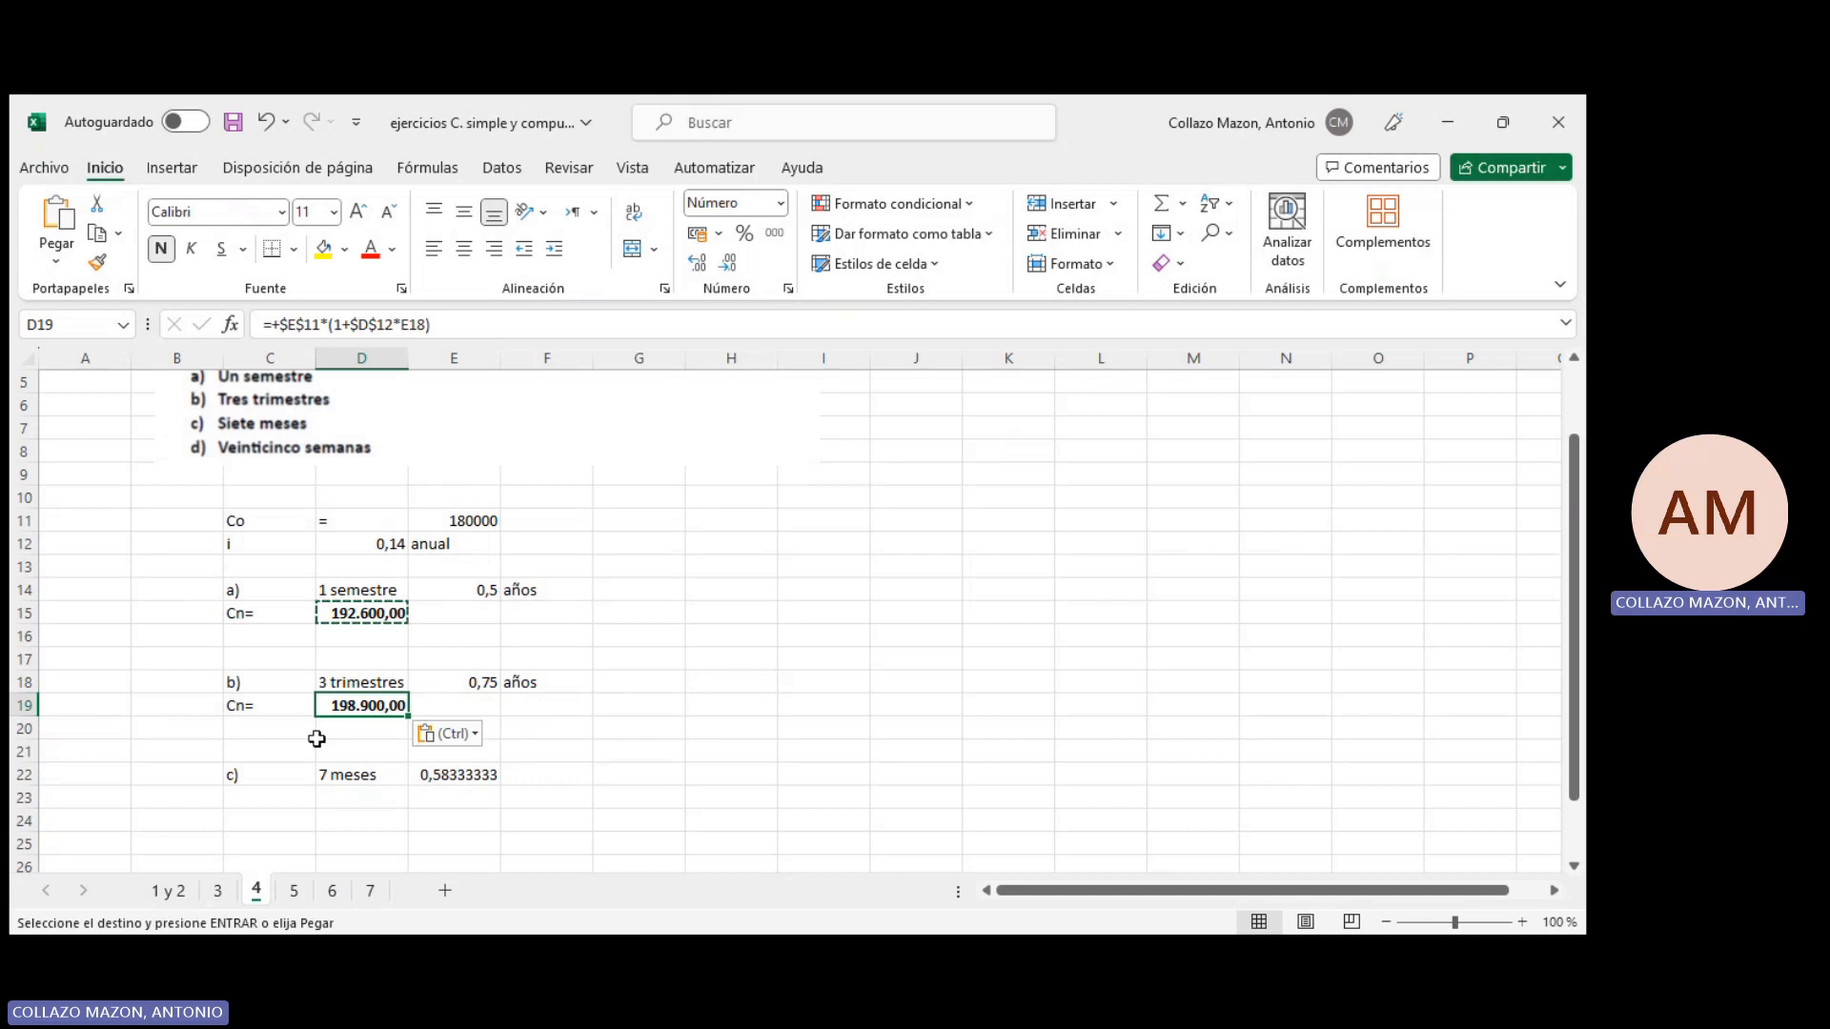
double_click(351, 705)
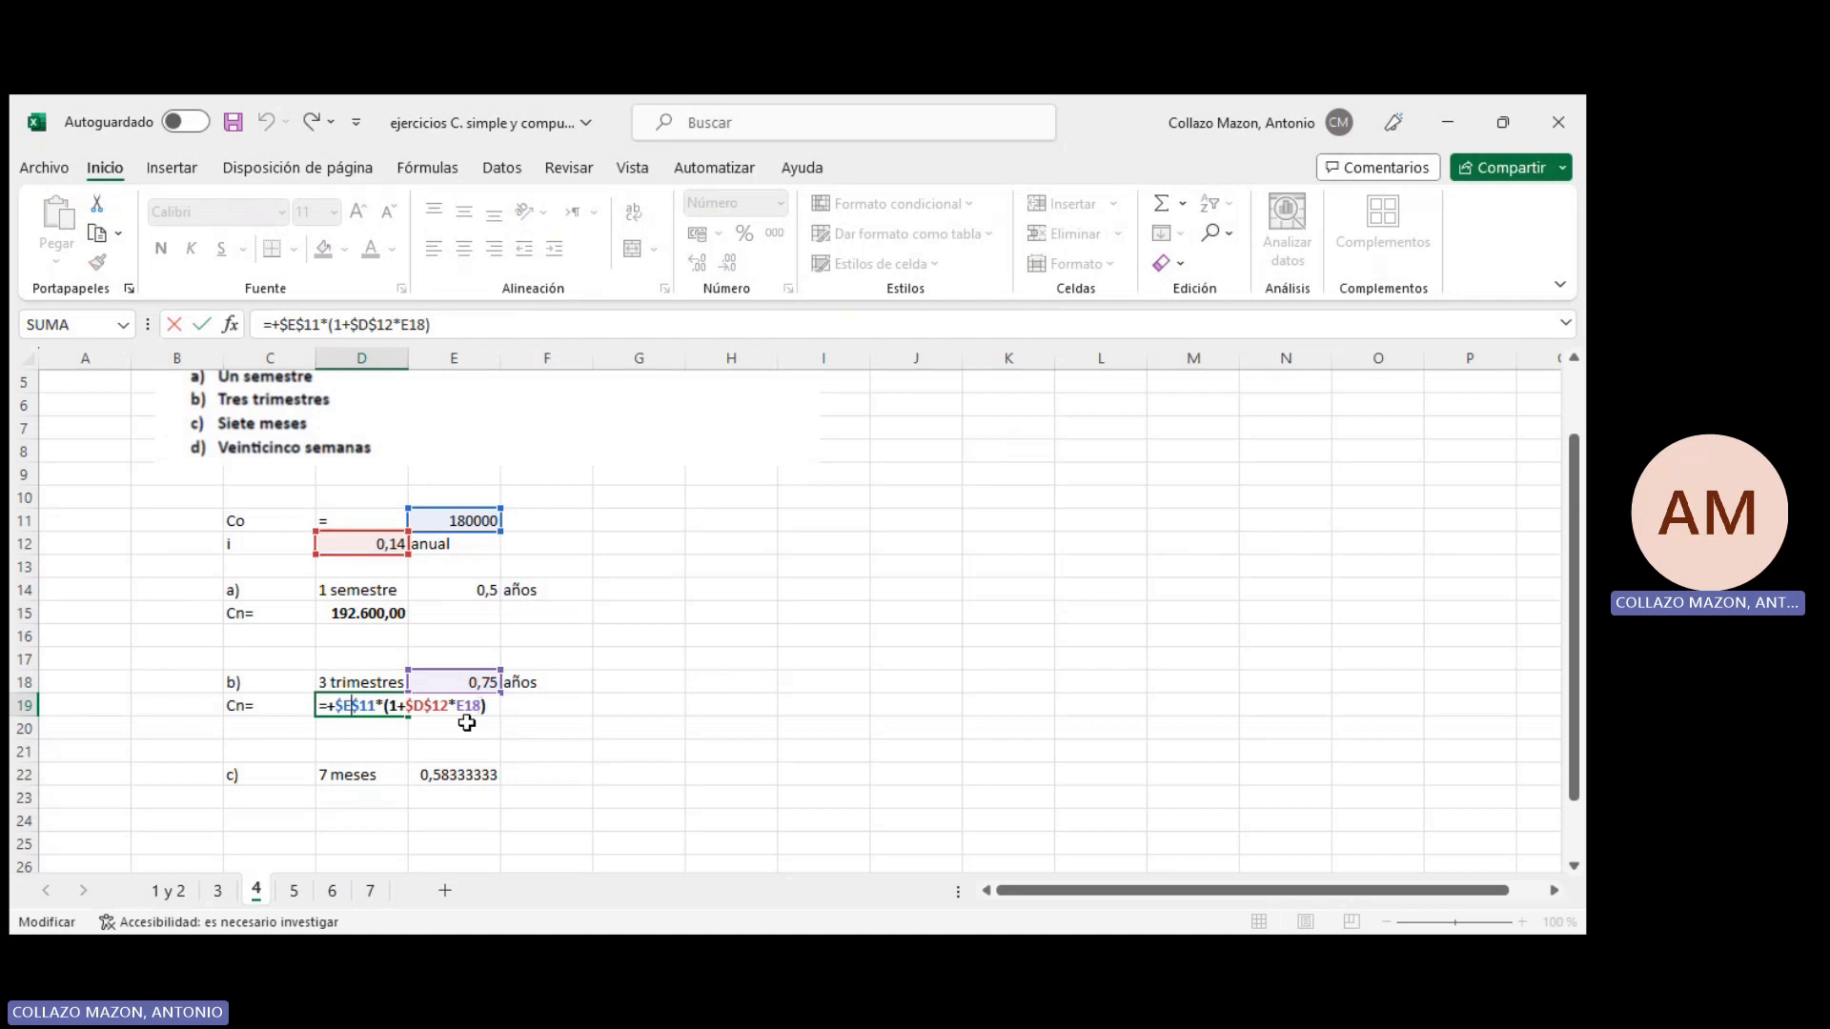
key("ctrl+Return")
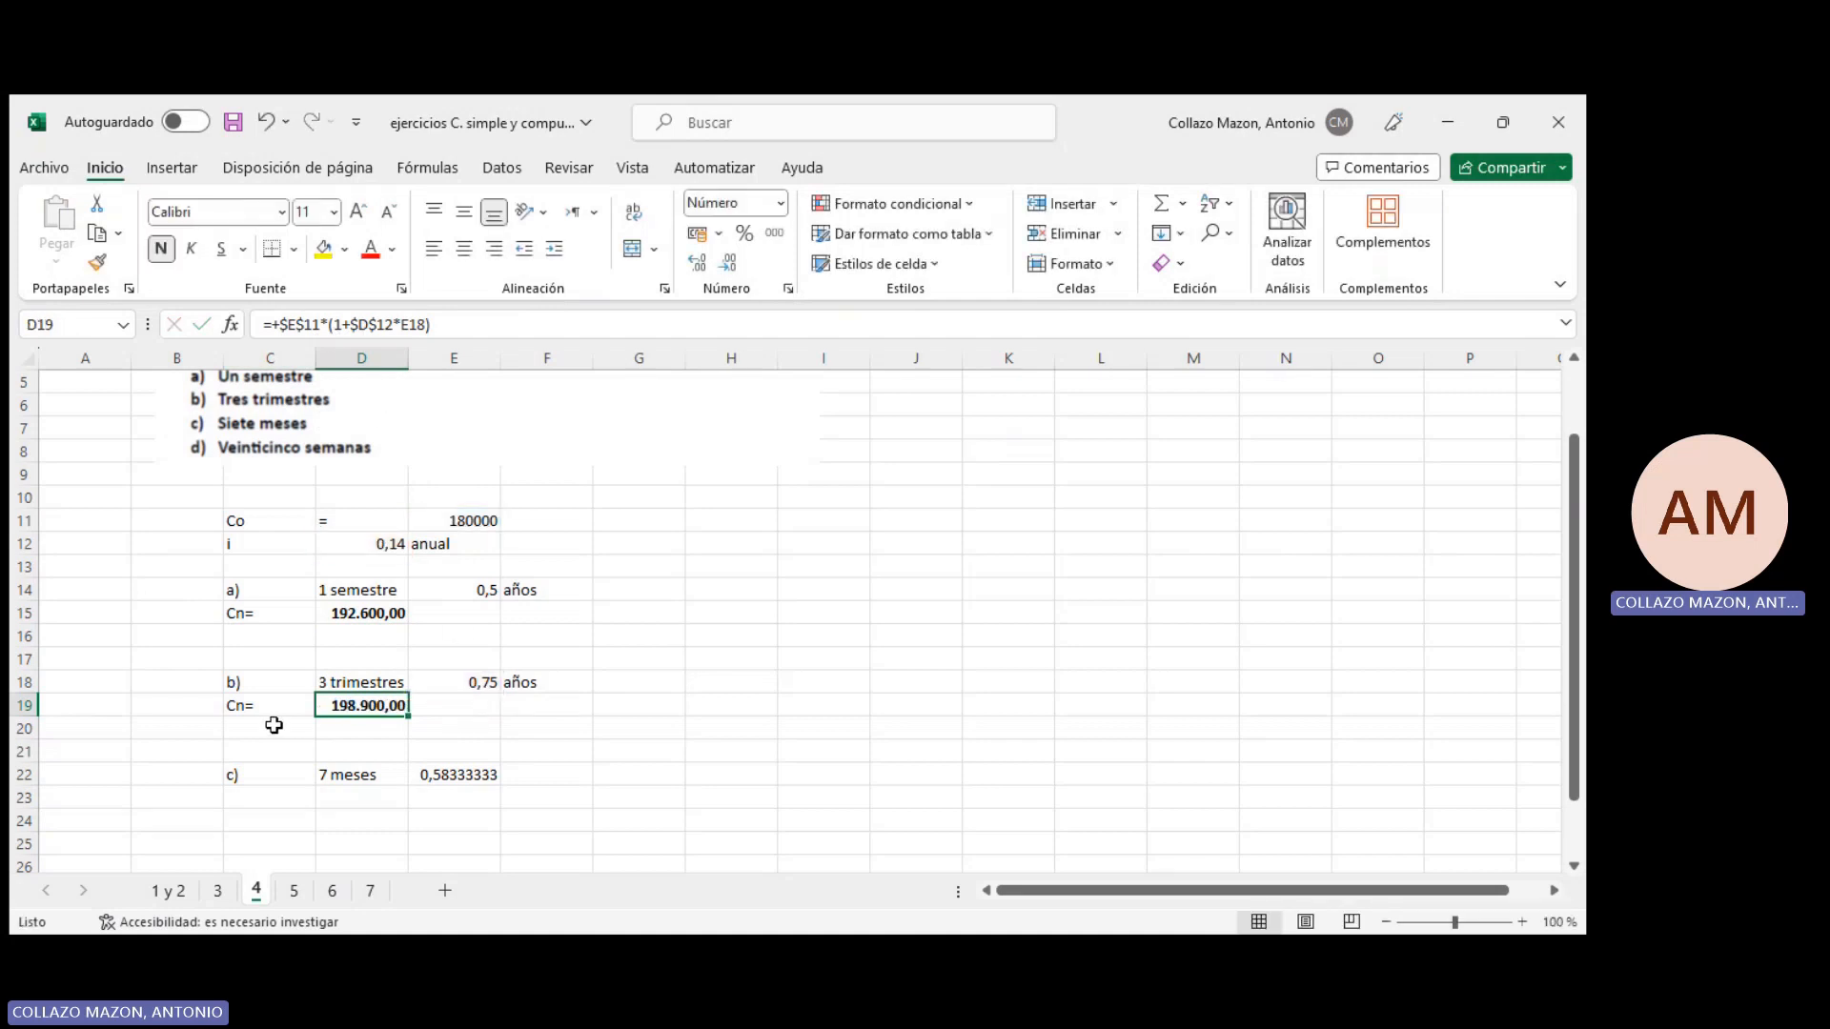
Label the unit of case c)'s converted term as años in F22
left_click(398, 776)
left_click(472, 785)
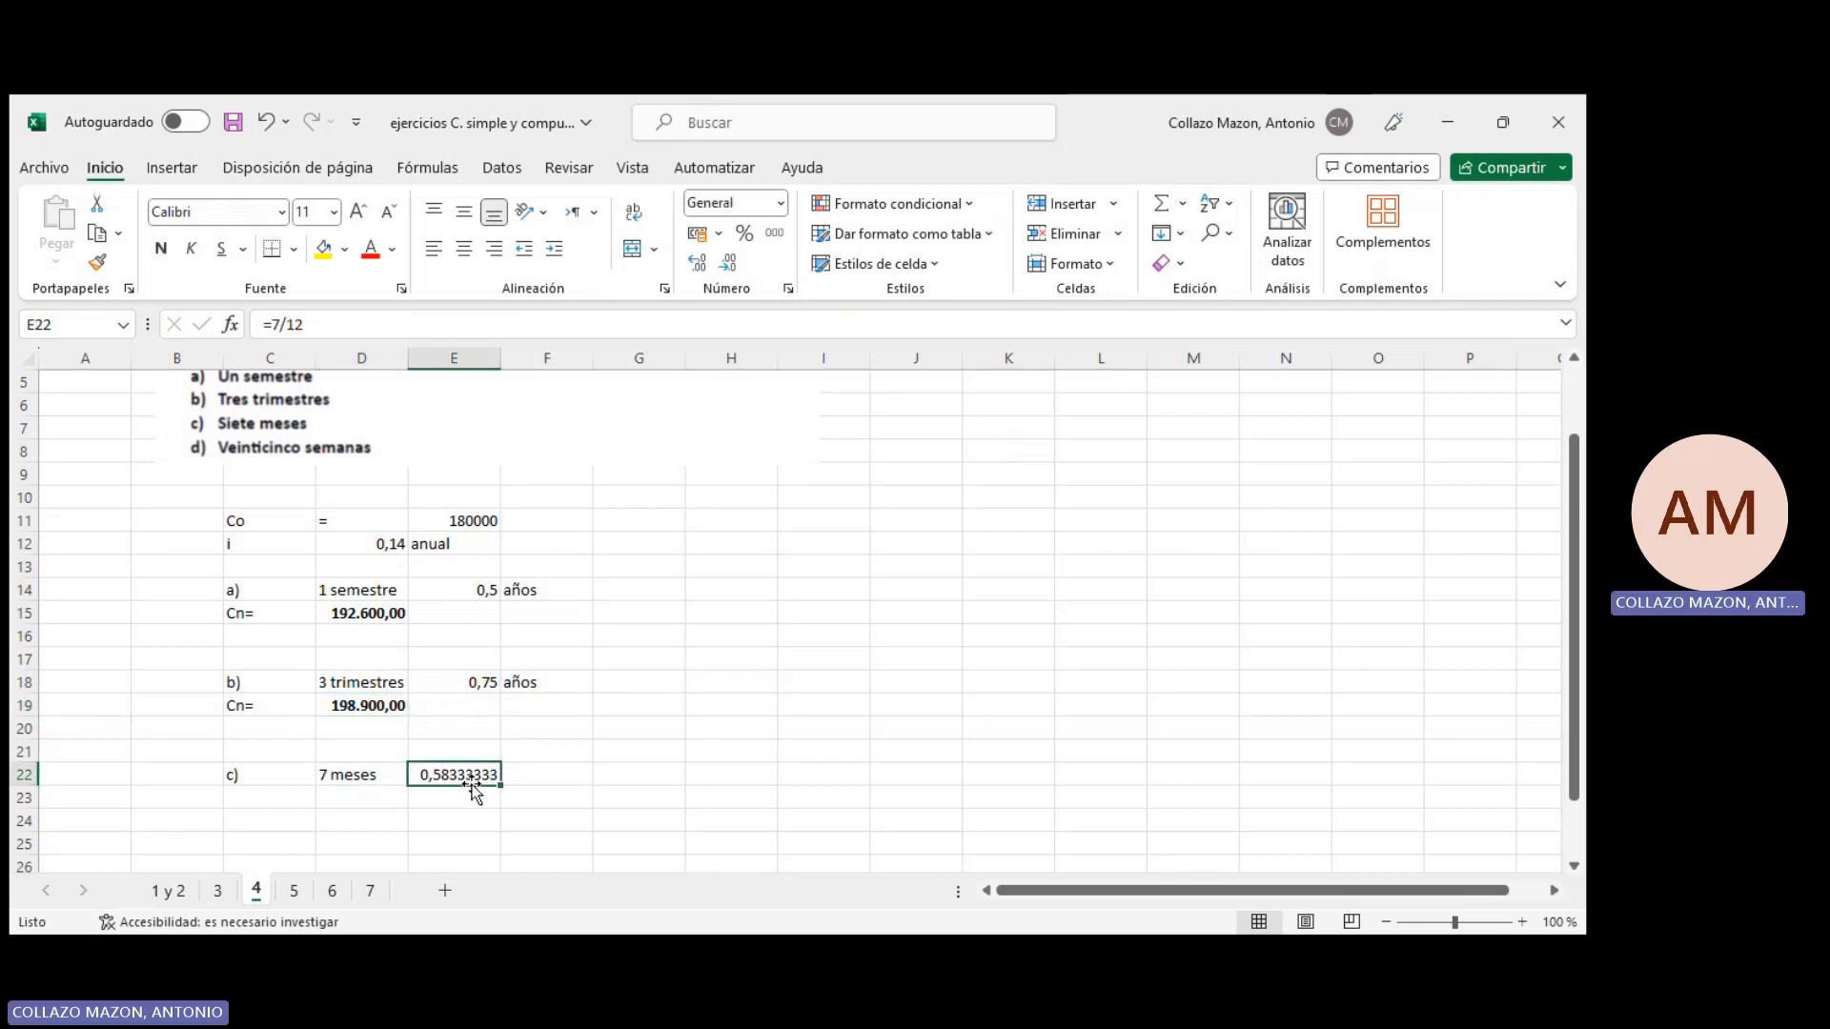
left_click(525, 776)
type("años")
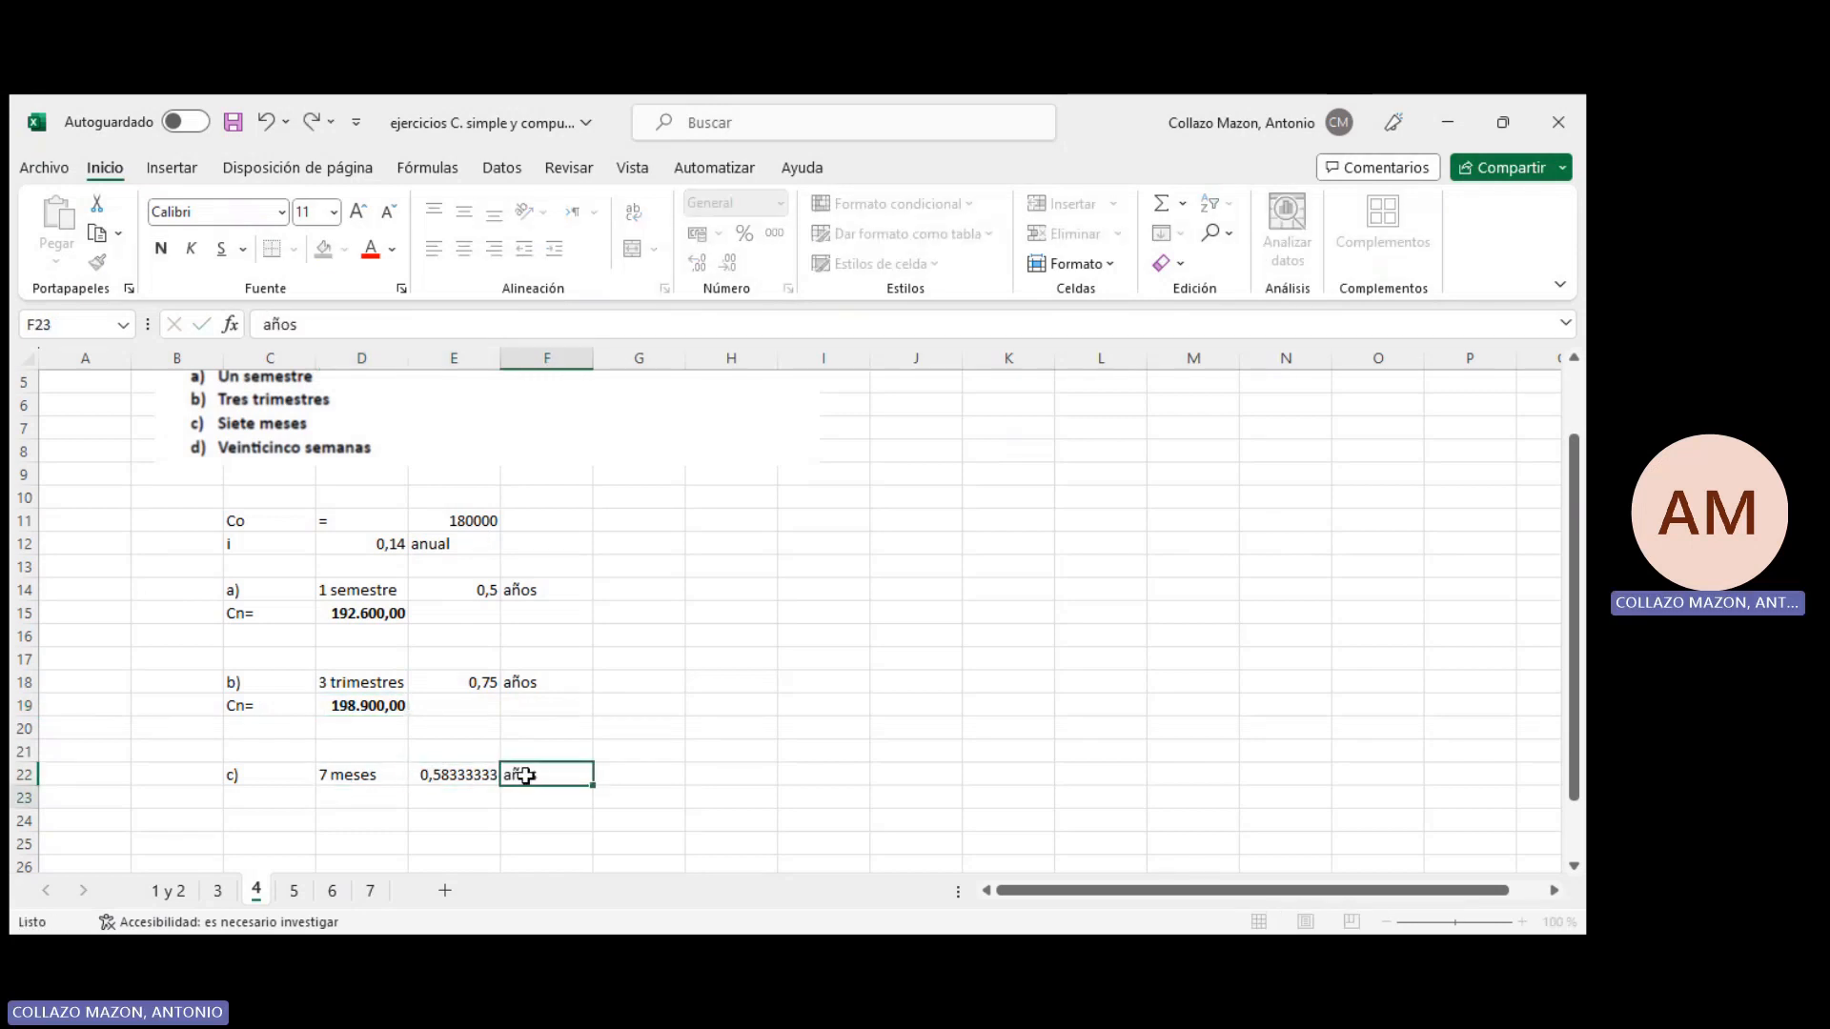
key("Return")
key("Left")
key("Left")
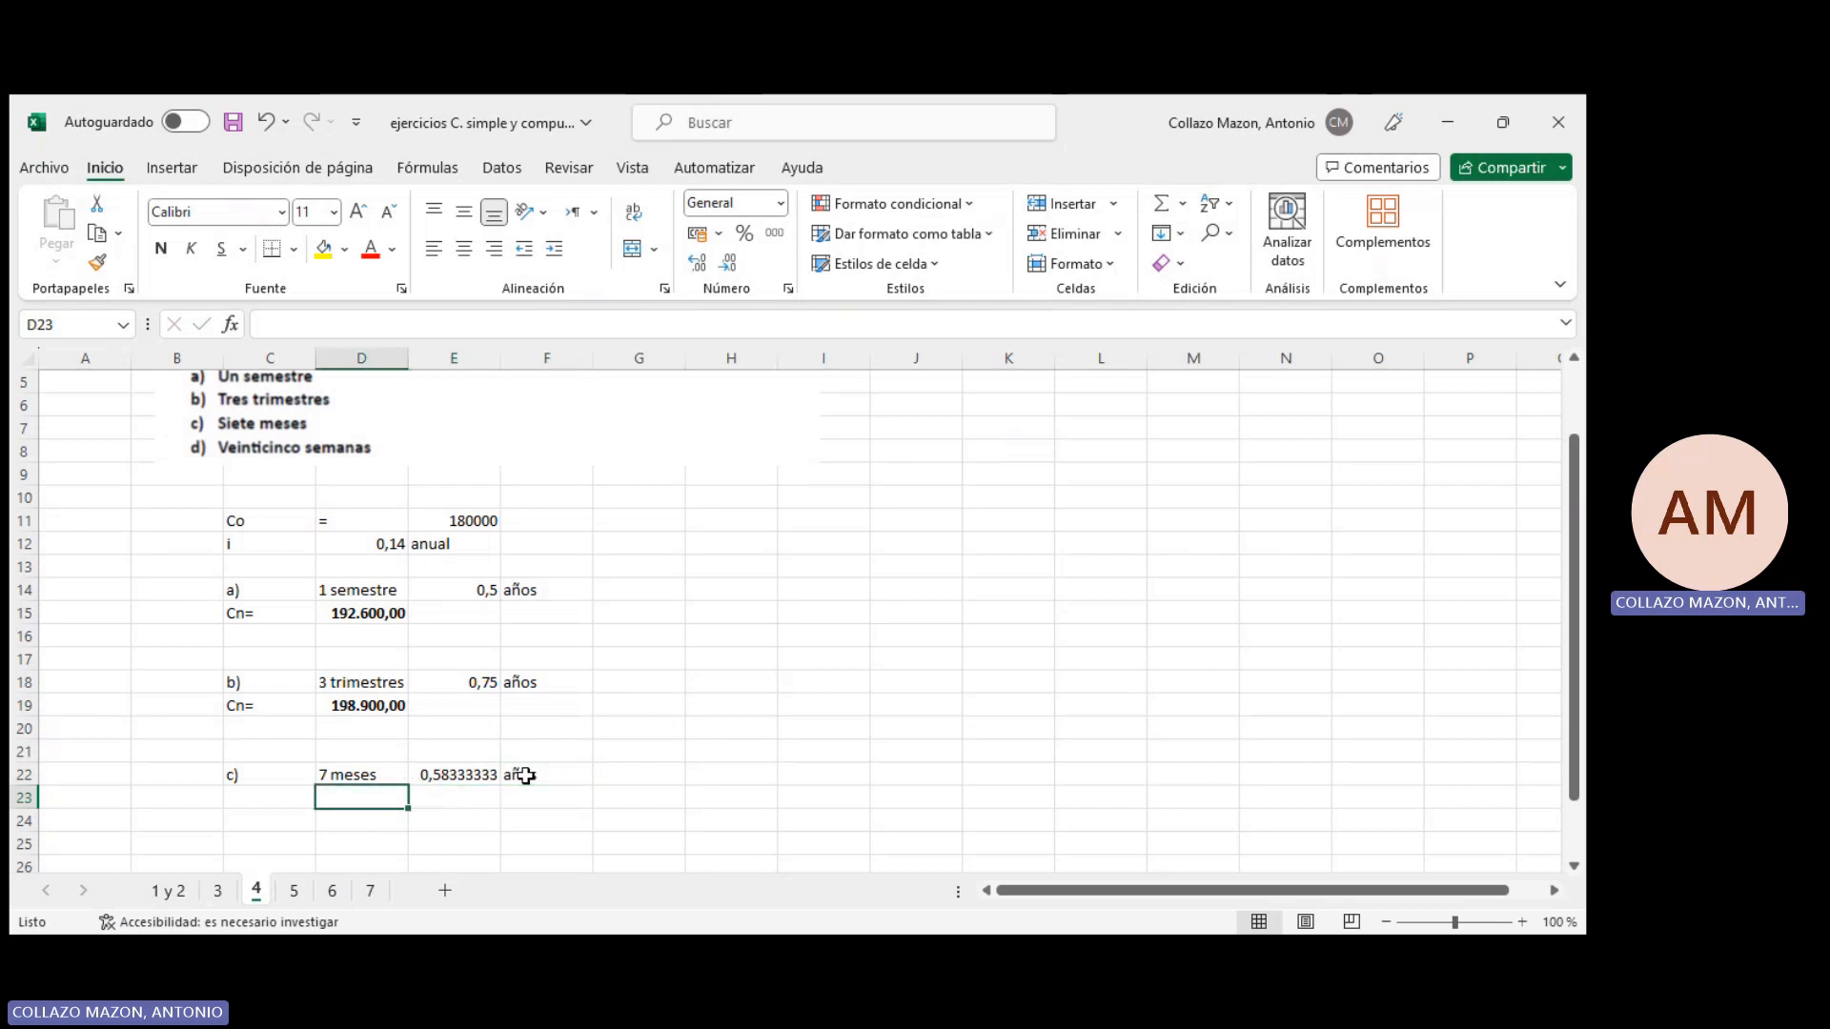
Copy the final capital label and formula from C19:D19 to C23:D23 for case c) and check the formula's references
left_click_drag(293, 707, 334, 713)
key("ctrl+c")
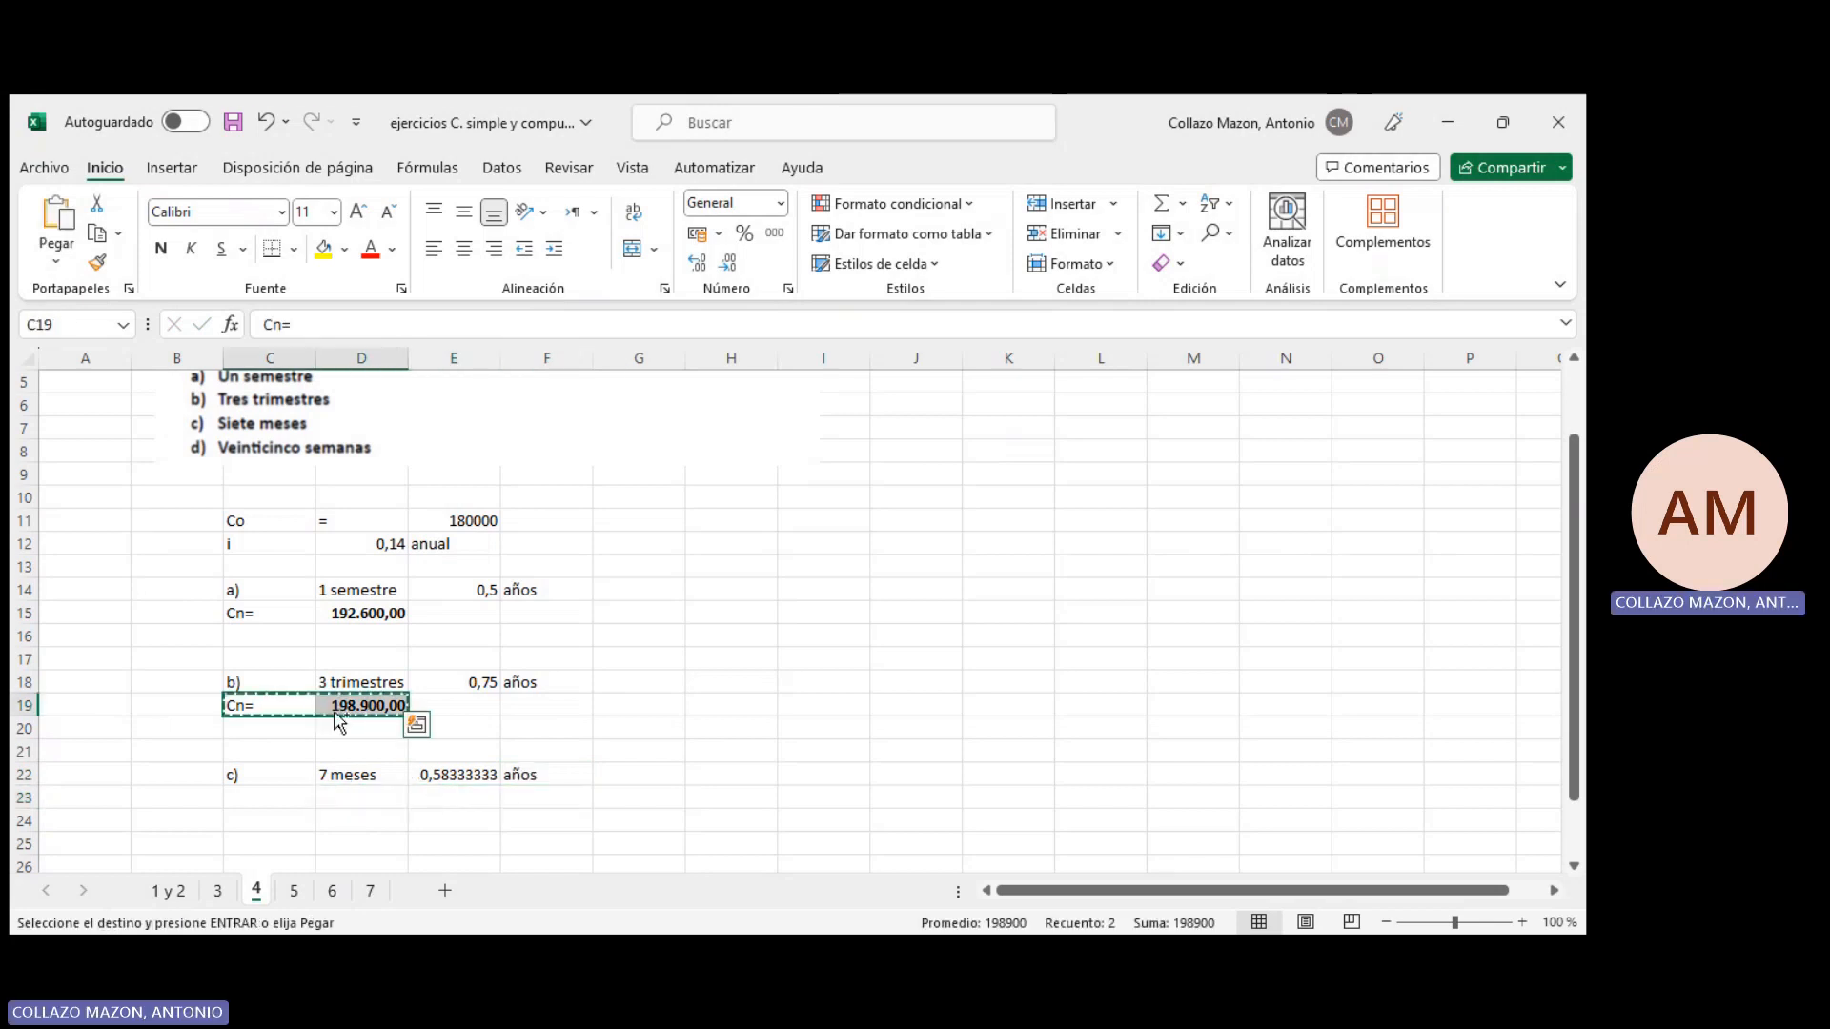
left_click(282, 798)
key("ctrl+v")
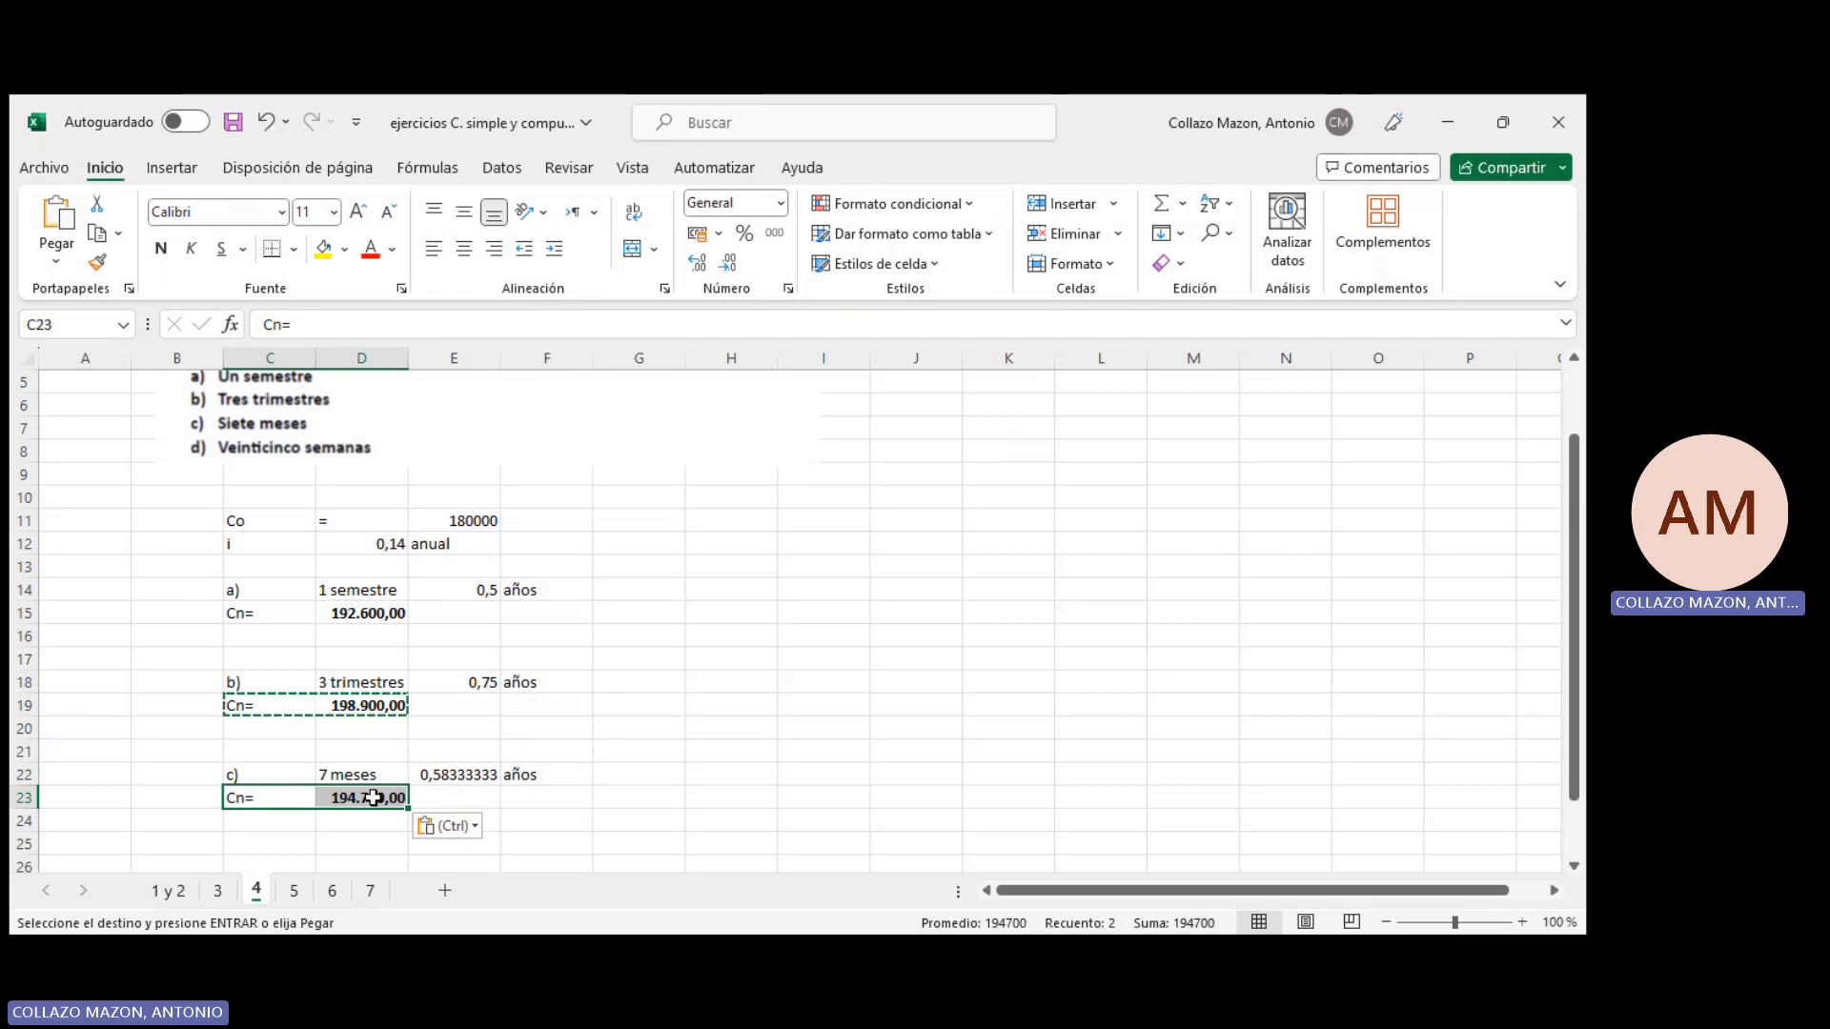
double_click(372, 798)
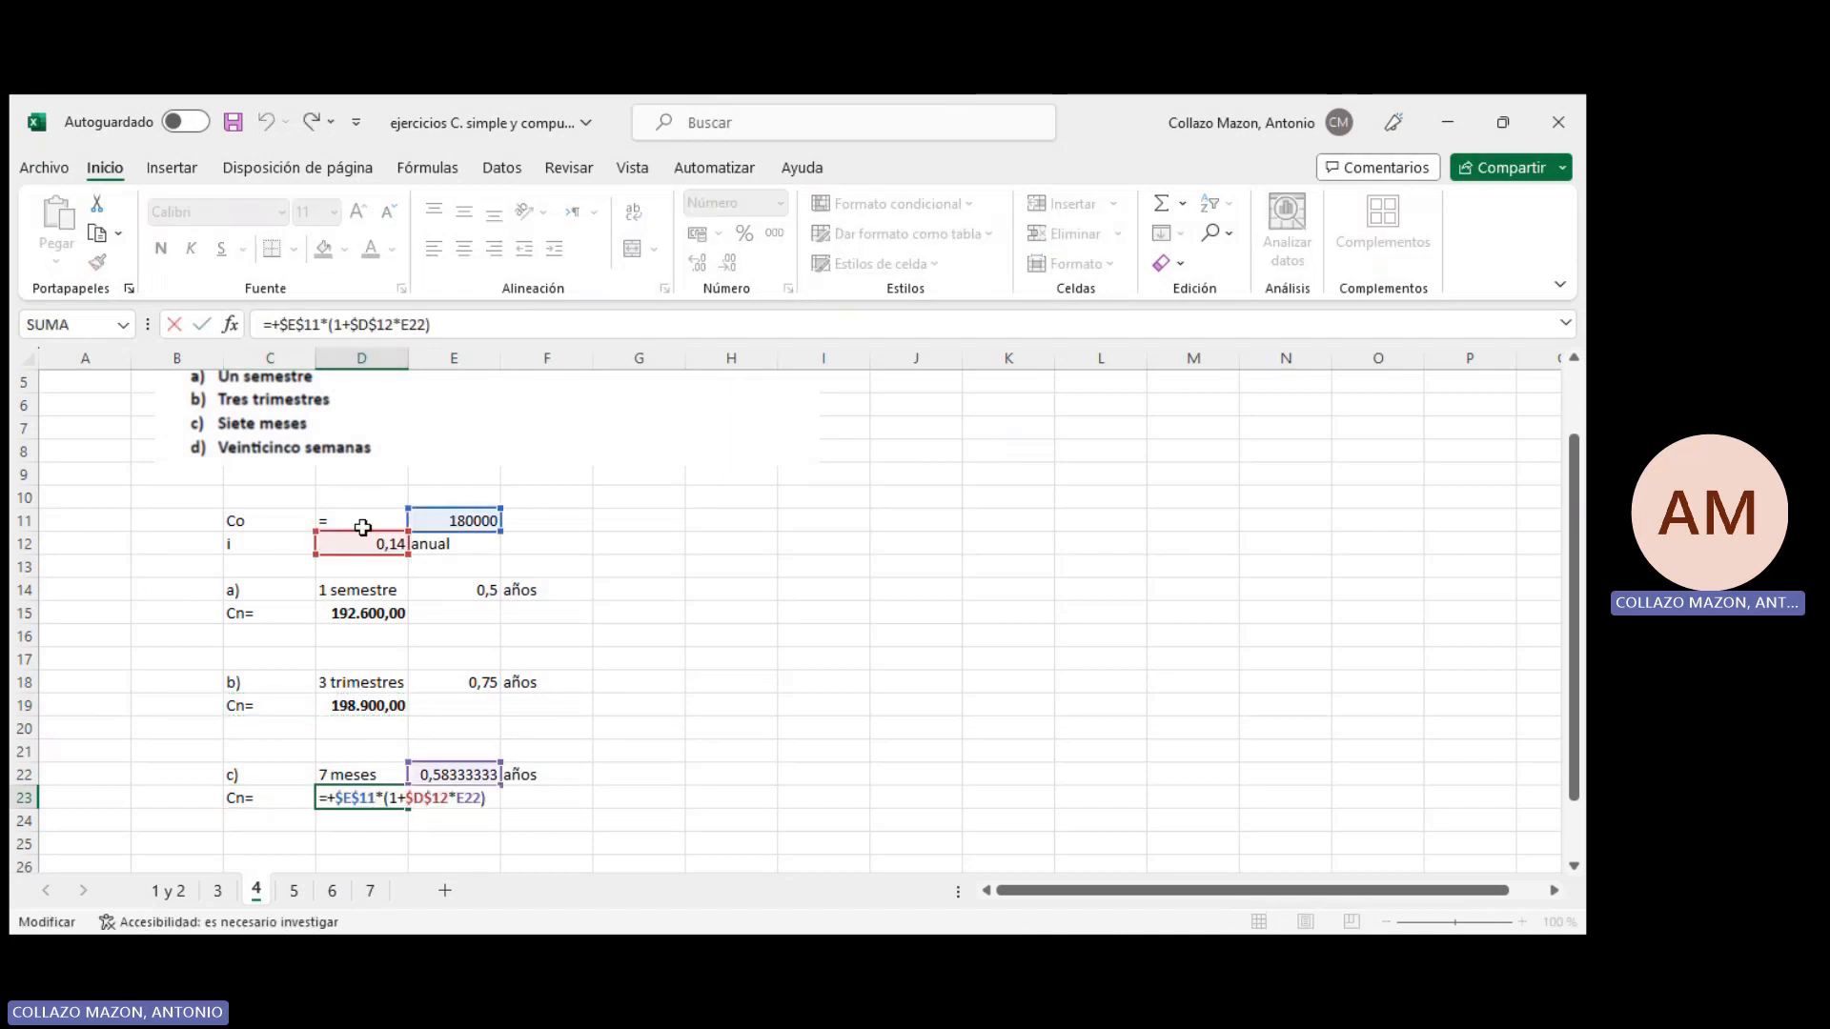
key("Escape")
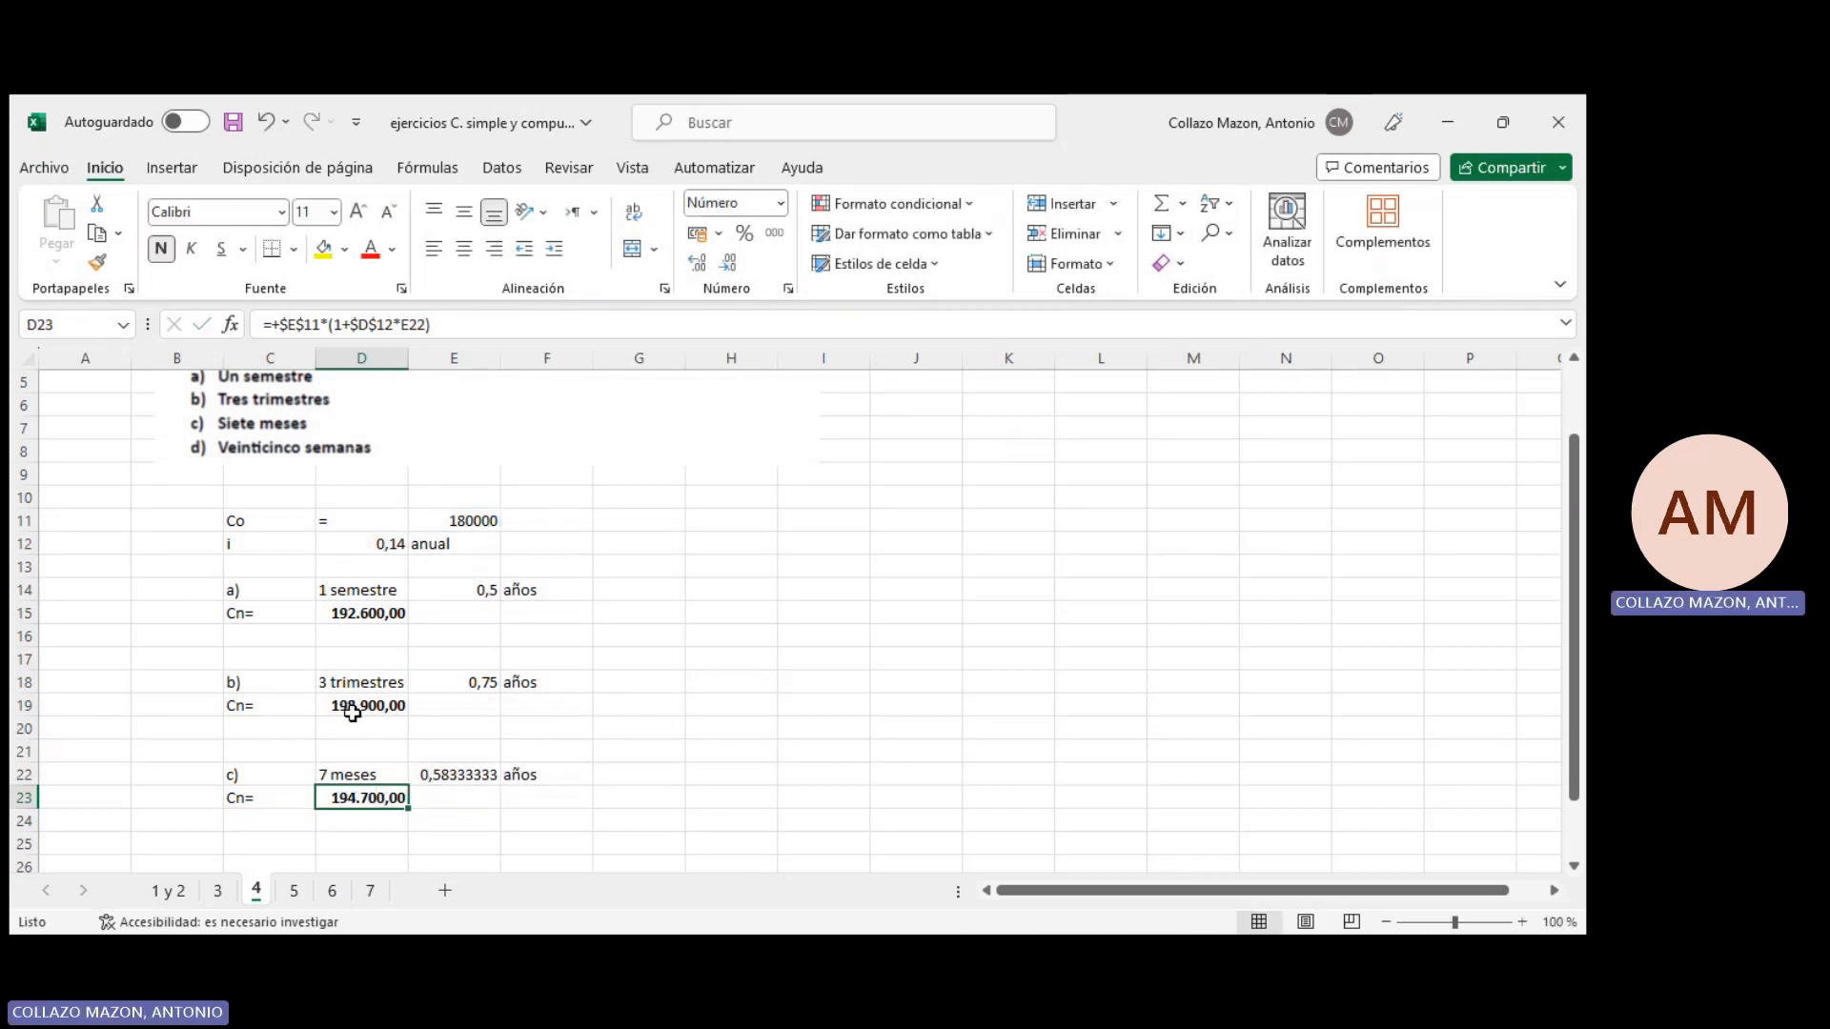
Convert case d)'s 25 weeks to years with =25/52 in E27 and label the unit años in F27
scroll(353, 713, "down", 2)
scroll(355, 786, "down", 1)
left_click(352, 749)
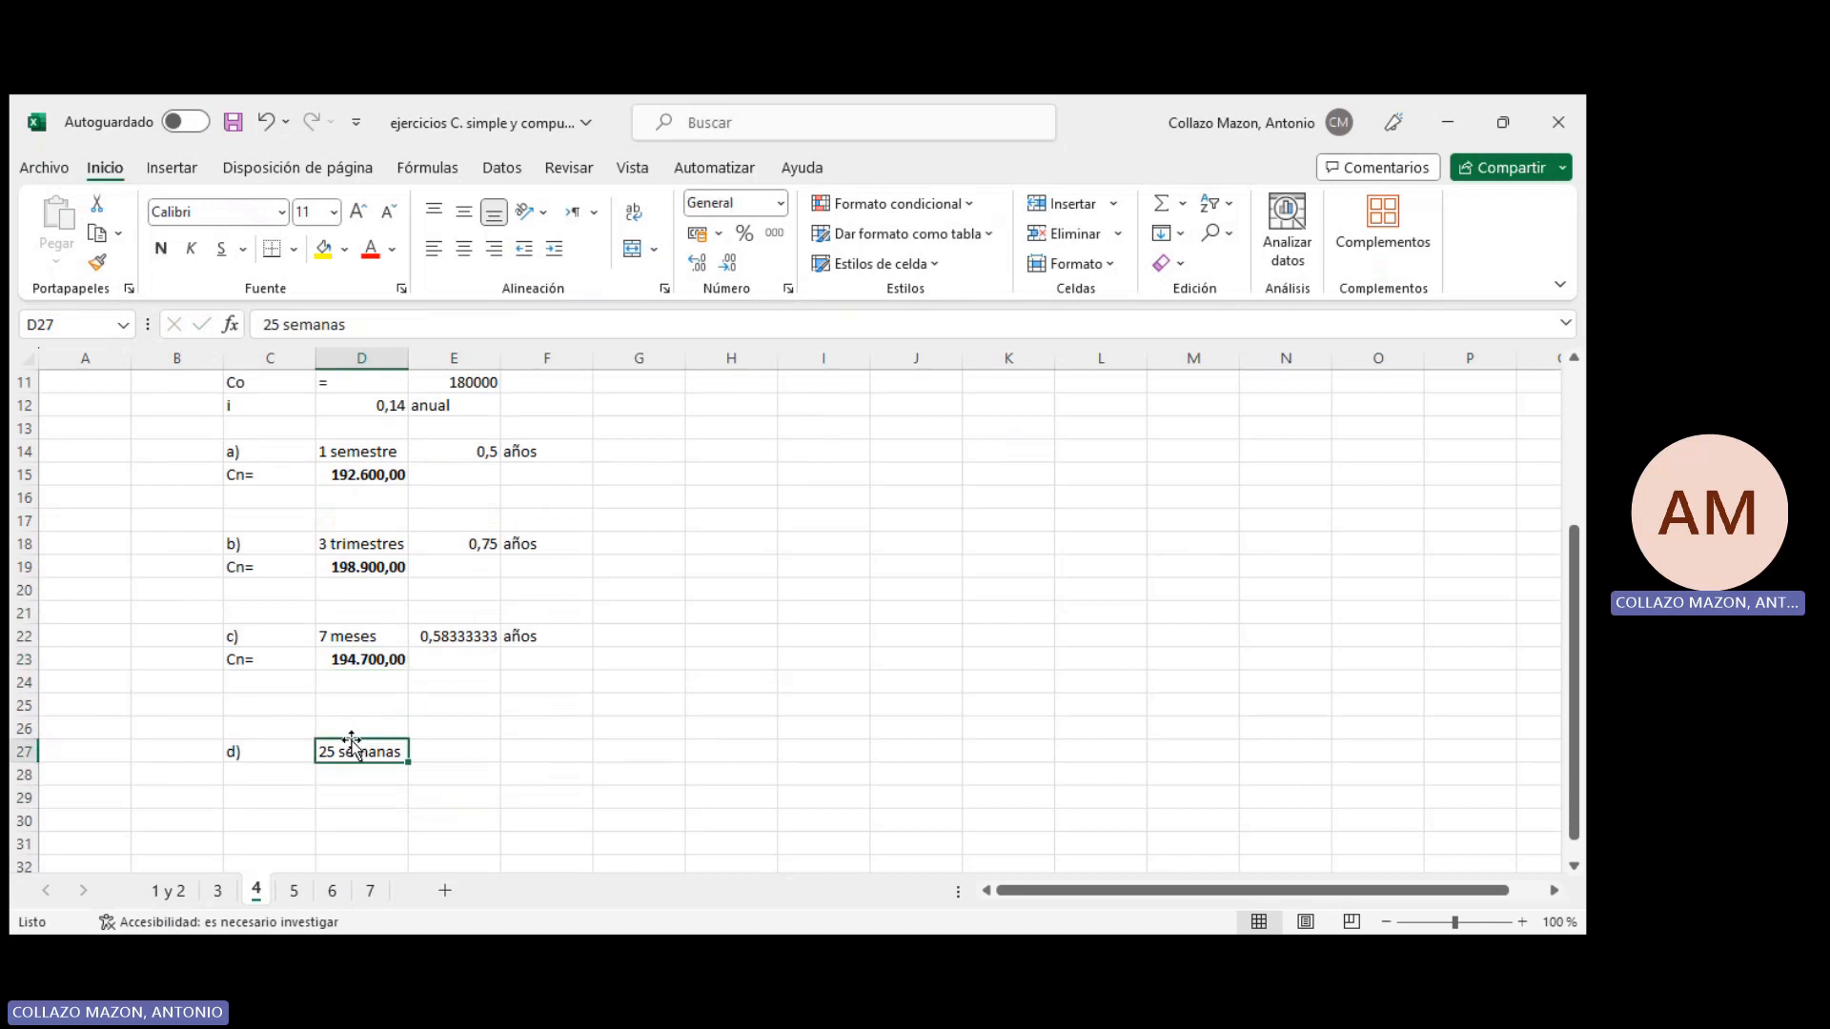
left_click(426, 745)
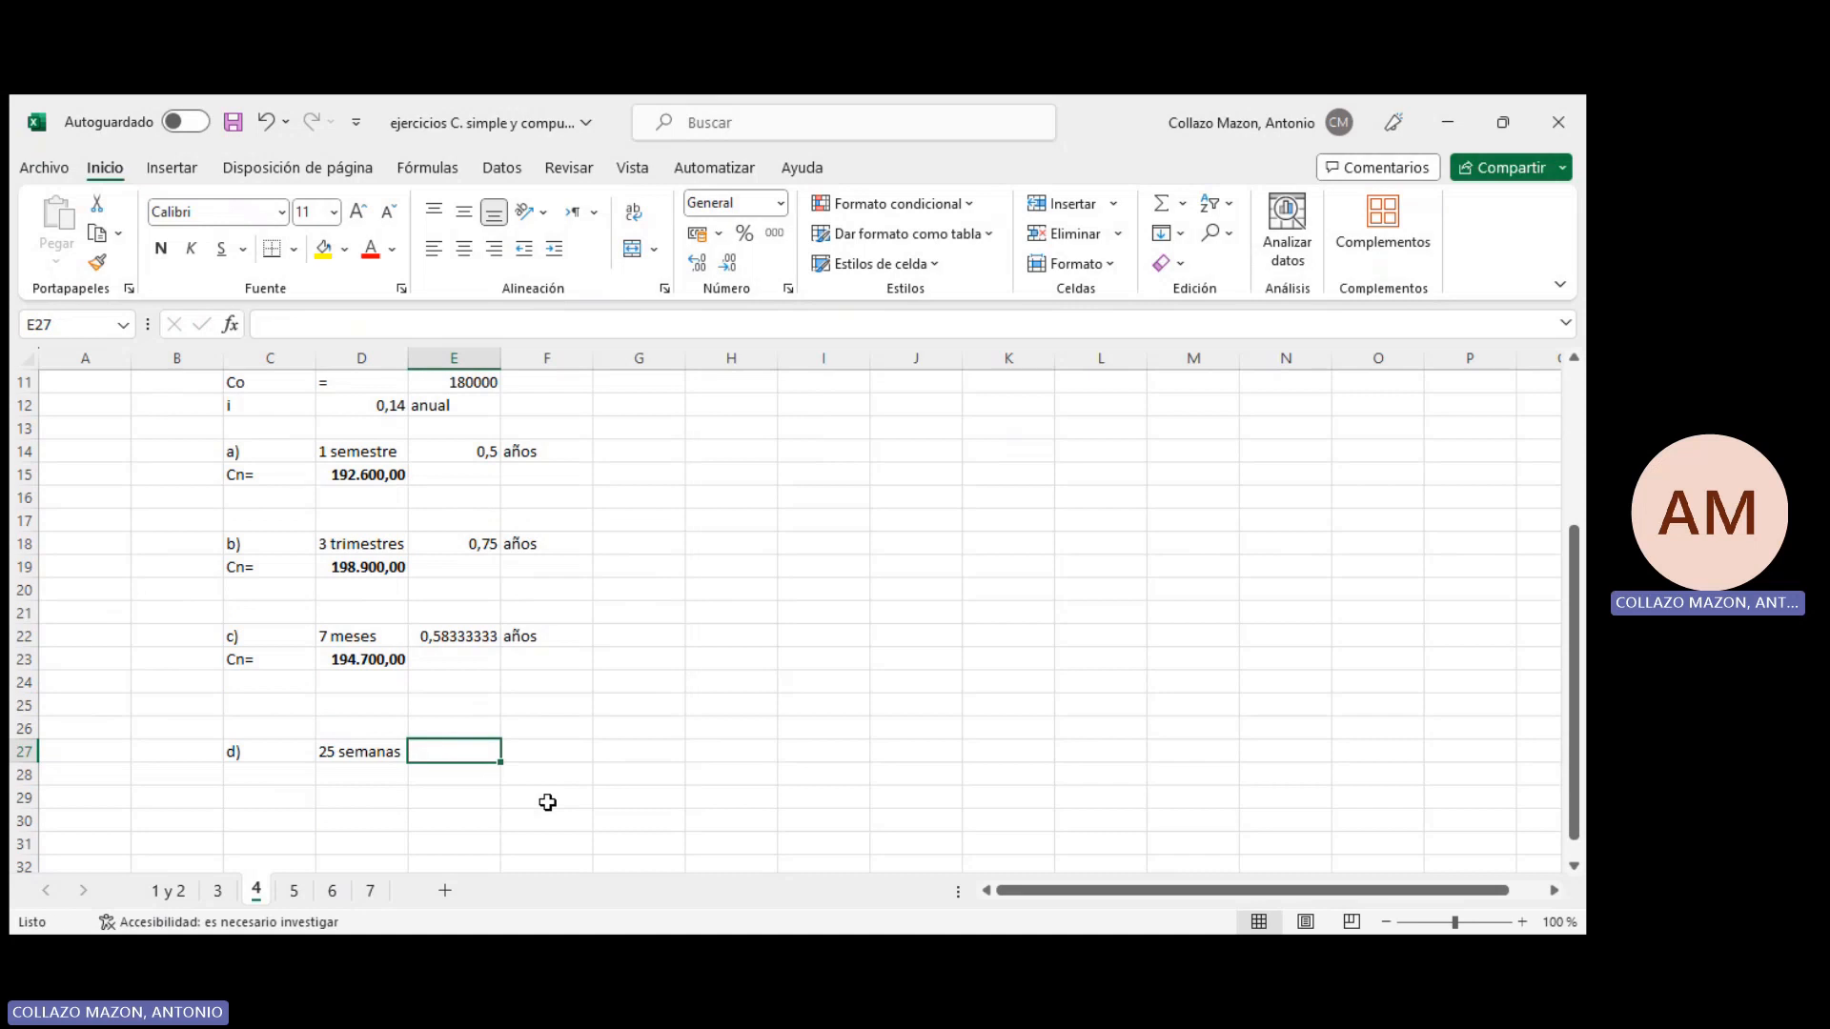
type("=25/52")
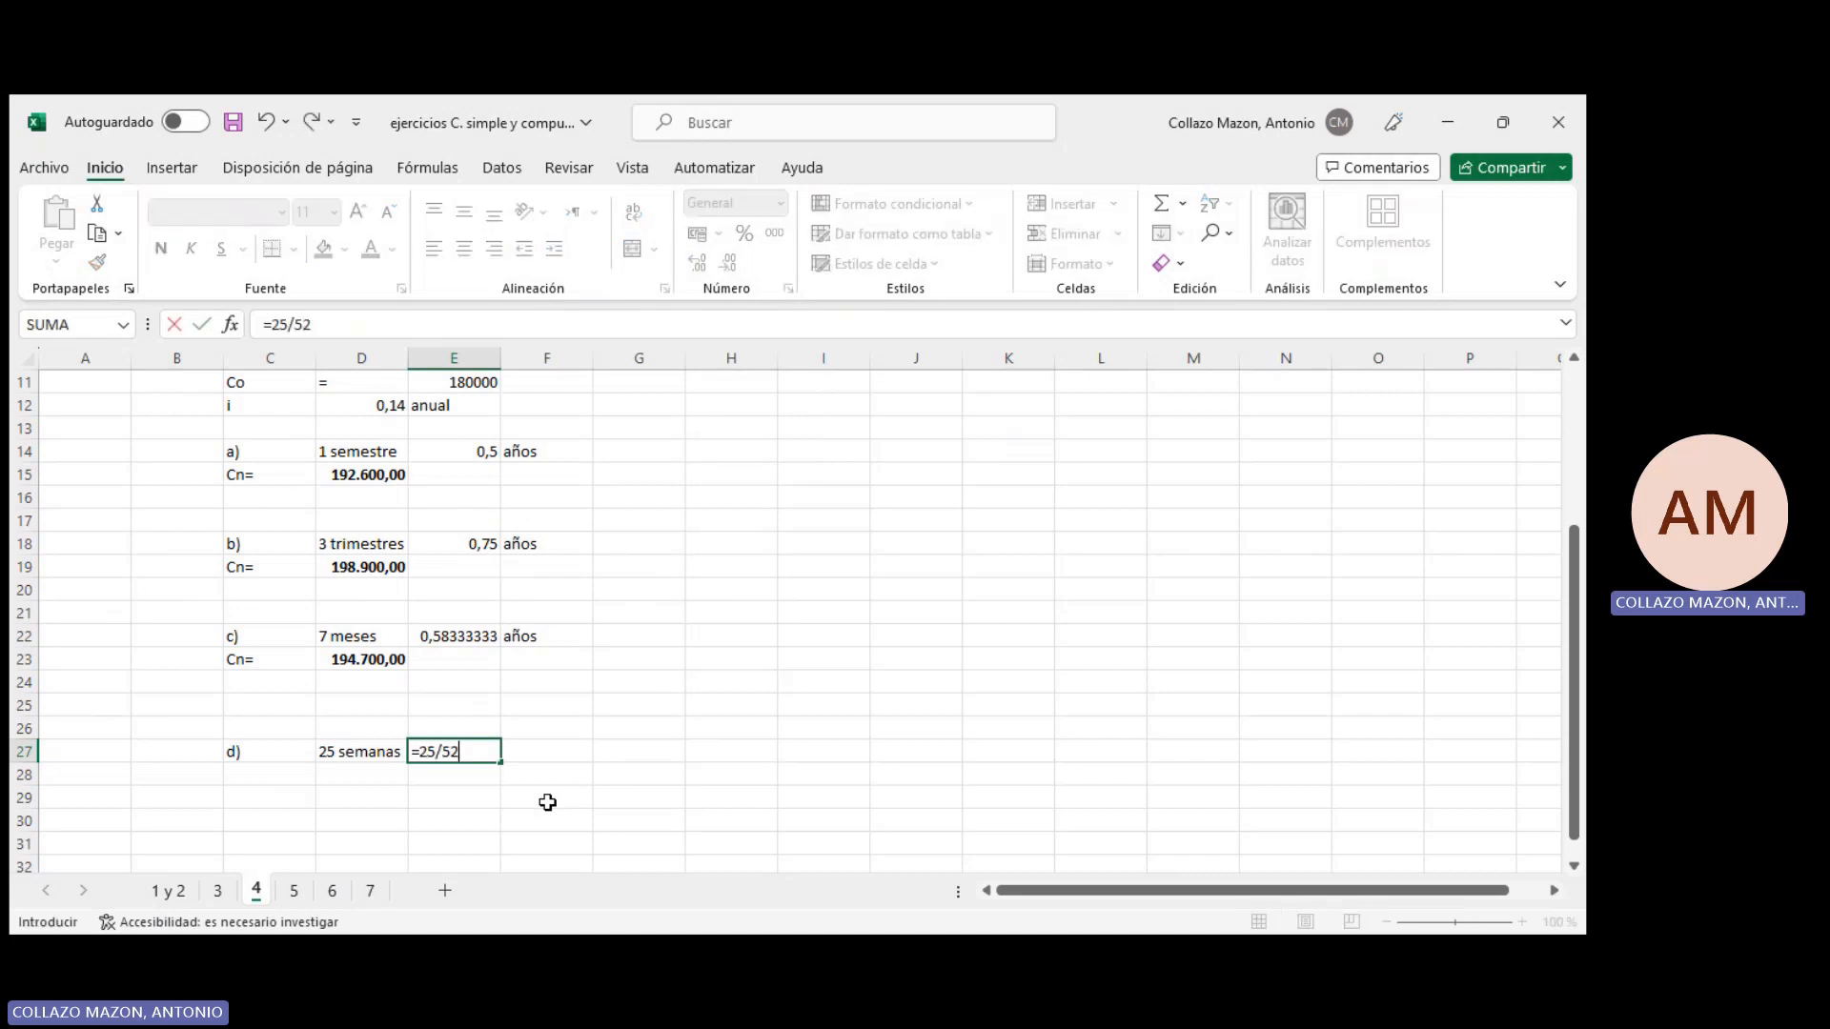
key("Tab")
type("años")
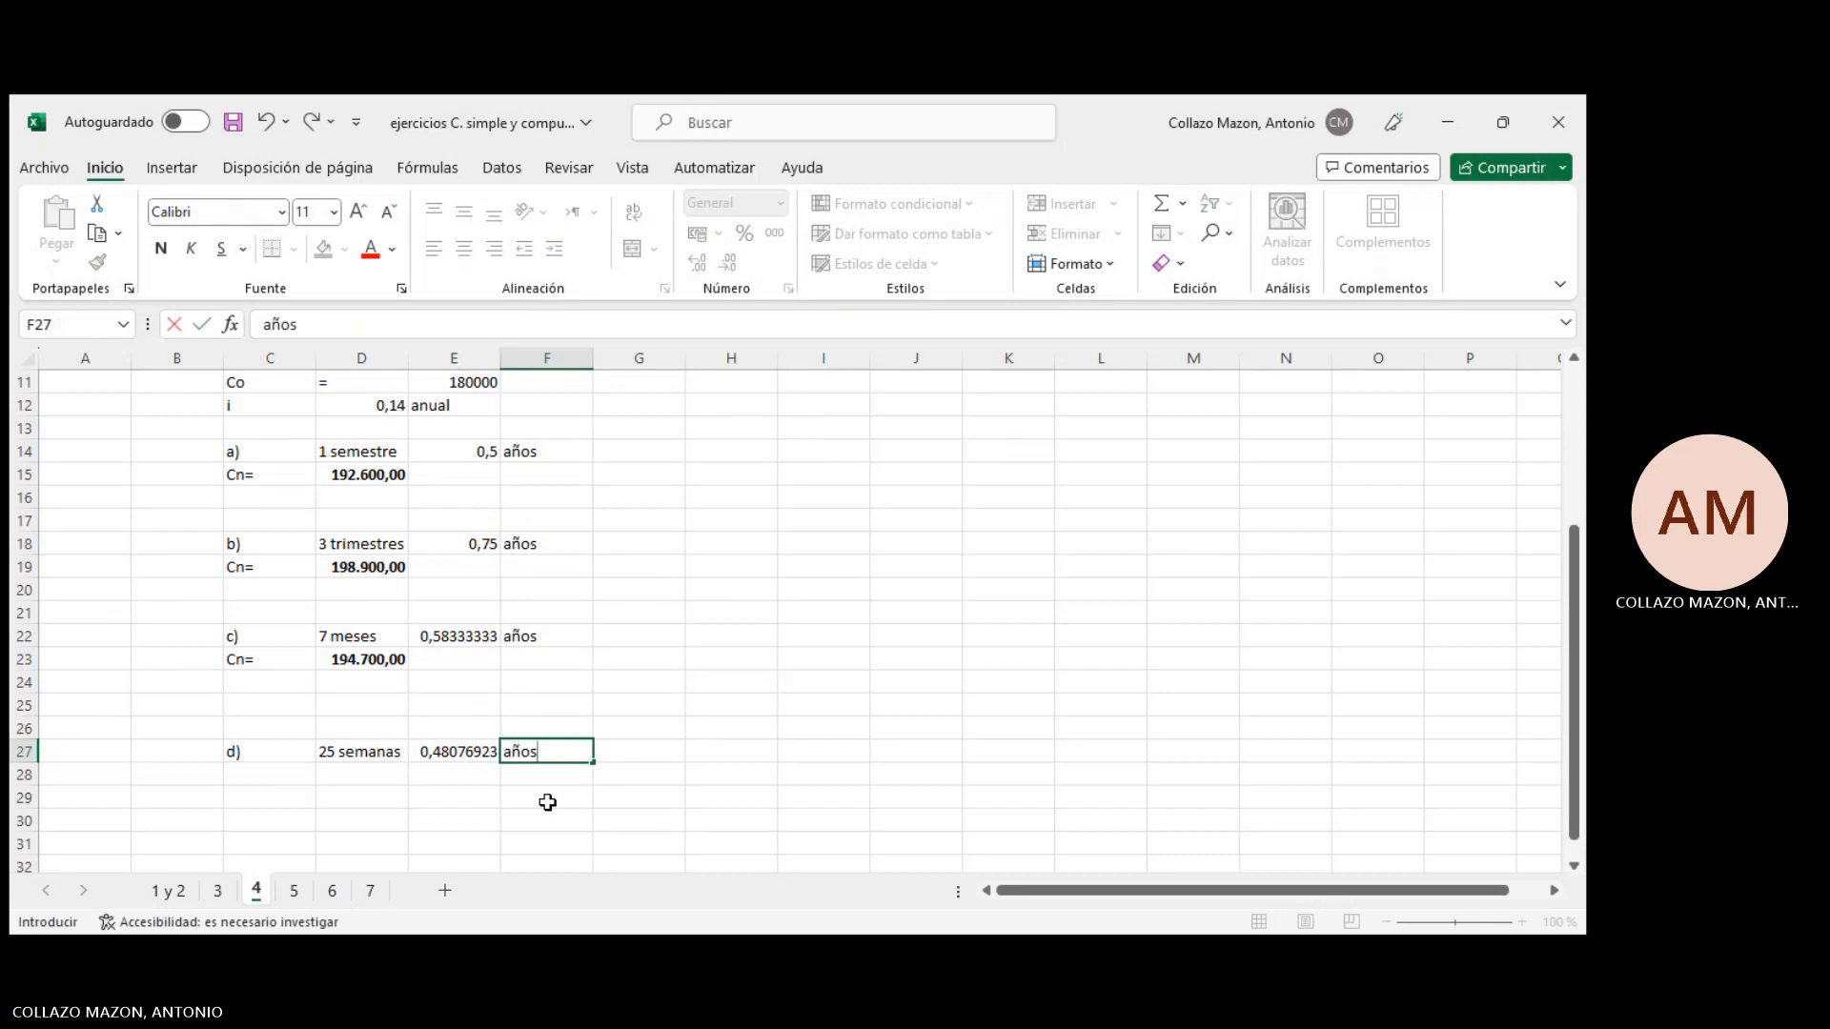
key("Return")
Copy the final capital label and formula from C23:D23 to C28:D28 for case d) and check the formula's references
left_click_drag(271, 658, 329, 659)
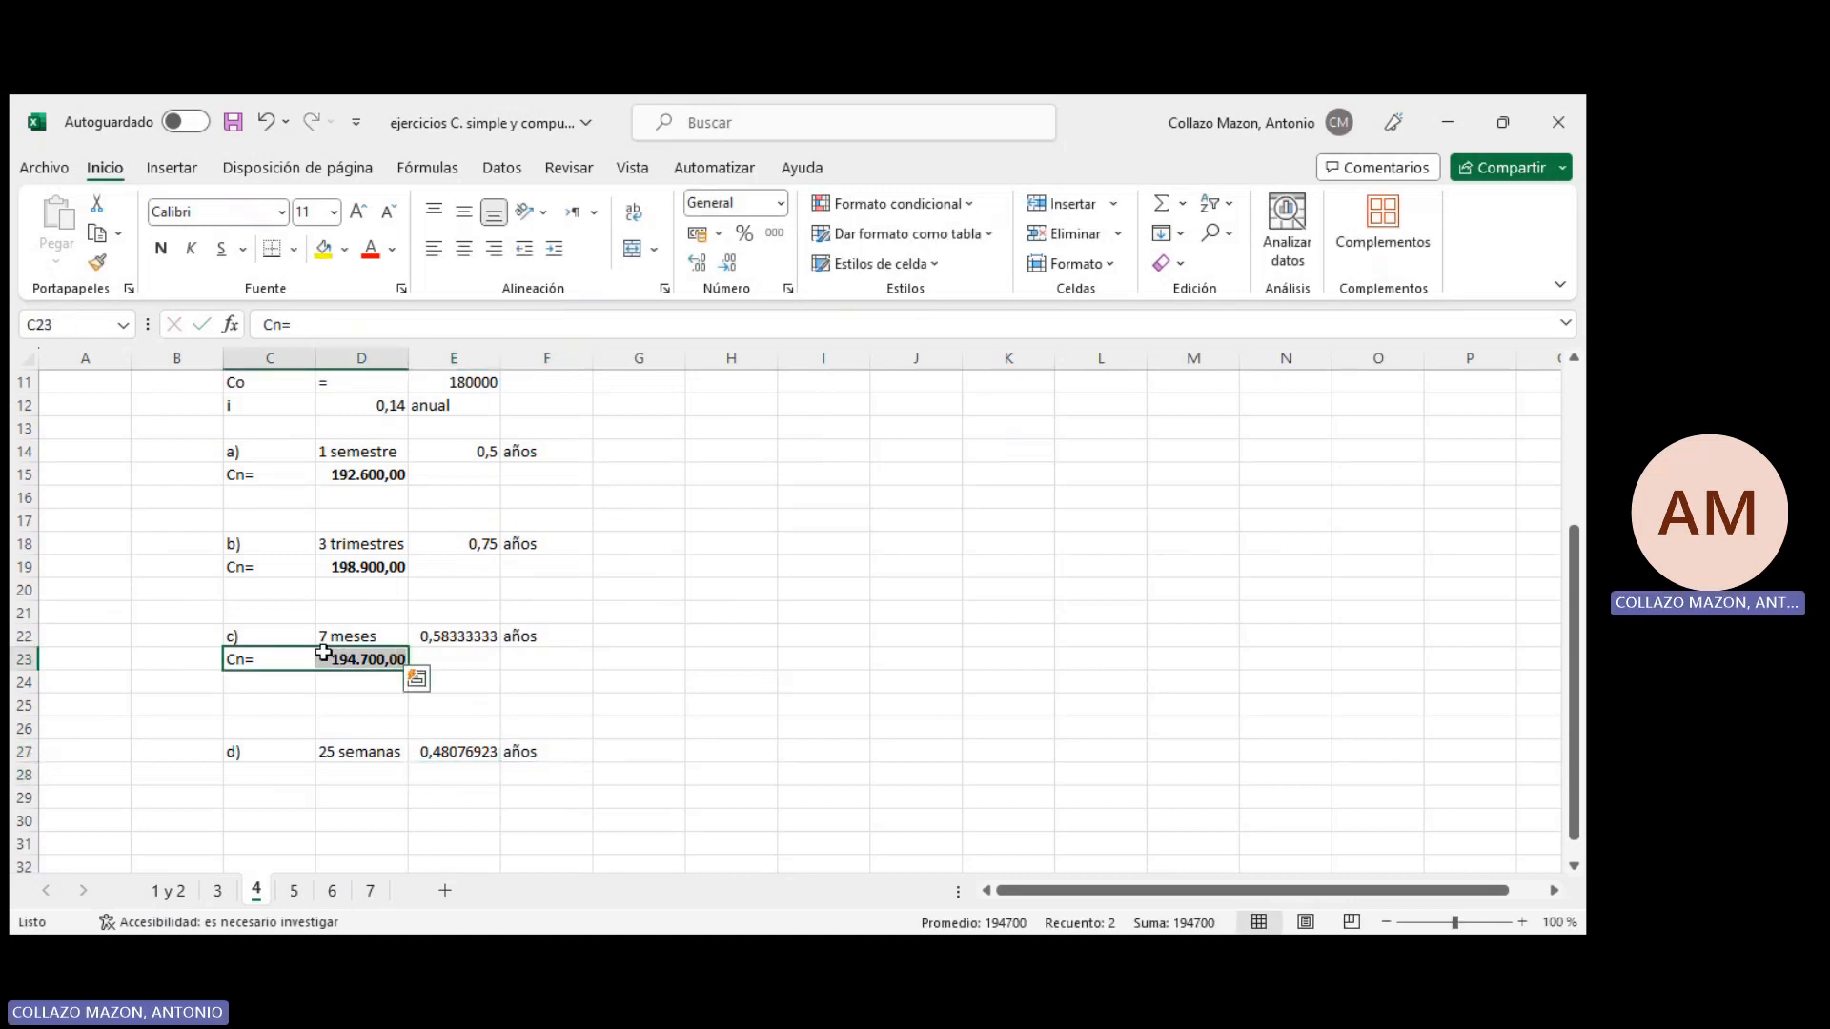
key("ctrl+c")
left_click(294, 770)
key("ctrl+v")
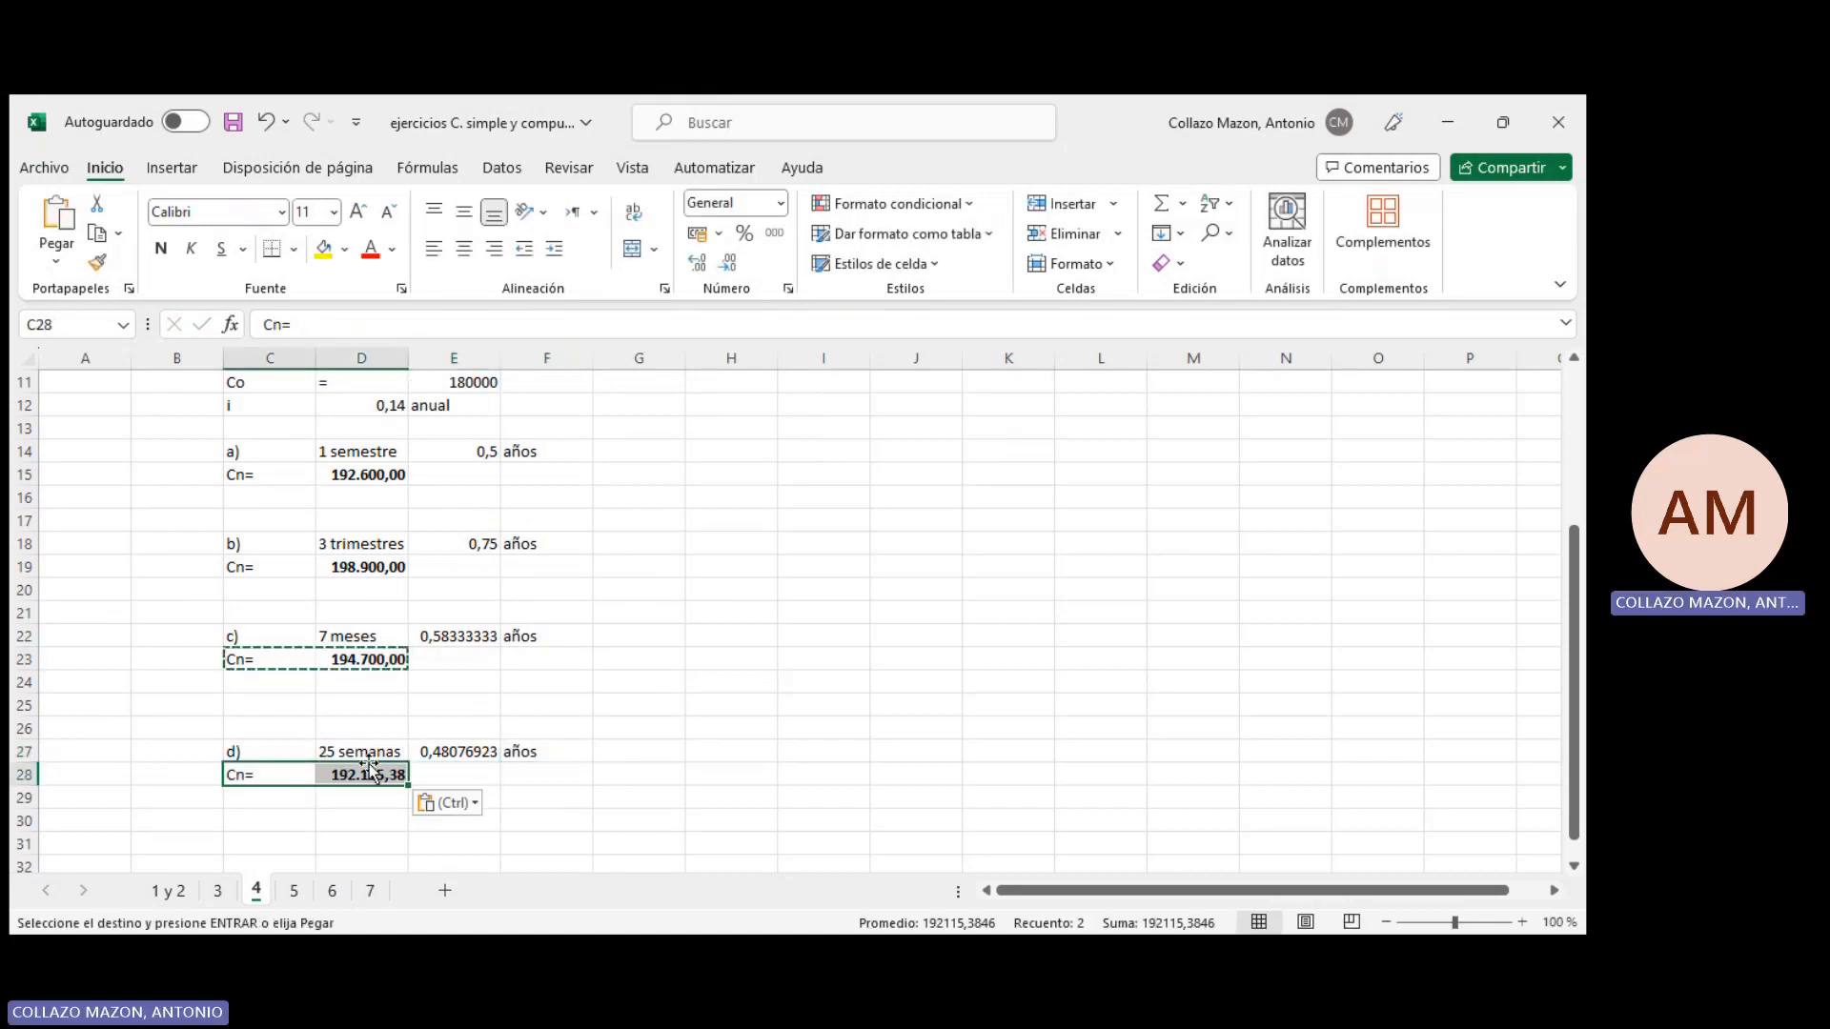
double_click(390, 774)
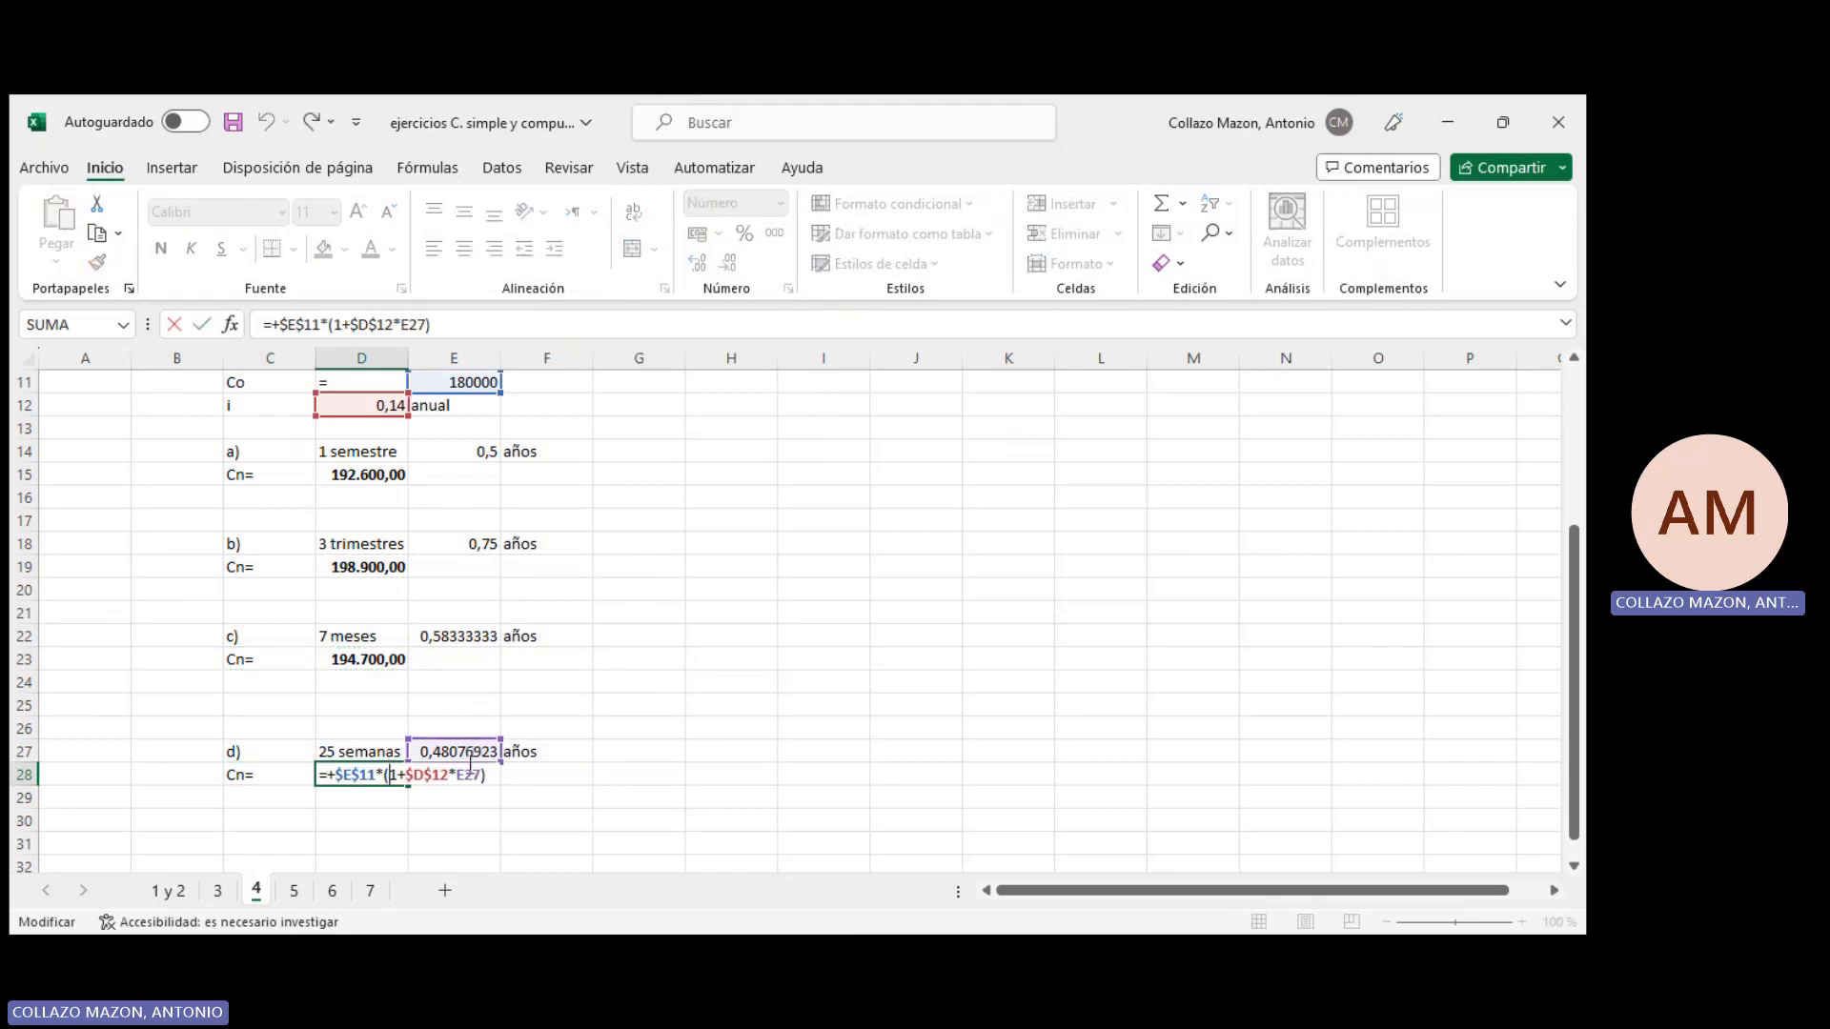
key("Escape")
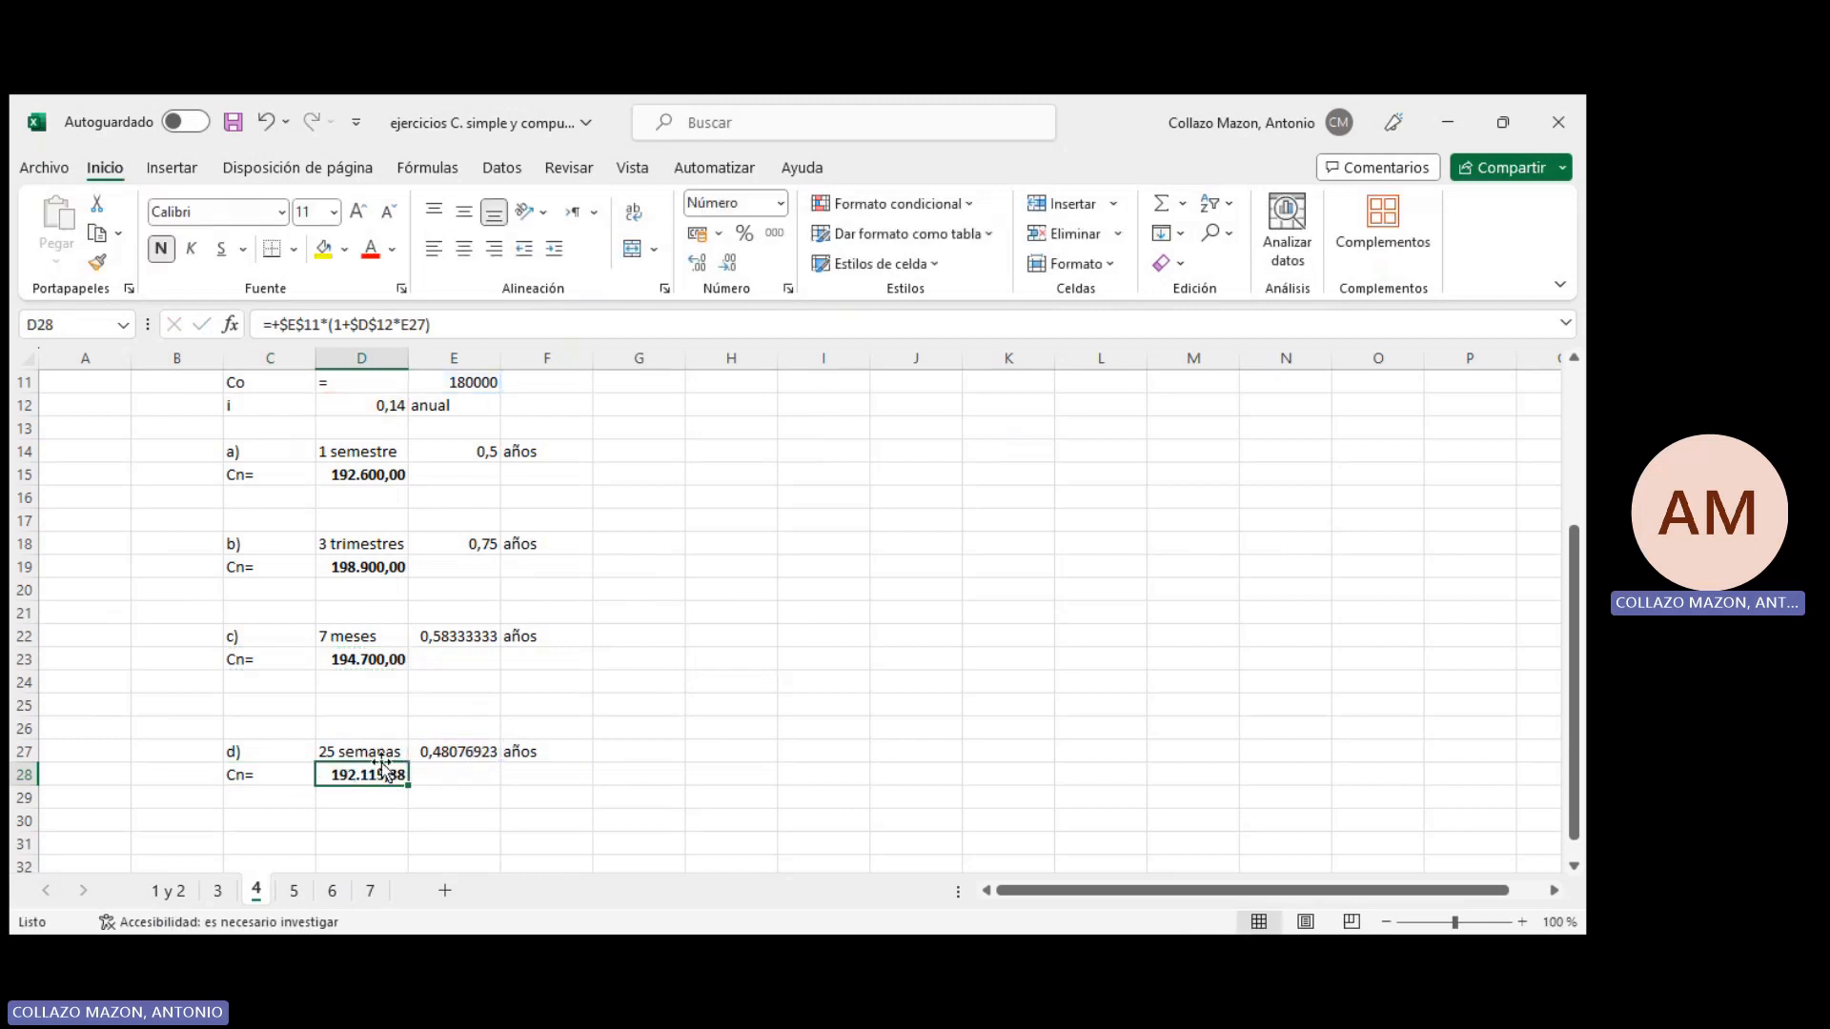
double_click(382, 770)
key("Escape")
Copy the formula from D28 to D30 to examine how its absolute and relative references behave, and clear D30 again
key("ctrl+c")
left_click(380, 817)
key("ctrl+v")
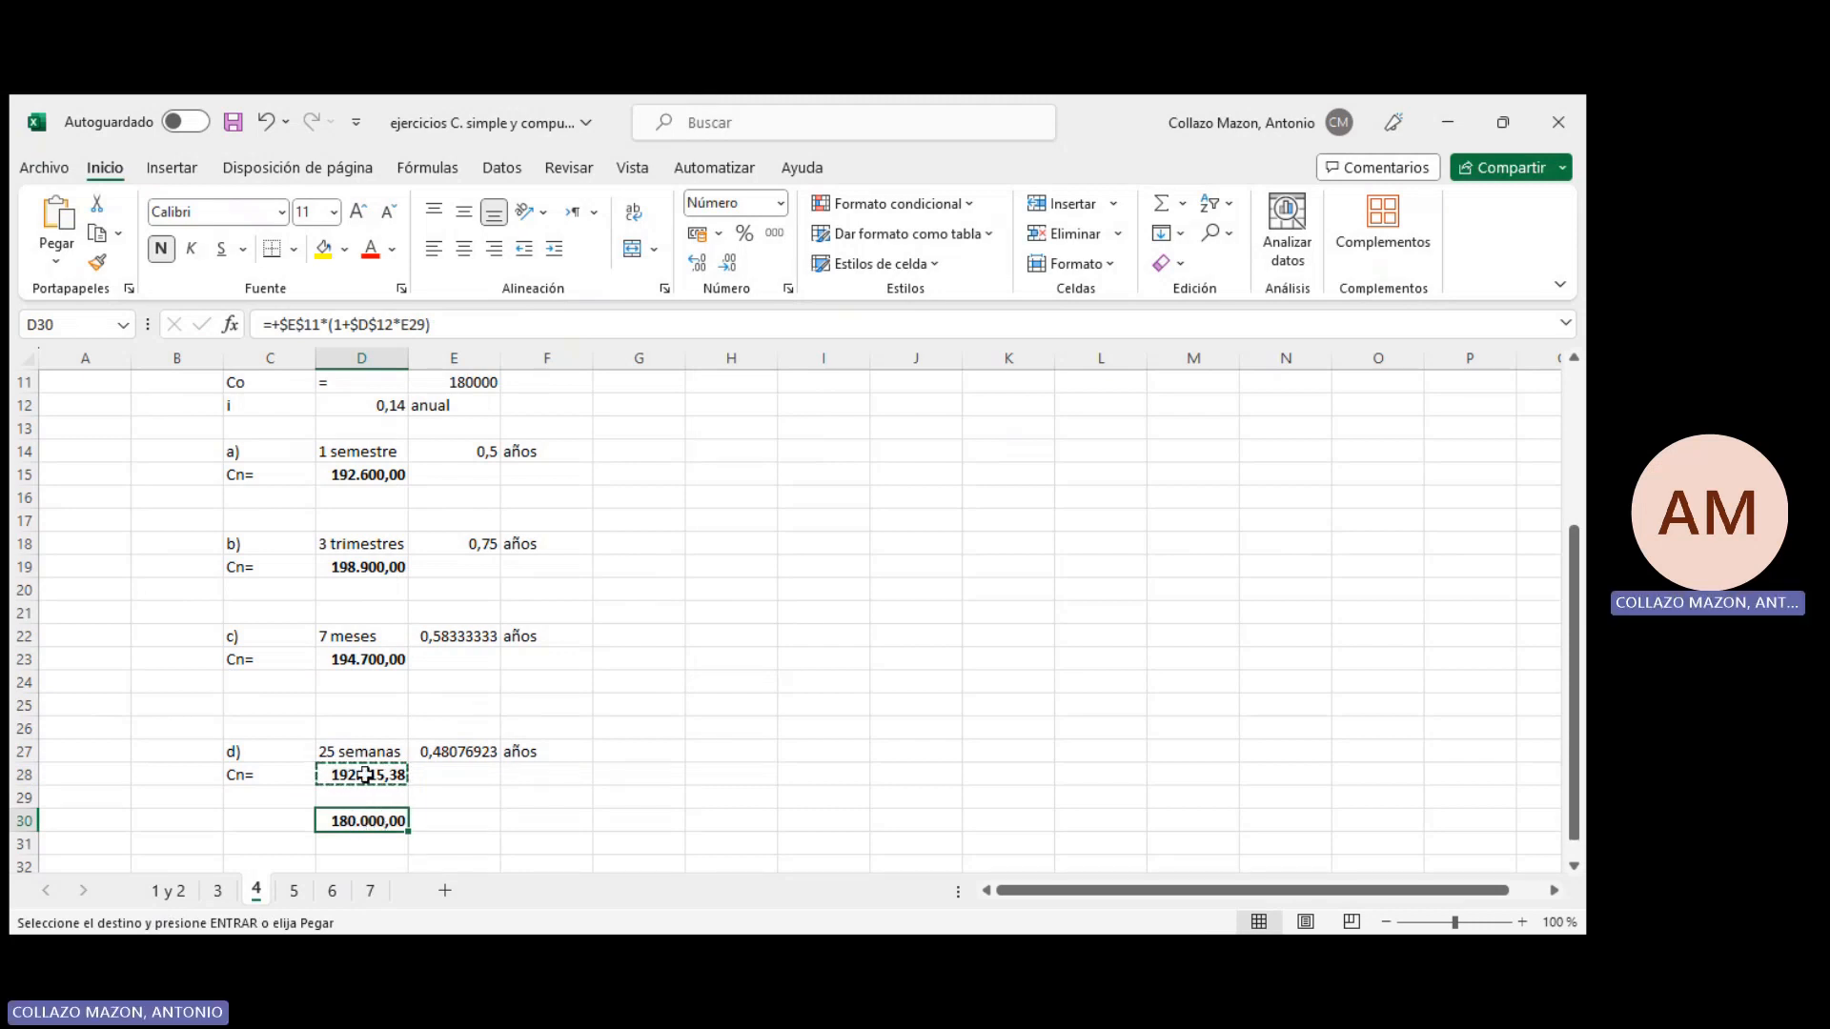
scroll(448, 572, "up", 3)
scroll(429, 610, "down", 5)
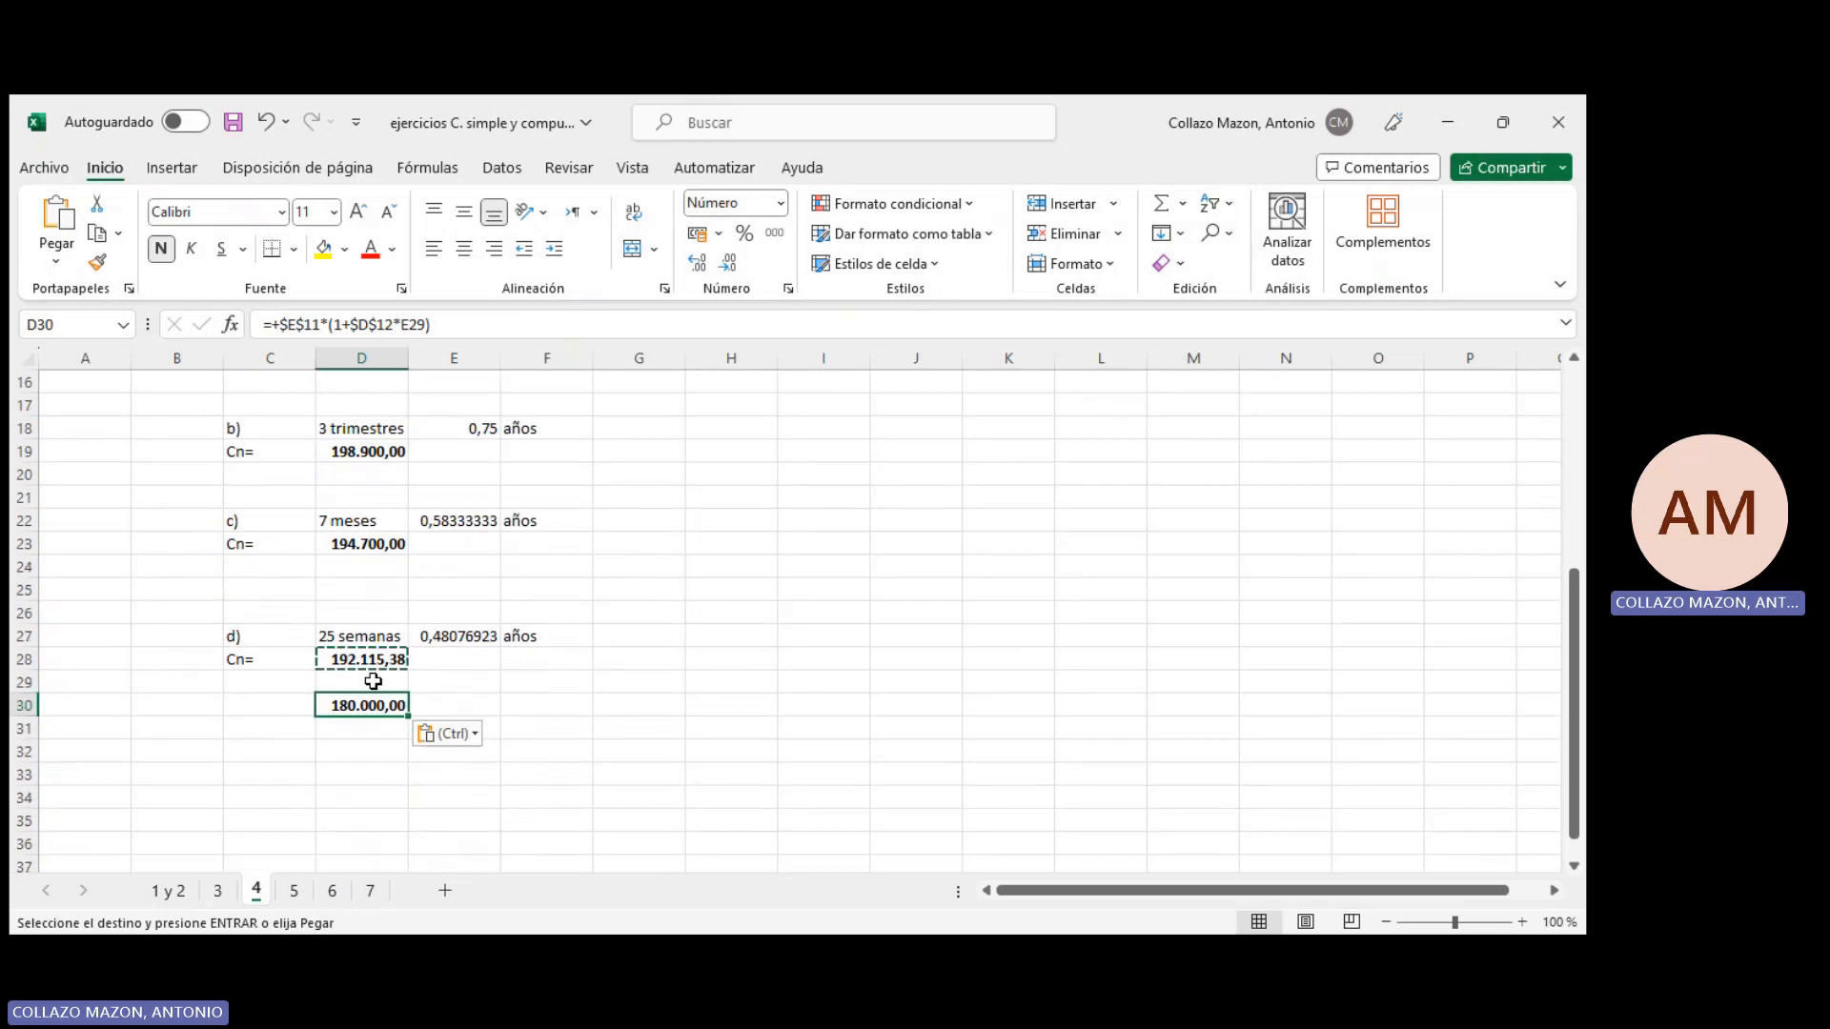
left_click(339, 753)
double_click(364, 705)
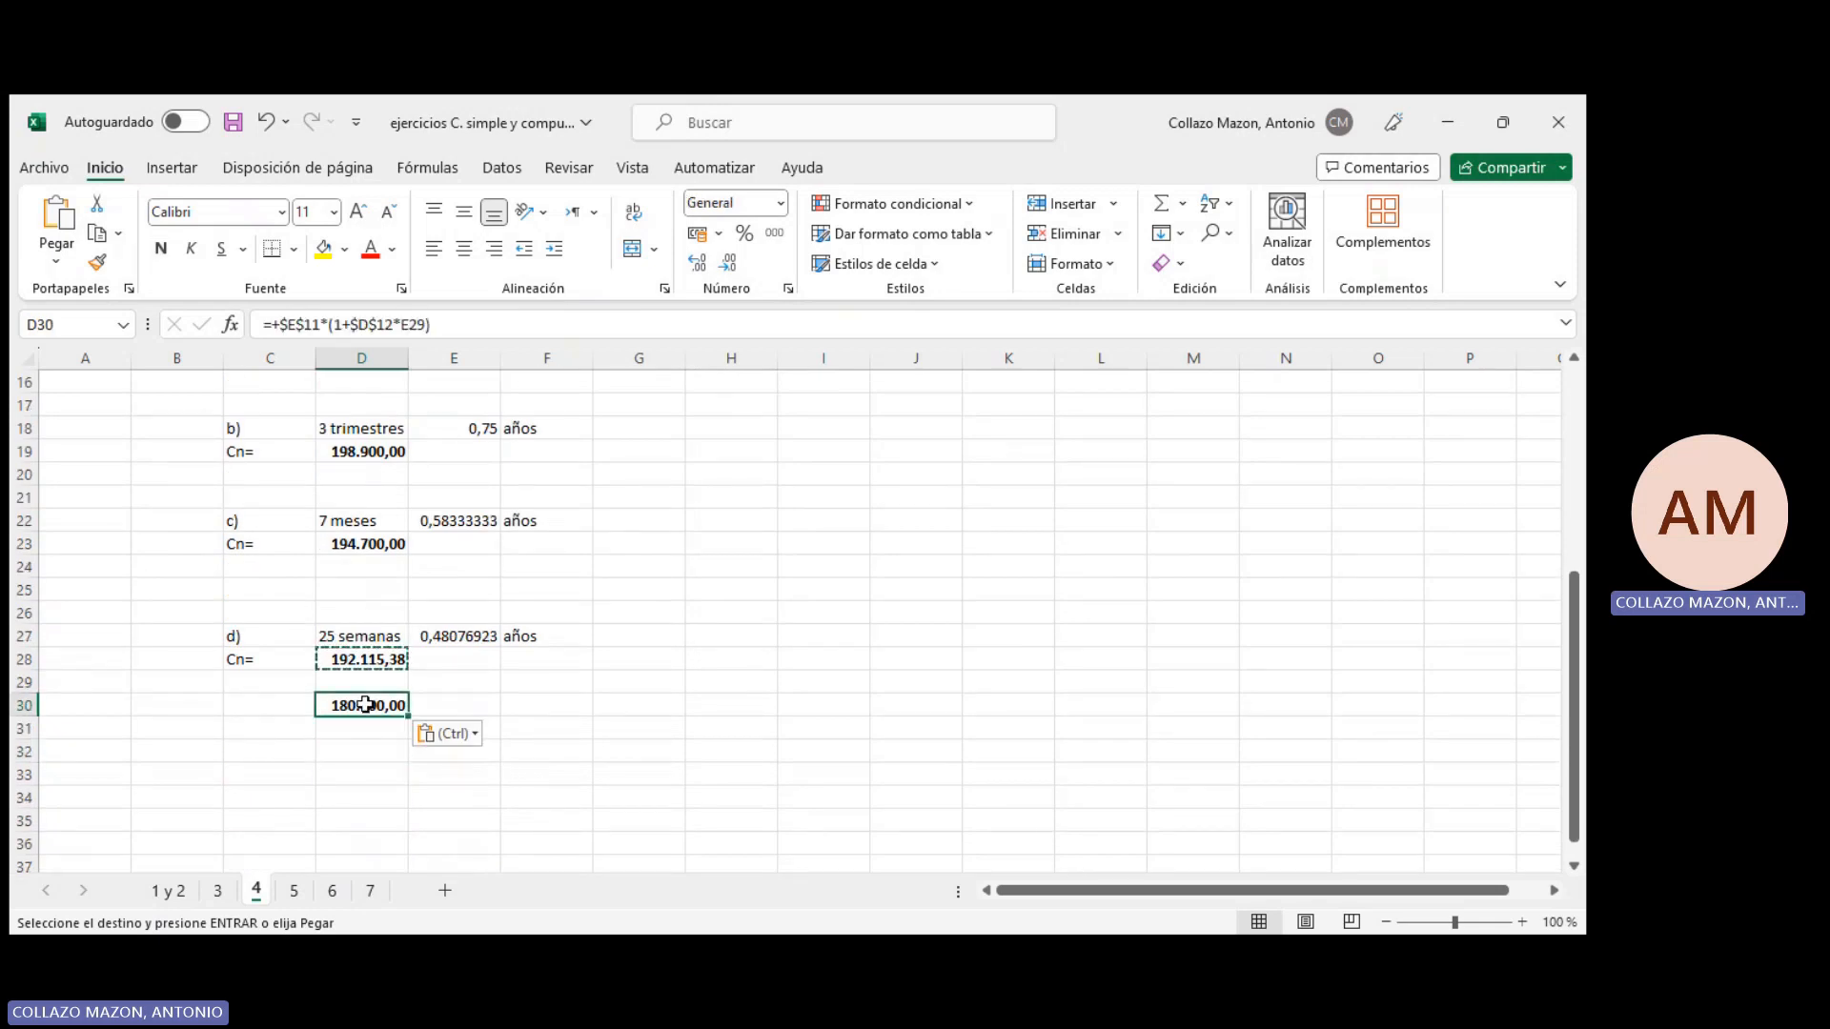
scroll(369, 689, "up", 3)
scroll(369, 689, "up", 2)
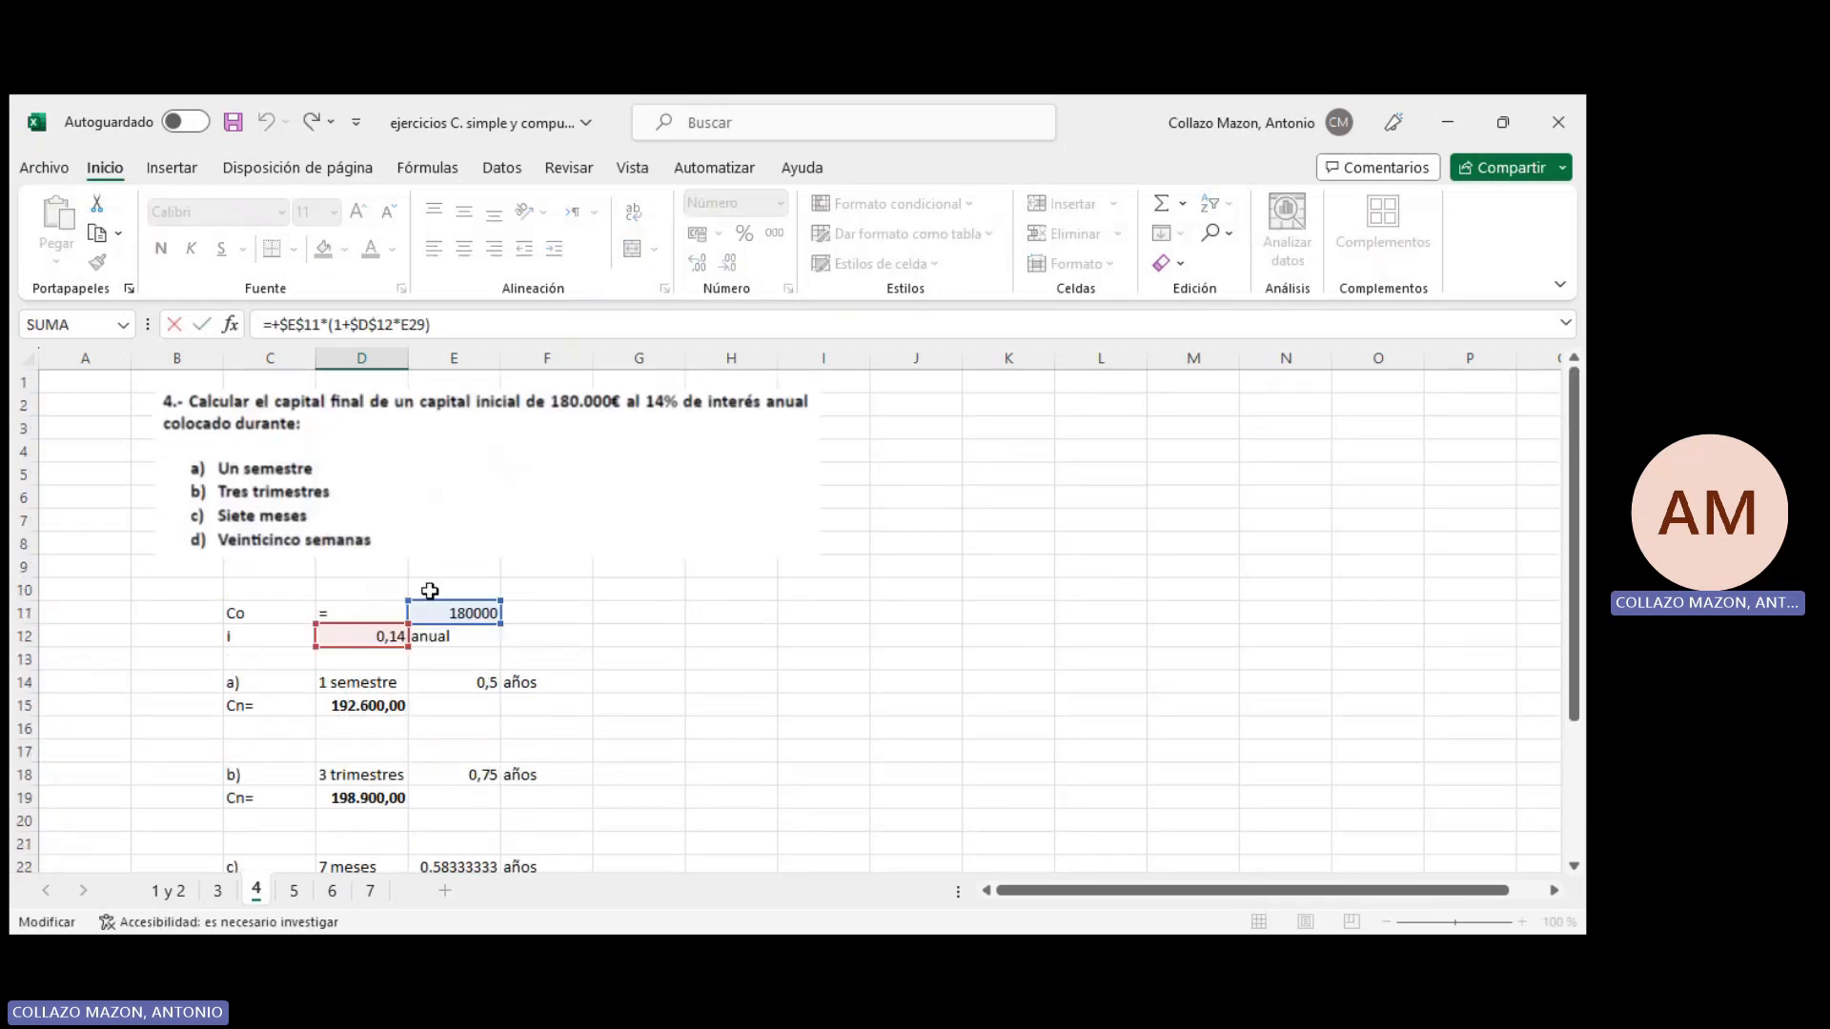
scroll(448, 636, "down", 5)
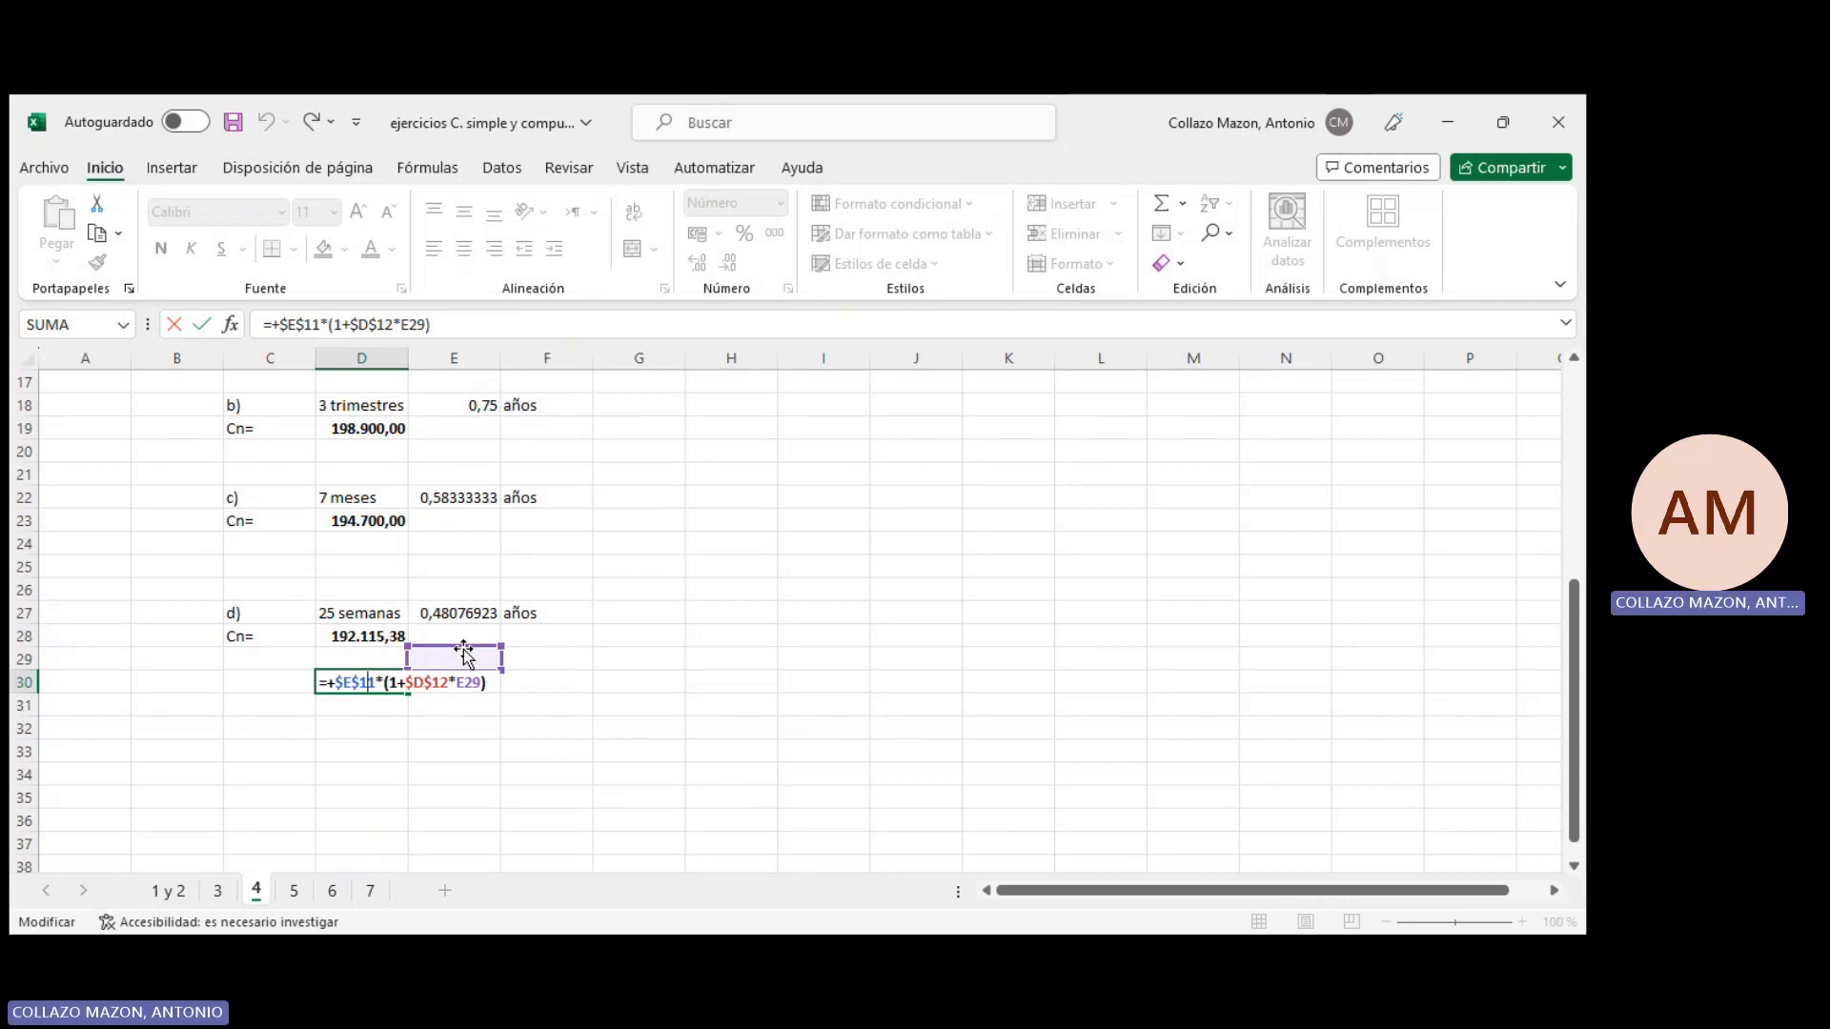
key("ctrl+Return")
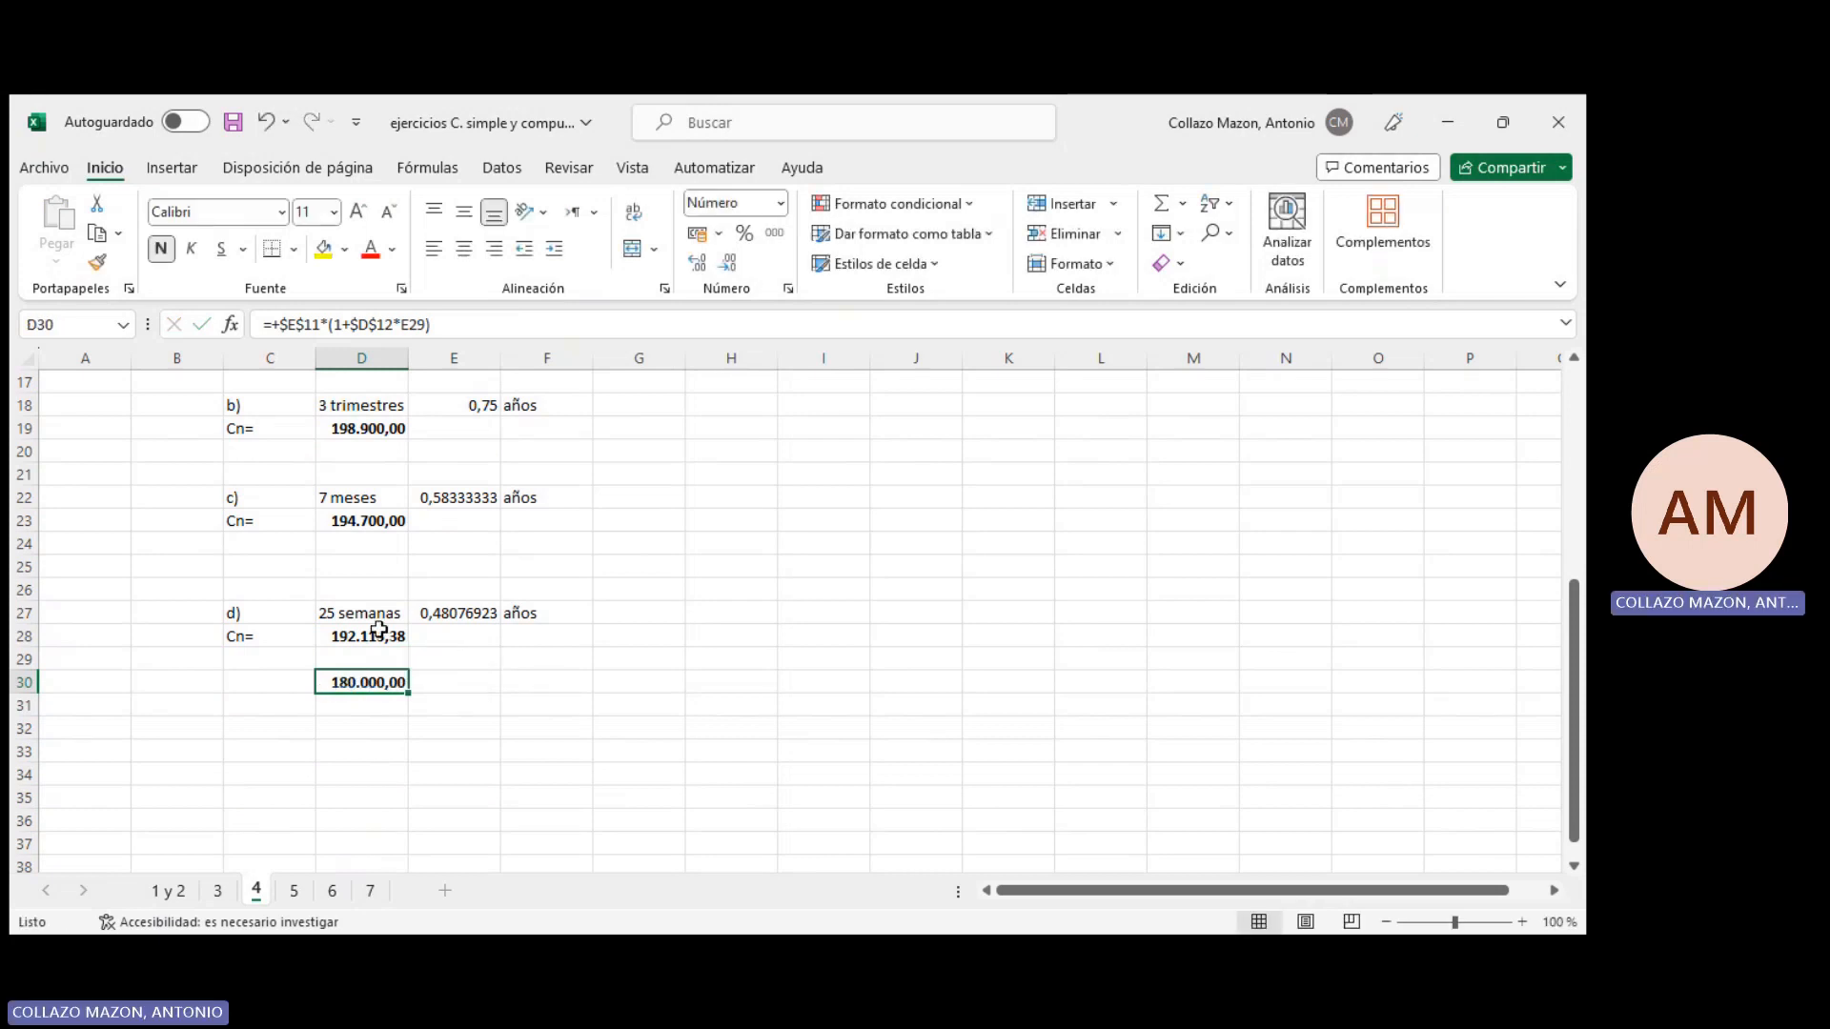
scroll(353, 533, "up", 2)
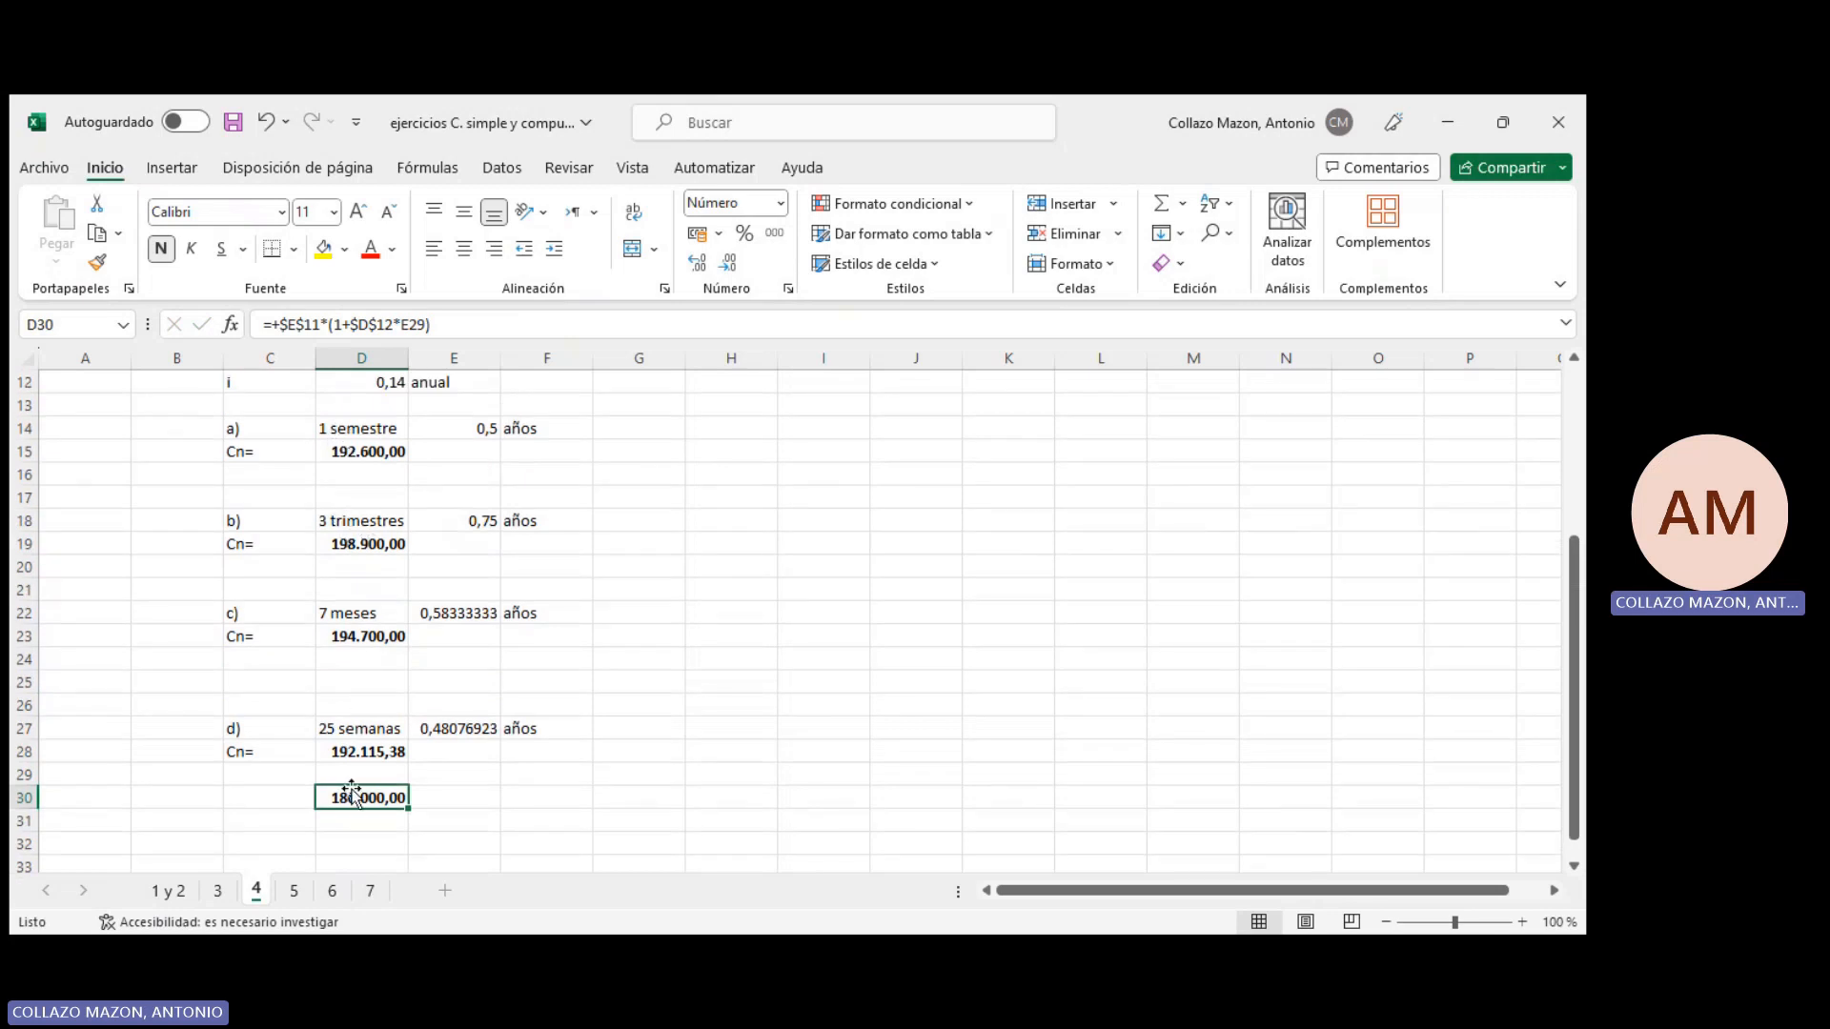
key("Delete")
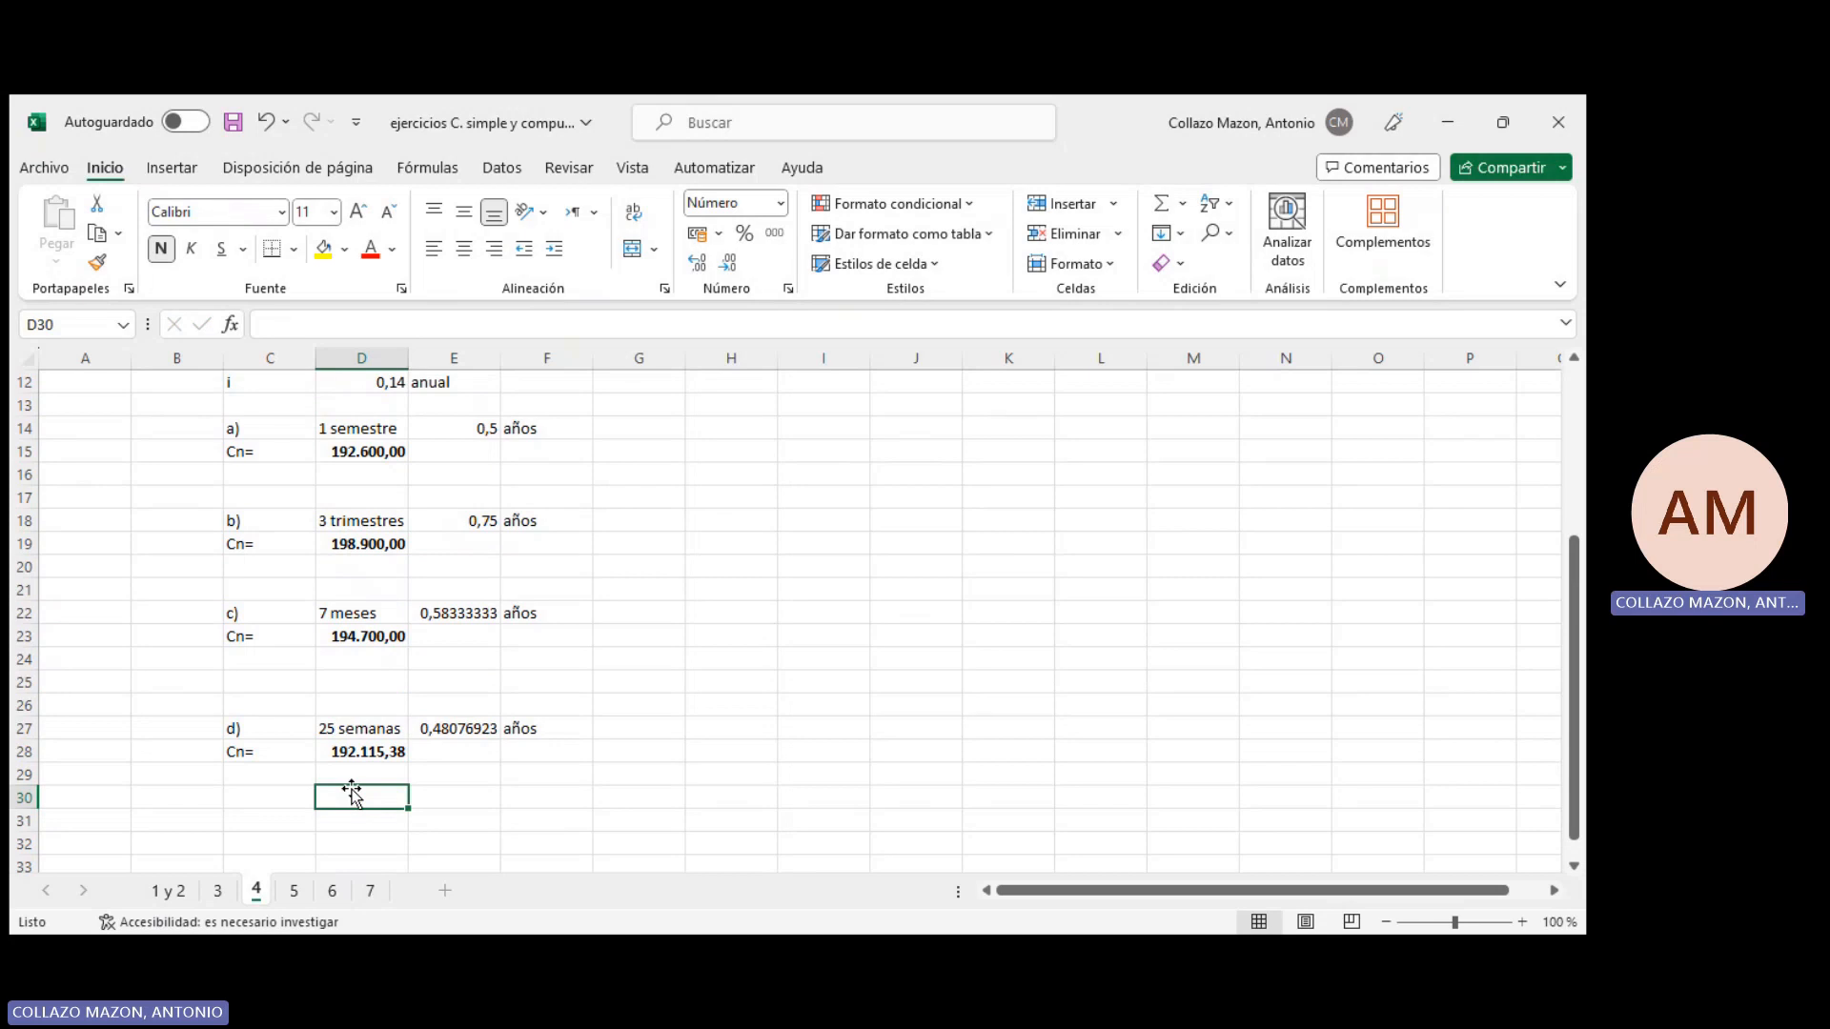
On sheet 5, enter Co with ? in C6:D6 and Cn with 16200 in C8:D8
left_click(288, 892)
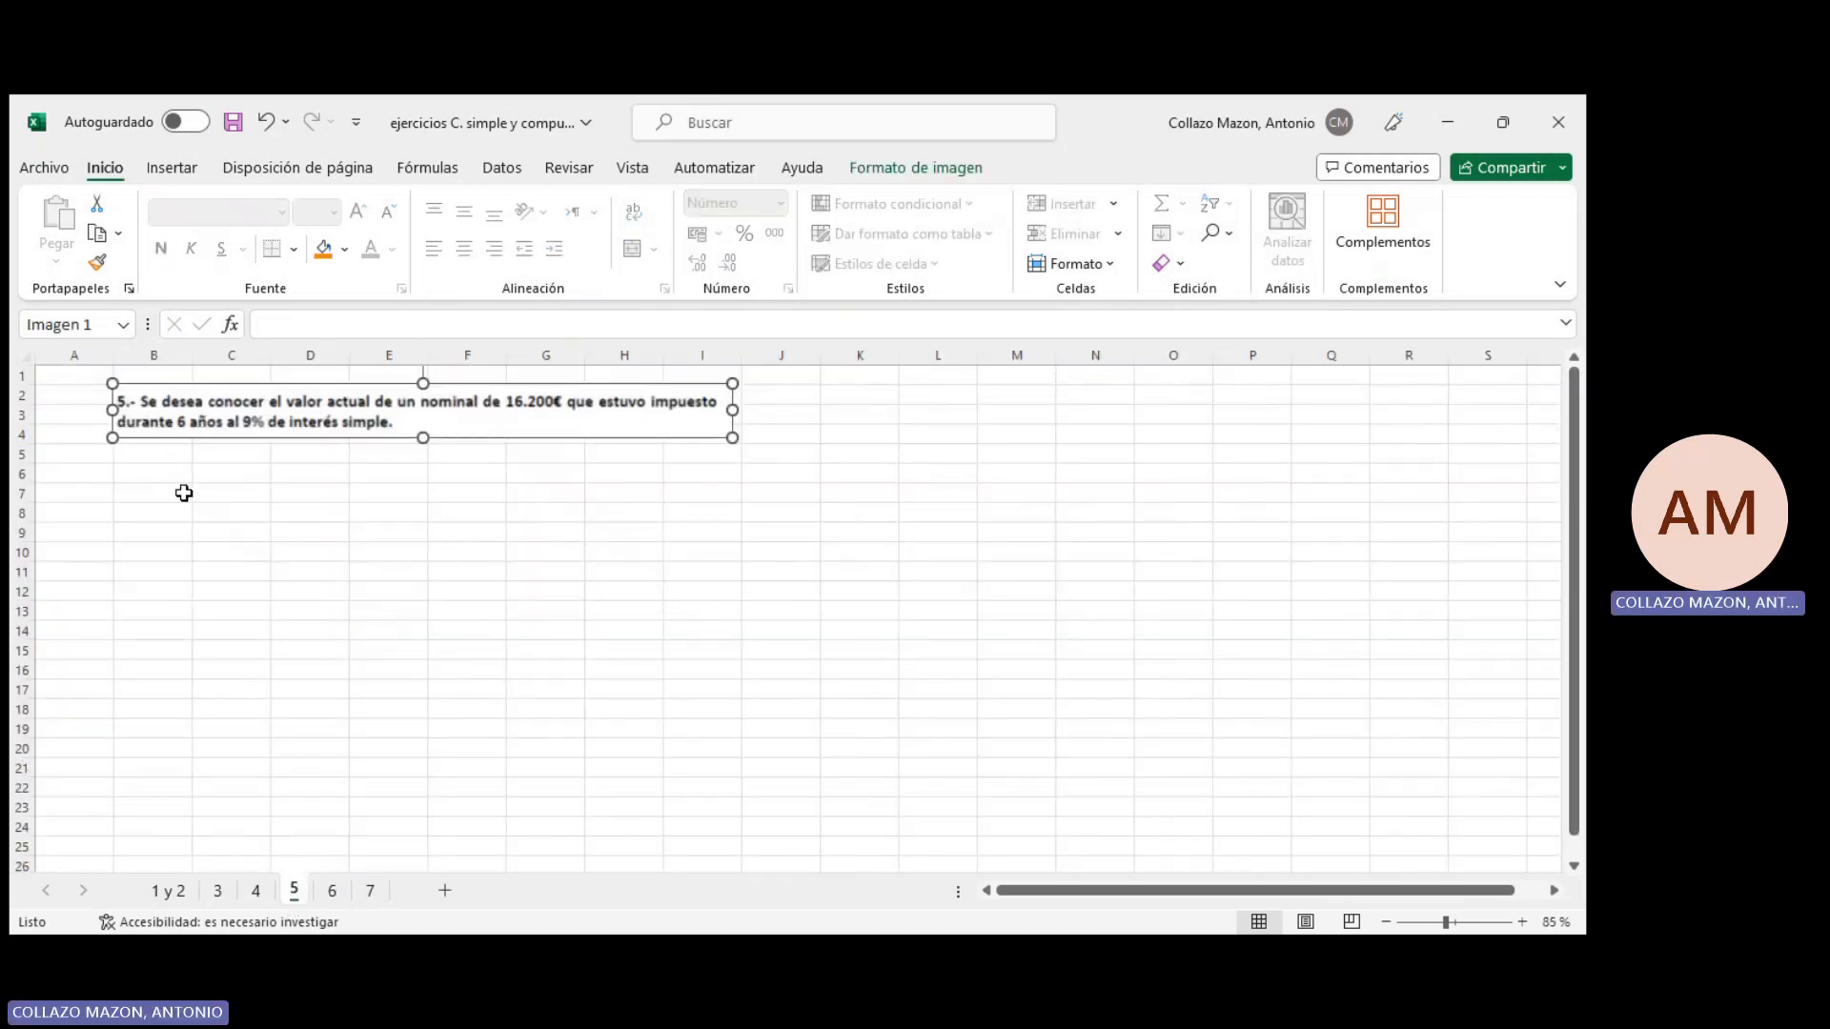
left_click(252, 472)
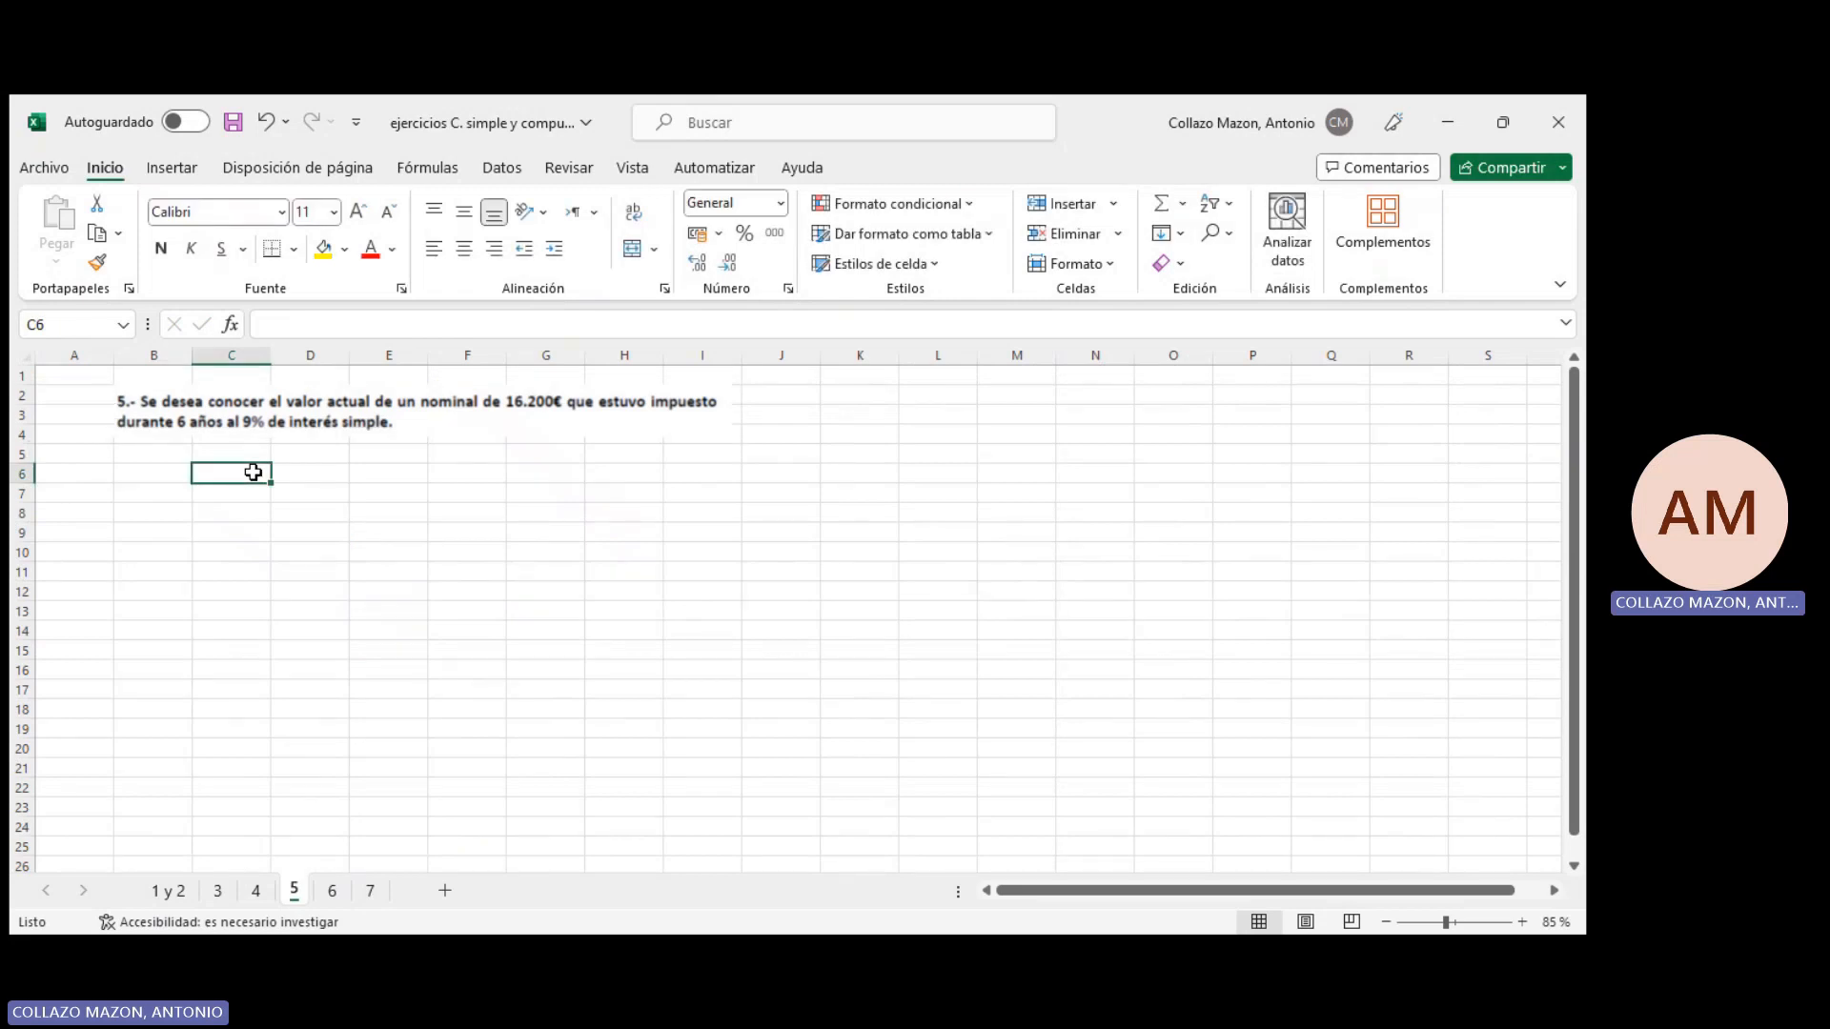
type("Co")
key("Tab")
type("?")
key("Return")
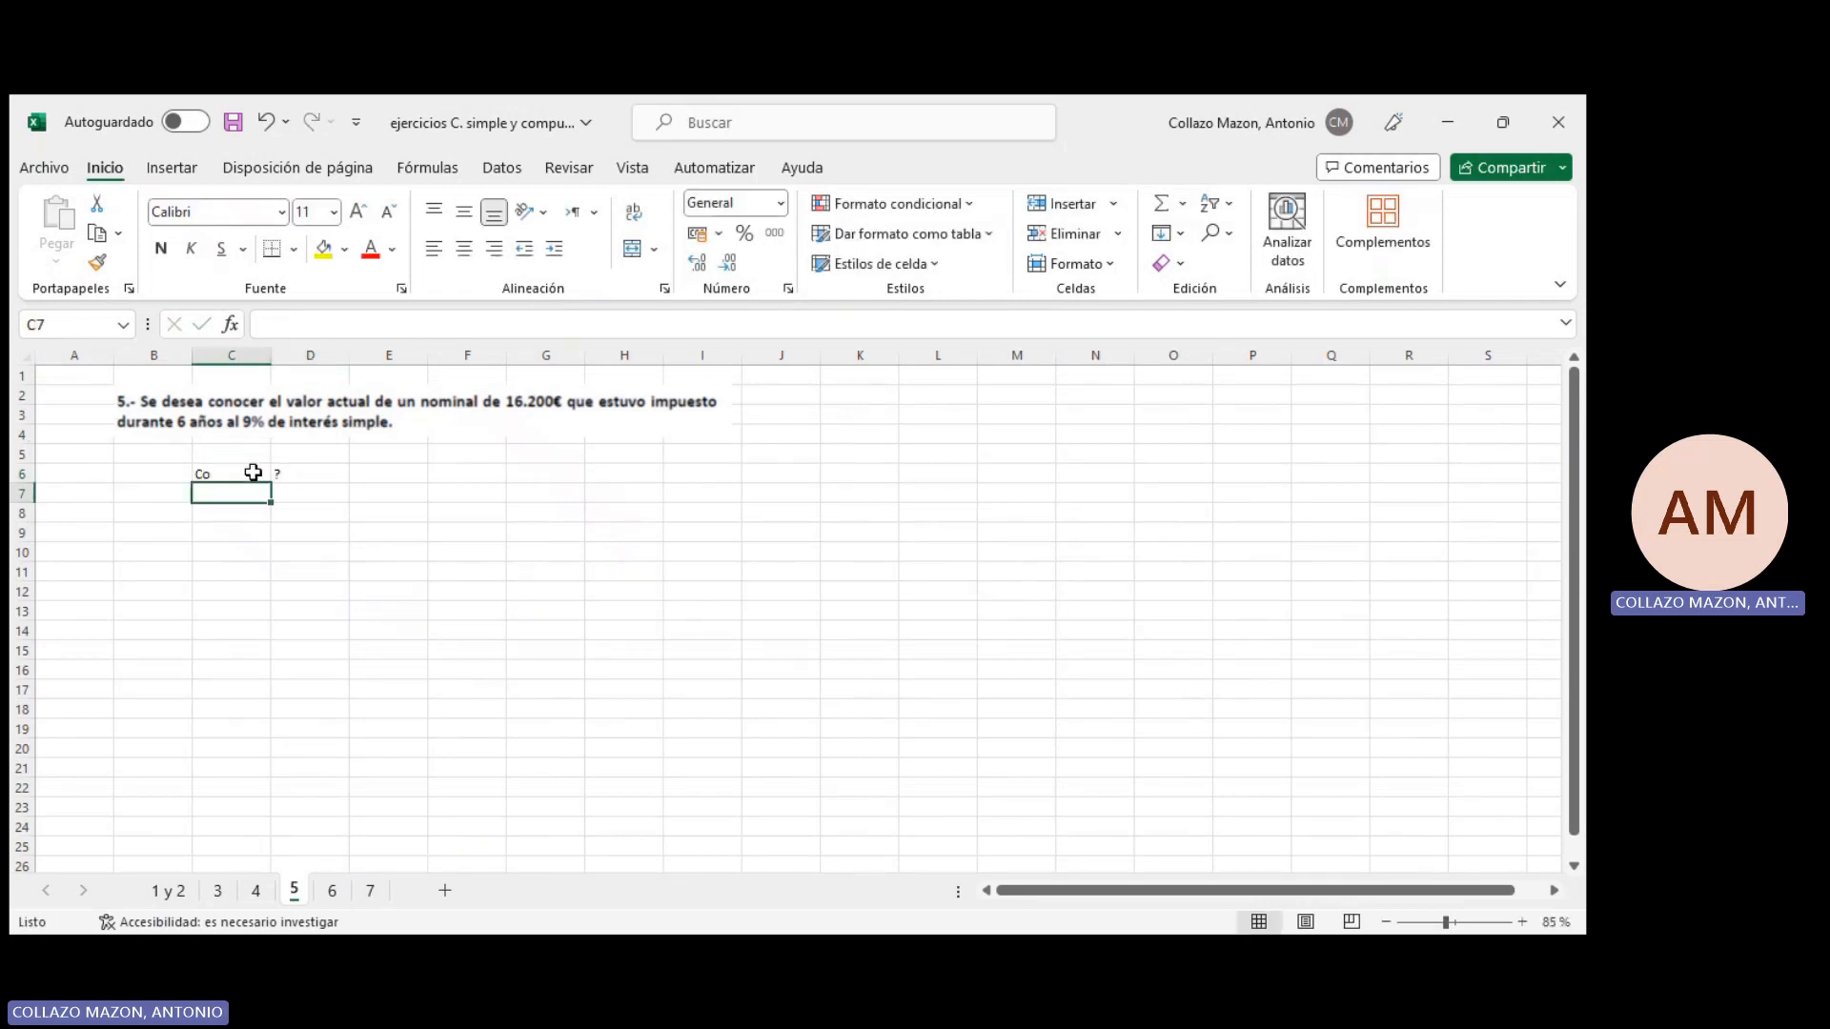
key("Return")
type("Cn")
key("Tab")
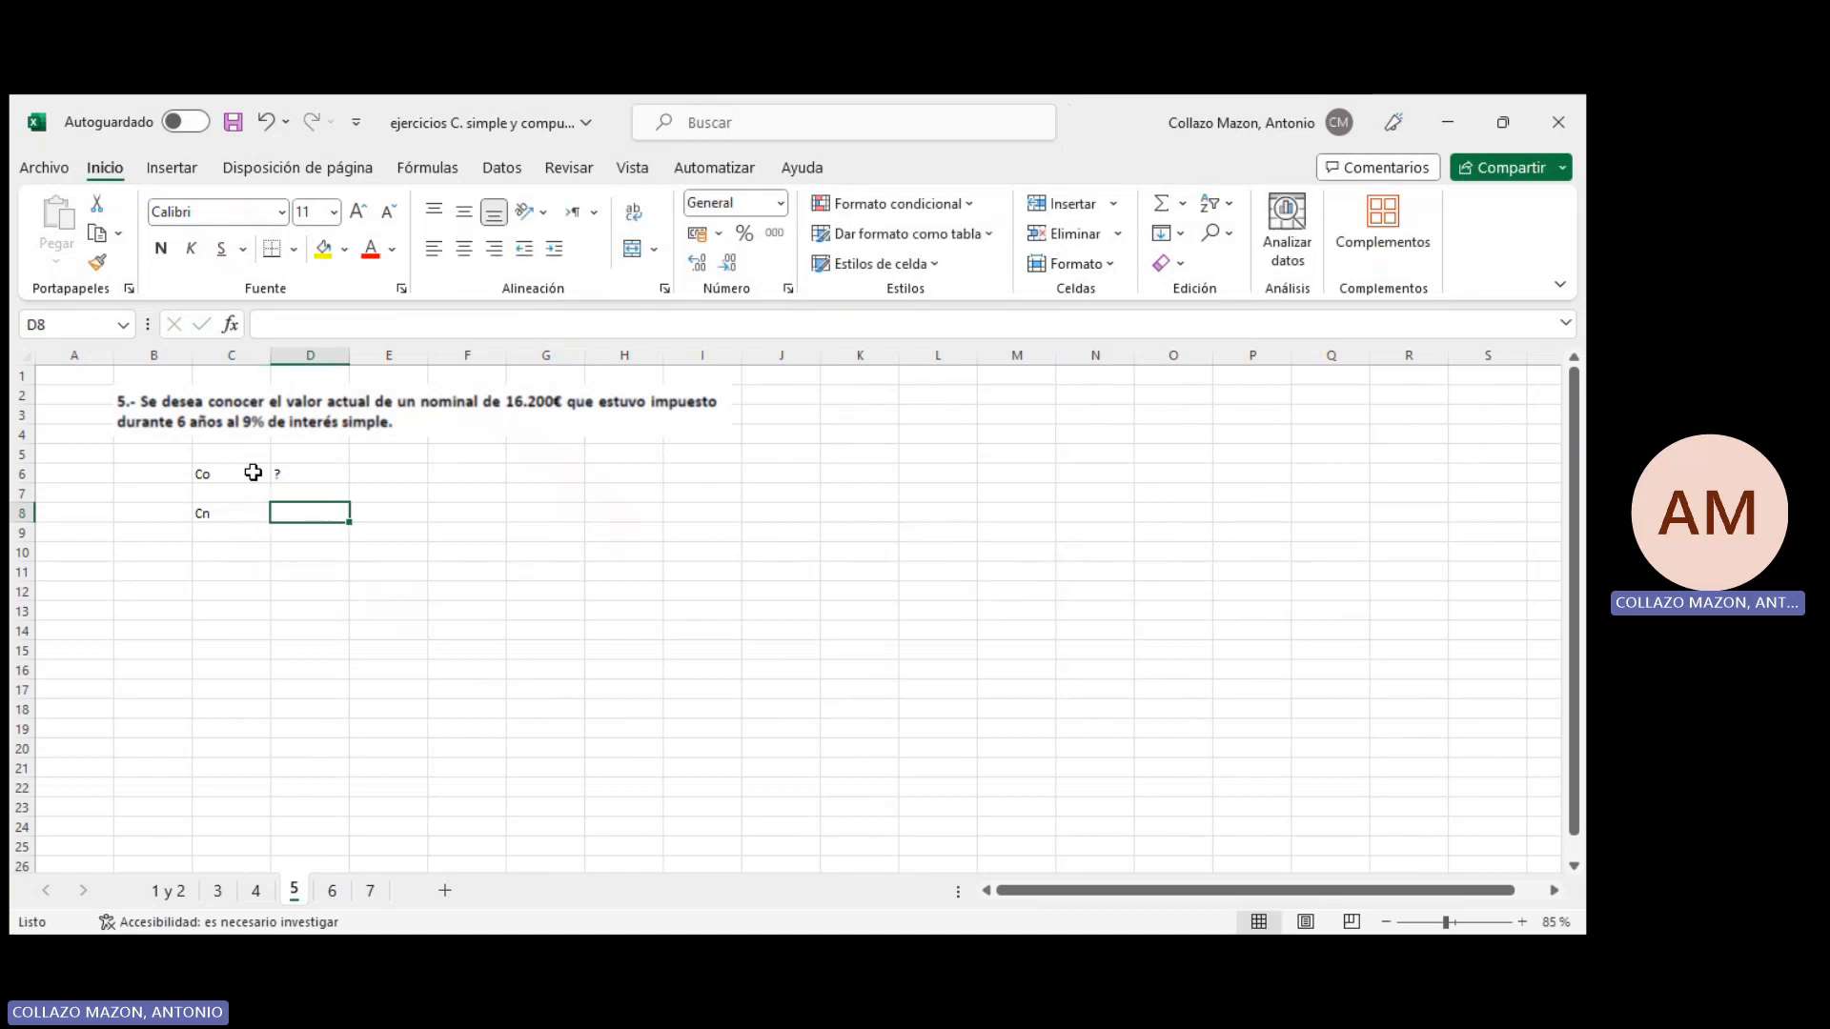
type("16200")
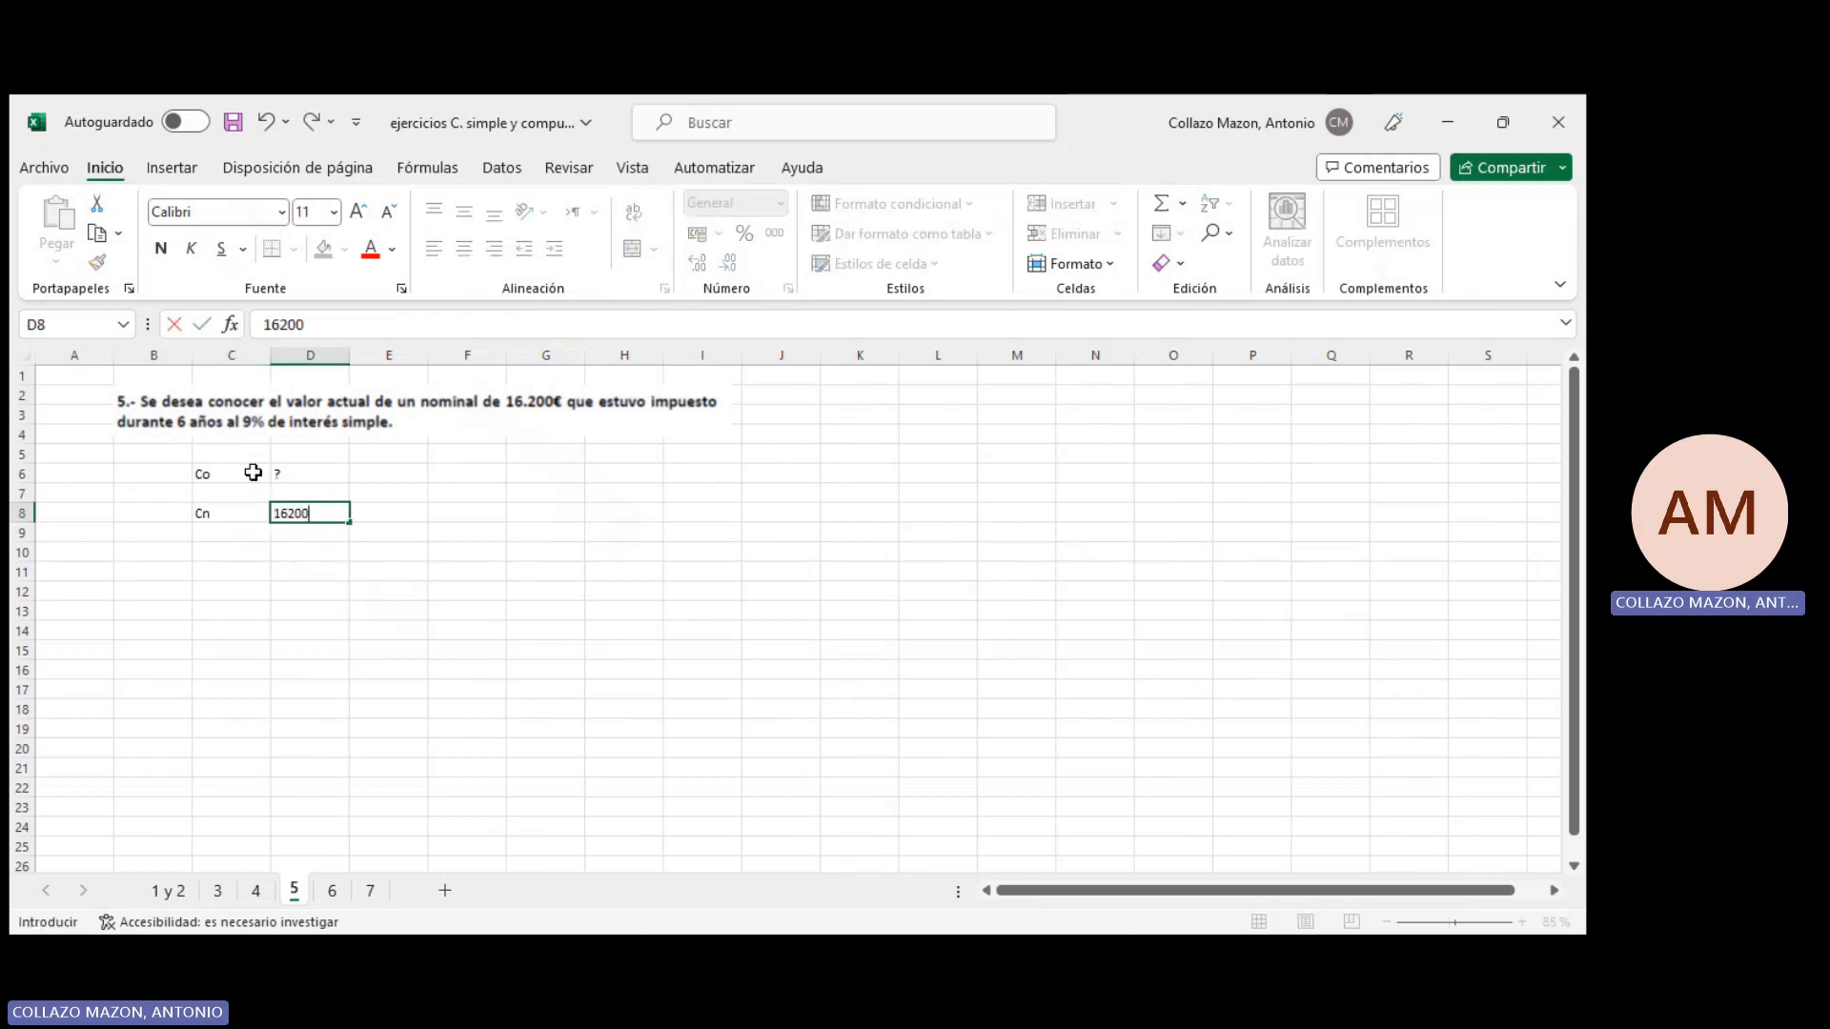
key("Return")
Enter the term in row 9 as n, 6 and años across C9:E9
type("n")
key("Tab")
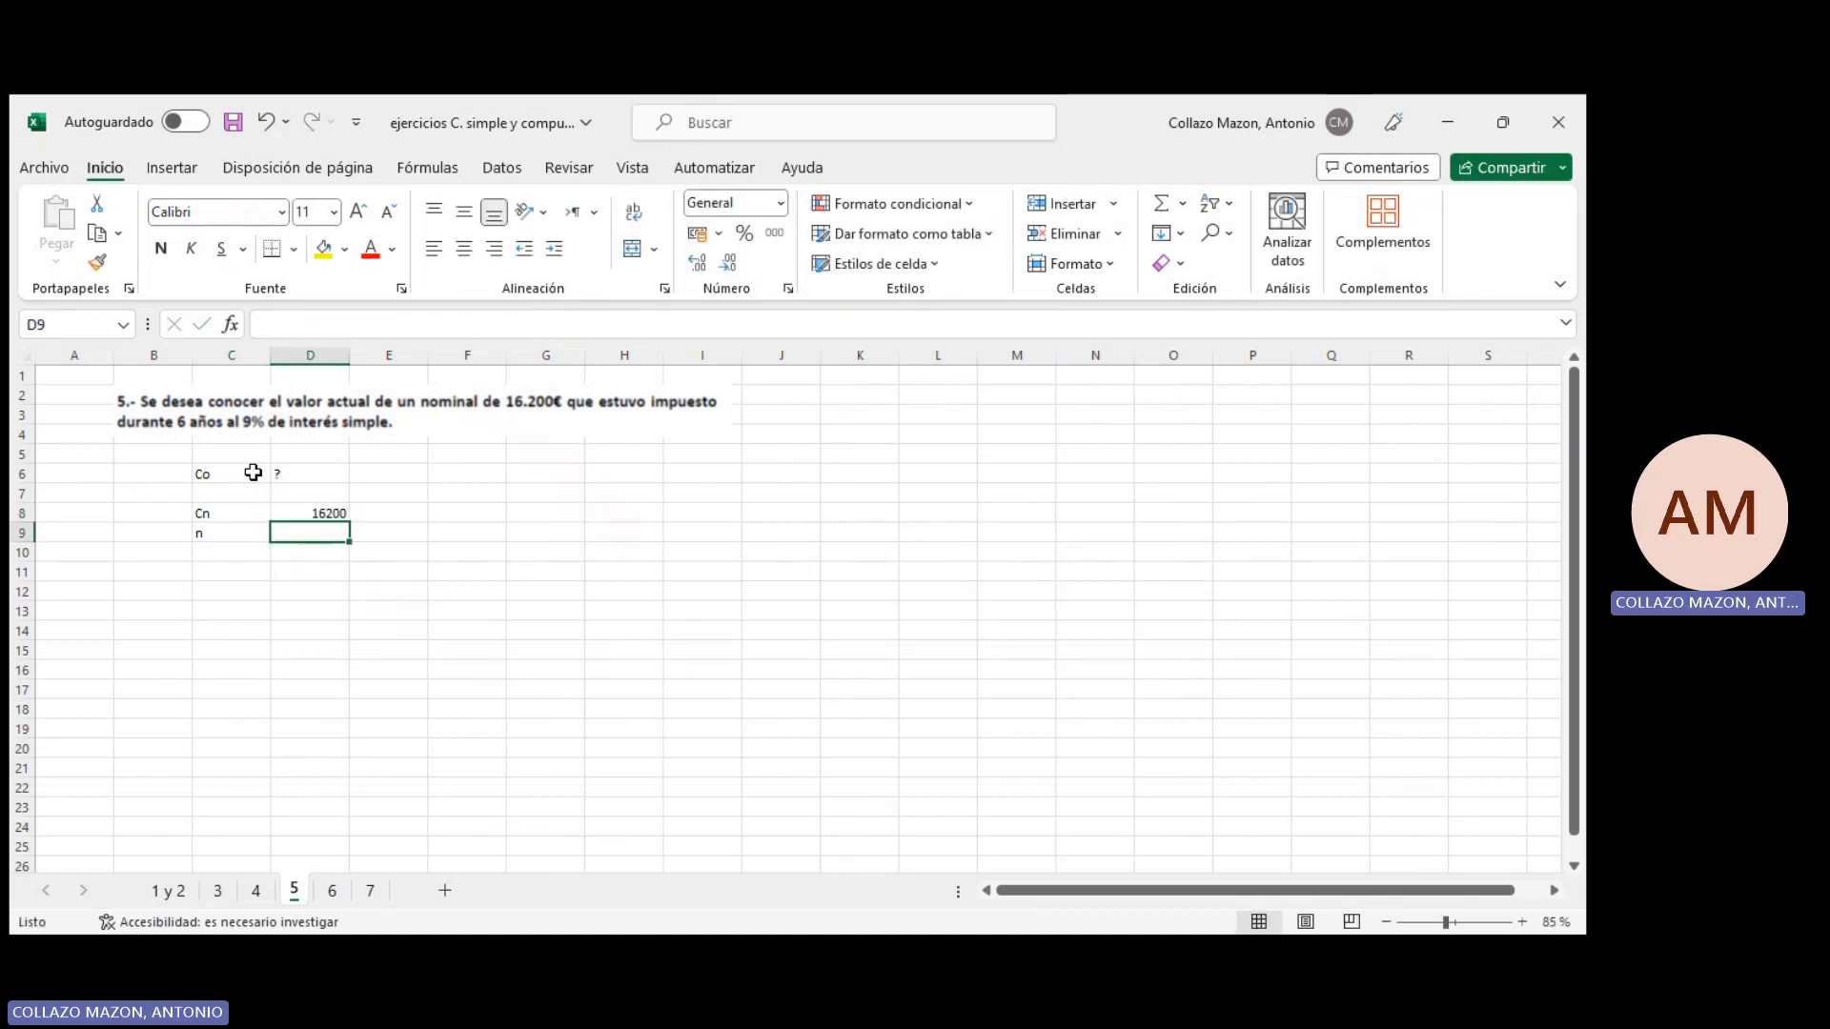
type("6")
key("Tab")
type("años")
key("Return")
Enter the rate in row 10 as i, 0,09 and interés simple across C10:E10
type("i")
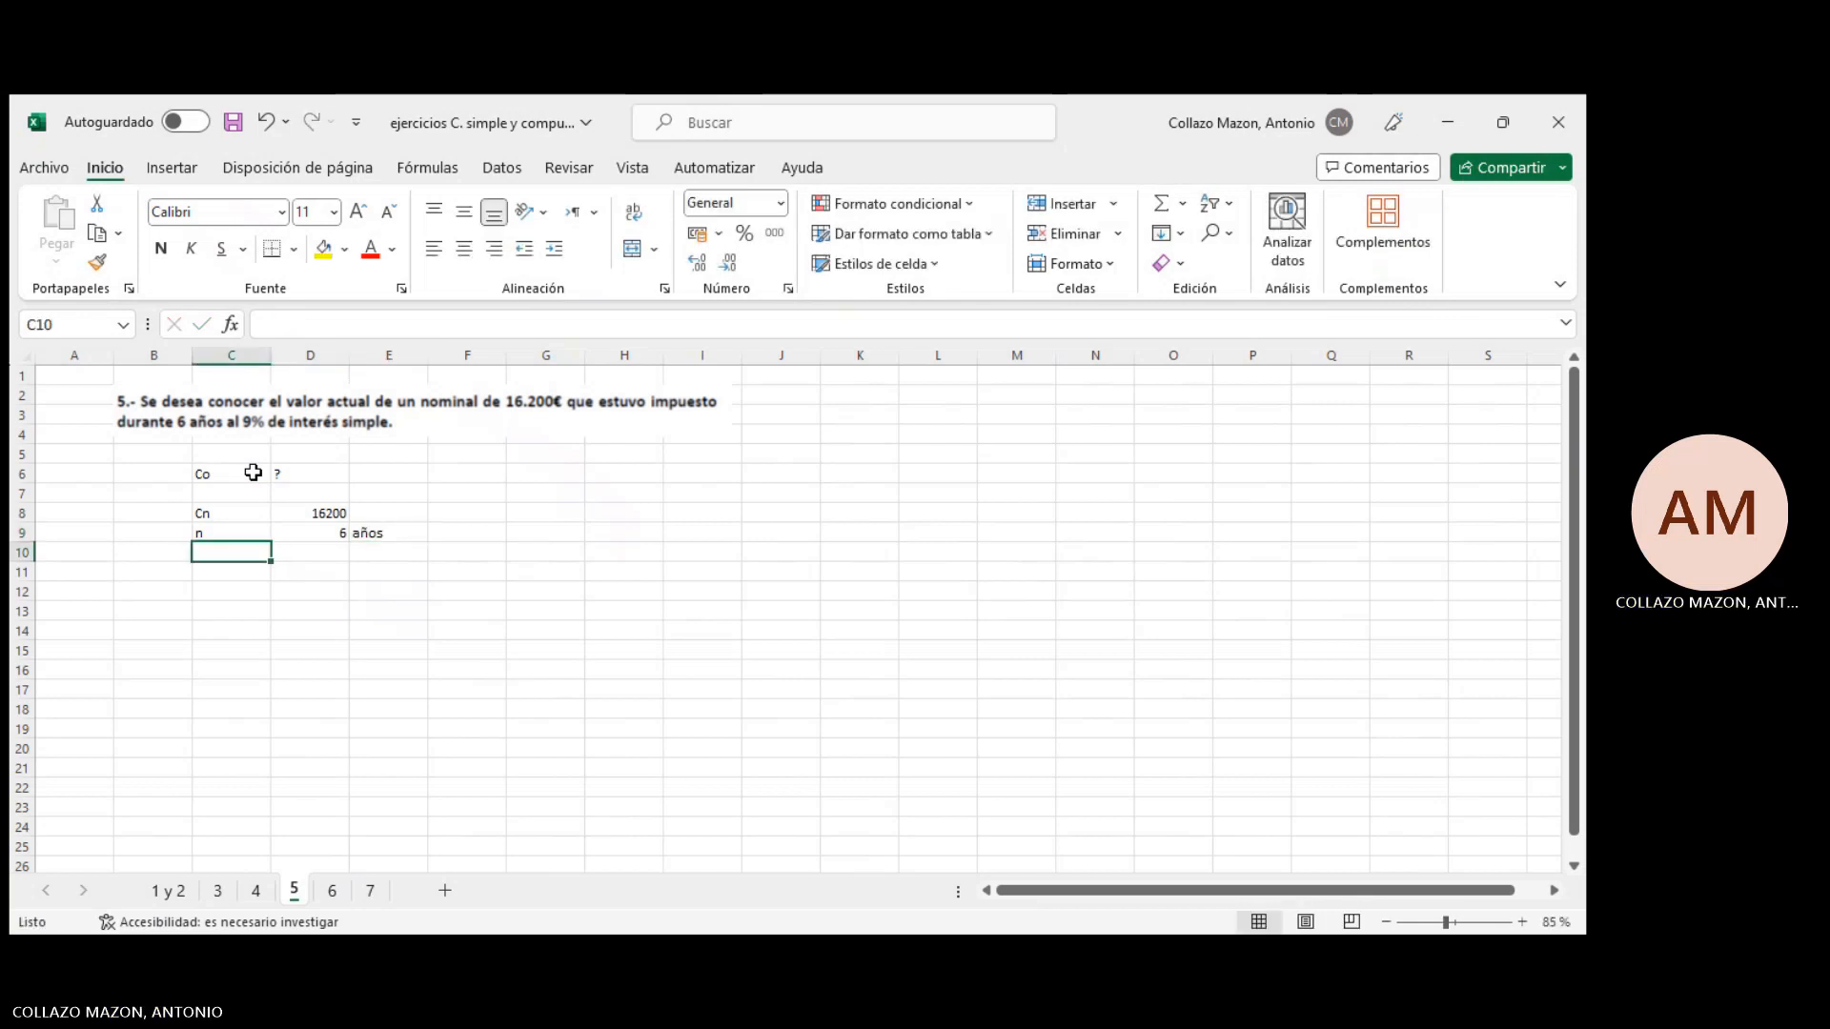
key("Tab")
type("0,09")
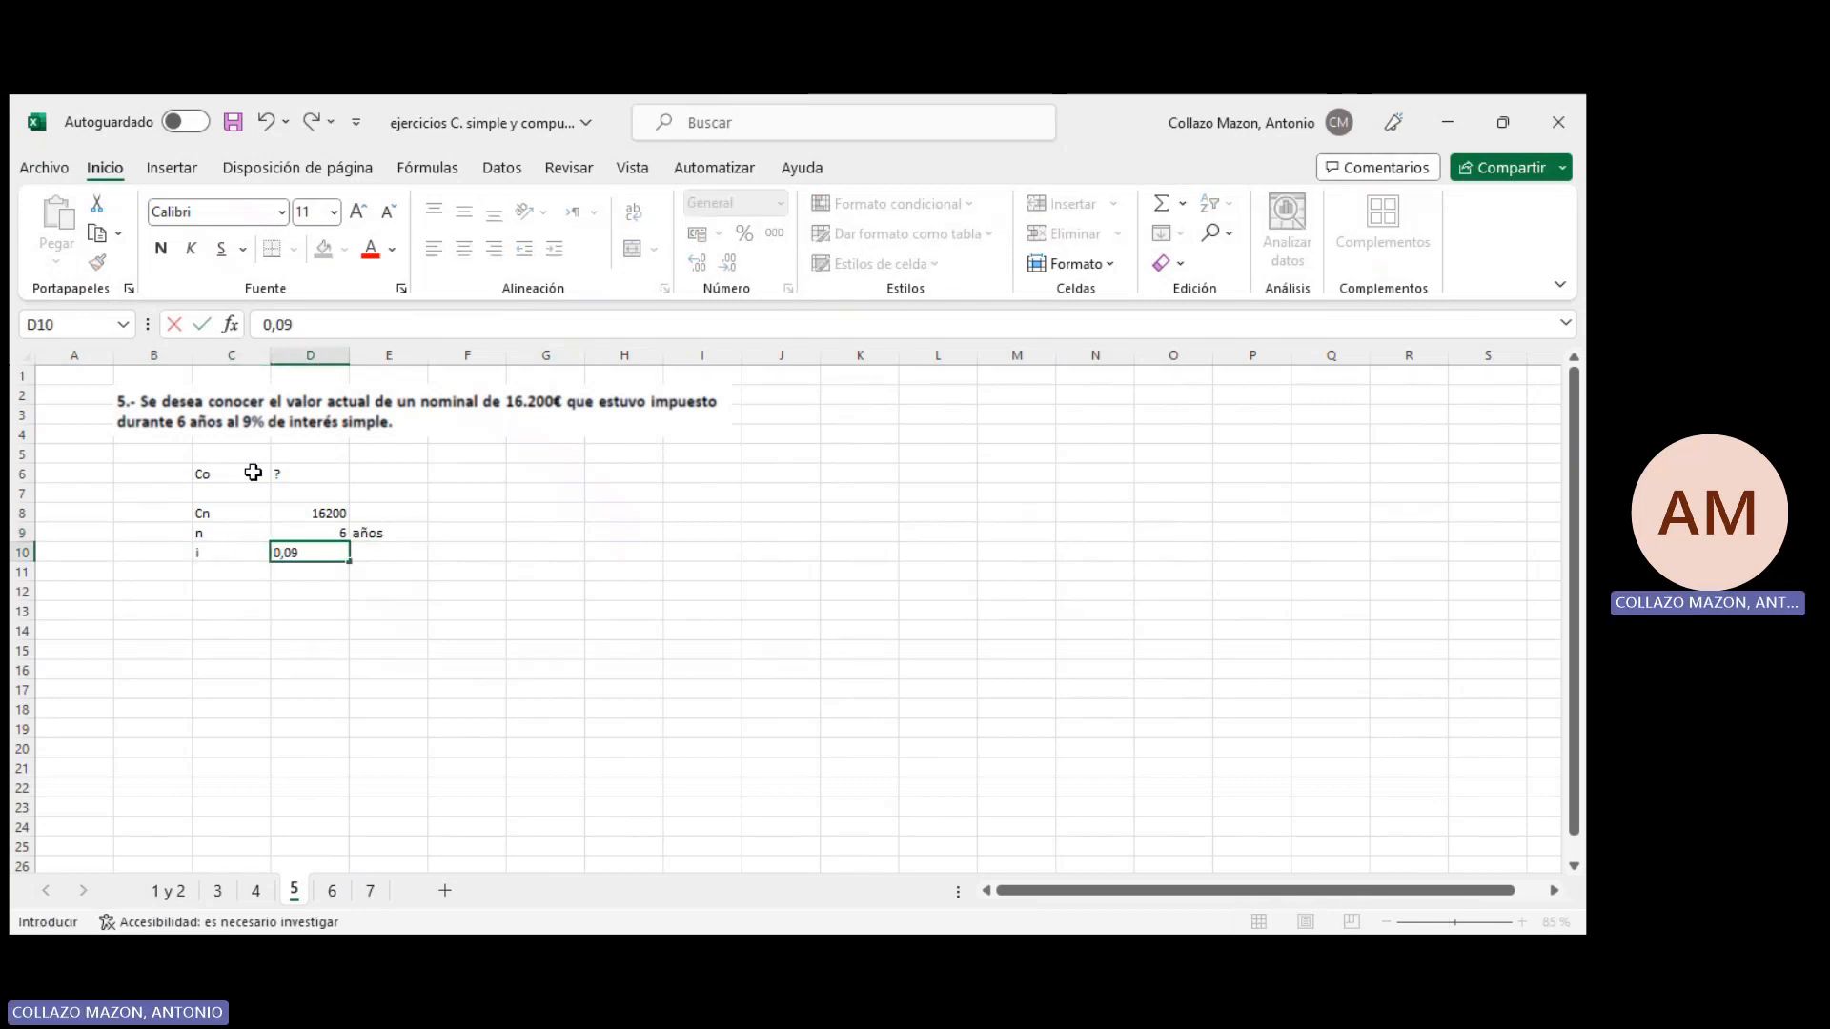
key("Tab")
type("inte")
type("ple")
key("Return")
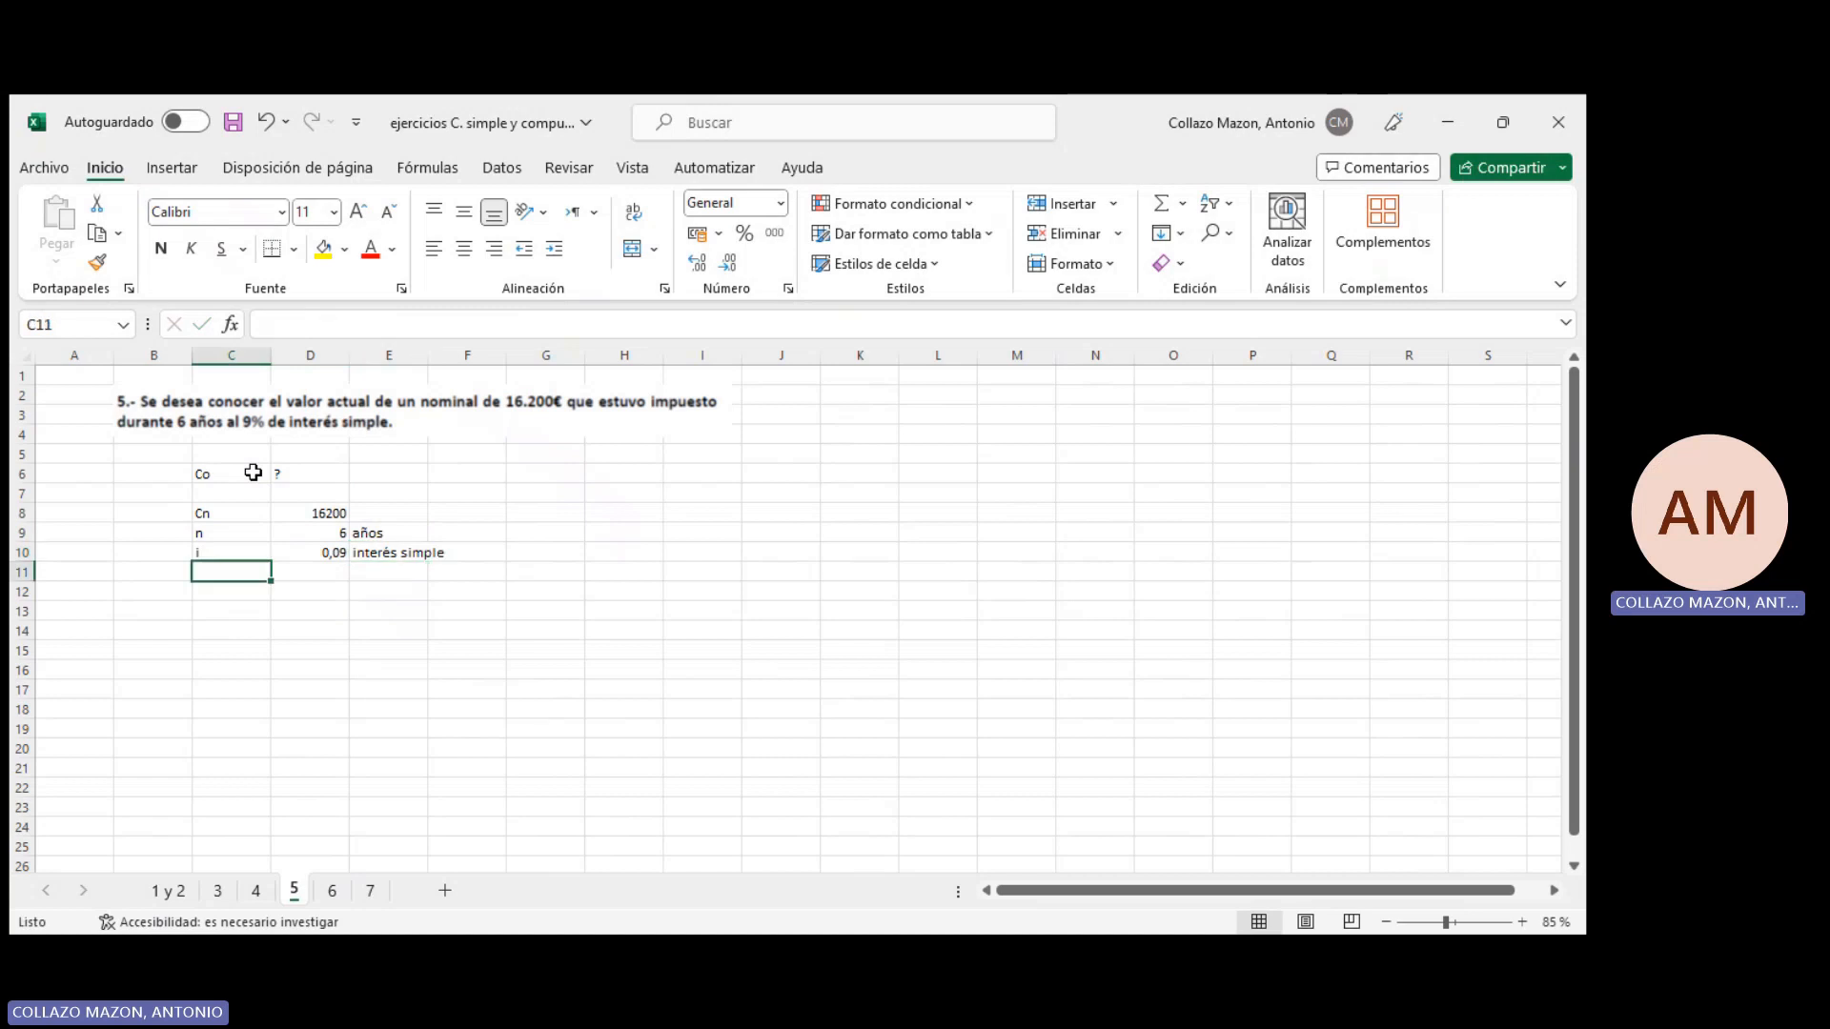
Label the initial capital result as Co in C12, leaving row 11 blank
key("Down")
type("C")
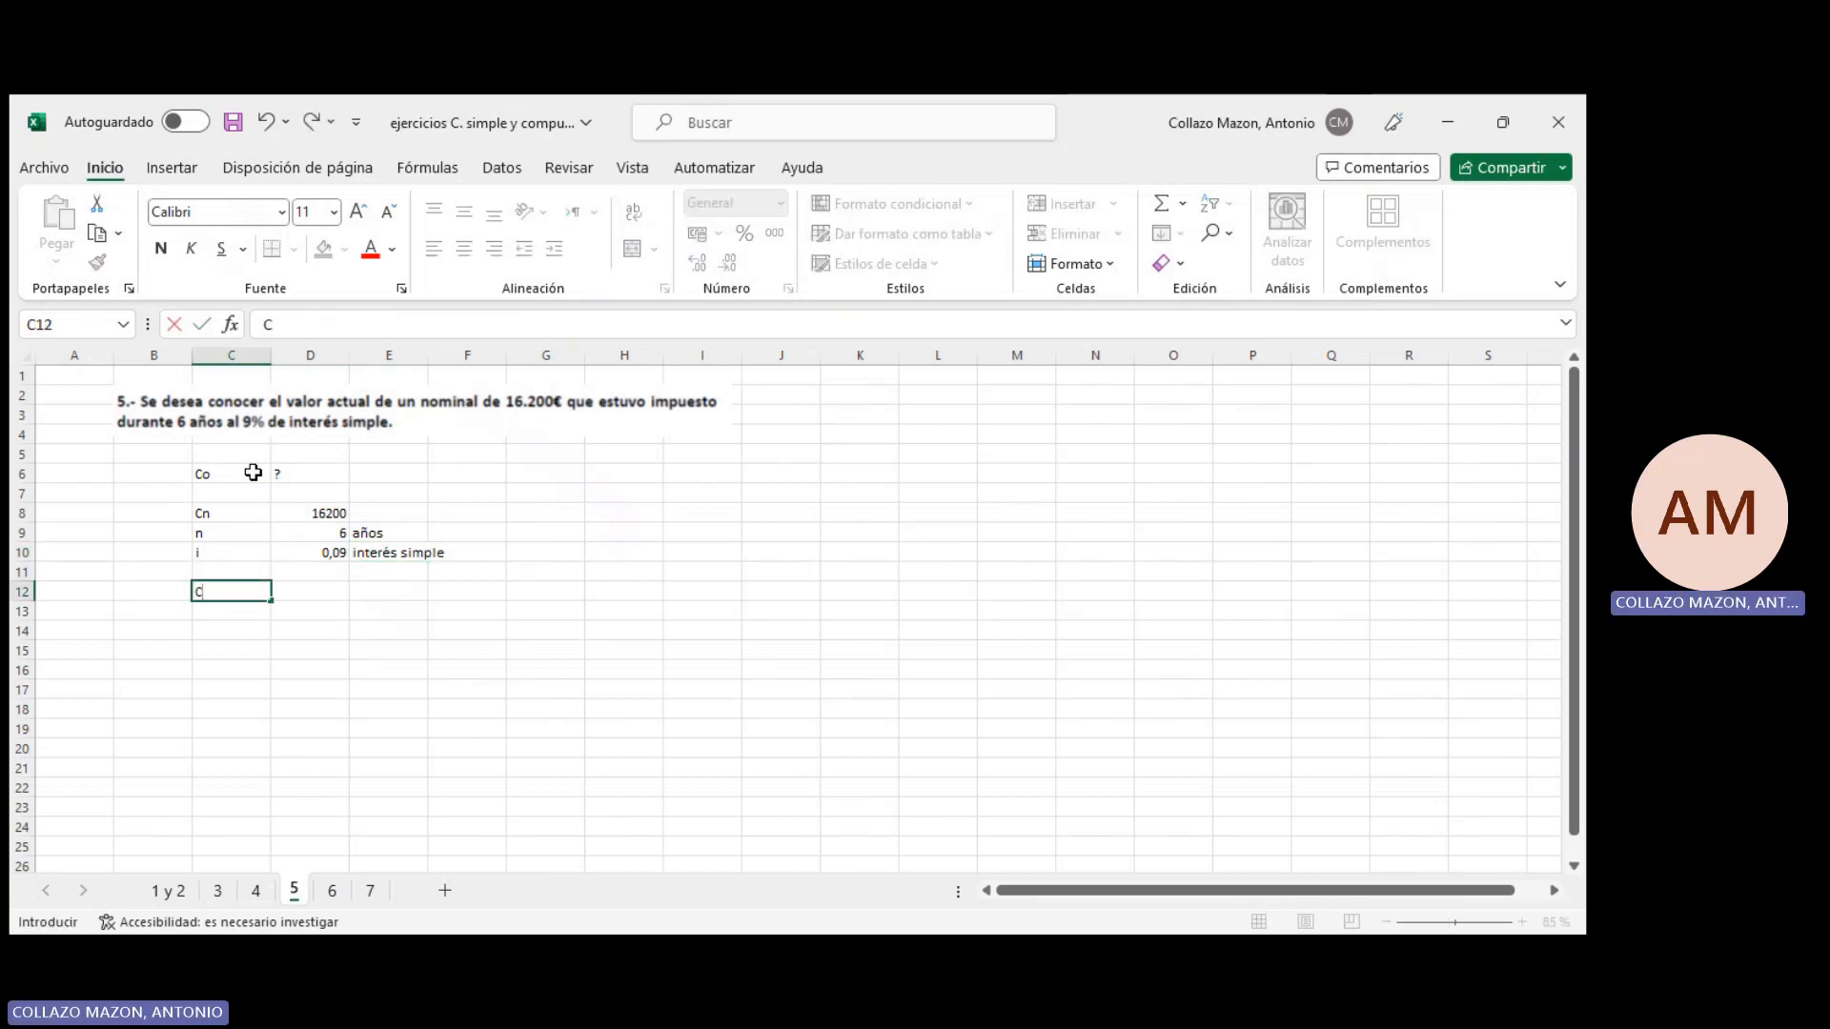
key("BackSpace")
type("Co")
key("Tab")
Calculate exercise 5's initial capital in D12 with the simple interest formula =D8/(1+D10*D9)
type("=")
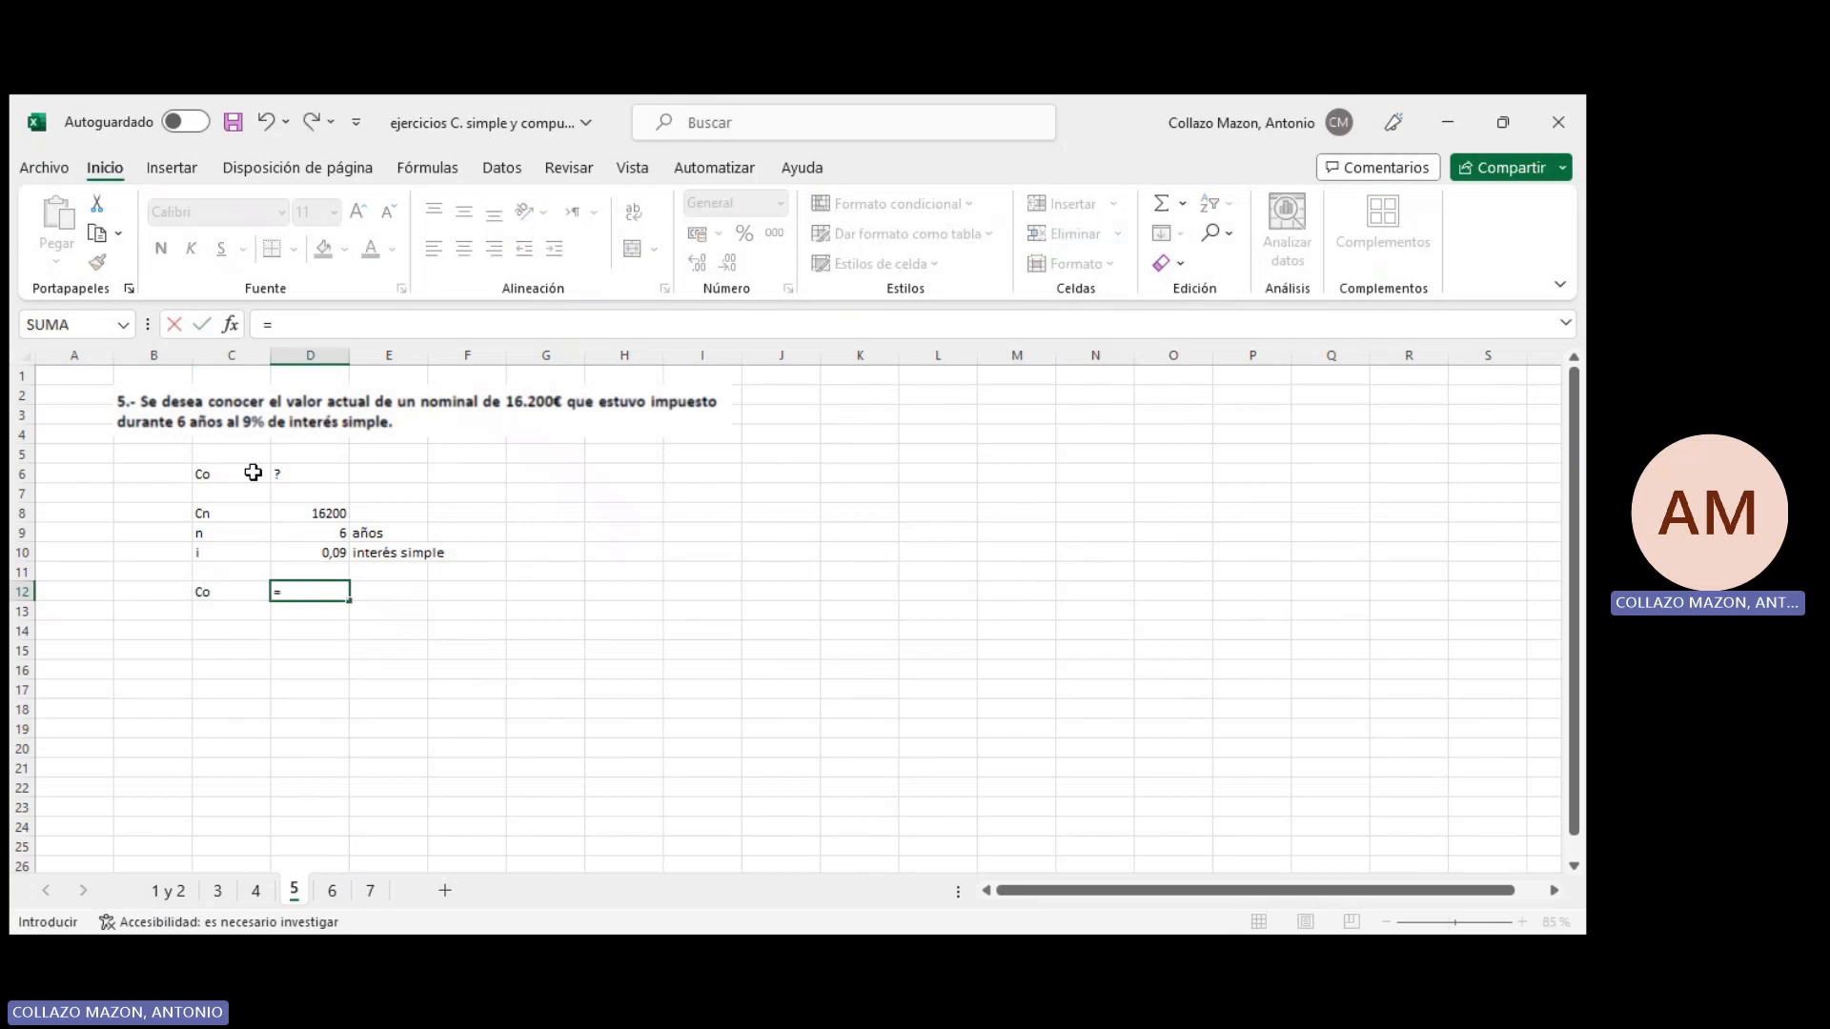
left_click(308, 511)
type("/")
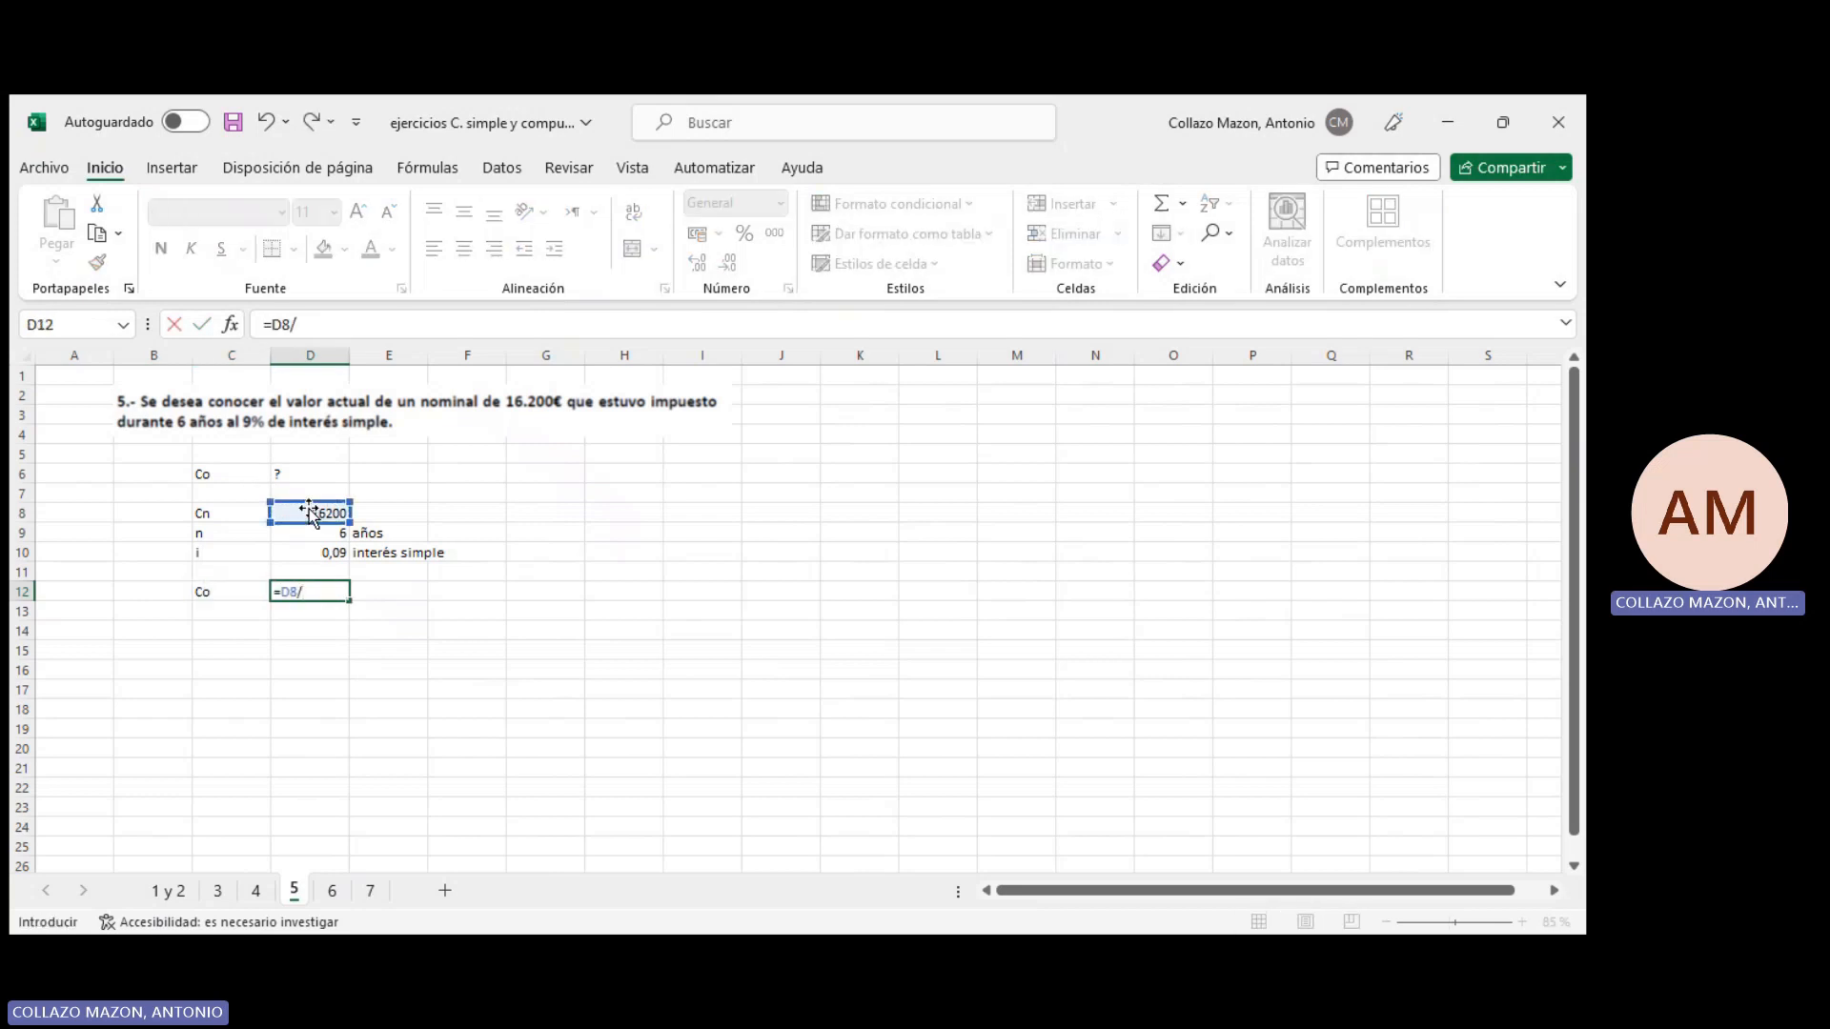
type("(1+")
left_click(317, 551)
type("*")
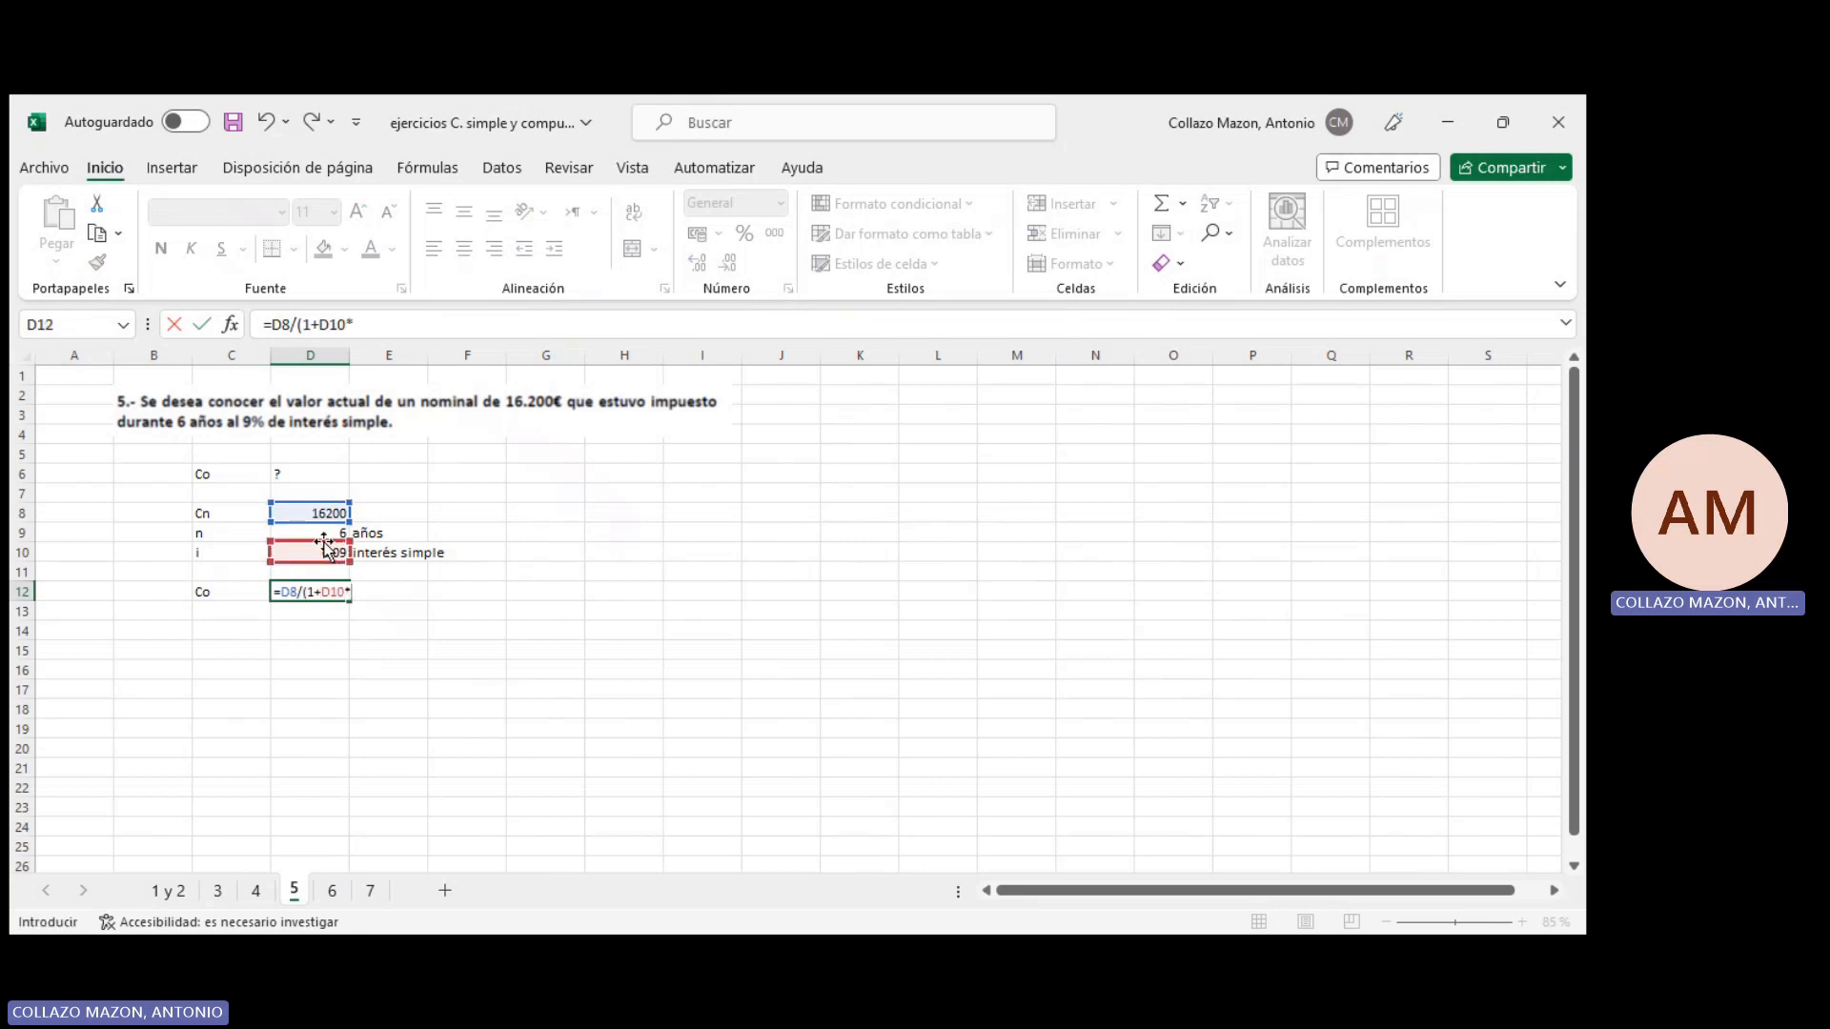
left_click(332, 532)
type(")")
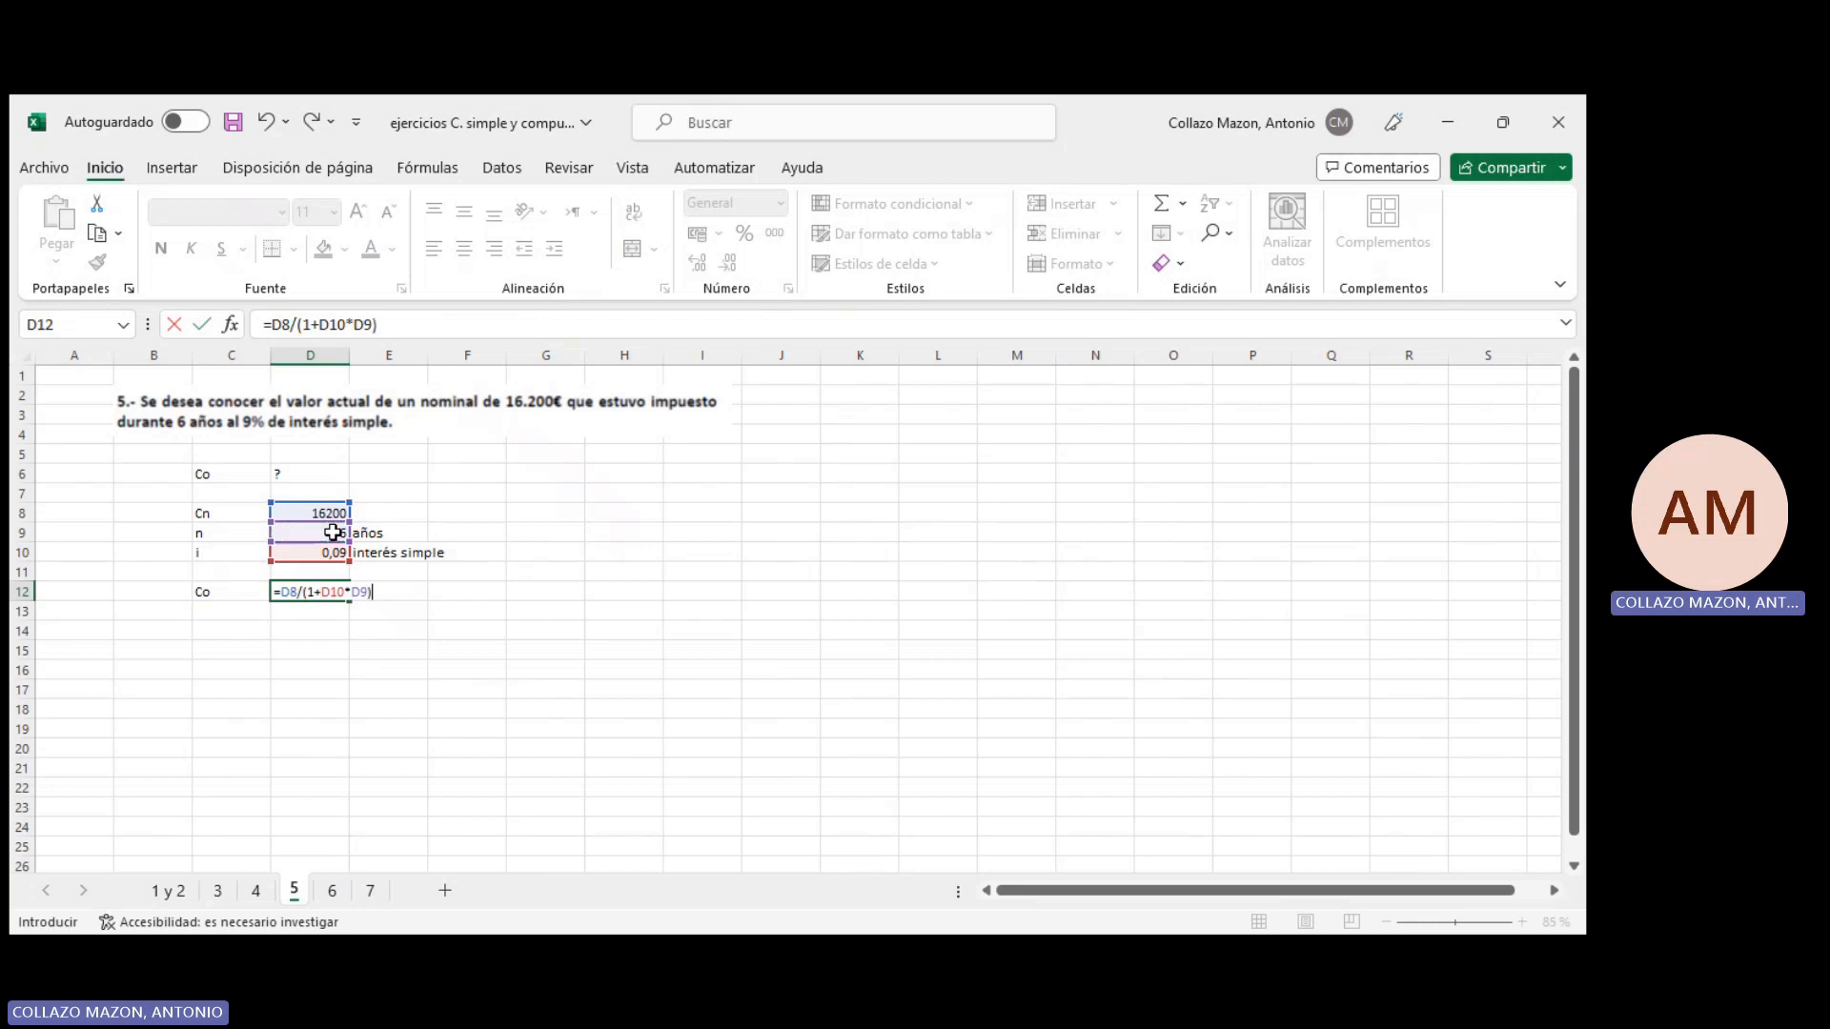
key("Return")
left_click(335, 588)
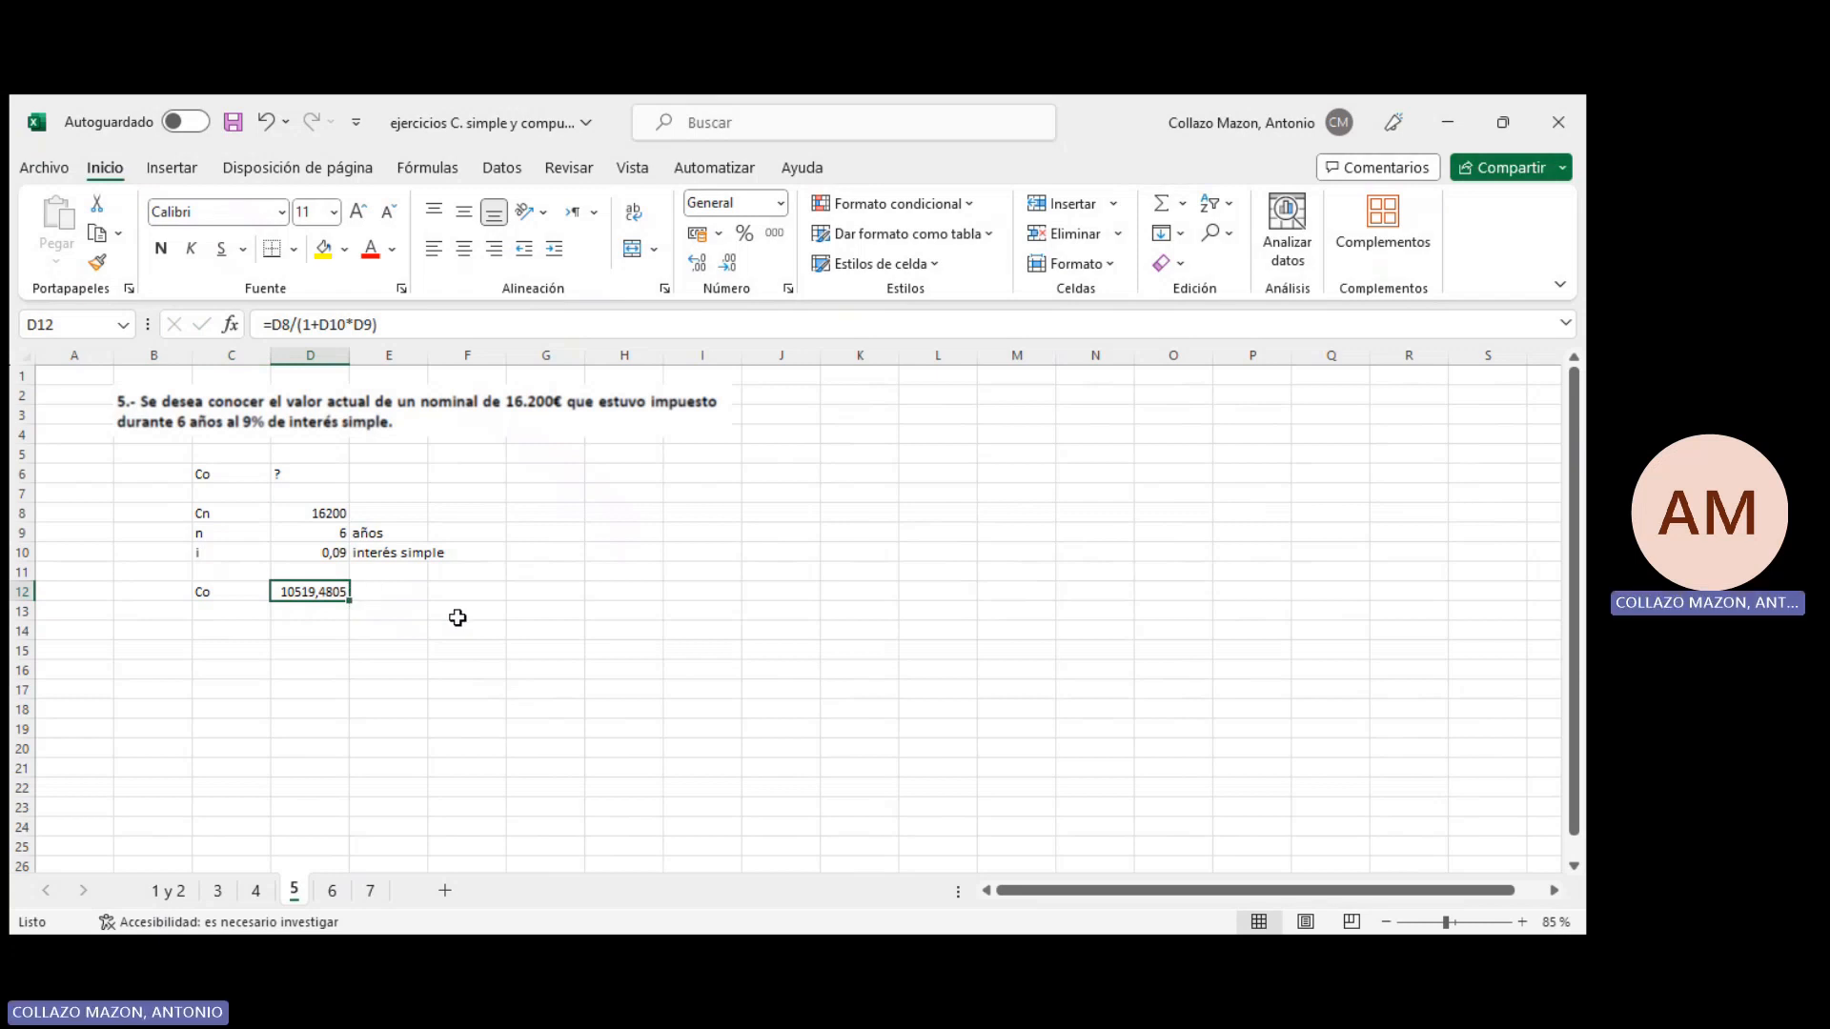
key("alt+Tab")
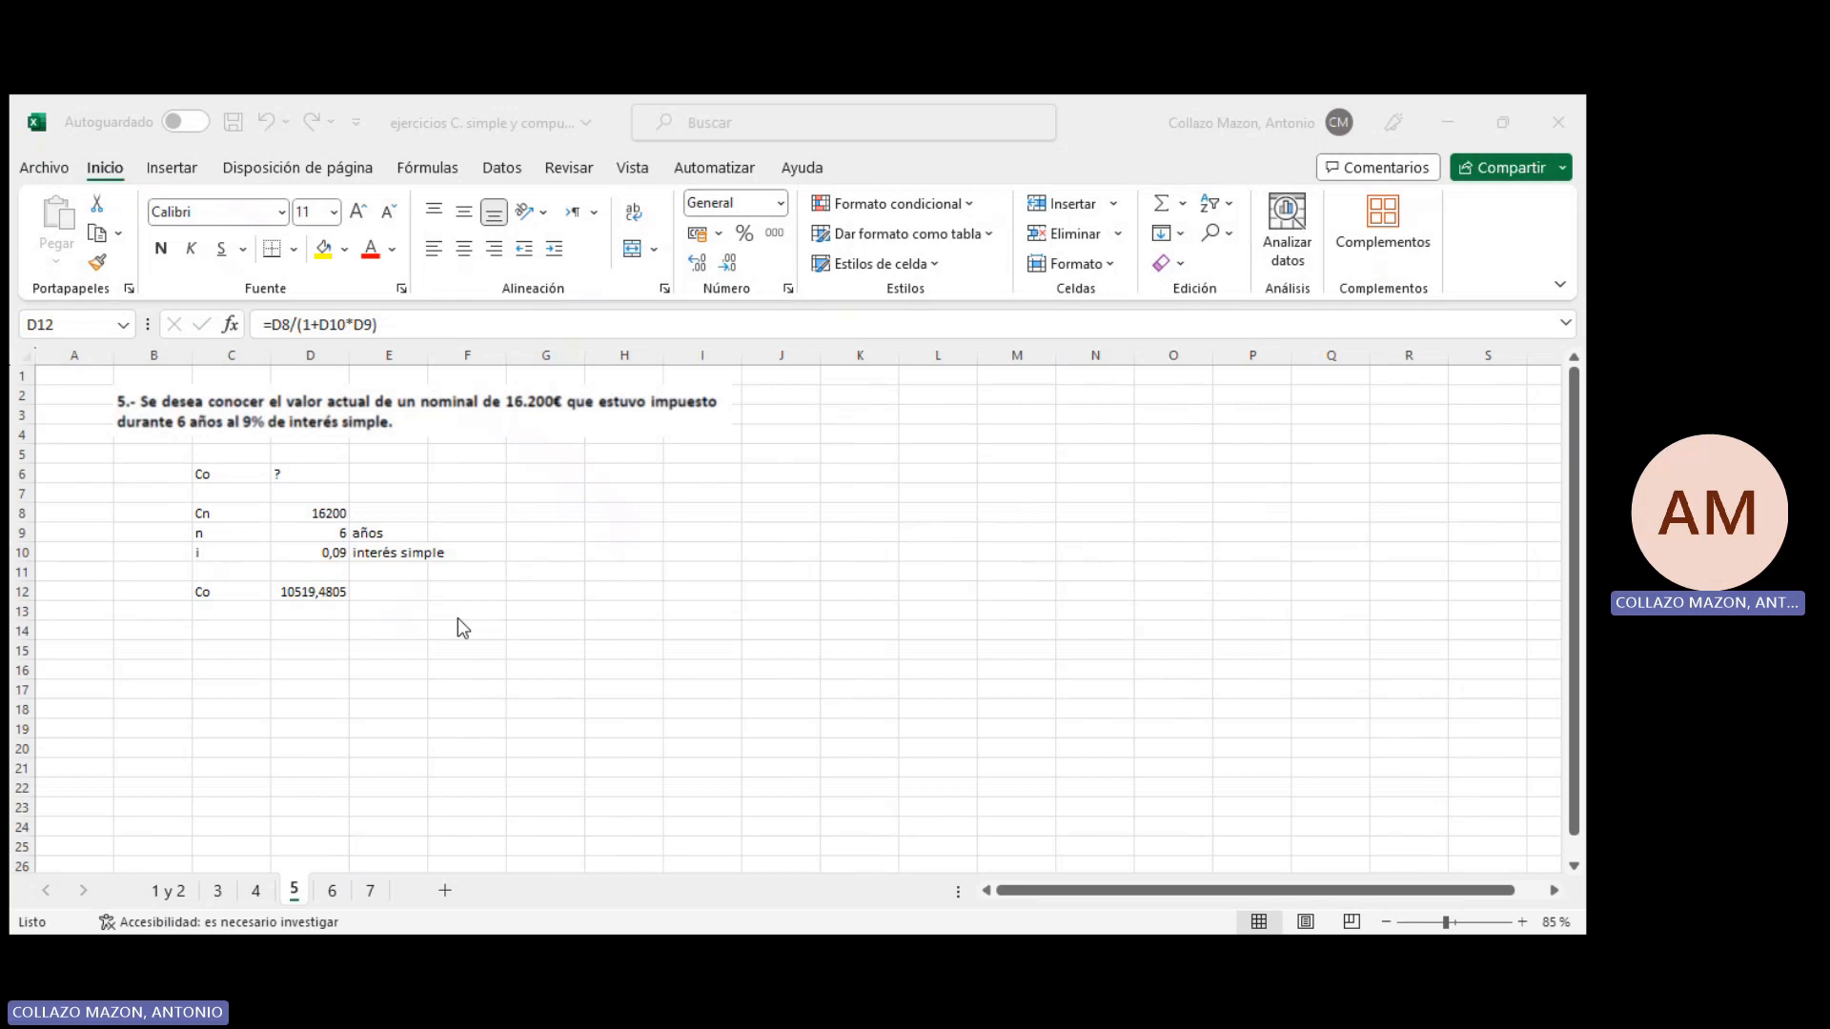
key("alt+Tab")
key("alt+Tab")
left_click(408, 612)
Format D12 as Número with two decimals and the thousands separator
left_click(317, 591)
right_click(318, 591)
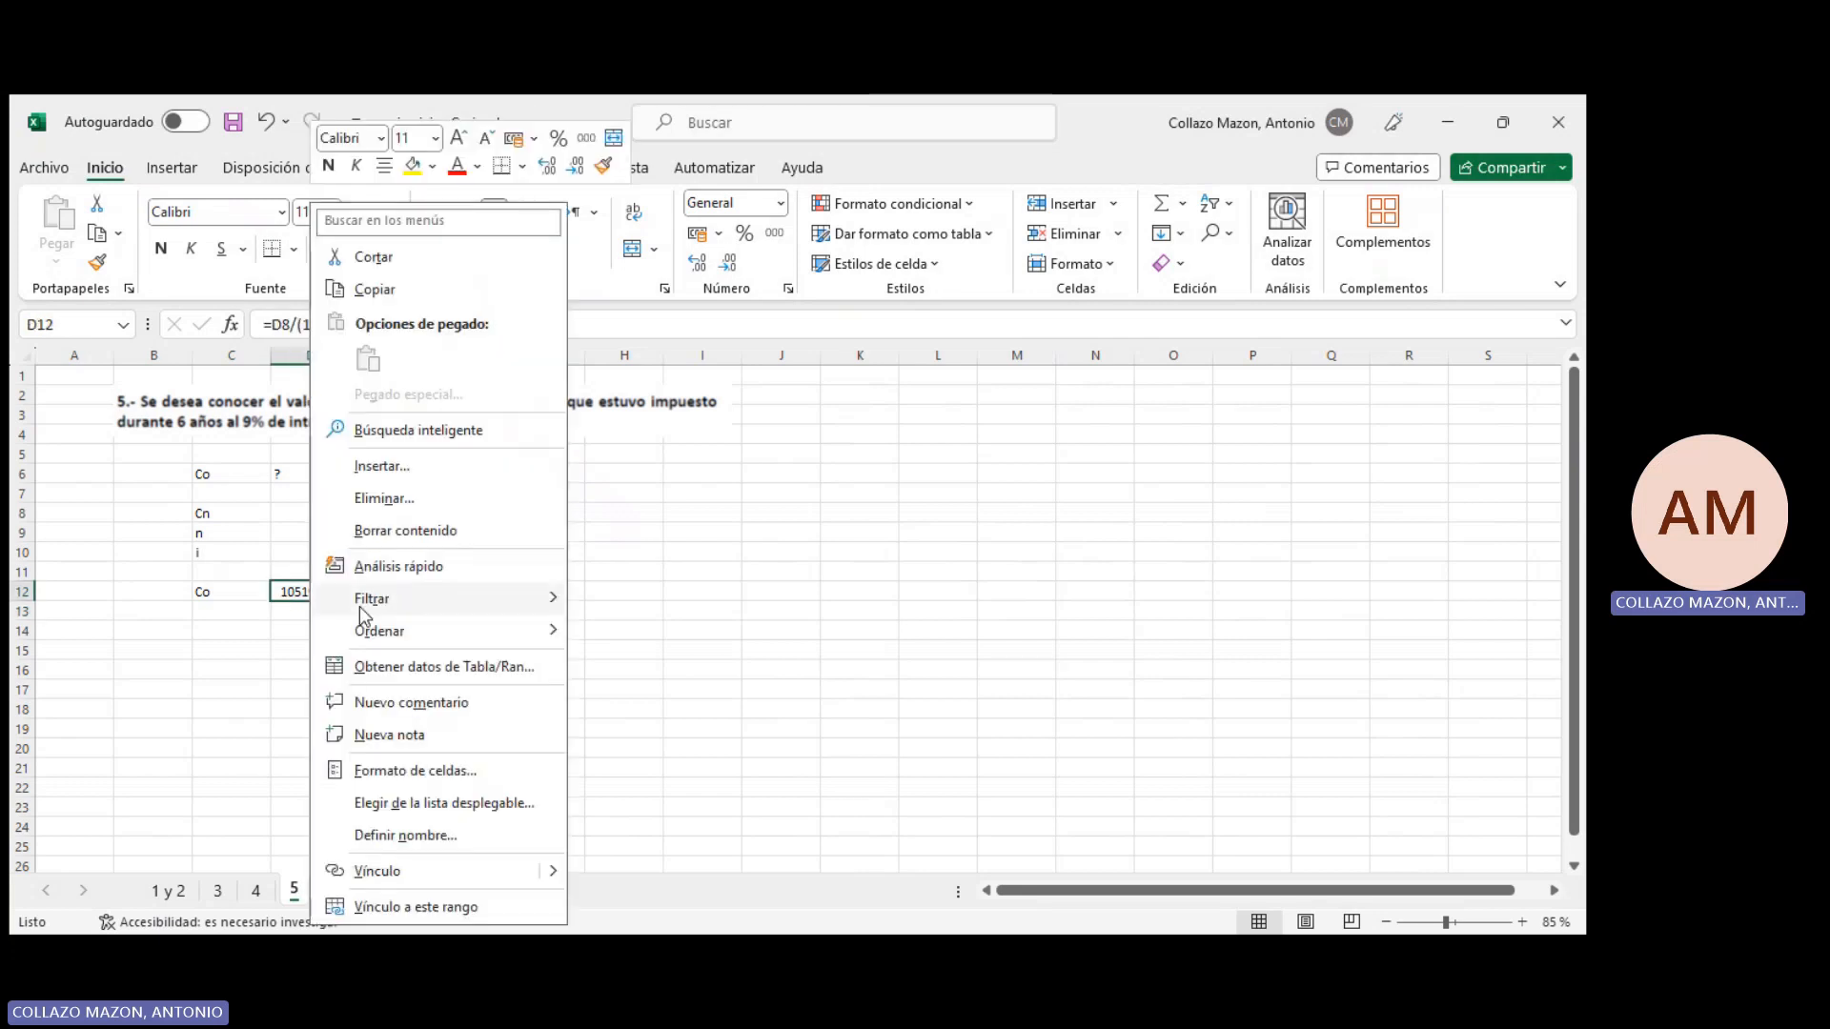
left_click(417, 772)
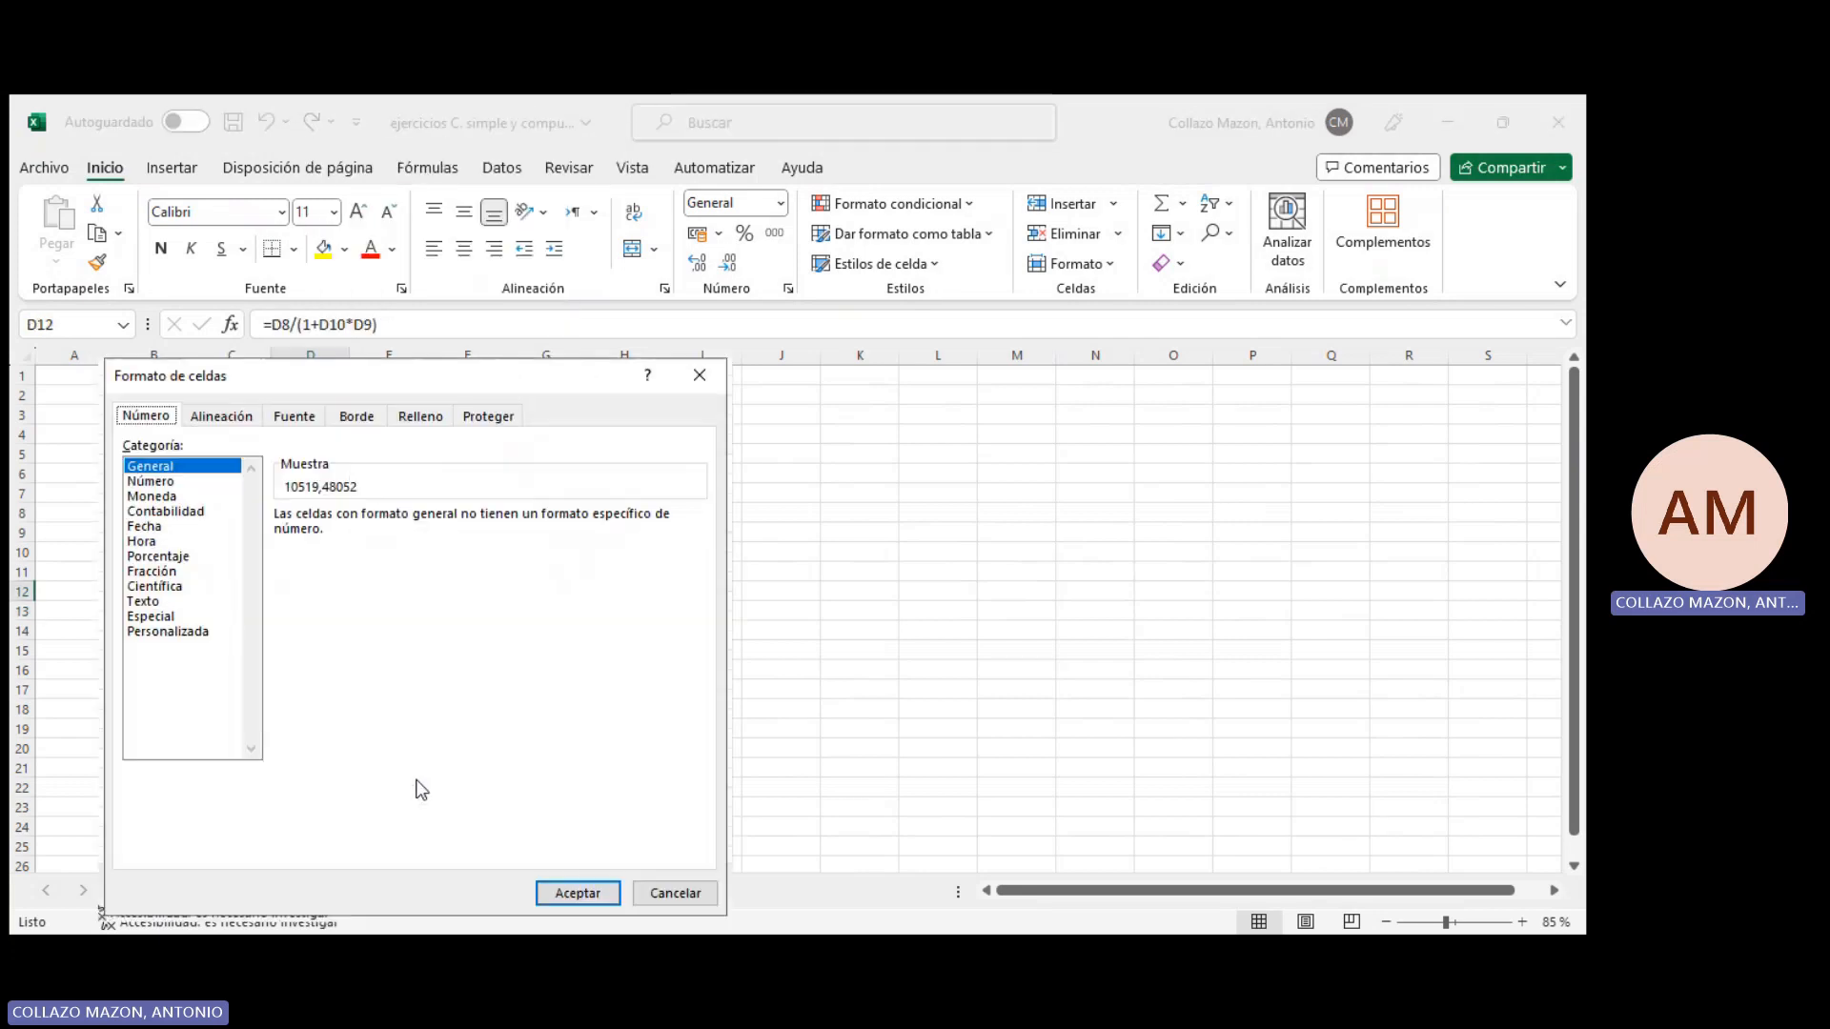
left_click(158, 482)
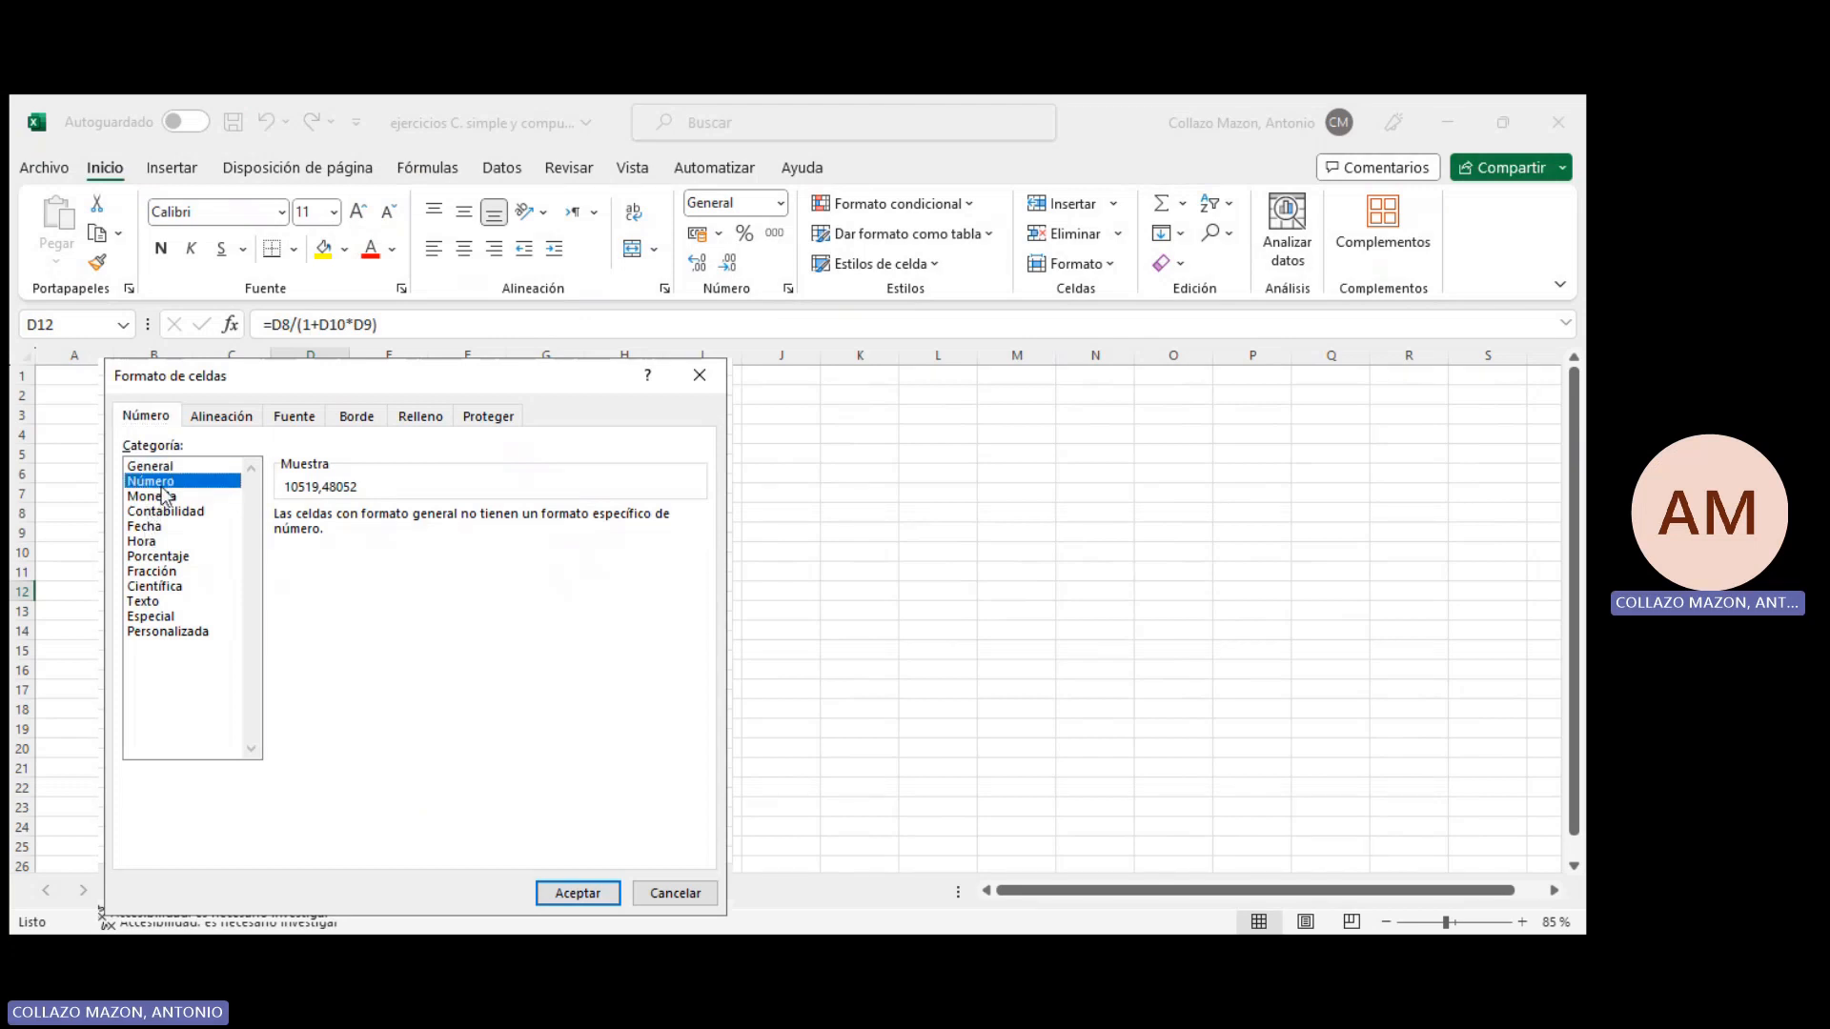
left_click(281, 545)
left_click(577, 893)
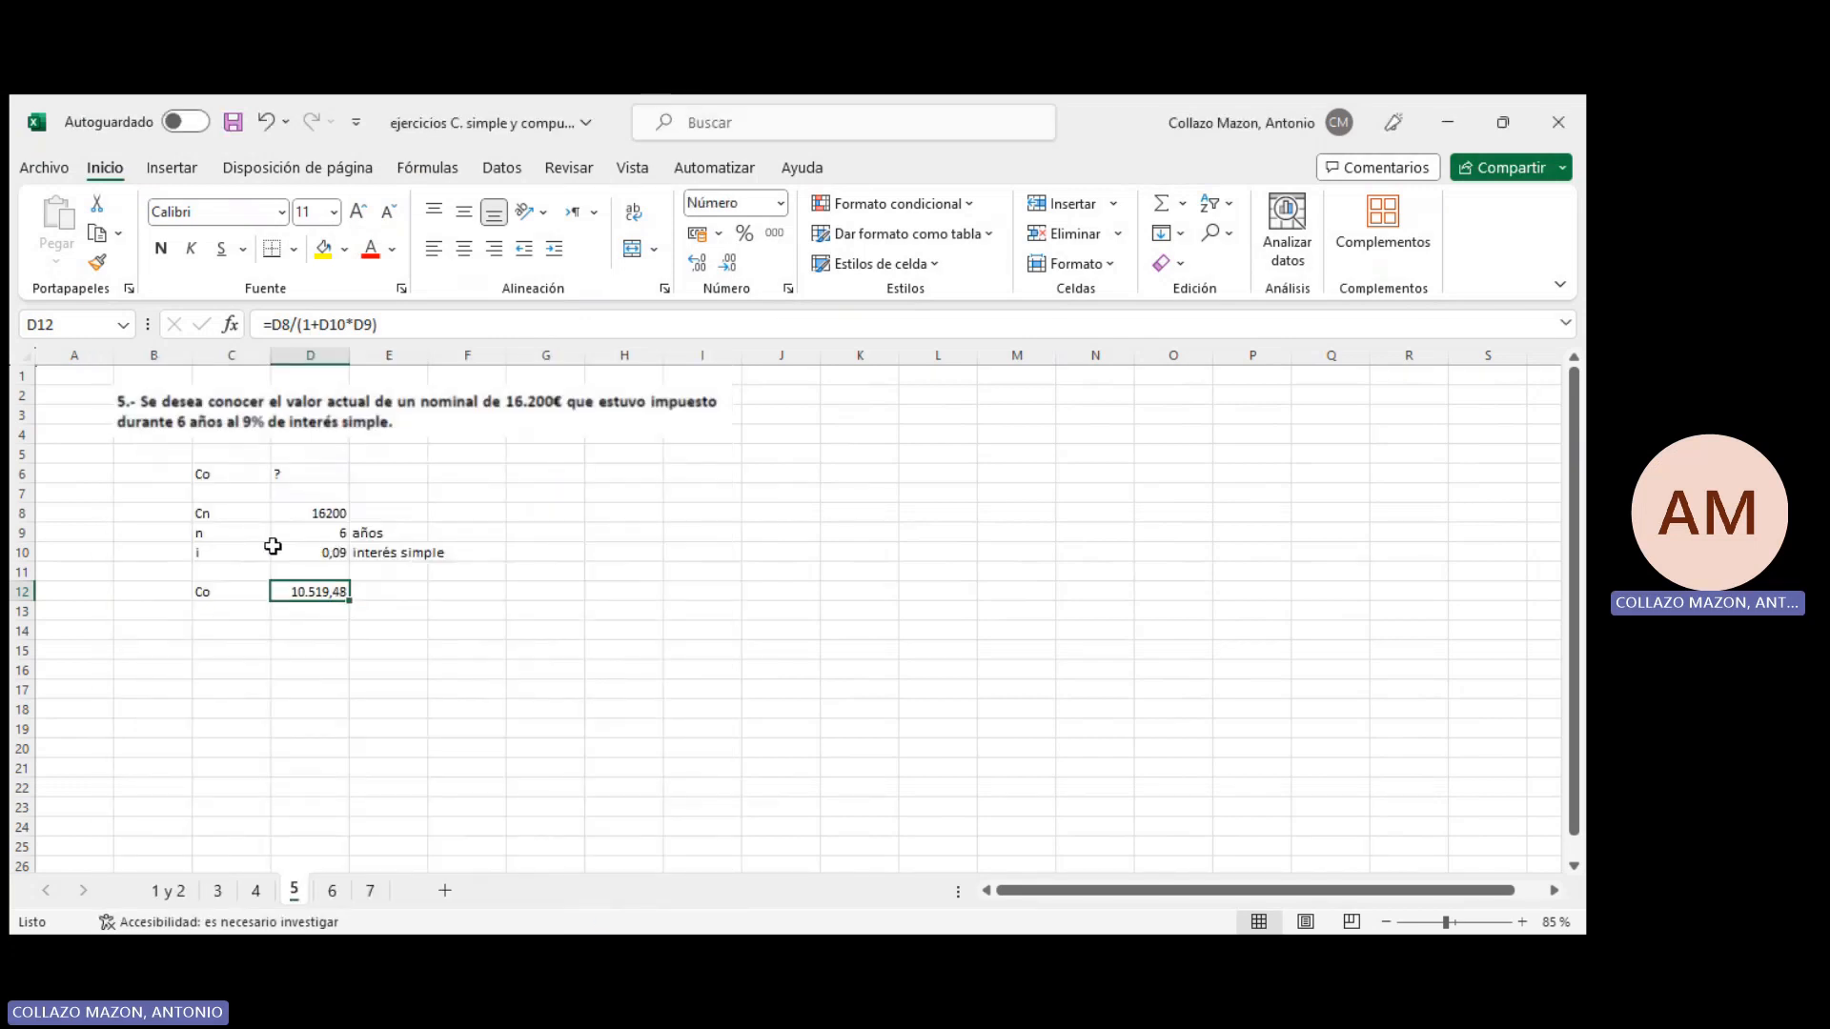
Make the Co label and result in C12:D12 bold, and open sheet 6
left_click_drag(289, 595, 224, 592)
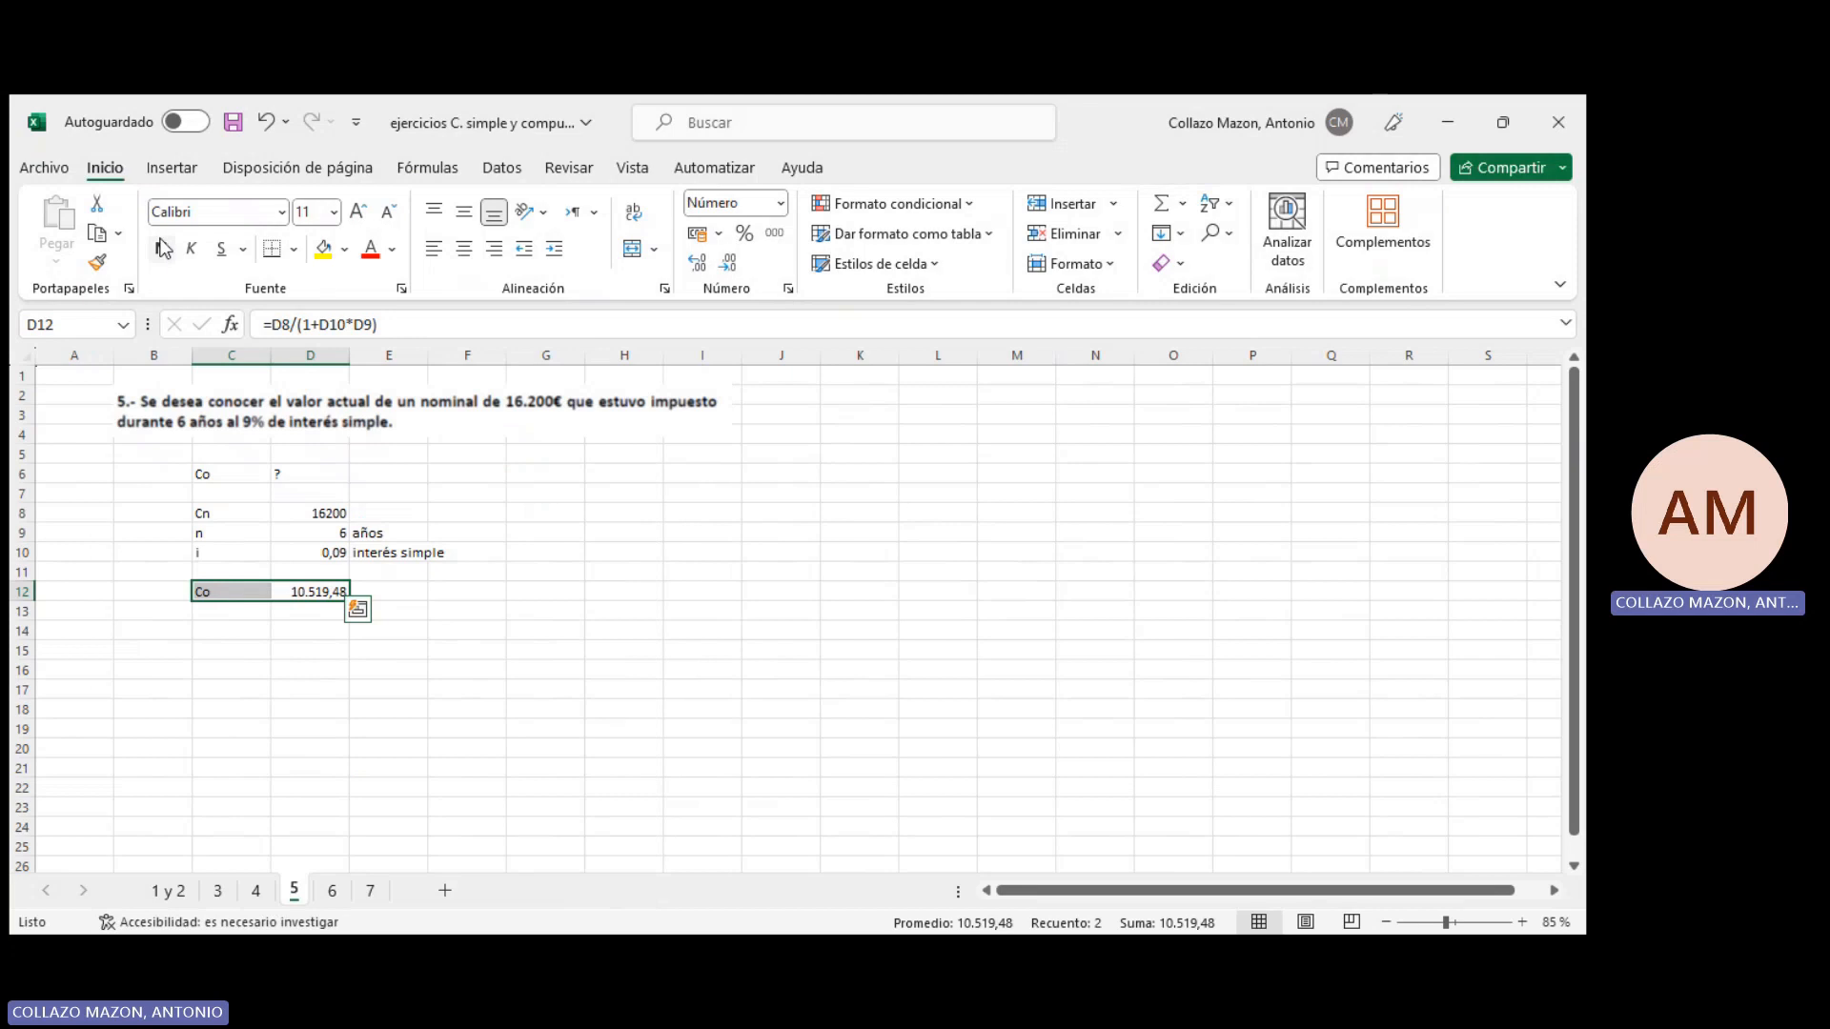
left_click(161, 249)
left_click(324, 672)
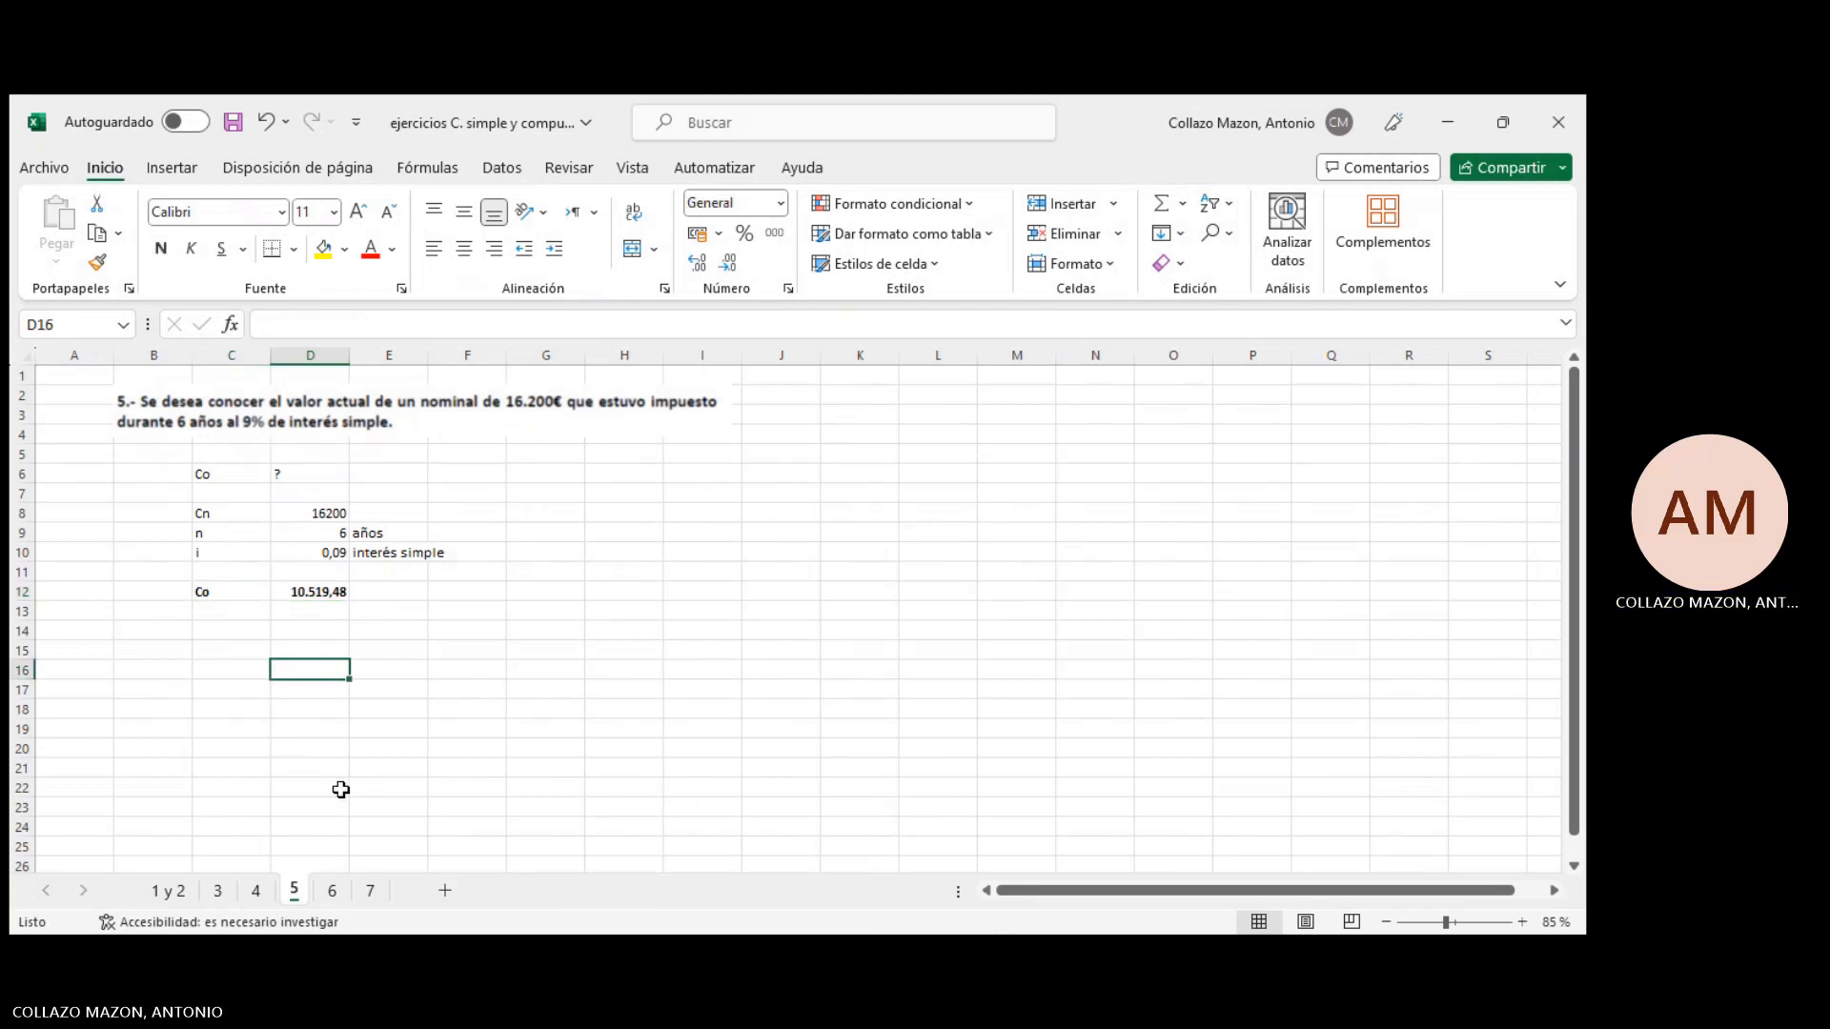
left_click(336, 892)
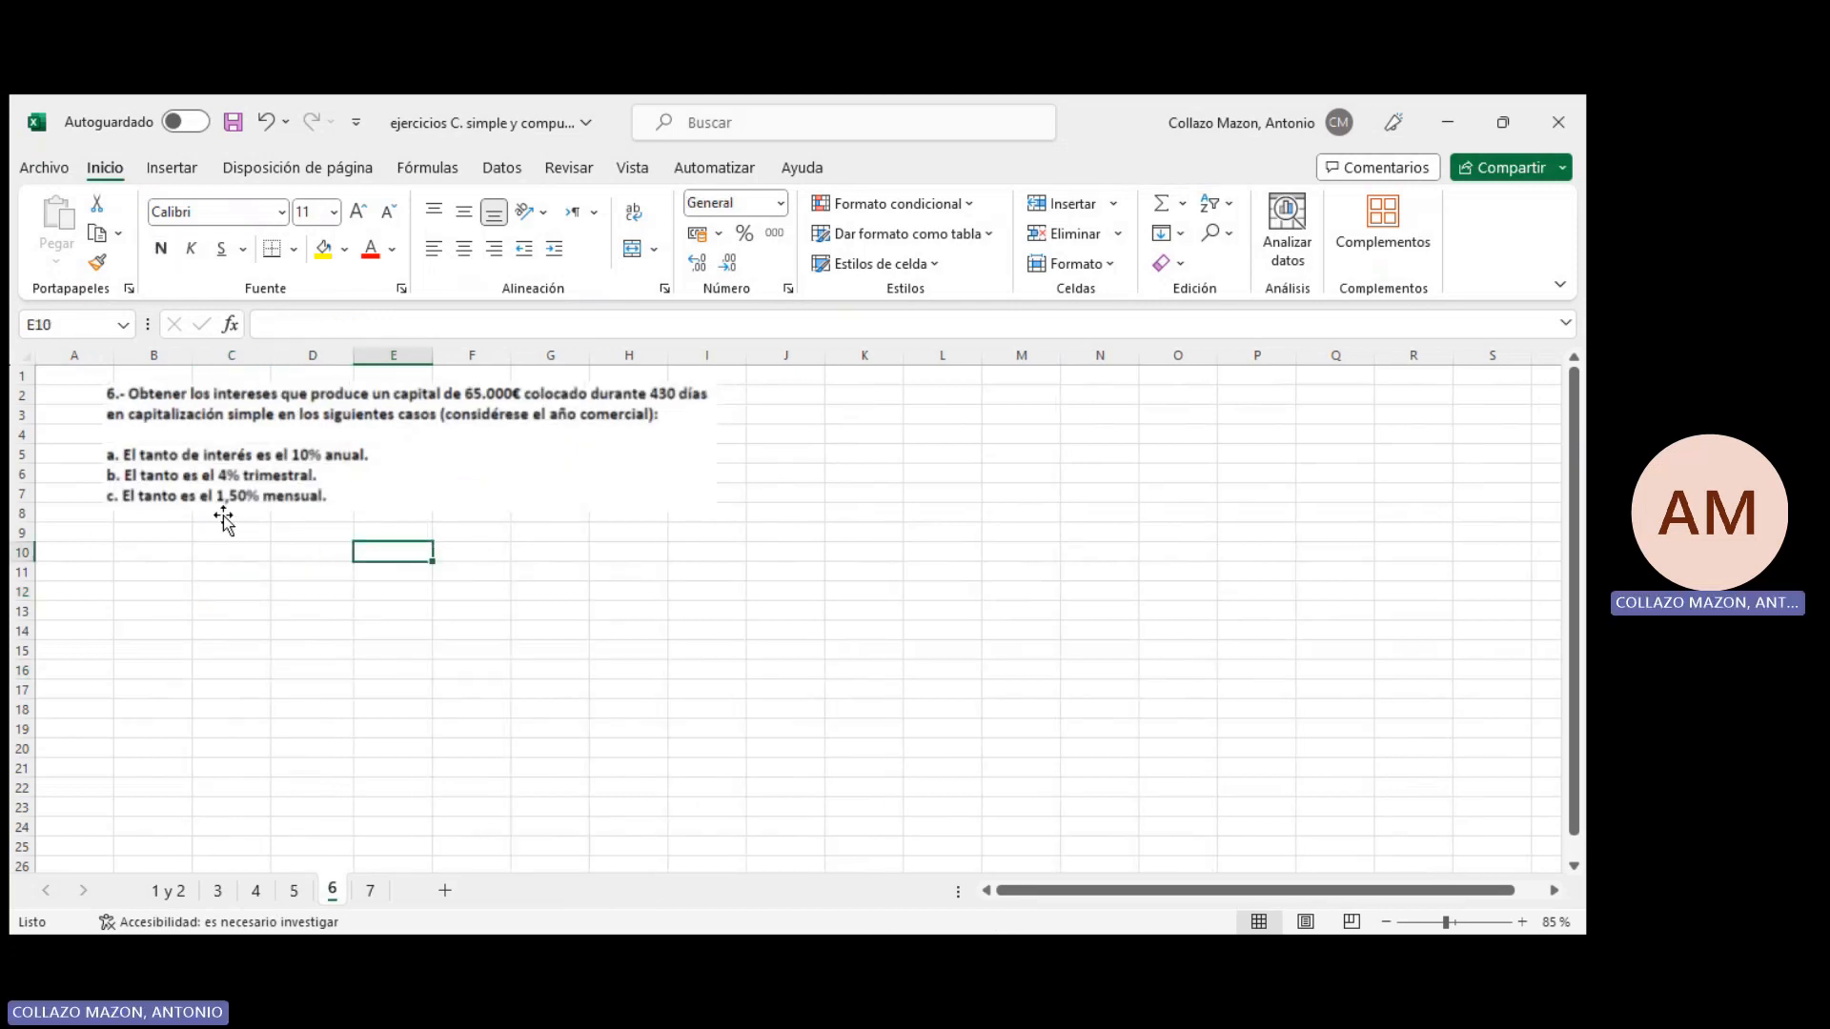
Label the unknown interest as I in C10, and enter the initial capital Co as 65000 in C11:D11
left_click(223, 552)
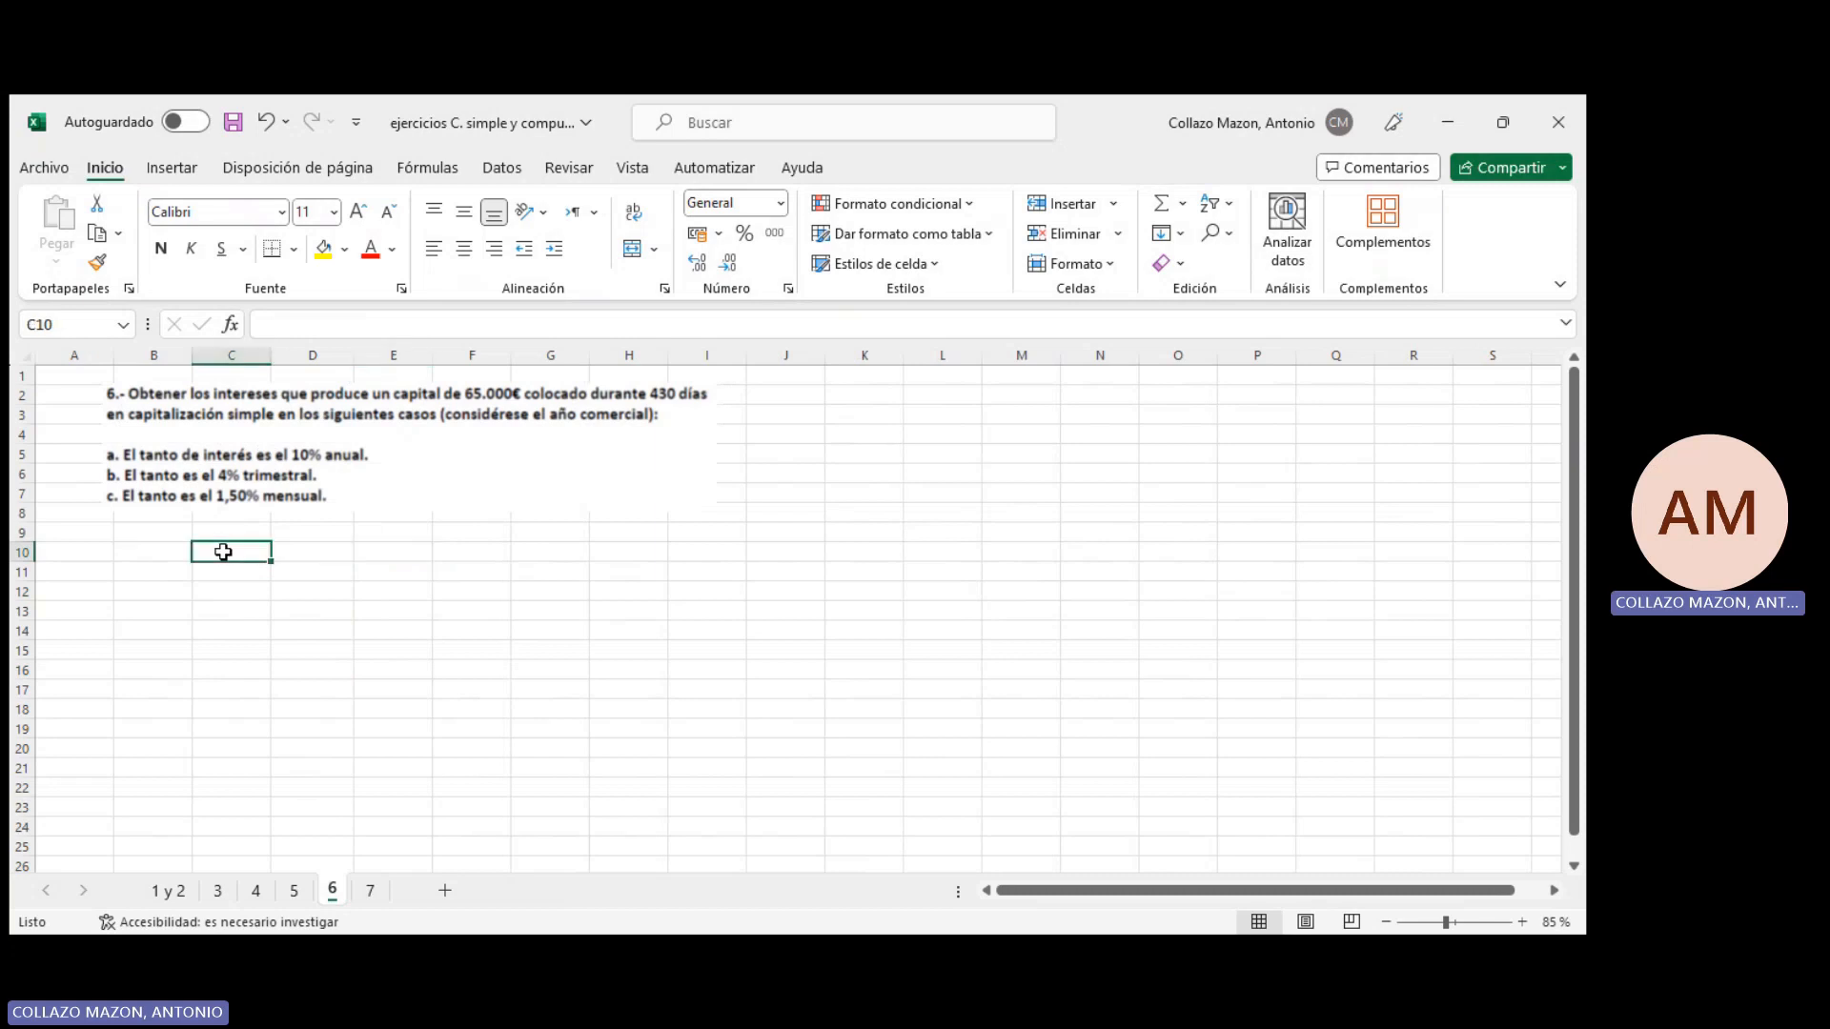
type("I")
key("Tab")
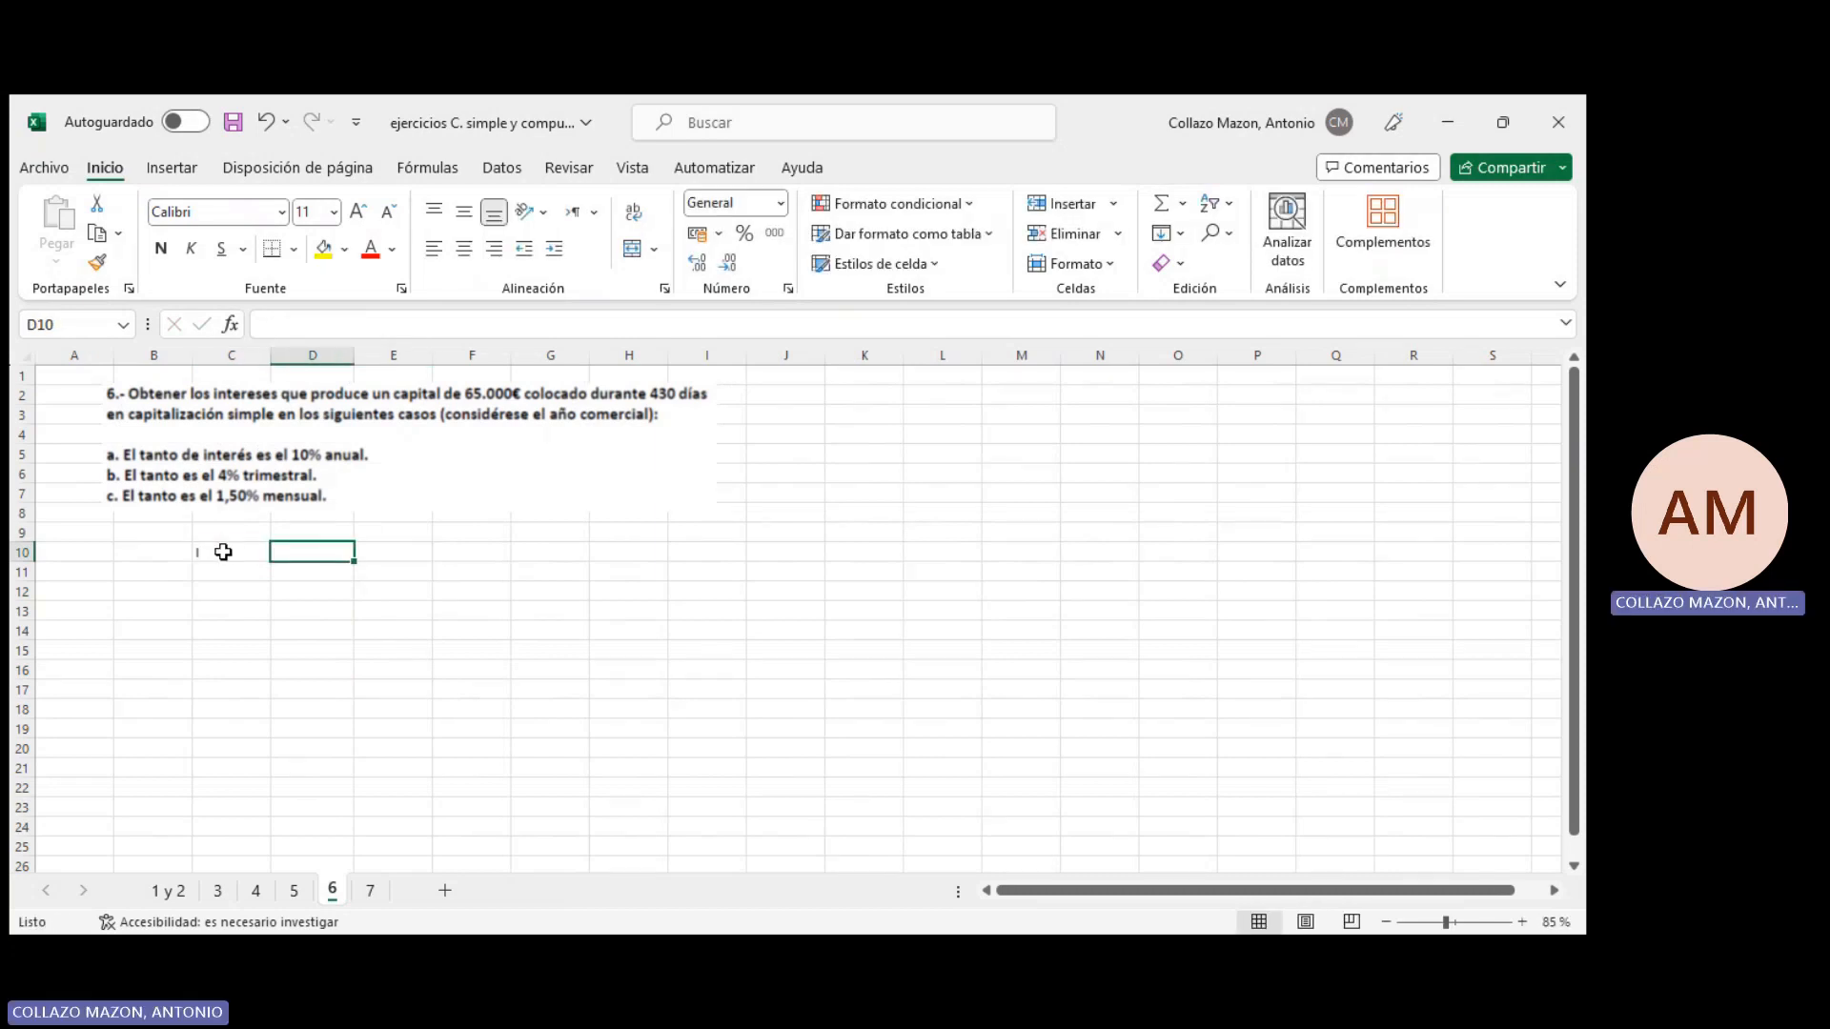
key("Return")
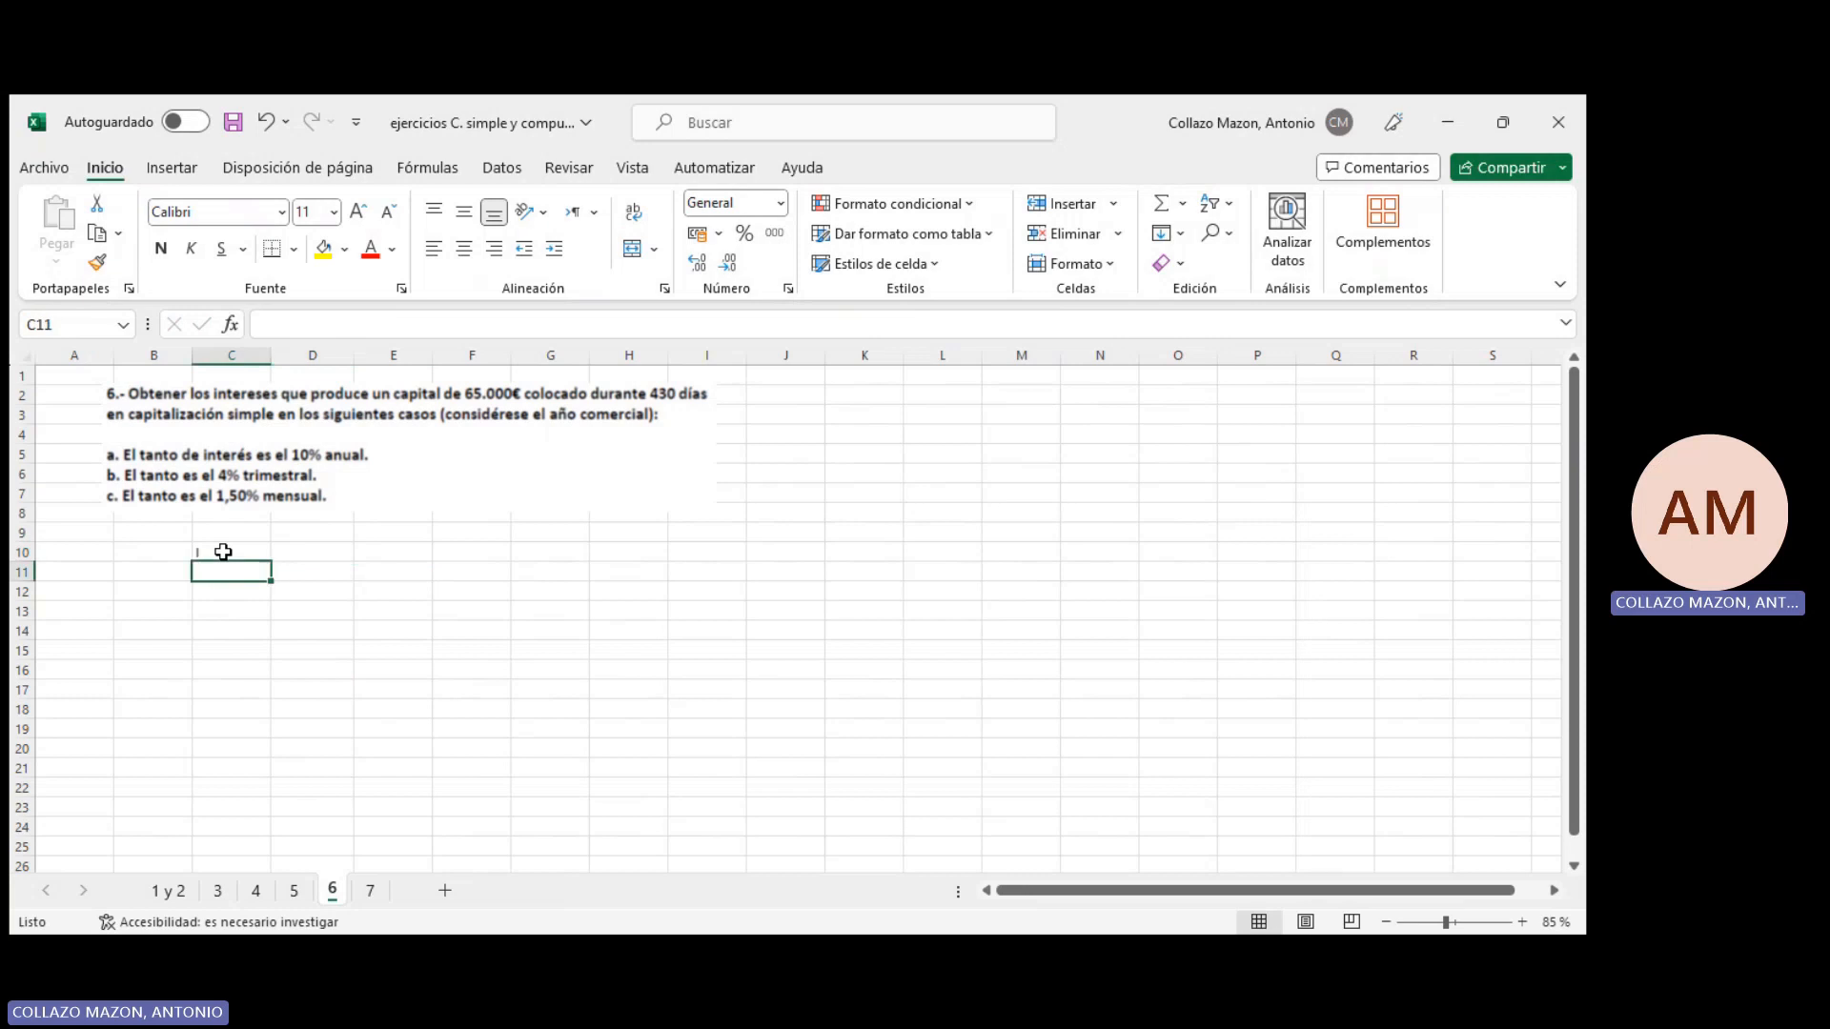
type("Co")
key("Tab")
type("65000")
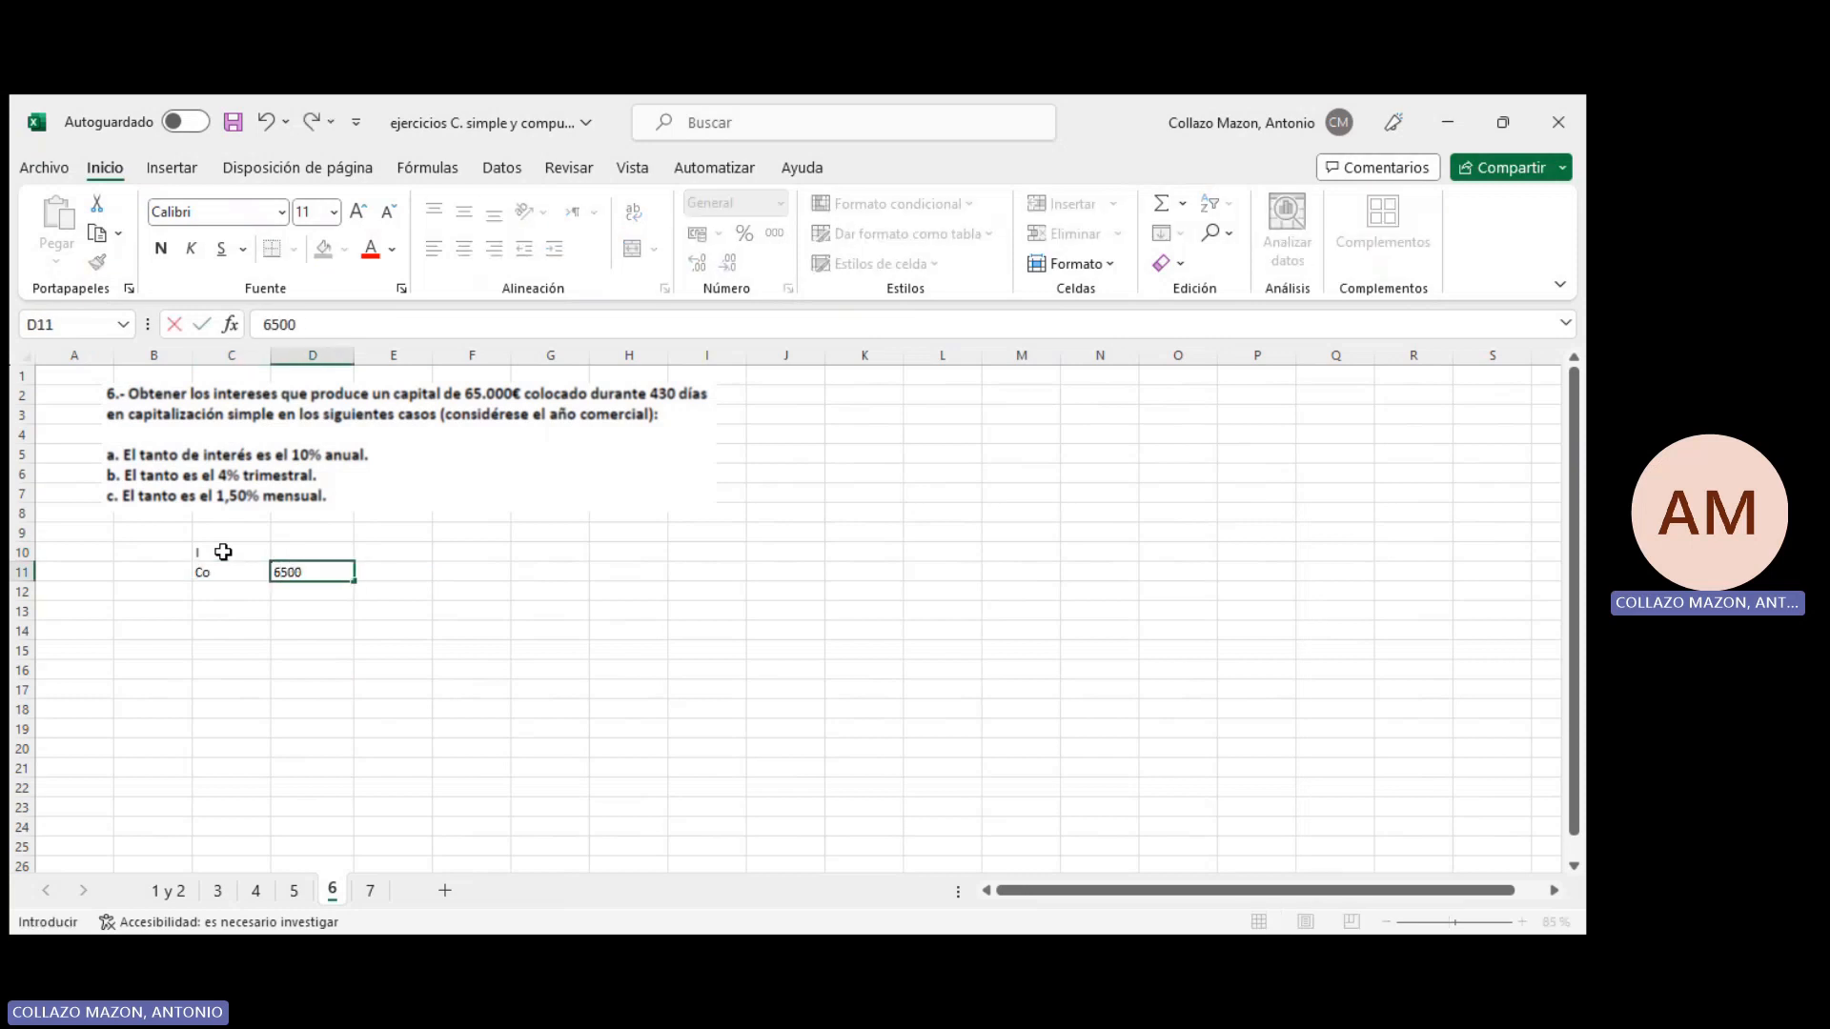
key("Return")
Enter the duration n in row 12 as =430/360 with the unit años in E12
type("n")
key("Tab")
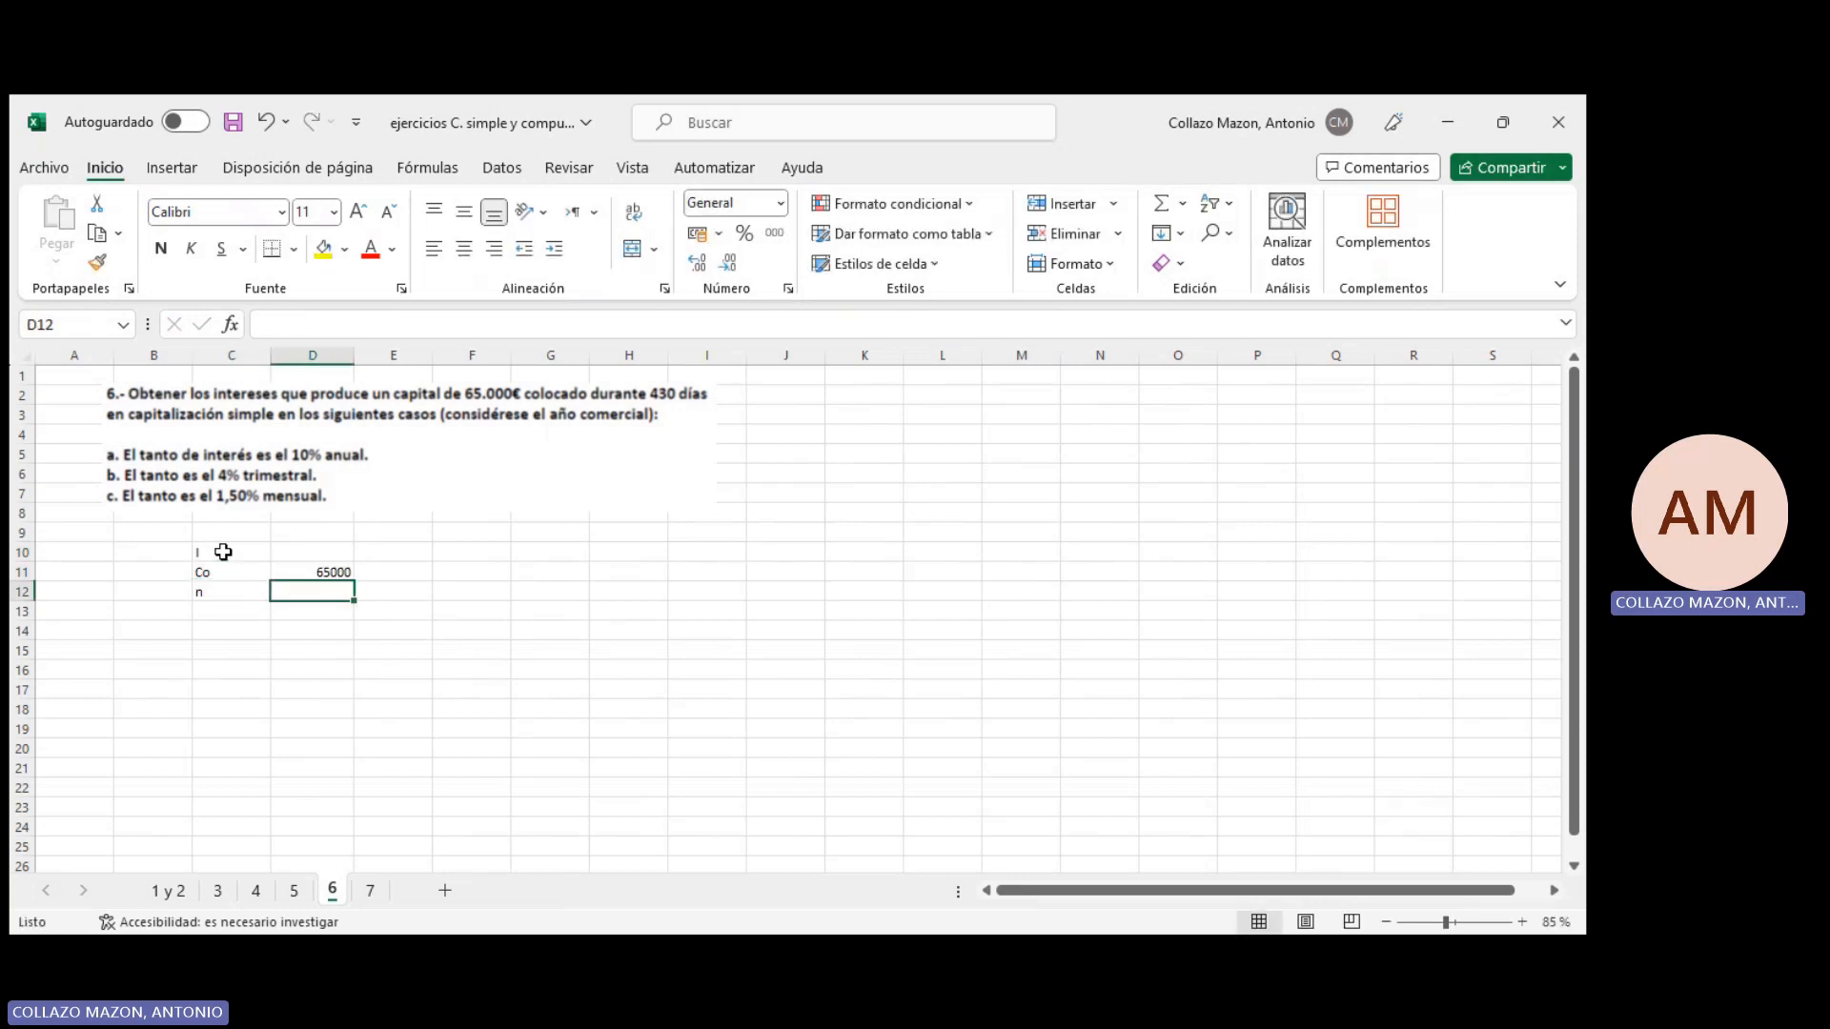
type("=")
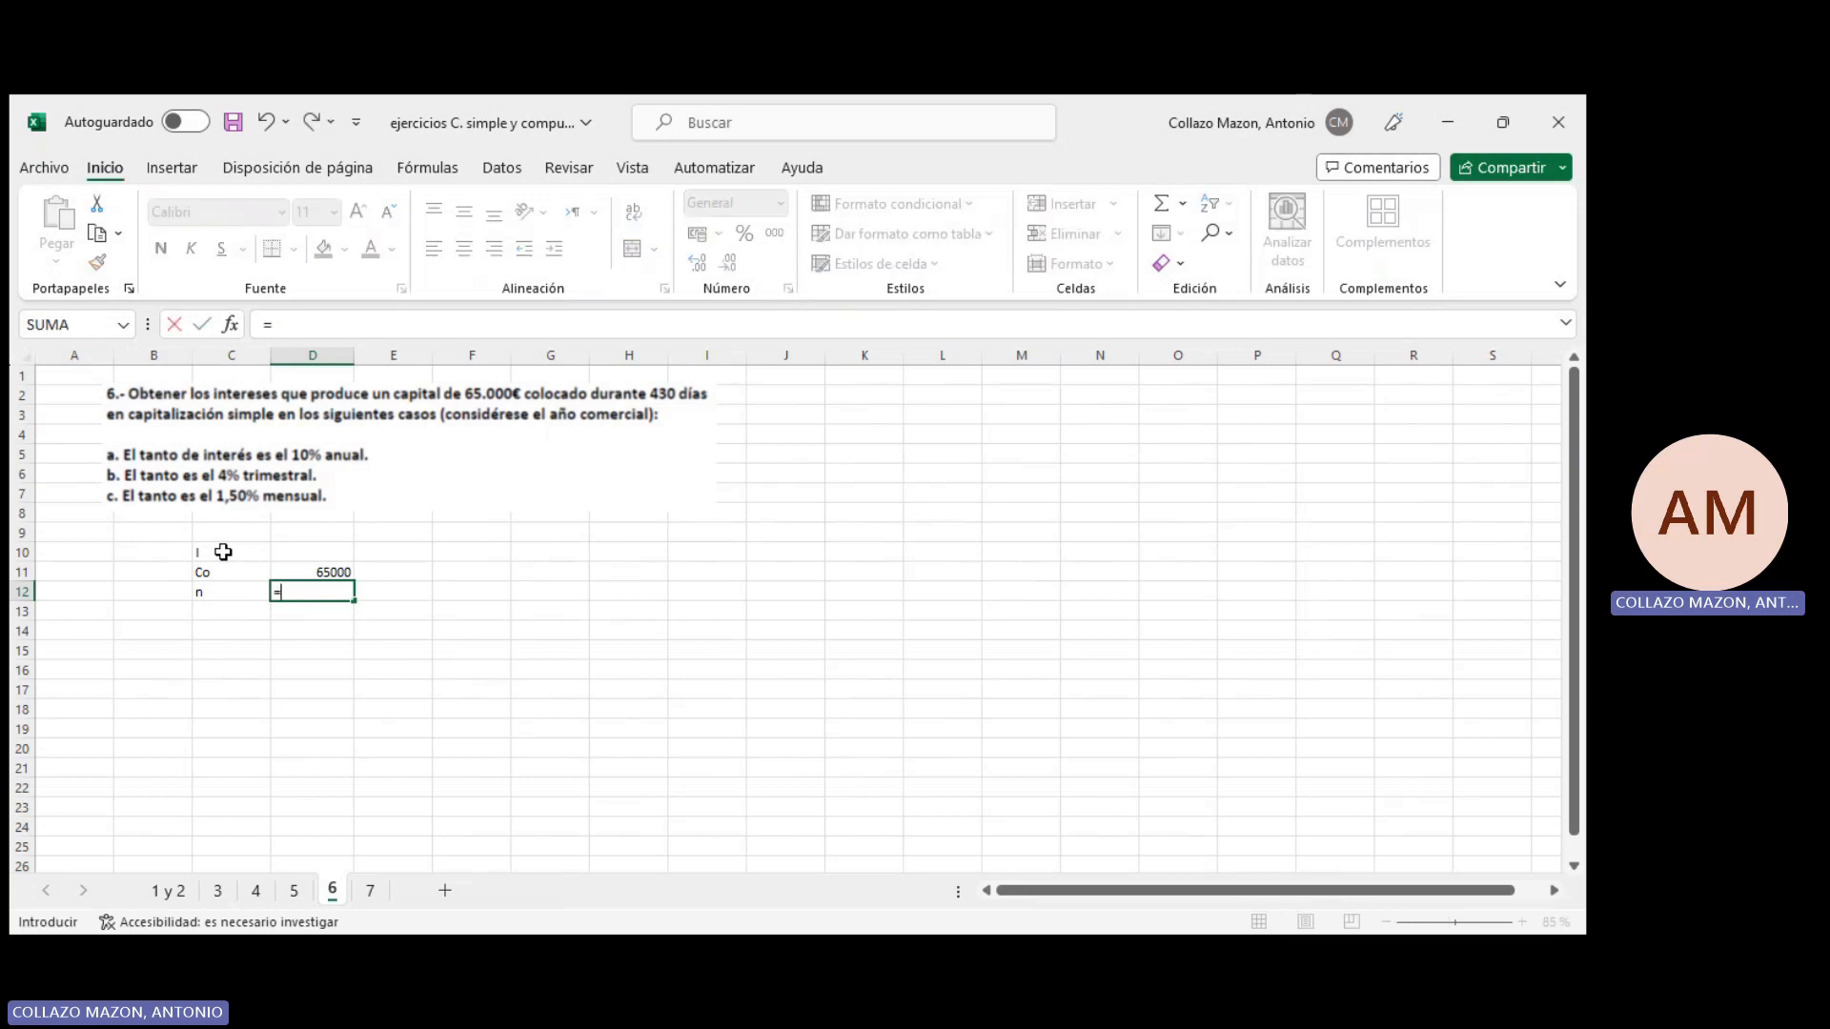
type("430/360")
key("Return")
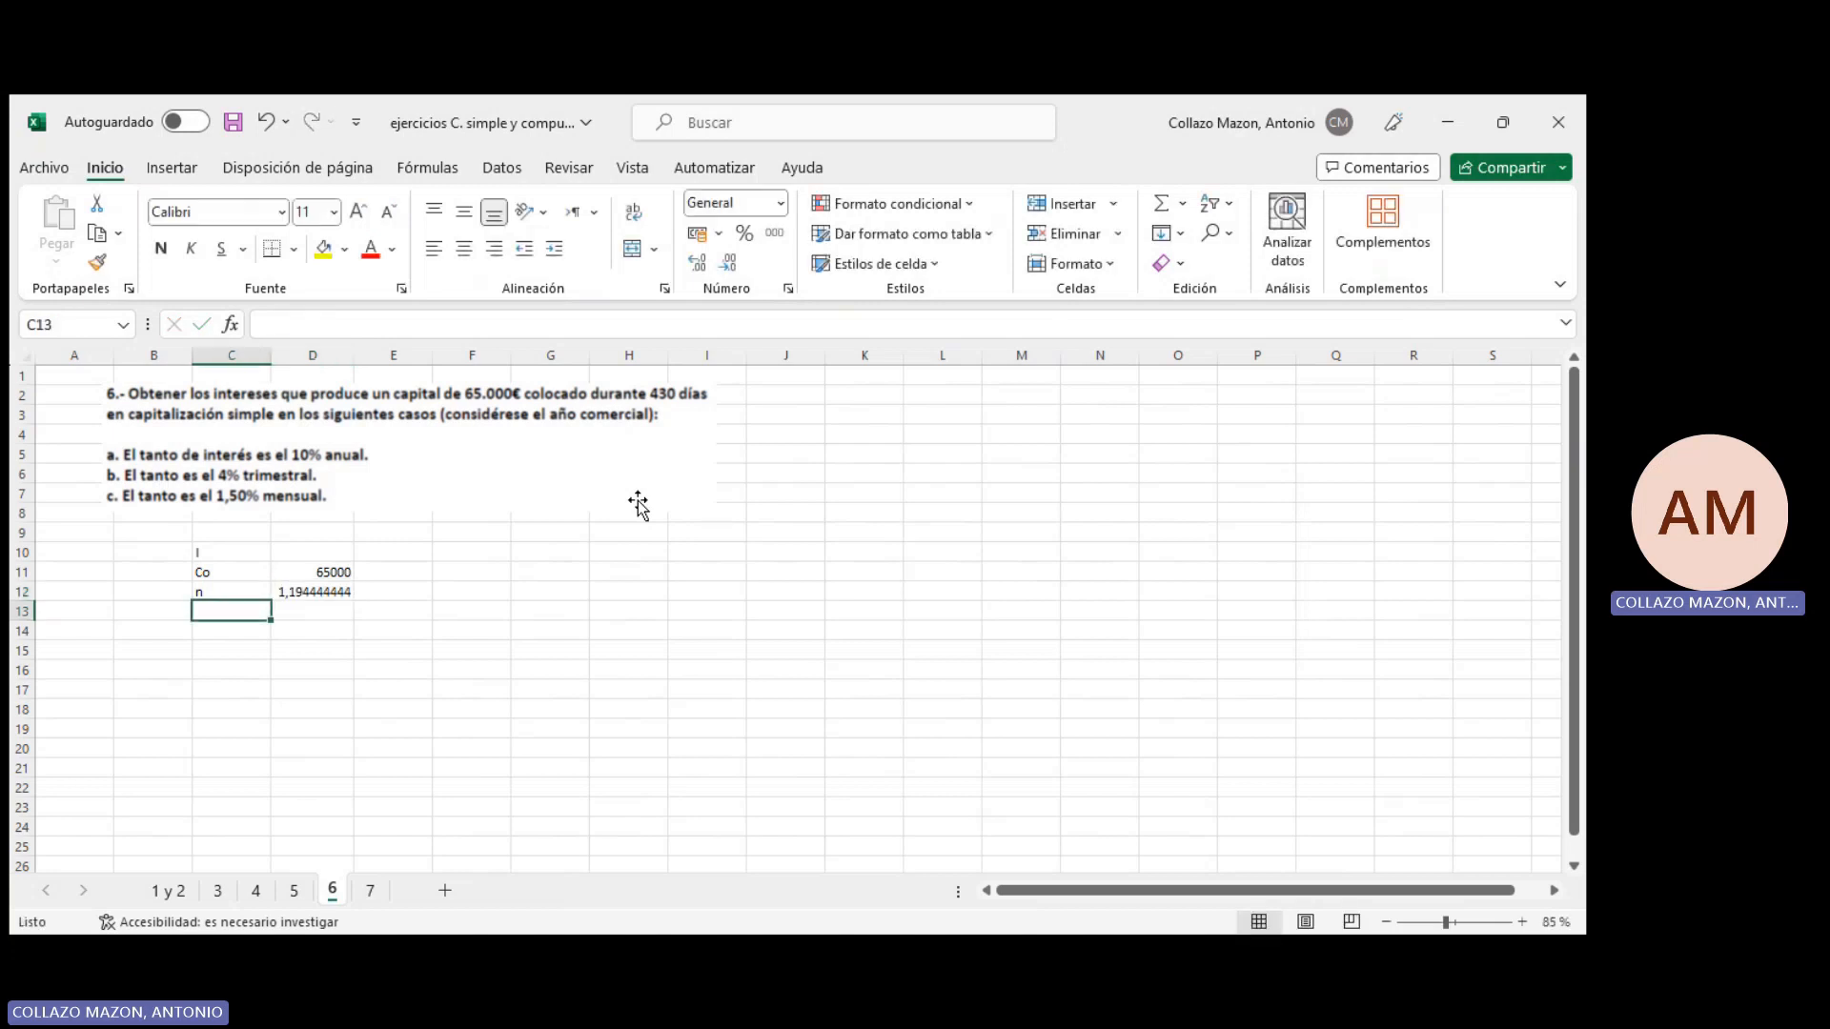
key("Up")
key("Right")
key("Right")
type("años")
key("Return")
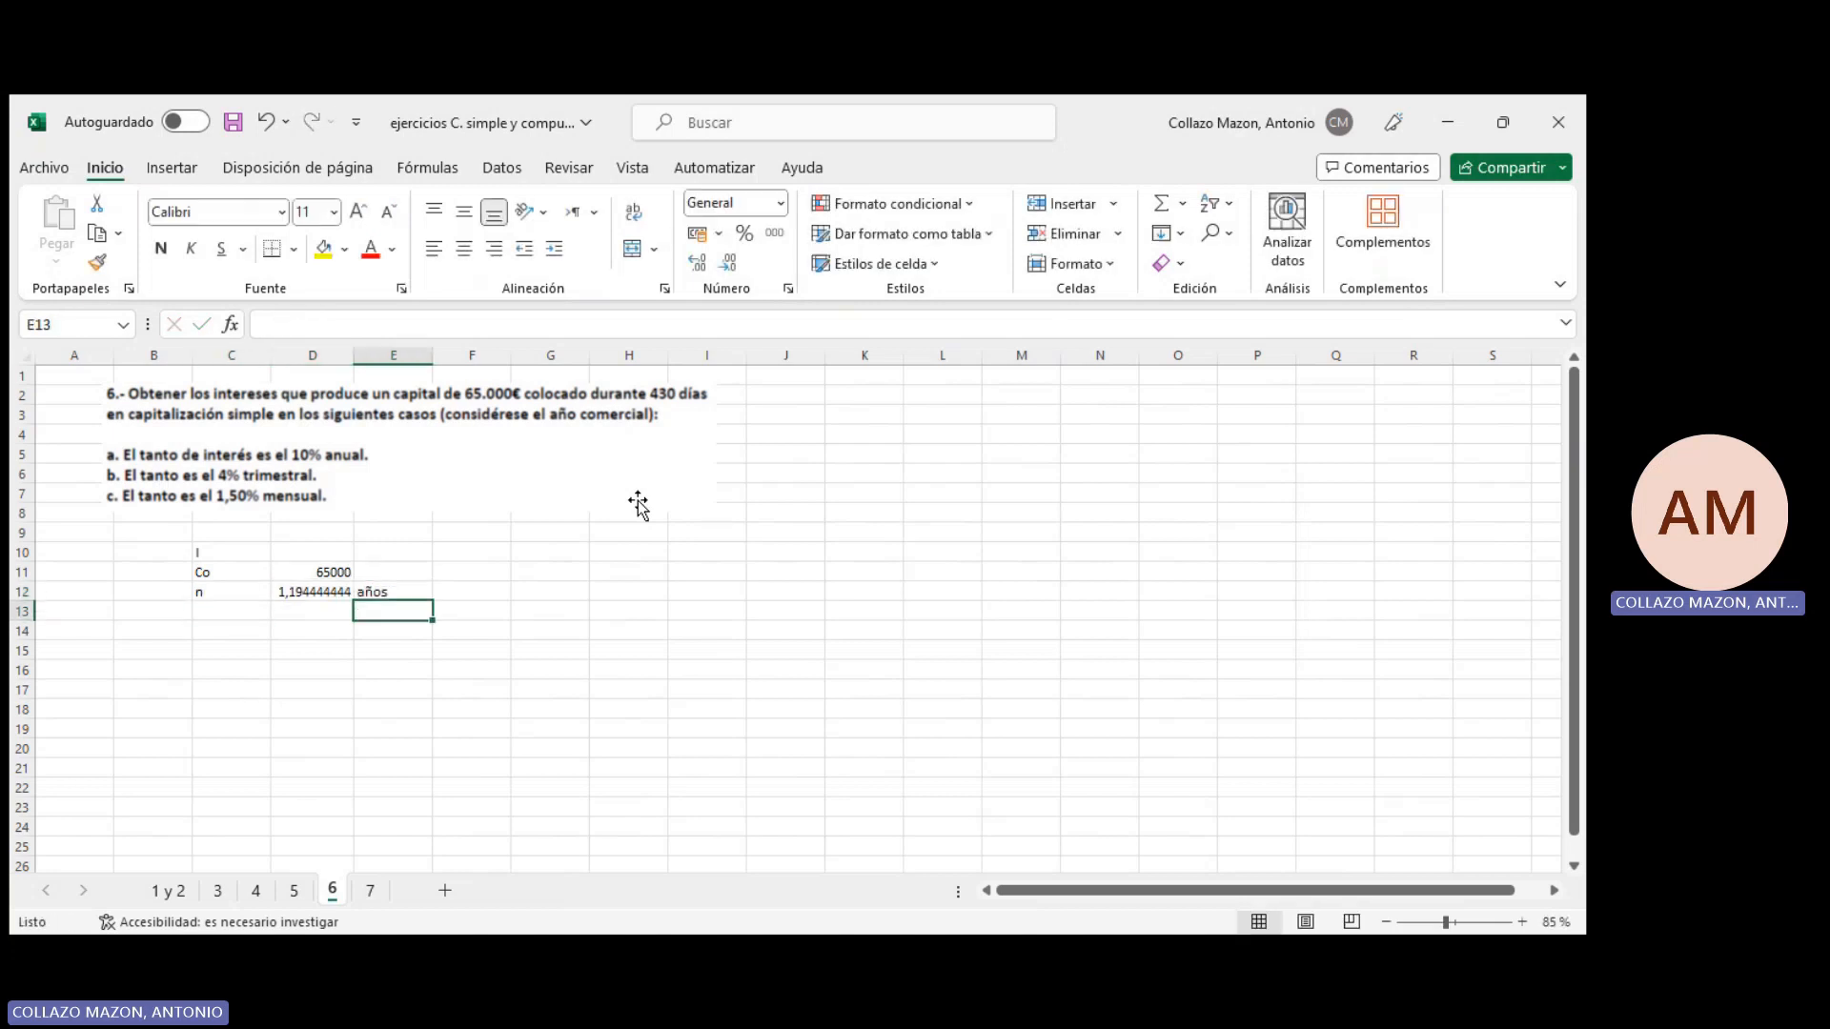
Enter case a in row 14, leaving row 13 blank, with the label a and the rate i of 0,10 anual
key("Left")
key("Left")
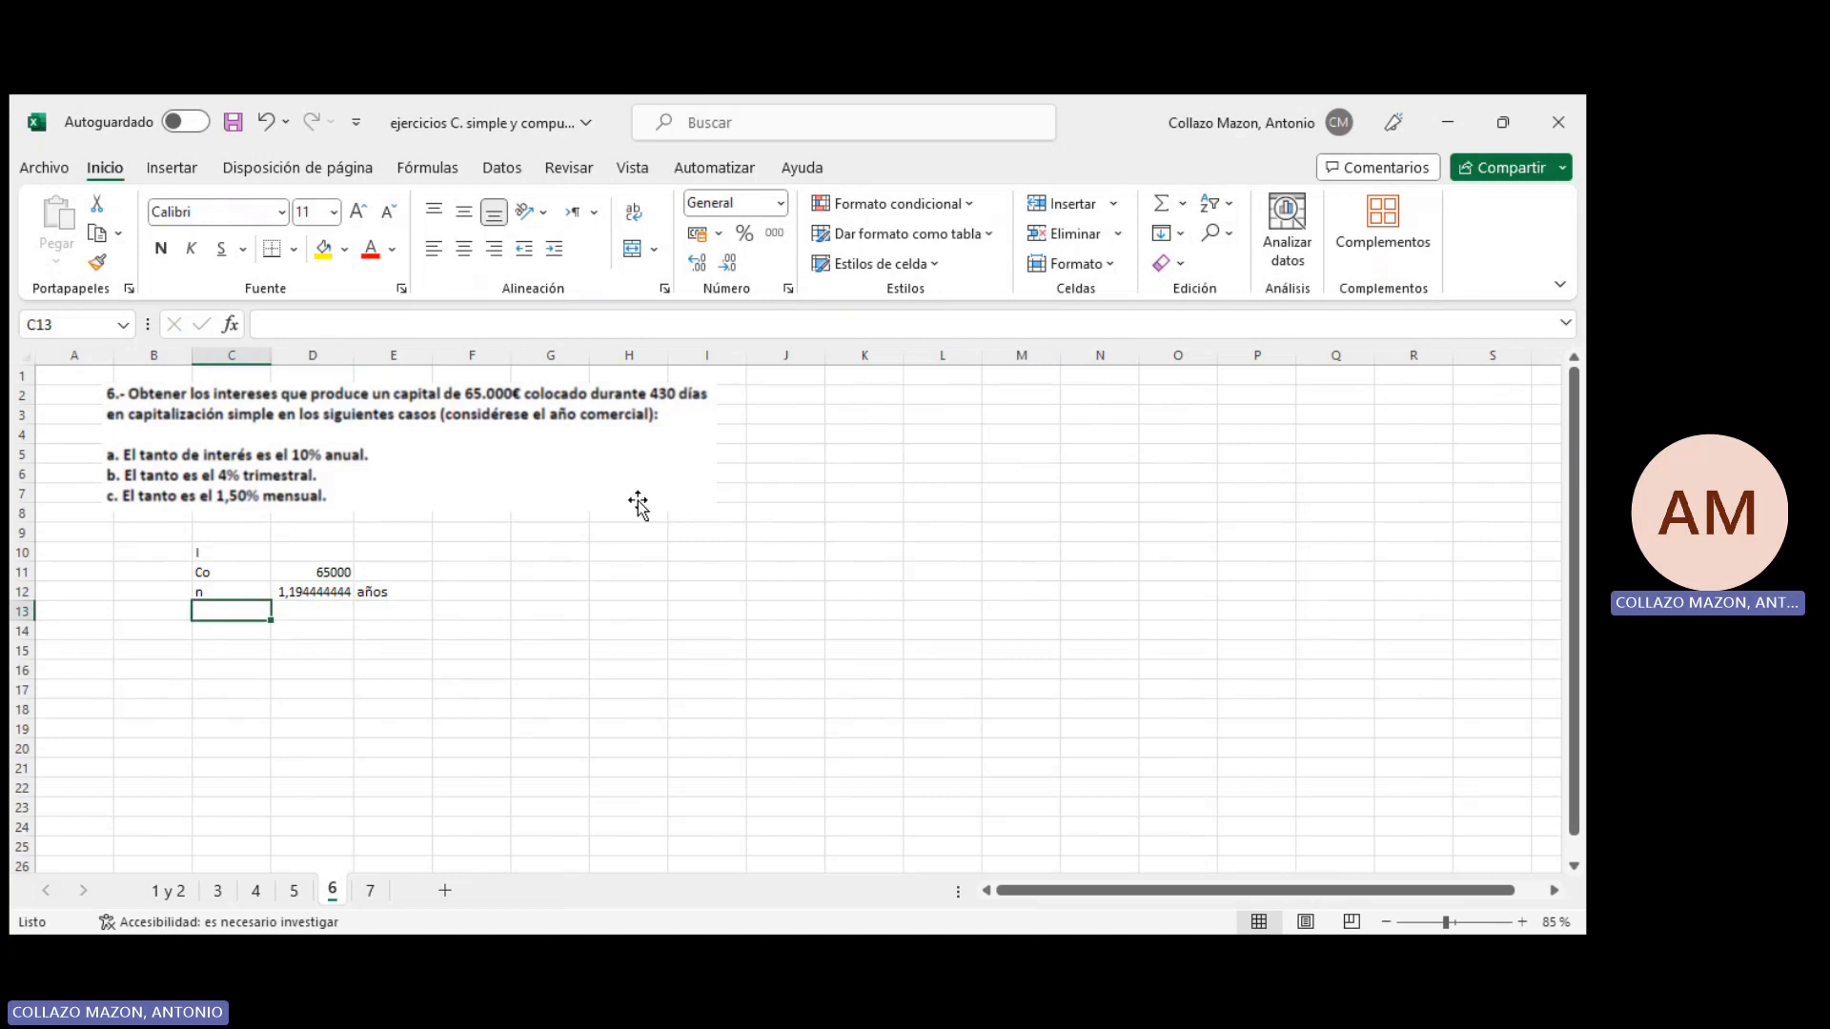
key("Down")
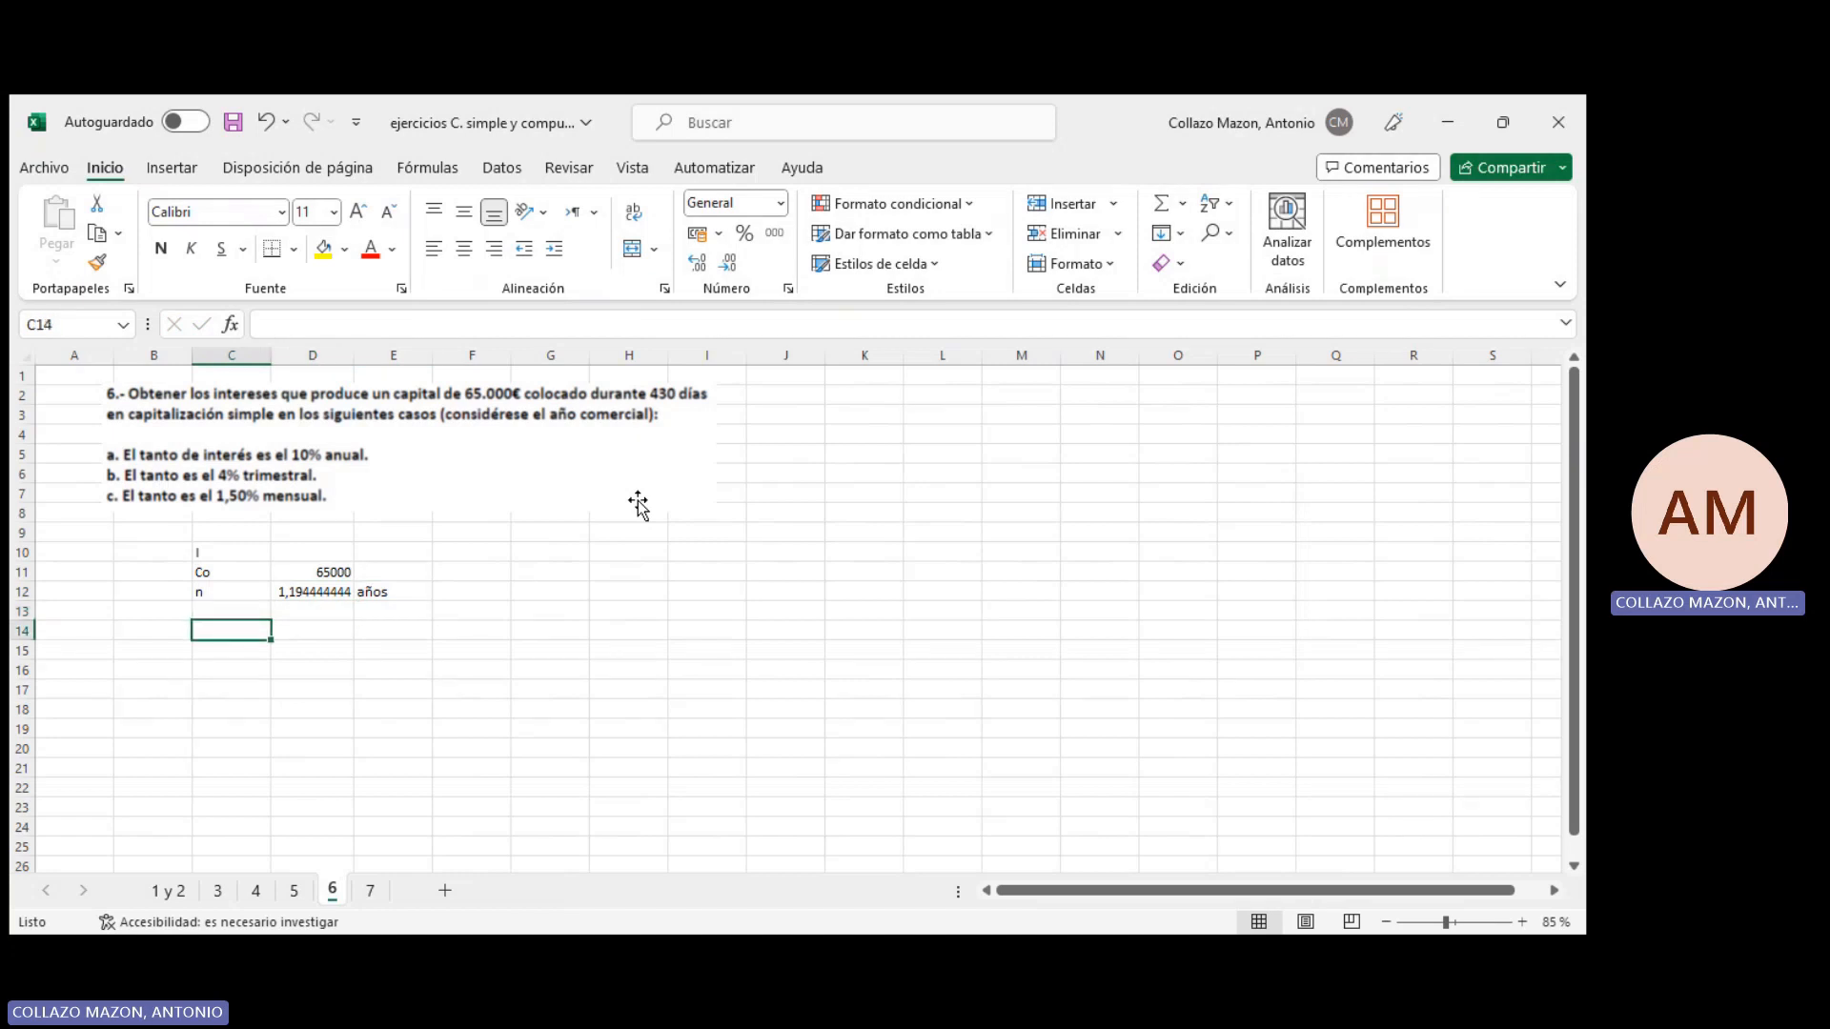
type("a")
key("Right")
type("i")
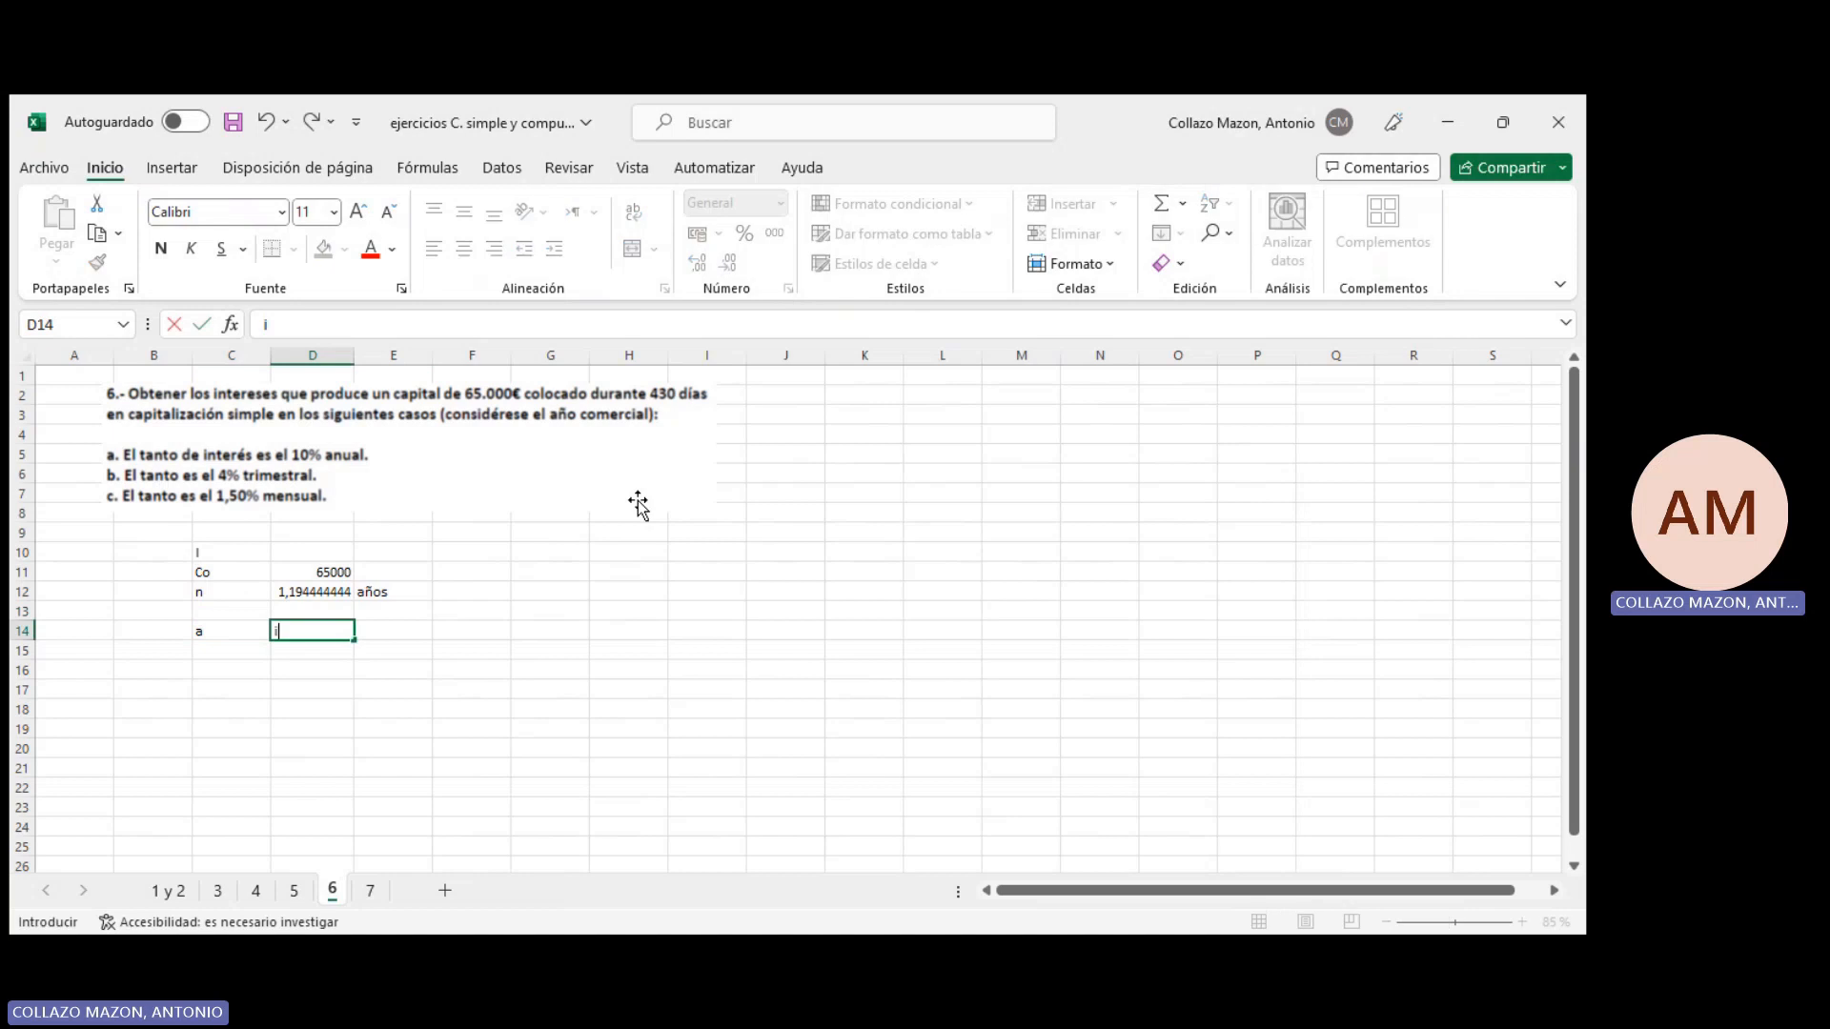
key("Right")
key("Right")
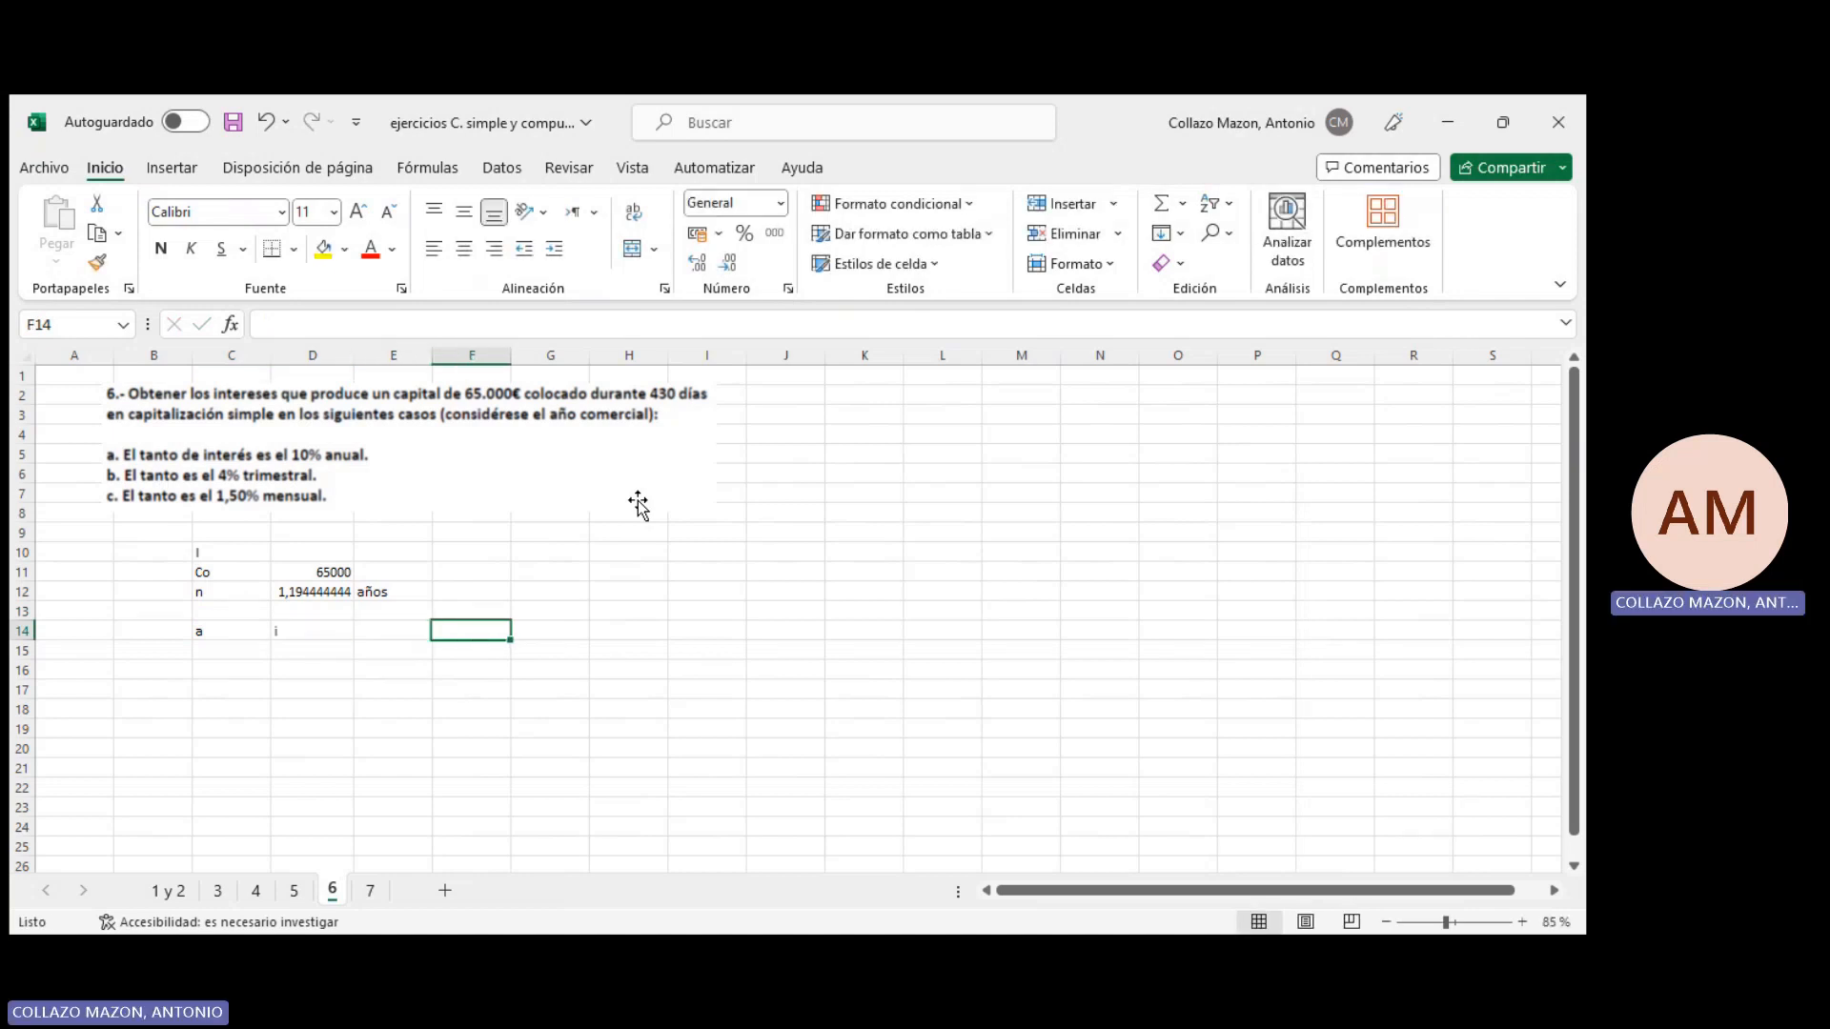
key("Left")
type("0,10")
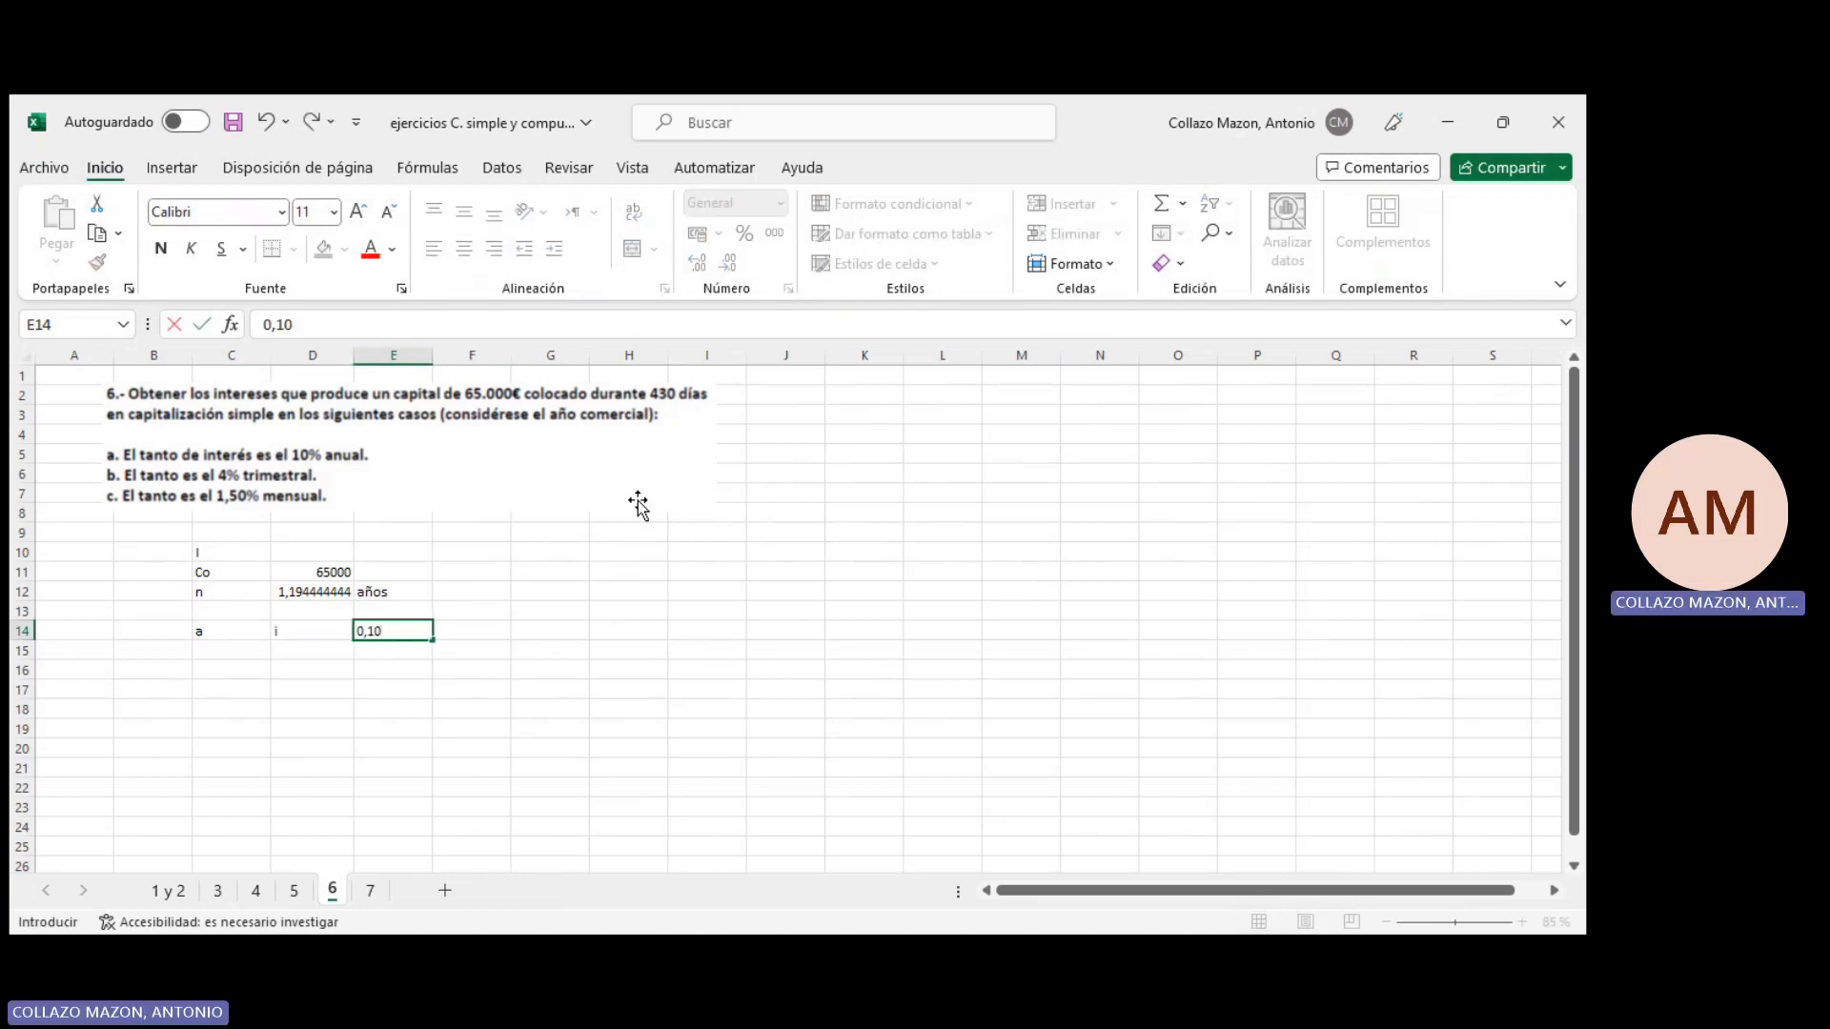
key("Tab")
type("anual")
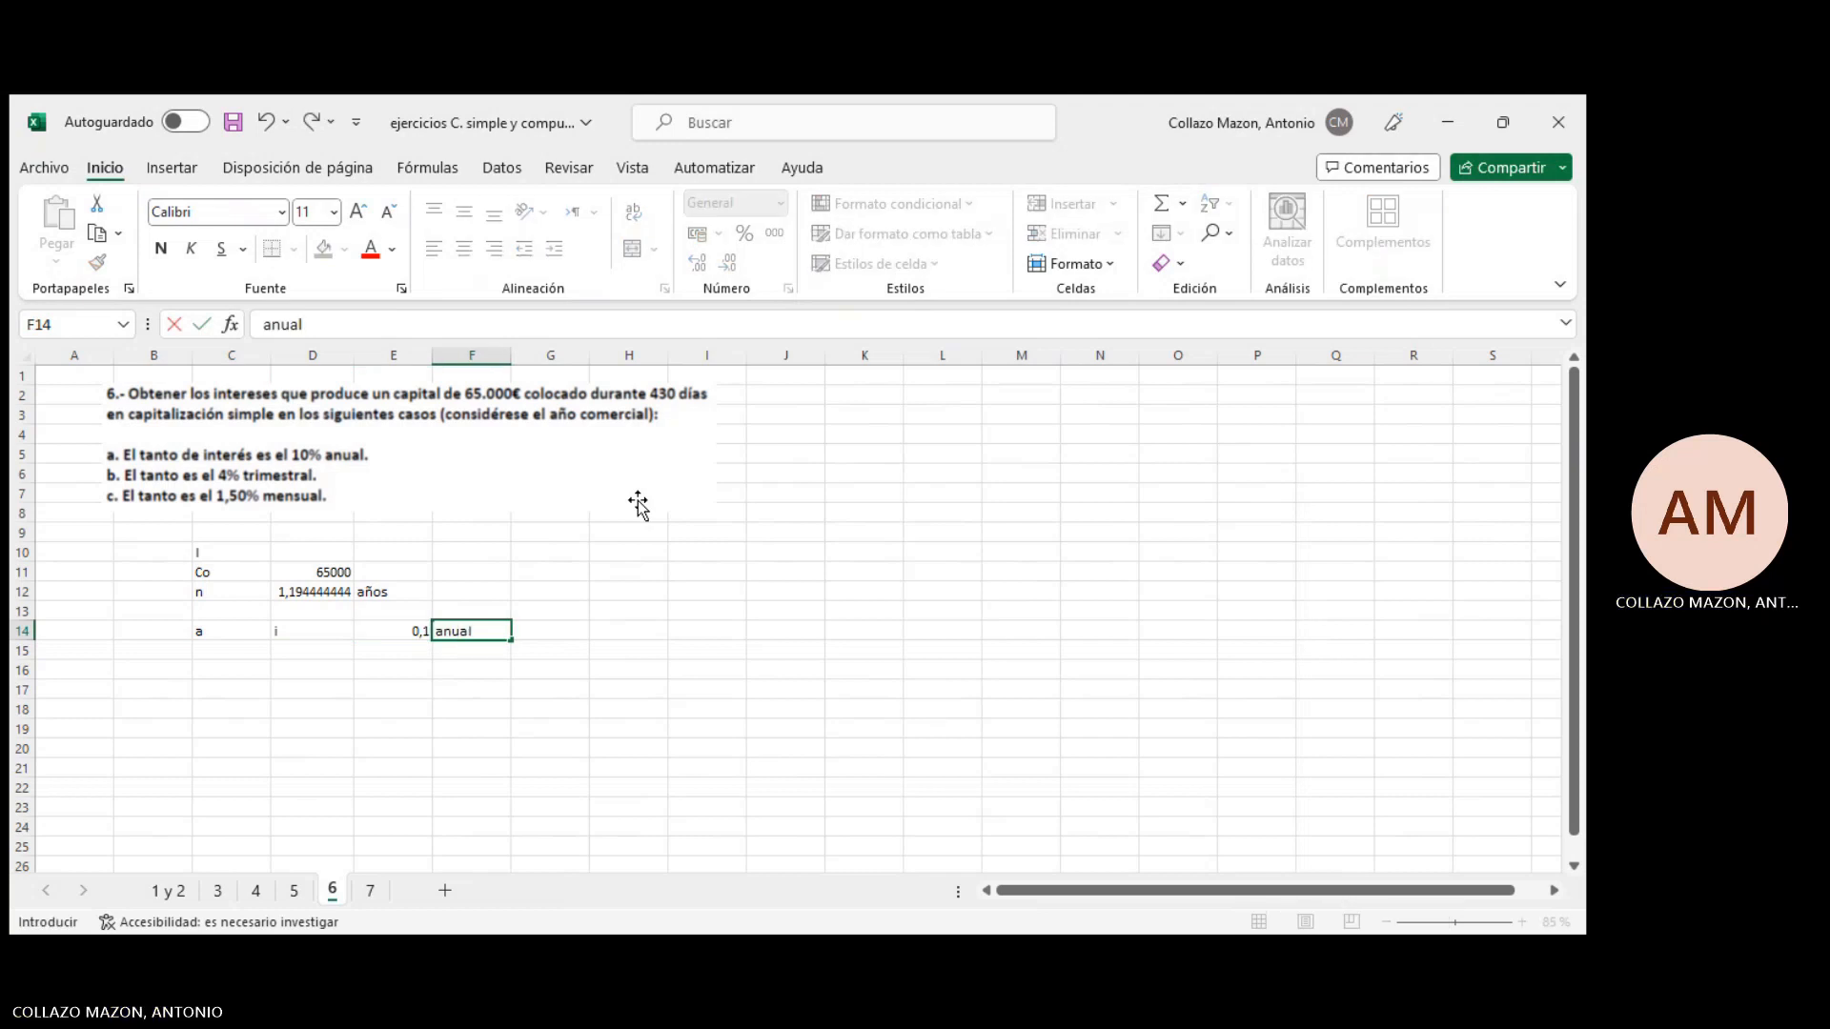
key("Return")
Label C16 as I and calculate case a's interest in D16 with the formula =D11*E14*D12
key("Left")
key("Left")
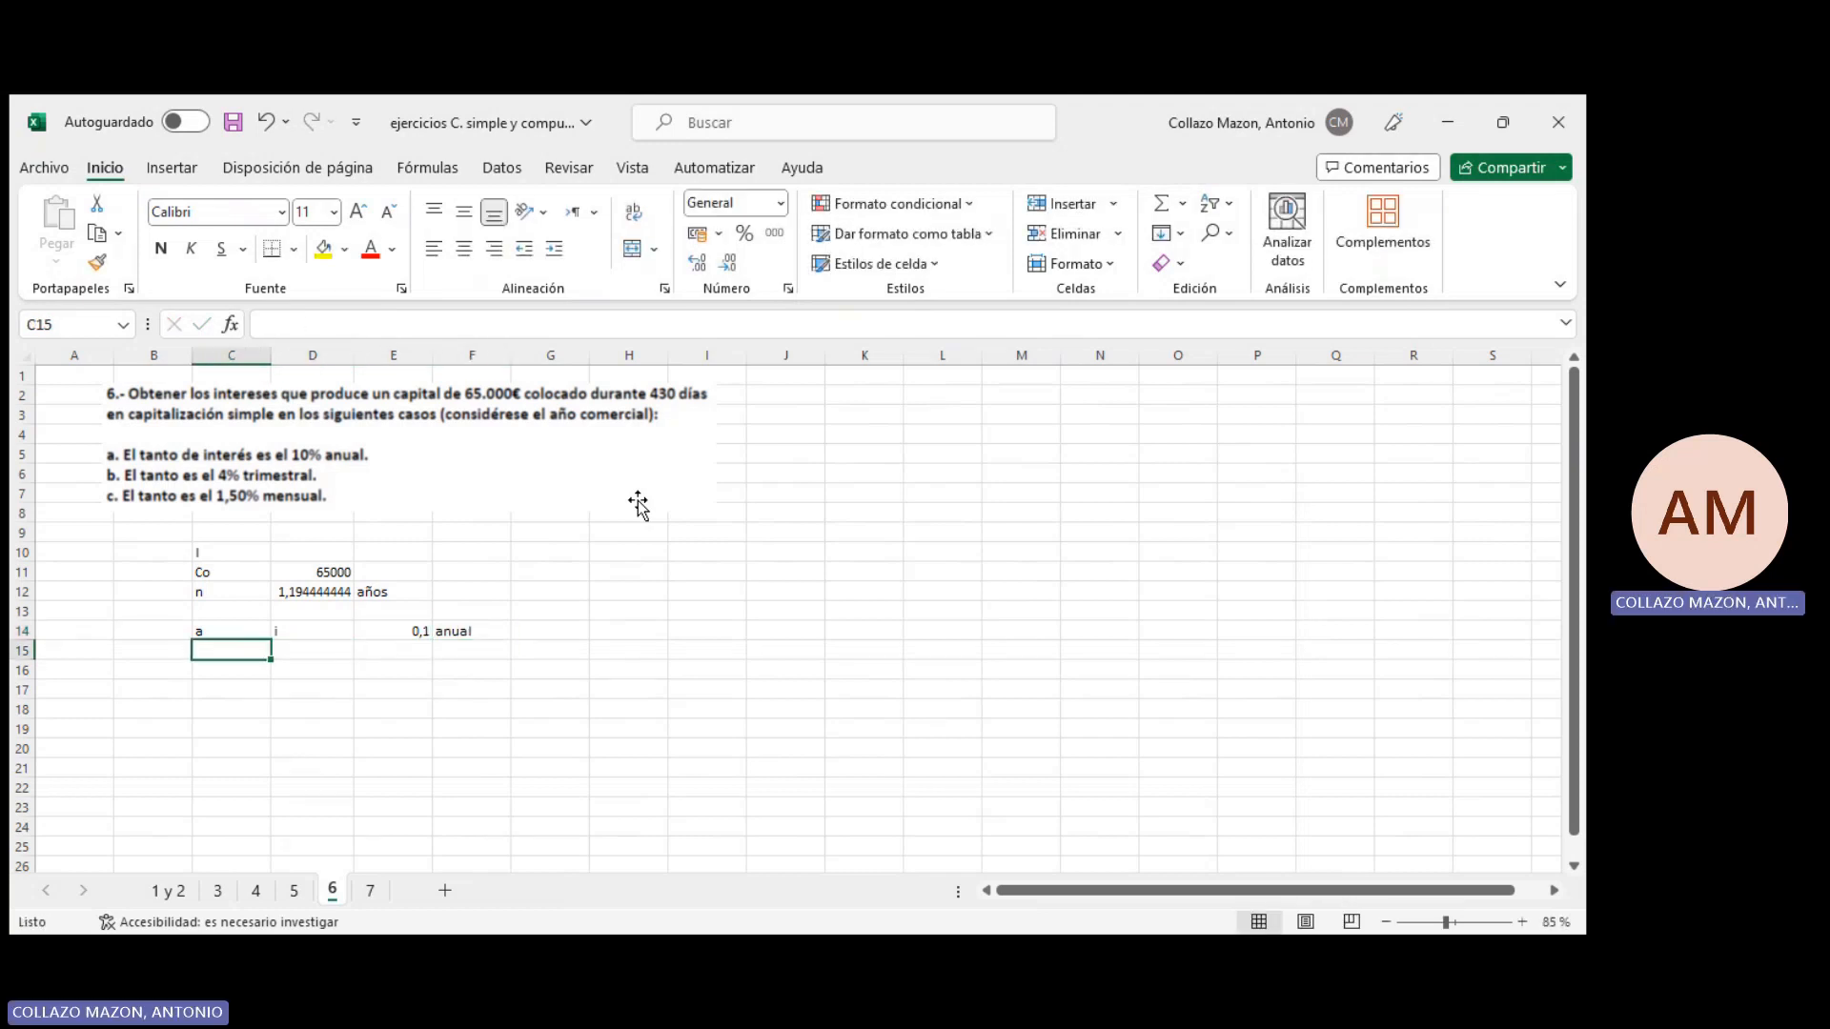
key("Down")
type("I")
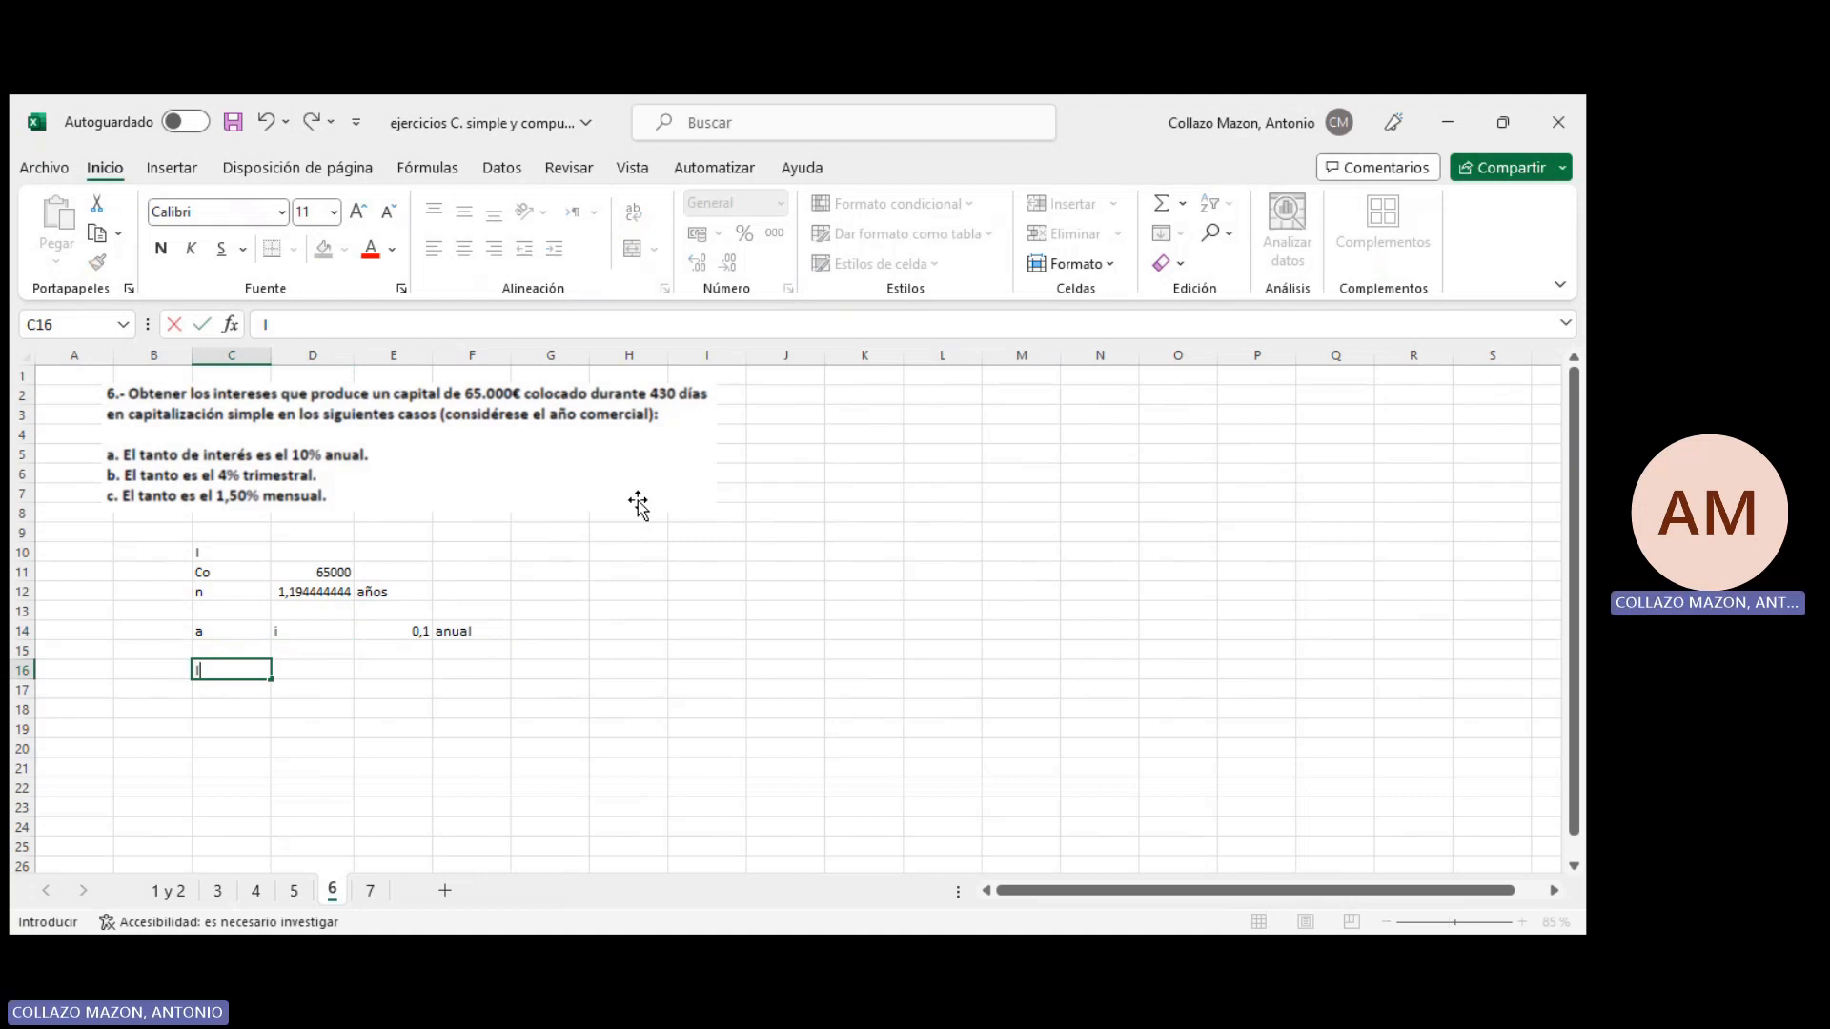
key("Tab")
type("=")
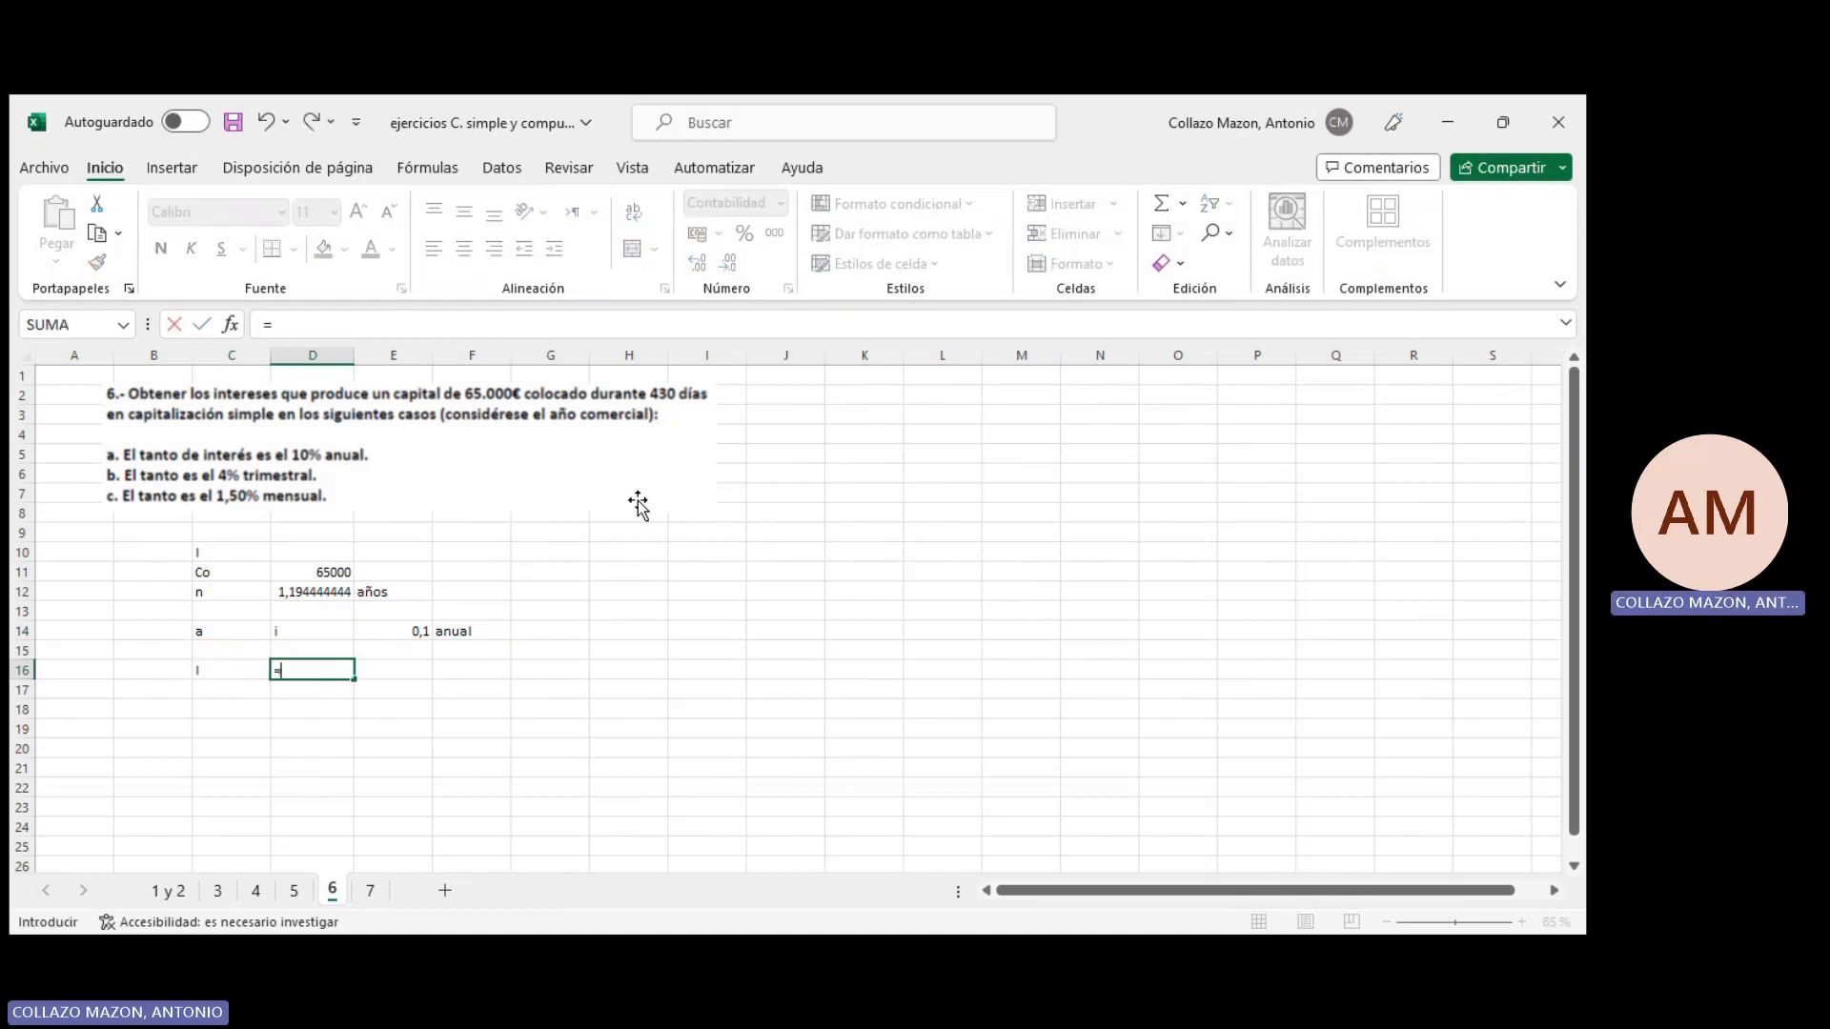
left_click(314, 575)
type("*")
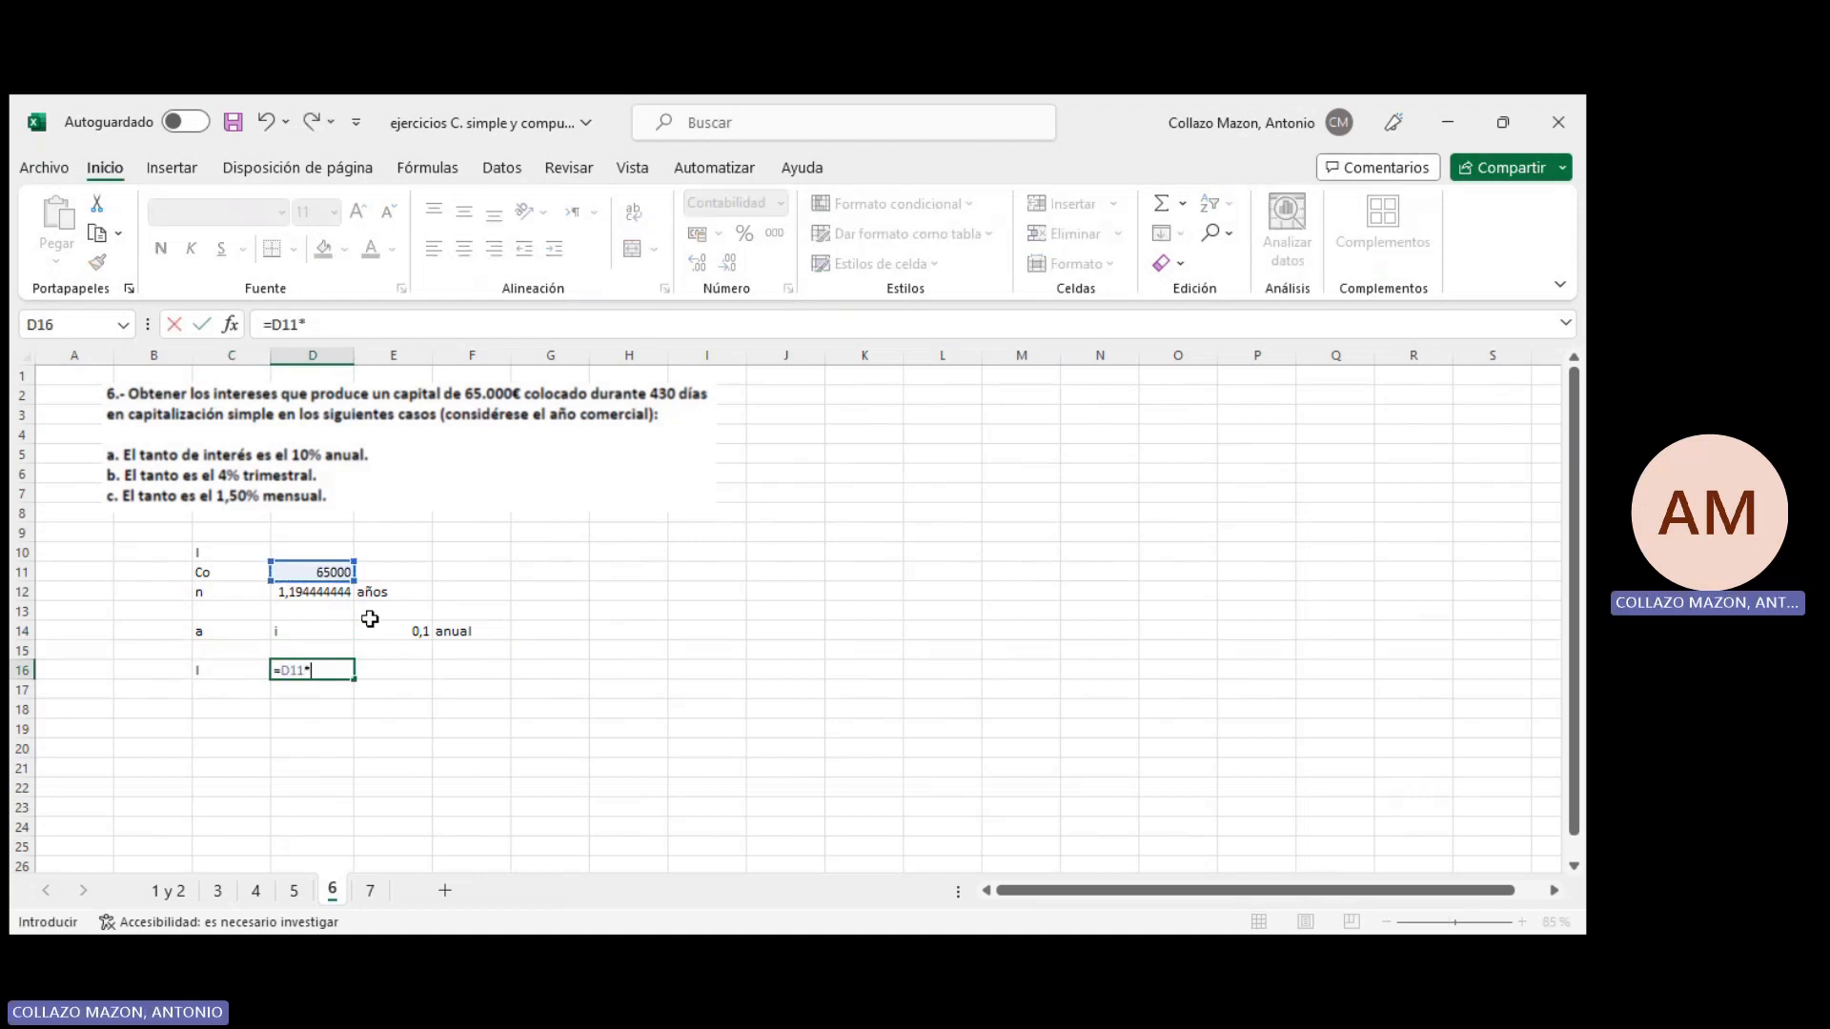
left_click(396, 635)
type("*")
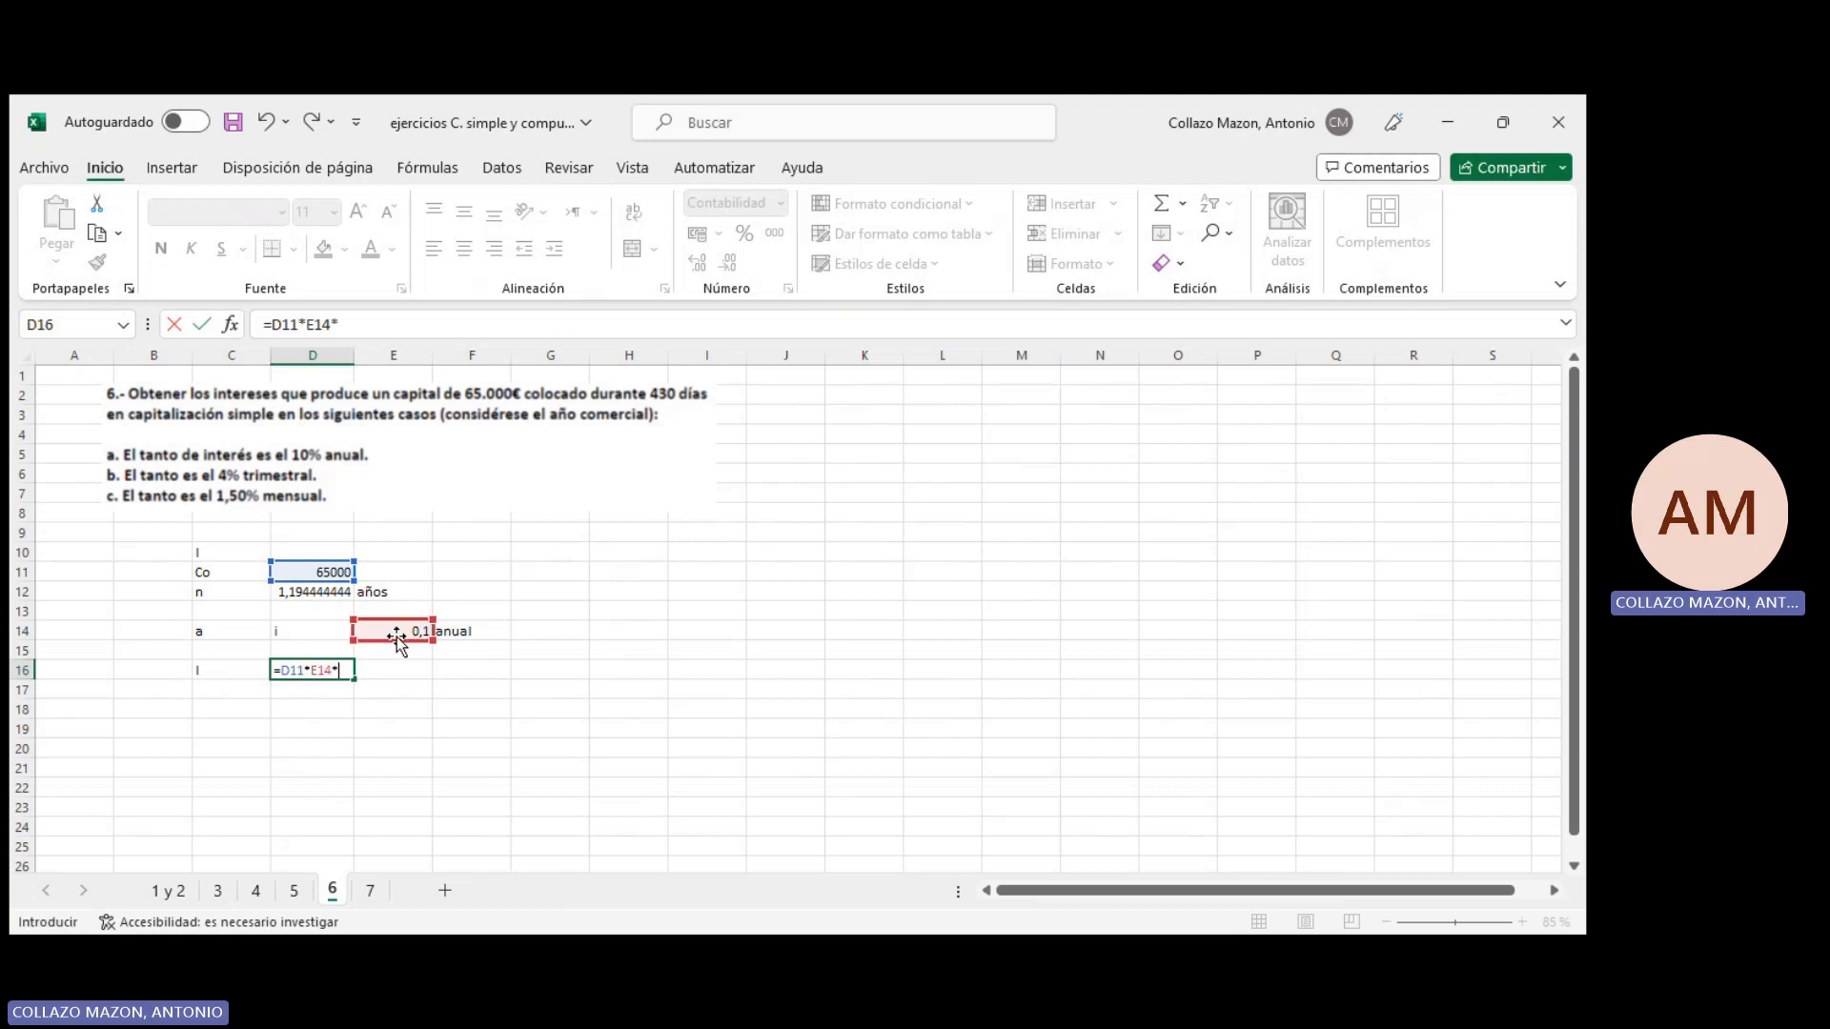
left_click(310, 591)
key("Return")
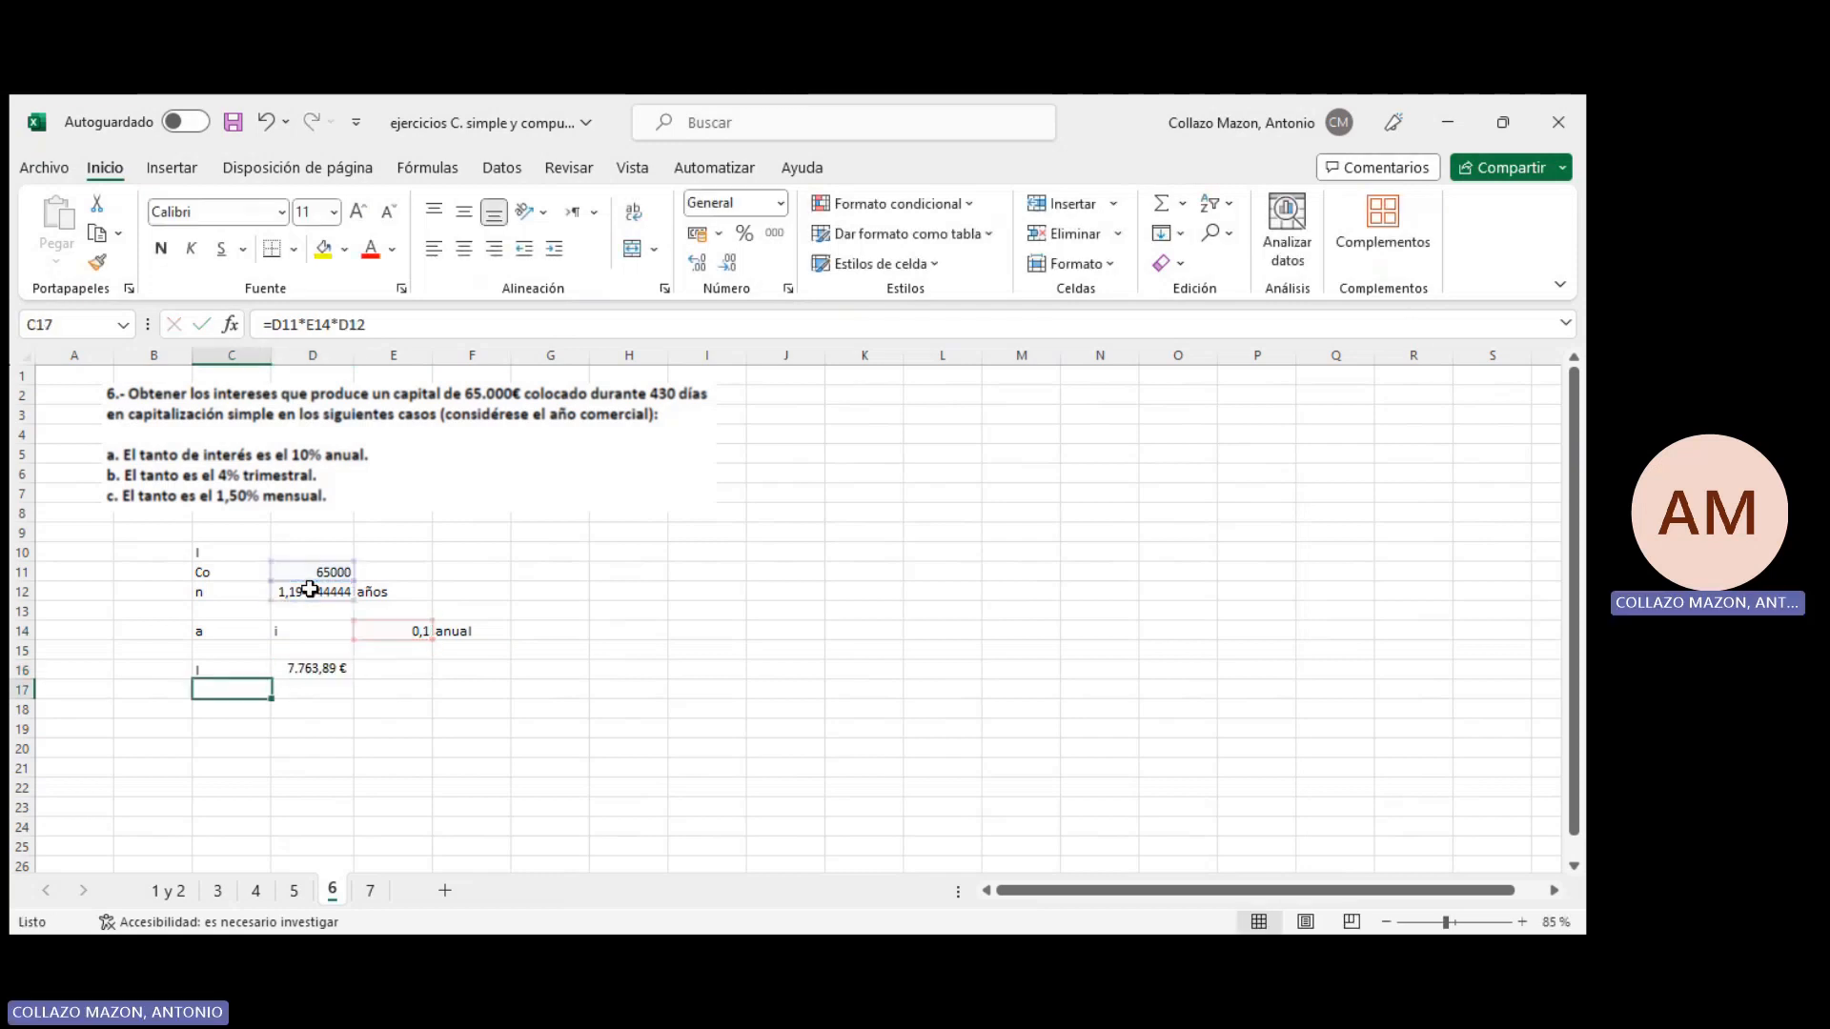
Start case b in row 19 with the label b), the rate label i4 and the value 0,014
key("Down")
key("Down")
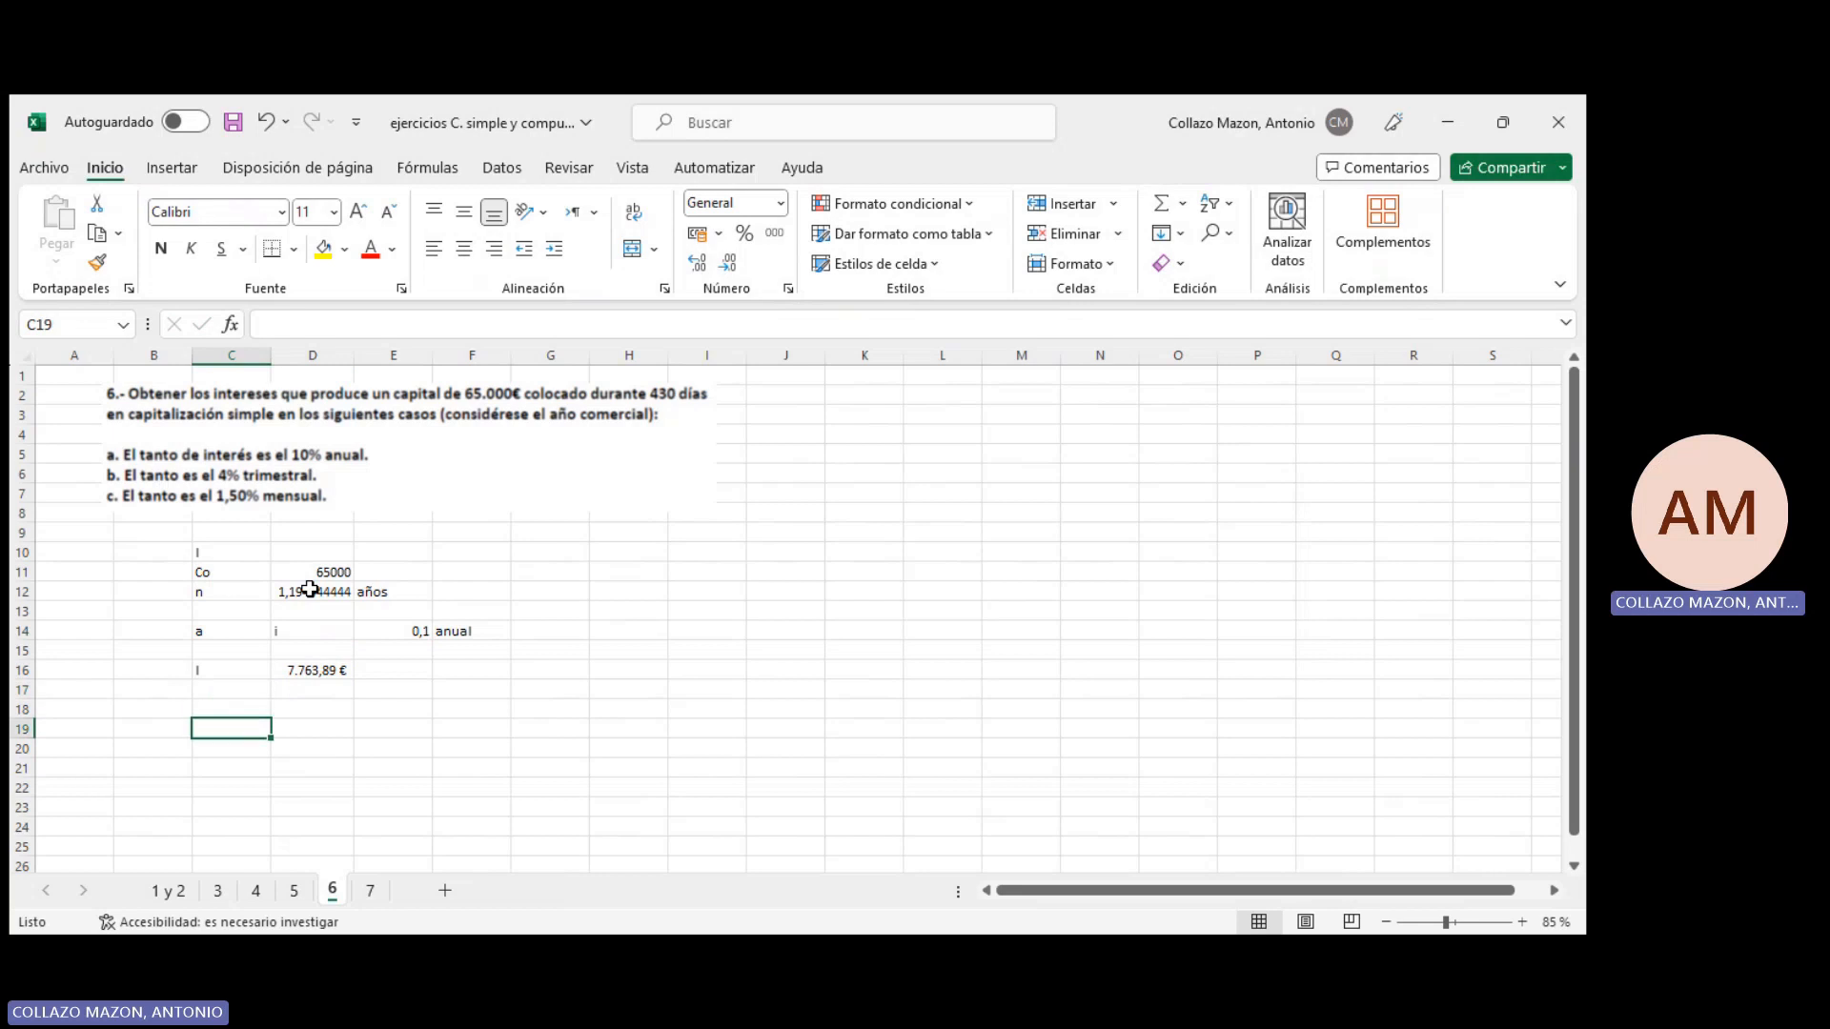
type("b)")
key("Tab")
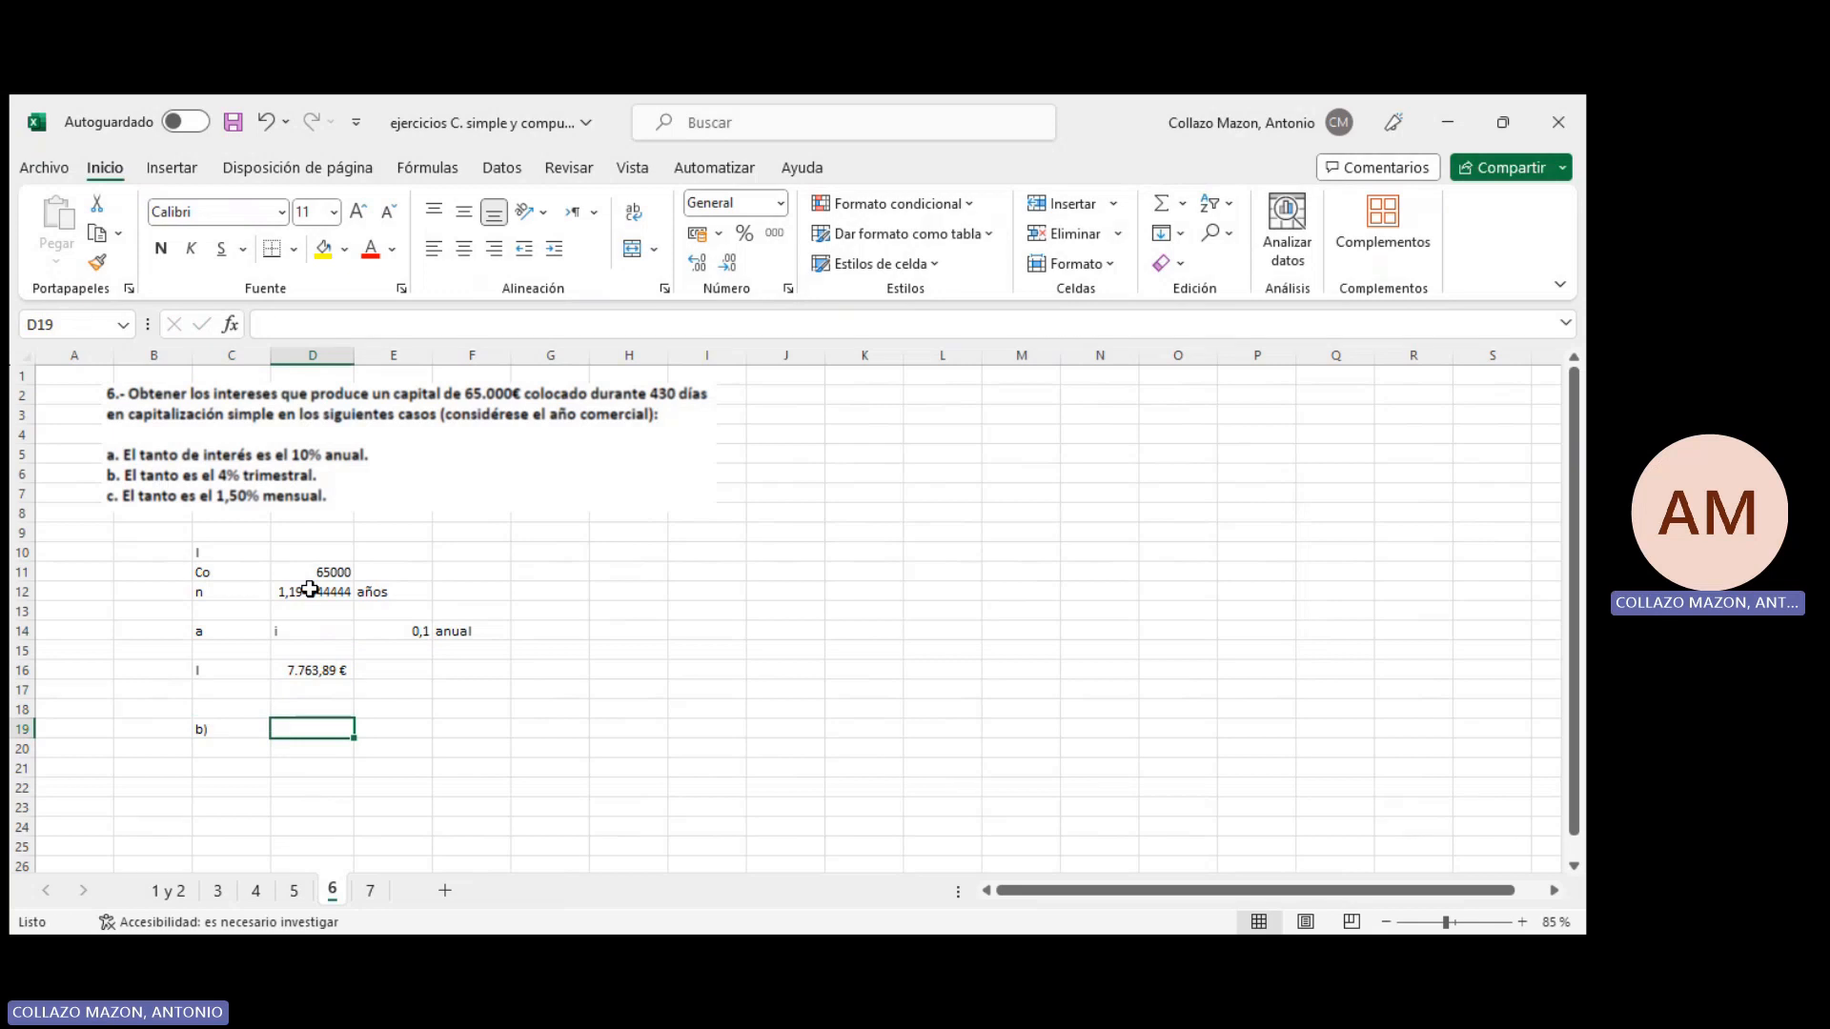
type("i4")
key("Tab")
type("0,014")
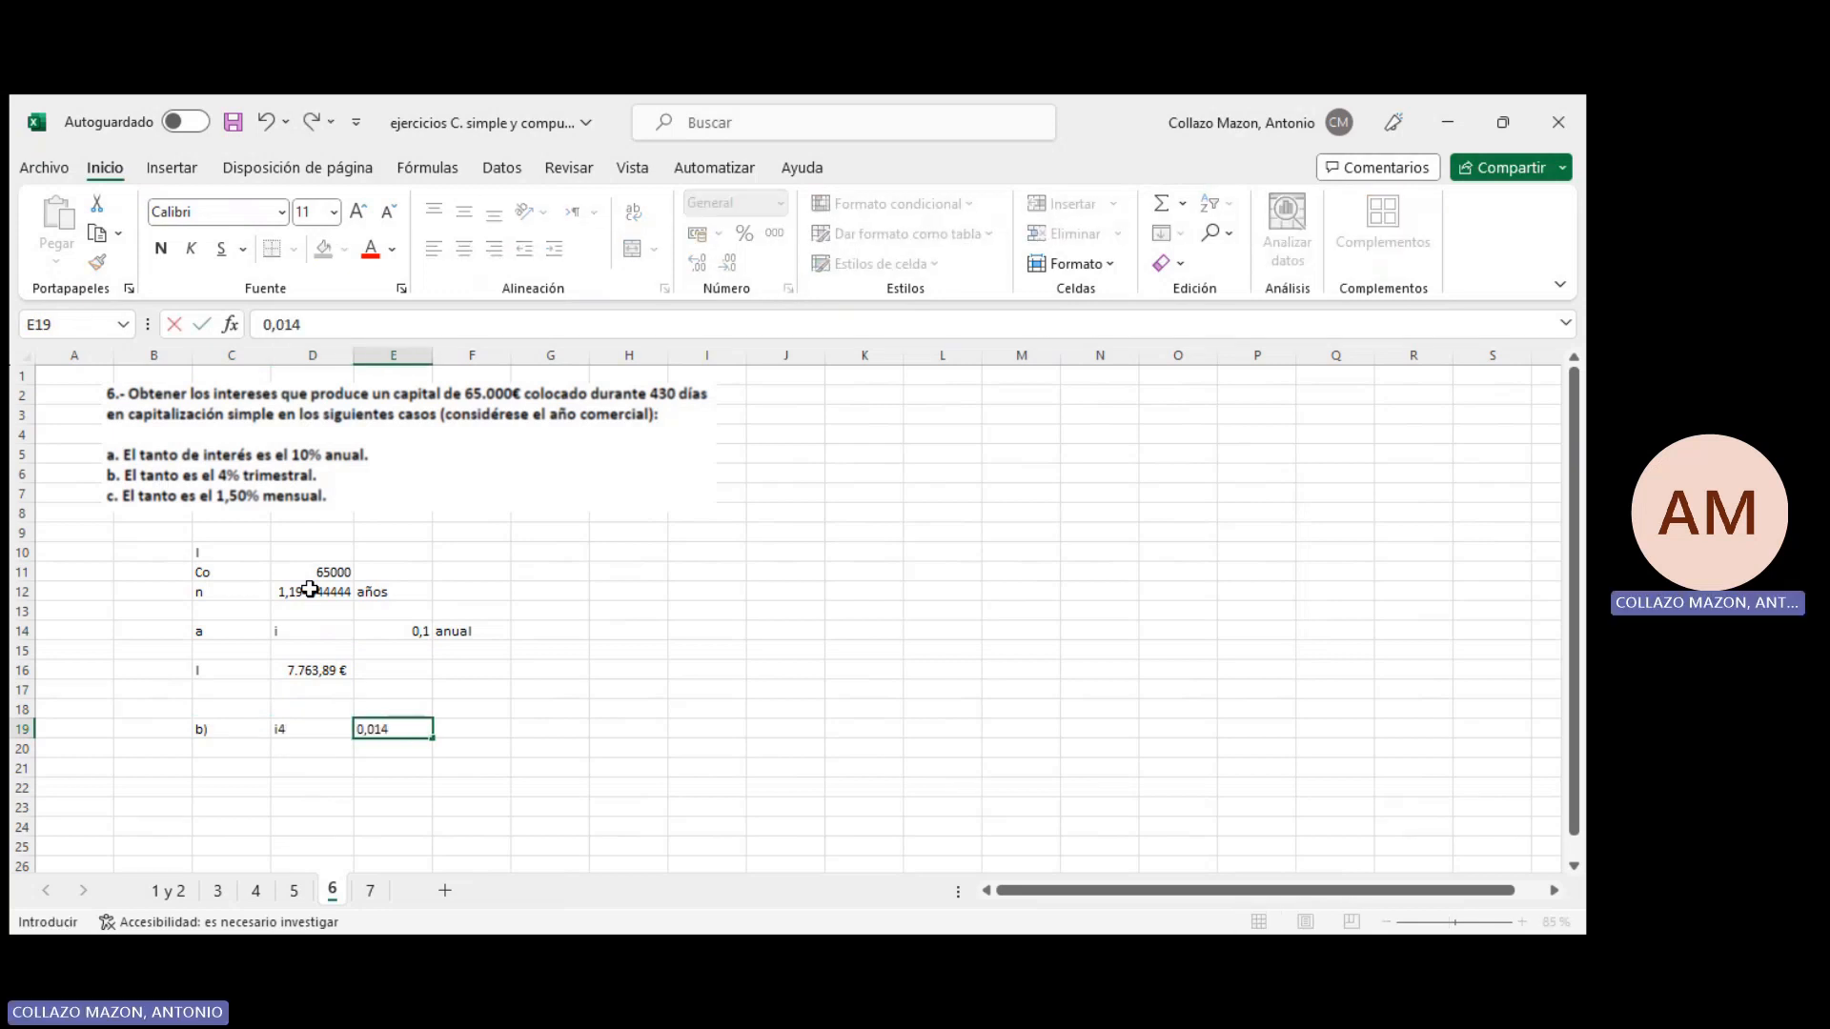
key("Return")
Correct case b's quarterly rate in E19 to 0,04
key("Up")
key("Right")
key("Right")
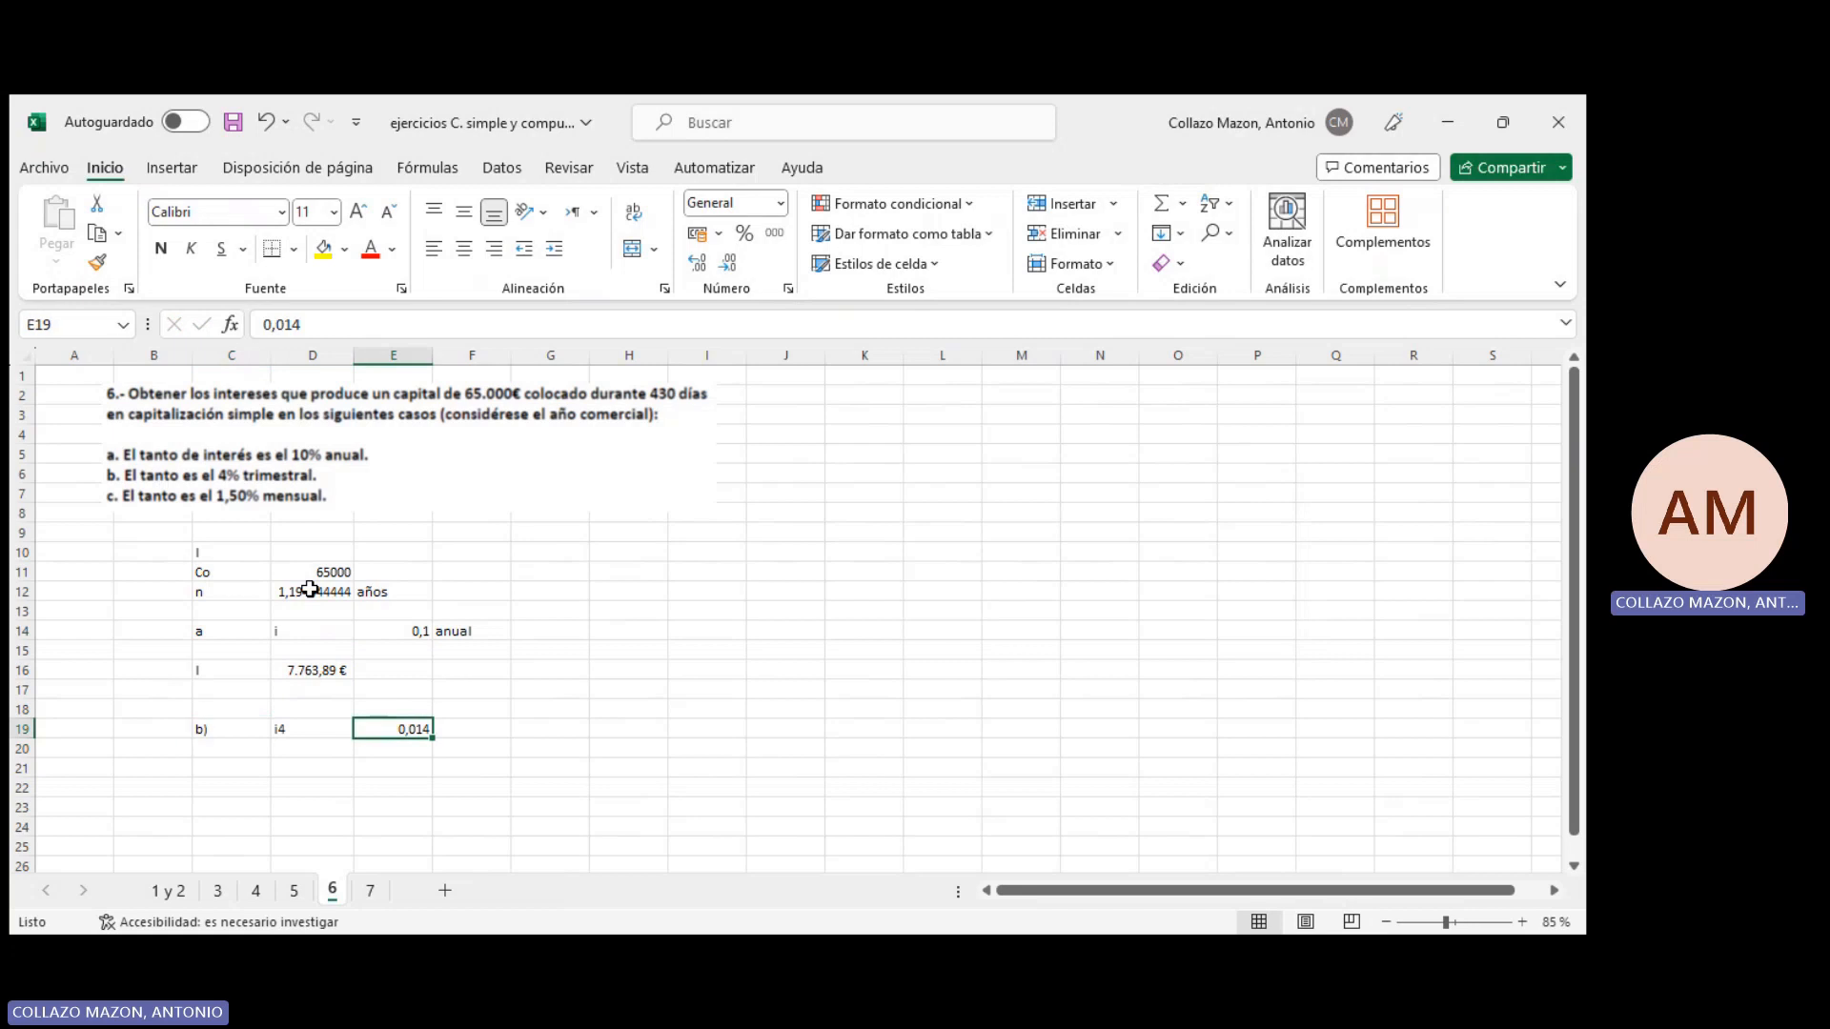
type("0,04")
key("Return")
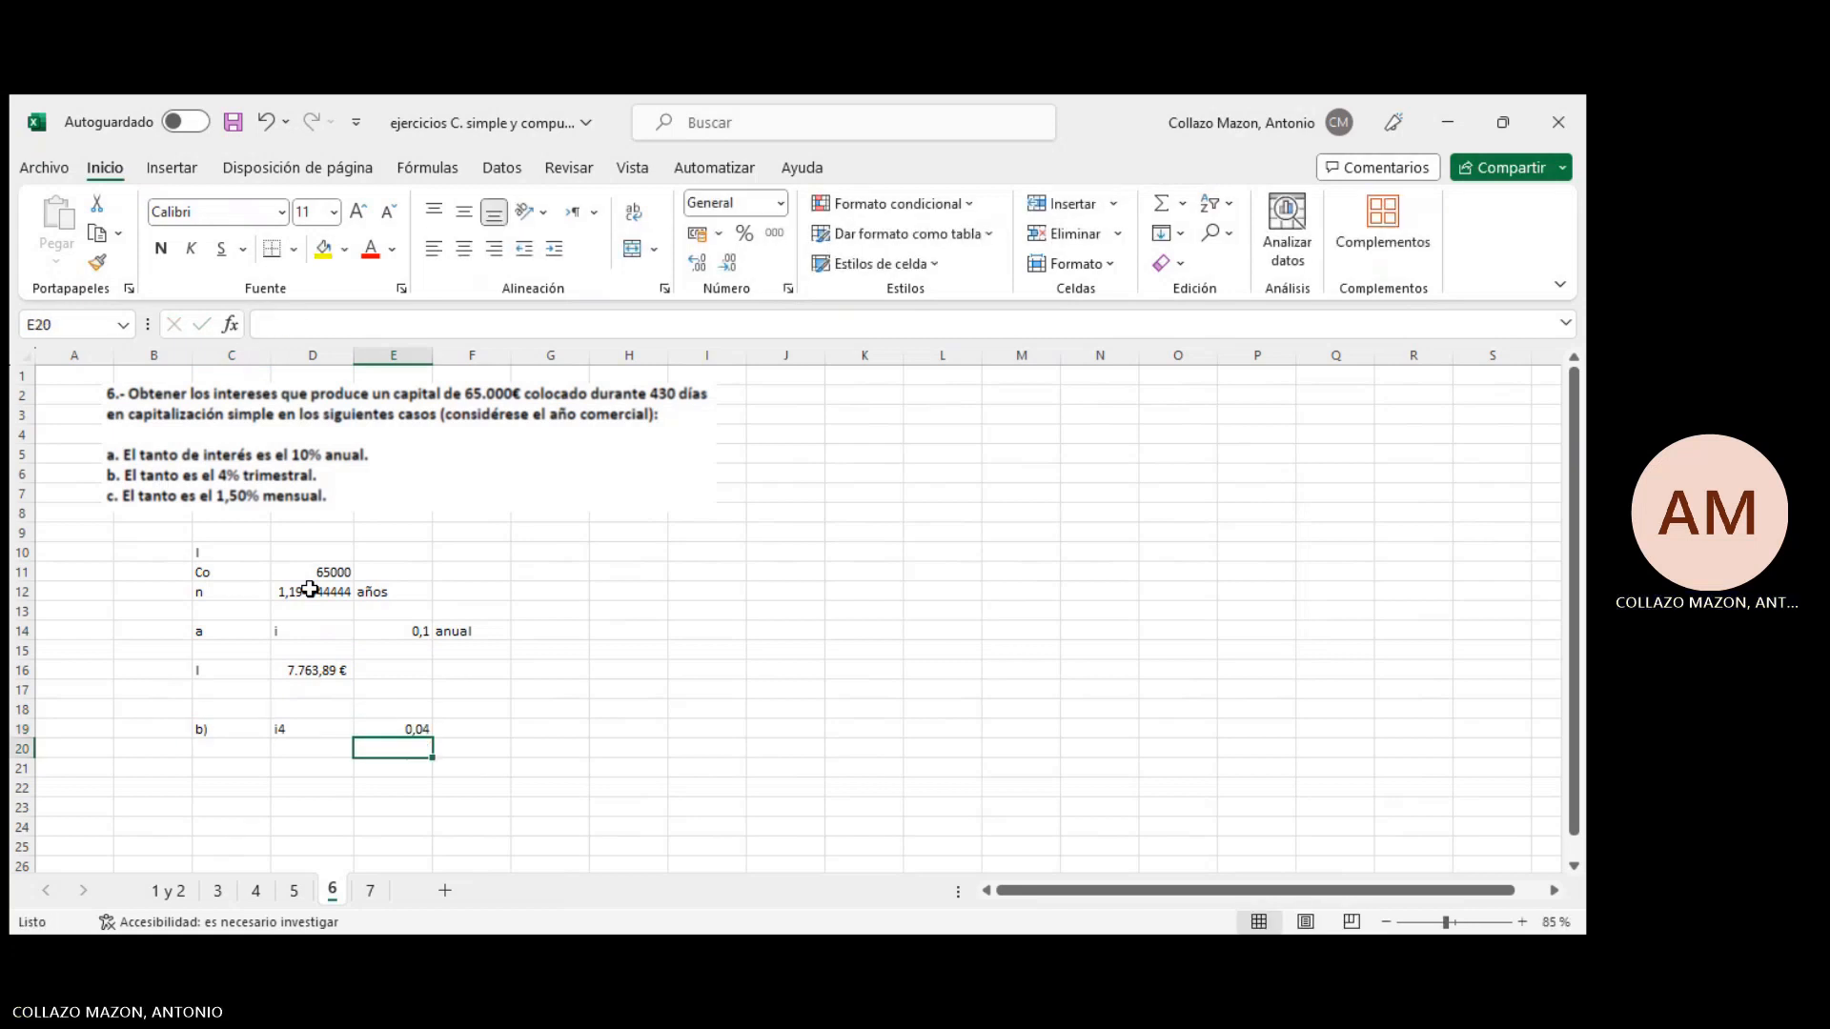
Compare the duration n in D12 with case b's rate label in D19 and case a's rate label in D14
key("Left")
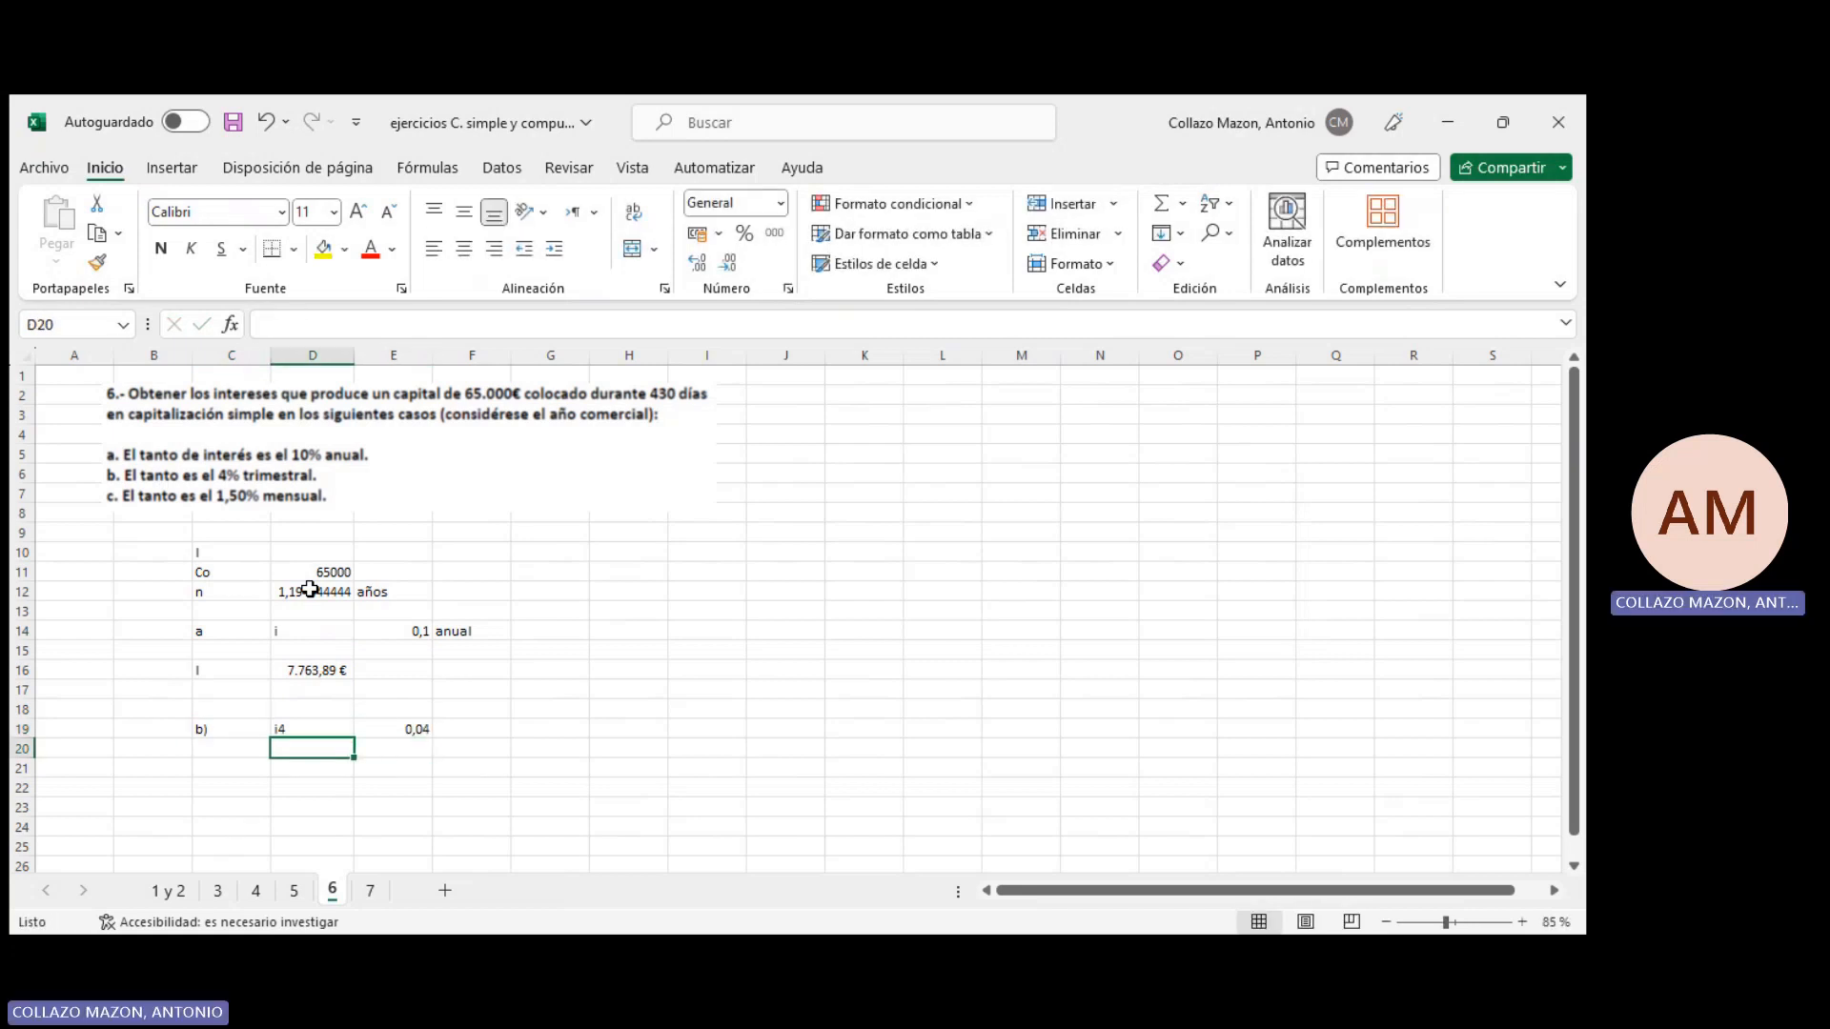
left_click(309, 589)
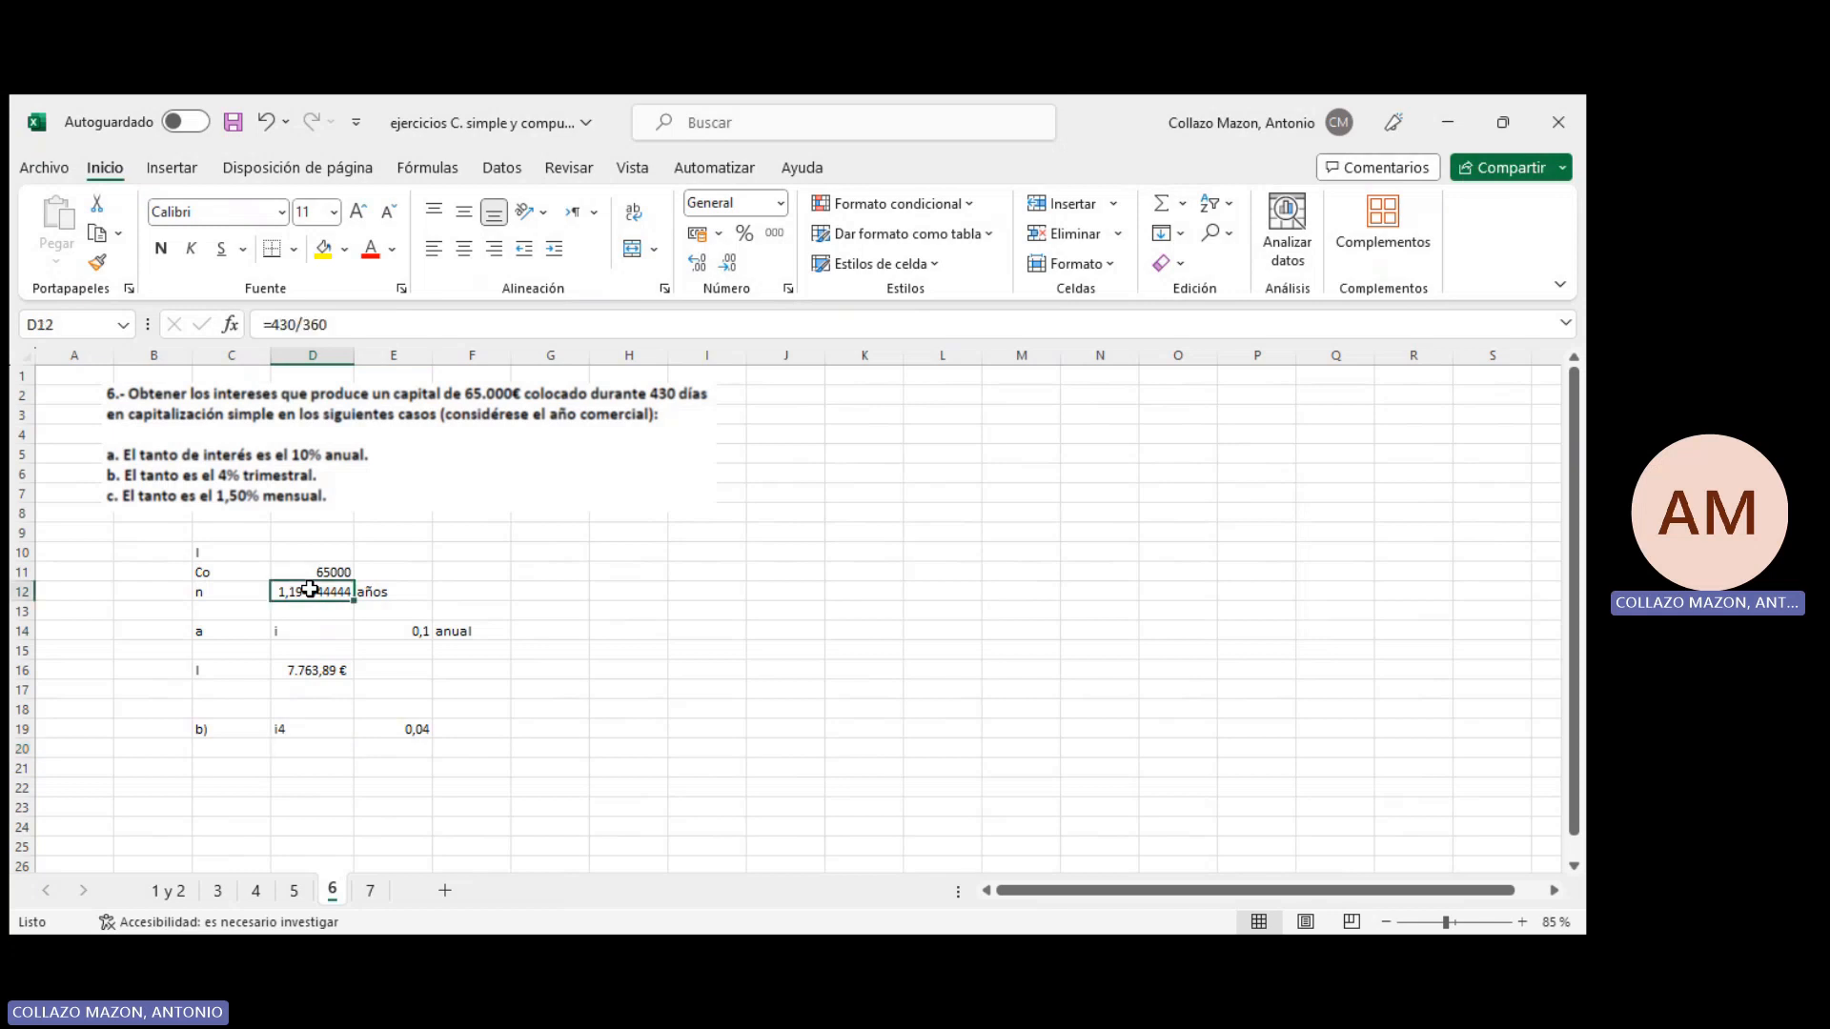
left_click(318, 730)
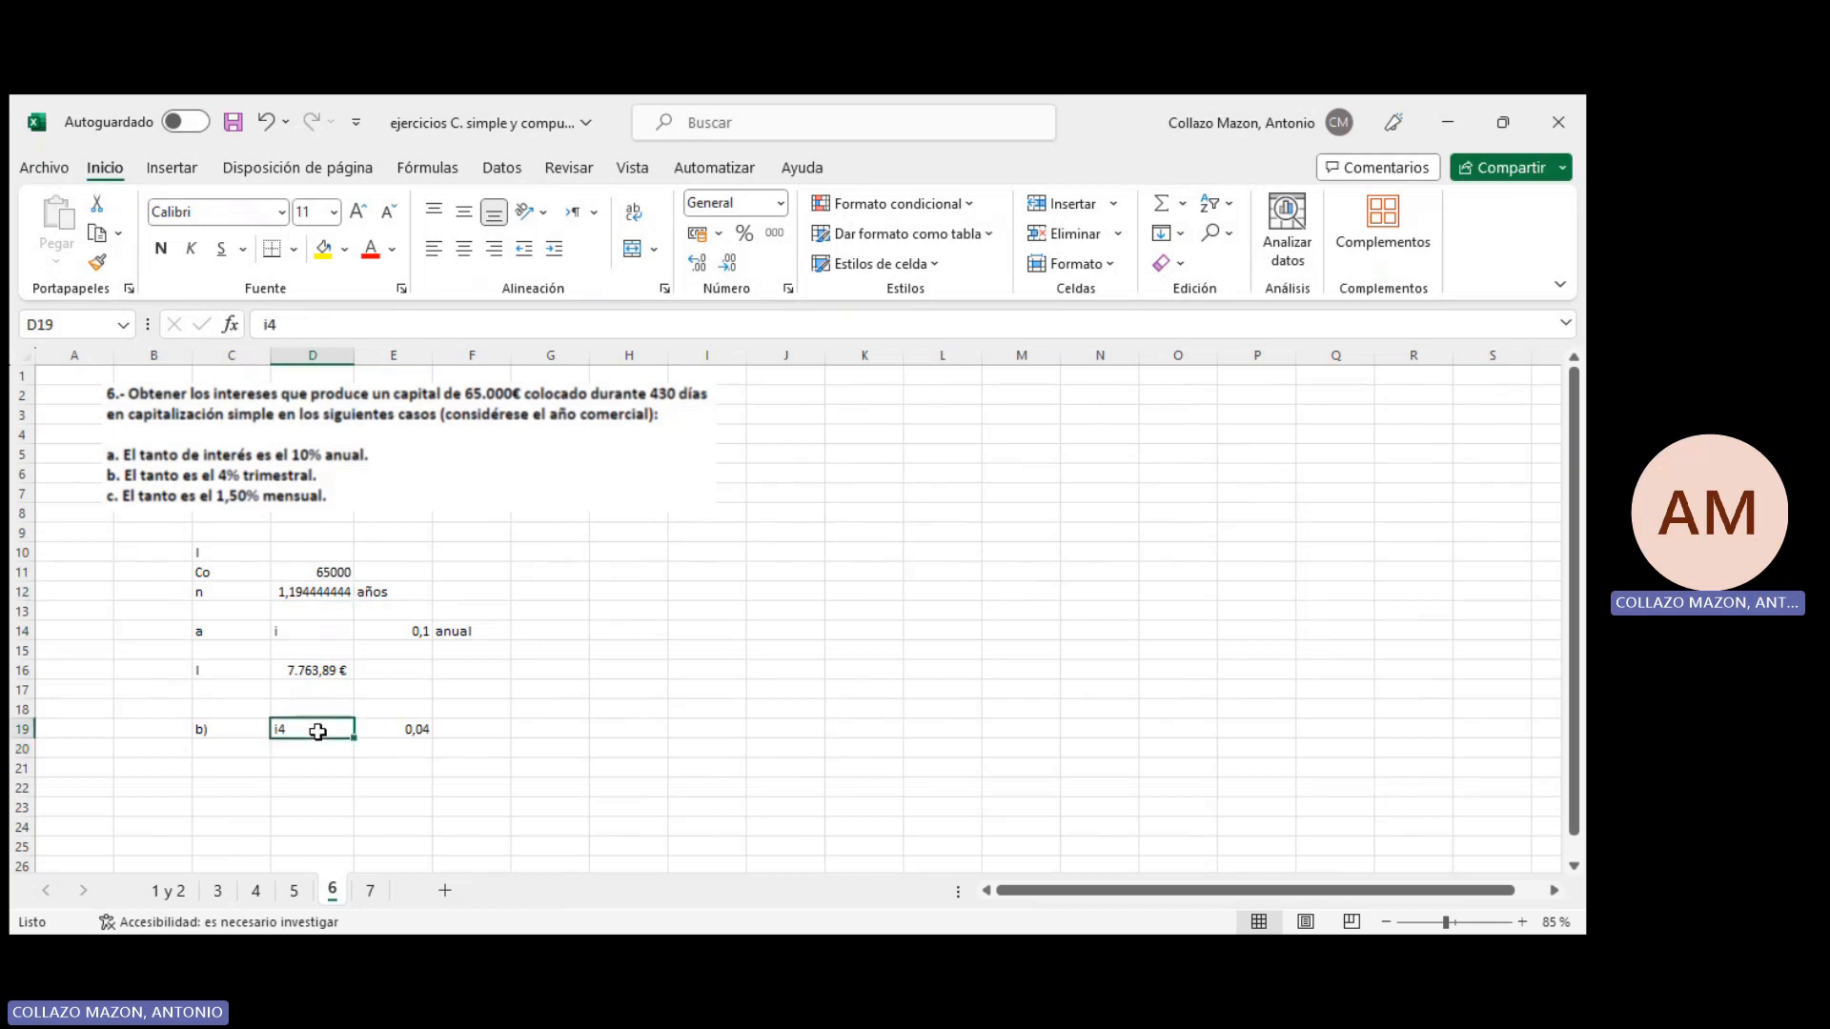
key("Return")
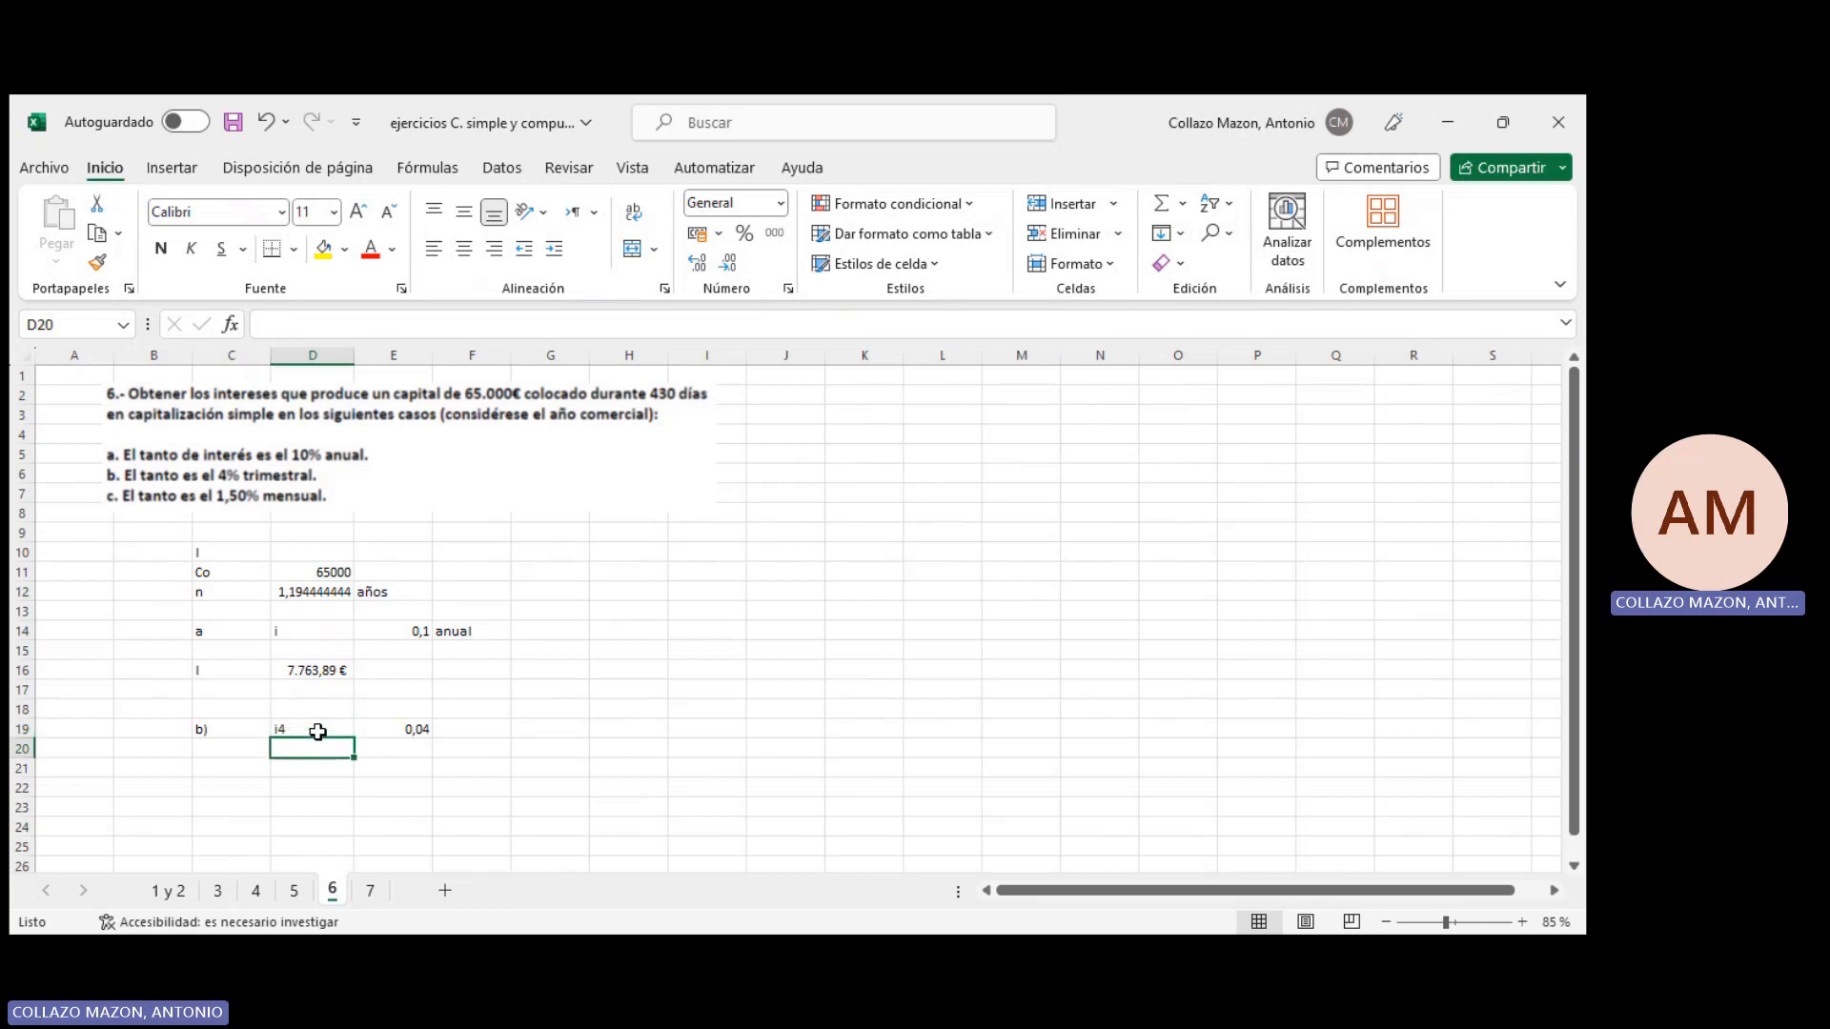
key("Left")
left_click(317, 730)
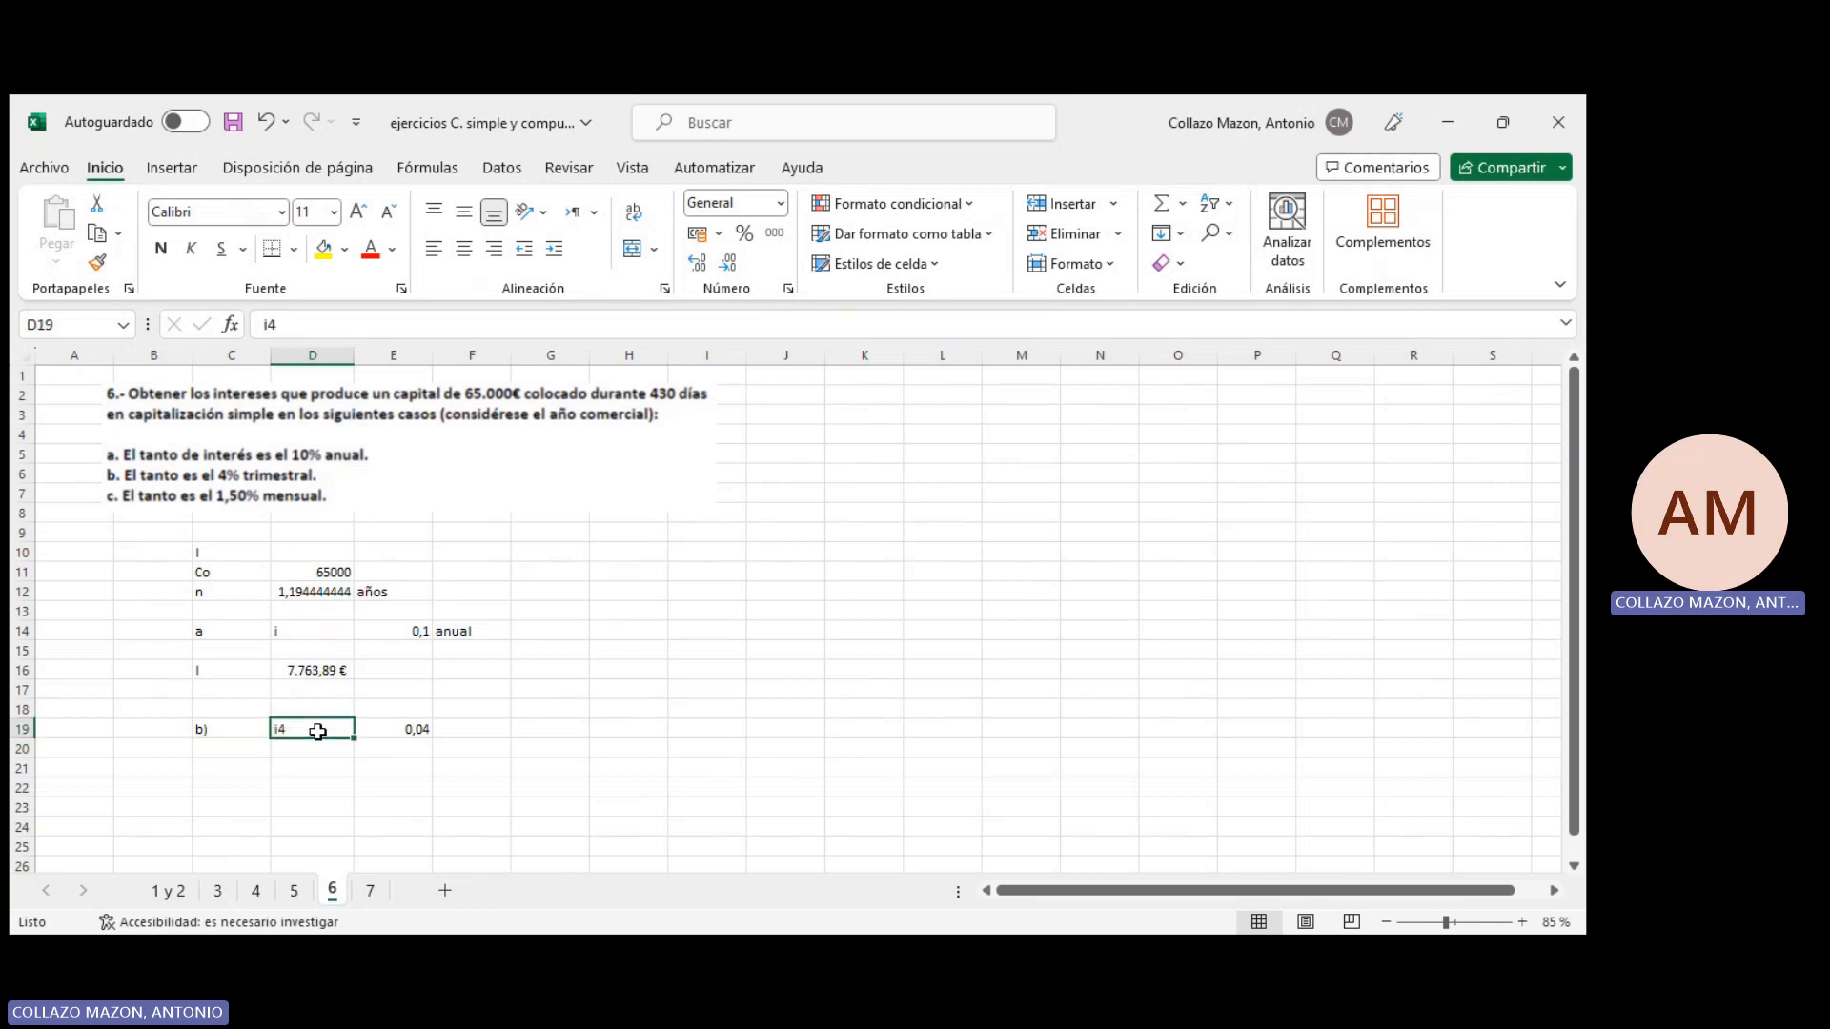
key("Up")
key("Up")
key("Up")
key("Up")
key("Up")
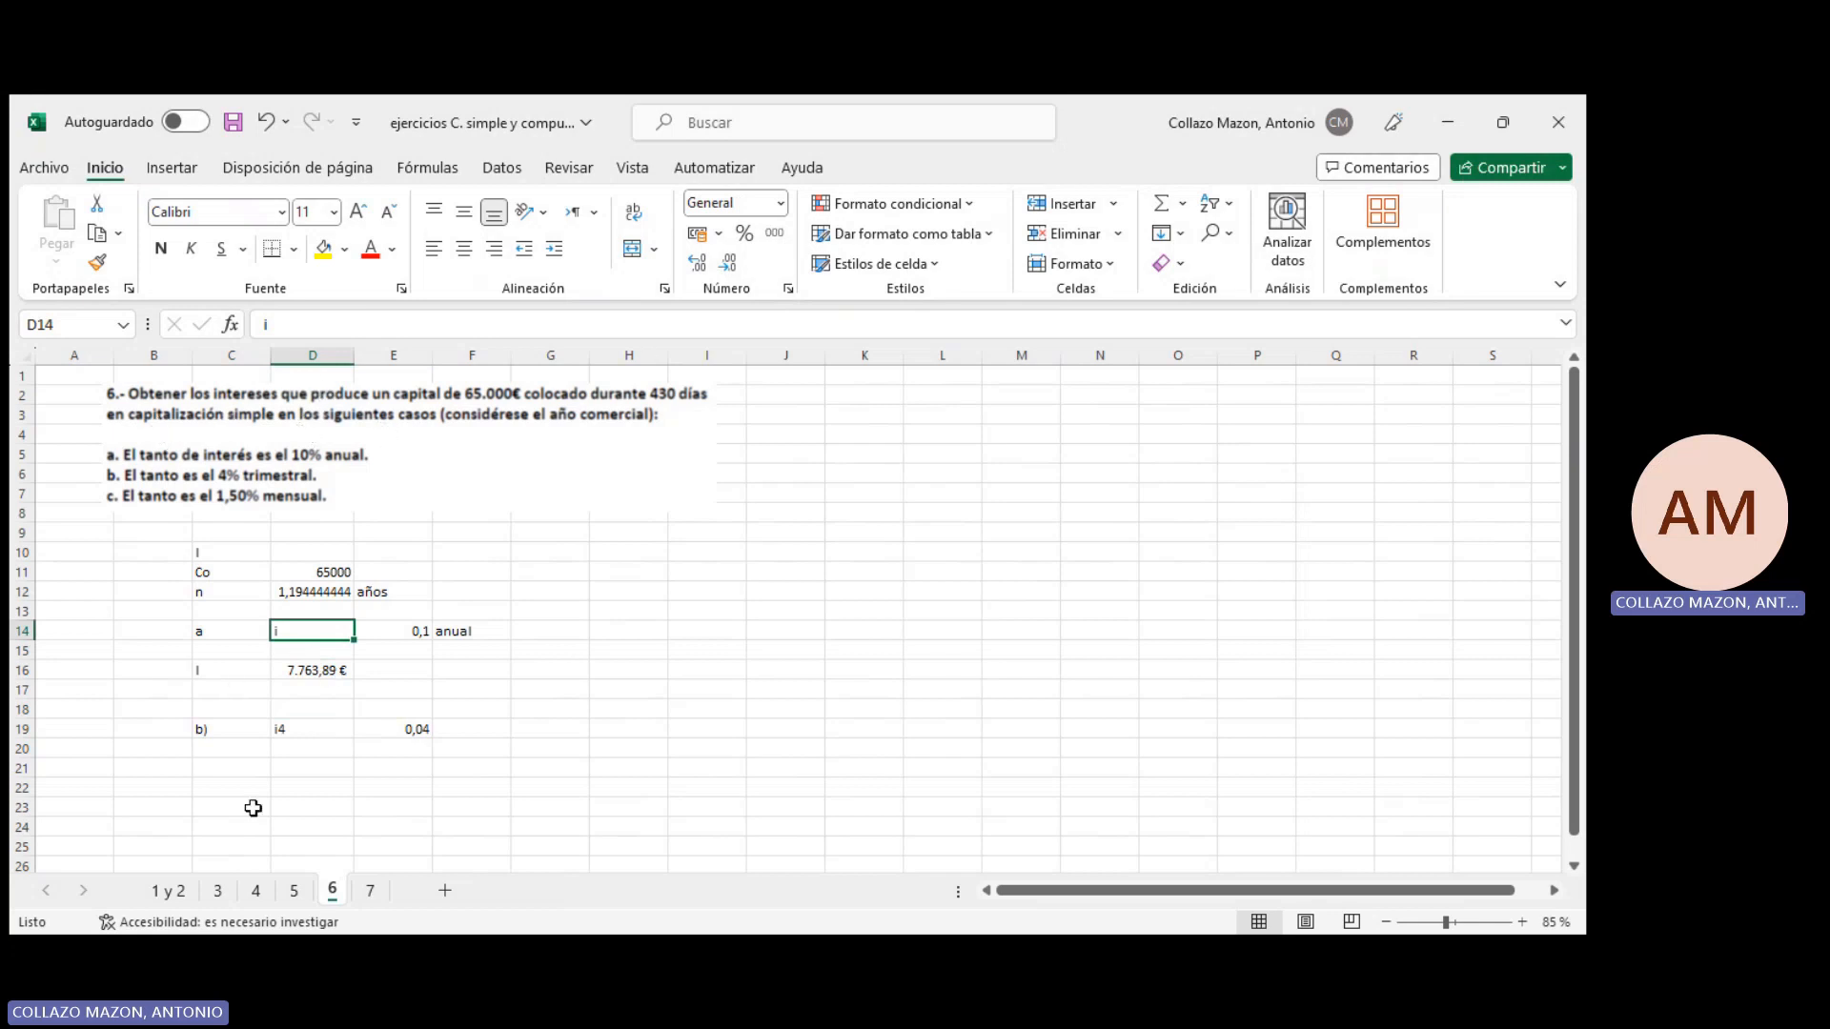
Write the rate conversion formula as text across C21:E21, with i, = and im *m in separate cells
left_click(252, 768)
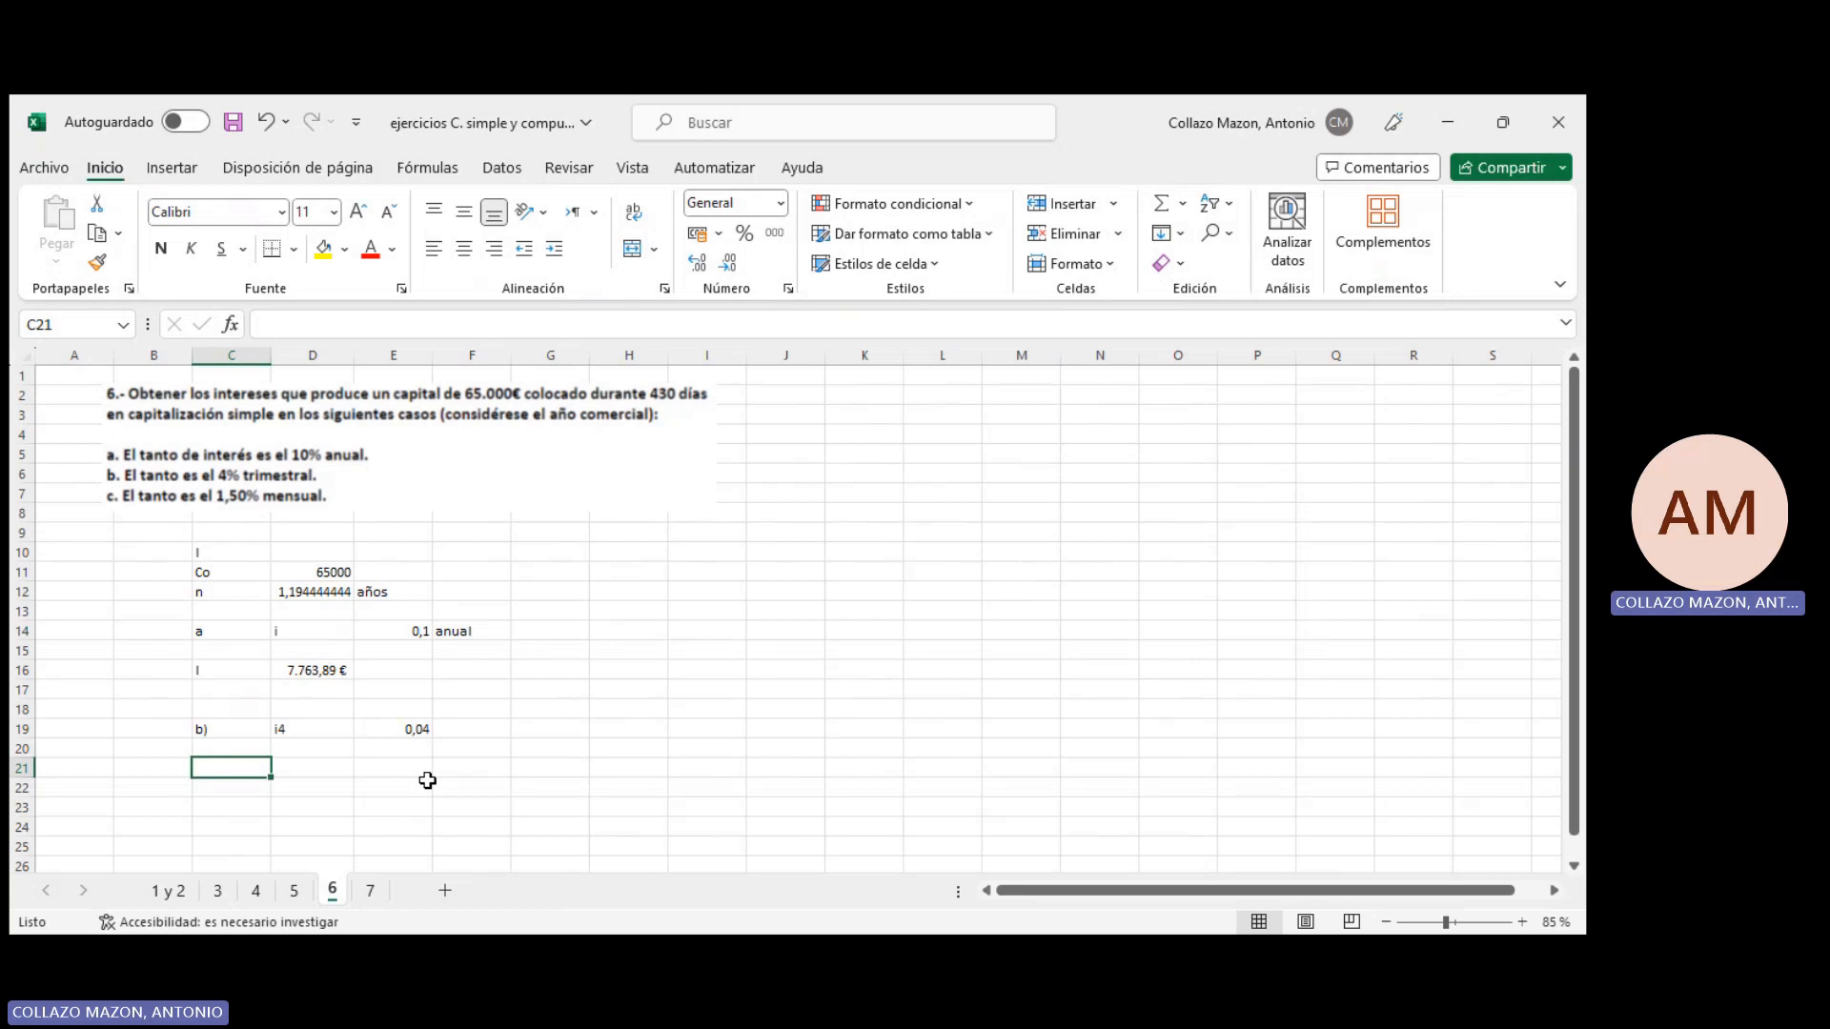
type("i")
key("Tab")
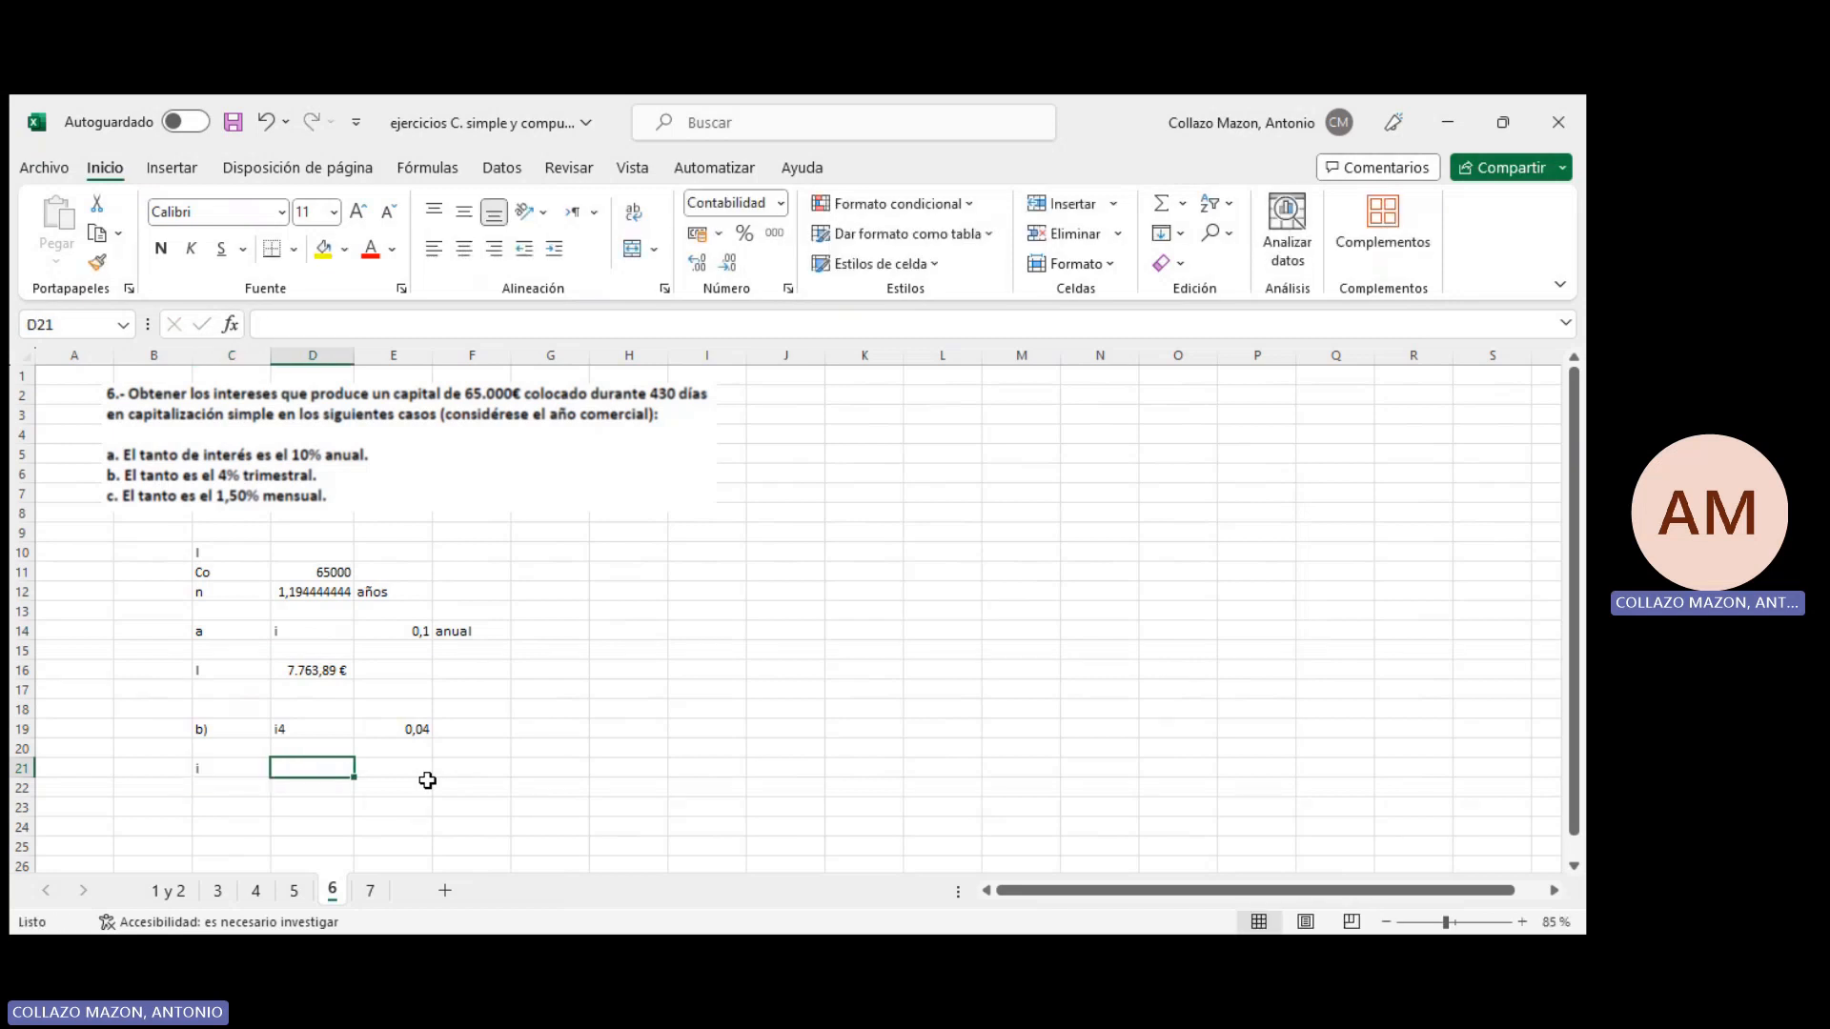
type("=")
key("Tab")
type("im")
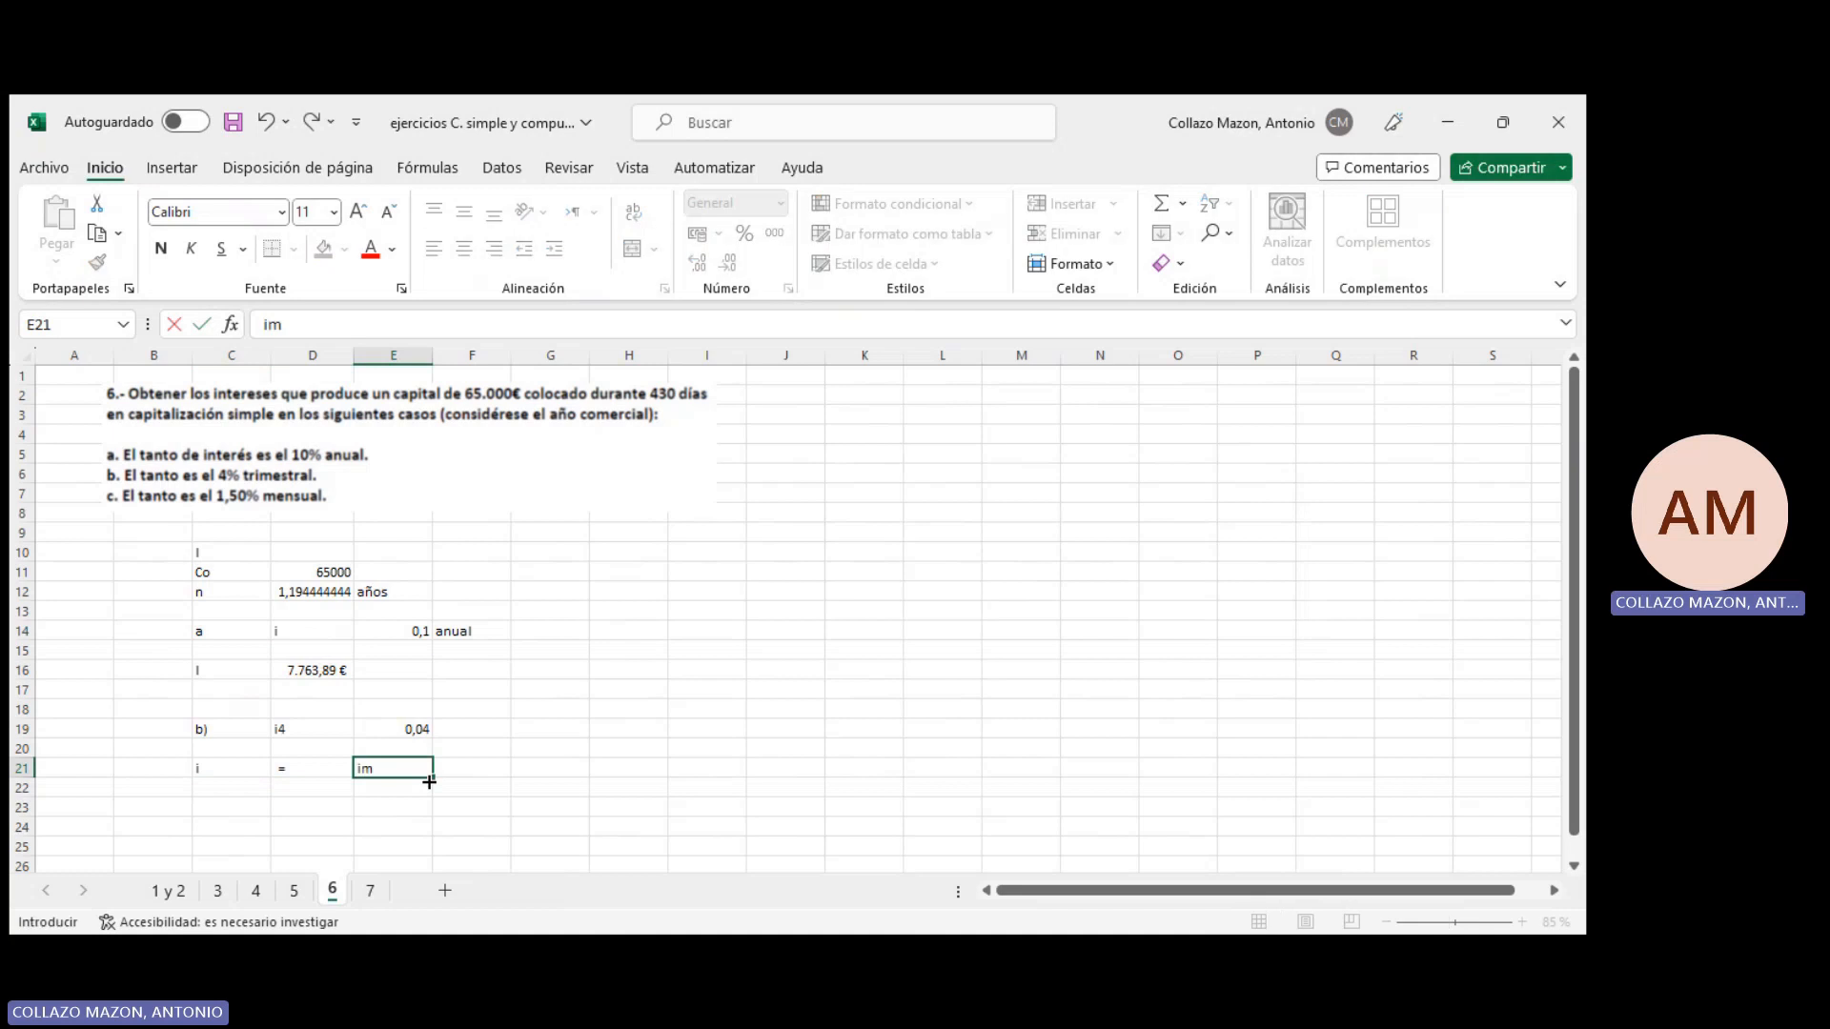
type(" *m")
key("Return")
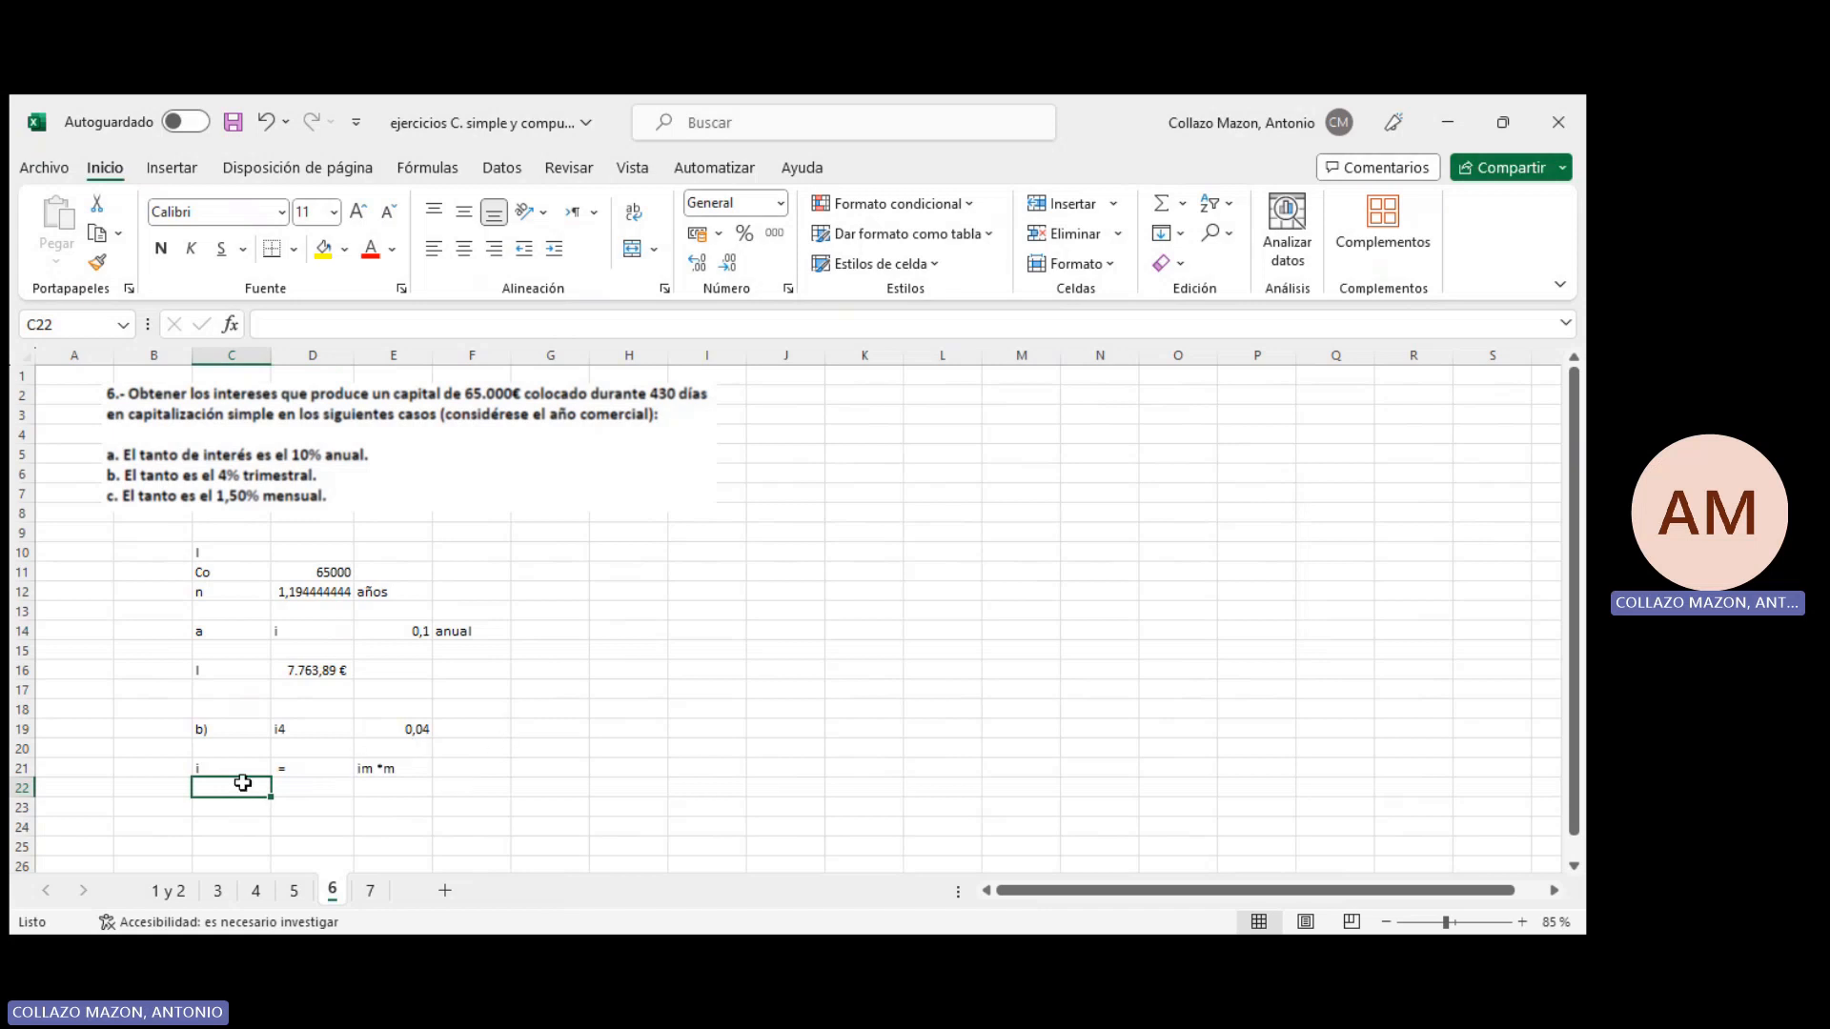
Copy the i and = labels from C21:D21 down to C22:D22
key("Up")
key("ctrl+c")
key("Down")
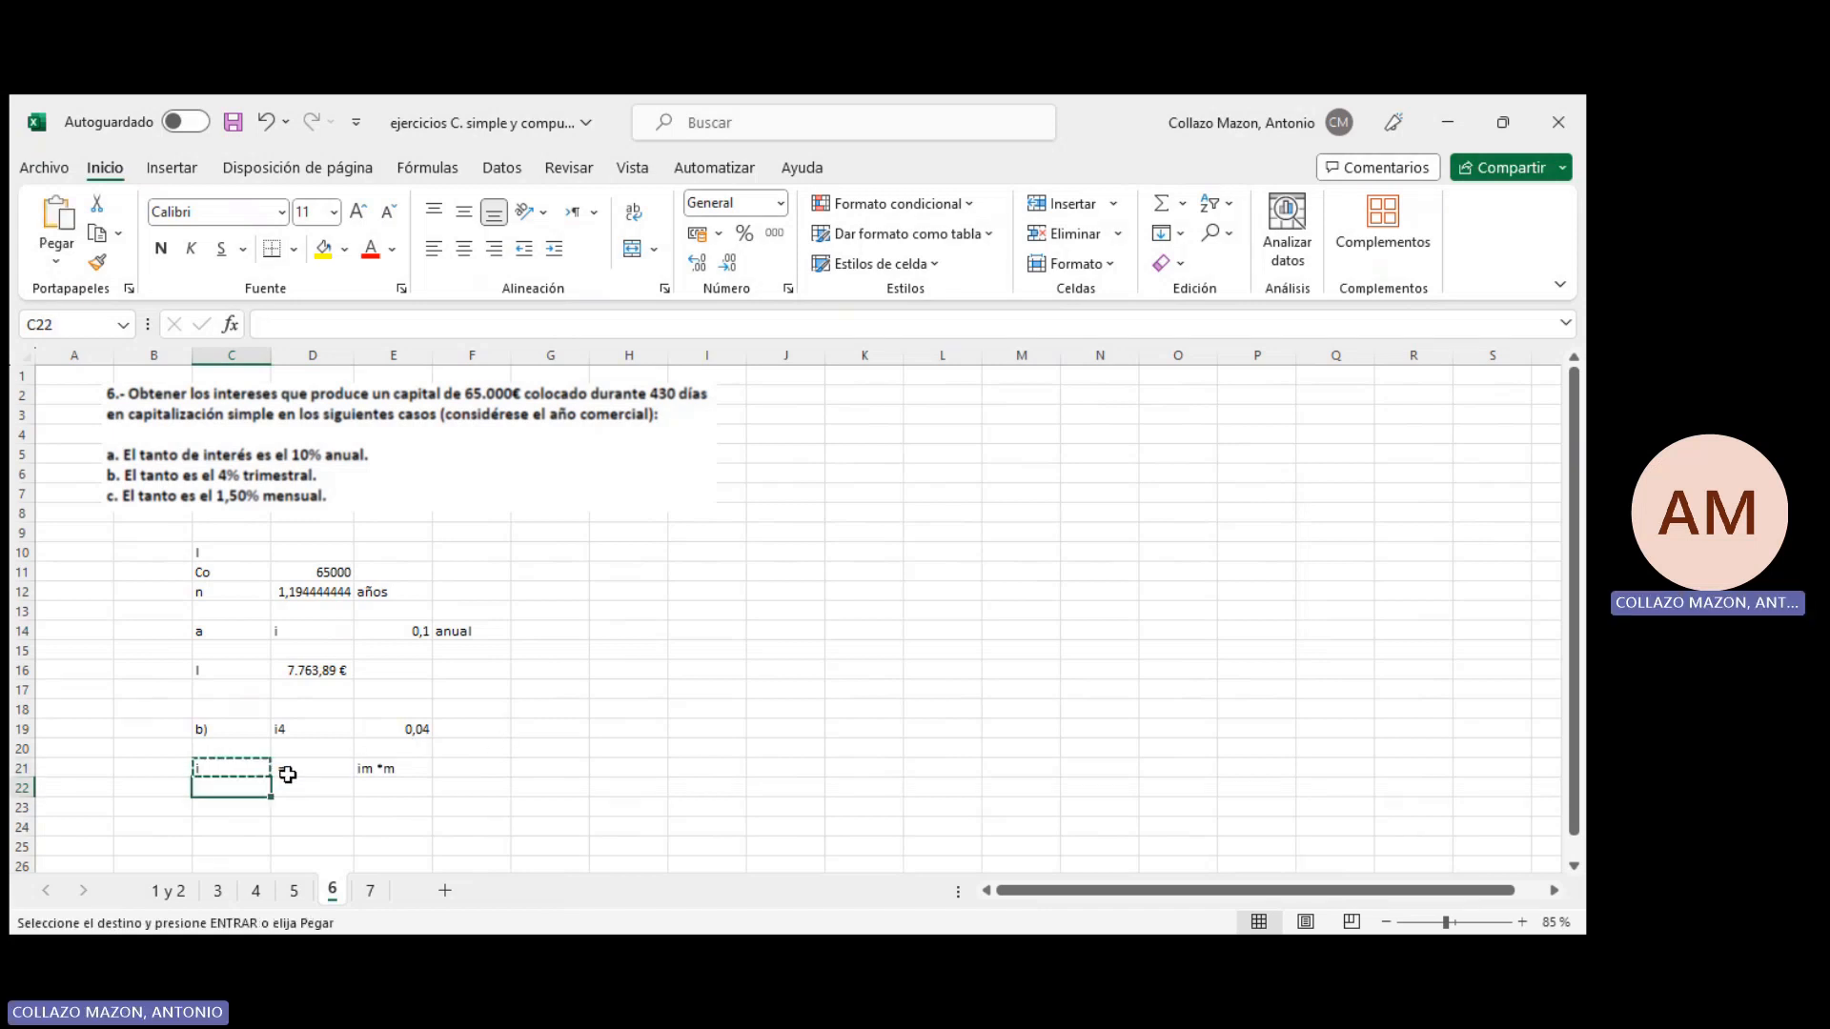
key("ctrl+v")
key("Right")
key("Up")
key("ctrl+c")
key("Down")
key("ctrl+v")
Calculate case b's annual rate in E22 as the quarterly rate times 4, using +E19*4
key("Right")
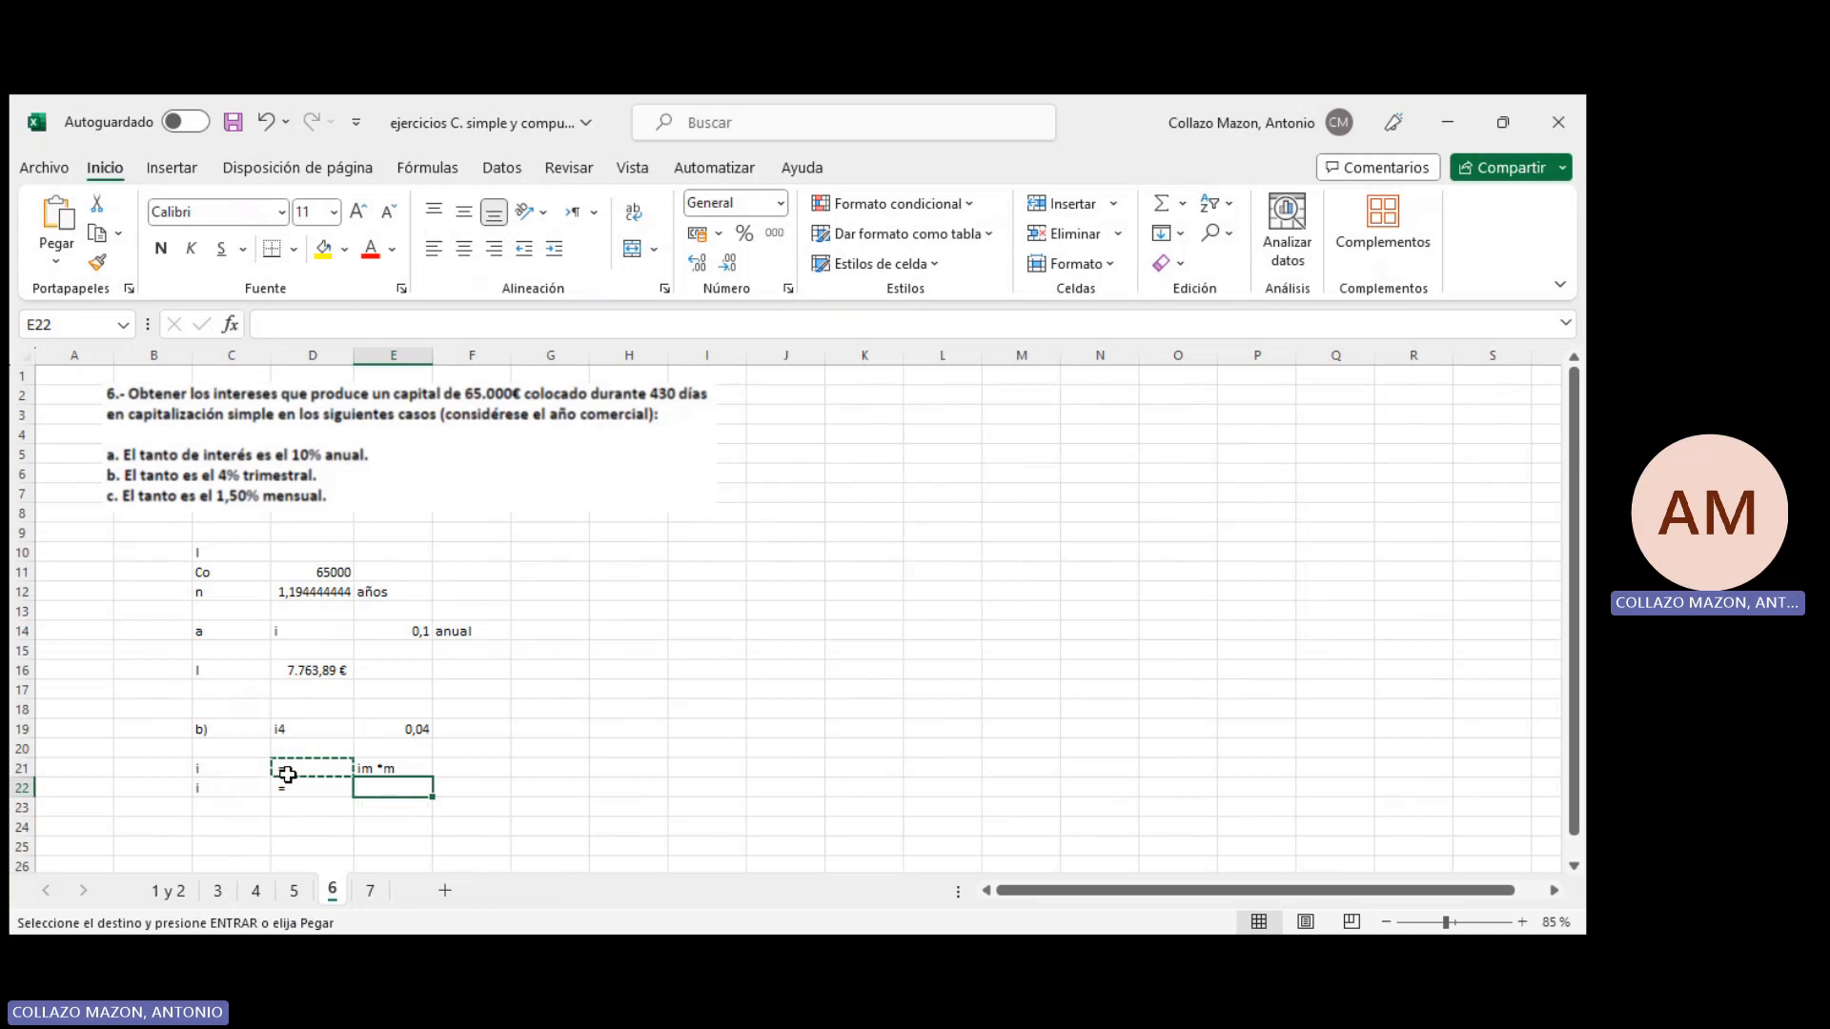
type("+")
key("Up")
key("Up")
key("Up")
type("*4")
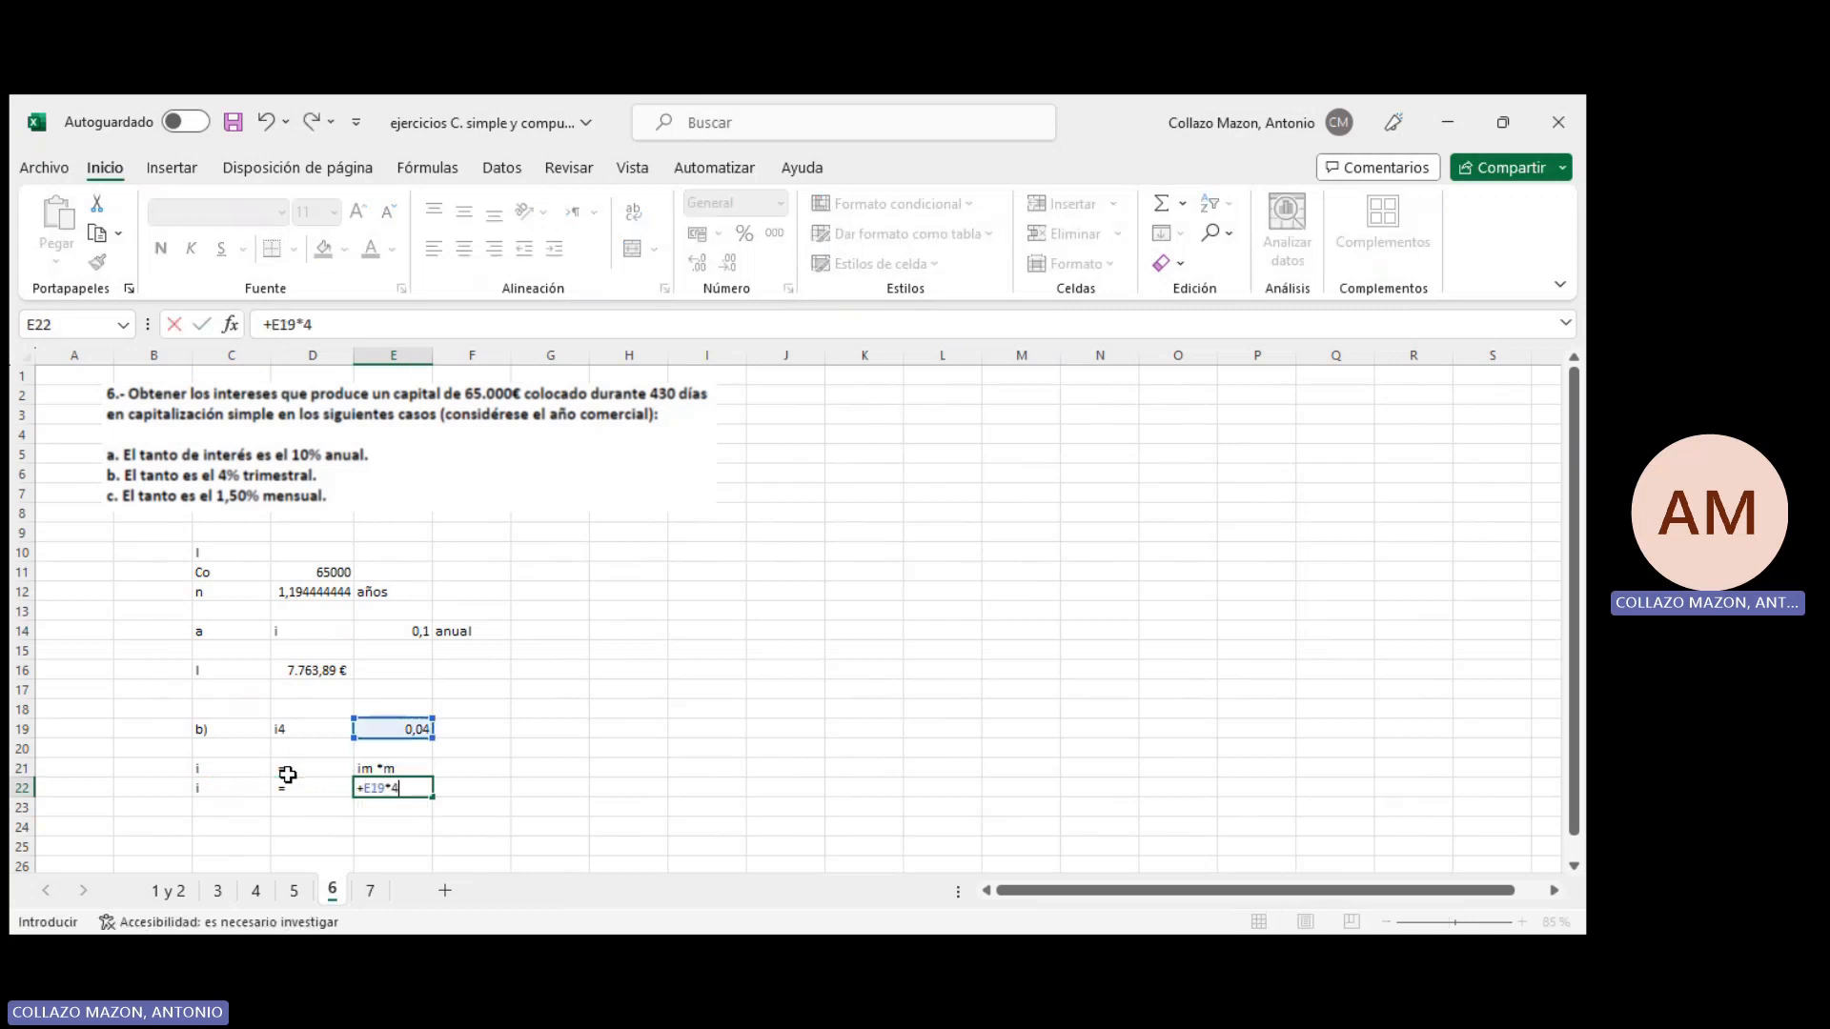
key("Return")
key("Up")
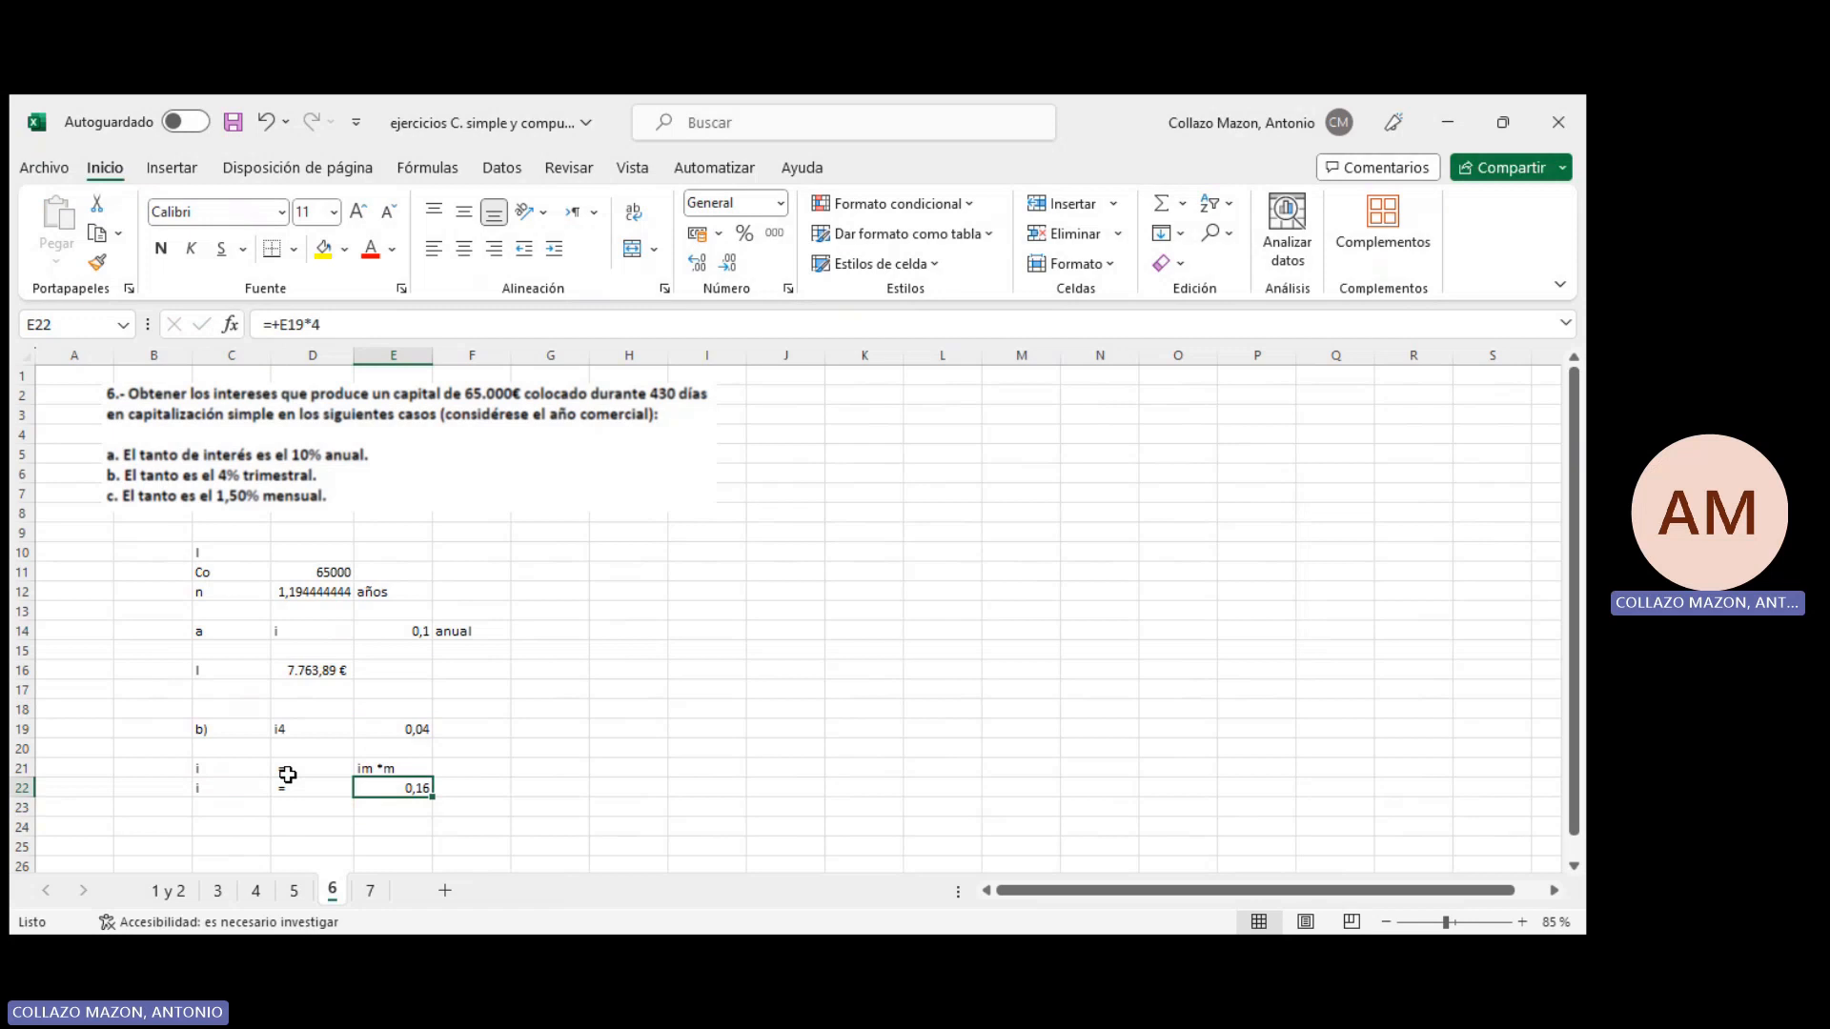
Make the capital and duration references absolute in case a's interest formula in D16, giving =$D$11*E14*$D$12
left_click(252, 669)
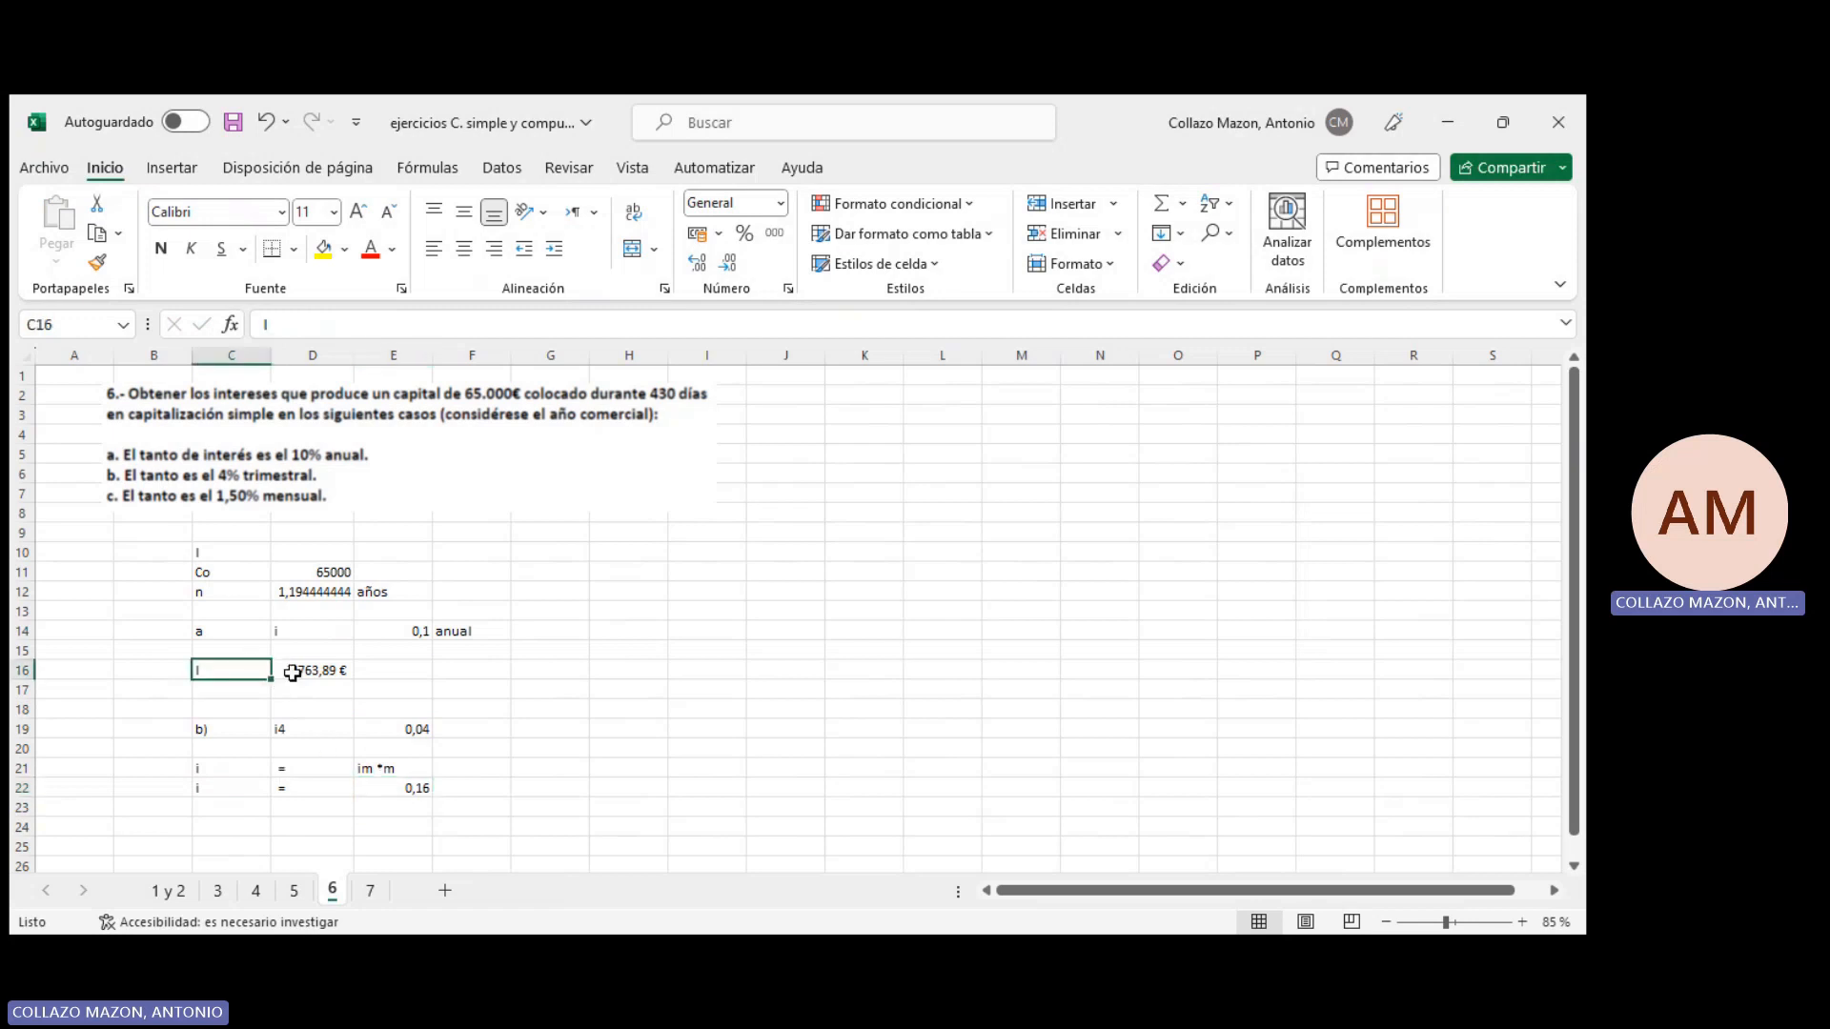
double_click(292, 672)
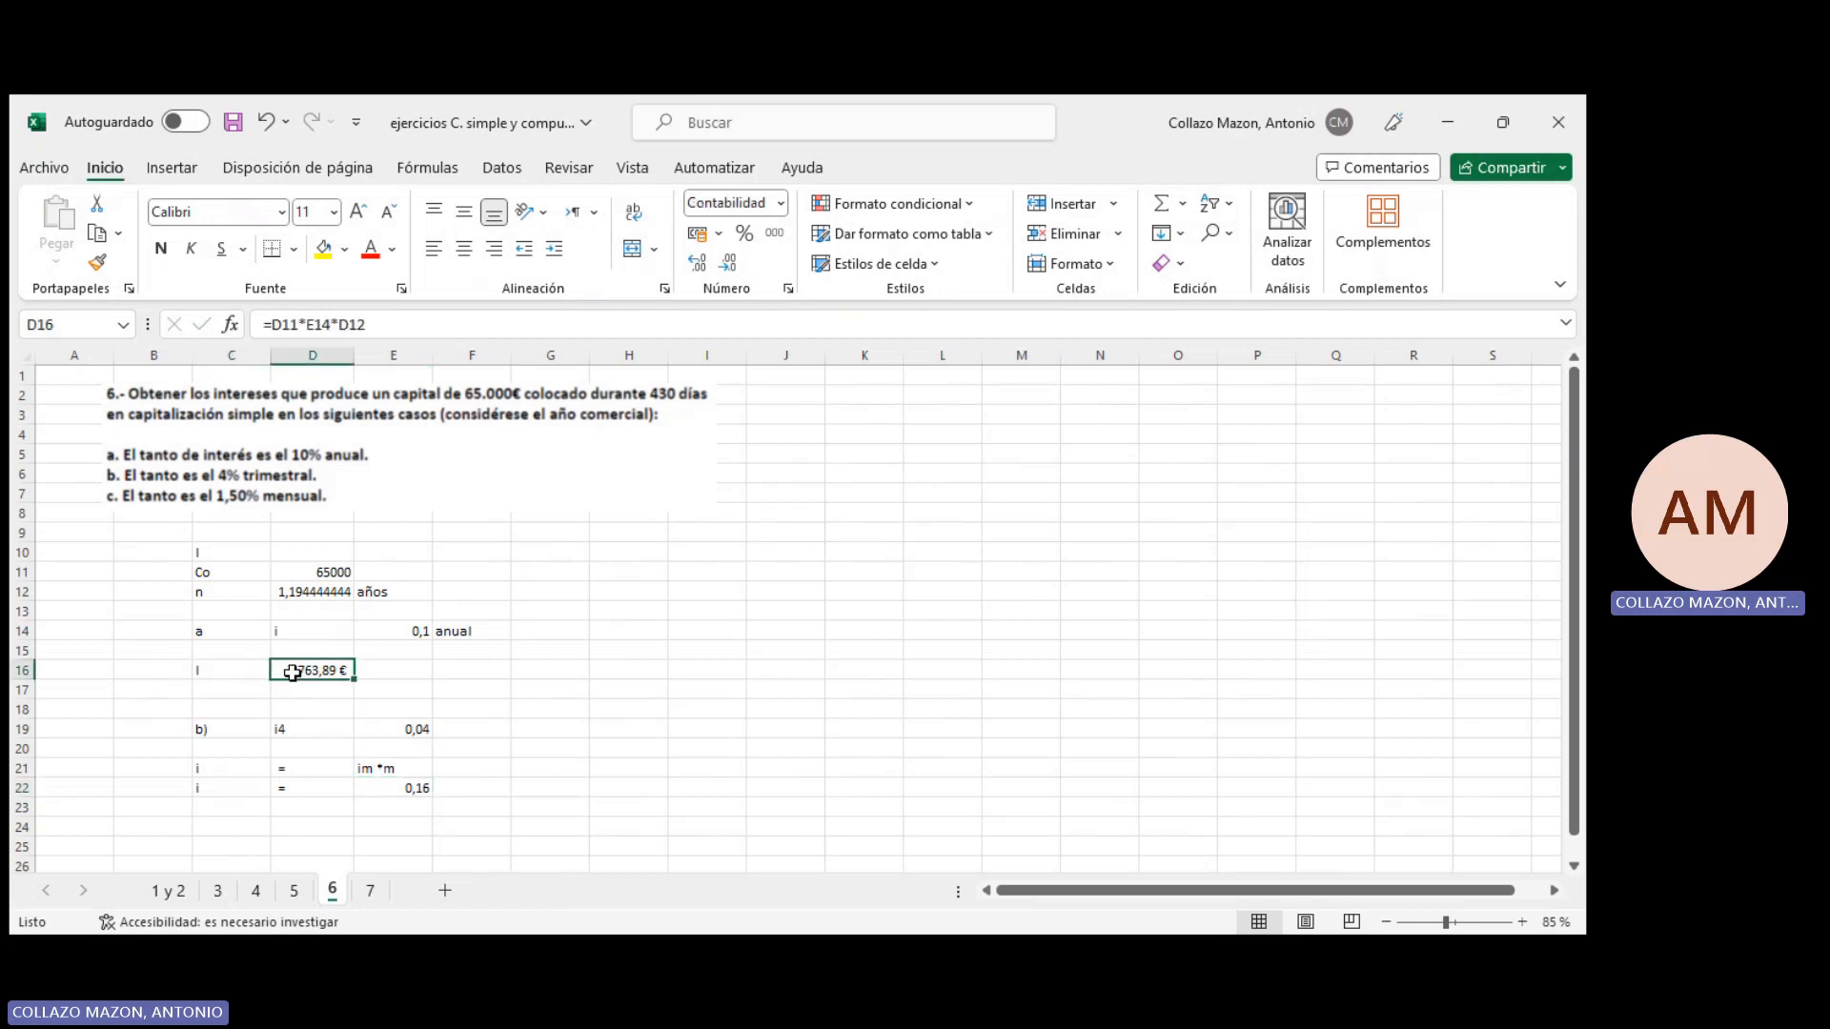
left_click(283, 324)
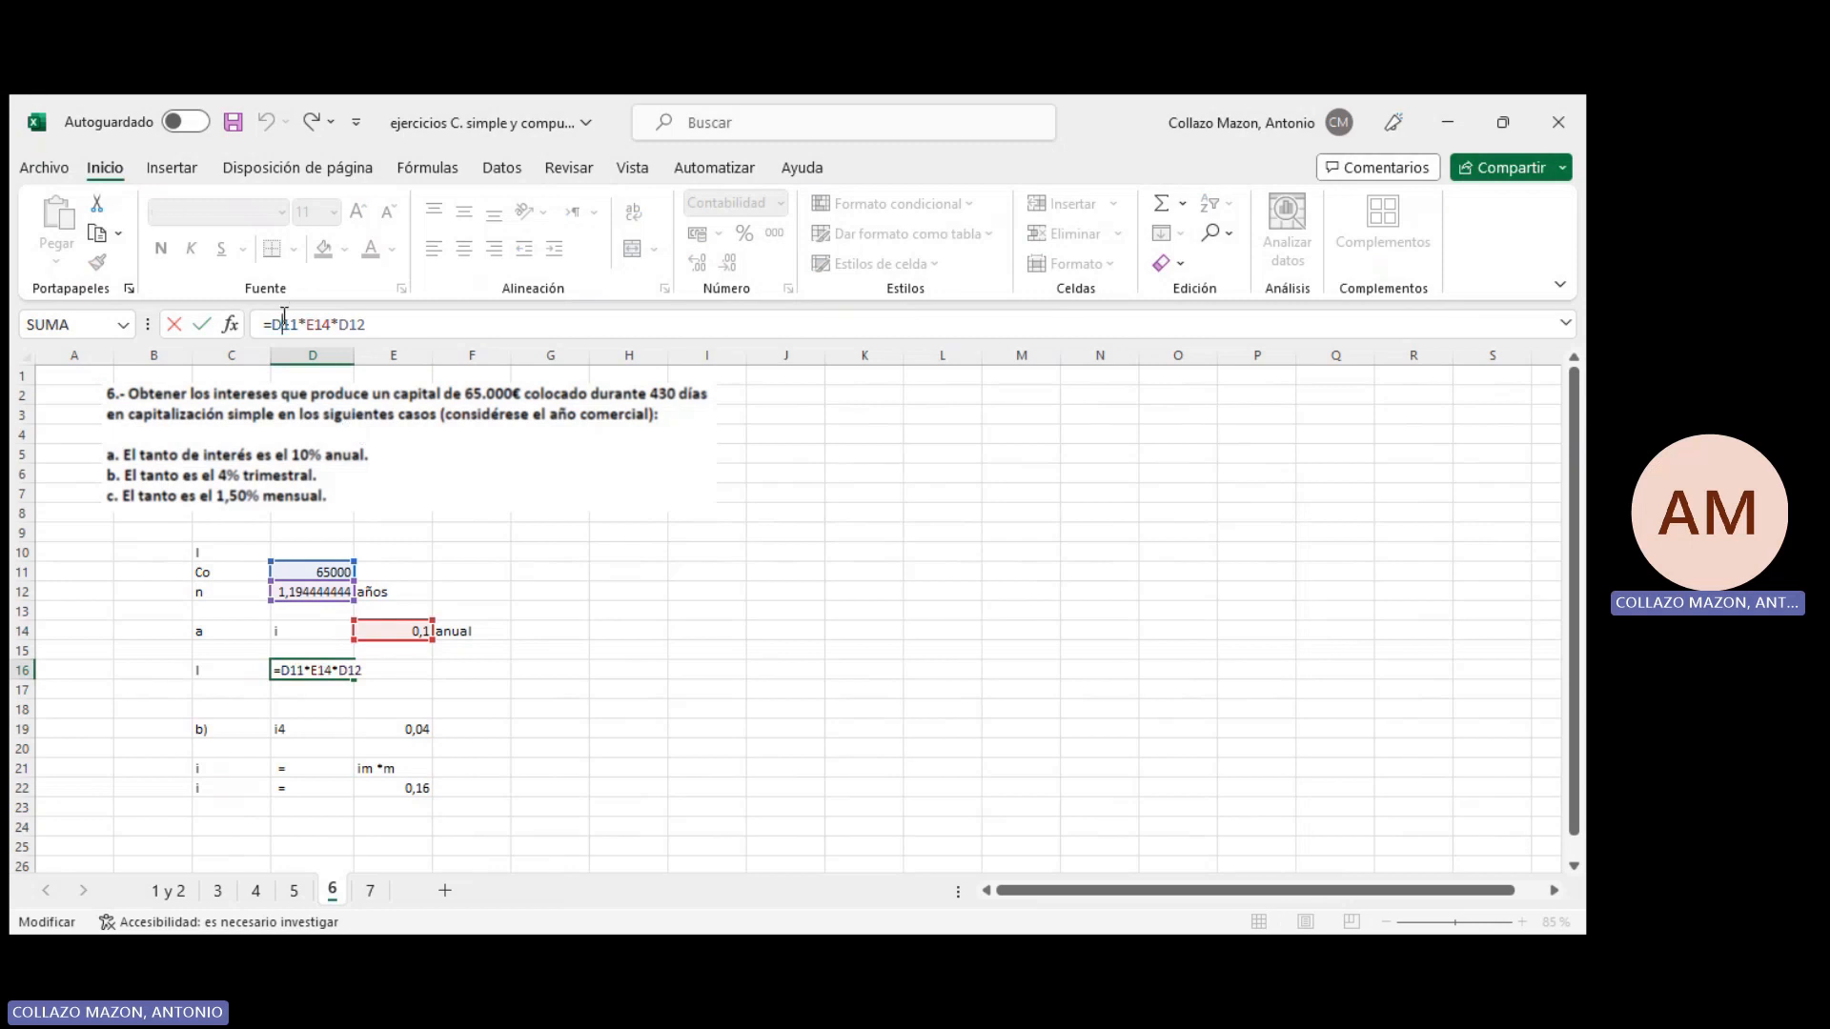
key("F4")
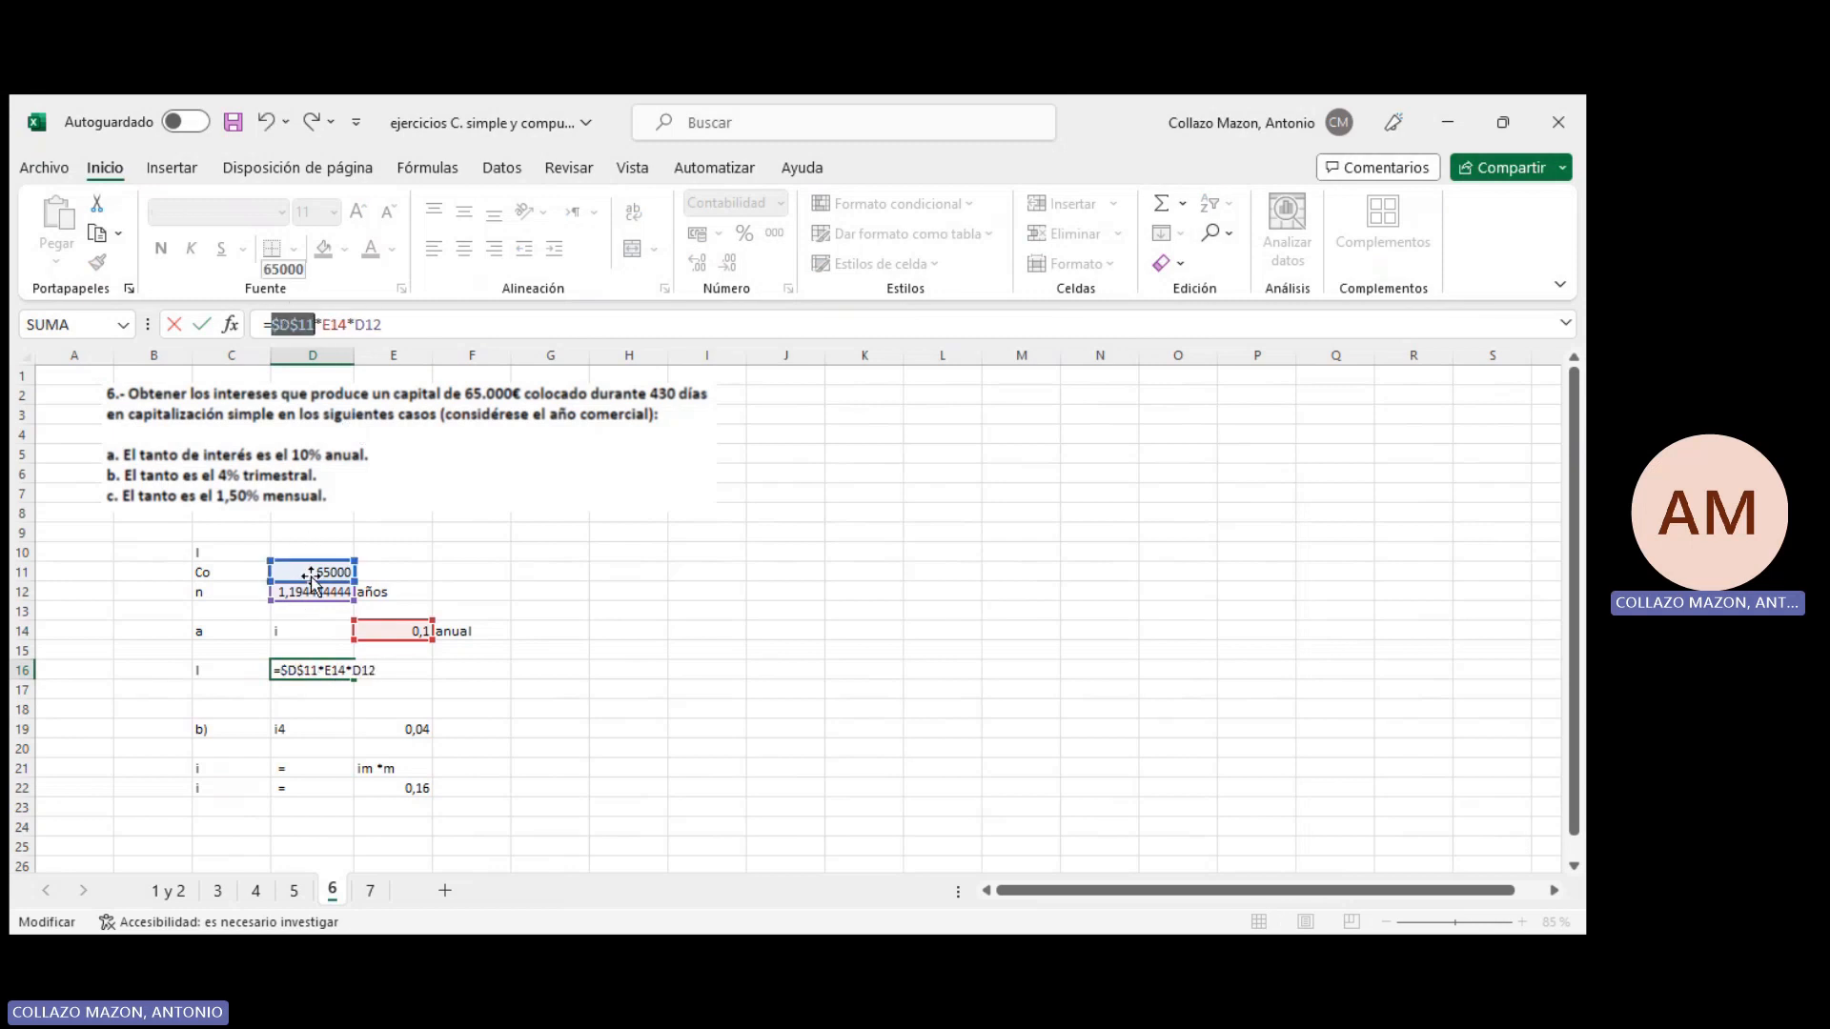
left_click(365, 325)
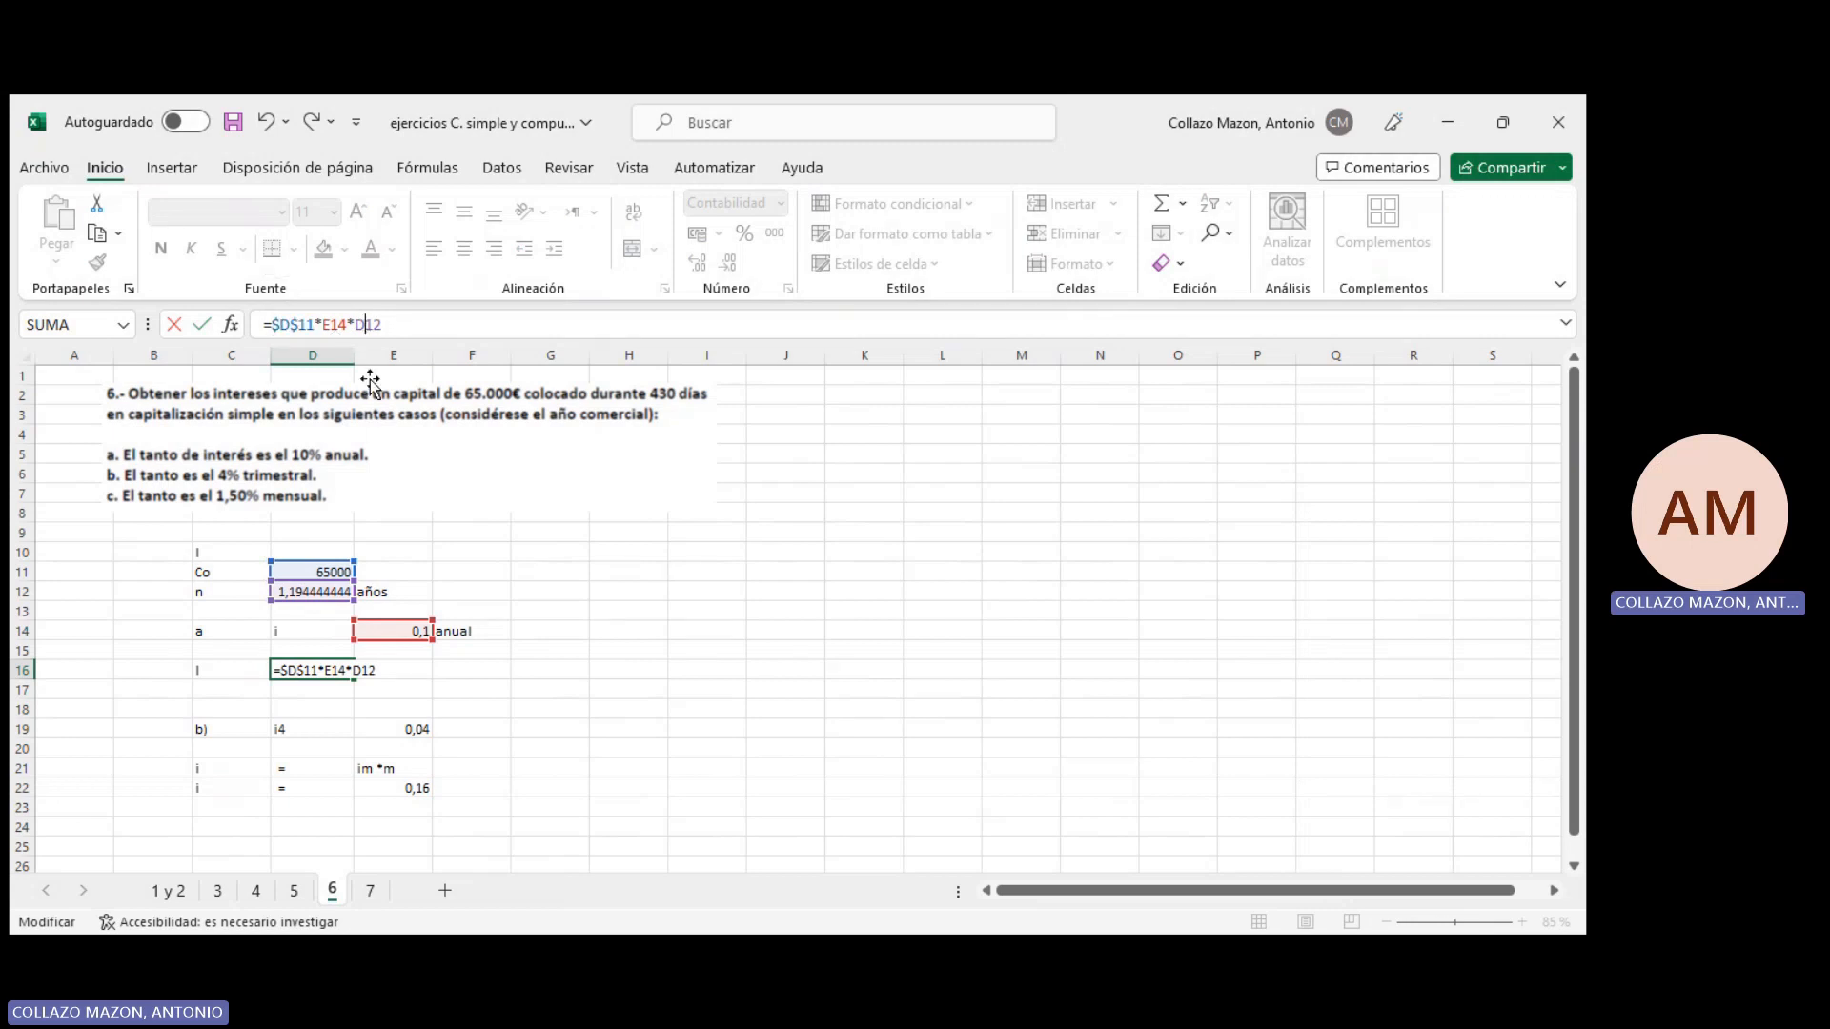
key("F4")
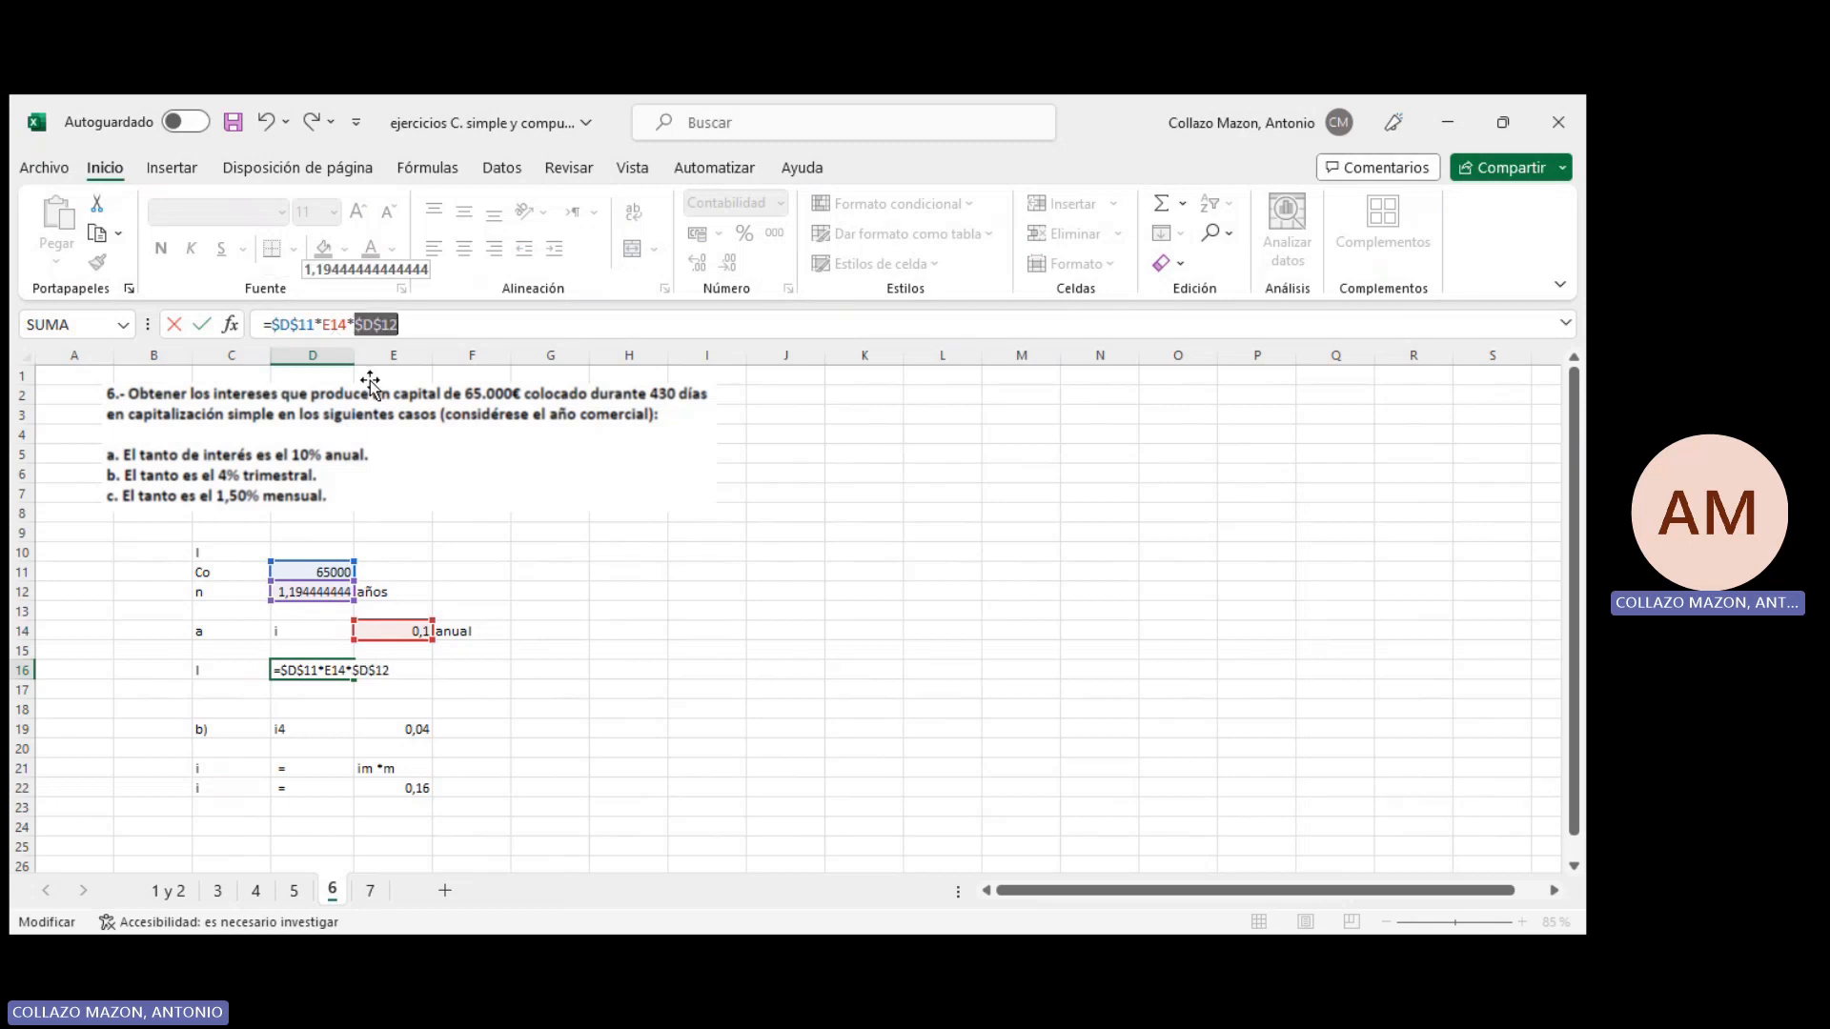
key("Return")
Copy case a's interest formula from D16 to D24 for case b and check its references
left_click(334, 672)
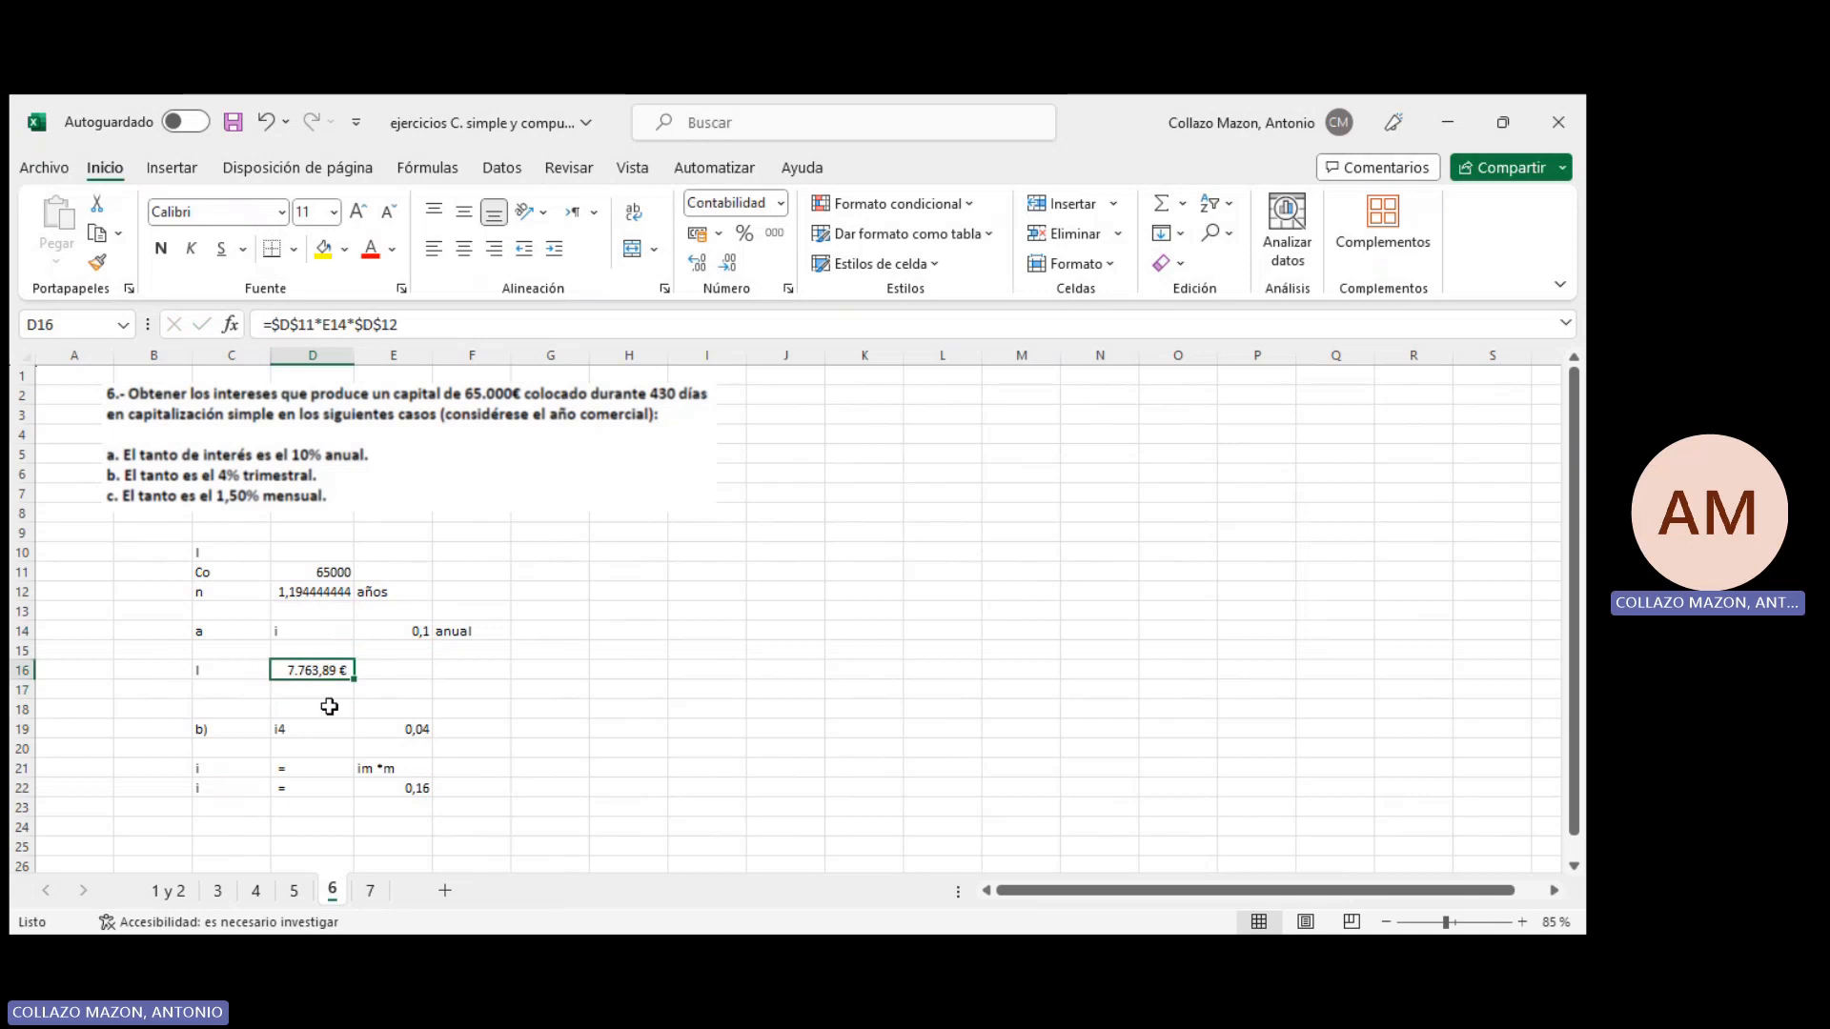
key("ctrl+c")
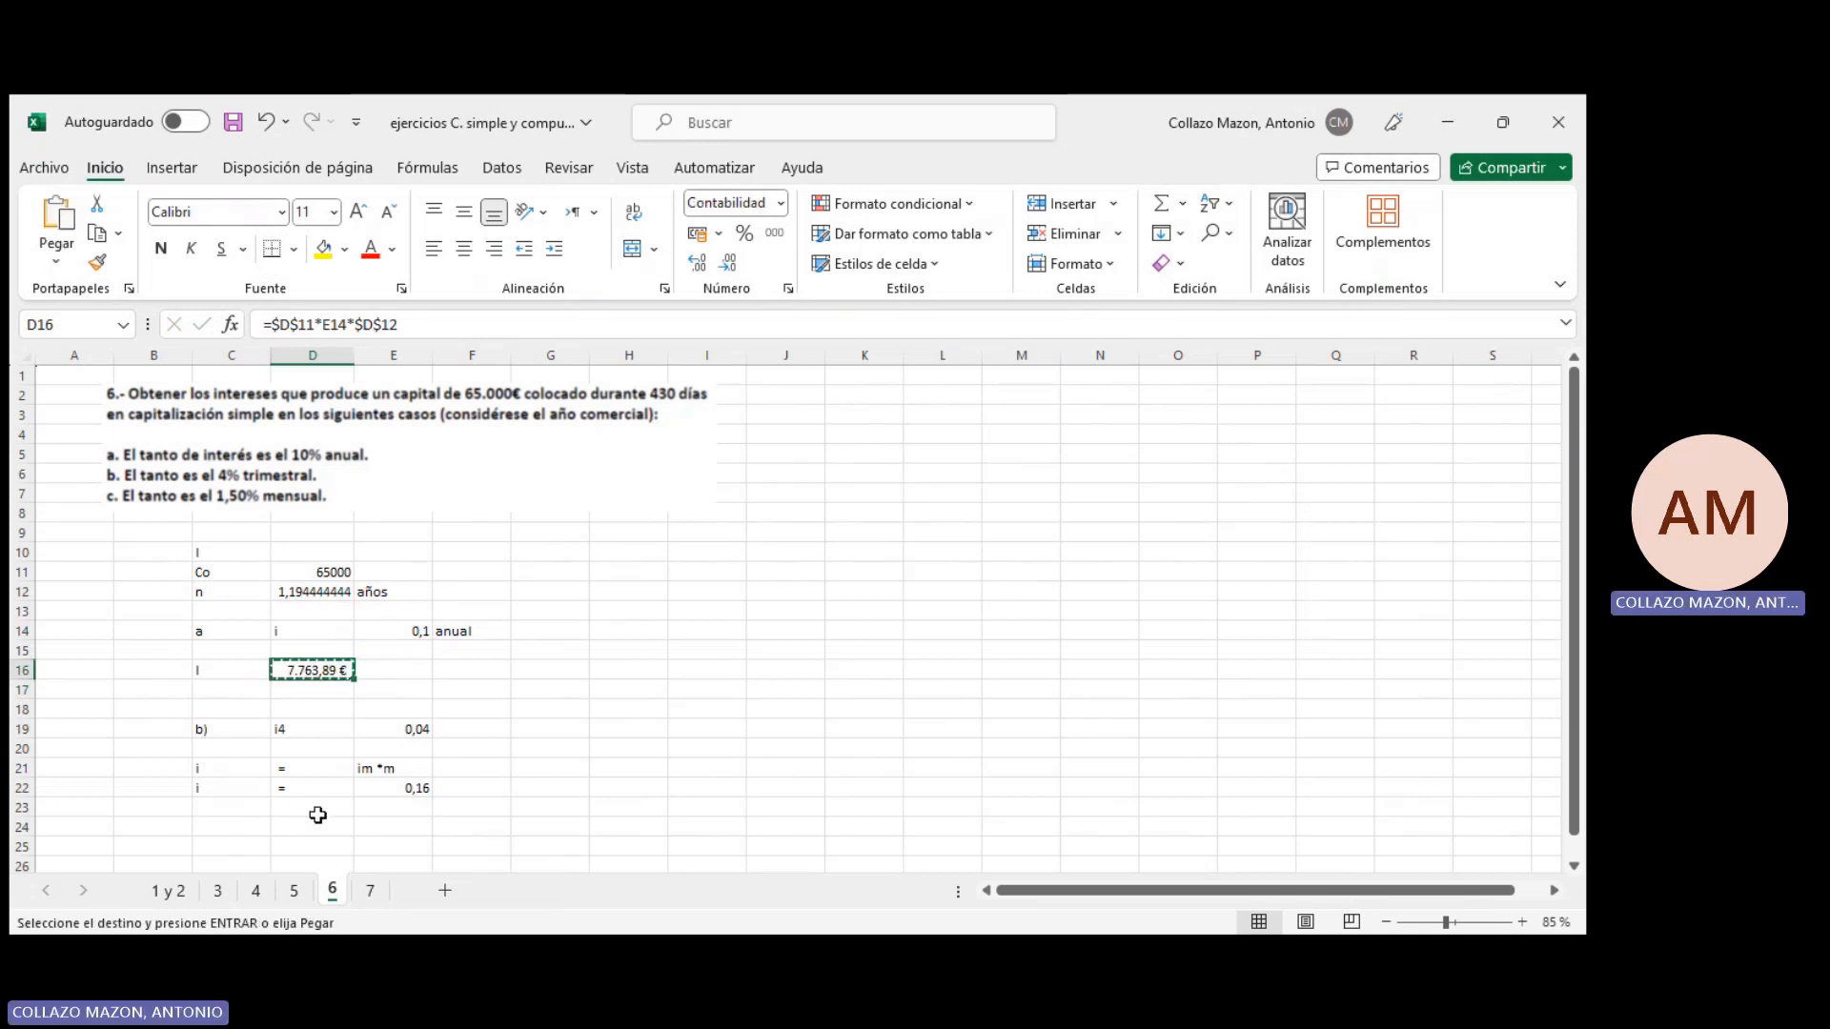
left_click(318, 815)
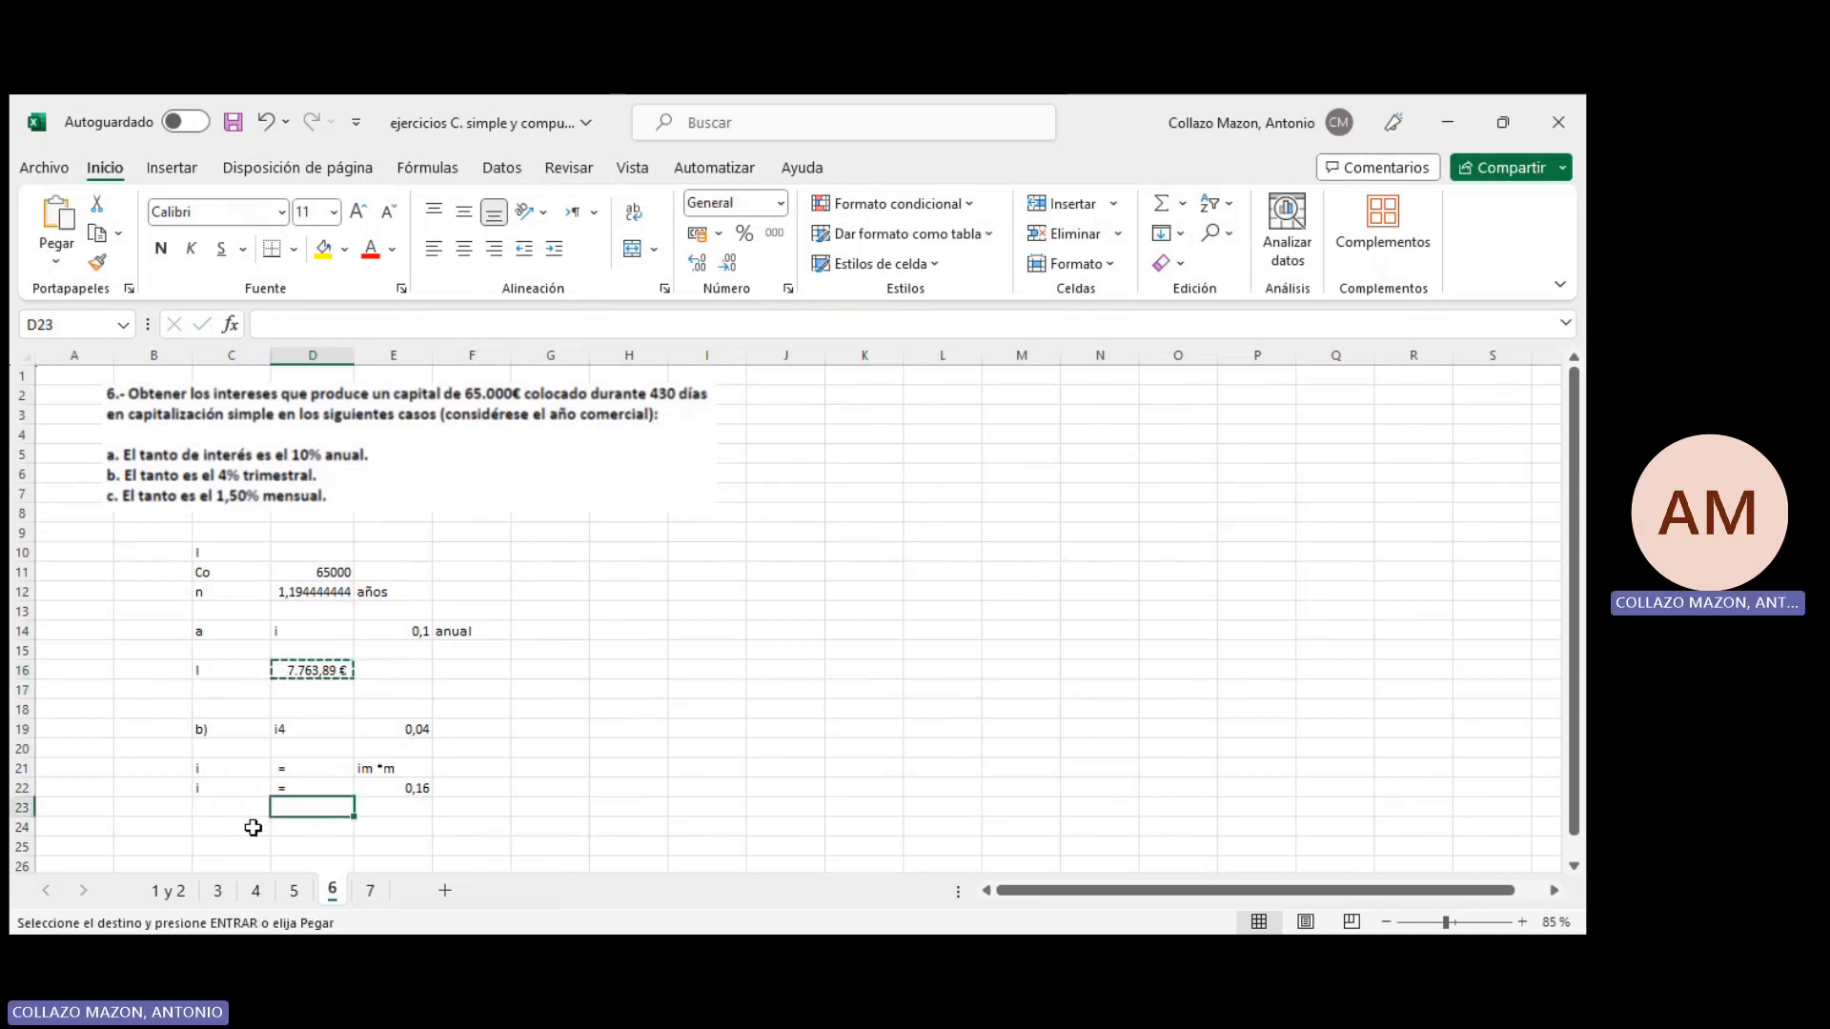
left_click(296, 823)
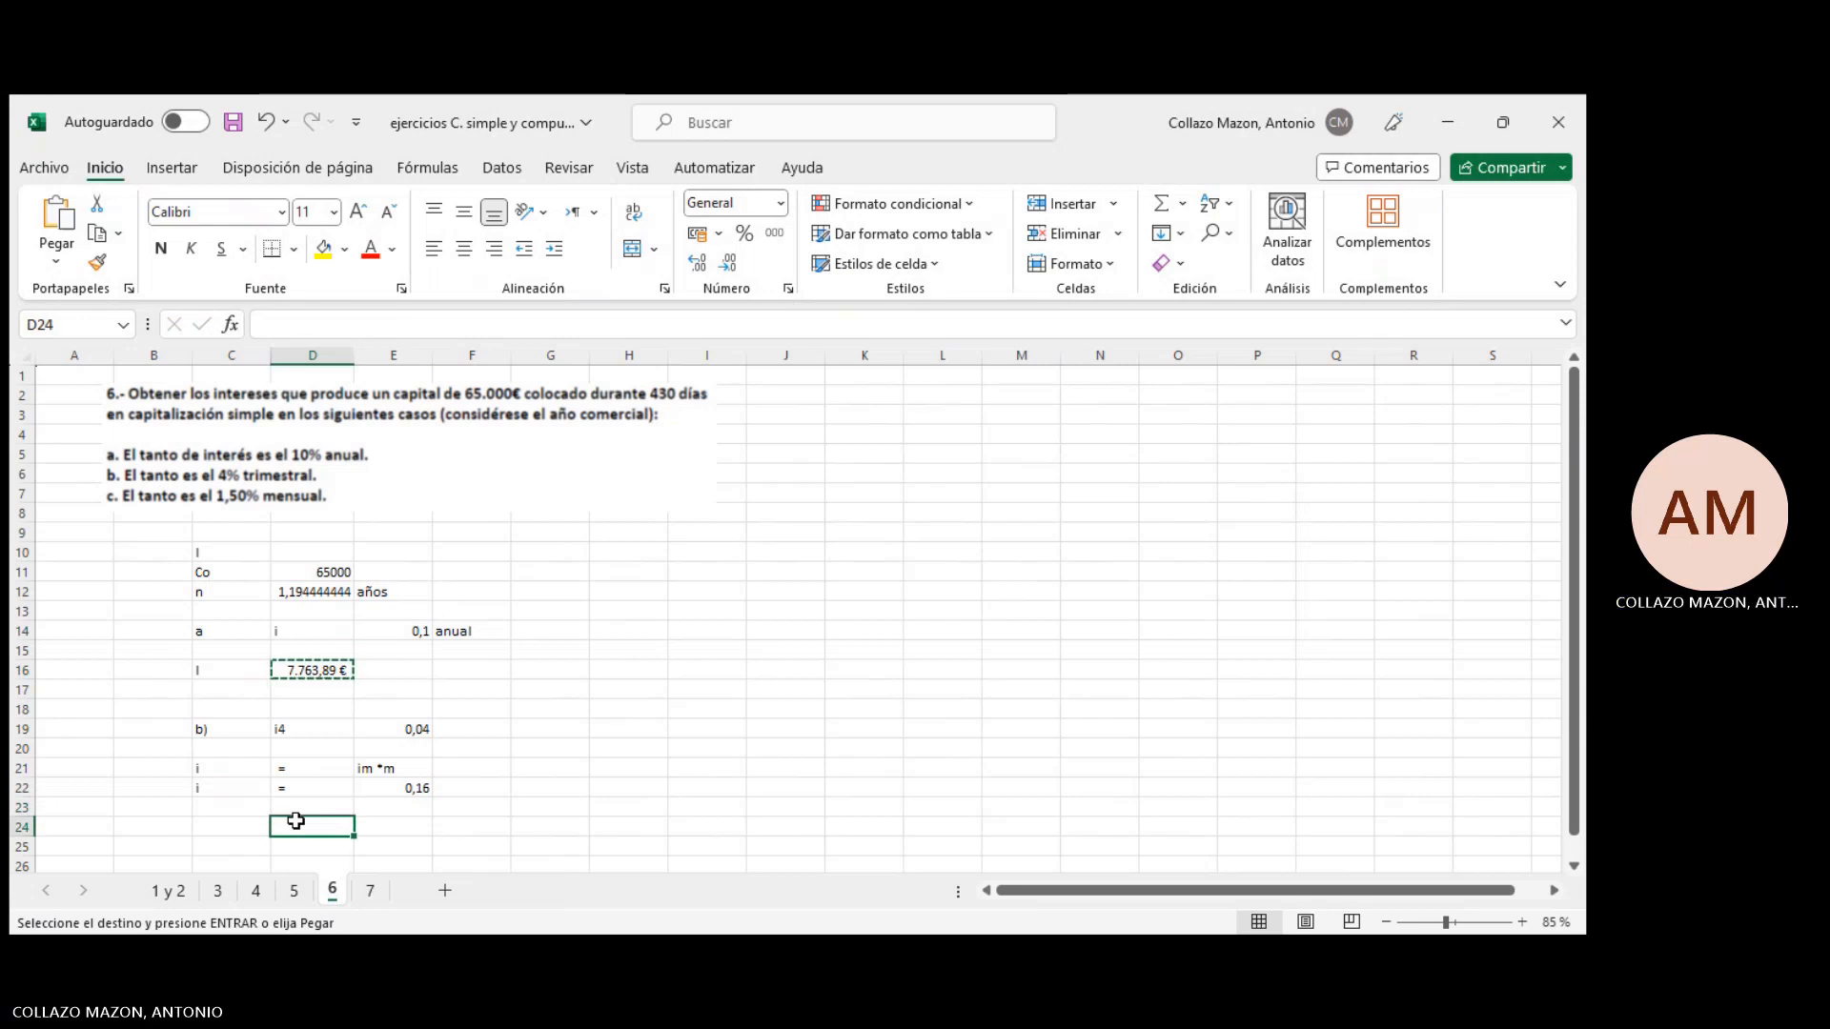
key("ctrl+v")
double_click(295, 823)
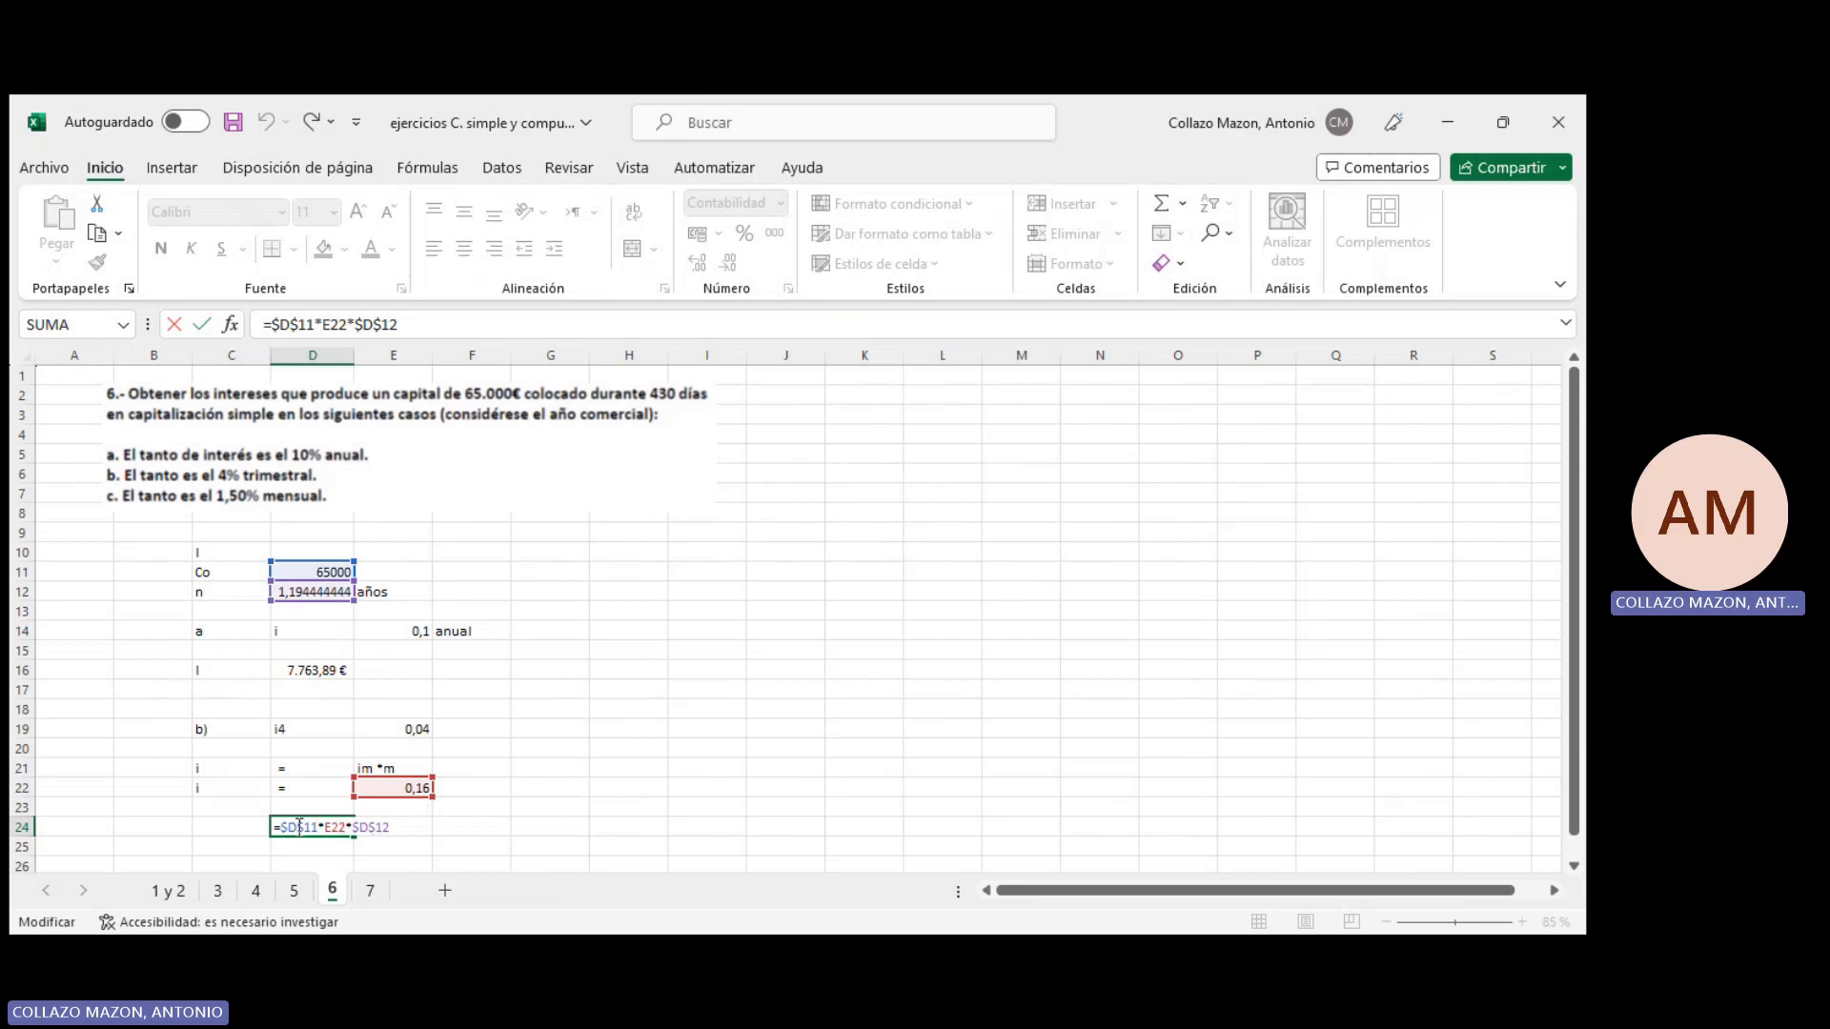
key("Return")
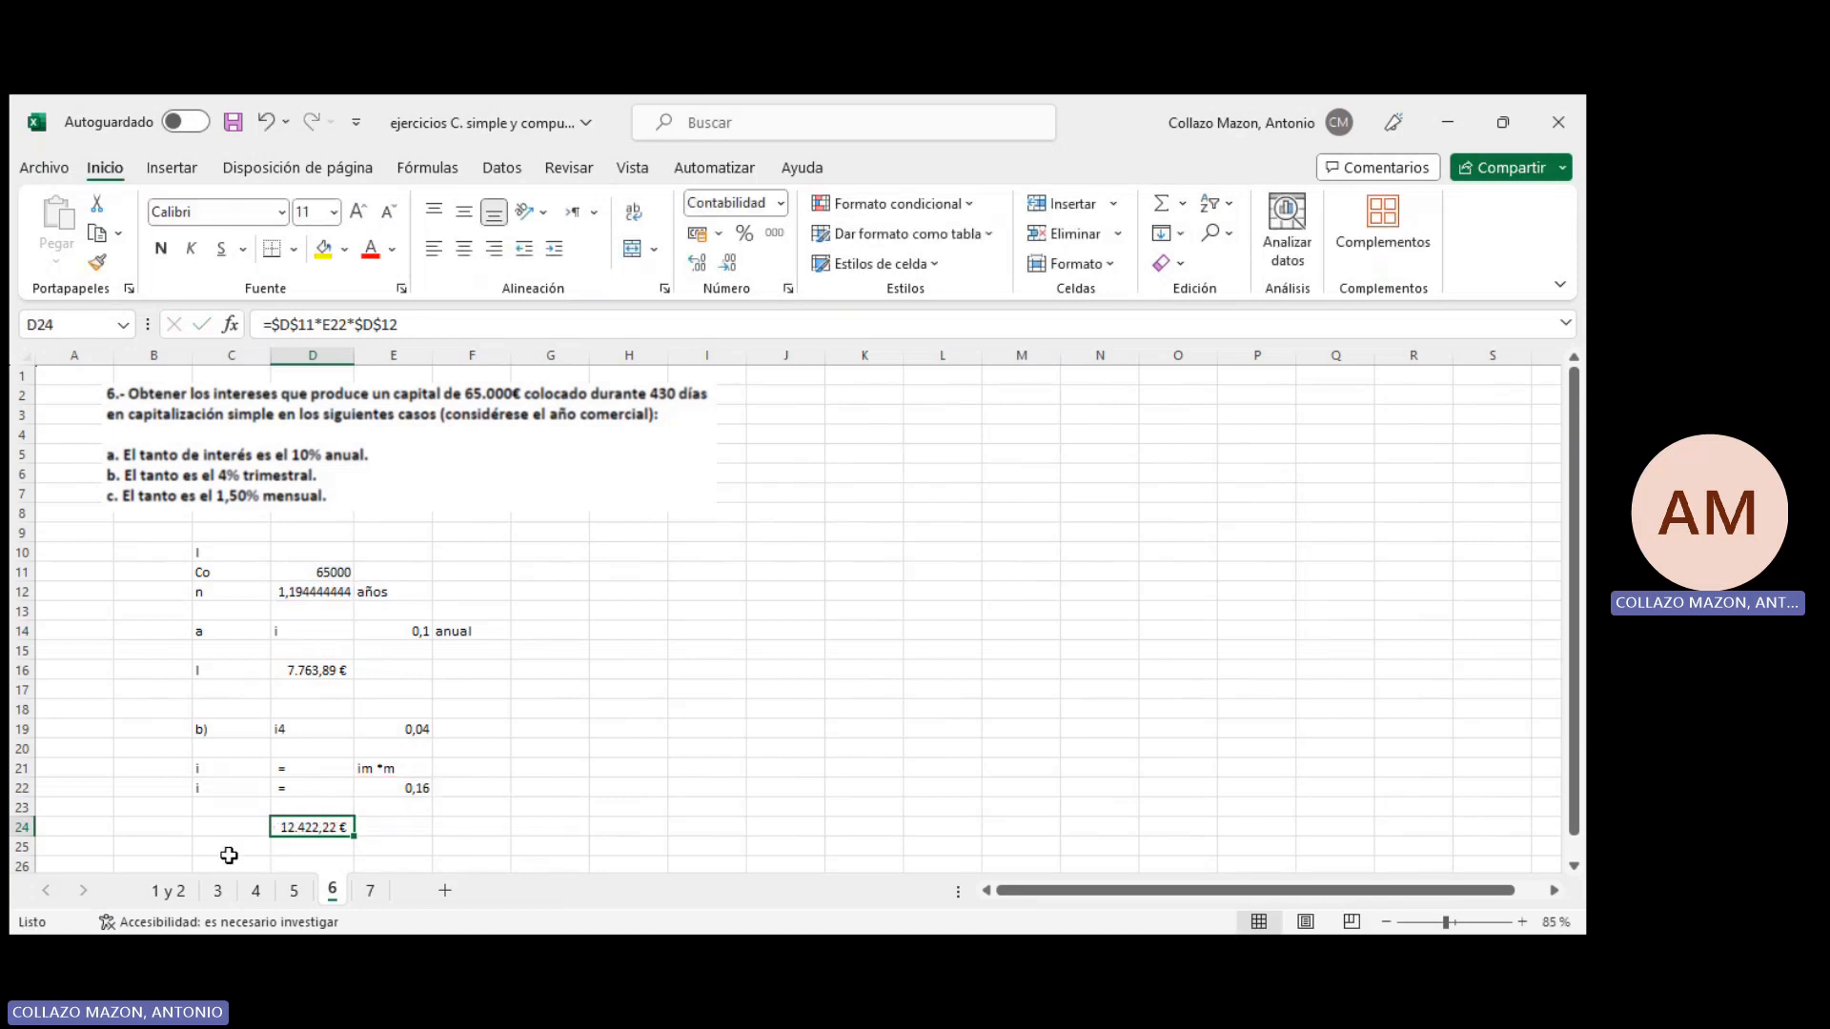
Label case b's result in C24 as Intereses
left_click(230, 844)
left_click(230, 822)
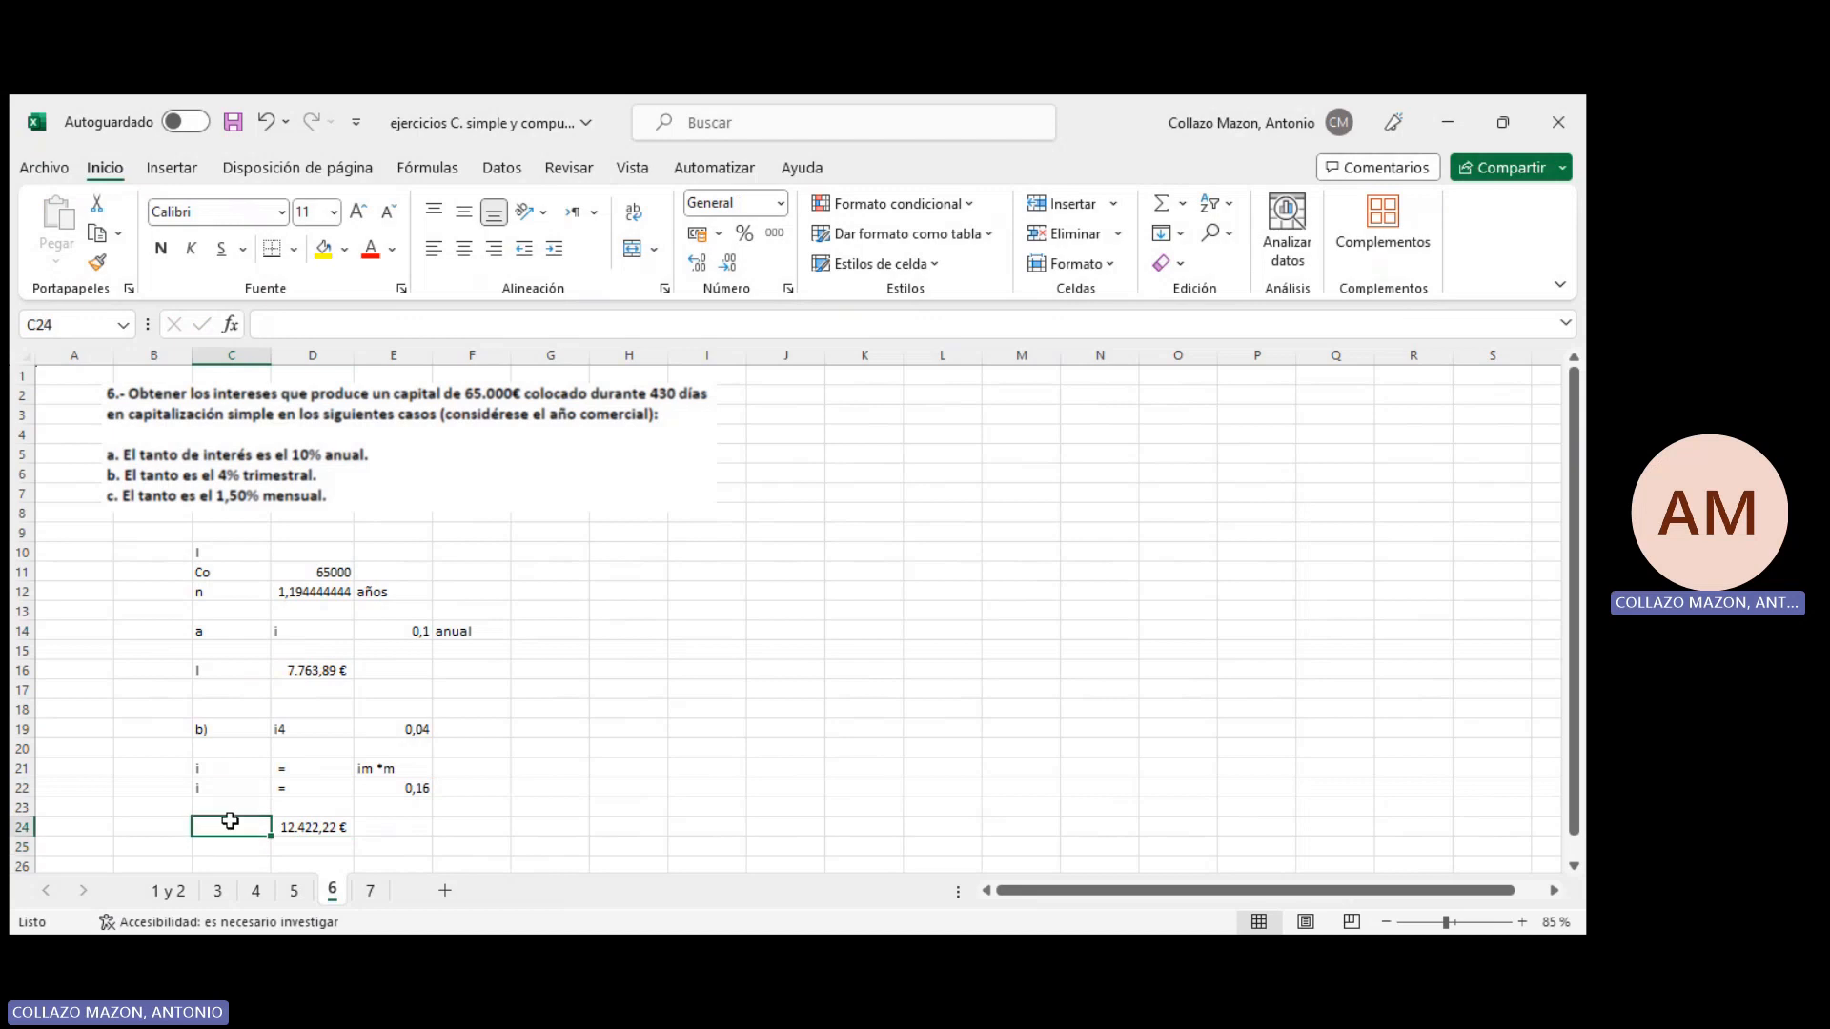
type("Interees")
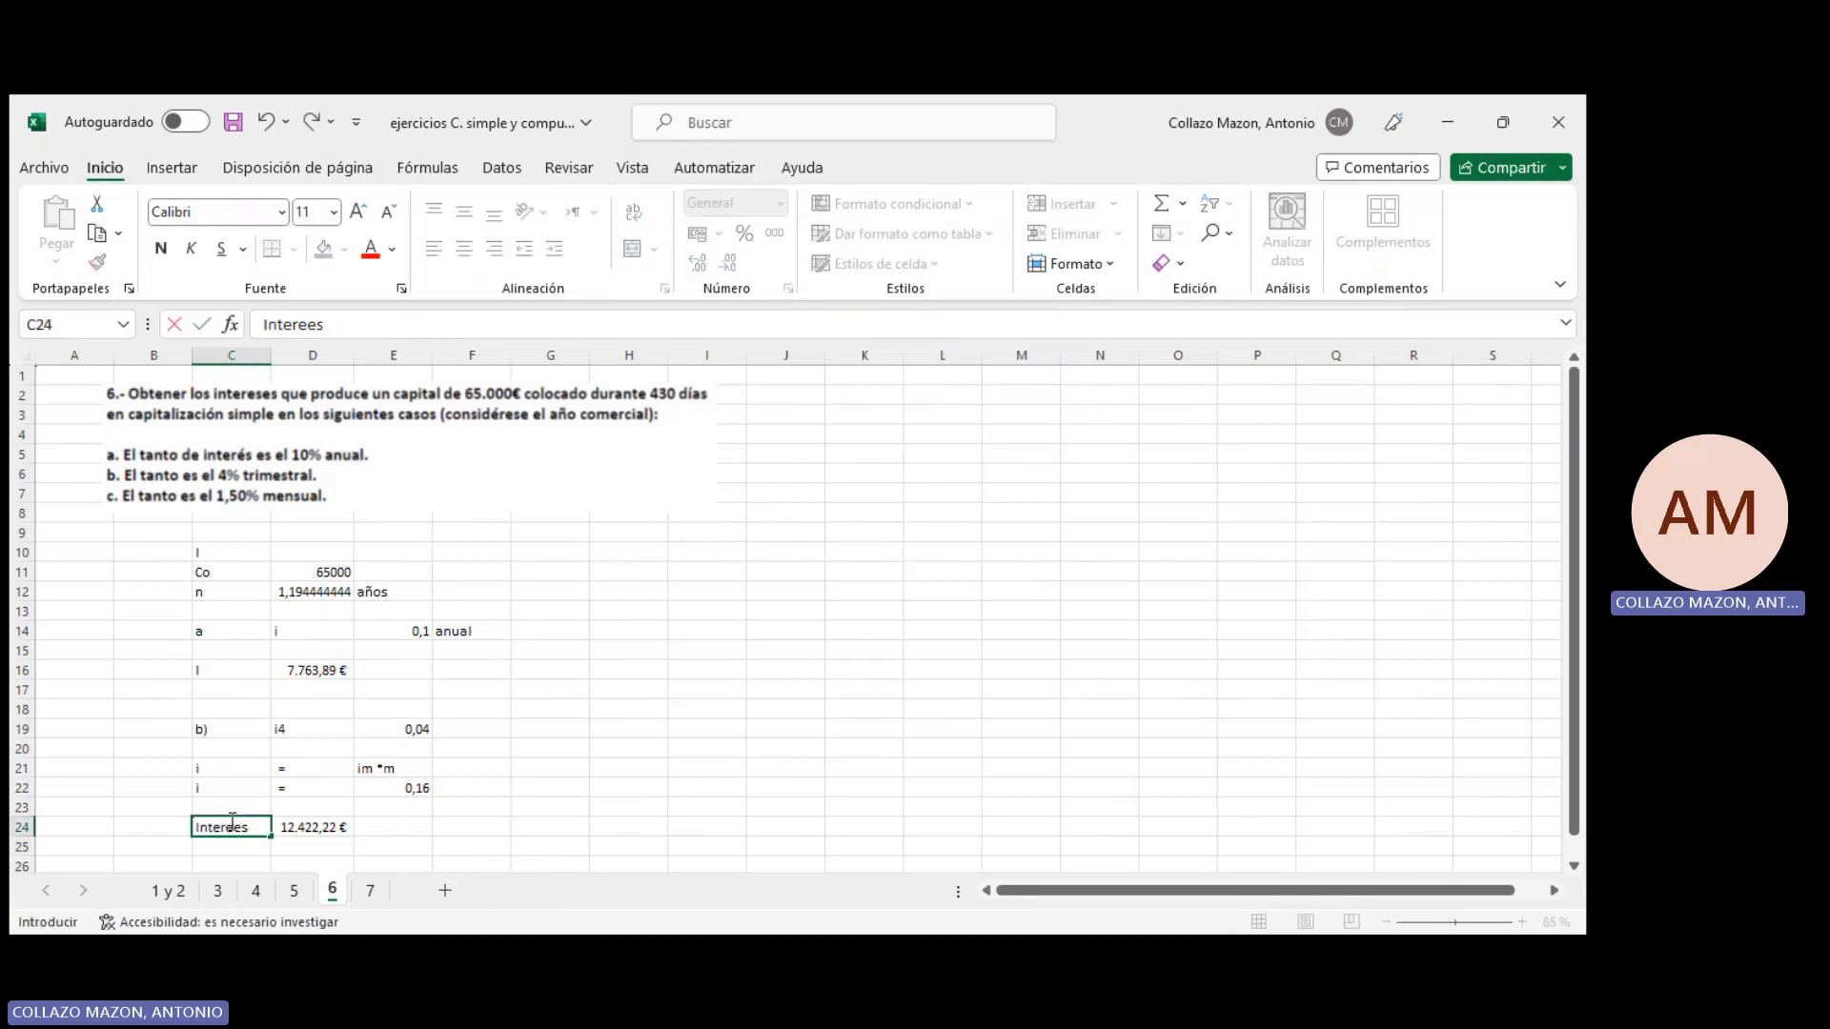
key("BackSpace")
key("BackSpace")
type("ses")
key("Return")
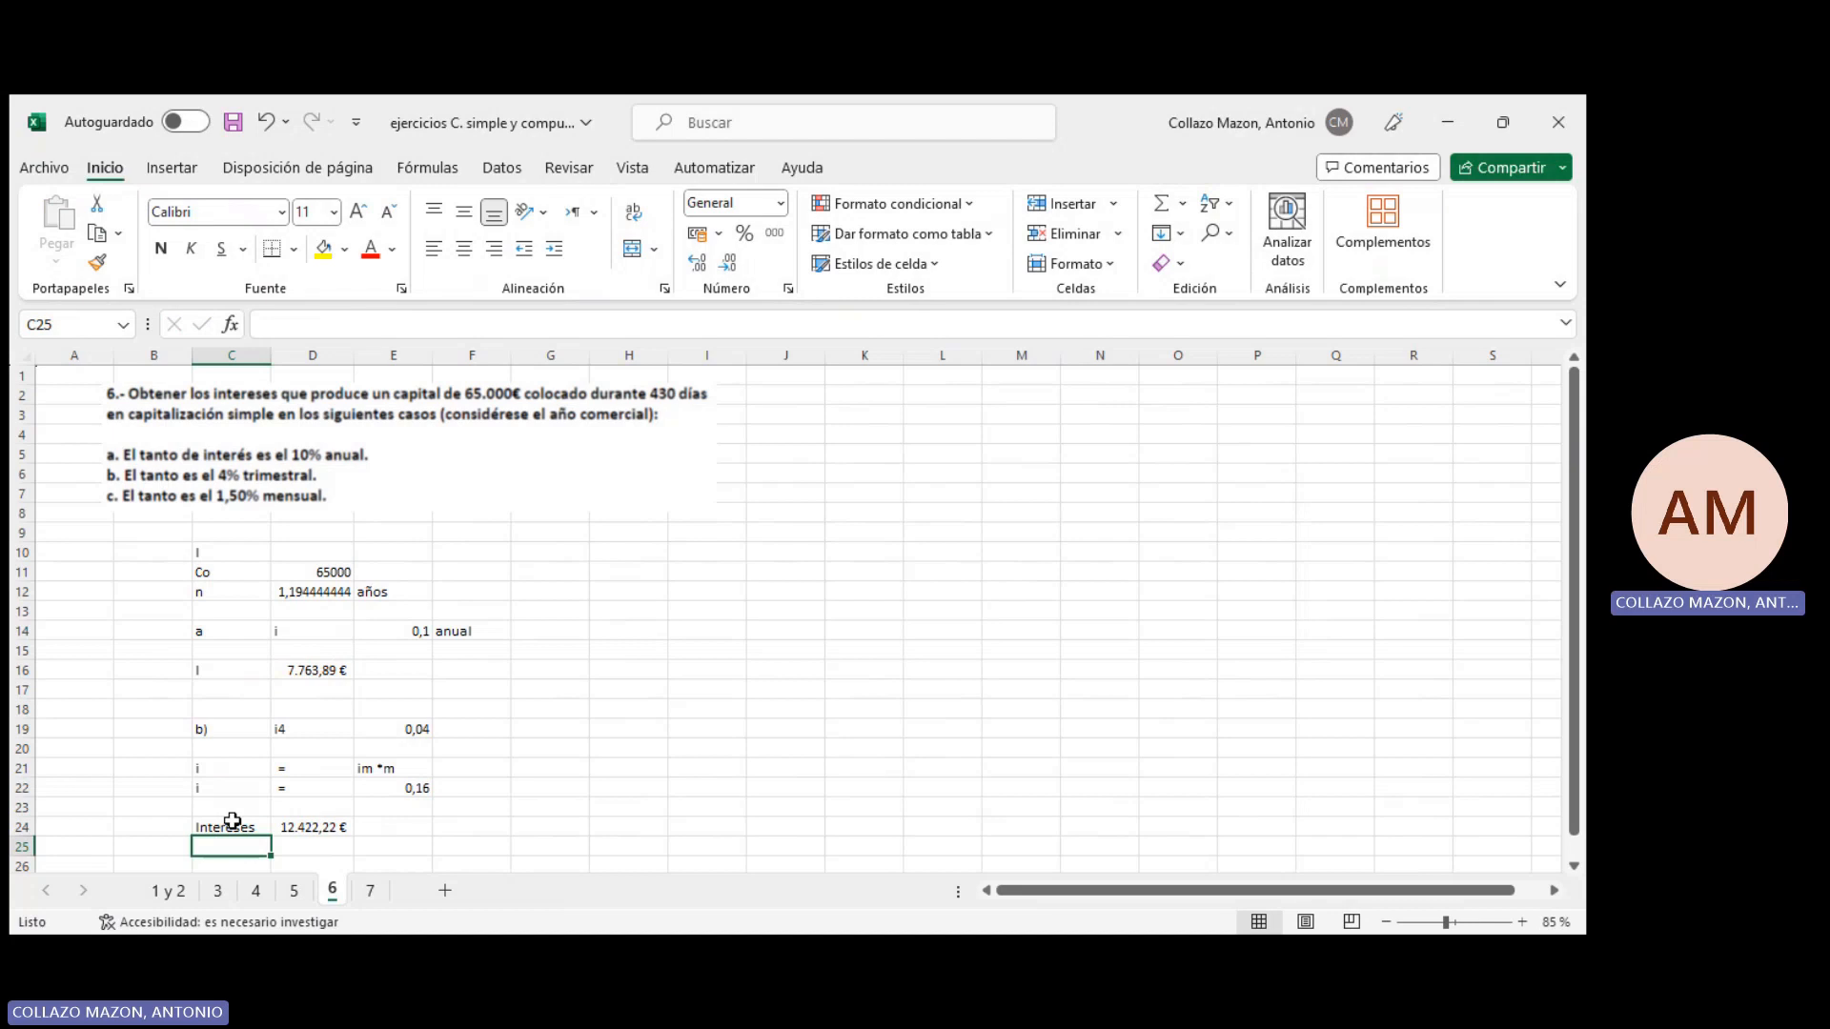
Examine which cells case b's interest formula in D24 refers to
left_click(316, 829)
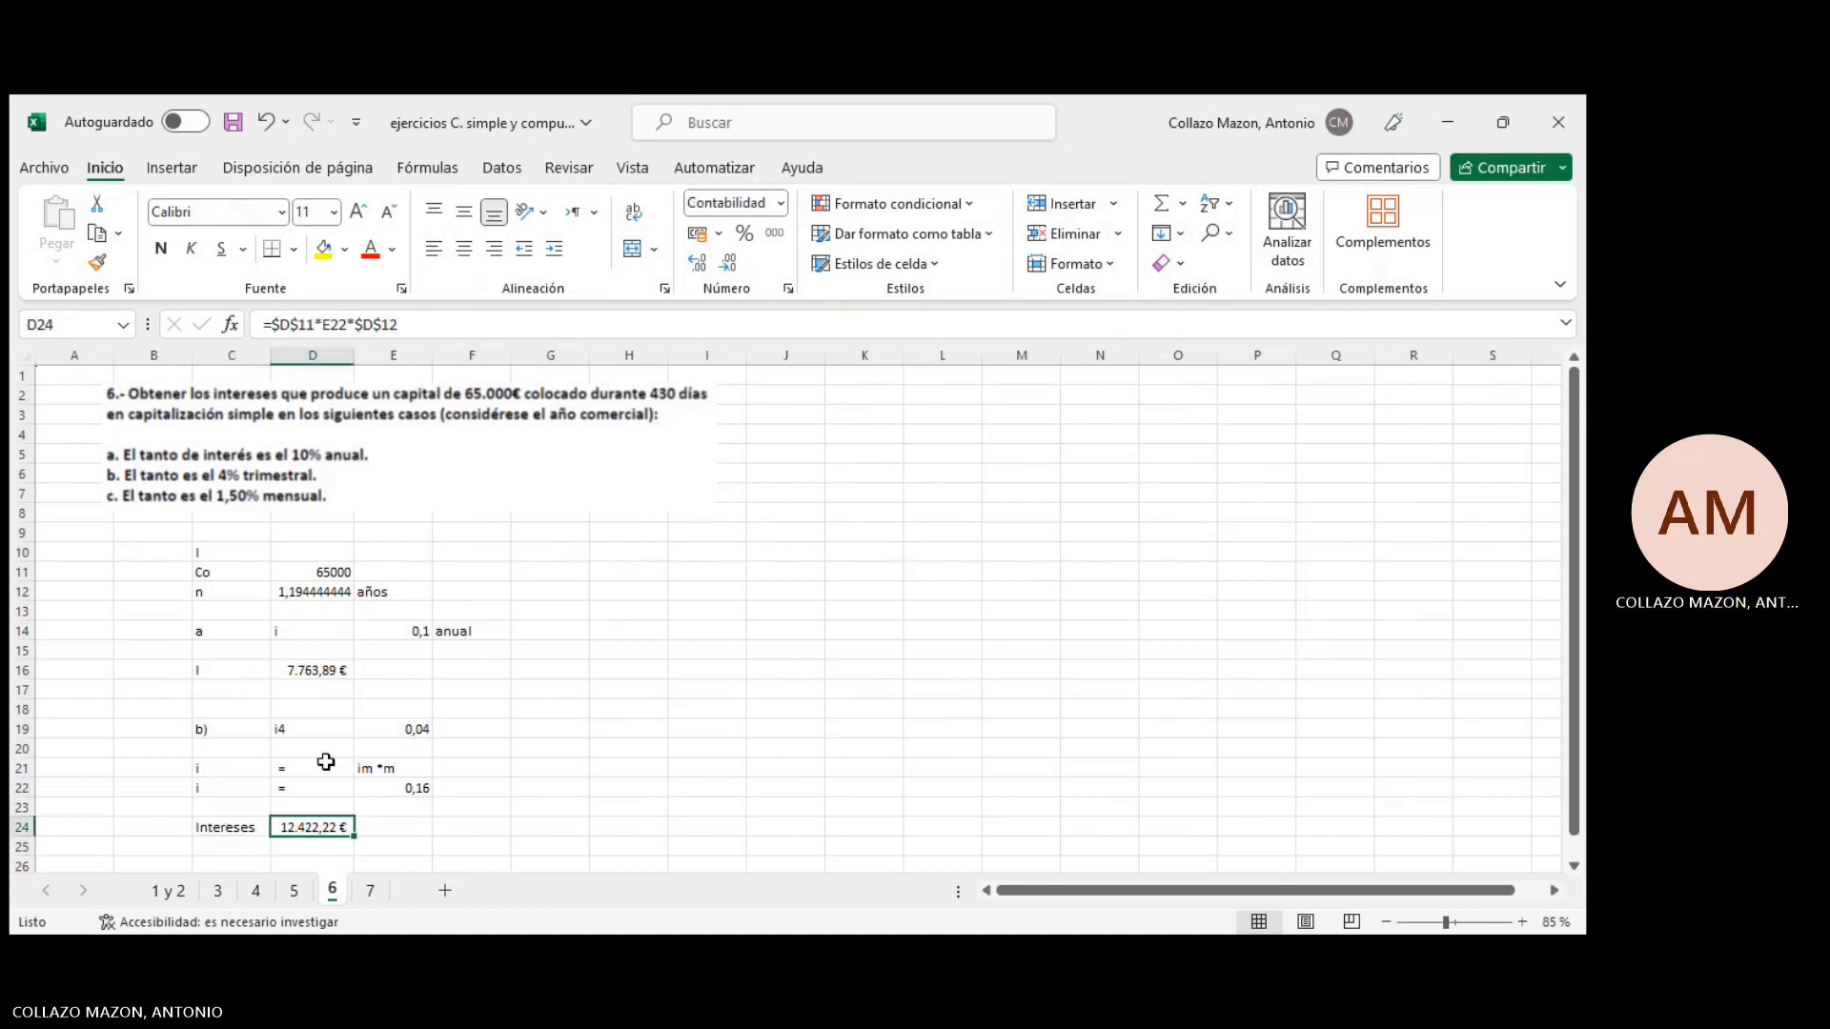
double_click(331, 827)
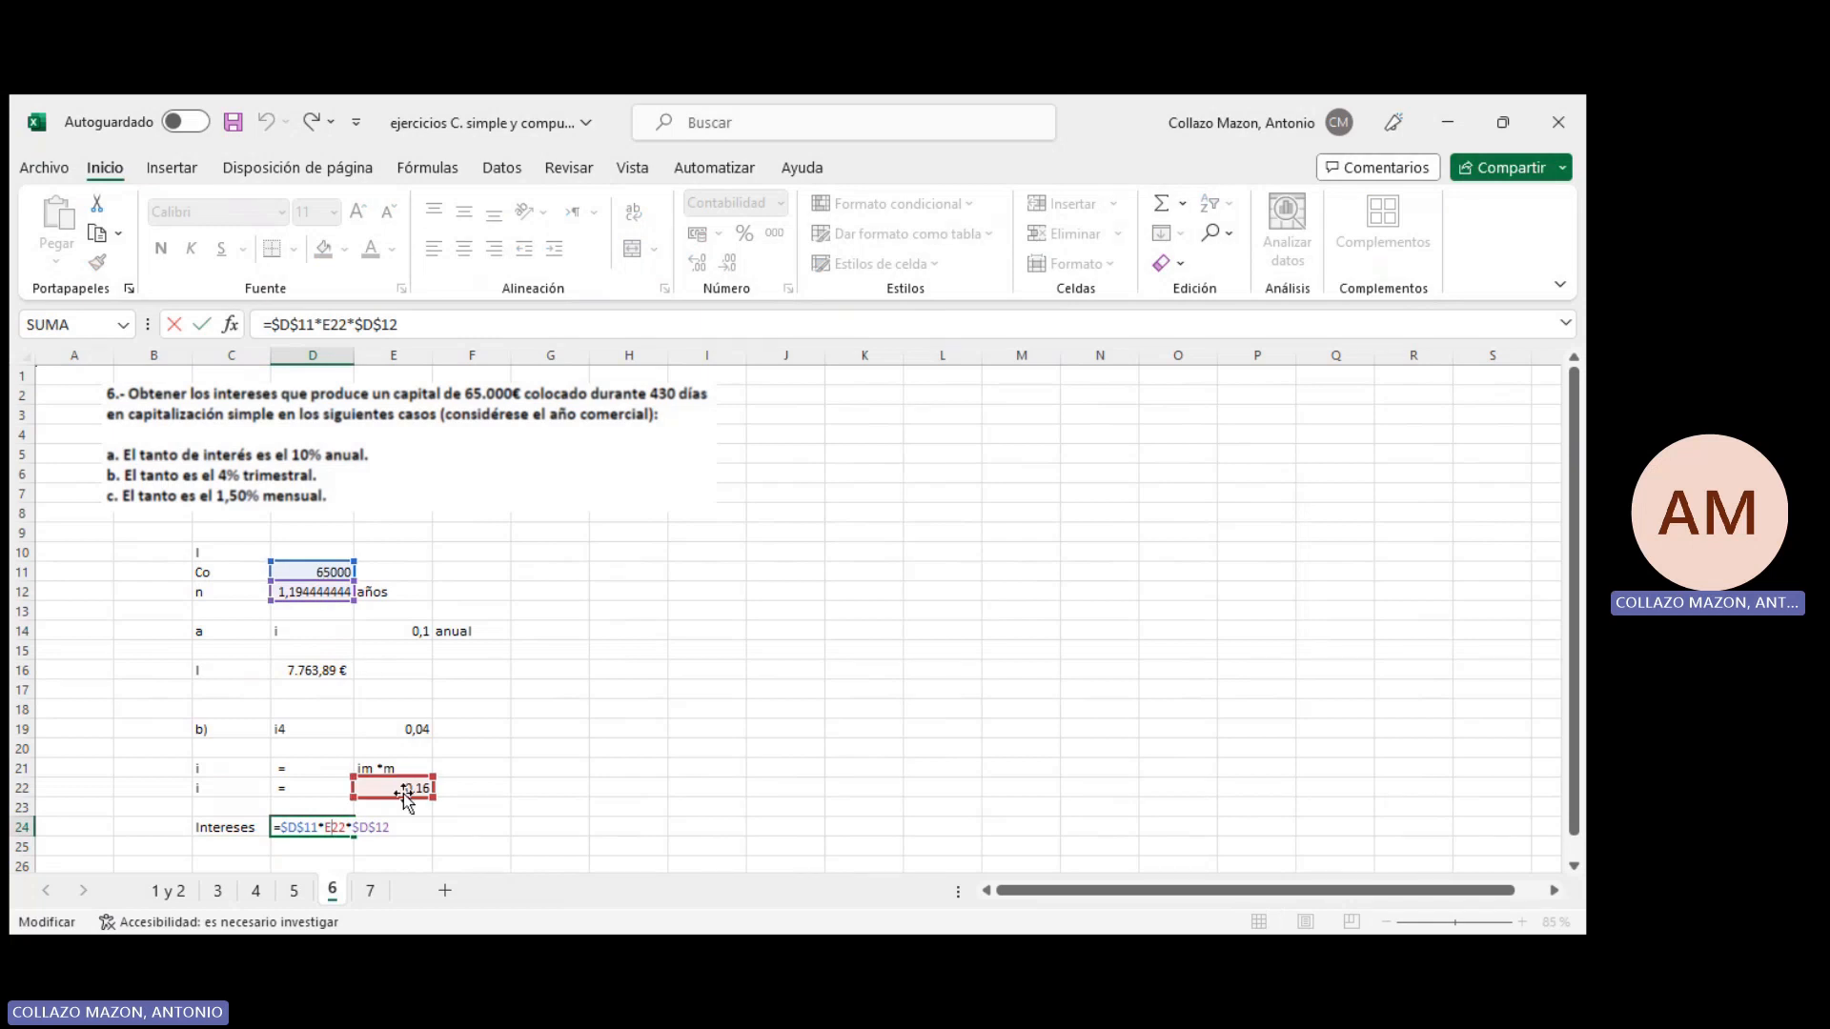
key("Escape")
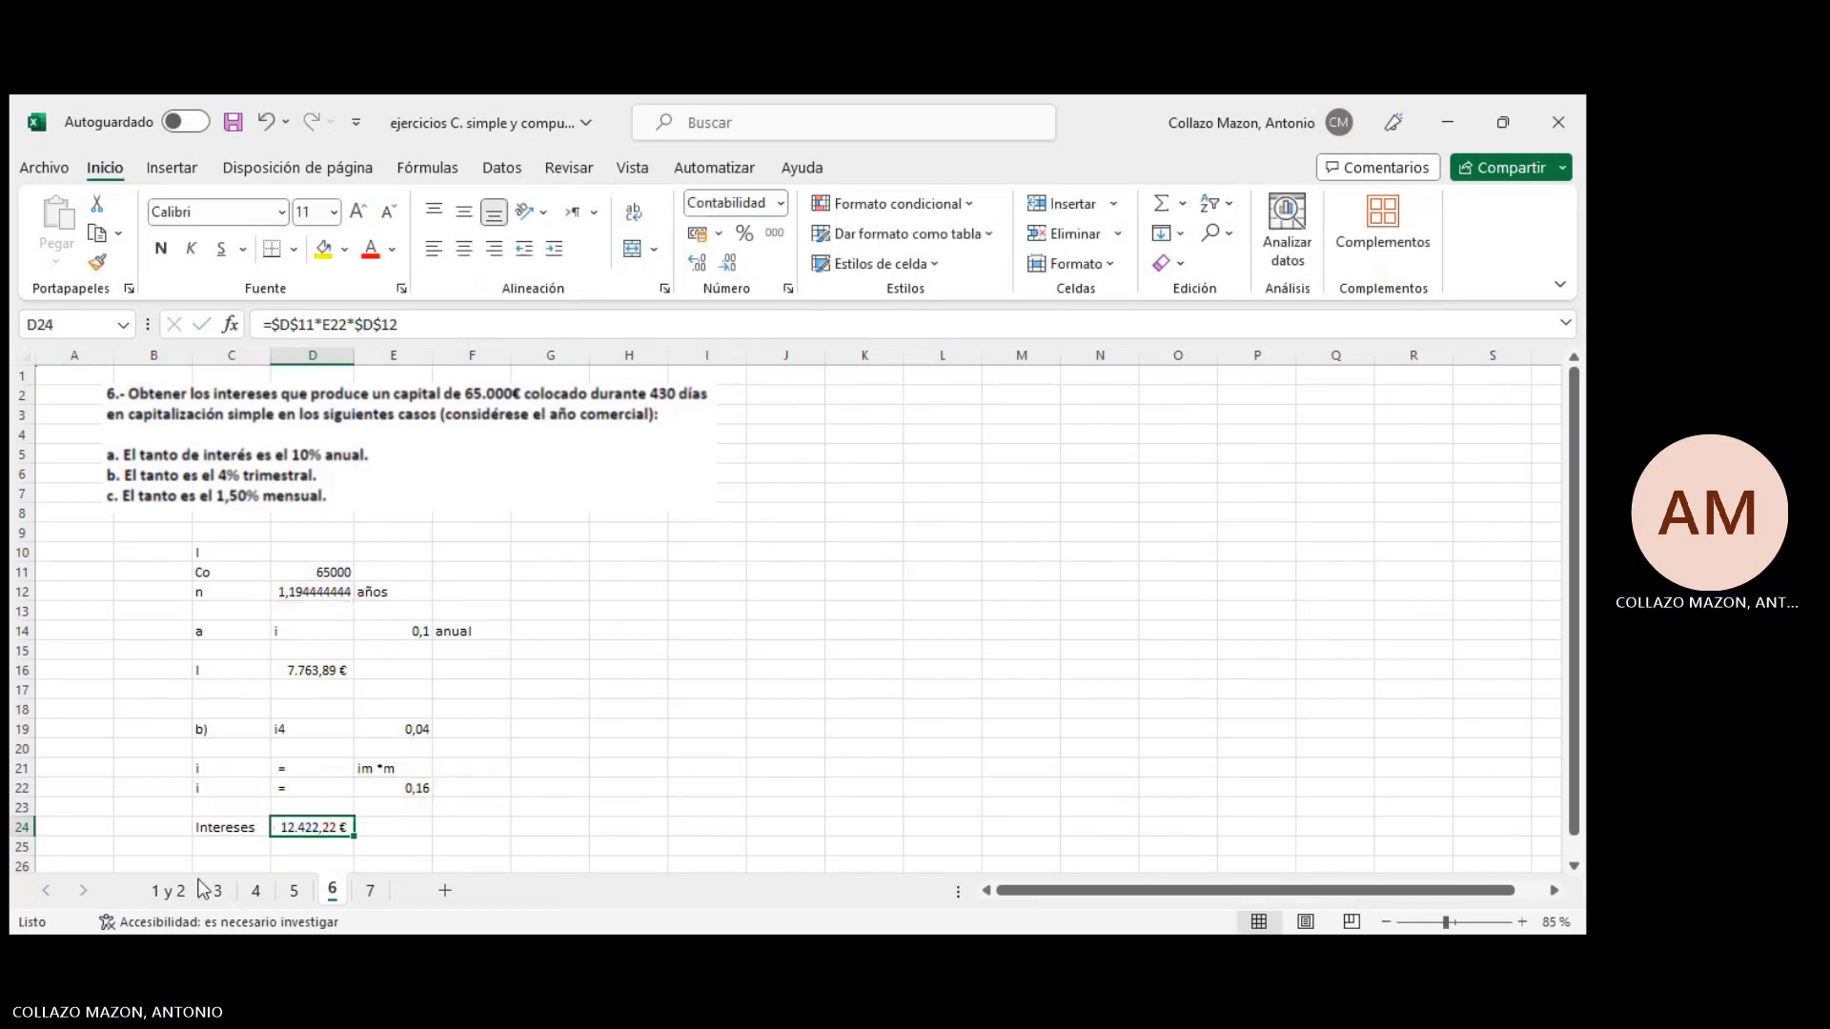
Start case c in row 26 with the label c), the rate 0,015 and the period mensual
scroll(201, 825, "down", 1)
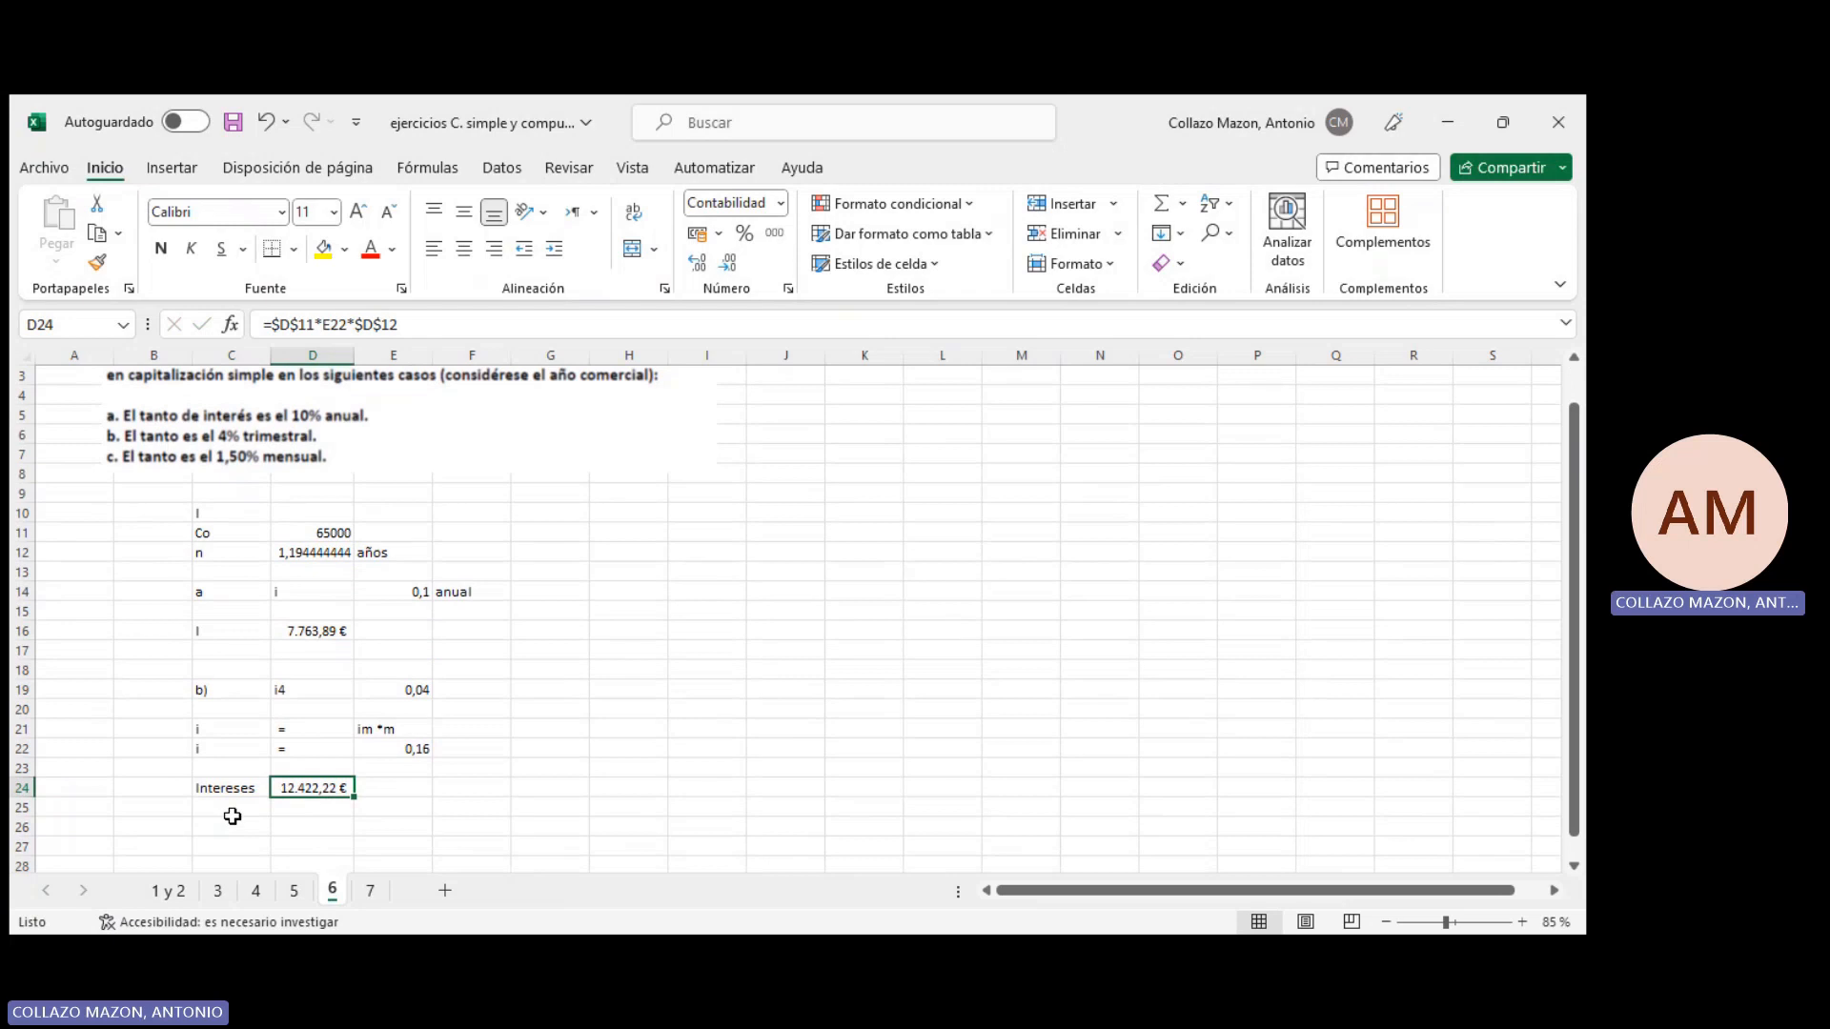
left_click(234, 821)
scroll(237, 820, "down", 2)
scroll(233, 806, "up", 1)
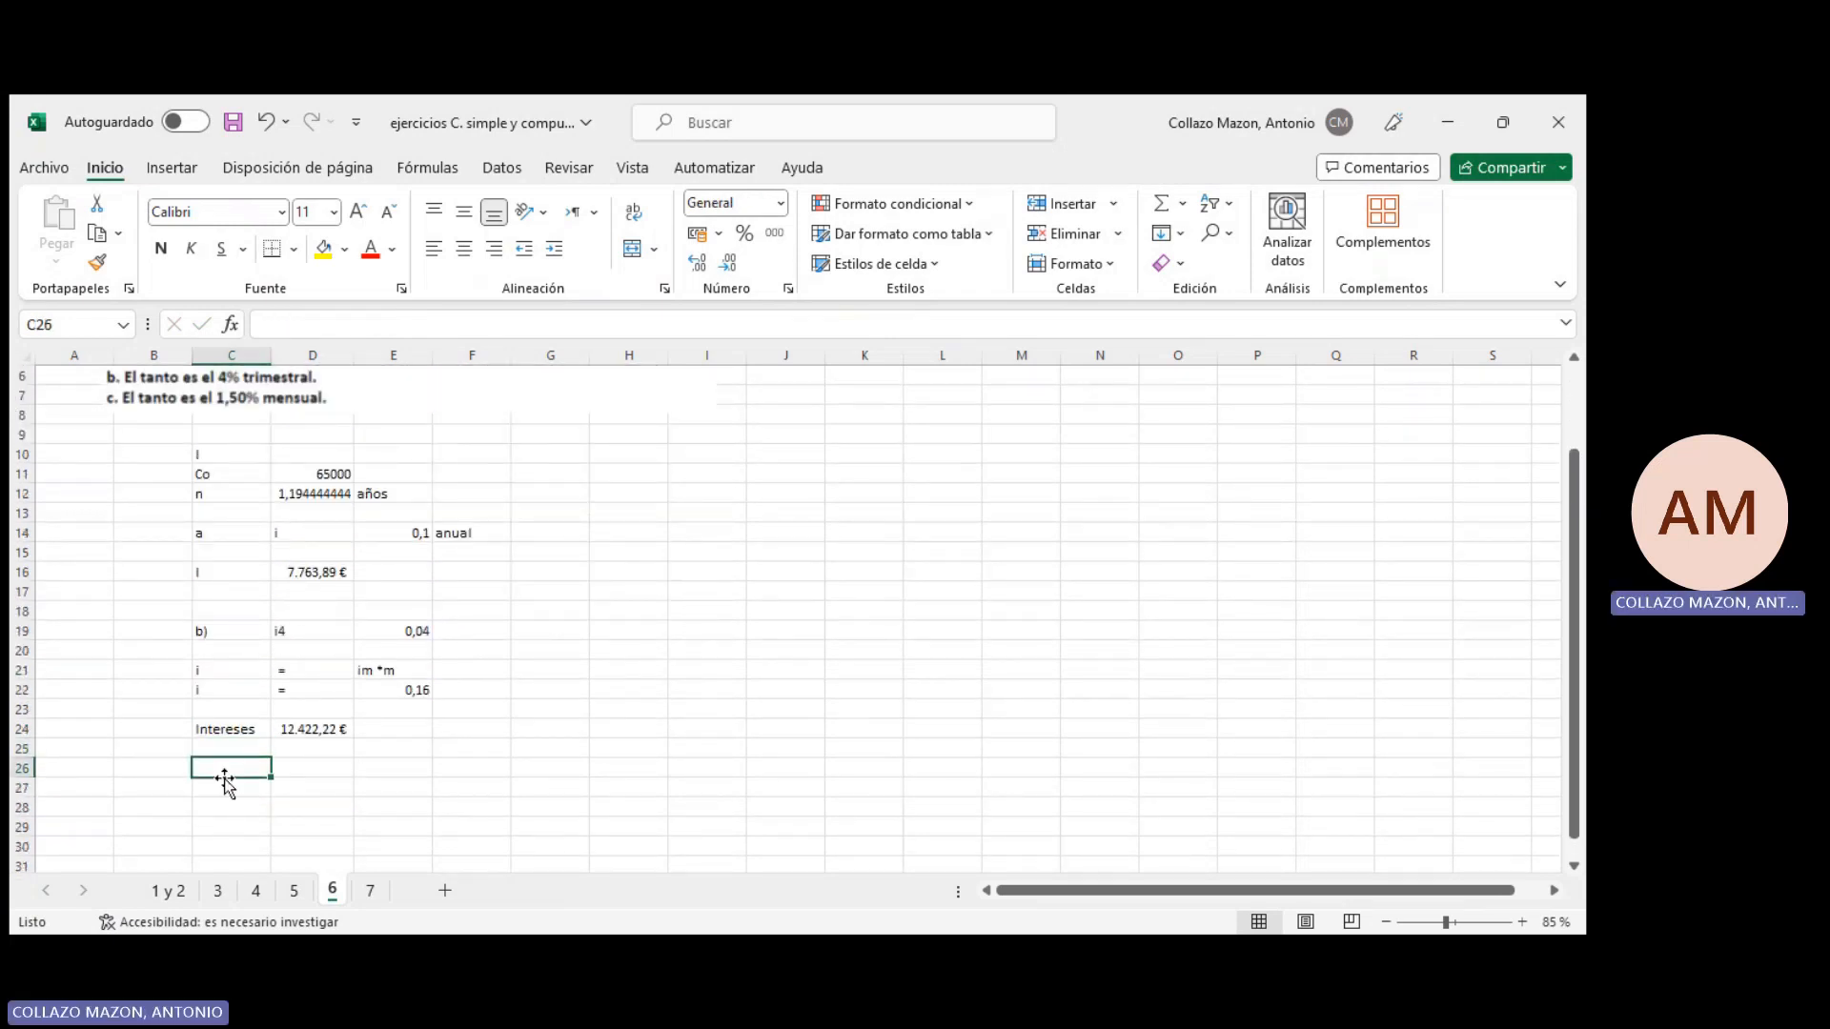
type("c)")
key("Tab")
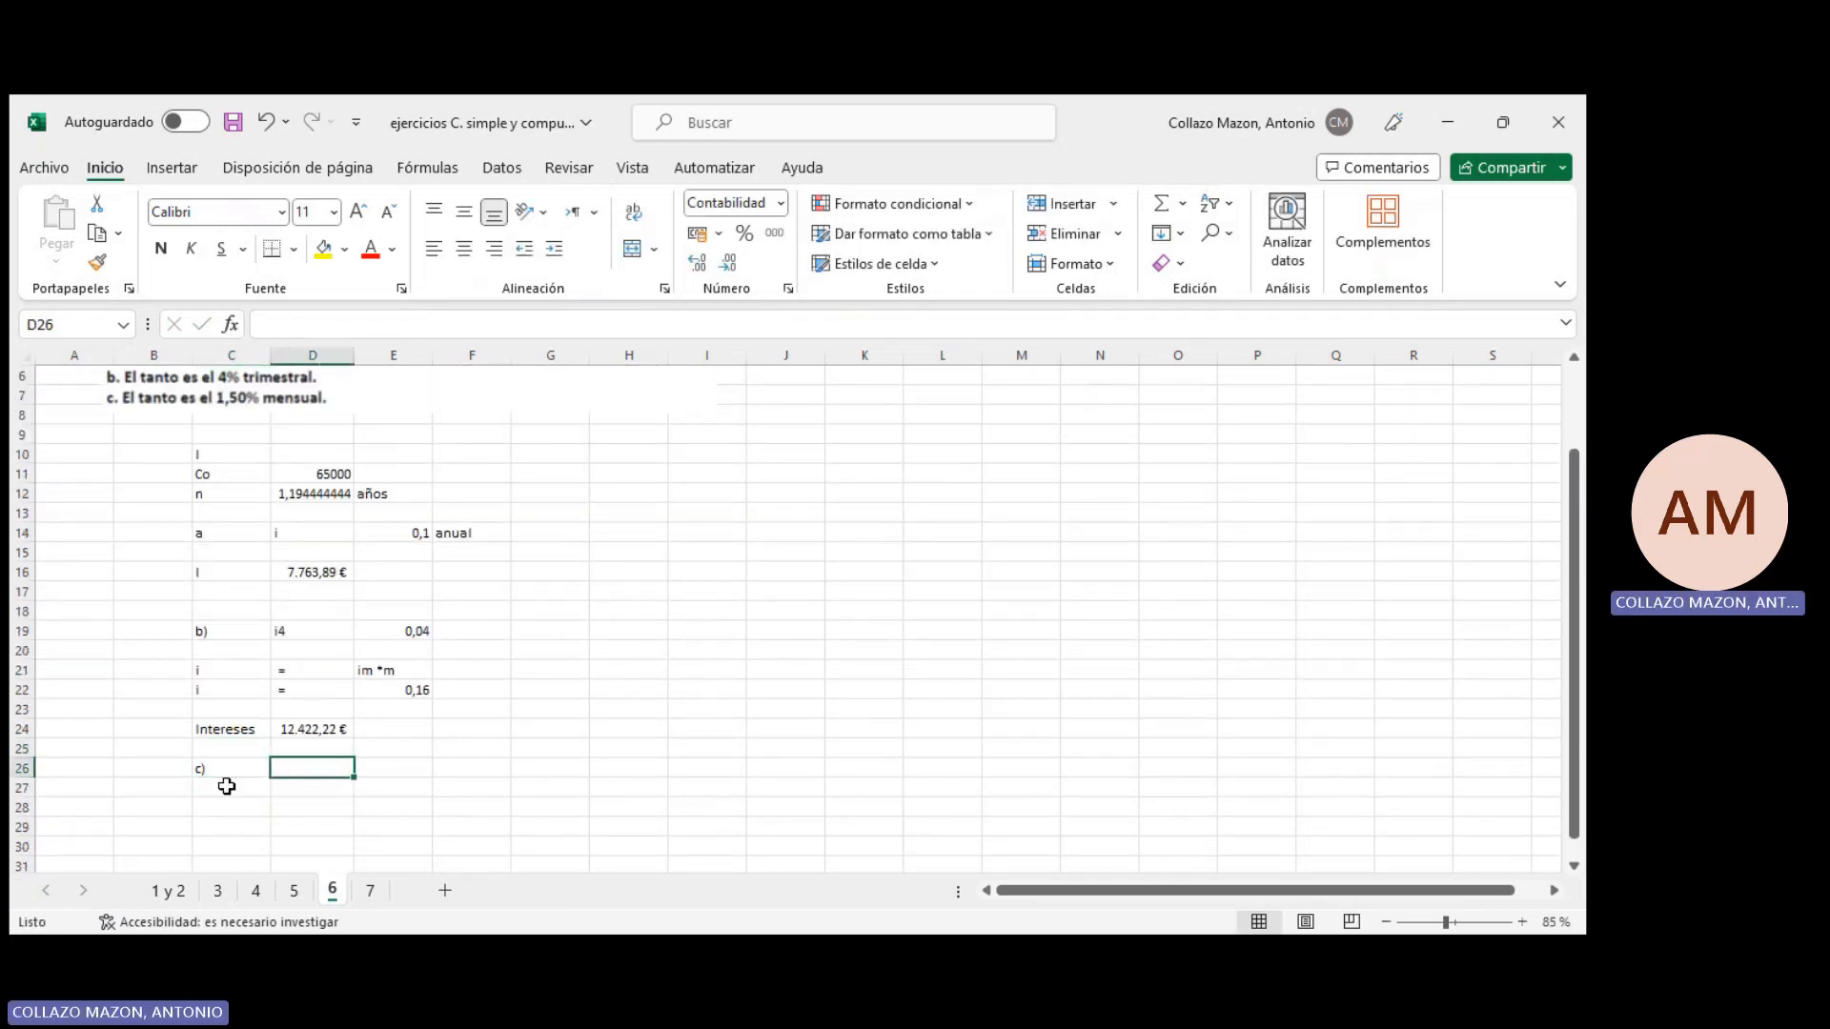
type("1")
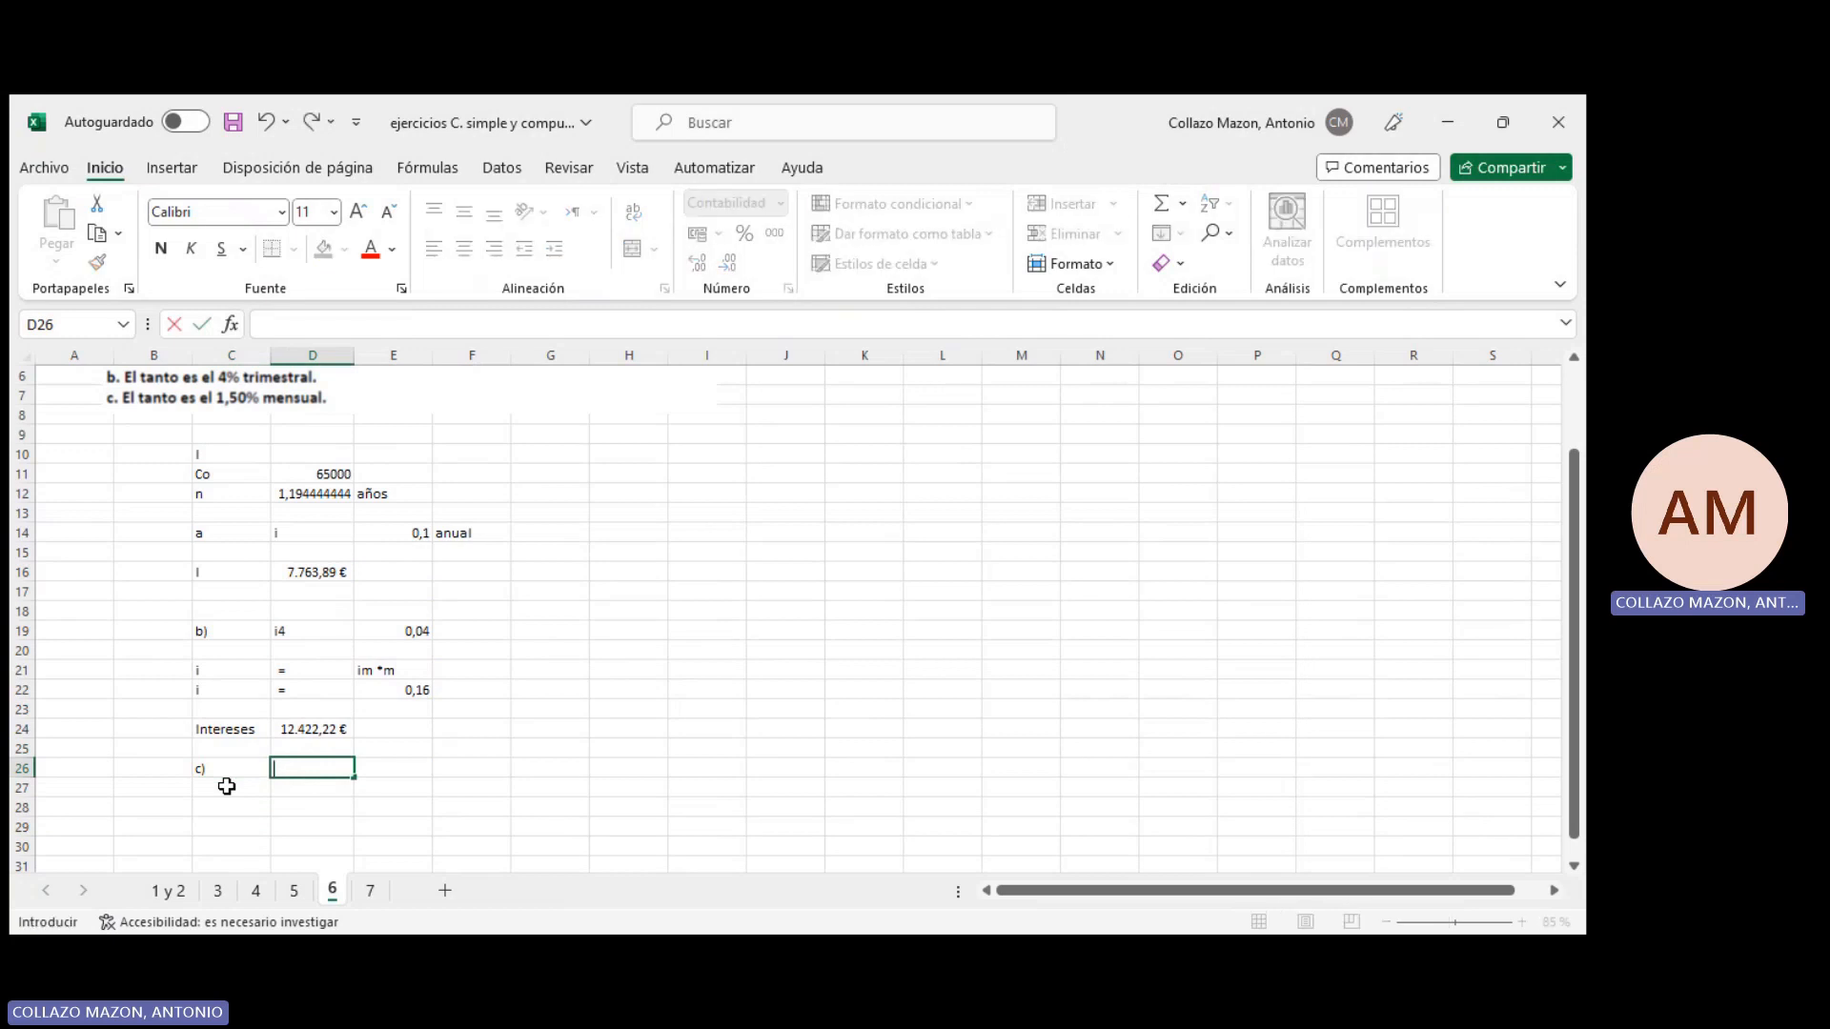
type(",0150")
key("Tab")
type("mensual")
left_click(225, 785)
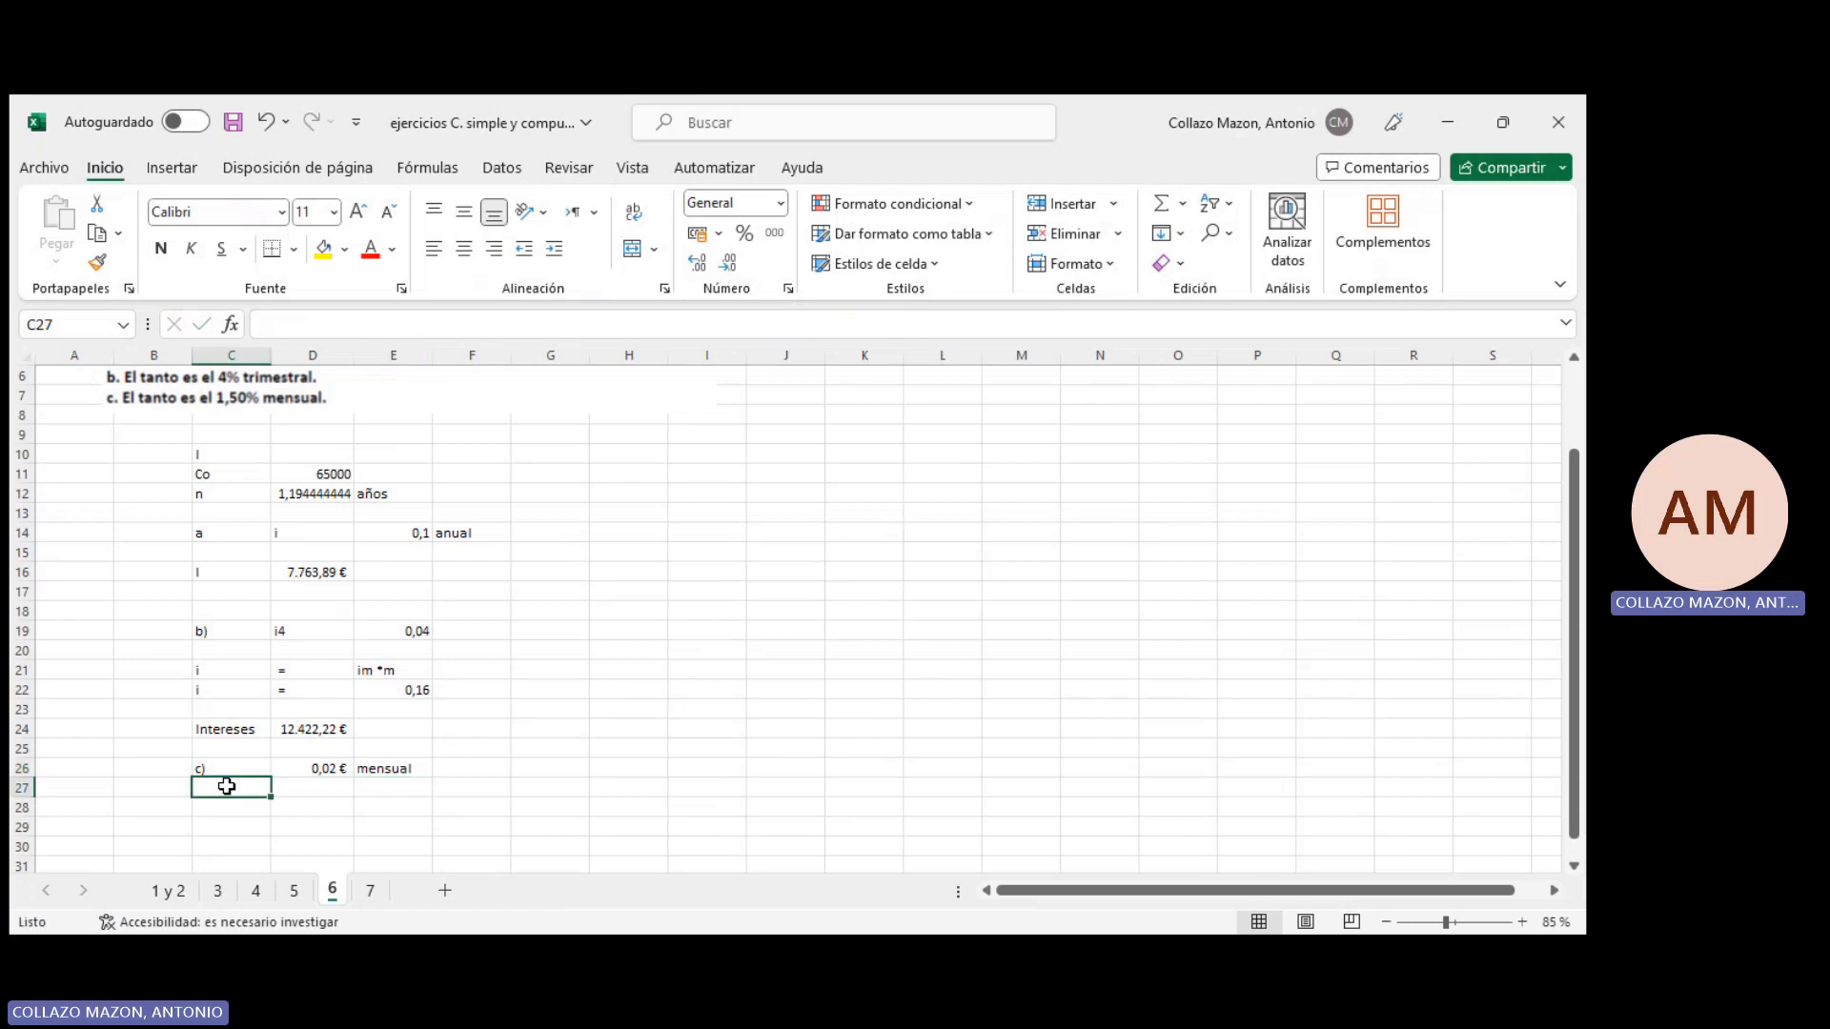
Move case c's rate and its mensual label down one row to D27:E27
left_click(239, 668)
left_click(259, 808)
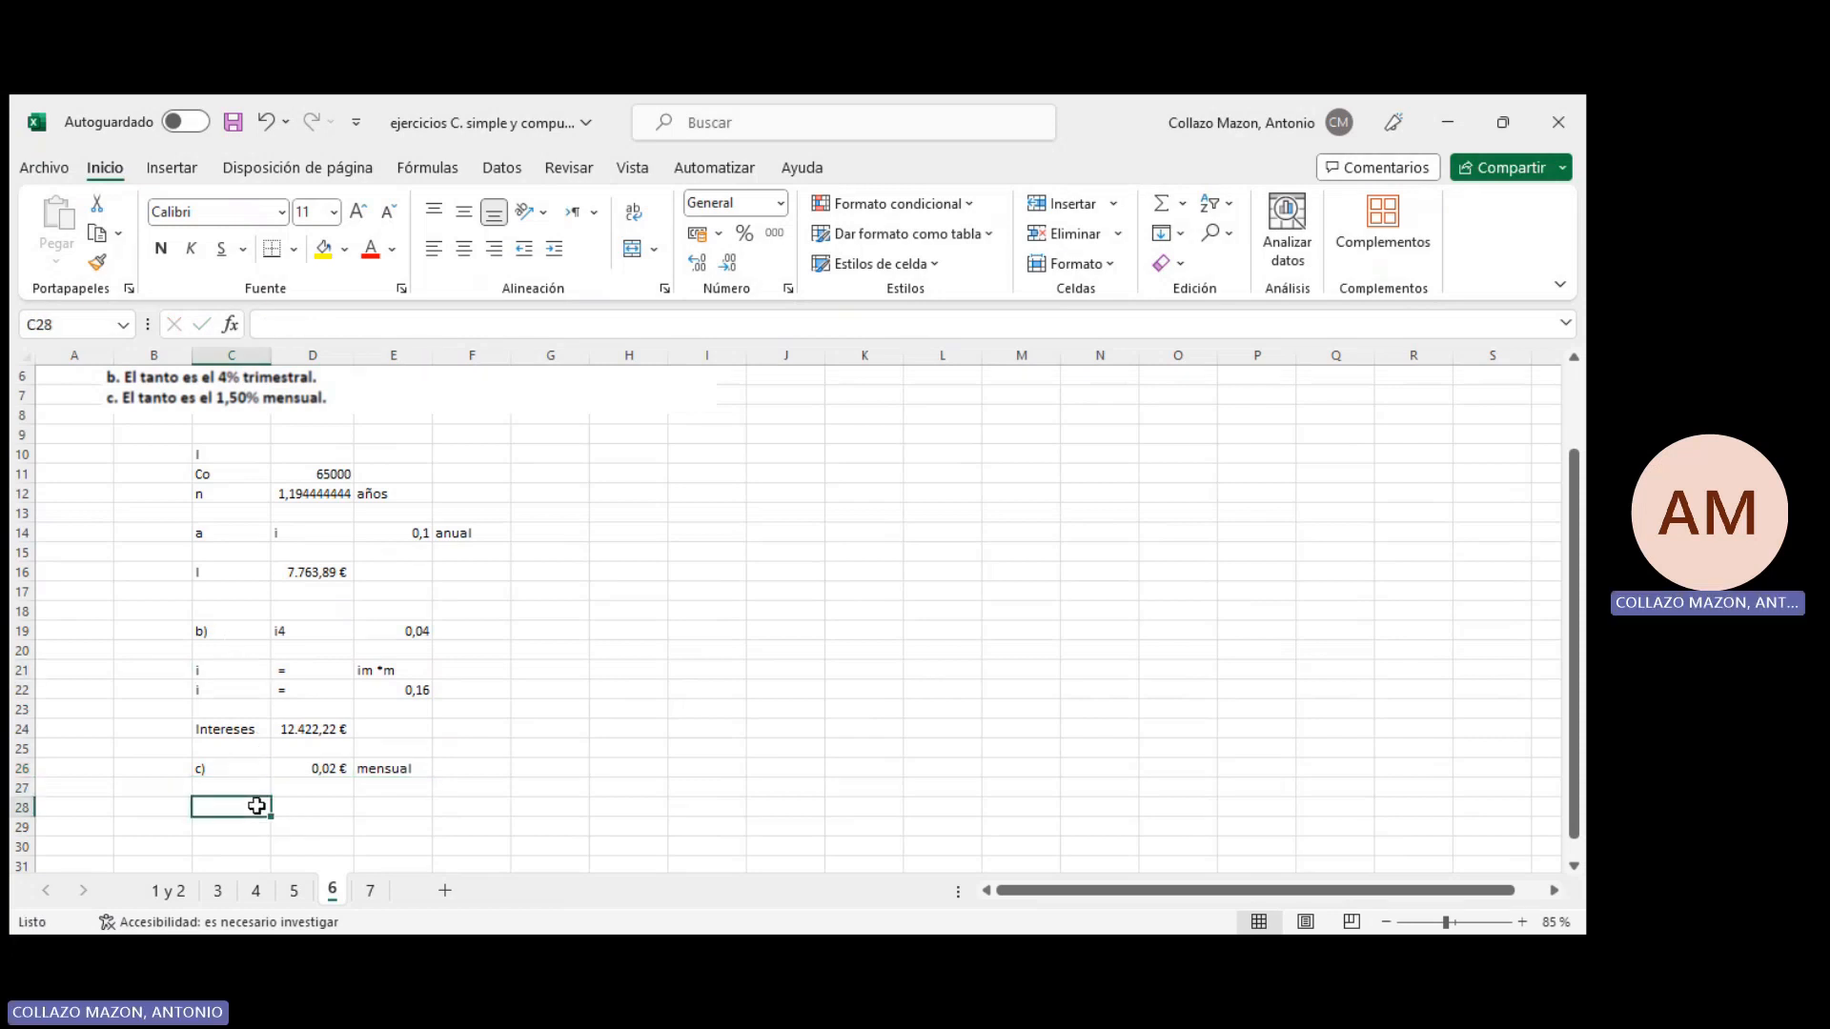
left_click(314, 768)
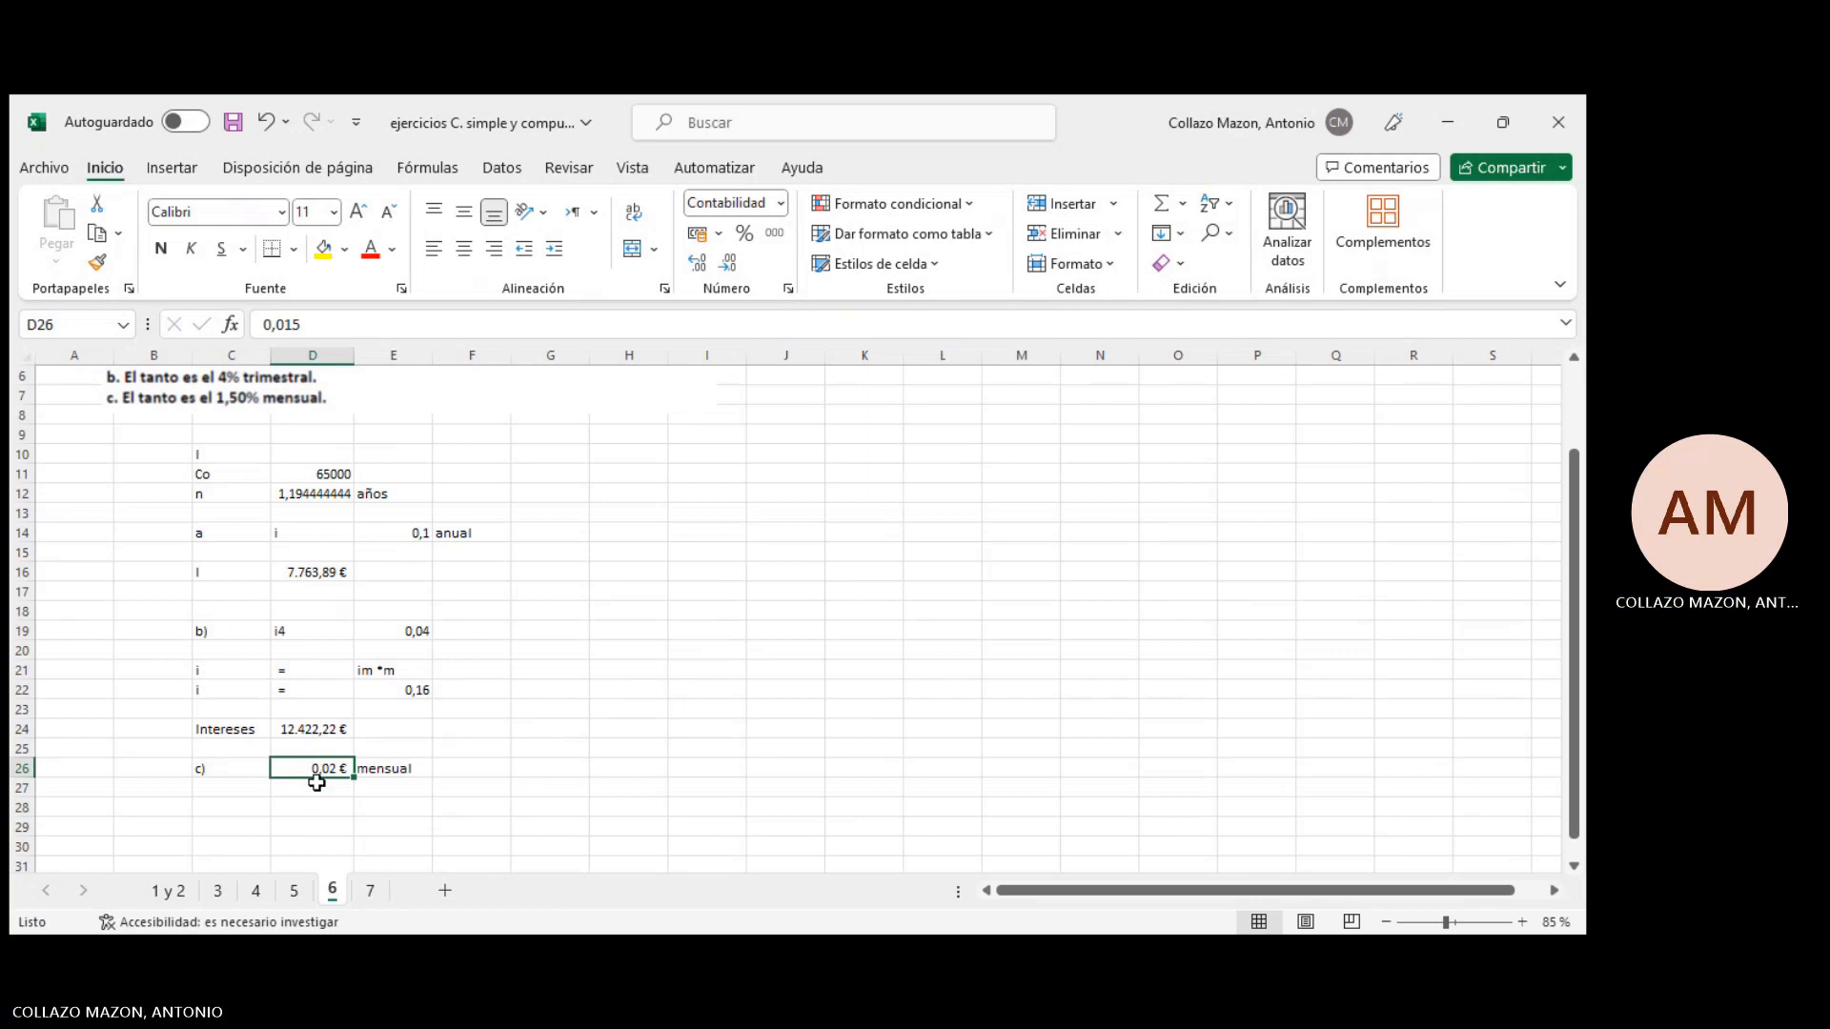
key("ctrl+c")
left_click(321, 785)
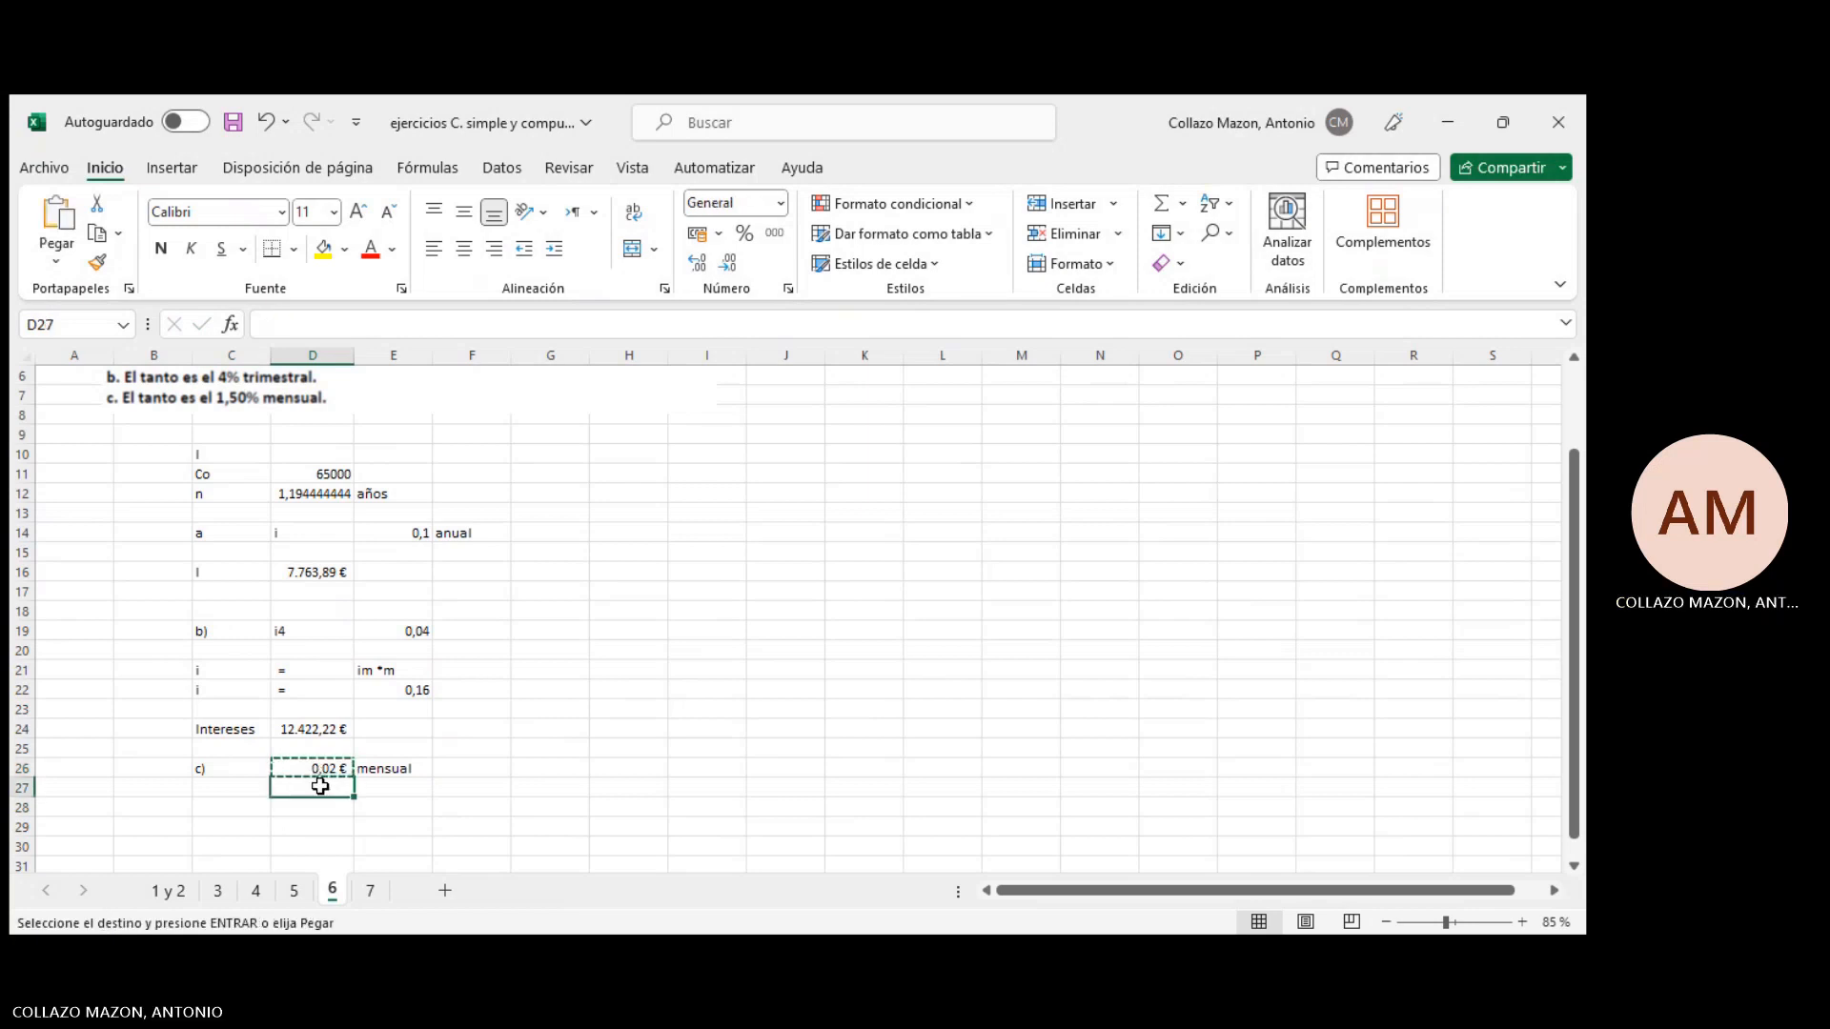
key("ctrl+v")
left_click(393, 774)
key("ctrl+x")
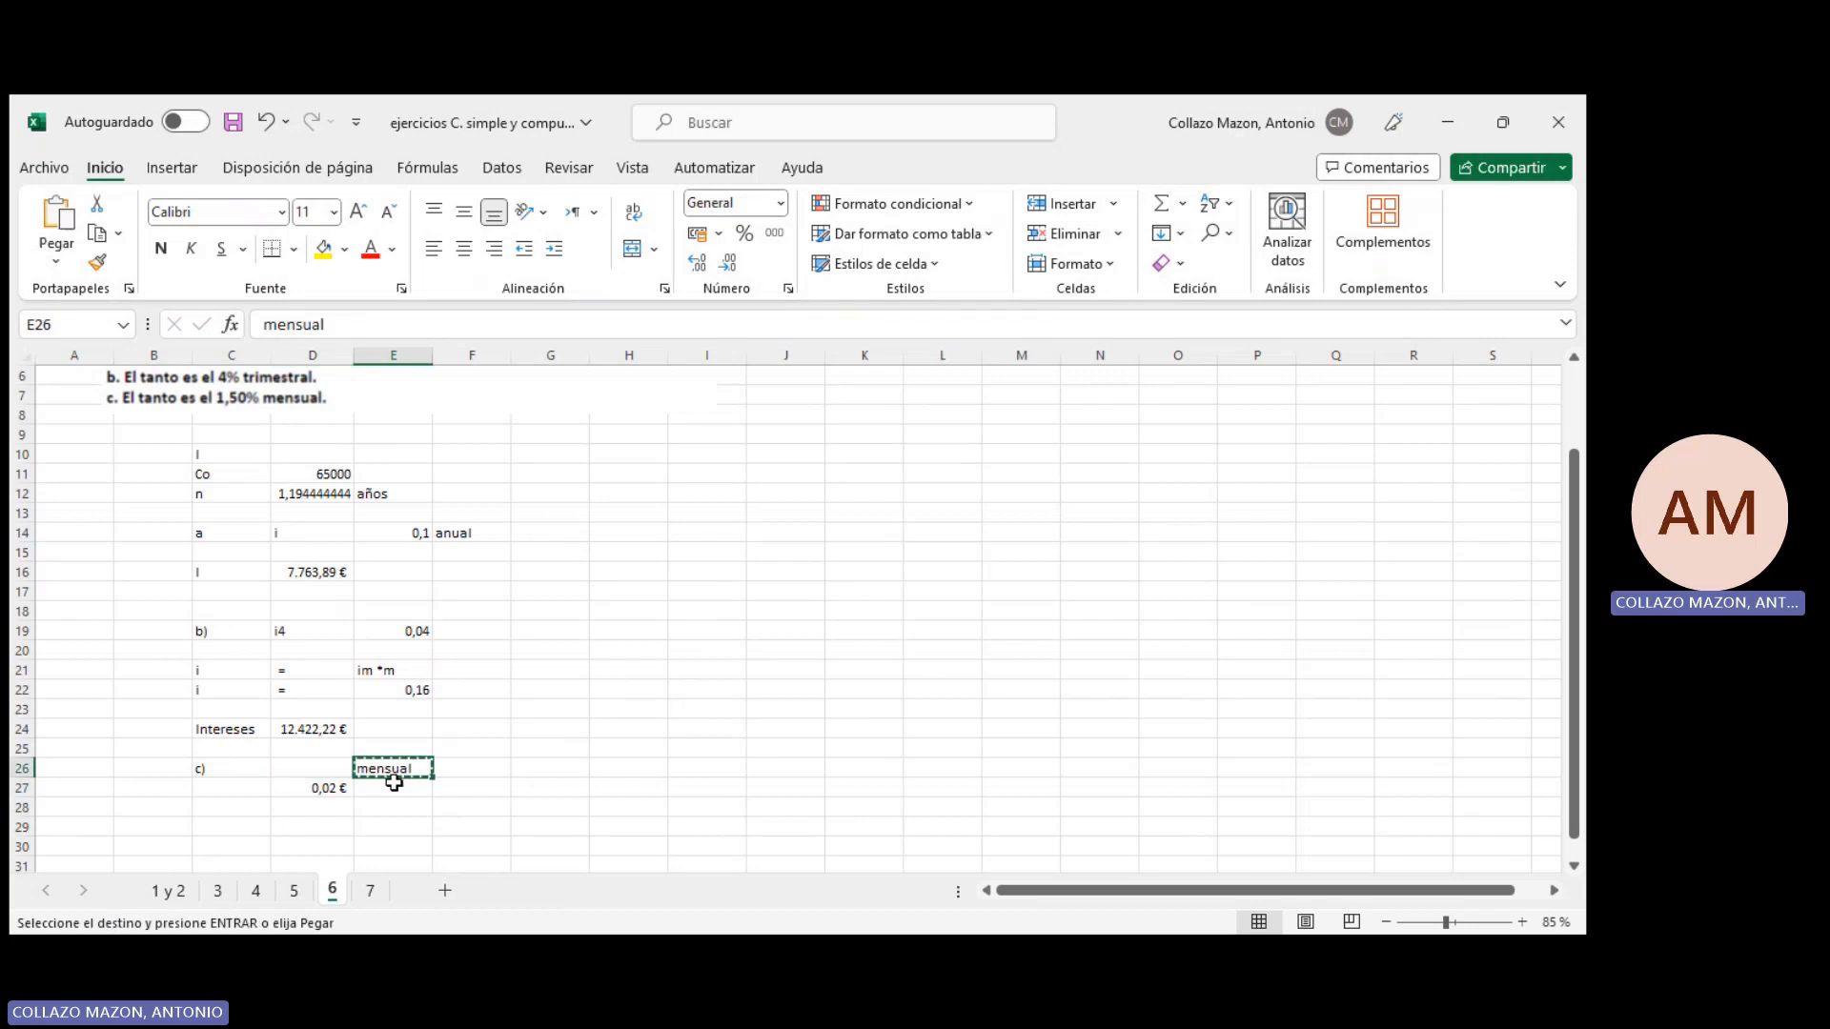
left_click(394, 788)
key("ctrl+v")
left_click(312, 794)
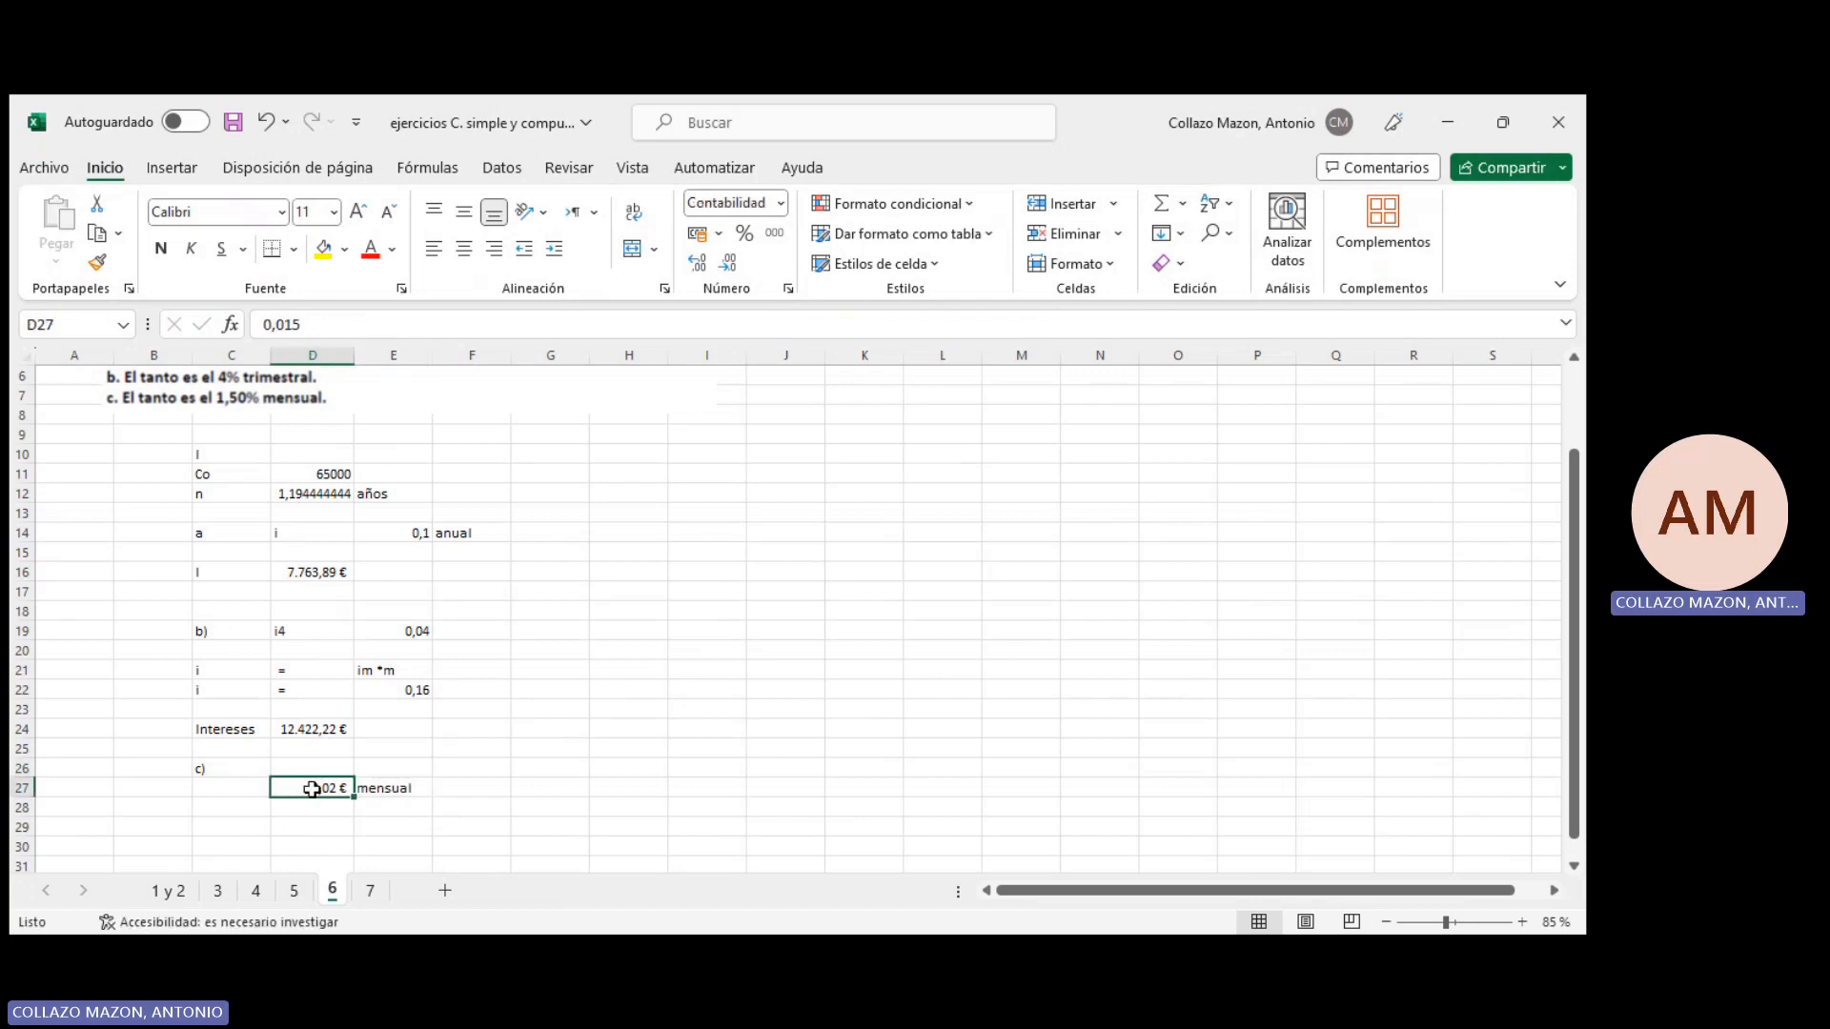
Format case c's monthly rate in D27 as Número with three decimal places
right_click(312, 789)
left_click(370, 774)
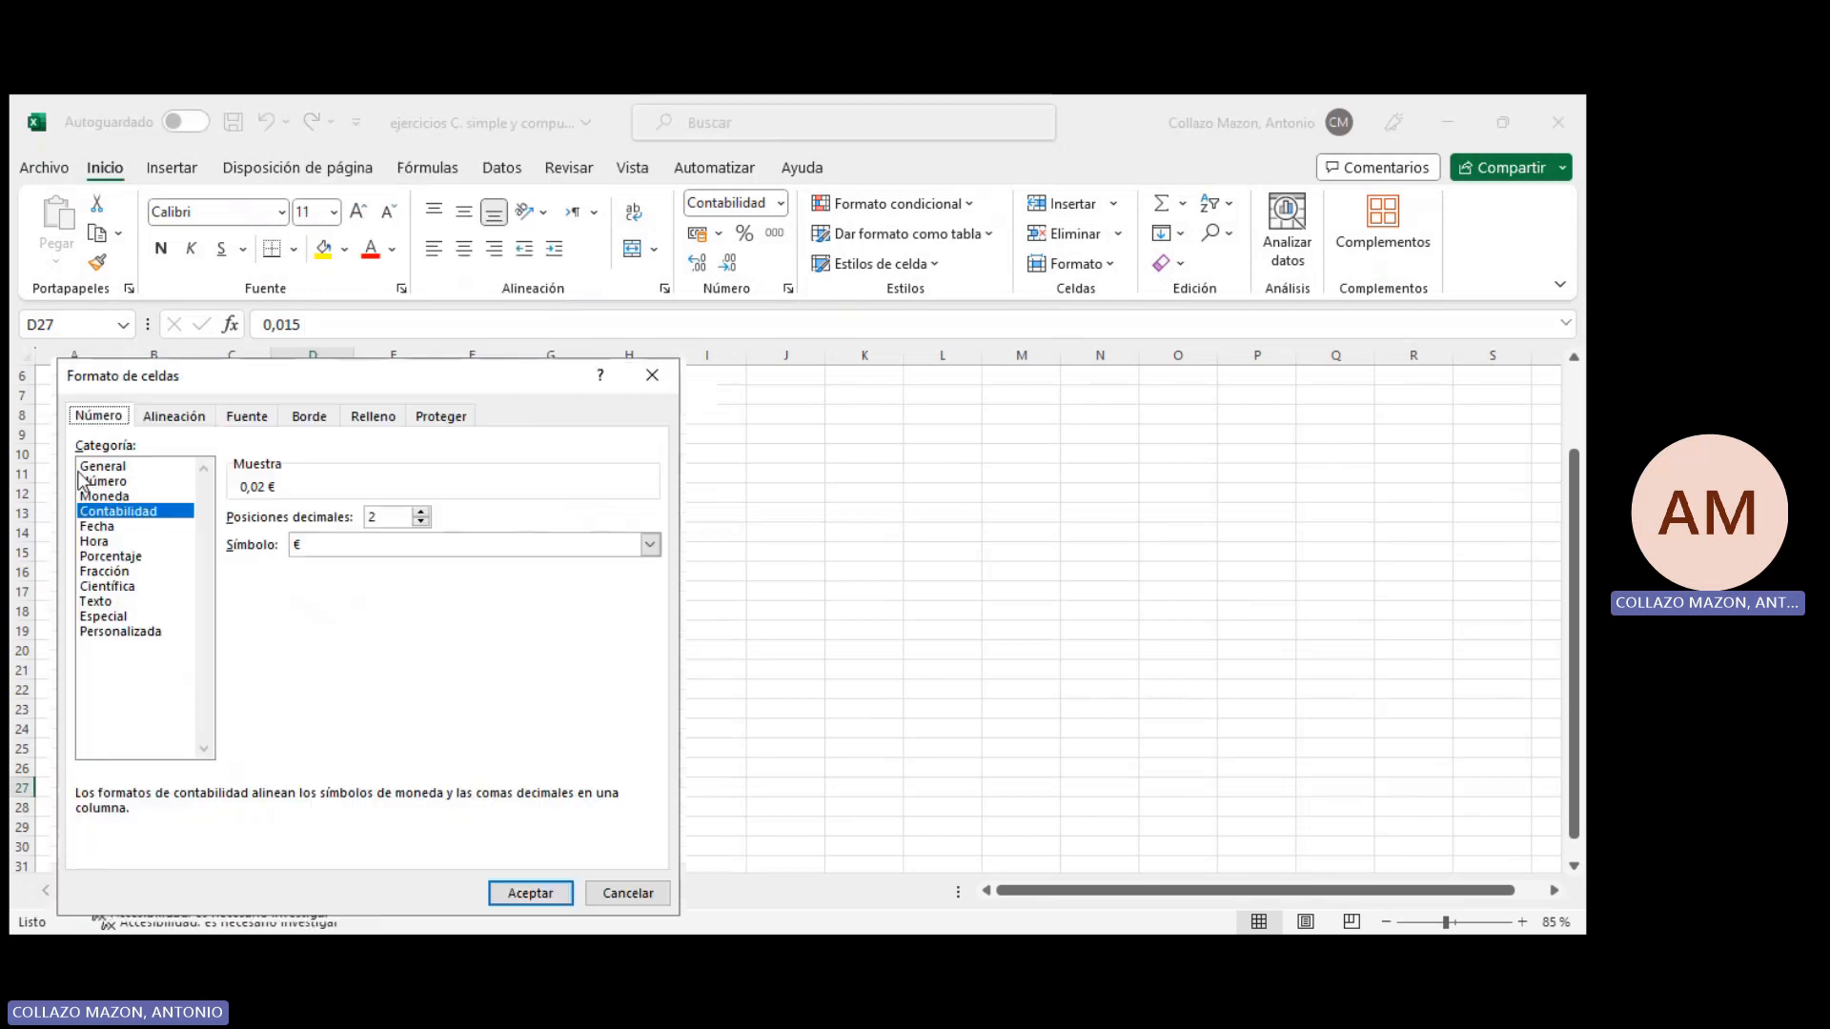
left_click(100, 482)
left_click(530, 893)
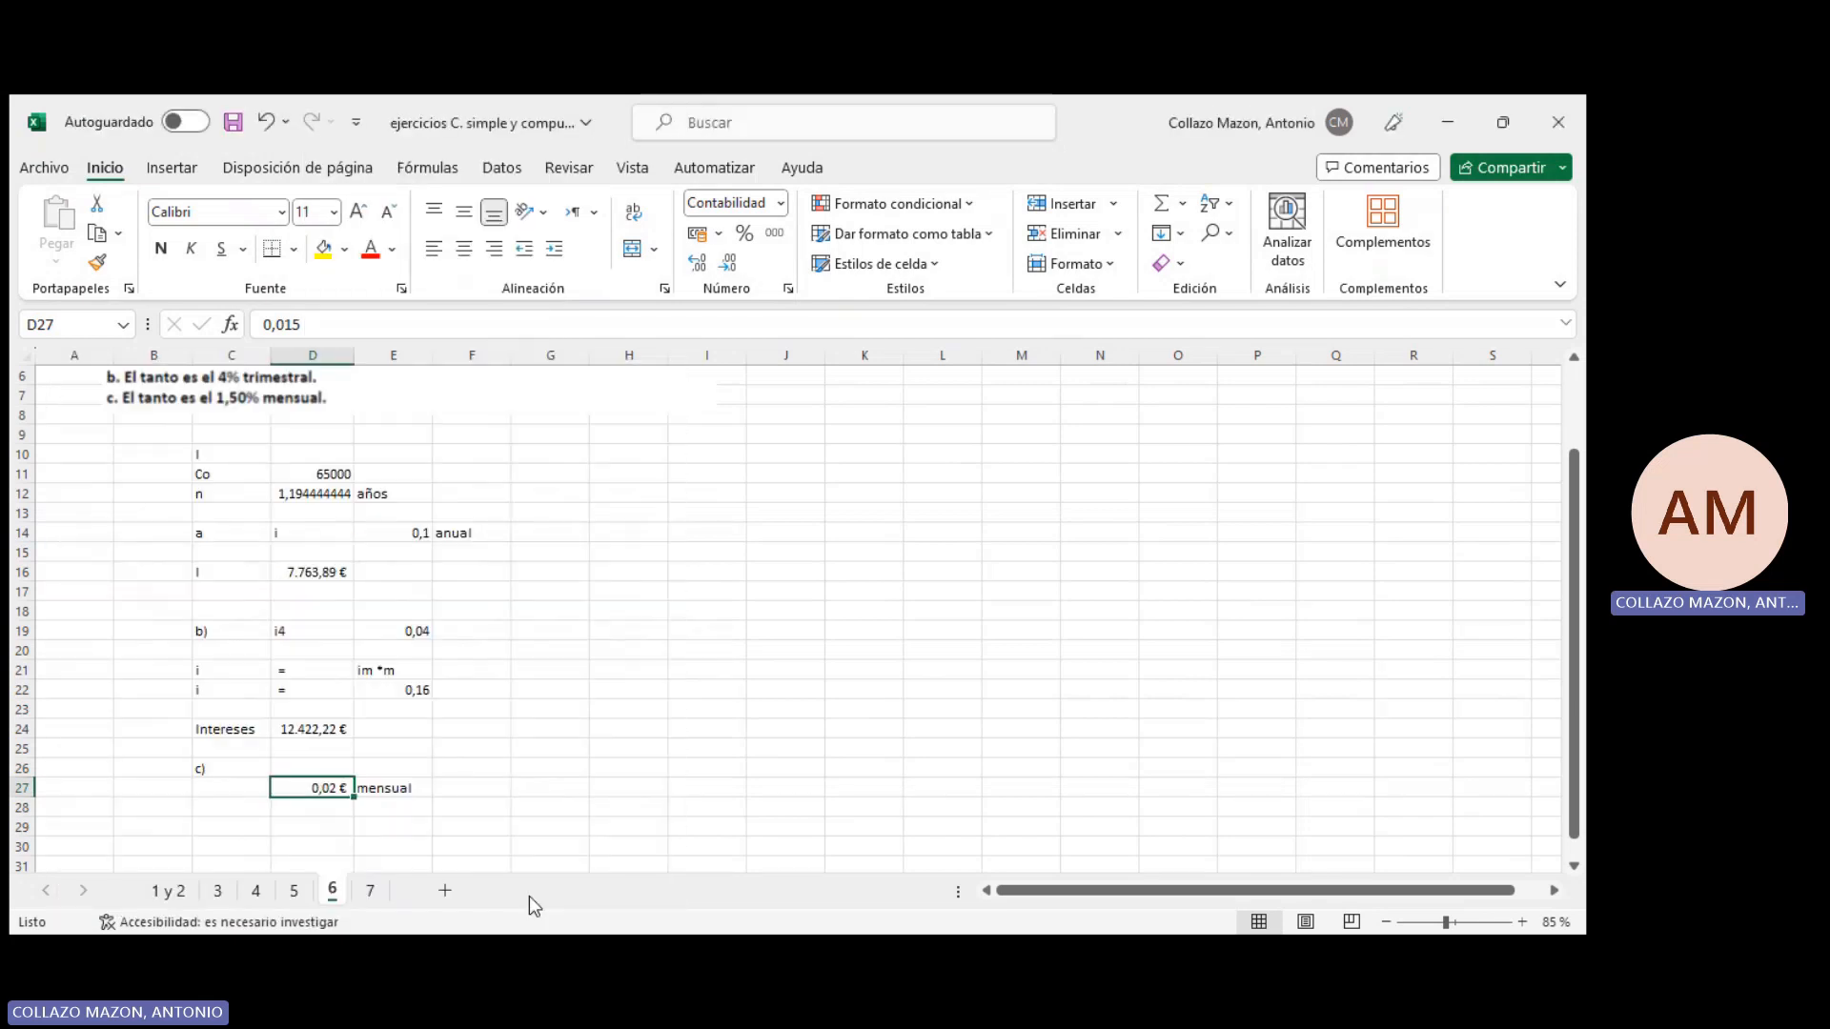
left_click(698, 263)
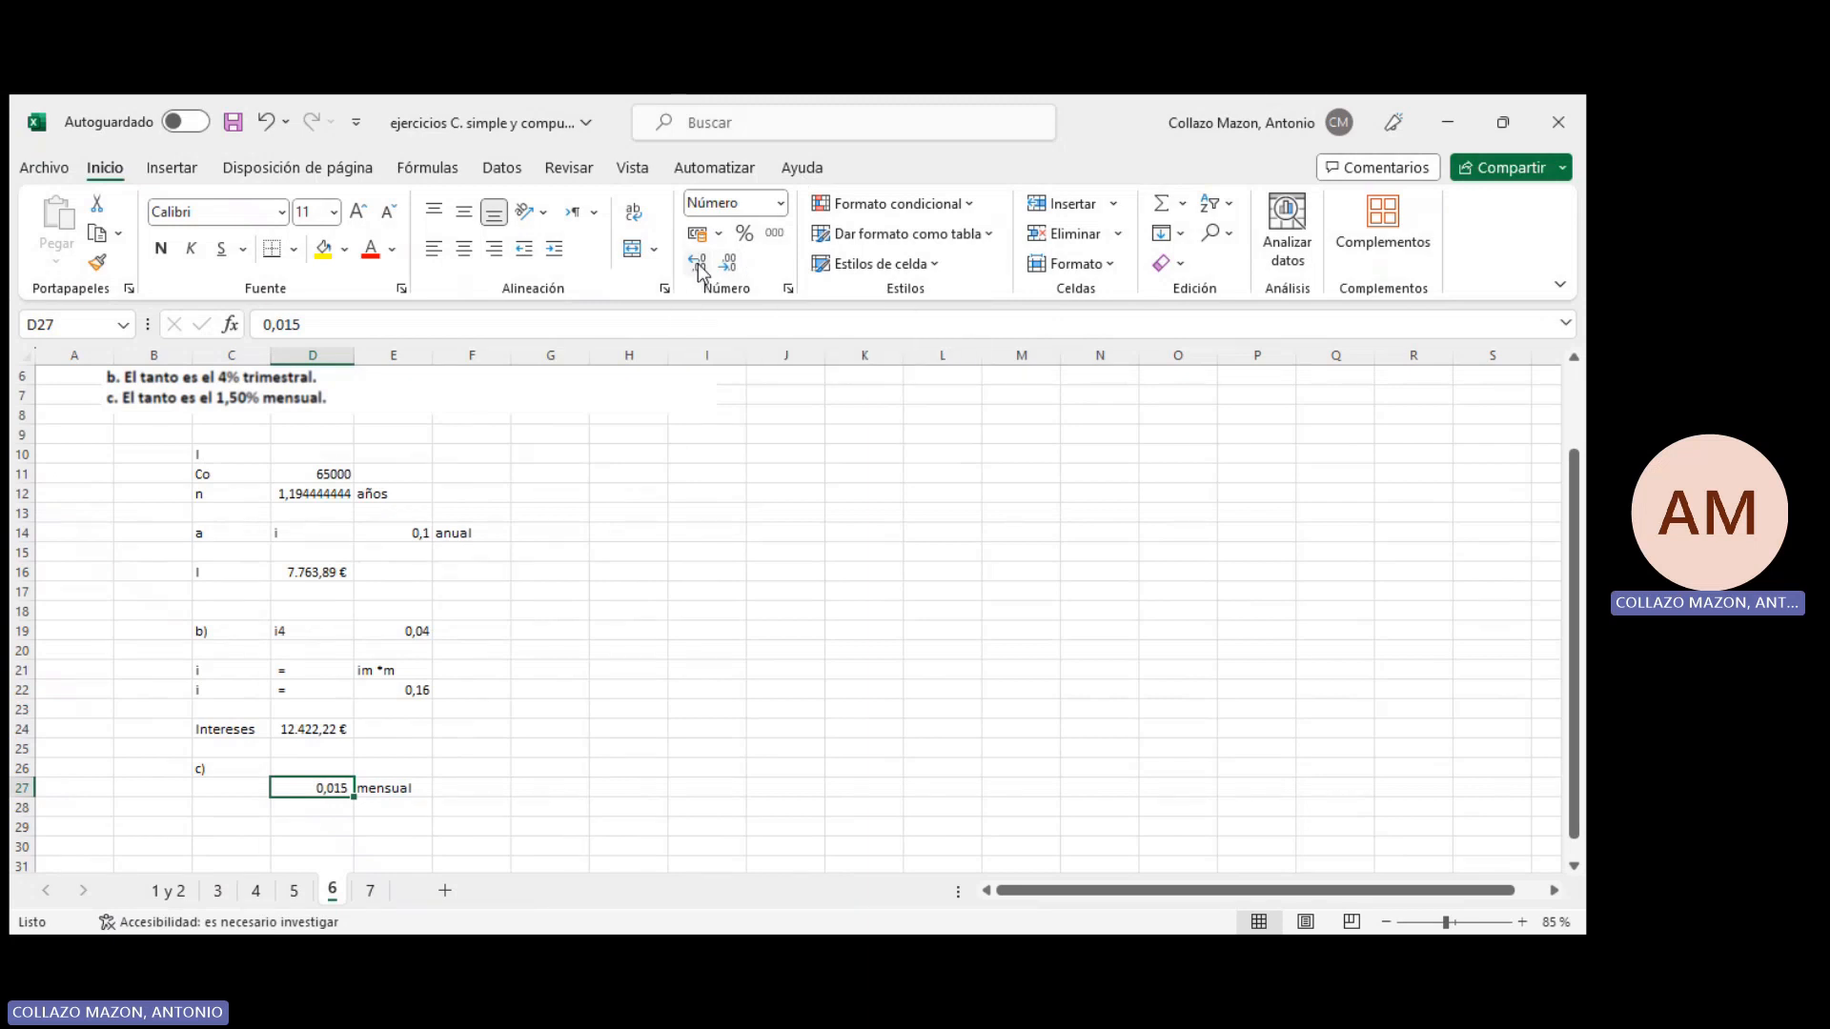
Copy the rate conversion line i = im *m from C21:E21 into row 29 for case c
left_click(248, 826)
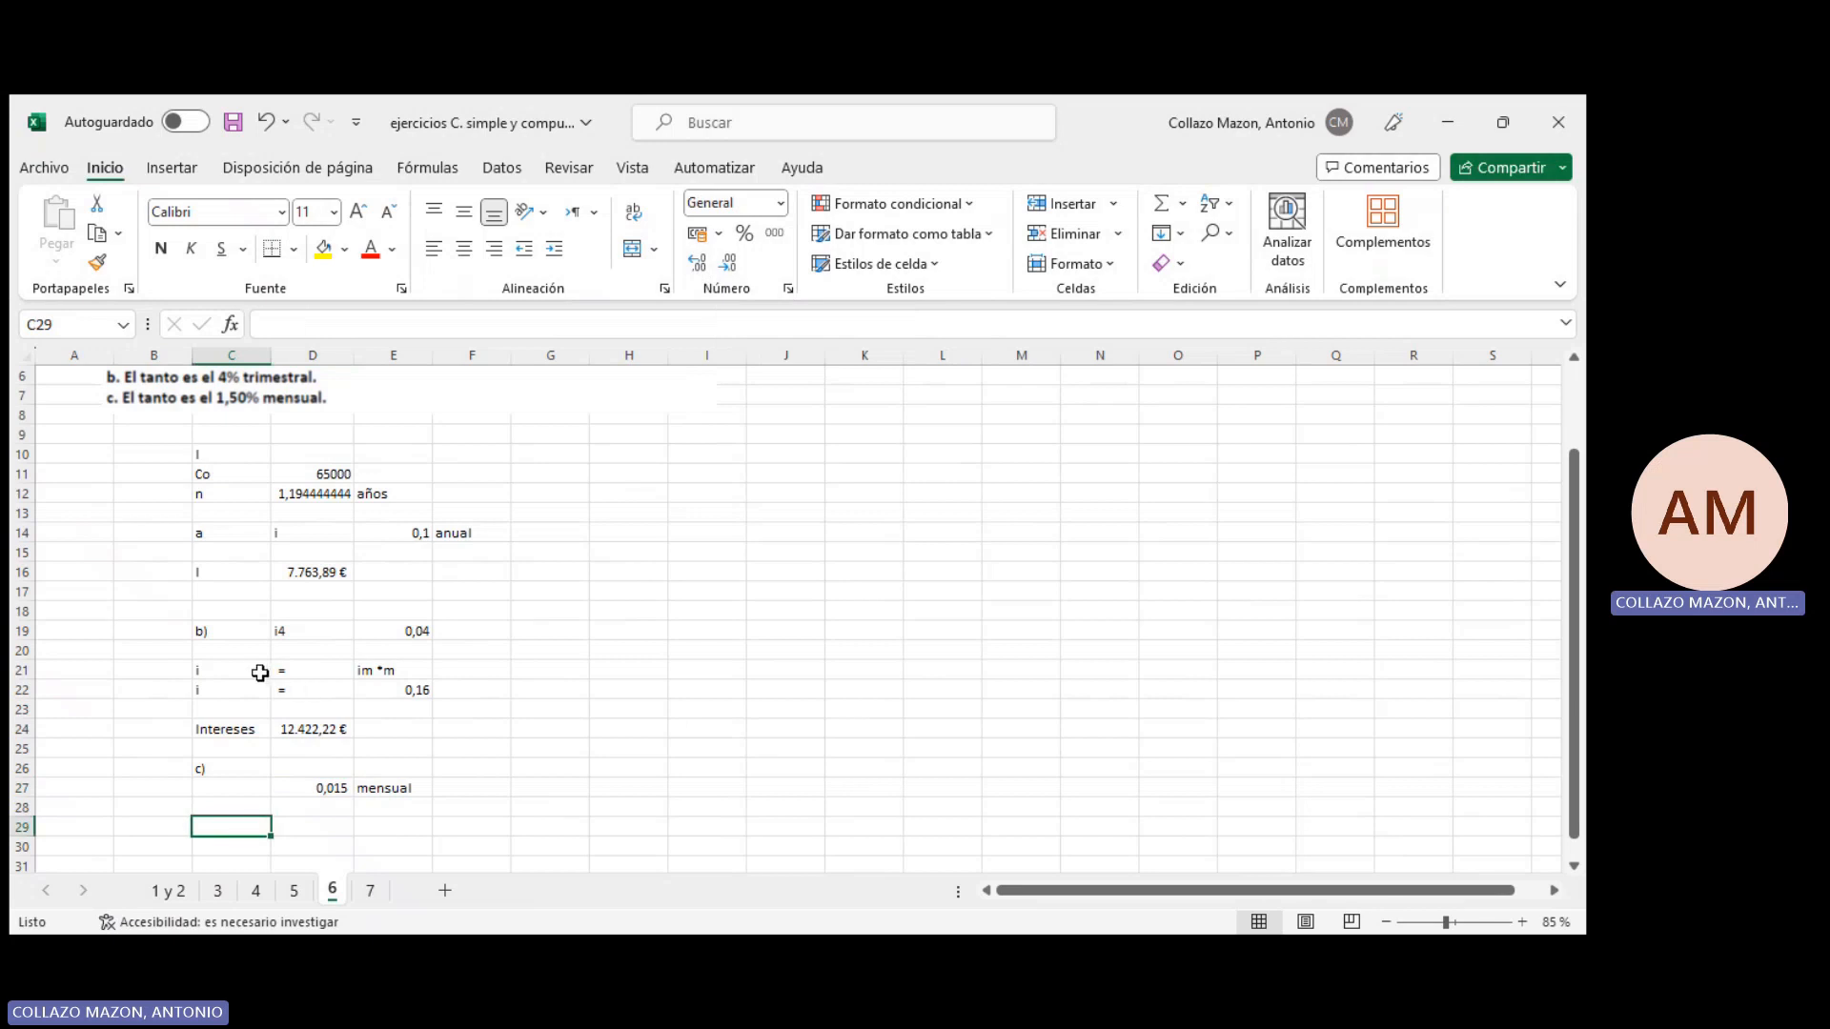
left_click_drag(263, 673, 360, 675)
key("ctrl+c")
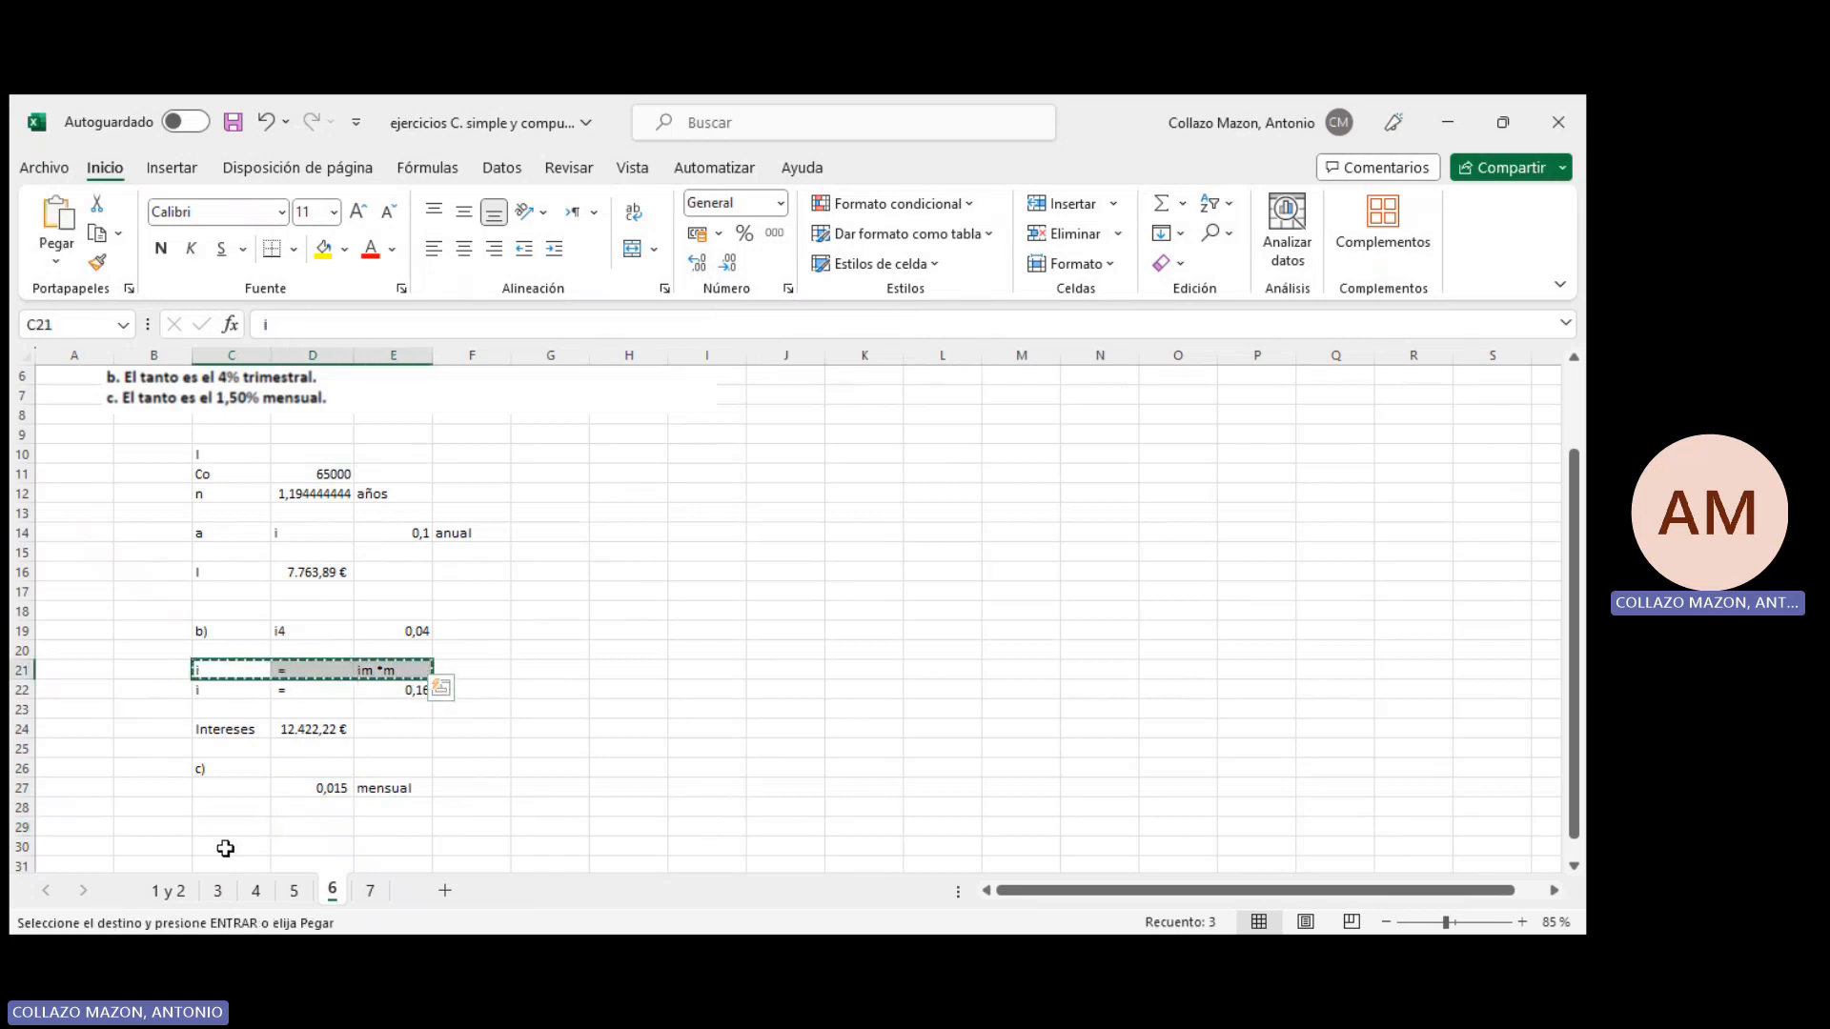
left_click(230, 825)
key("ctrl+v")
left_click(232, 848)
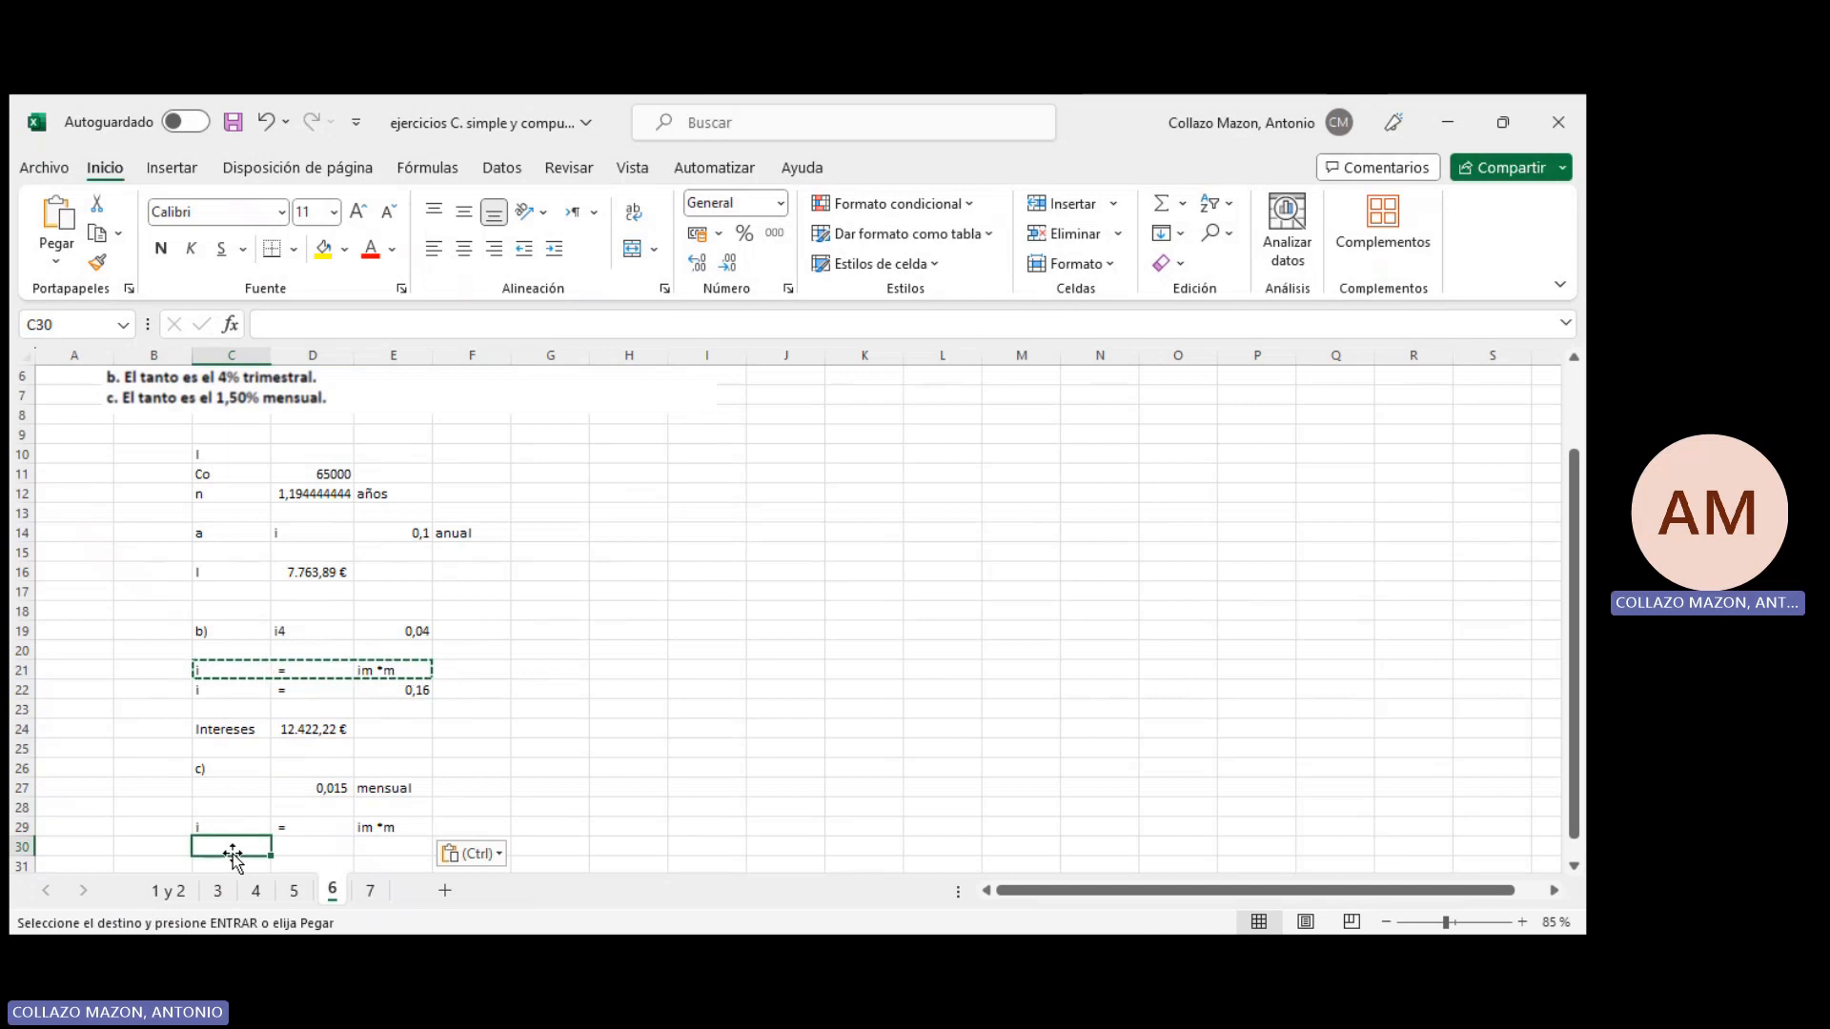
Repeat the labels i and = from row 29 in C30 and D30
key("Up")
key("ctrl+c")
key("Down")
key("ctrl+v")
key("Right")
key("Up")
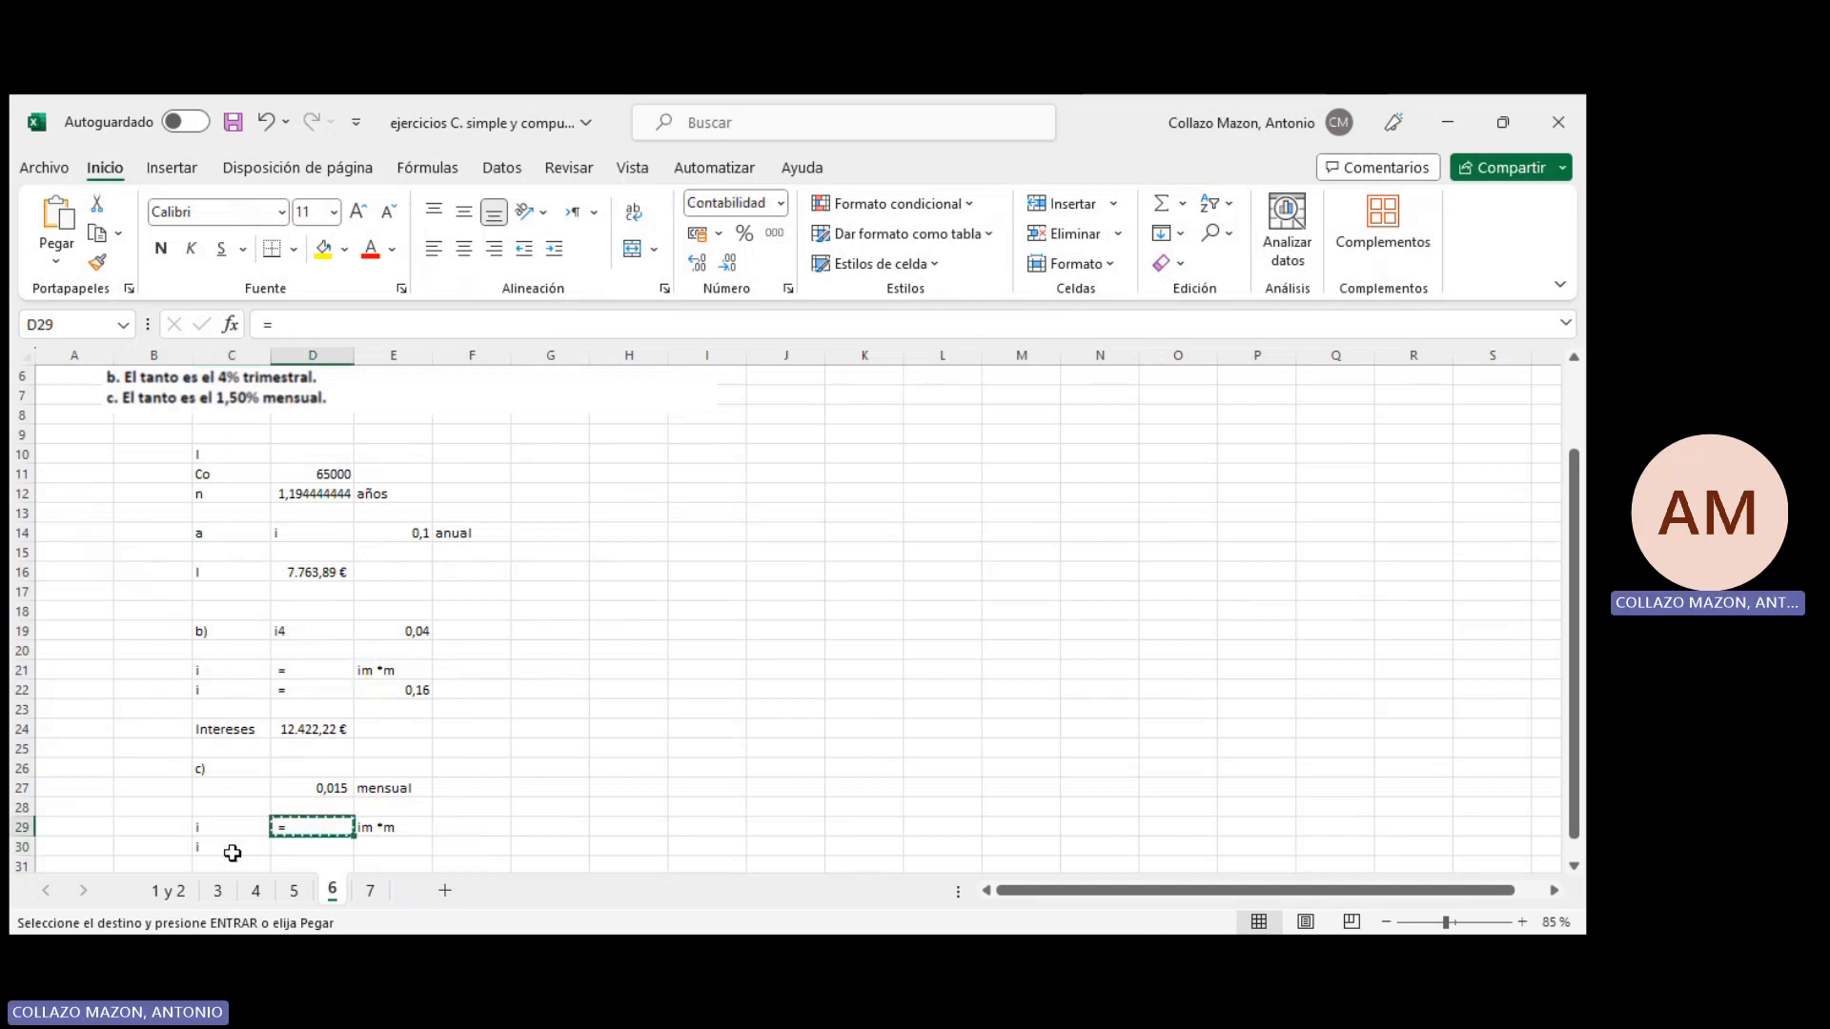
key("ctrl+c")
key("Down")
key("ctrl+v")
Calculate case c's annual rate in E30 with the formula +D27*12
key("Right")
type("+")
key("Left")
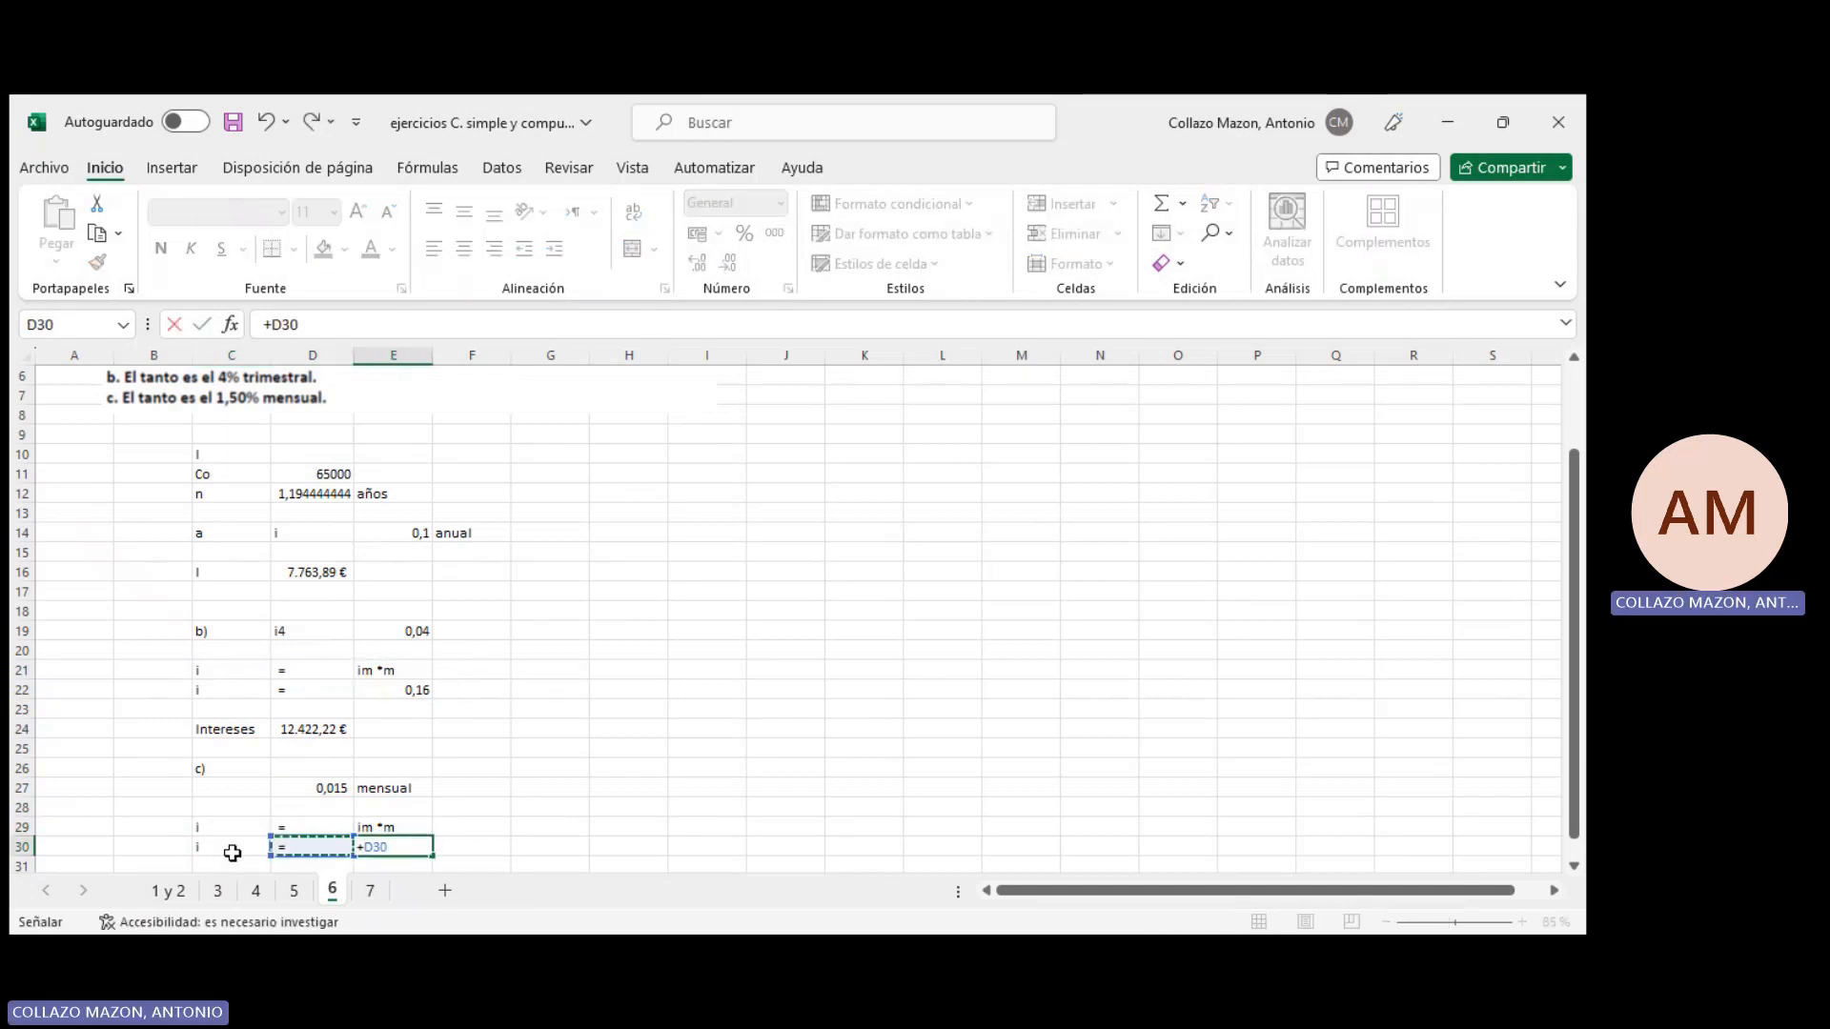
key("Up")
key("Up")
key("Up")
type("*12")
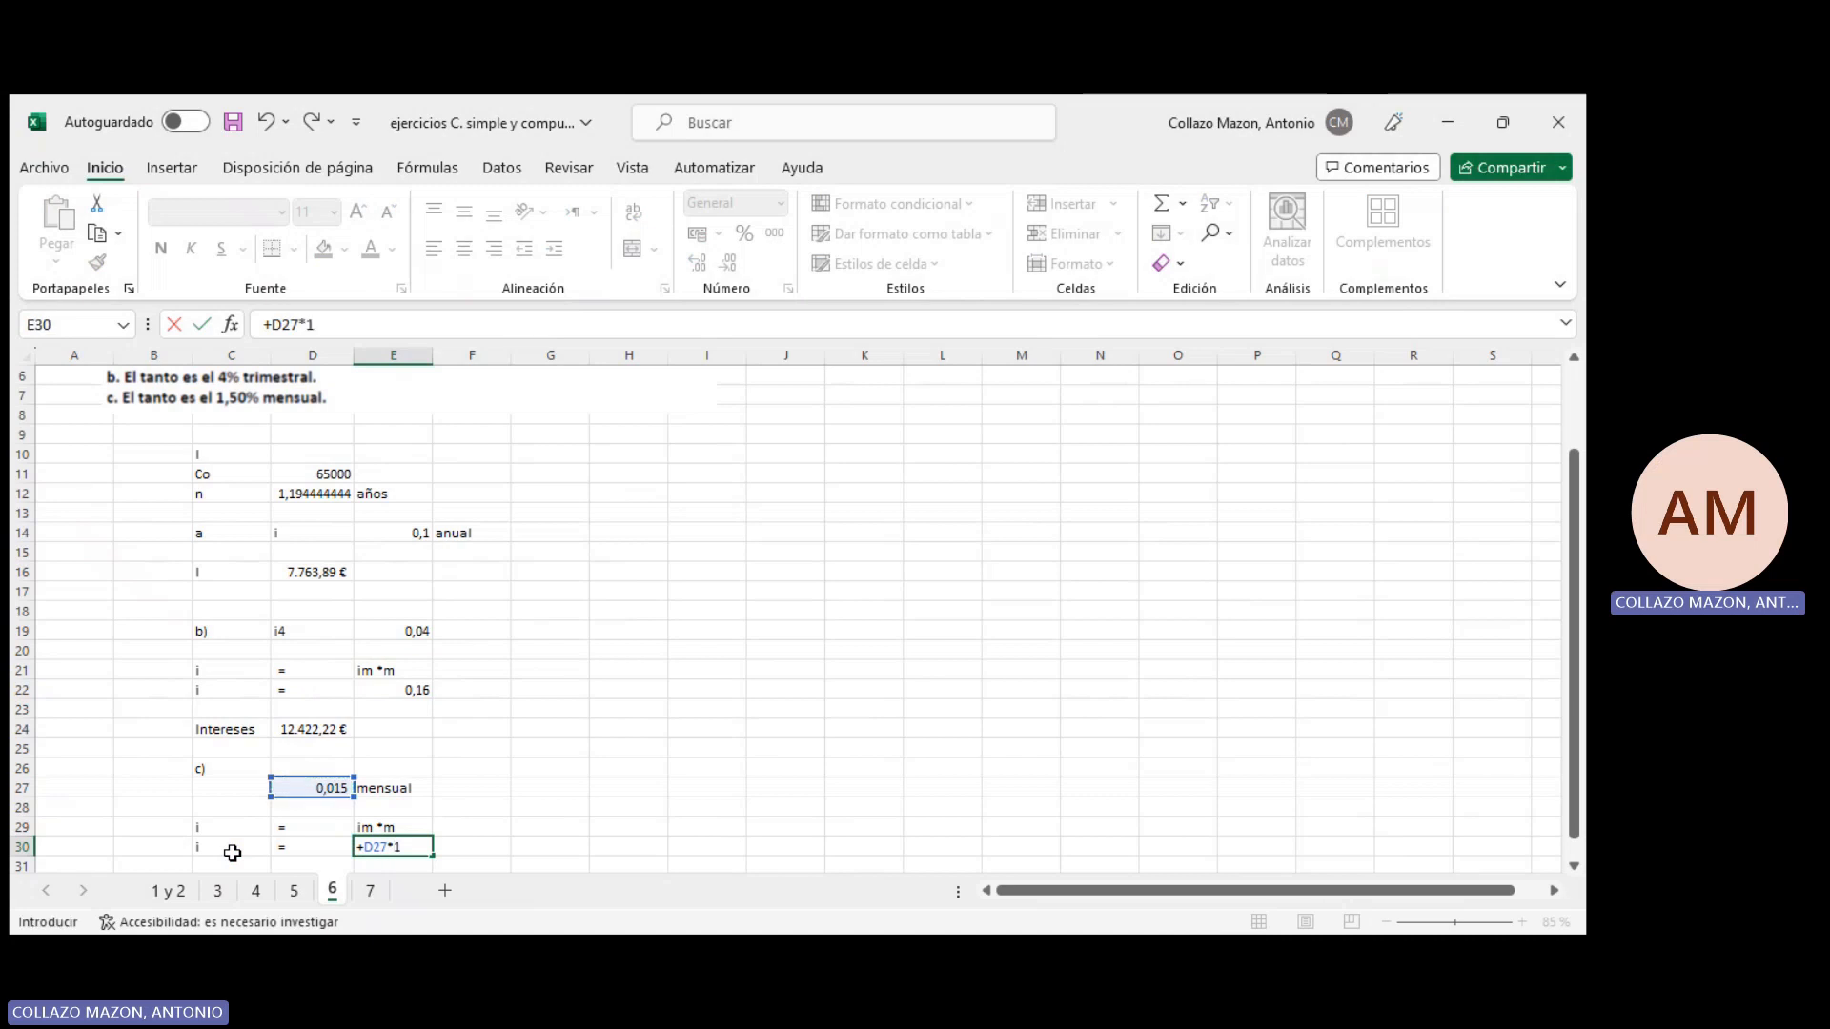
key("Return")
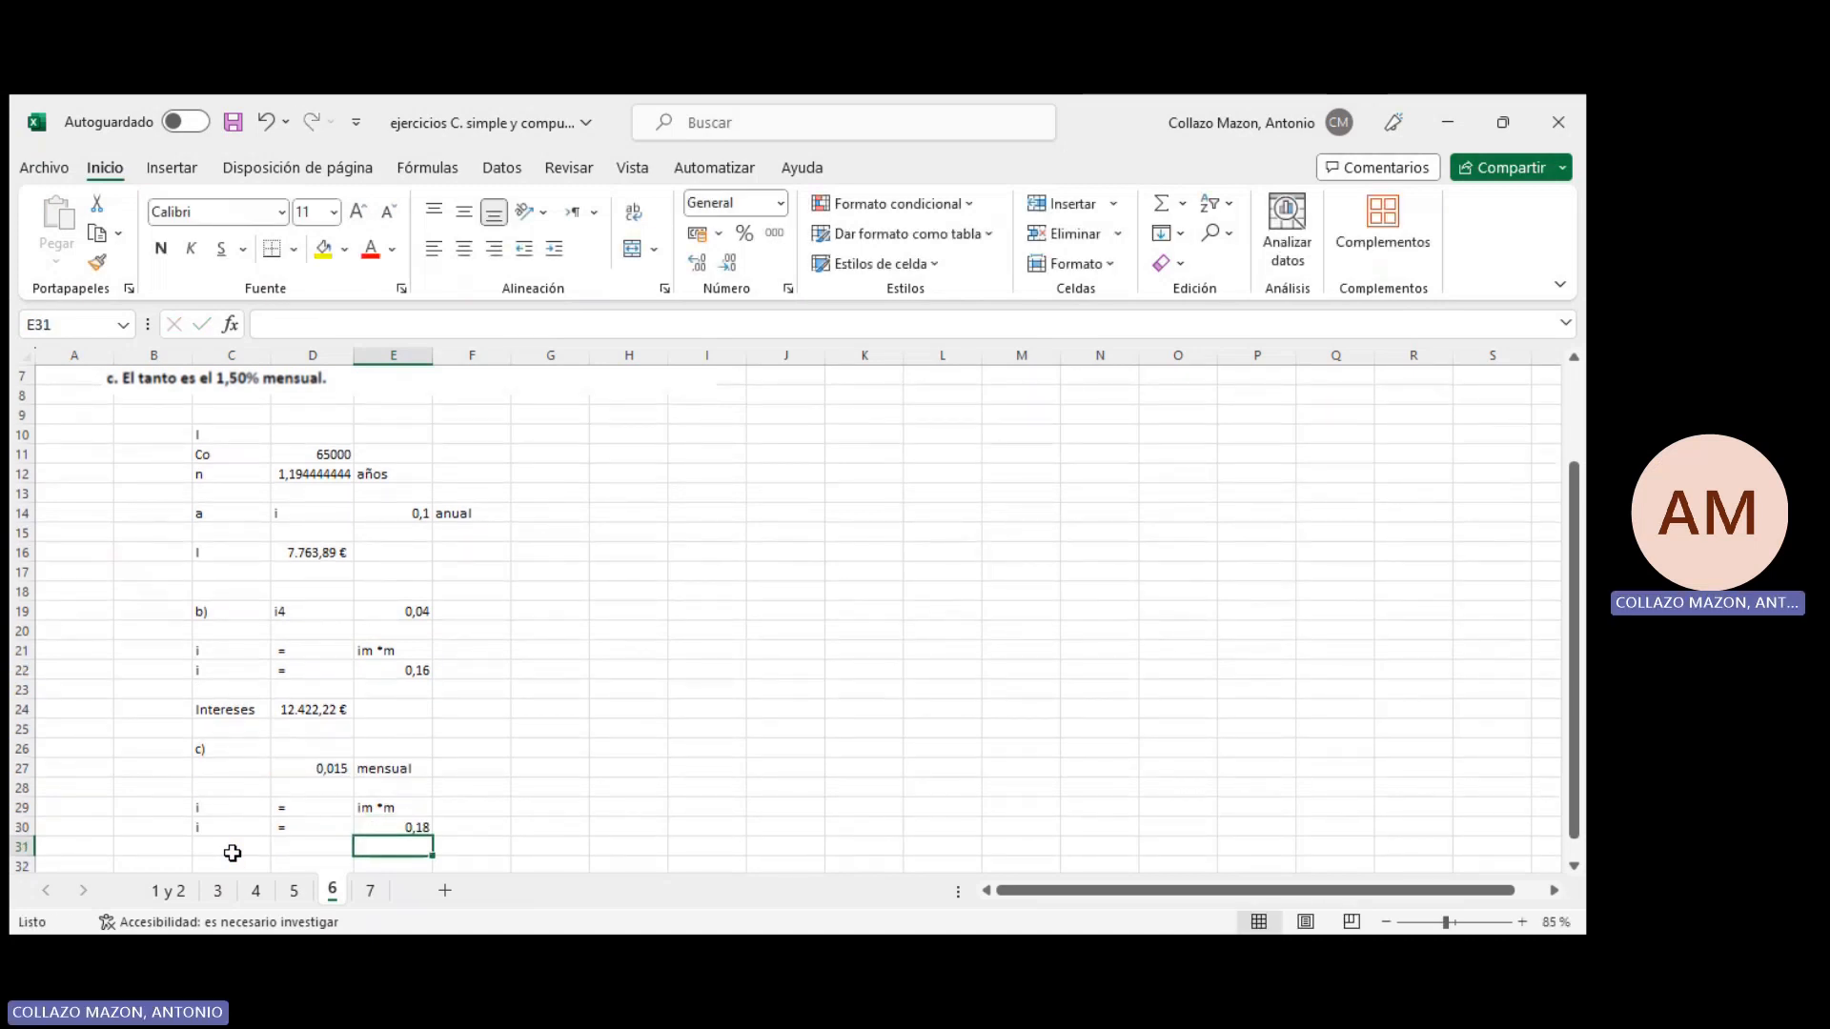
Copy case b's interest formula from D24 into D32 for case c and label it I in C32
left_click(315, 716)
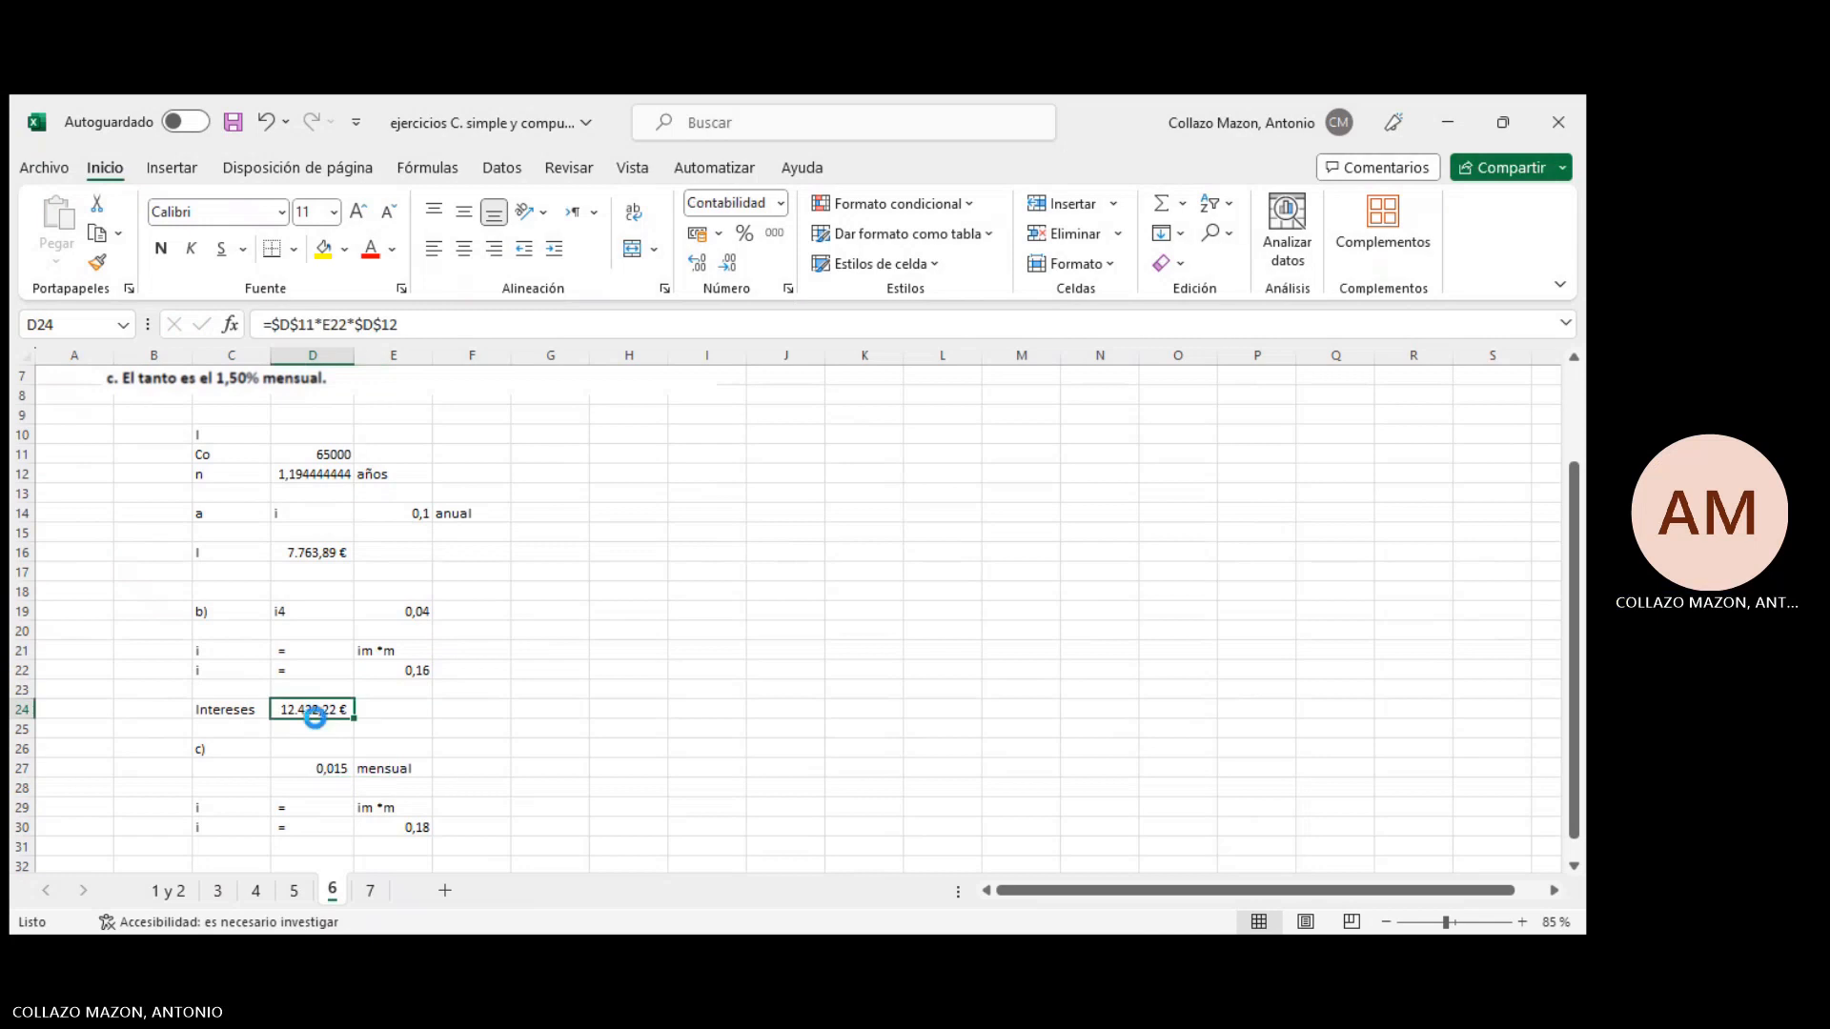
key("ctrl+c")
left_click(282, 862)
scroll(282, 861, "down", 4)
key("ctrl+v")
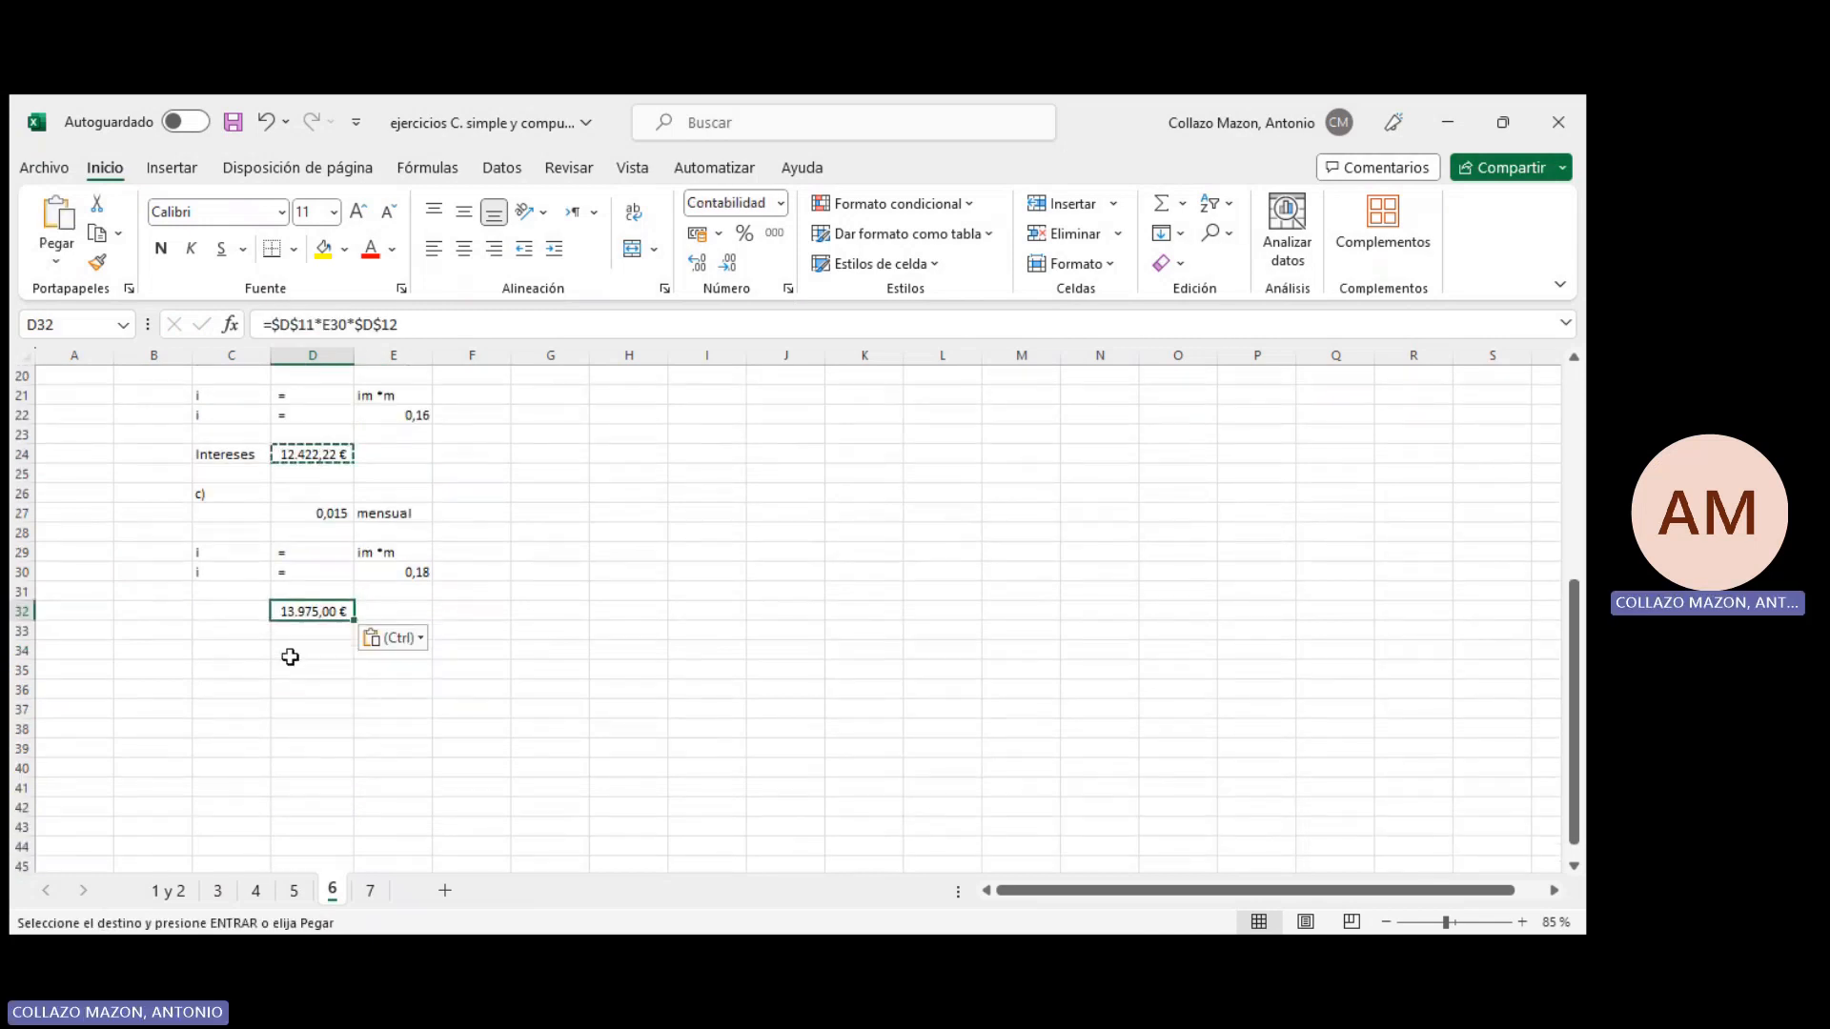
double_click(295, 610)
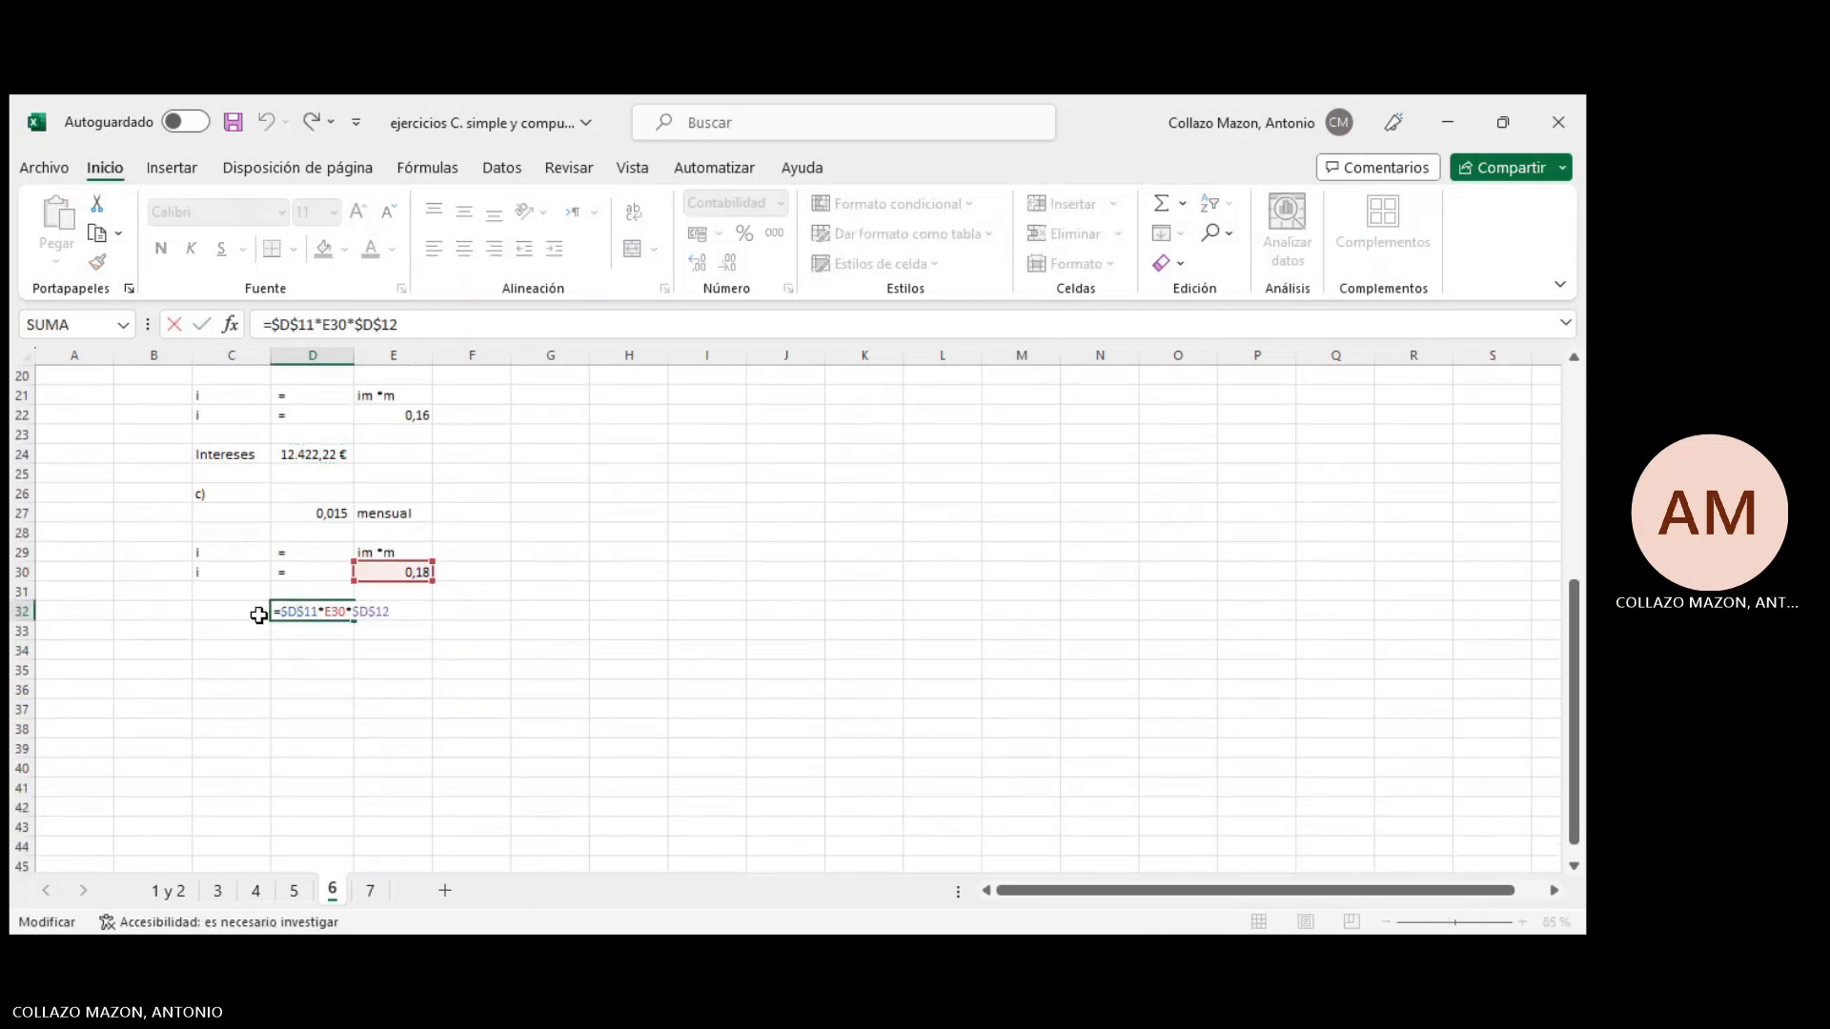
left_click(258, 615)
type("i")
key("Return")
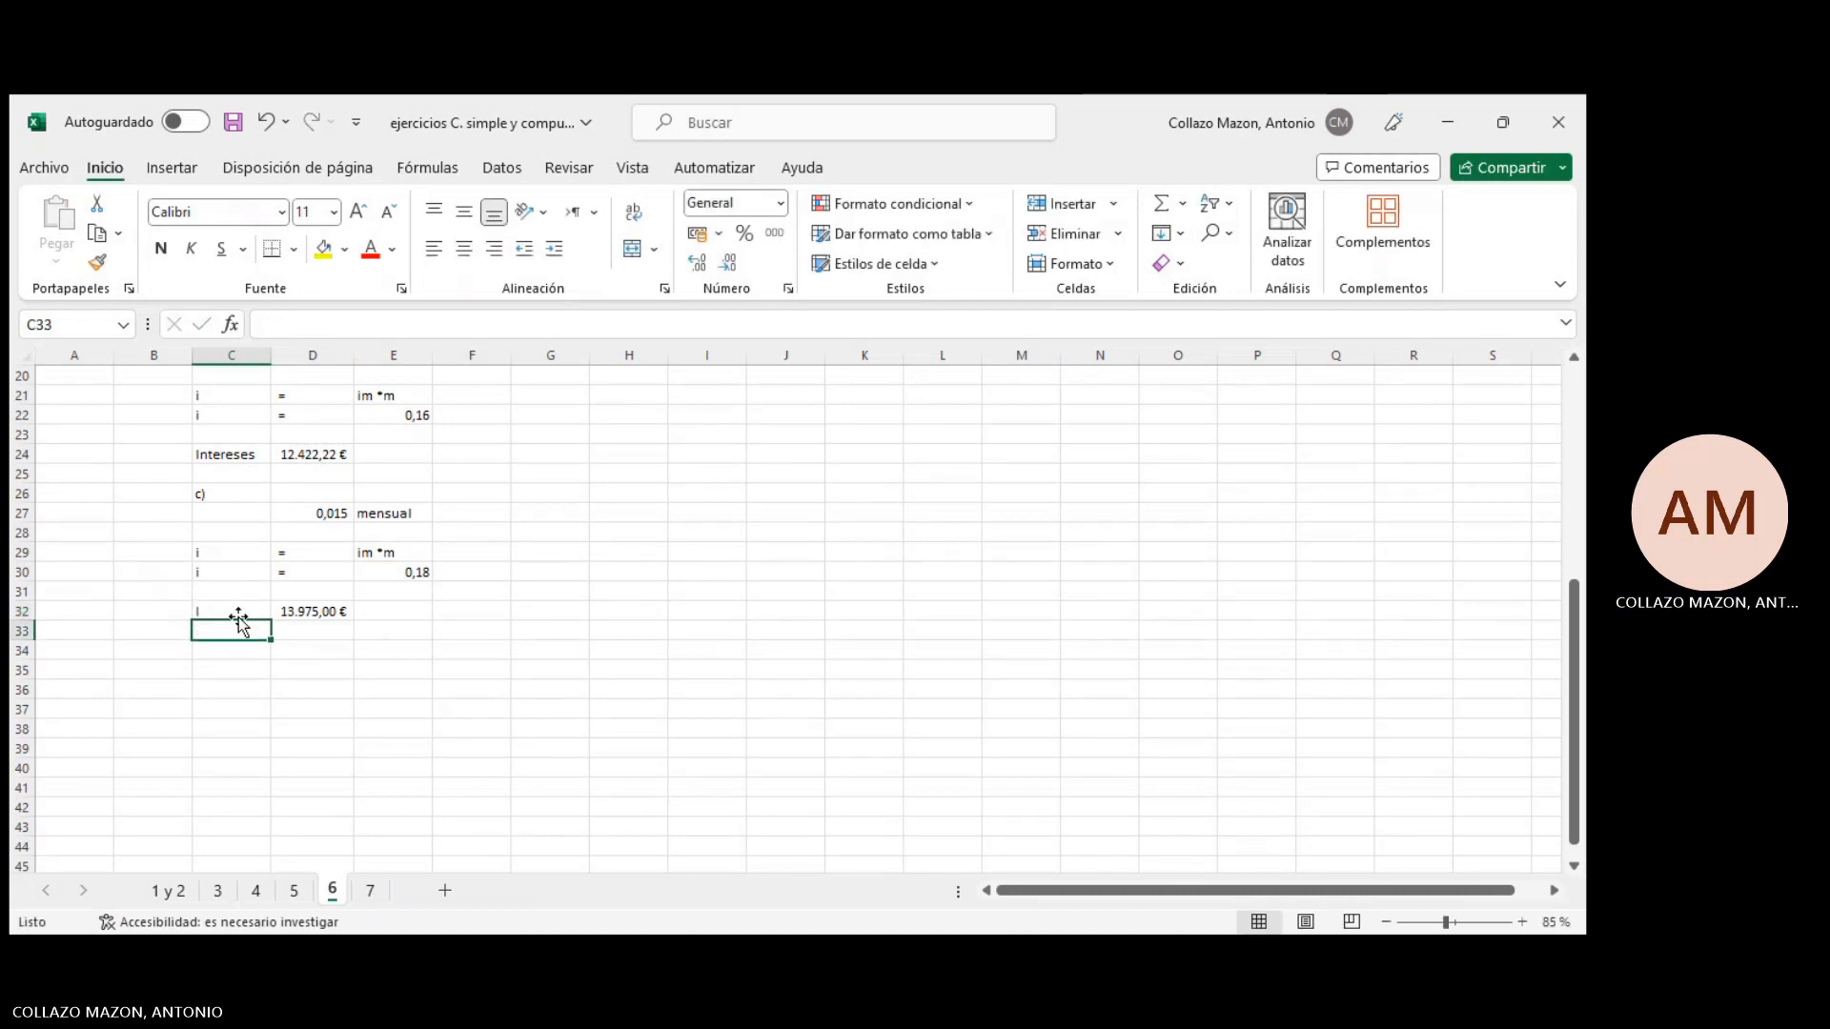
Examine which cells case c's interest formula in D32 refers to
scroll(241, 624, "up", 2)
double_click(306, 726)
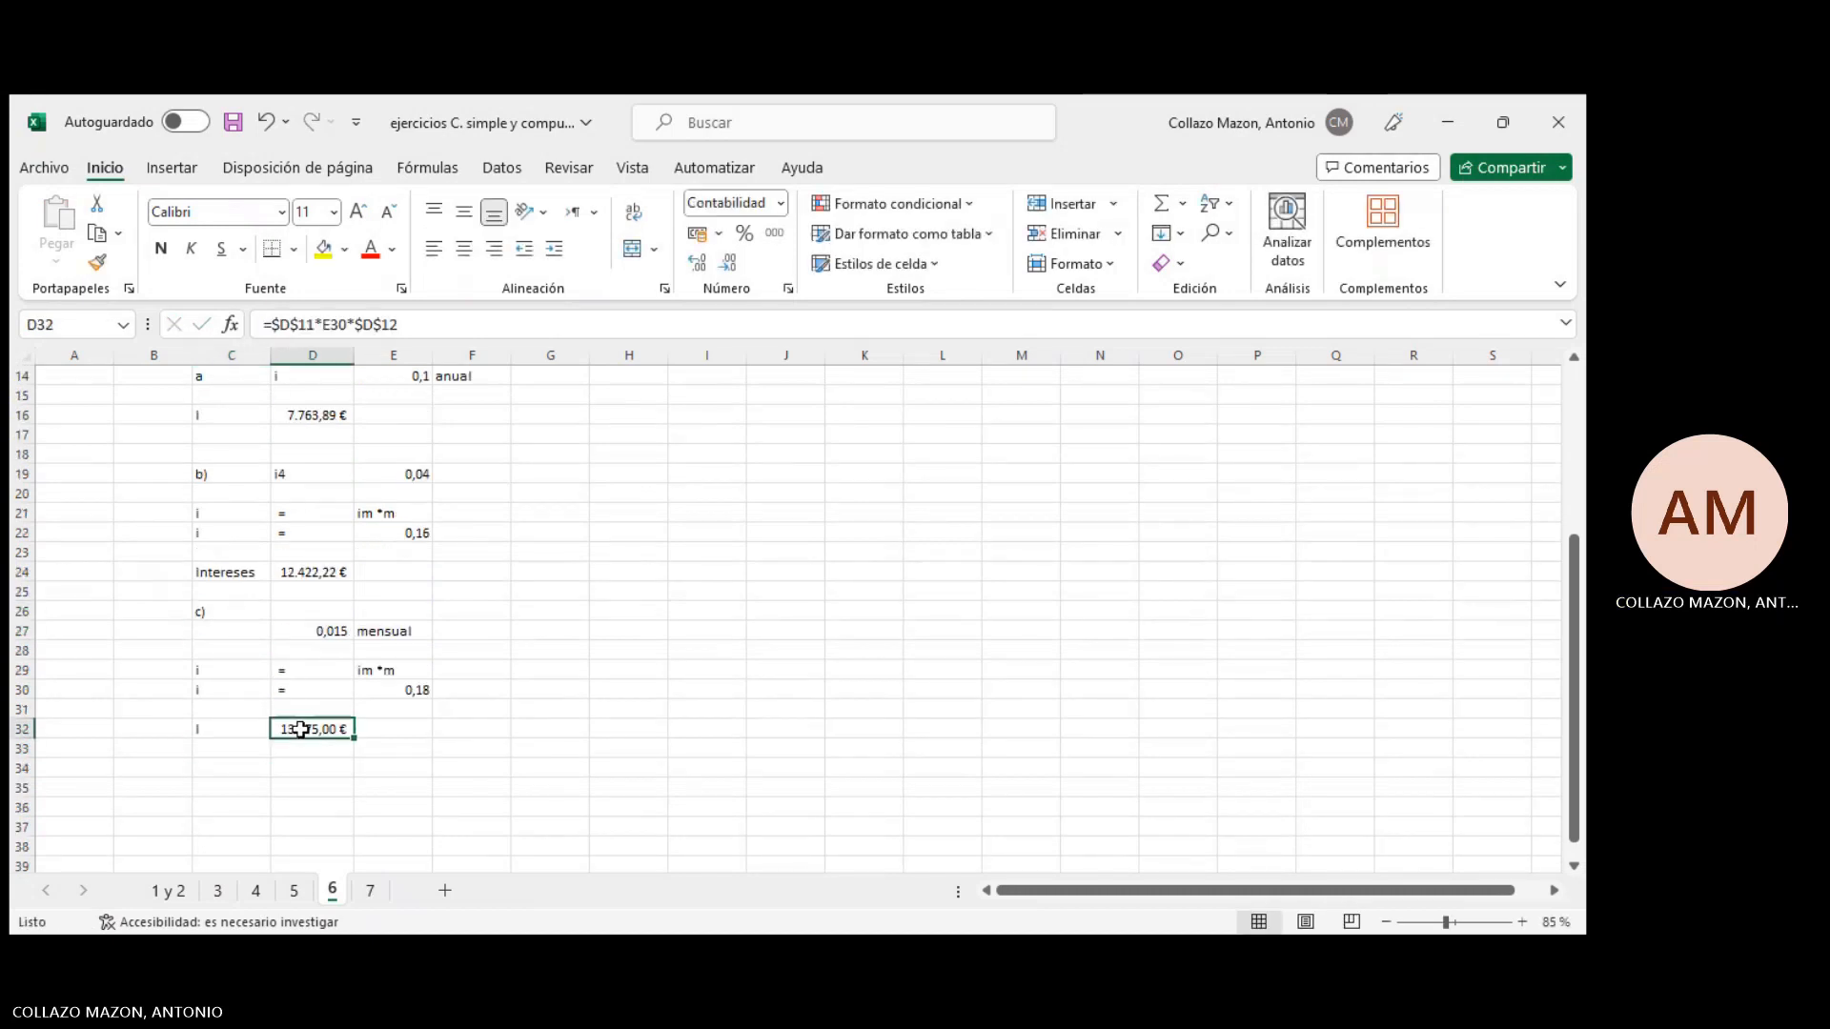
scroll(297, 713, "up", 3)
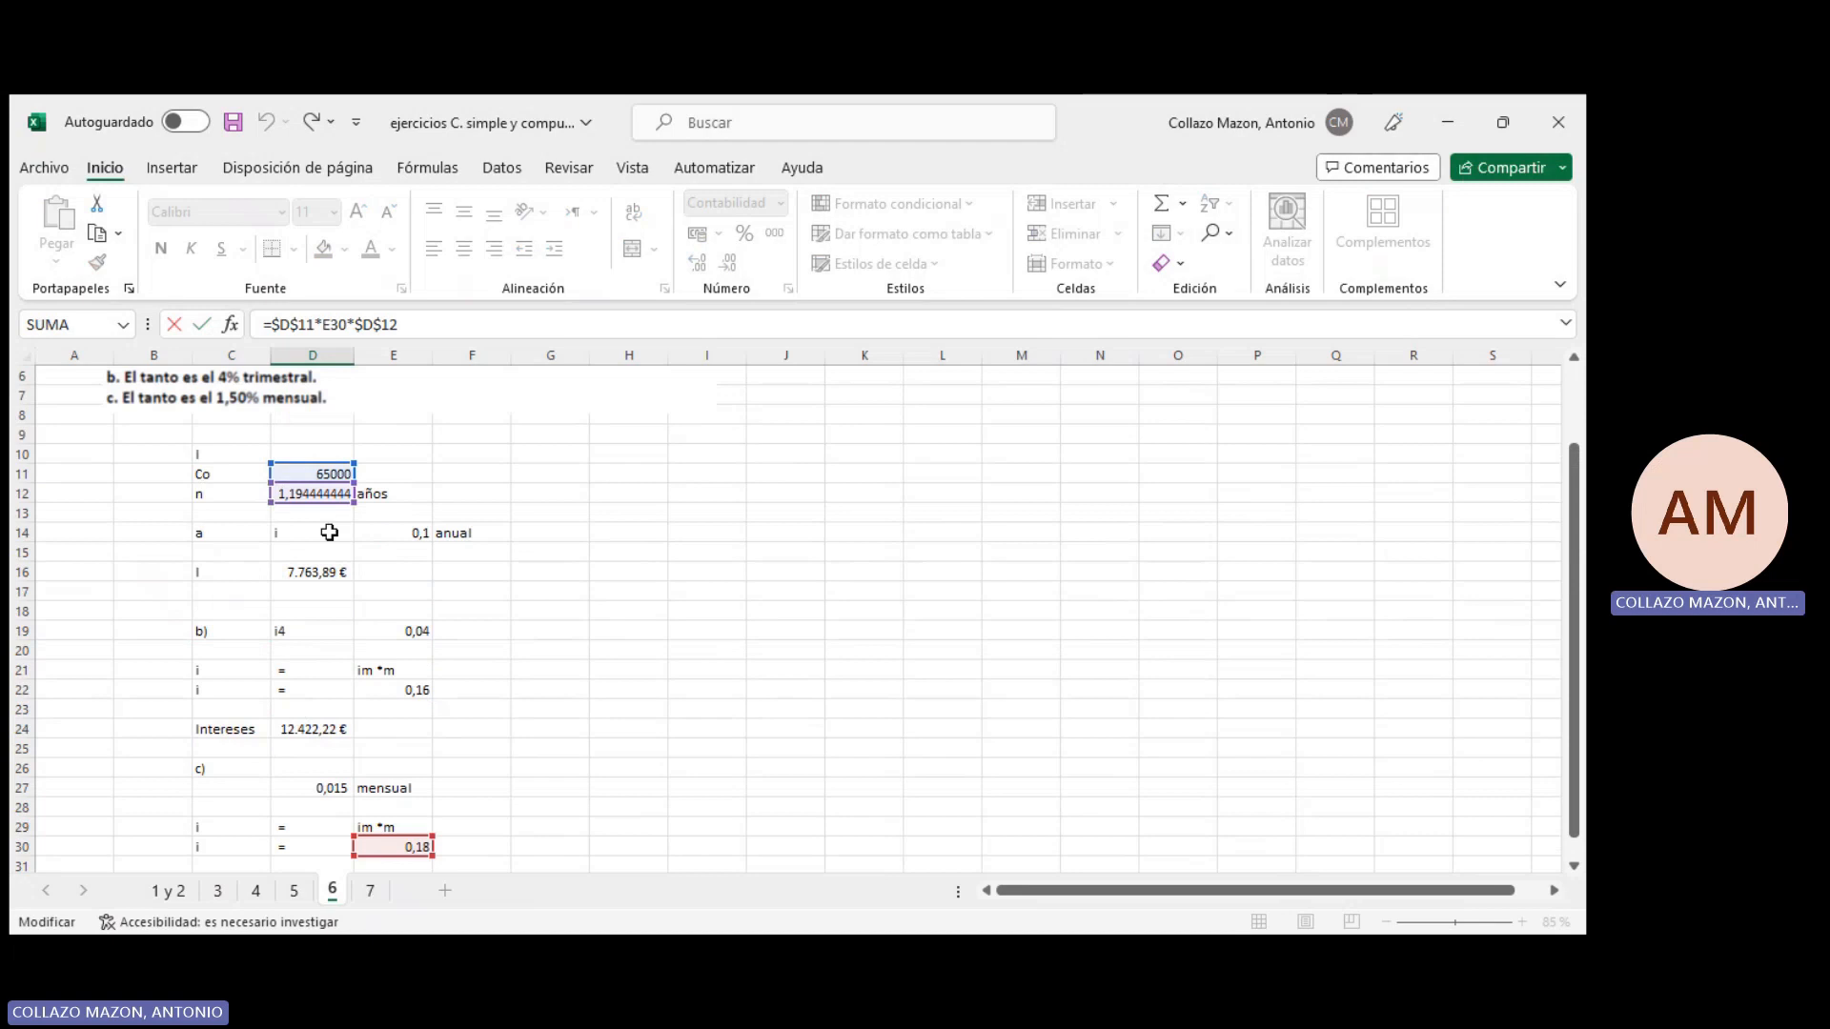
scroll(325, 515, "up", 2)
scroll(325, 504, "up", 1)
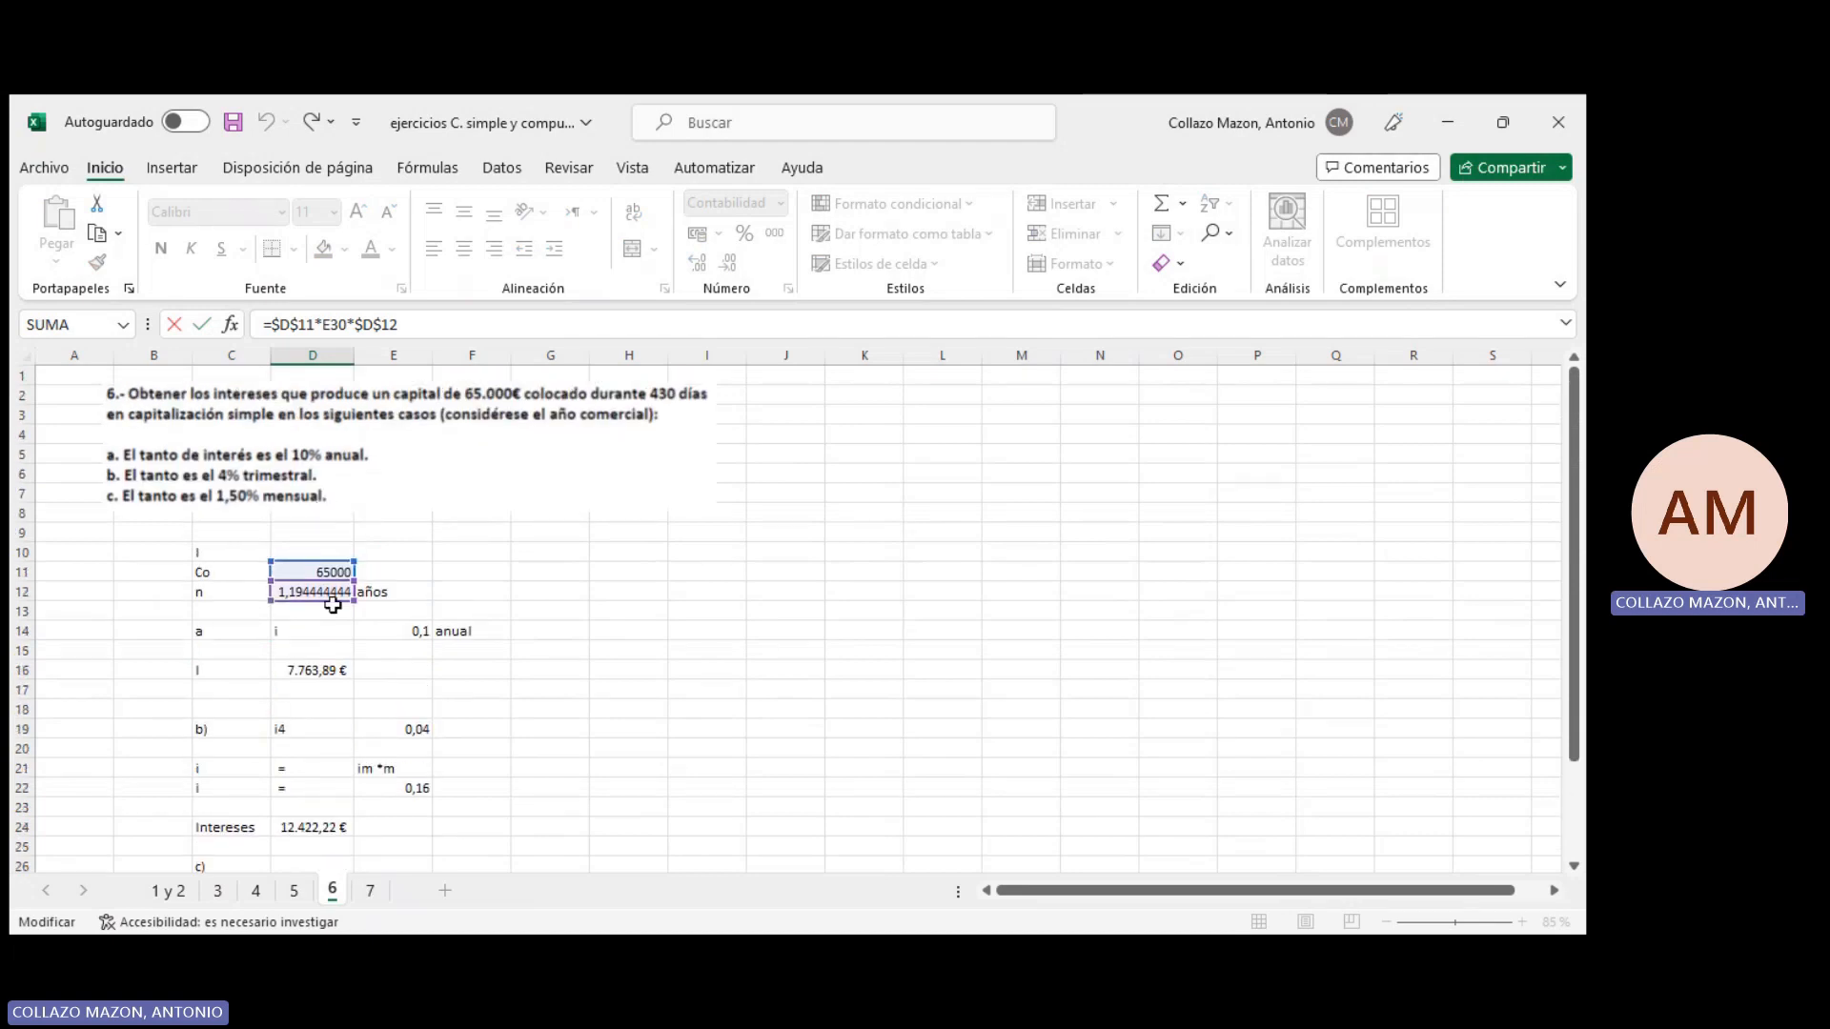
scroll(333, 609, "down", 3)
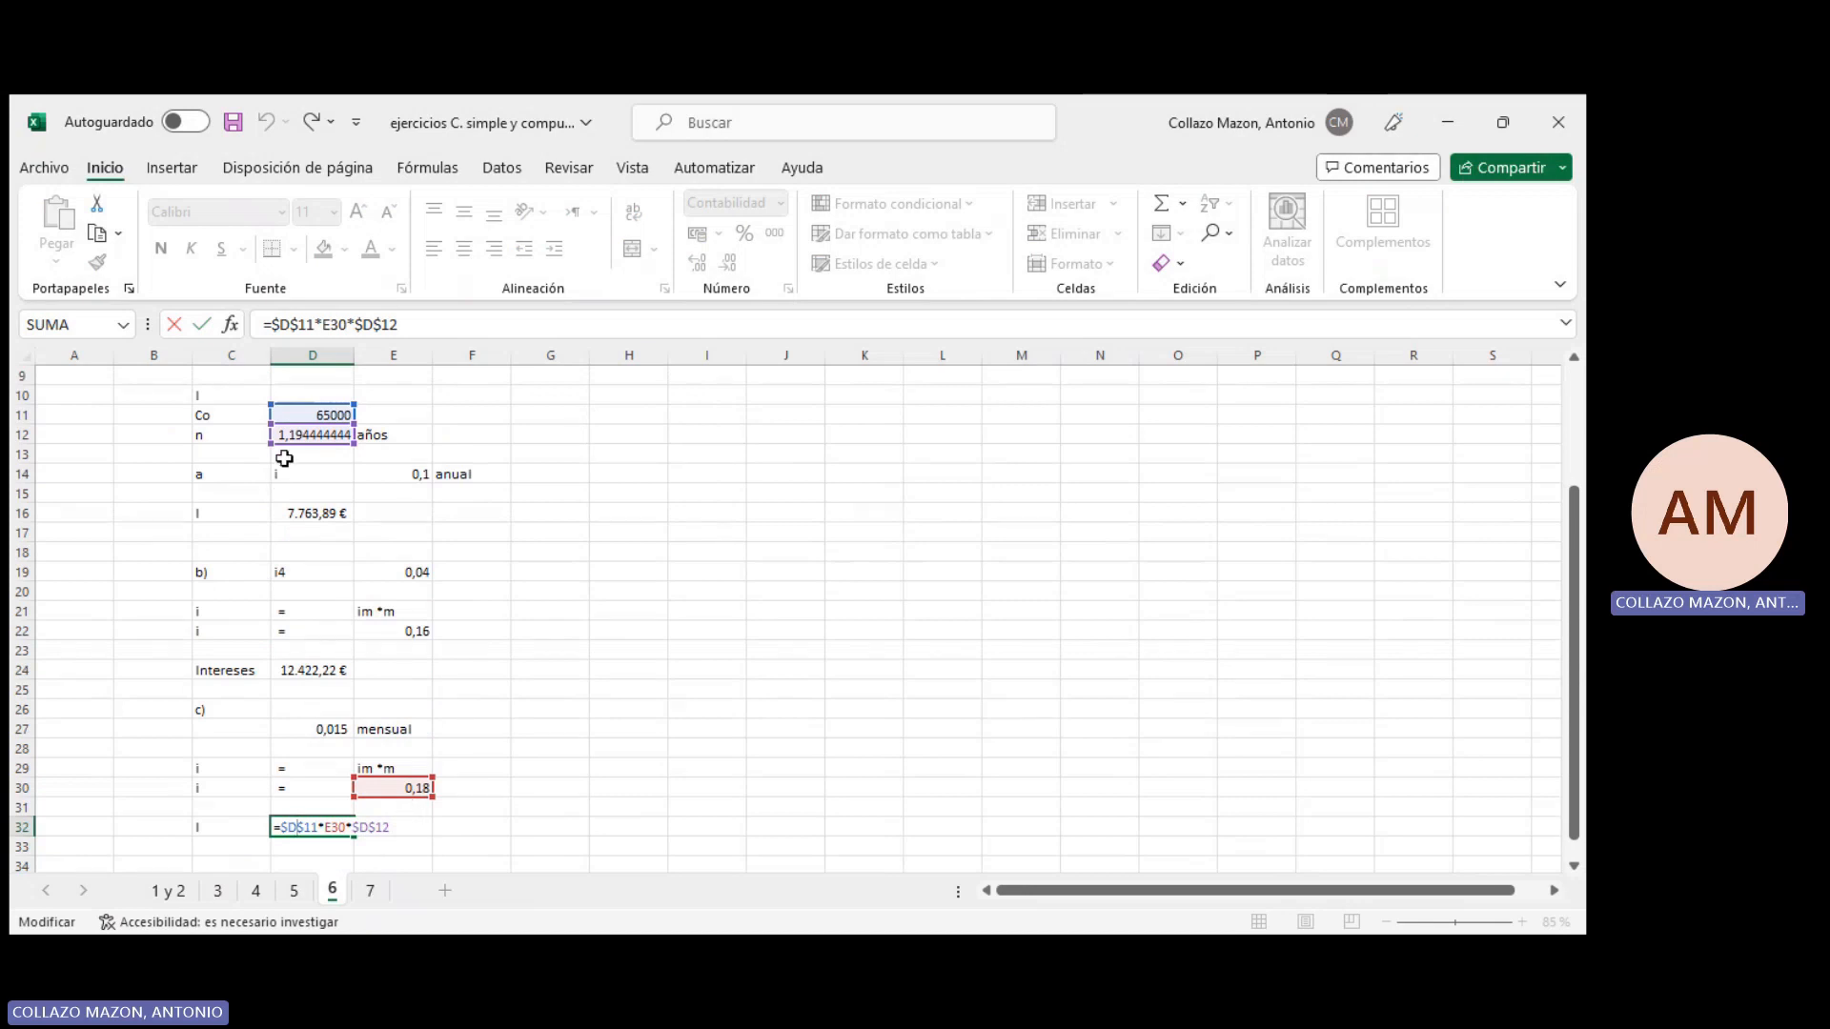
key("Escape")
Make the labels and amounts of the three interest results in rows 16, 24 and 32 bold
left_click_drag(308, 828, 237, 828)
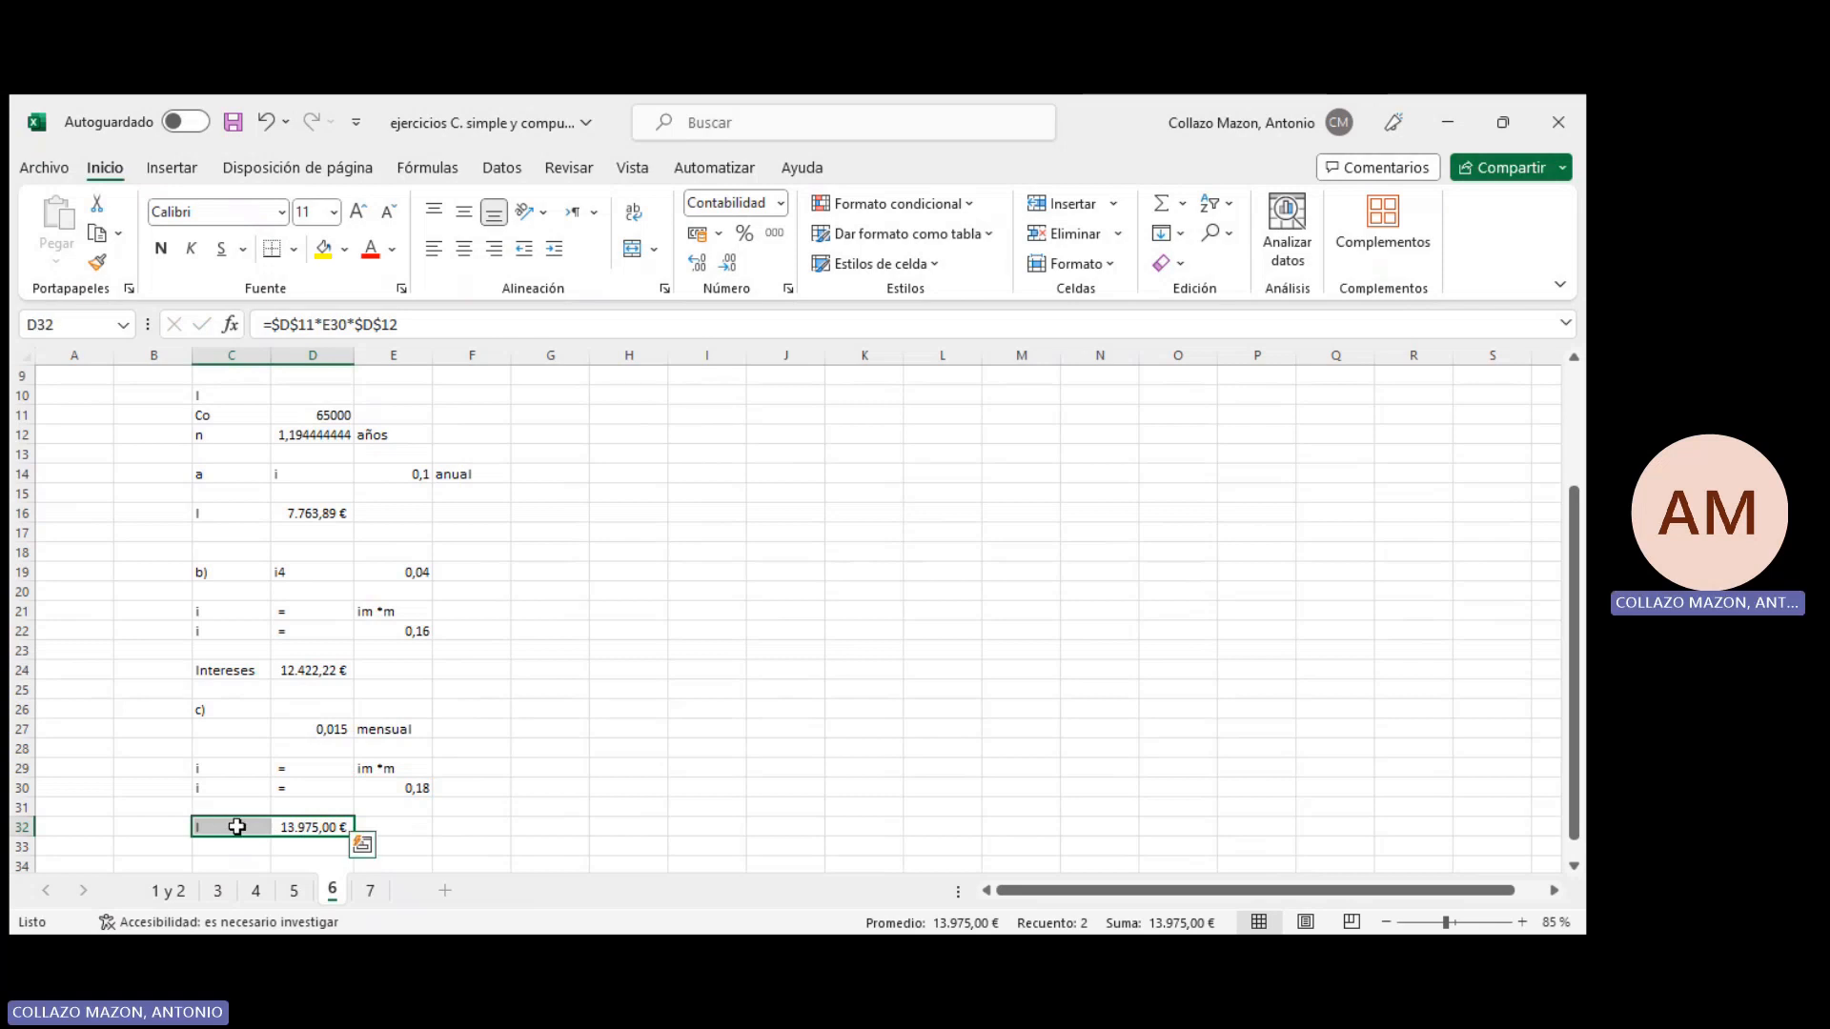
left_click_drag(328, 675, 232, 670)
left_click_drag(320, 512, 249, 515)
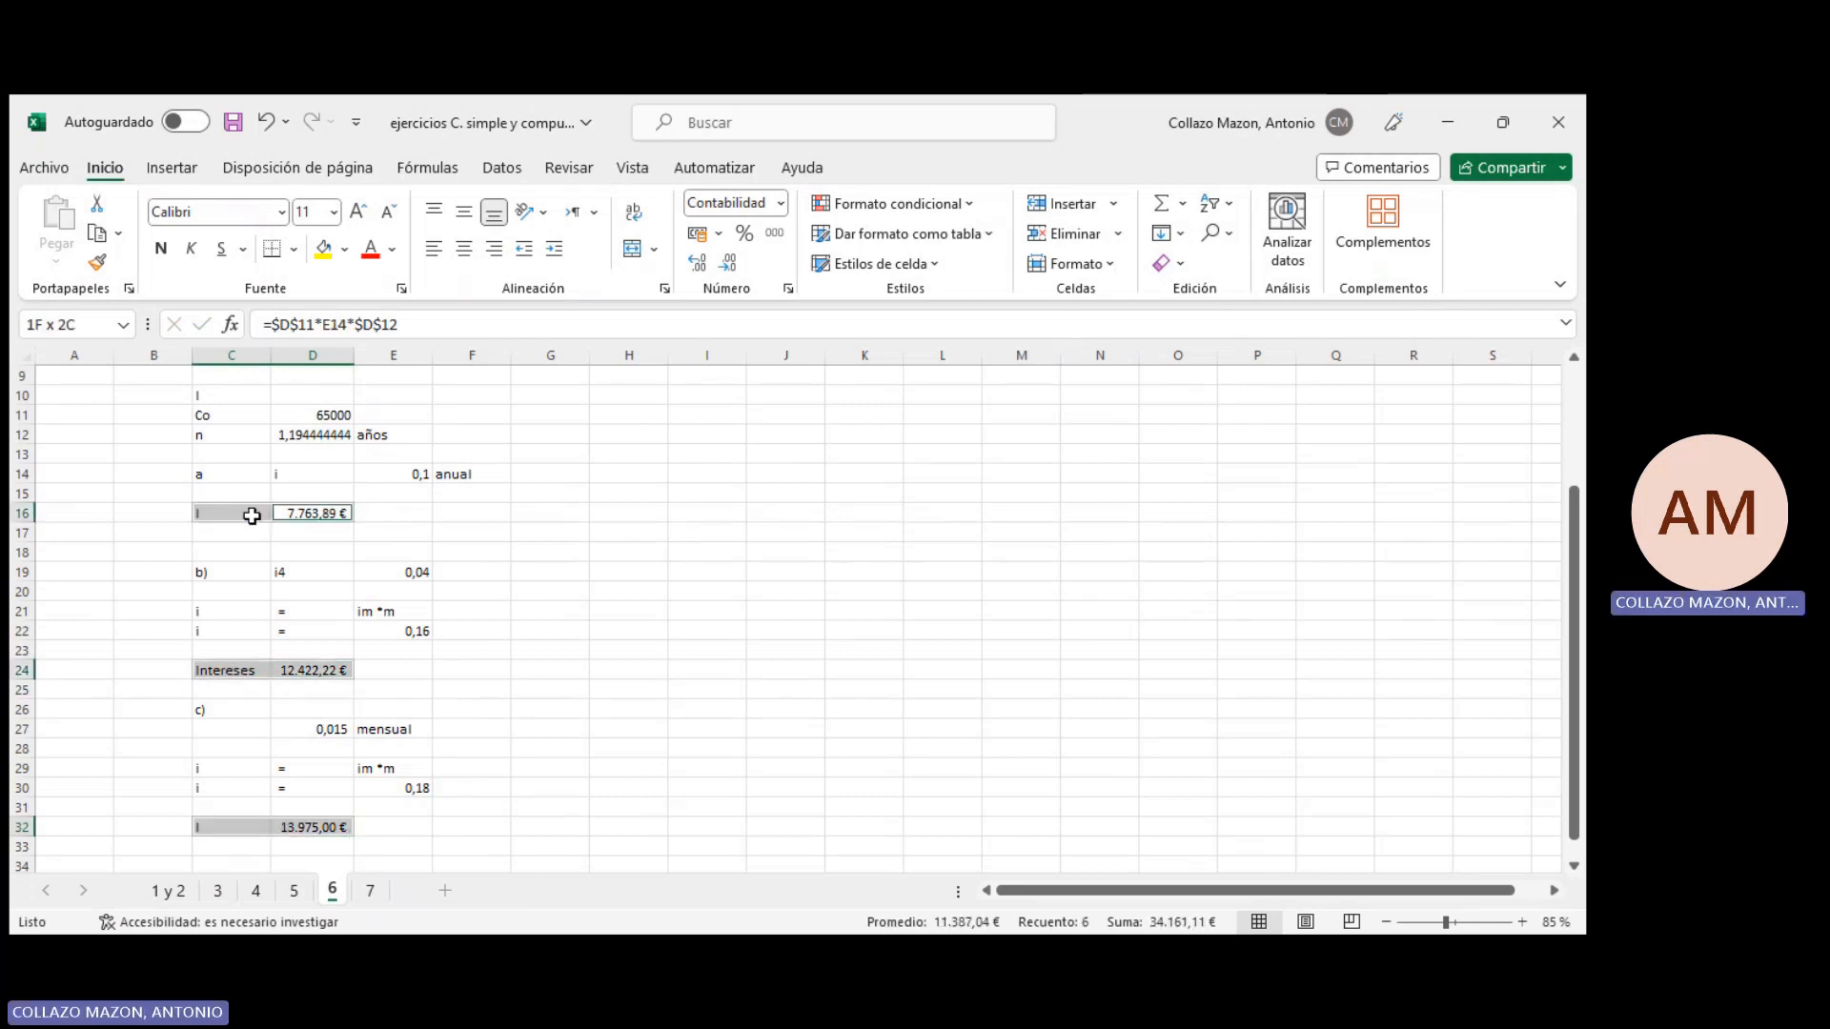
left_click(160, 246)
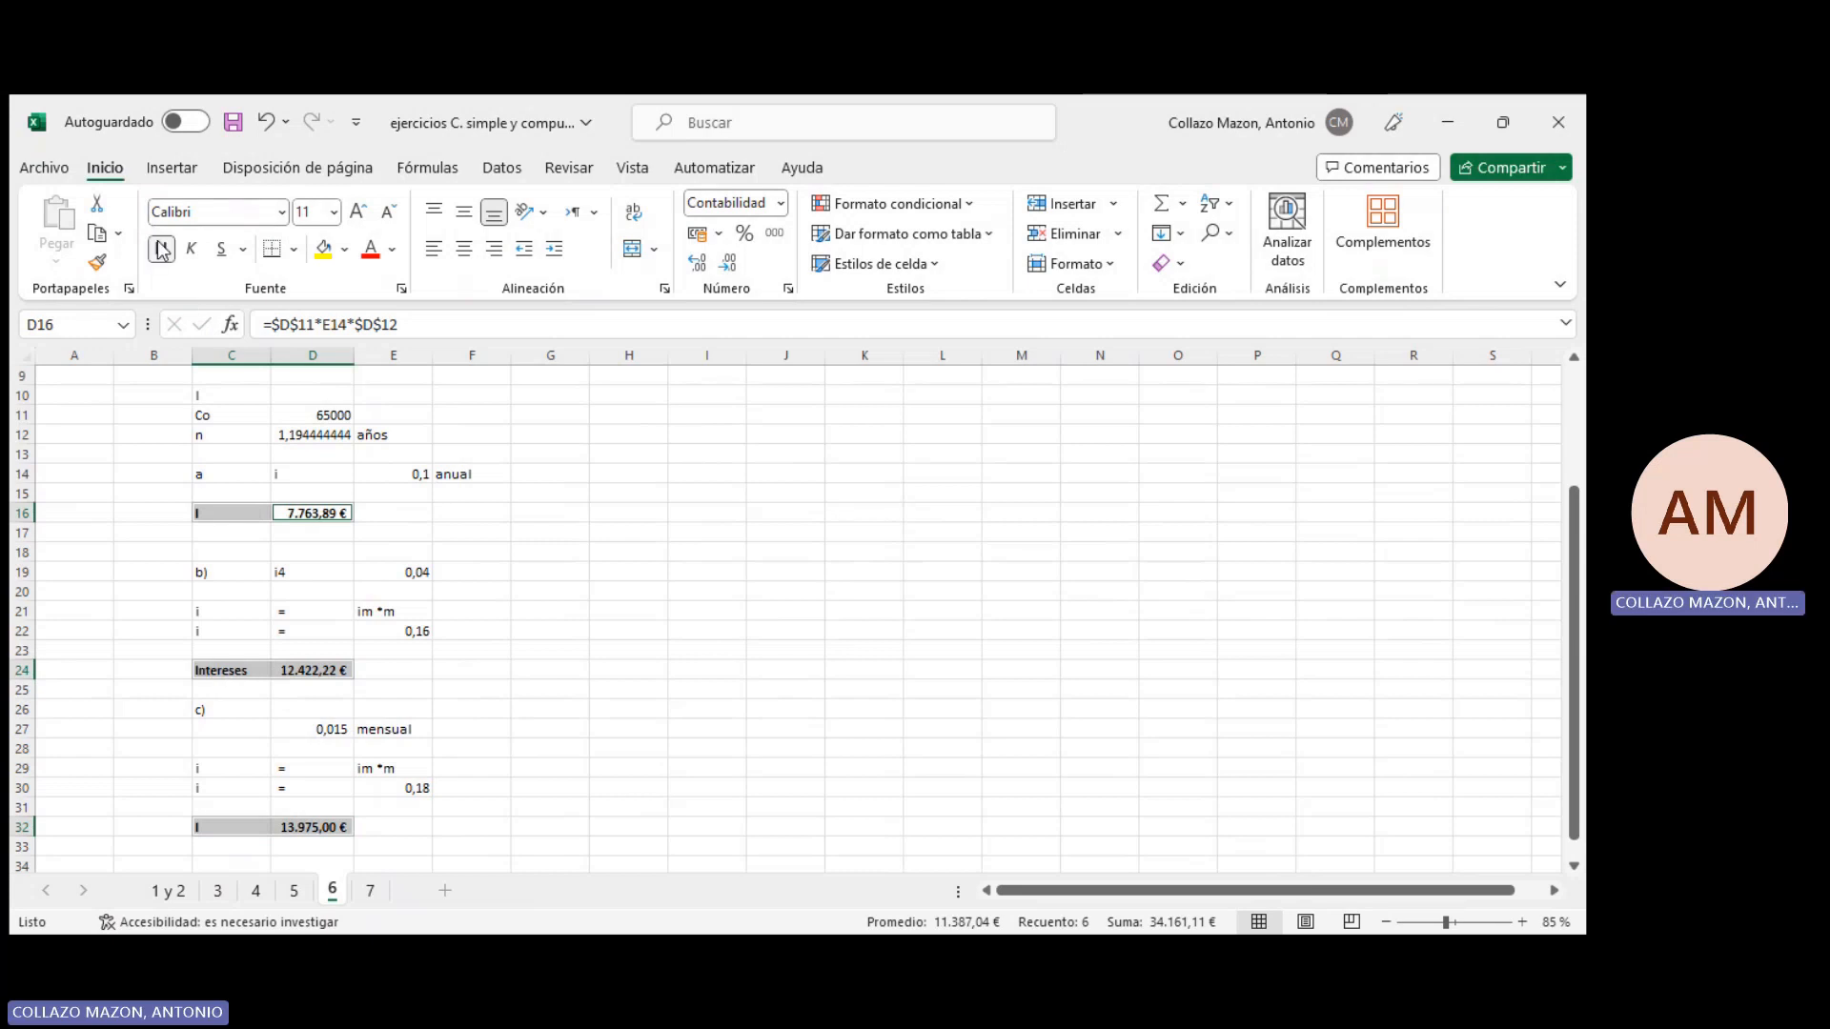
left_click(301, 508)
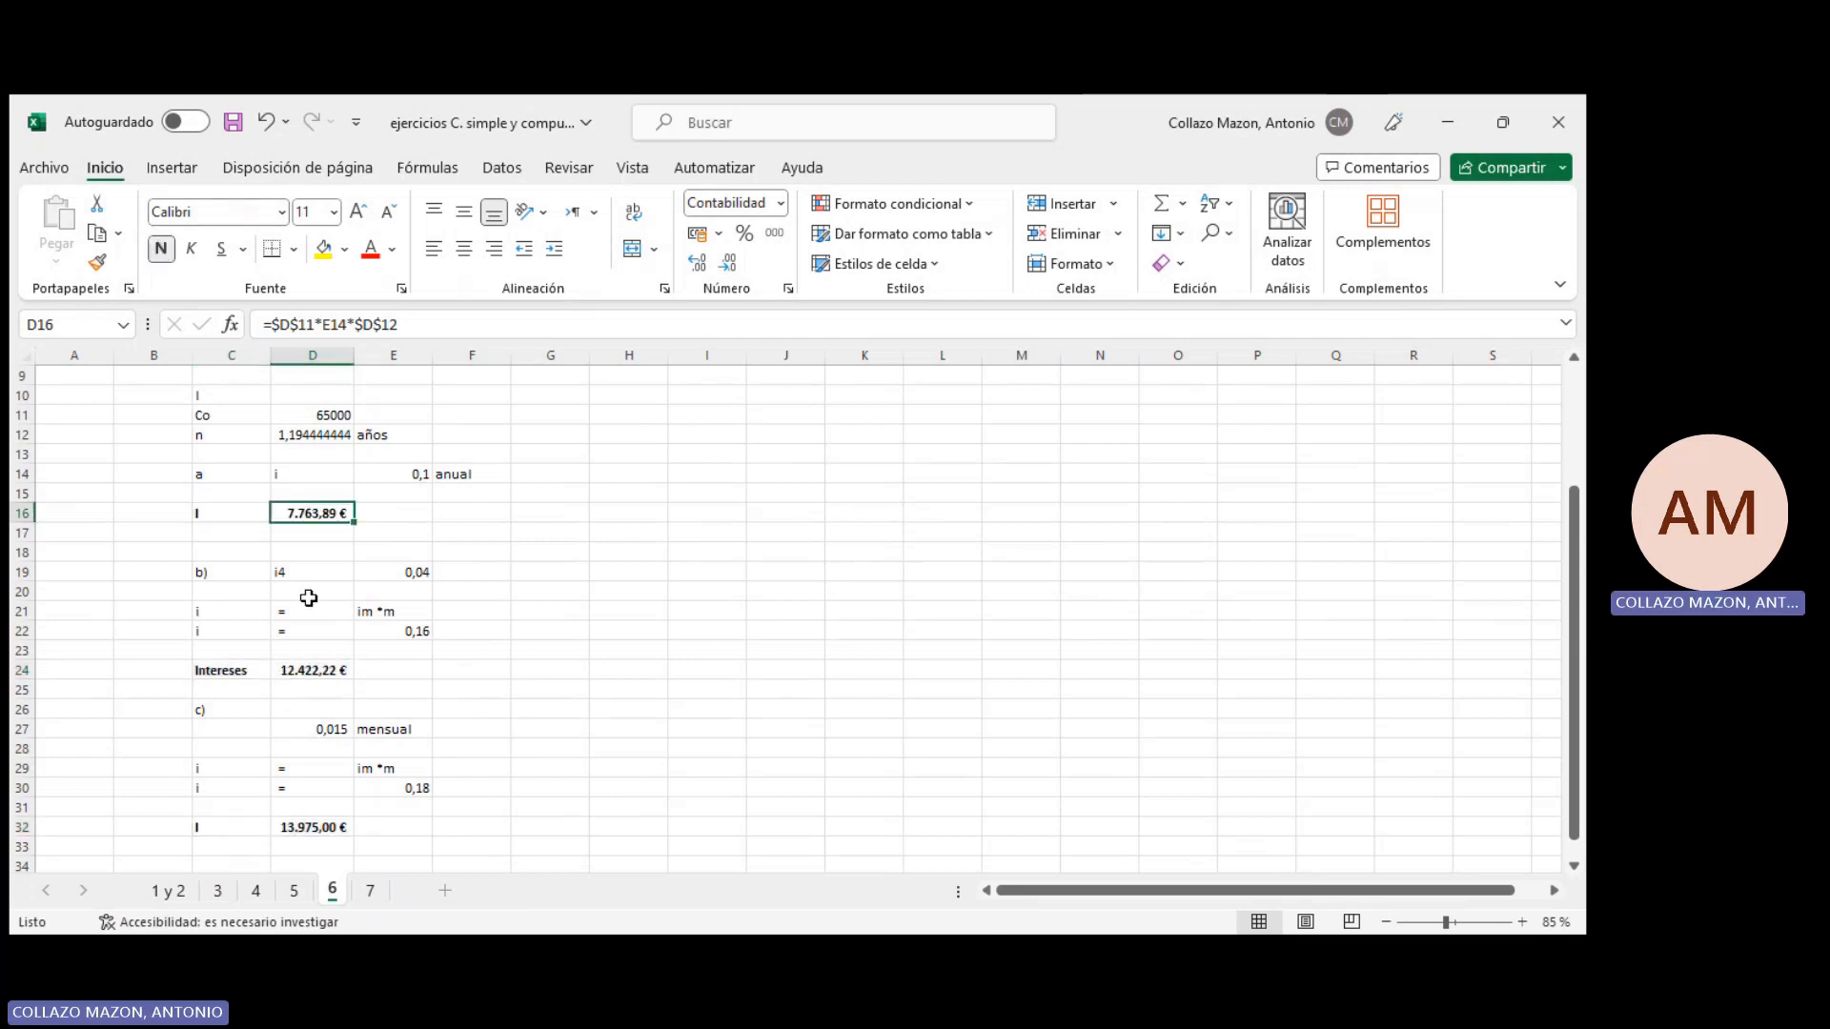
left_click(309, 680)
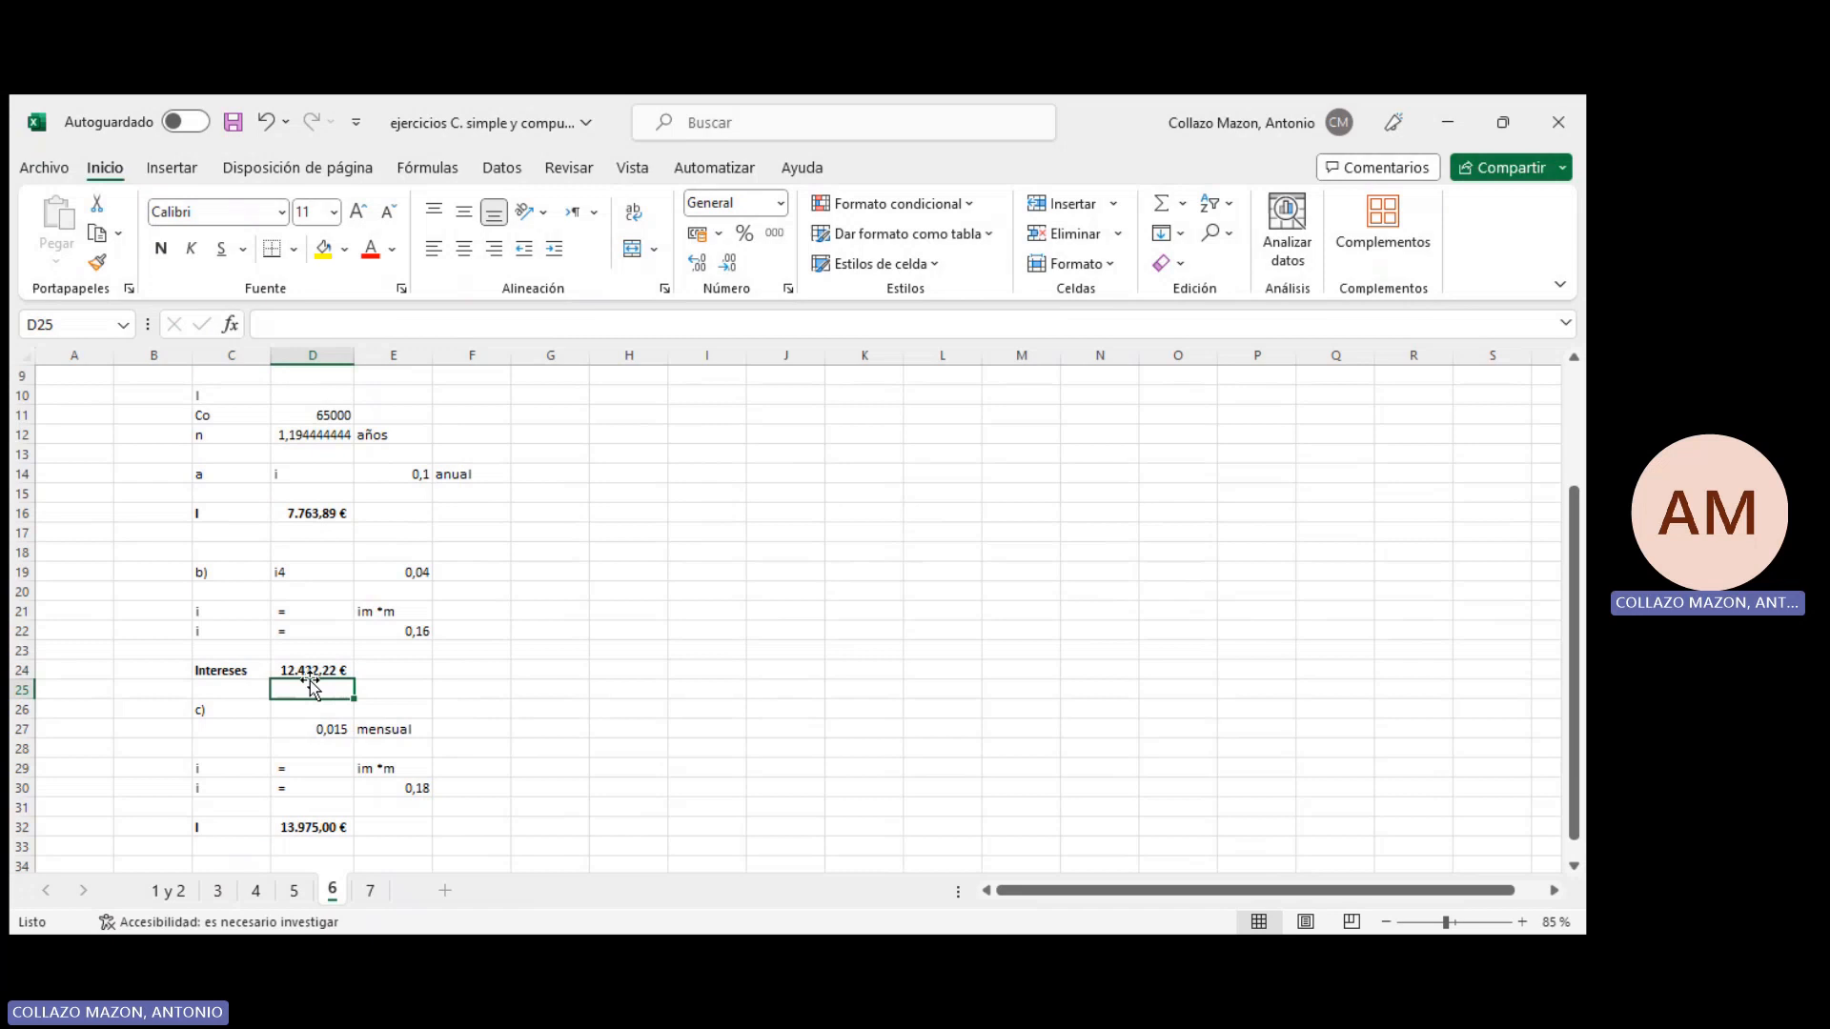
left_click(336, 524)
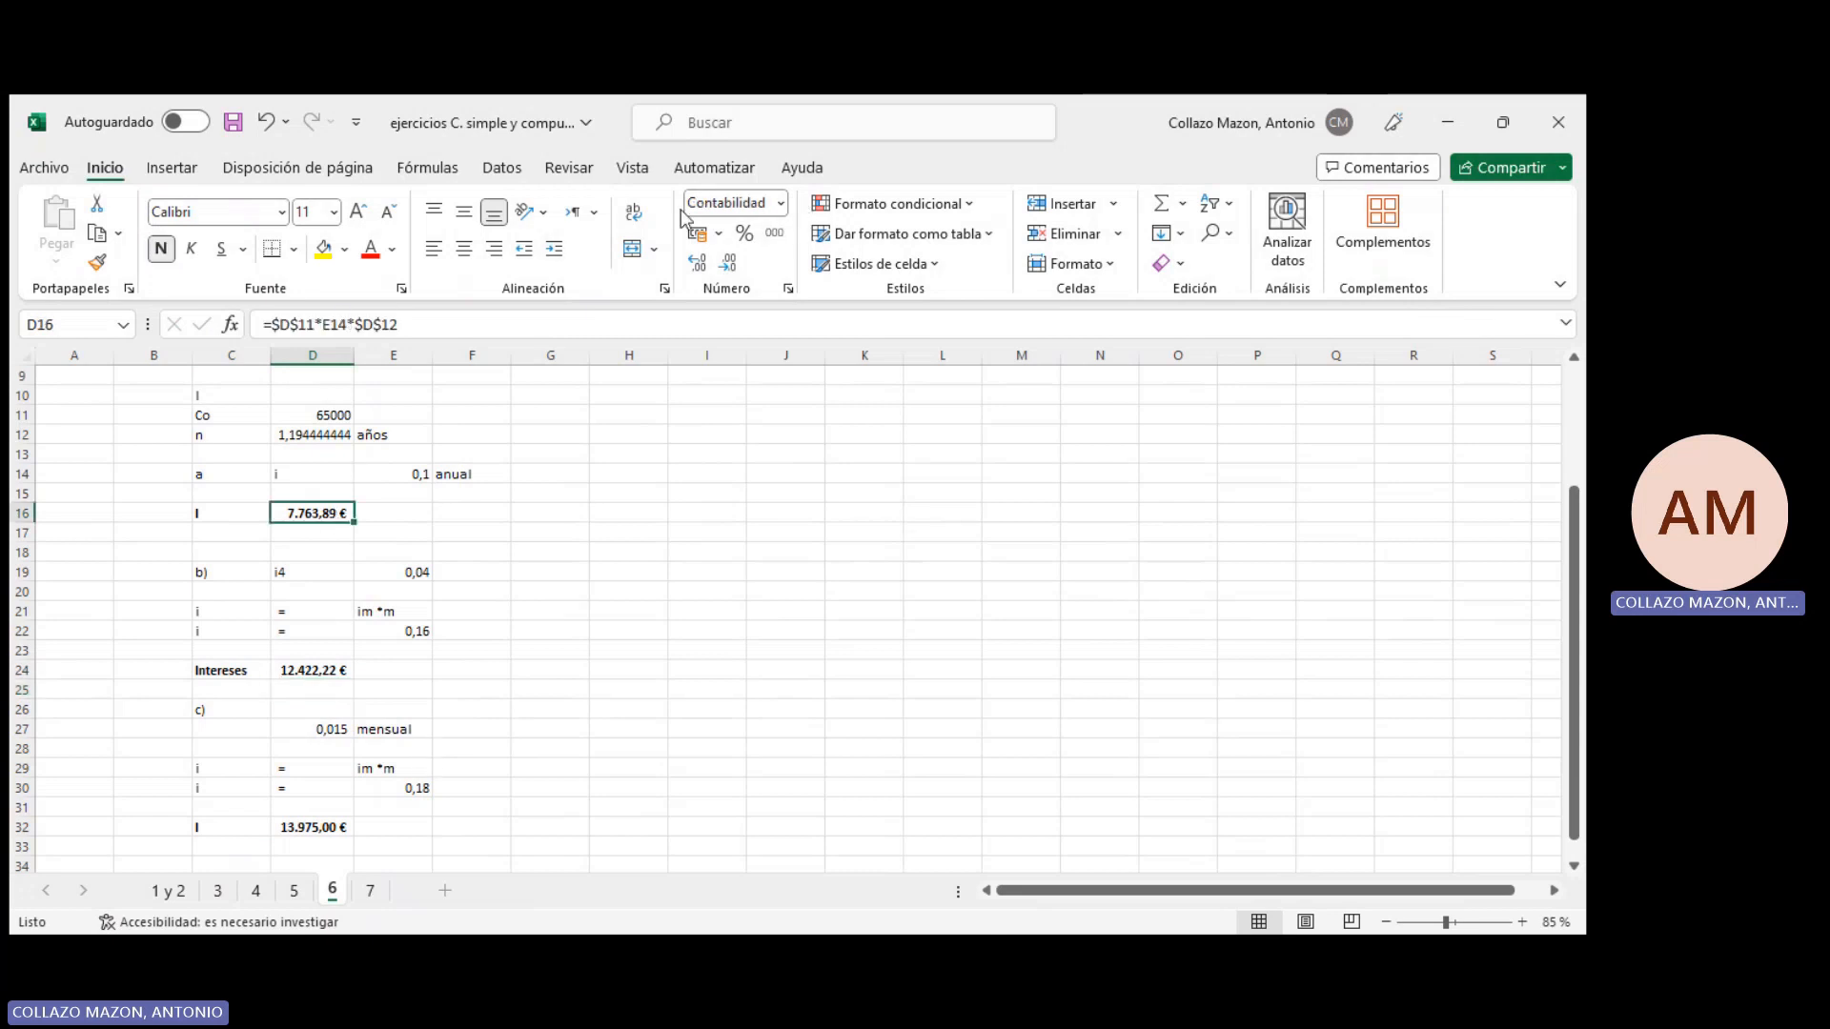
left_click(782, 205)
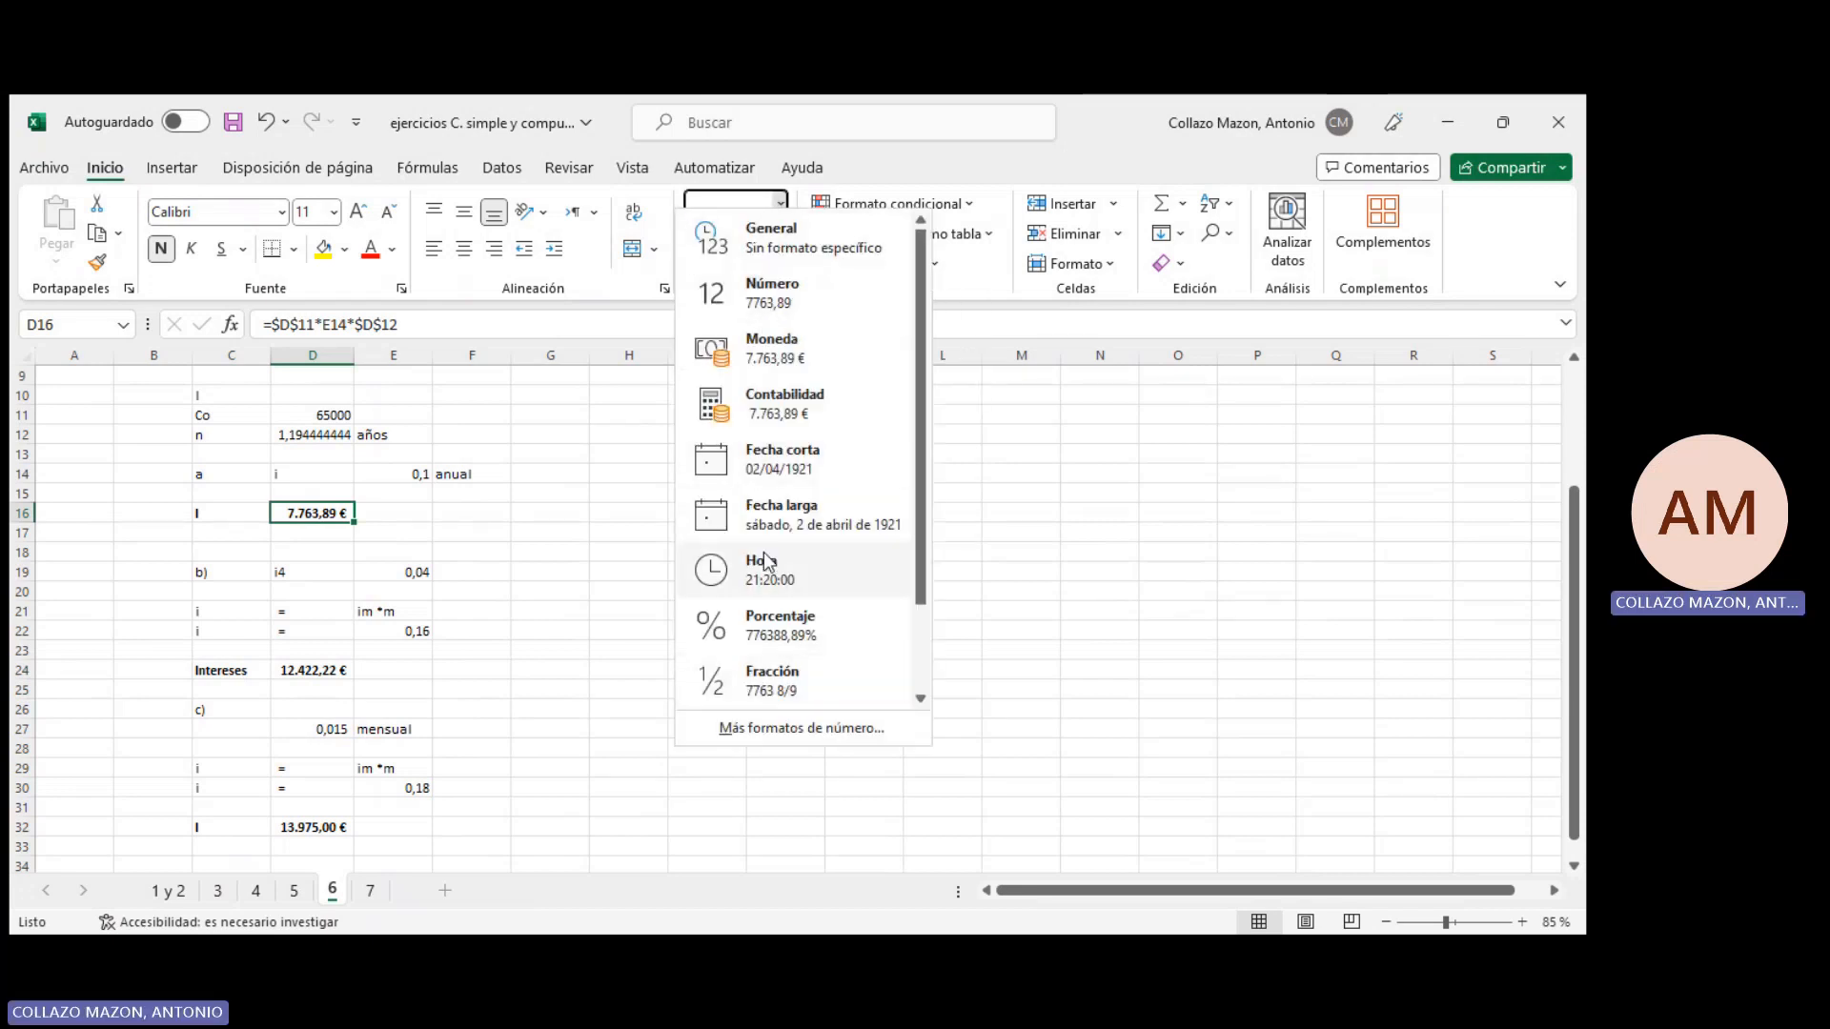
left_click(545, 505)
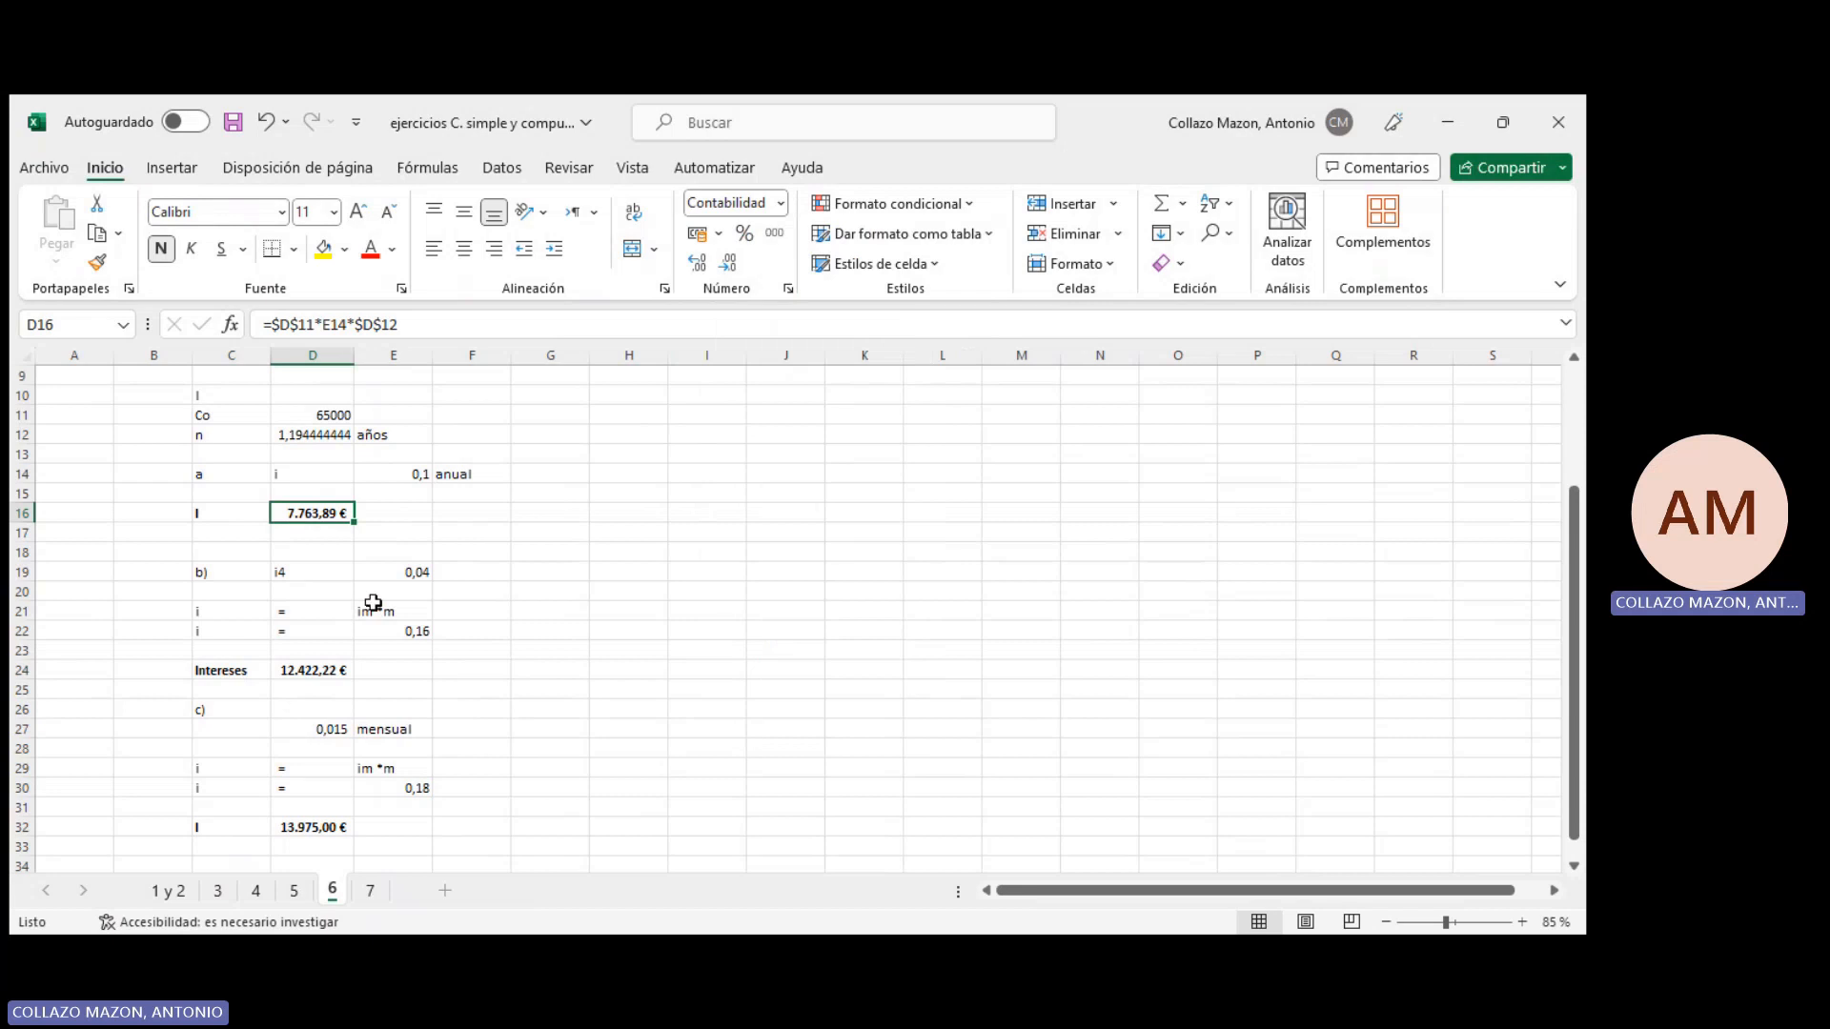
scroll(373, 603, "down", 2)
Start exercise 7 on sheet 7 with the label Intereses in C7 and the capital Co of 190000 in row 8
left_click(370, 890)
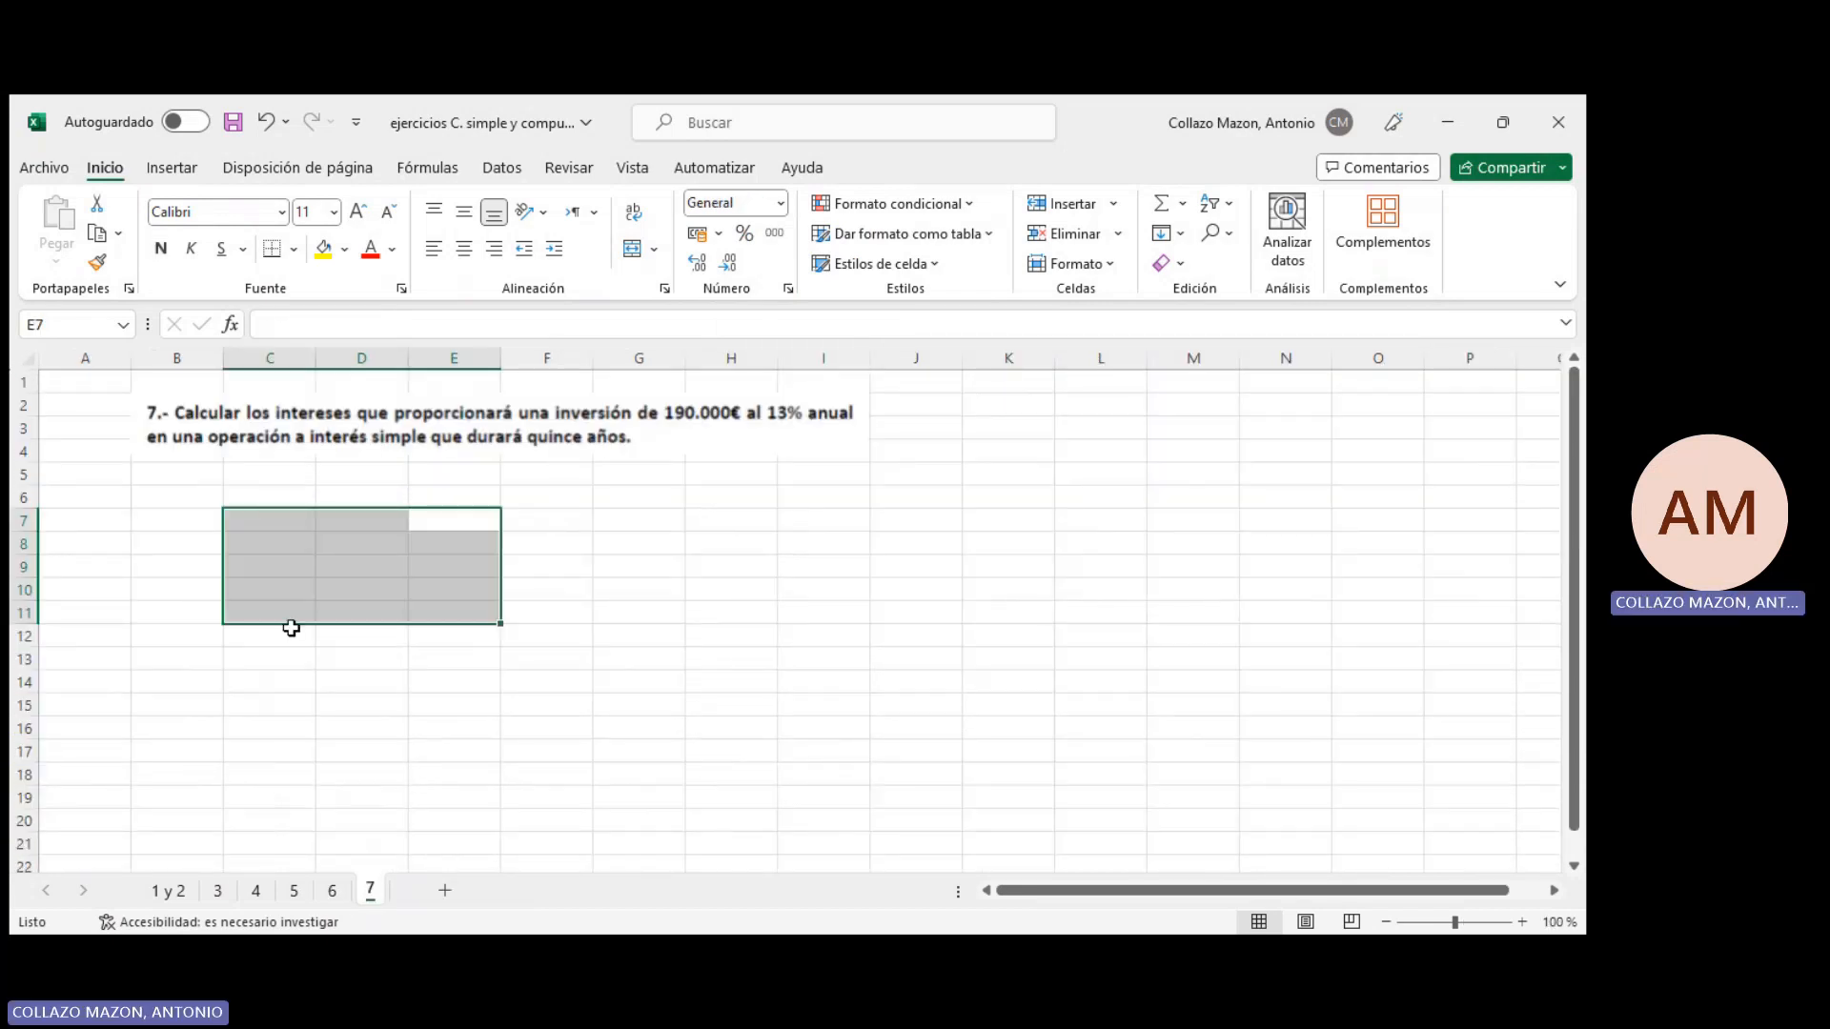
left_click(238, 522)
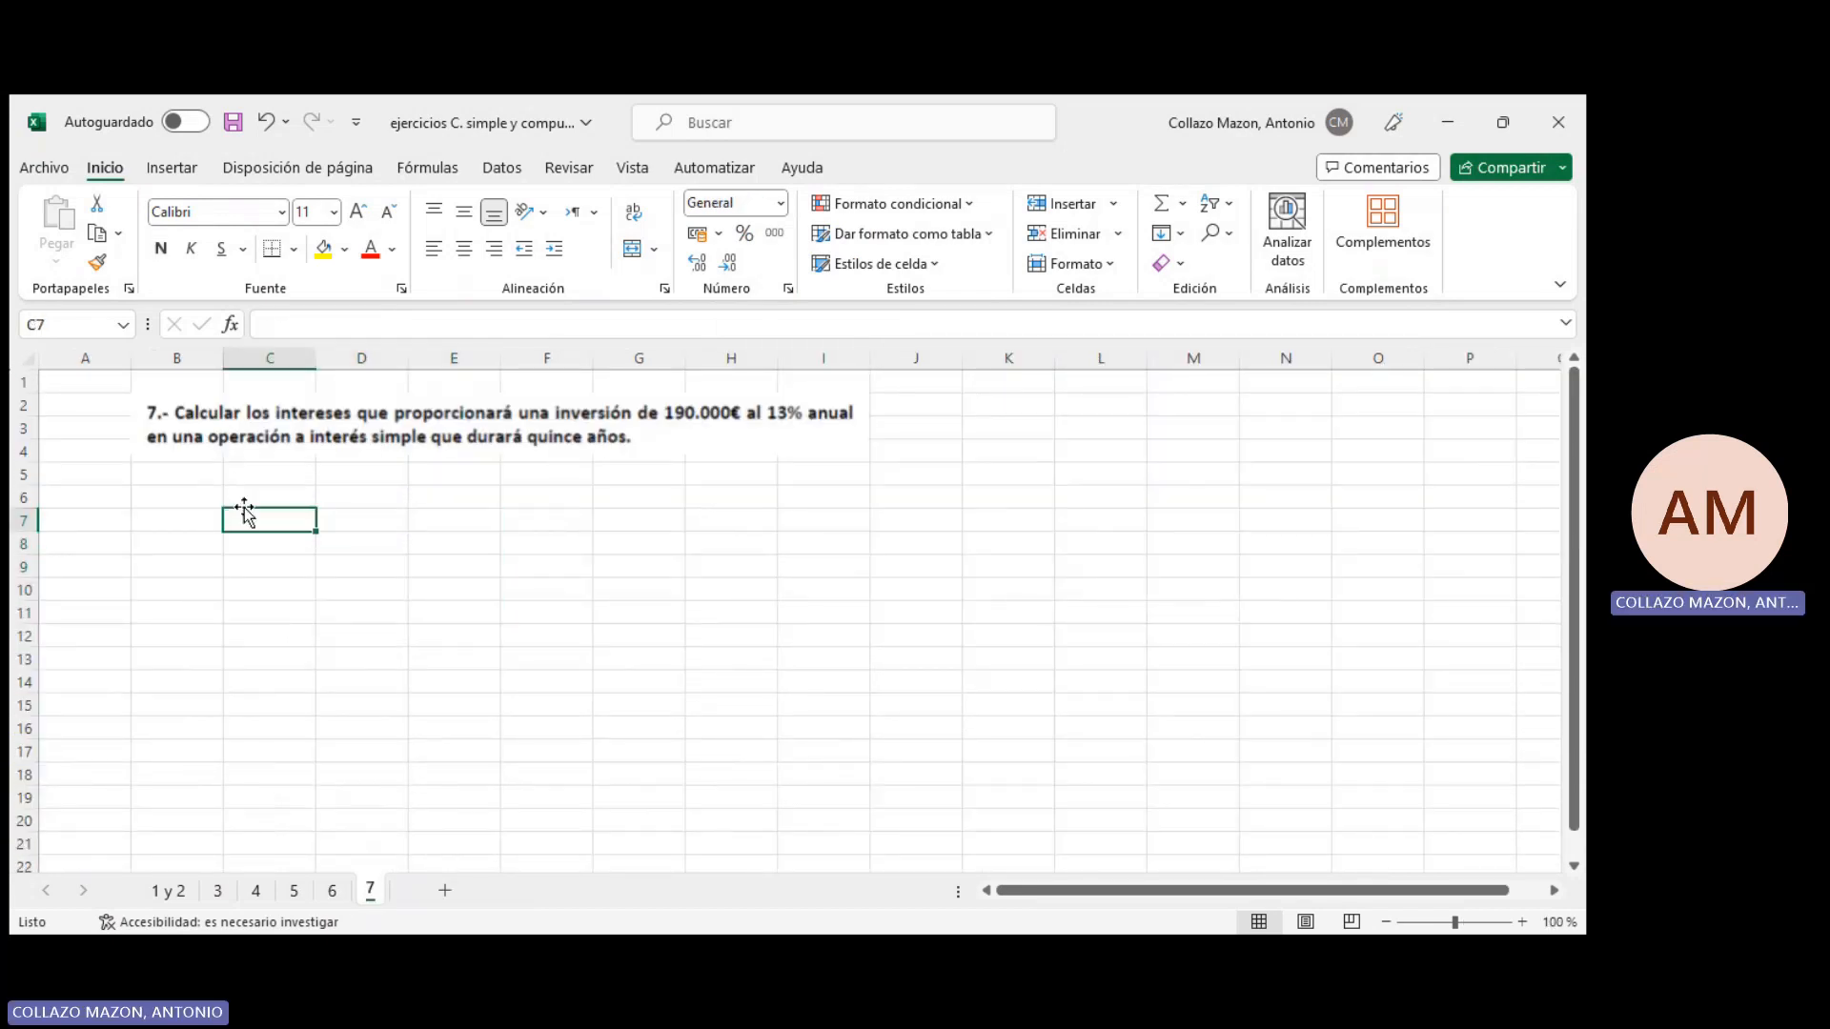
type("Intereses")
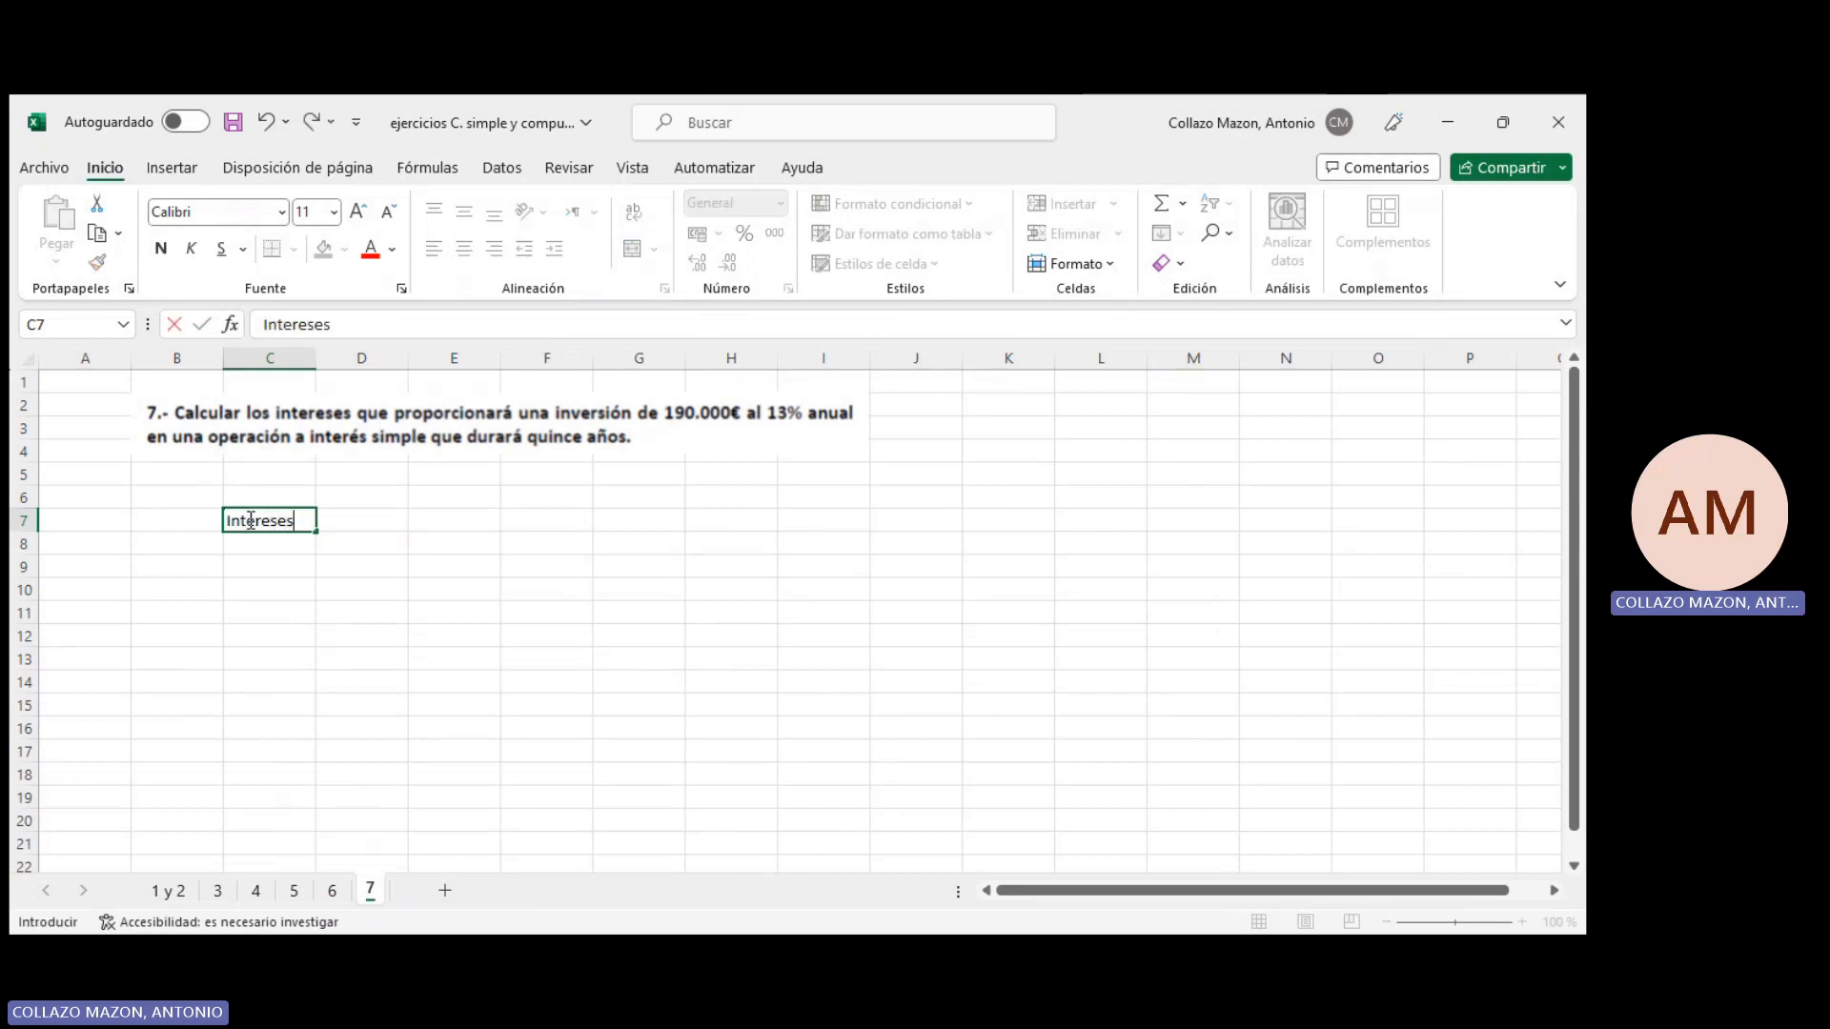
key("Return")
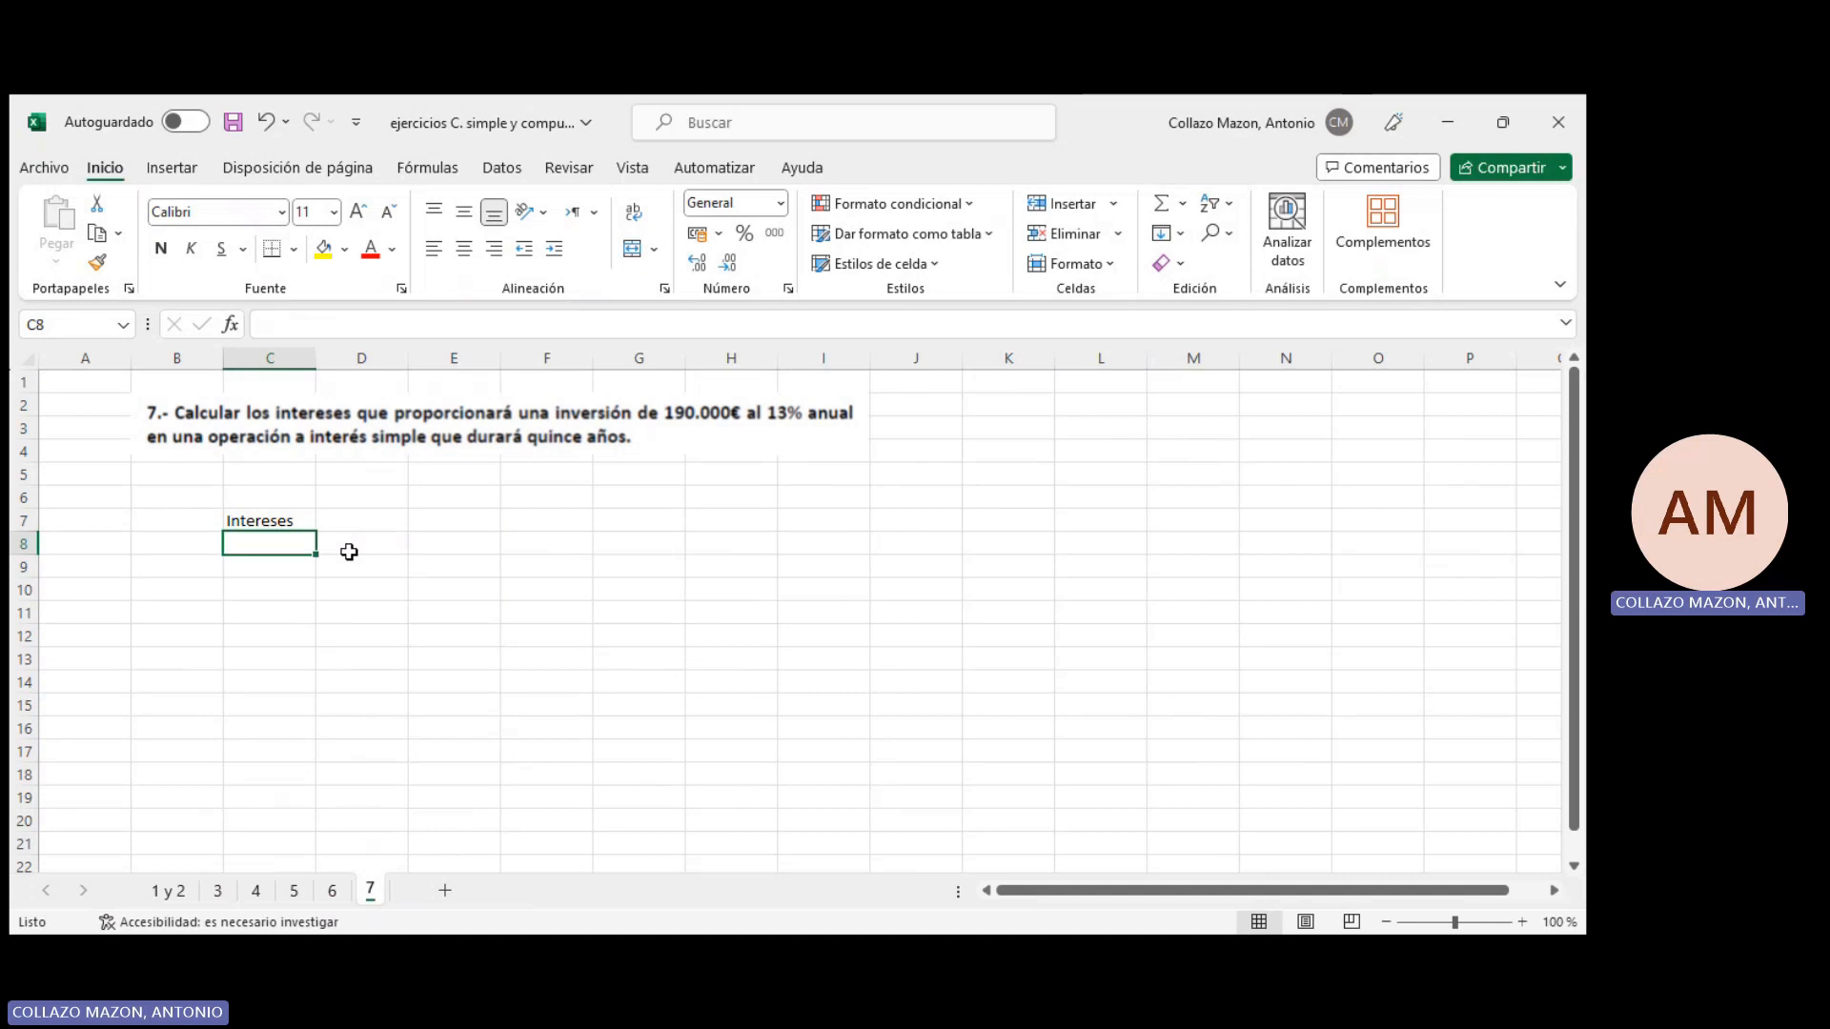
type("Co")
left_click(350, 554)
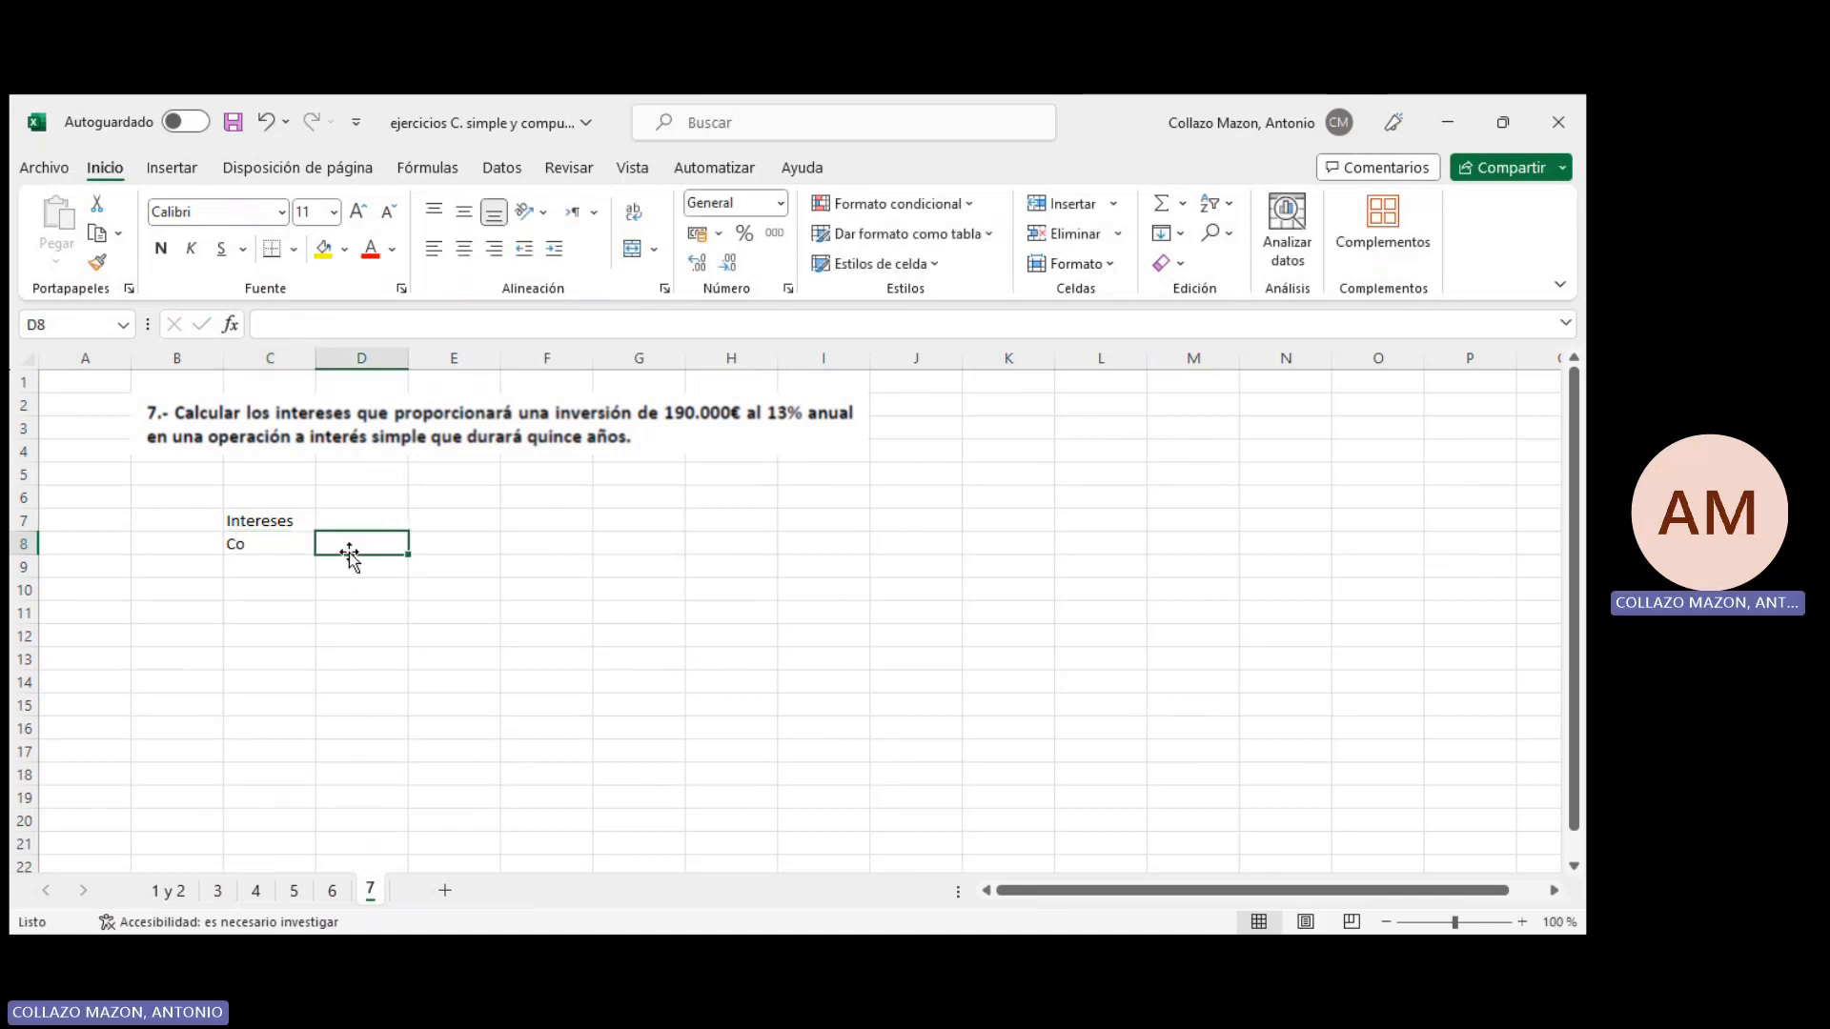
type("190000")
key("Return")
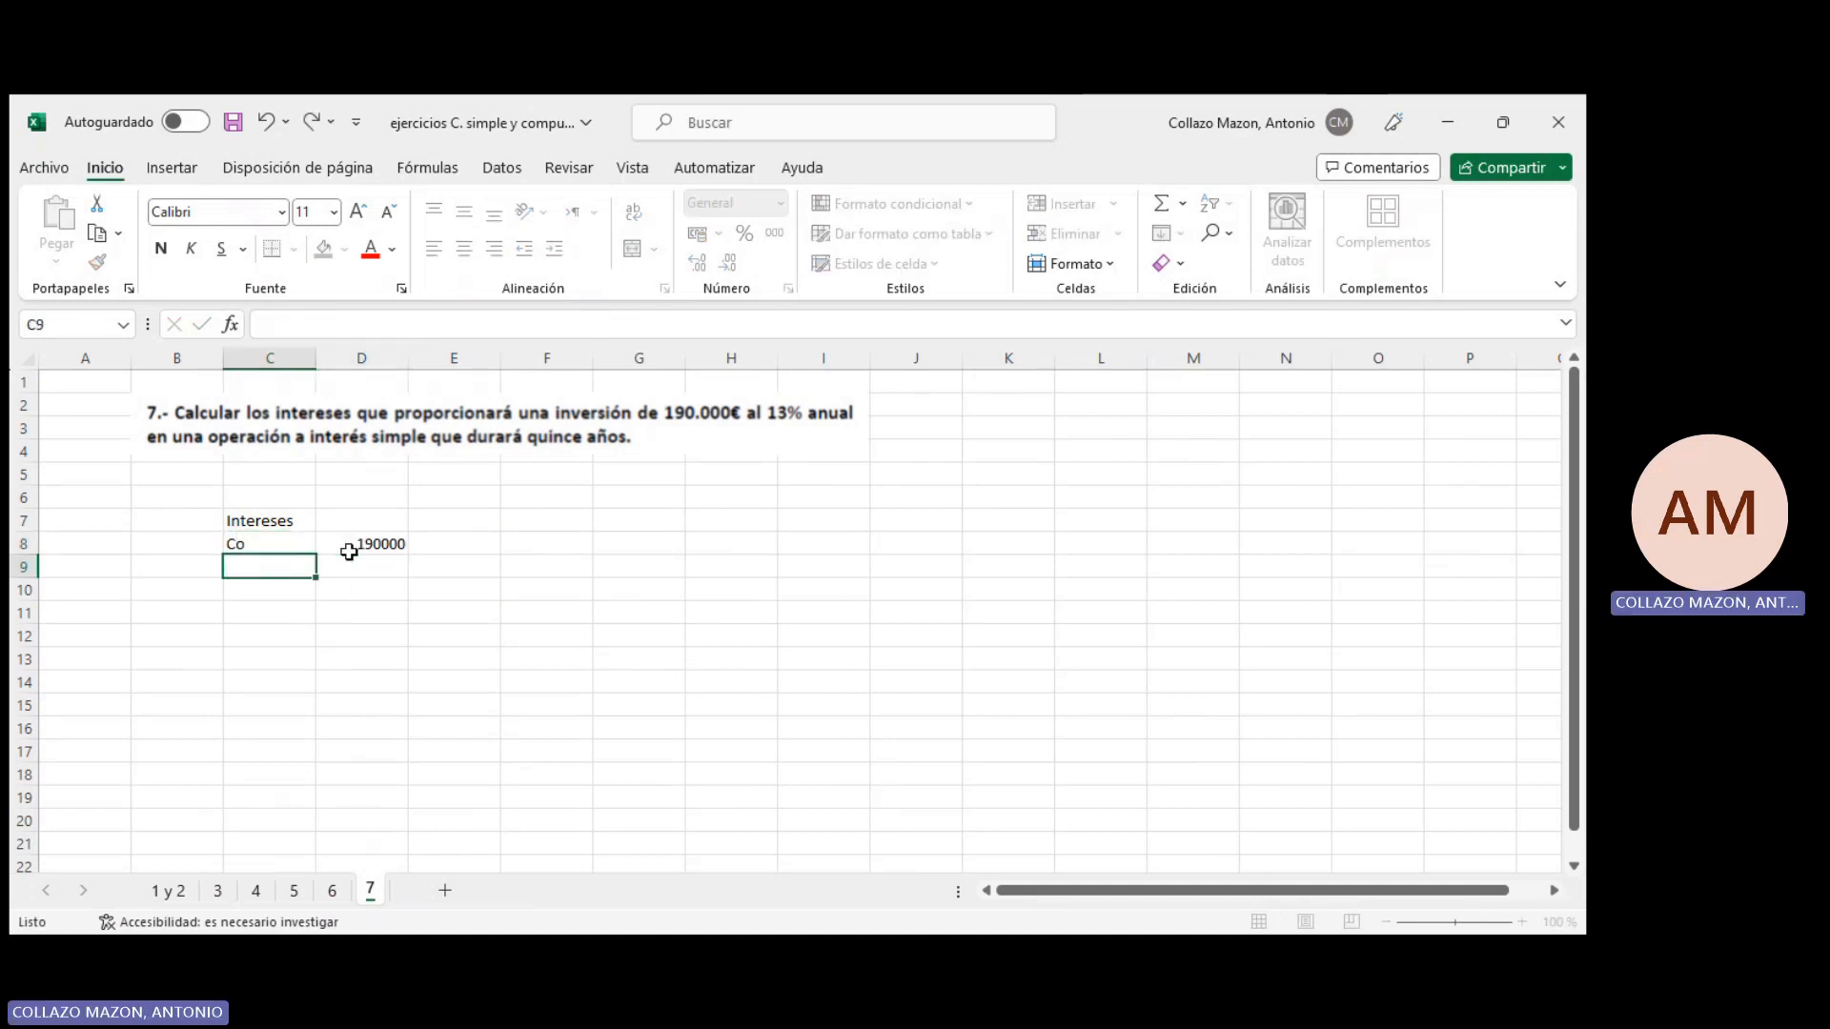
Enter the interest rate in row 9 with the label Intereses, the value 0,13 and the period anual
type("i")
left_click(352, 561)
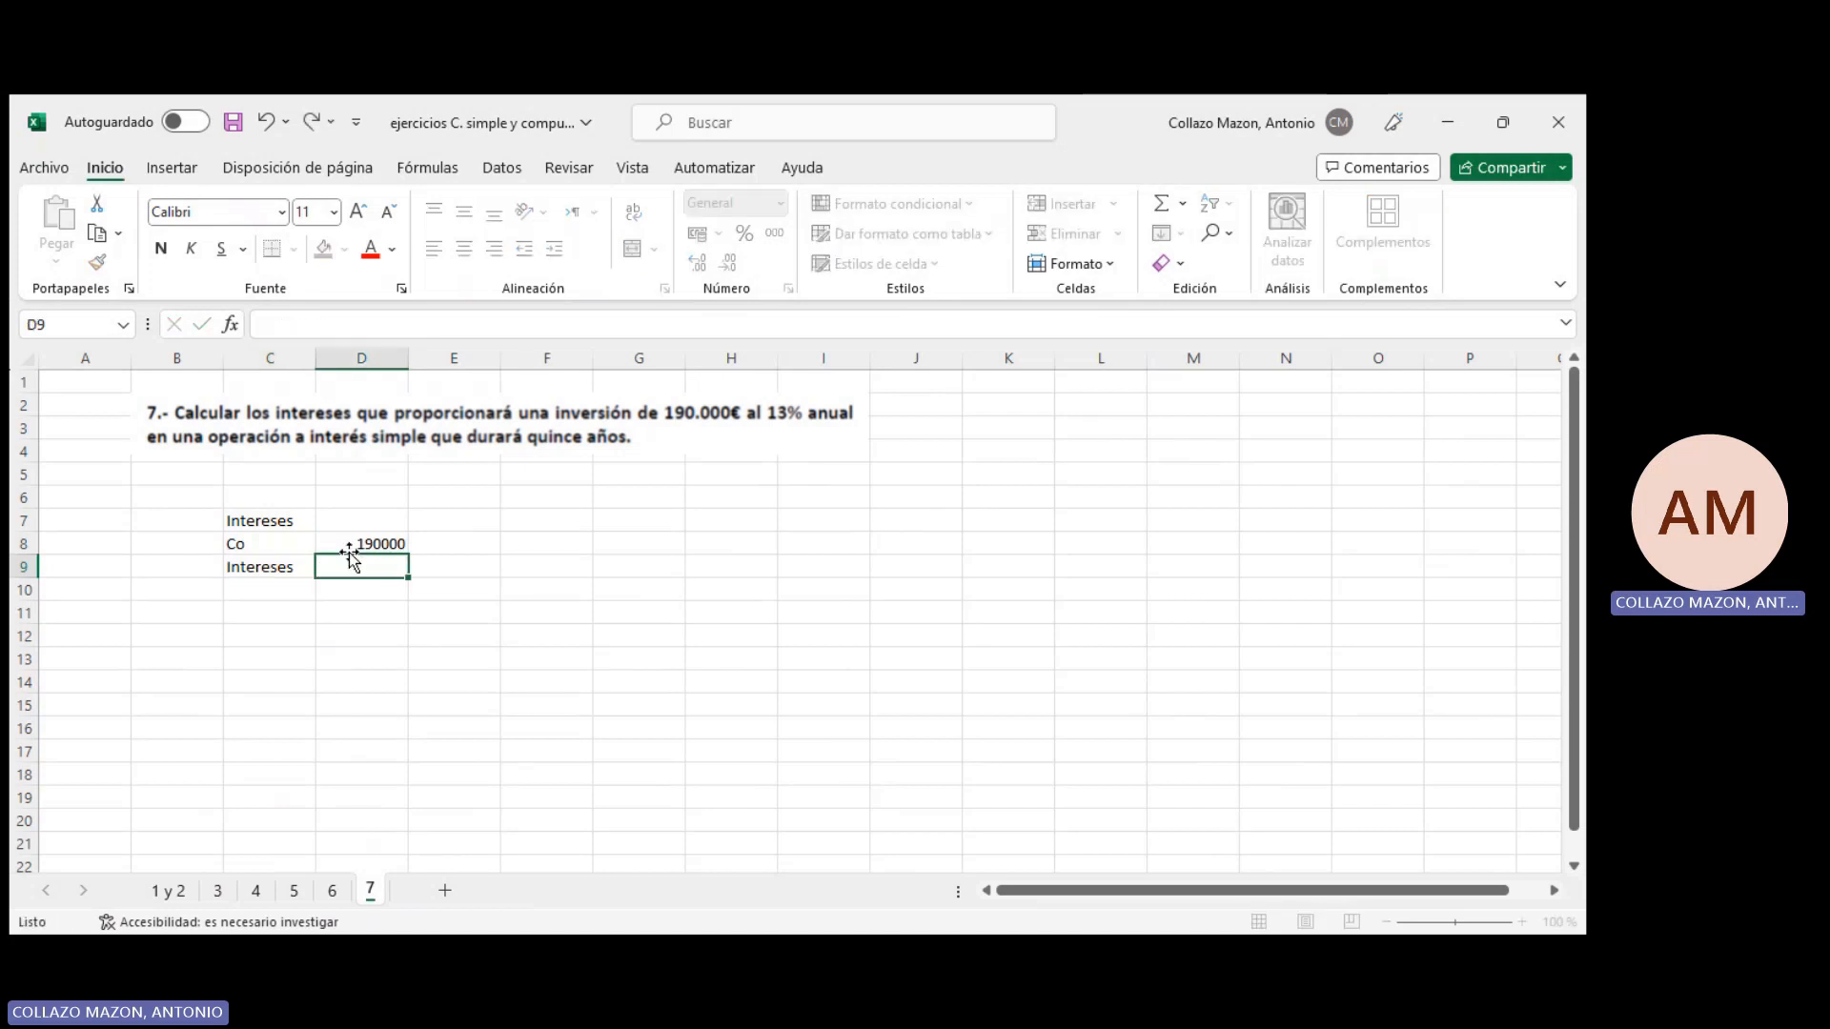
type("0,13")
key("Tab")
type("anual")
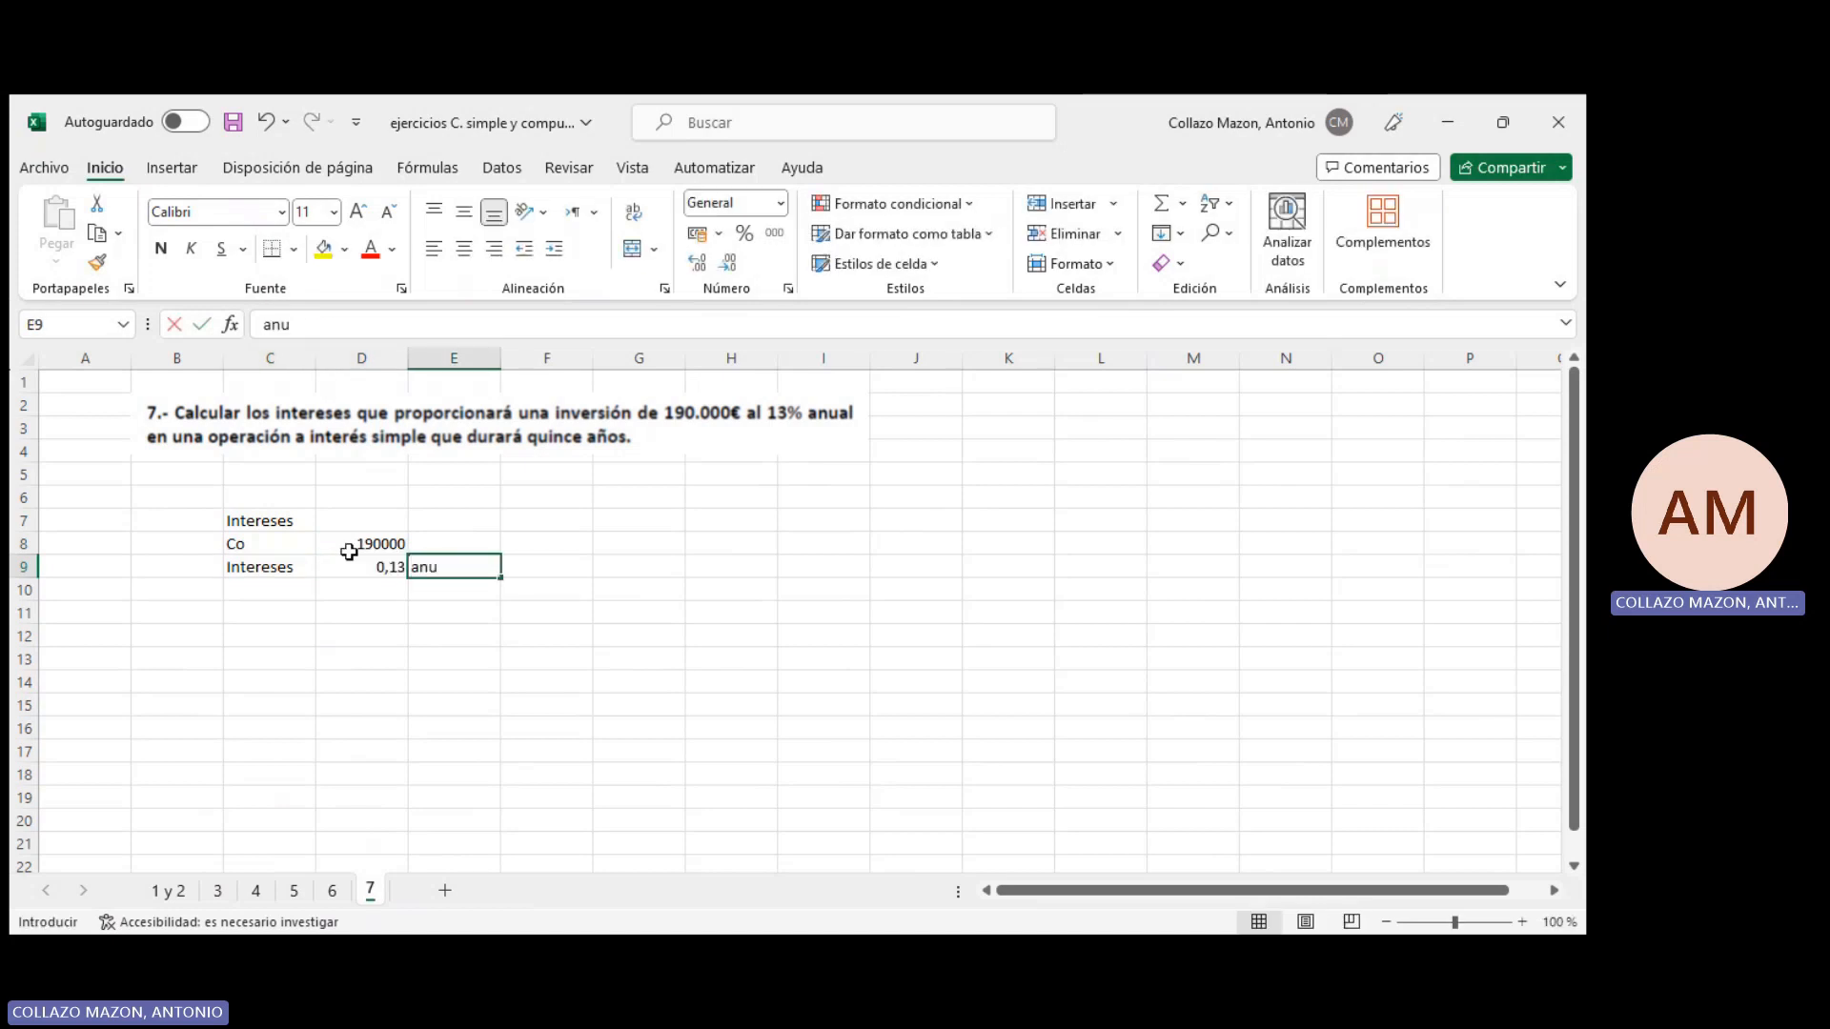
key("Return")
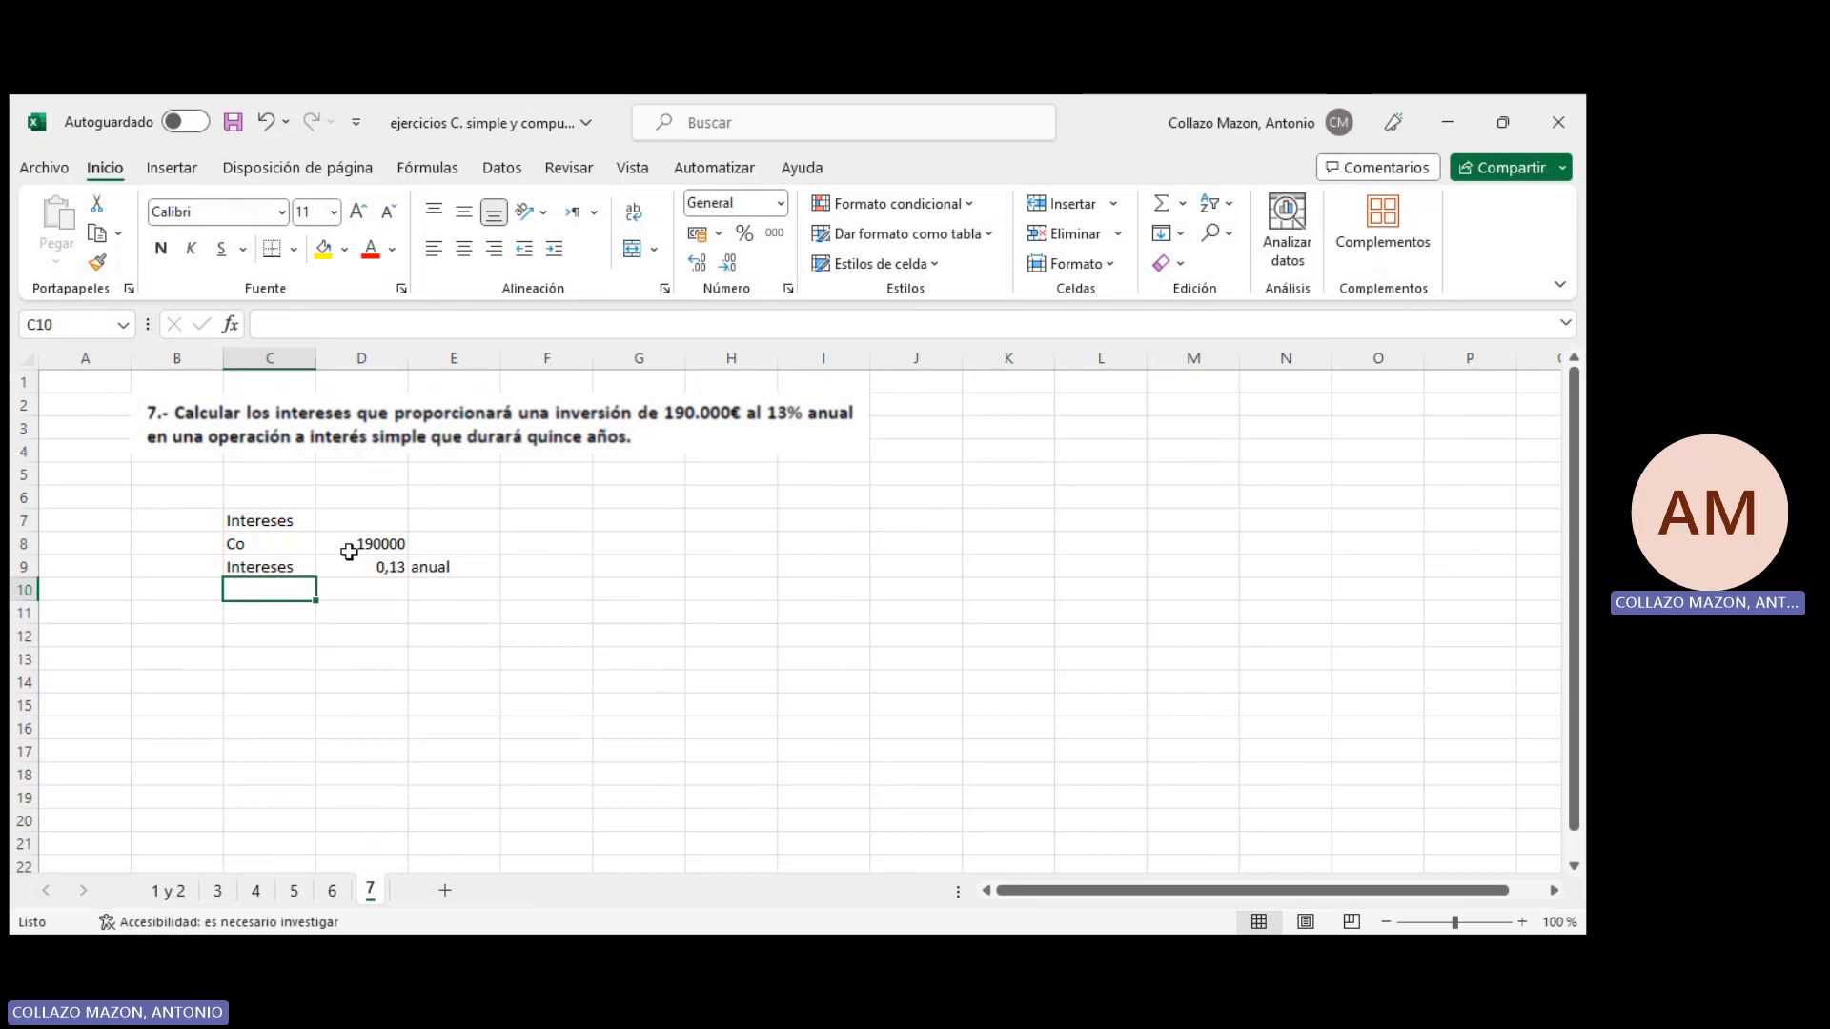
Enter the duration in row 10 with the label n and the value 15
type("n")
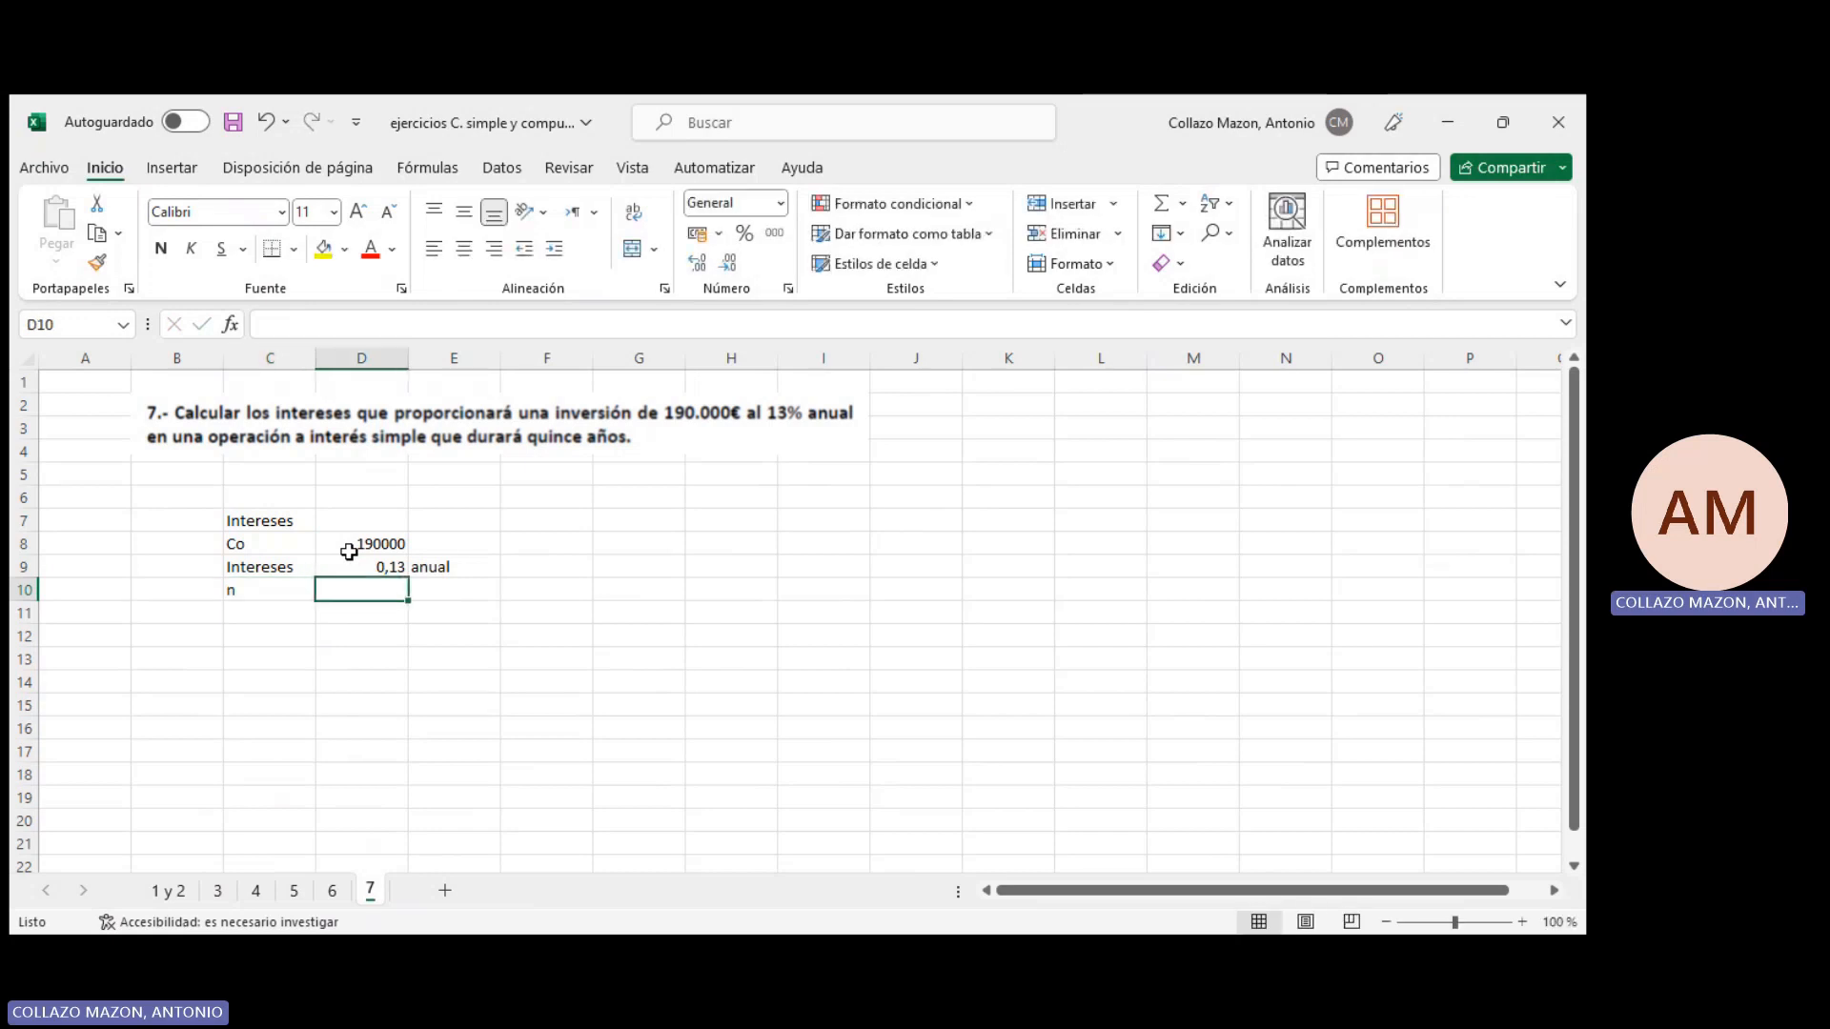
key("Tab")
type("15")
key("Return")
Write the simple interest formula in row 12 with the label I, an equals sign and the expression Co*i*n
key("Return")
type("I")
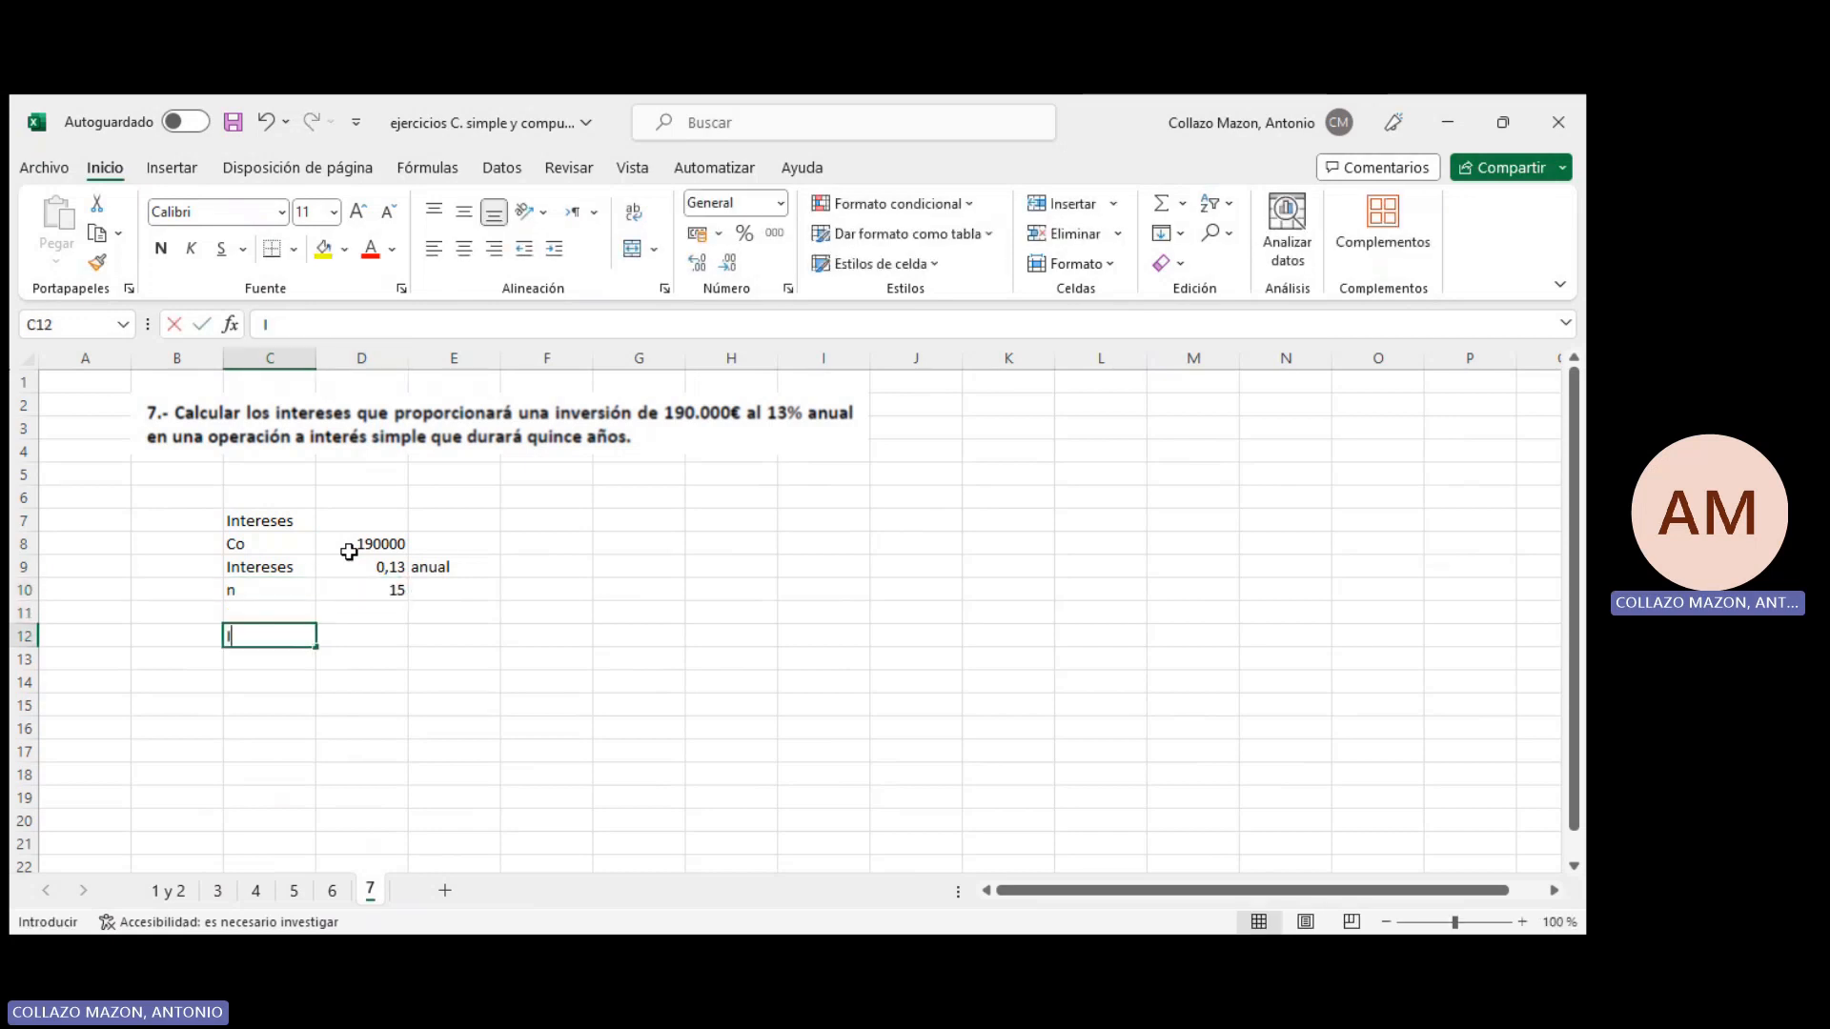
key("Tab")
type("=")
key("Tab")
type("Co")
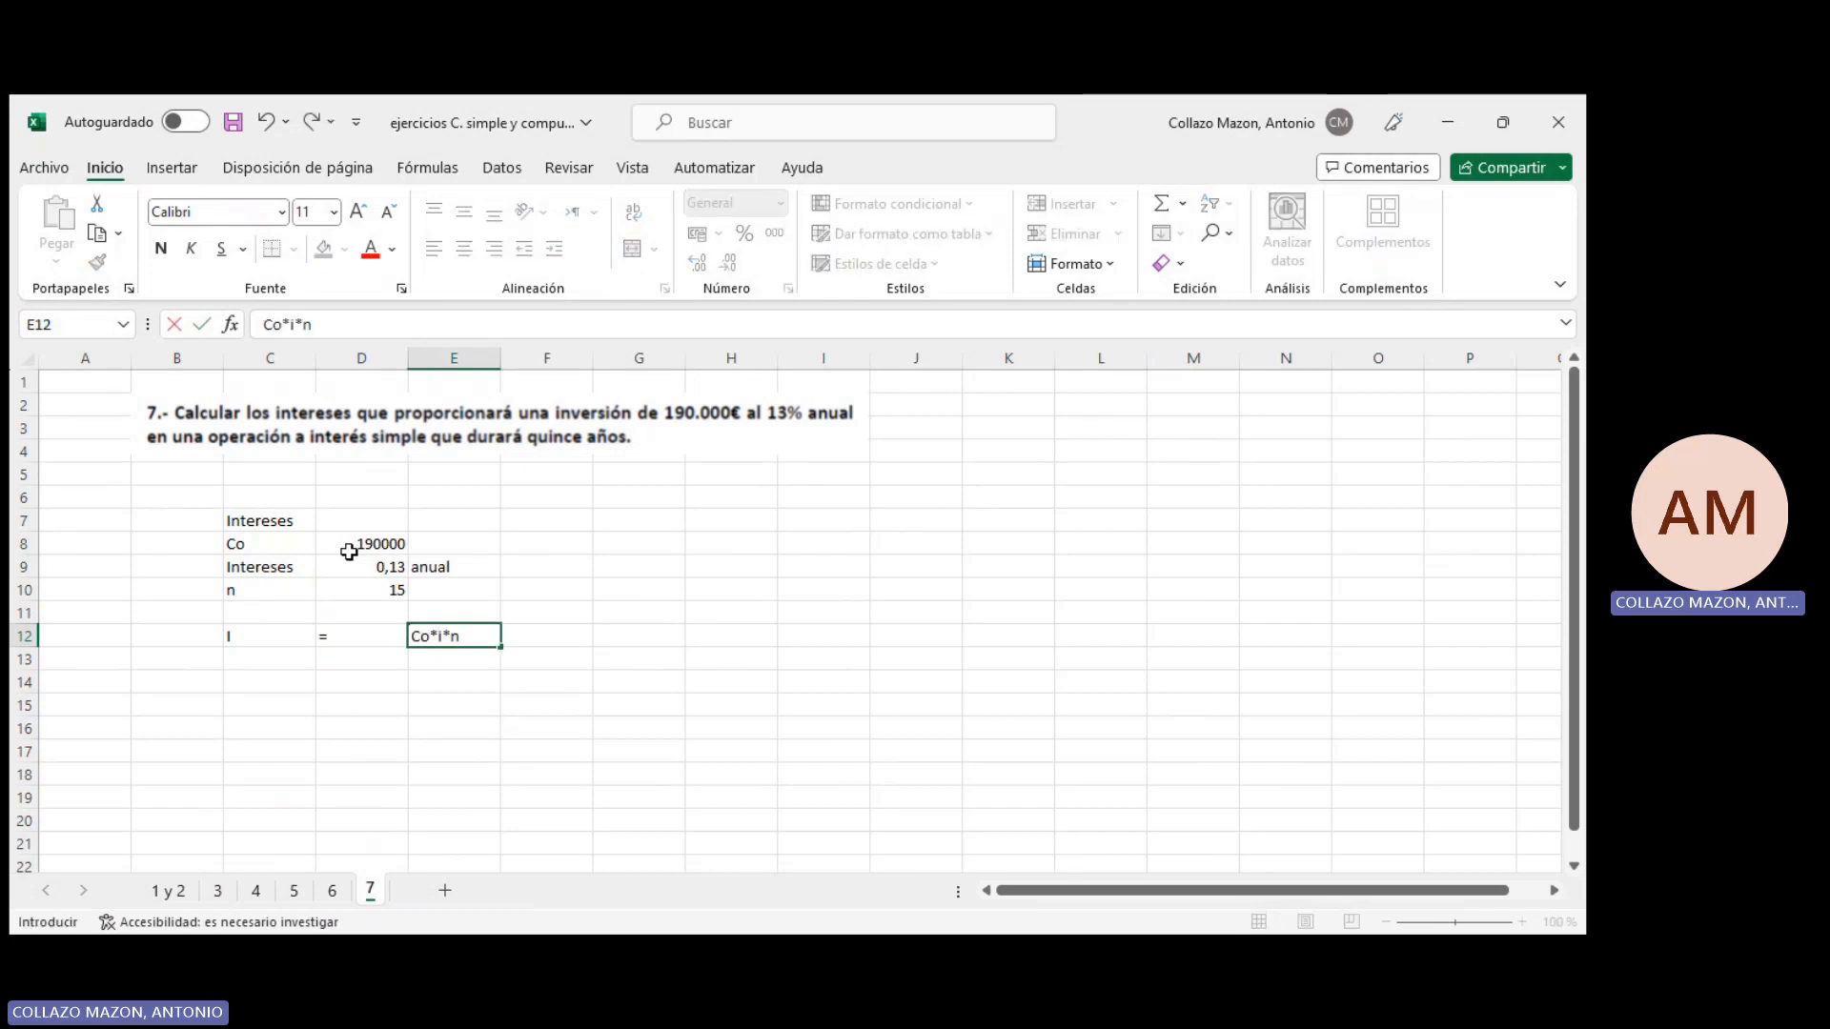
key("Return")
key("Return")
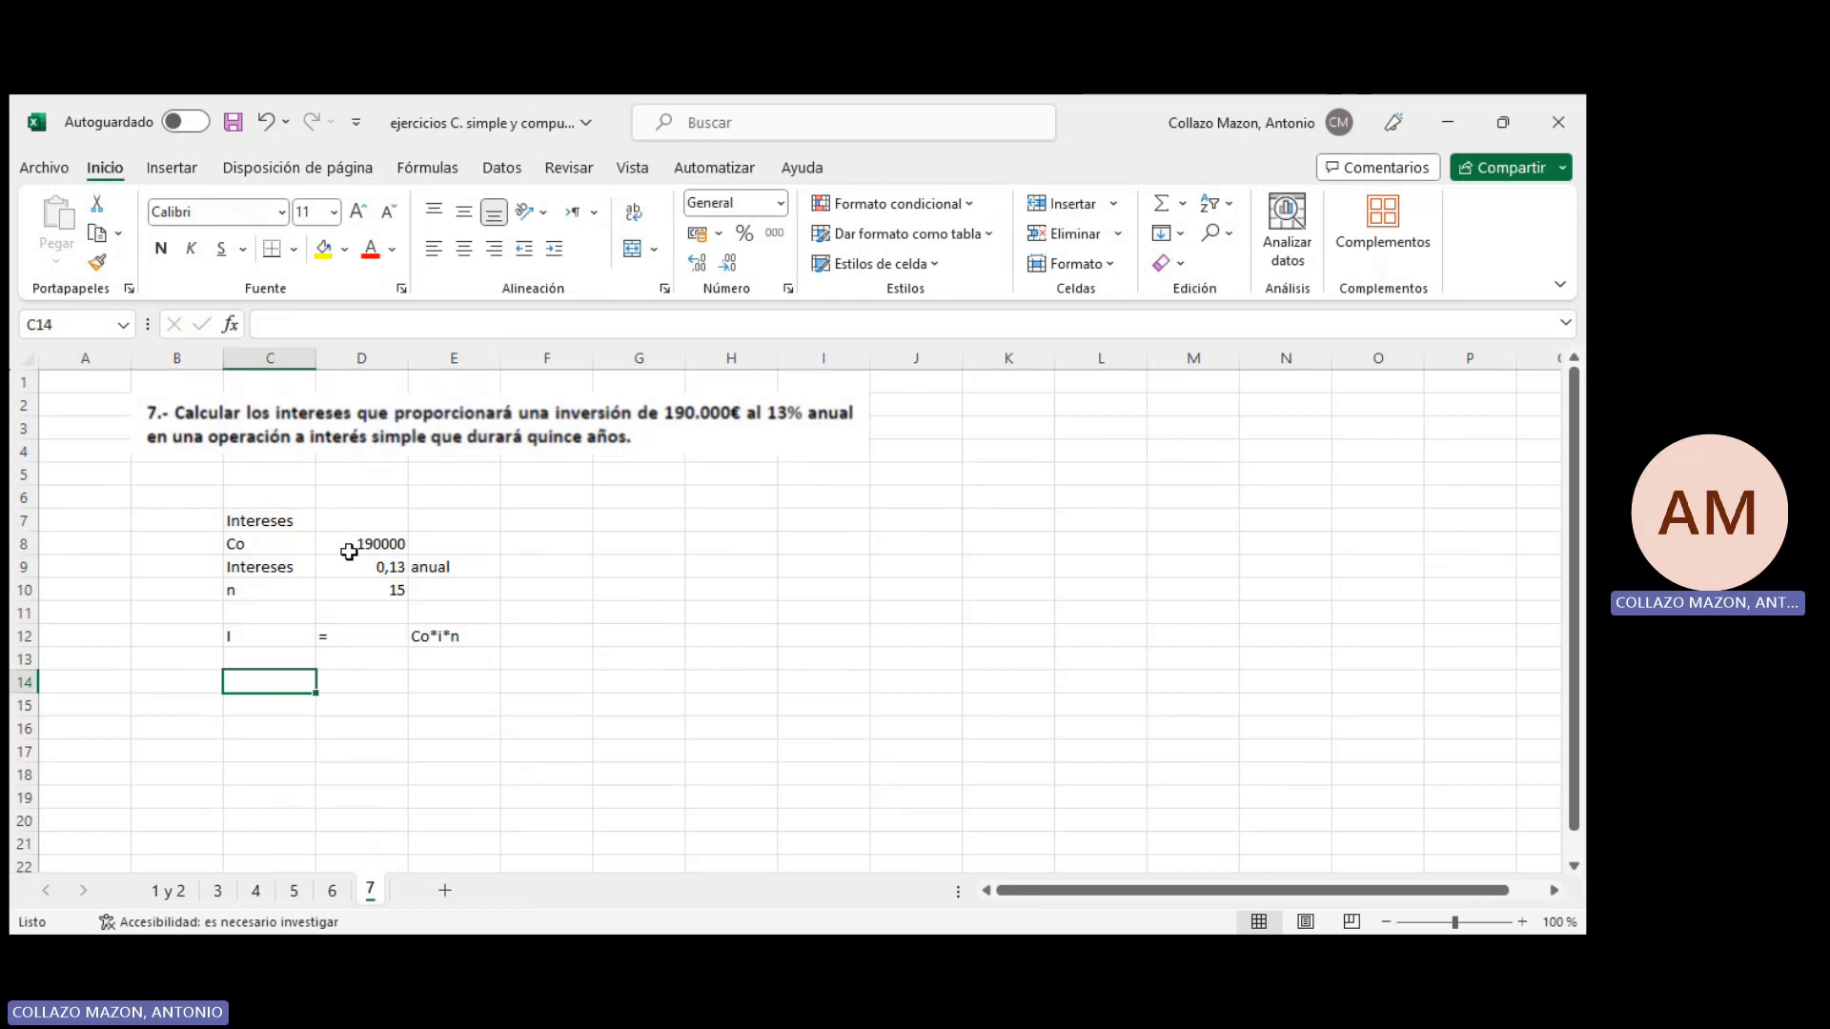
Copy the label I and the equals sign from C12:D12 to row 14
left_click_drag(307, 633, 345, 635)
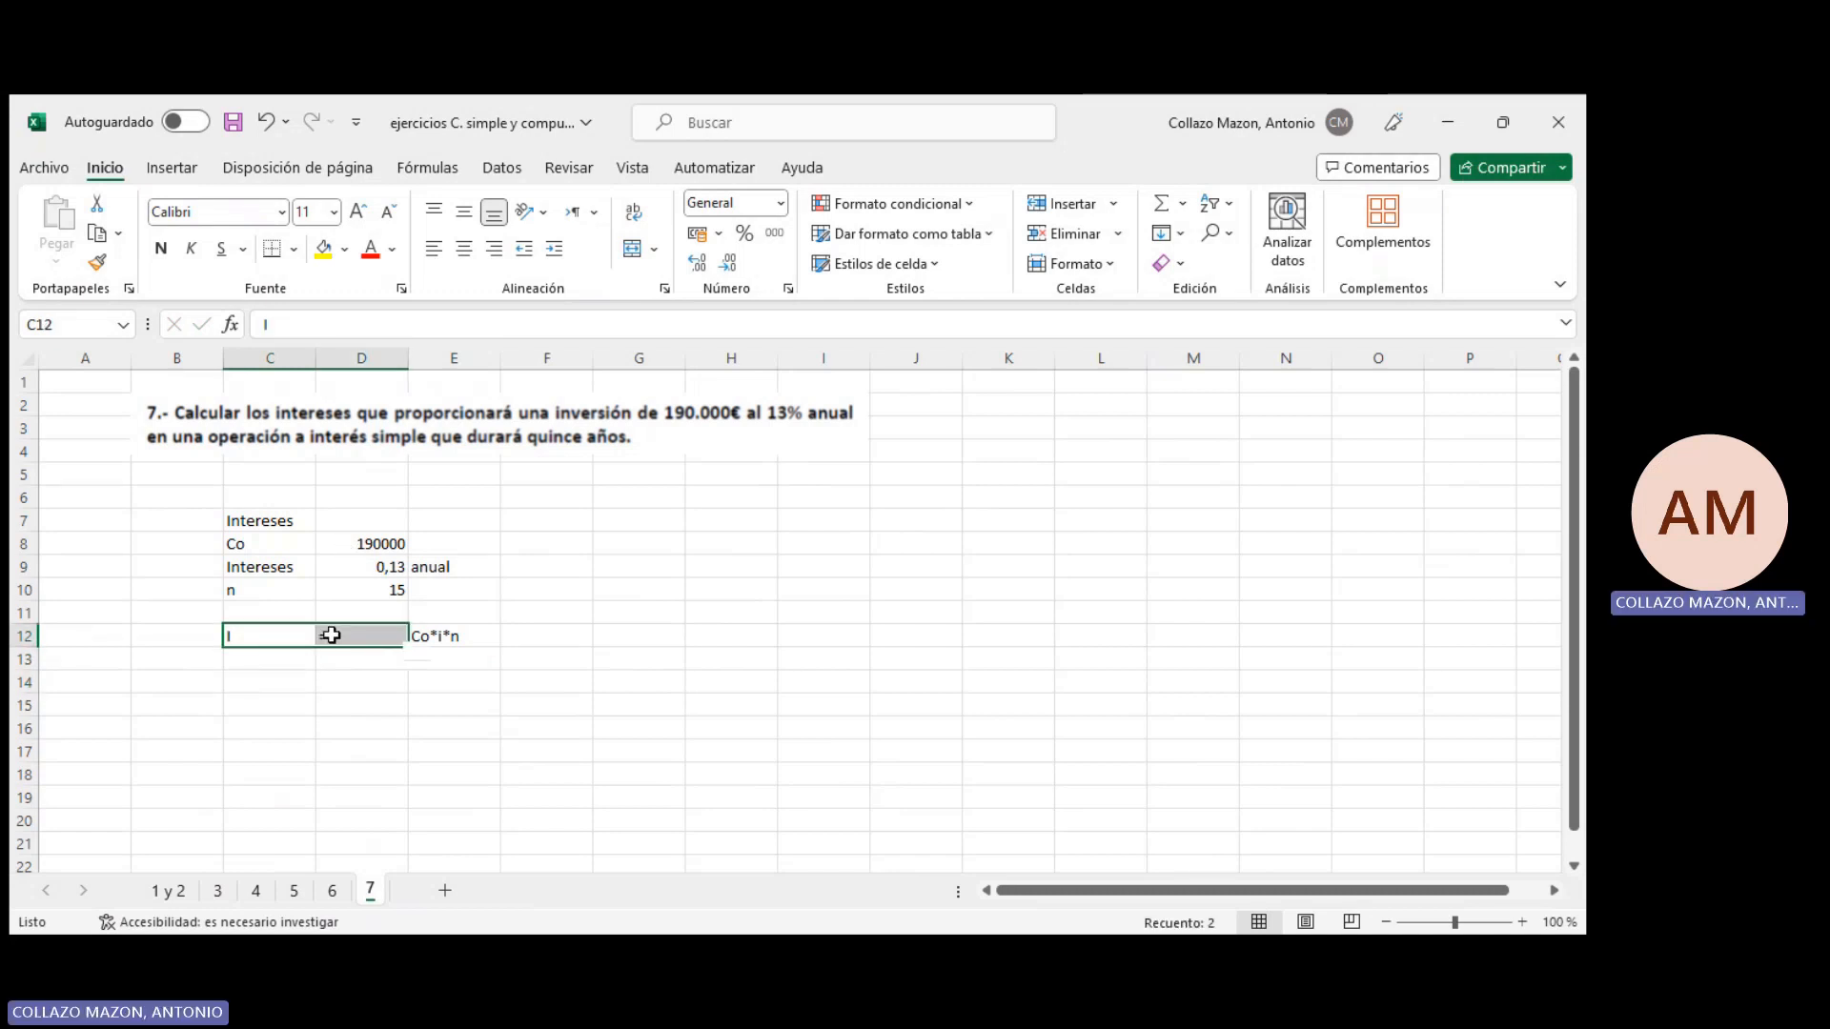
key("ctrl+c")
key("ctrl+q")
left_click(282, 674)
key("ctrl+v")
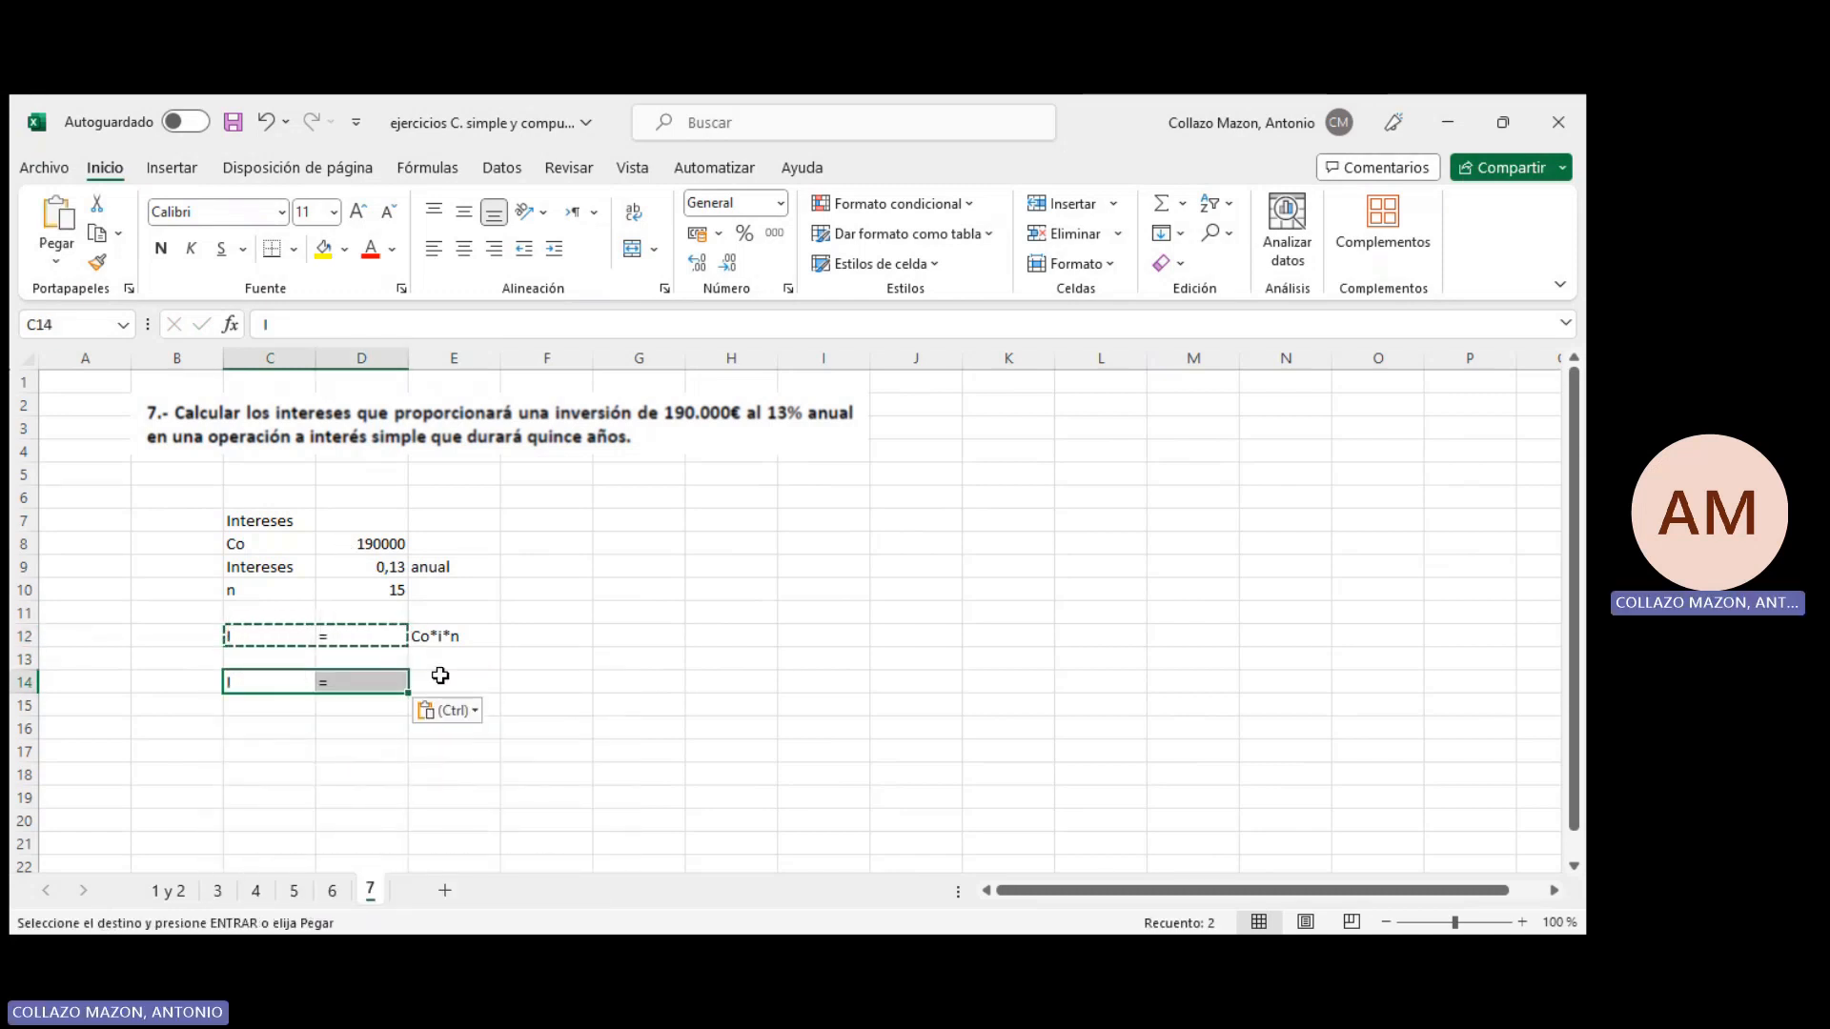
Calculate the interest in E14 with the formula =D8*D9*D10, multiplying the capital, rate and duration
left_click(439, 676)
type("=")
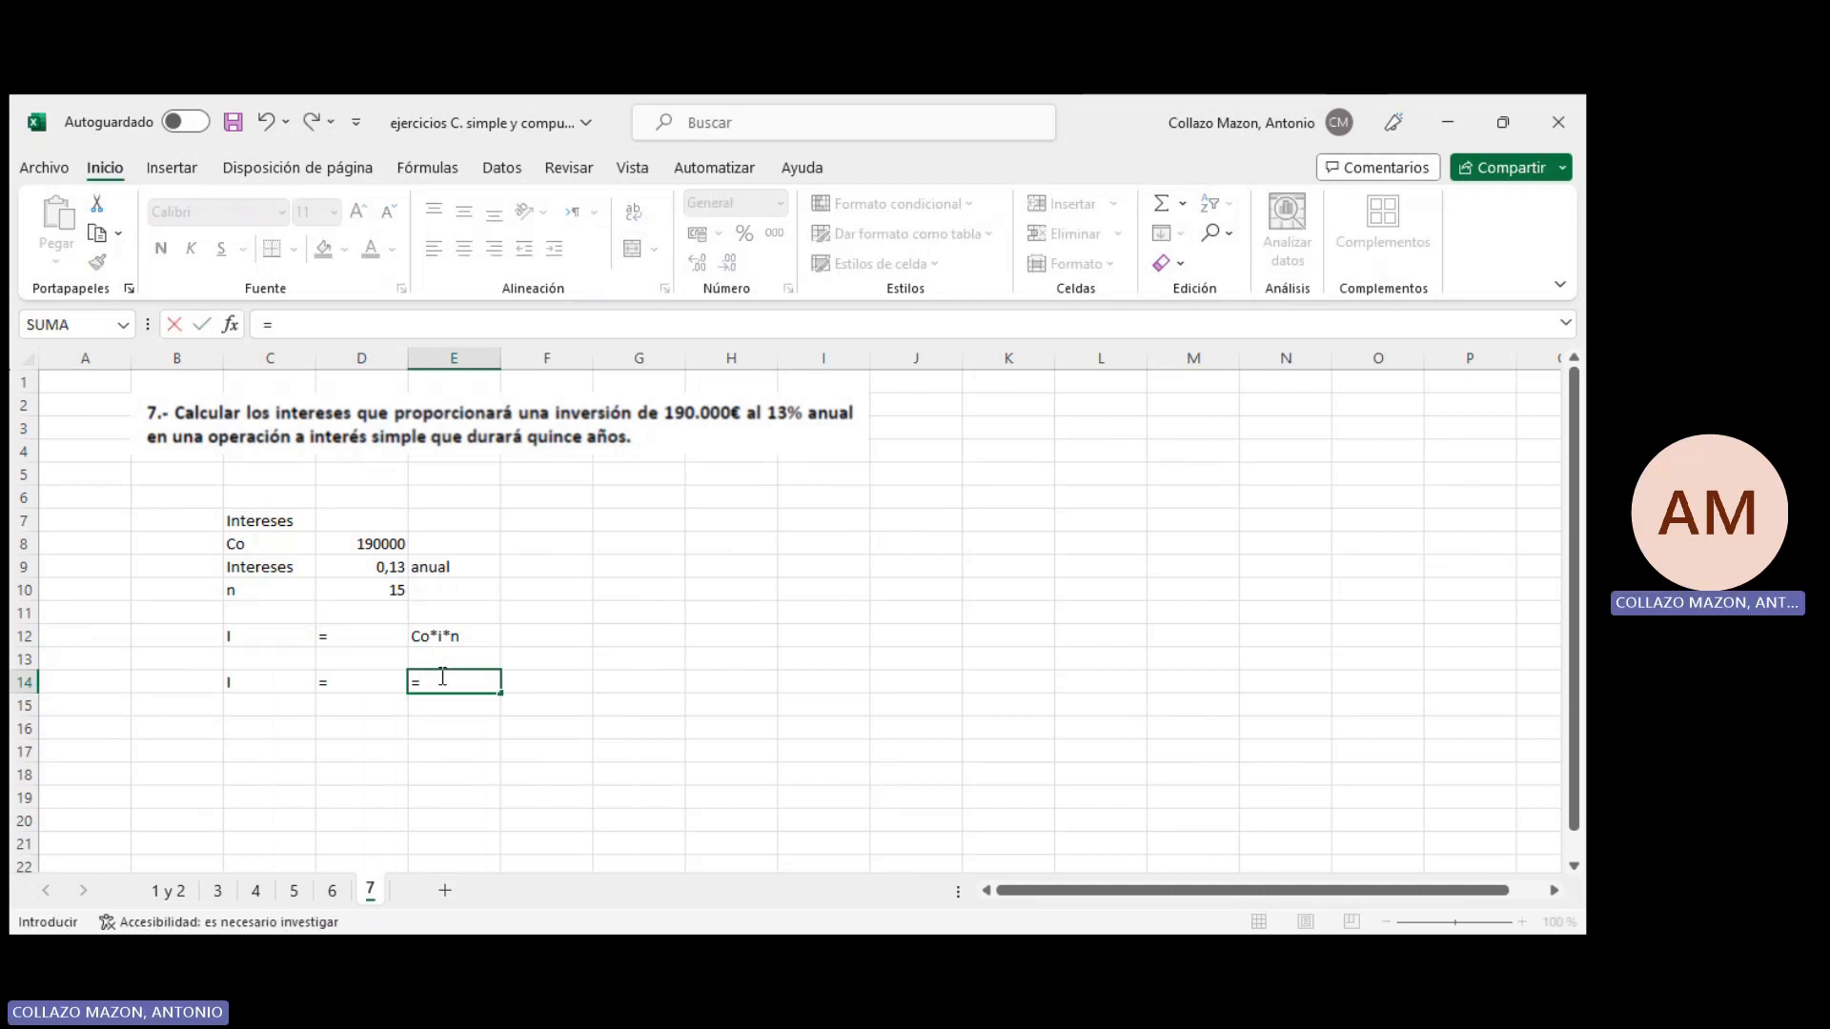
key("Left")
key("Up")
key("Up")
key("Up")
key("Up")
key("Up")
key("Up")
key("Up")
key("Down")
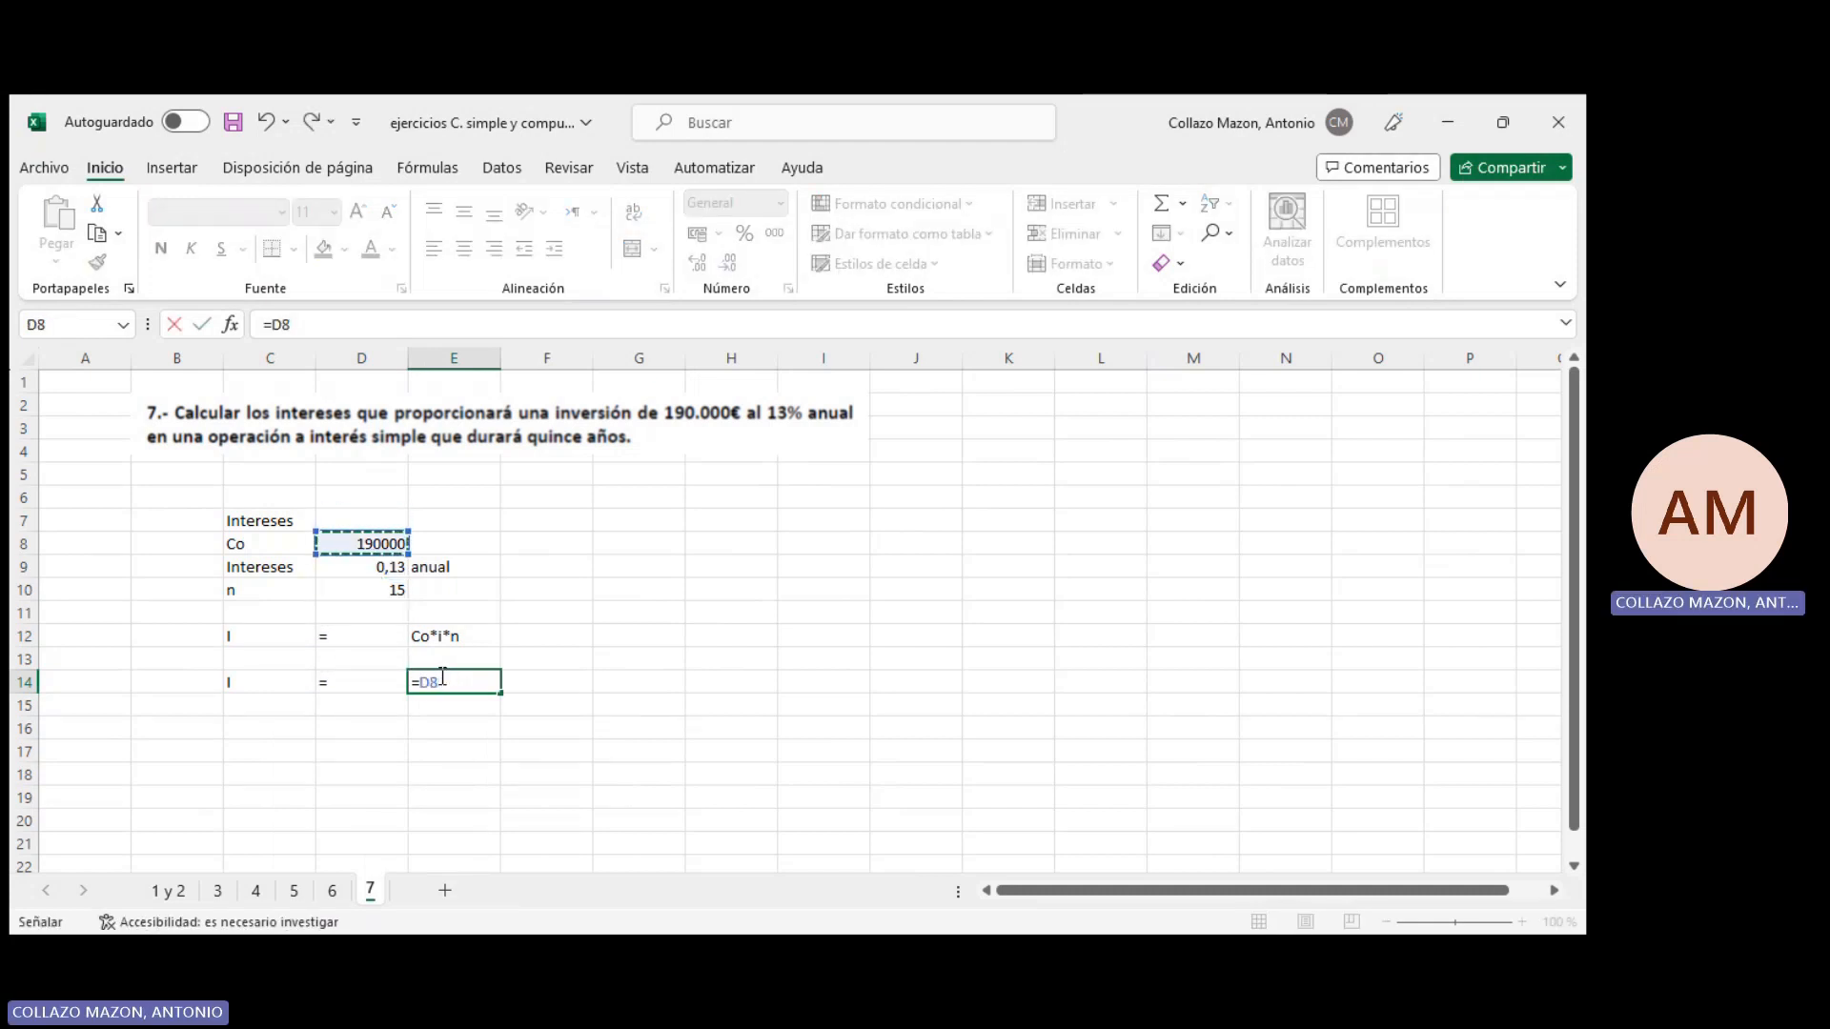
type("*")
key("Left")
key("Up")
key("Up")
key("Up")
key("Up")
key("Up")
key("Up")
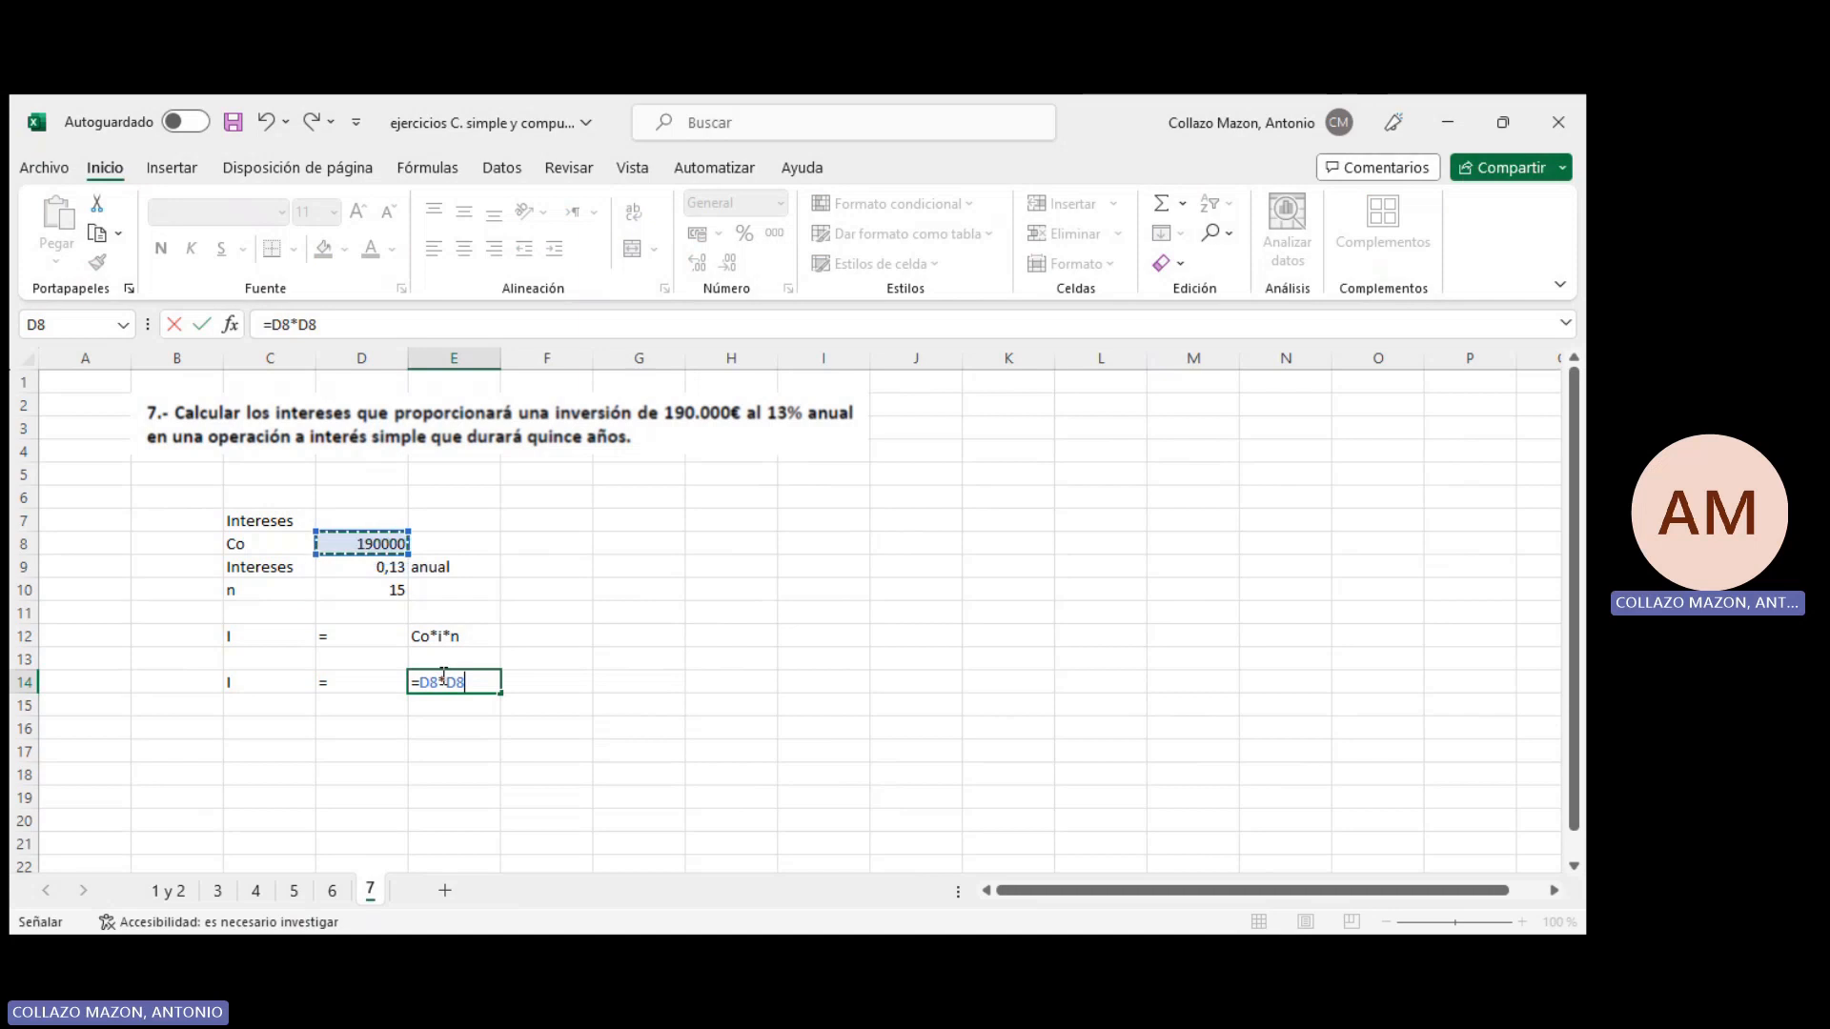
key("Down")
type("*")
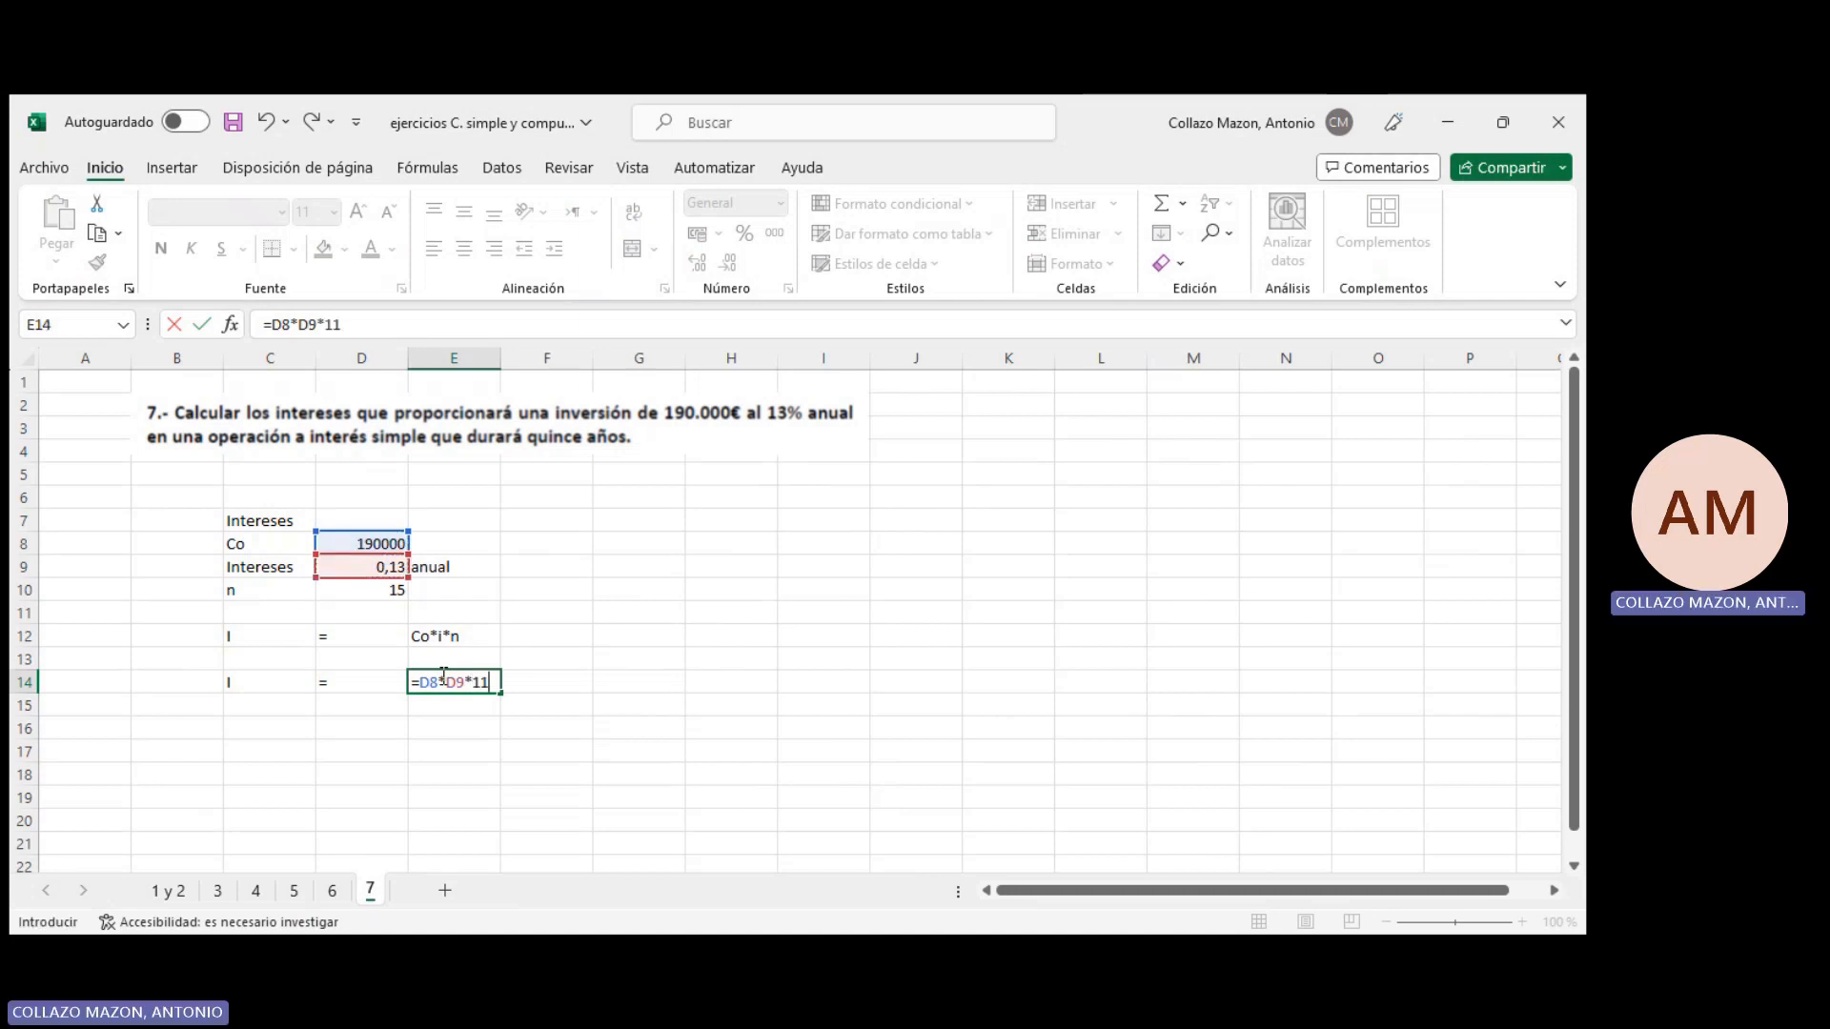
key("Left")
key("Up")
key("Up")
key("Up")
key("Up")
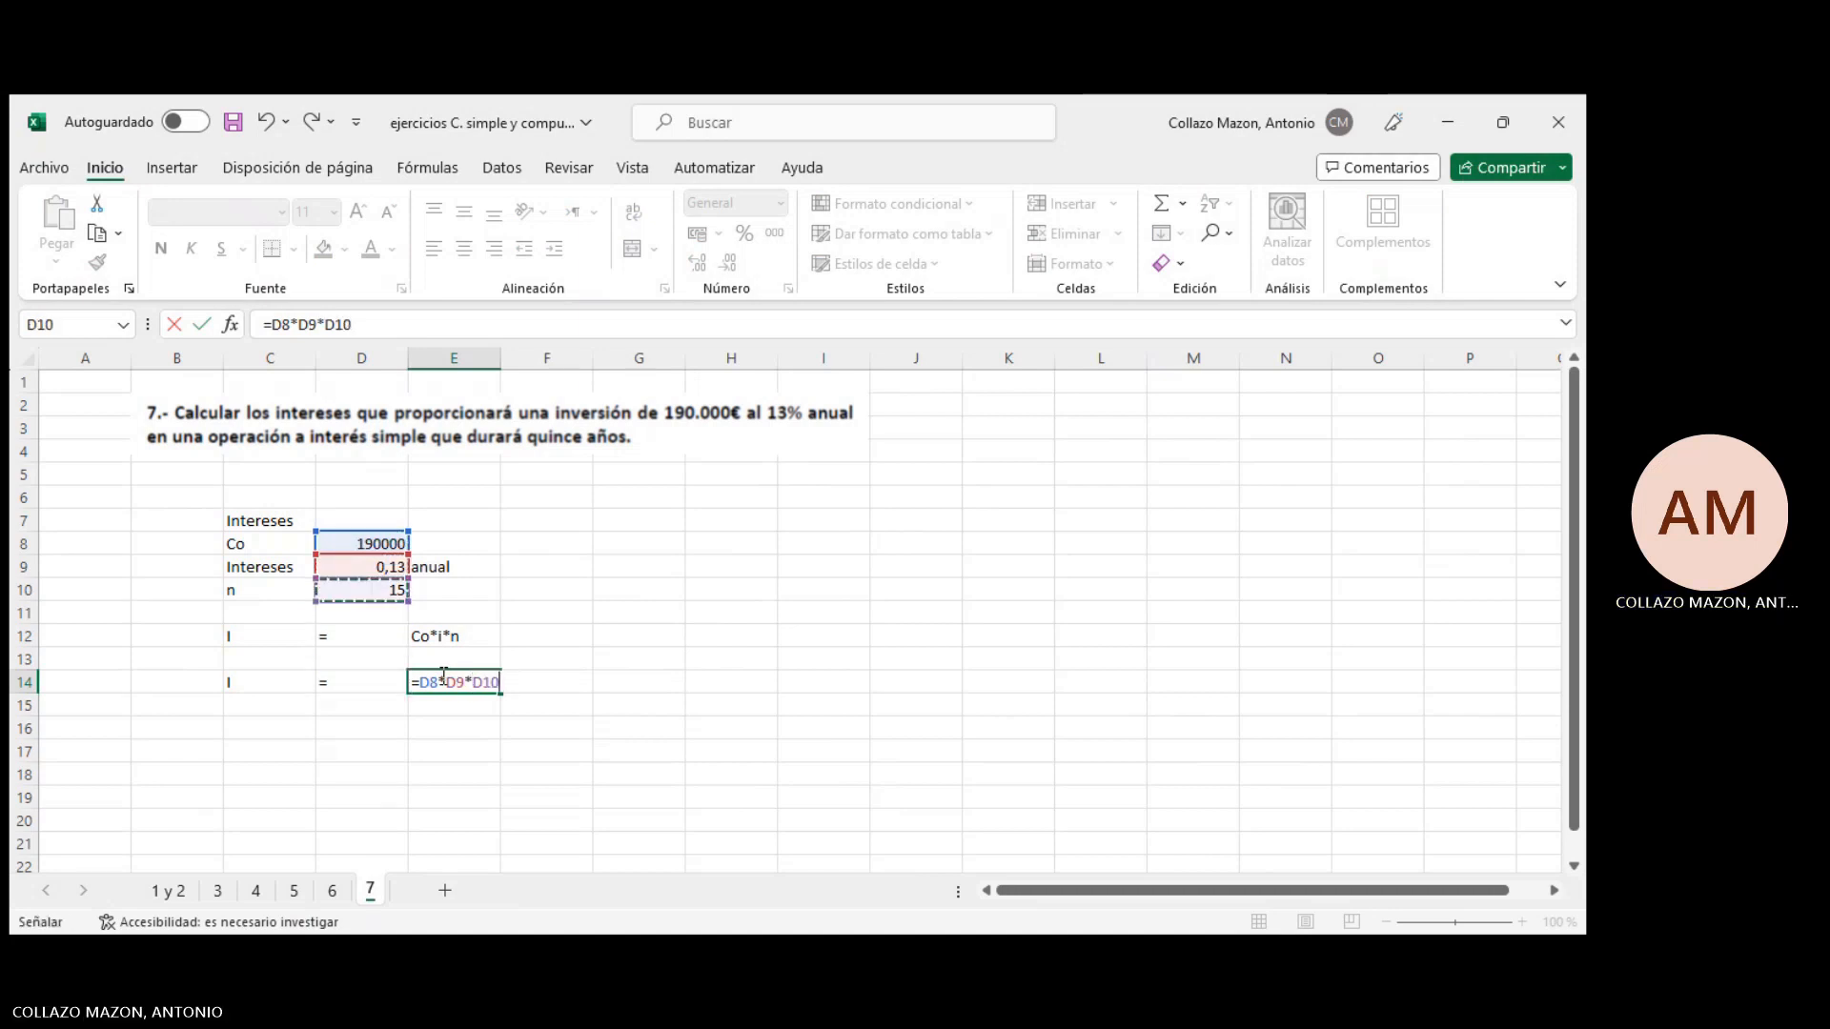
key("Return")
Format the interest result in E14 as a number with two decimals and a thousands separator
left_click(442, 678)
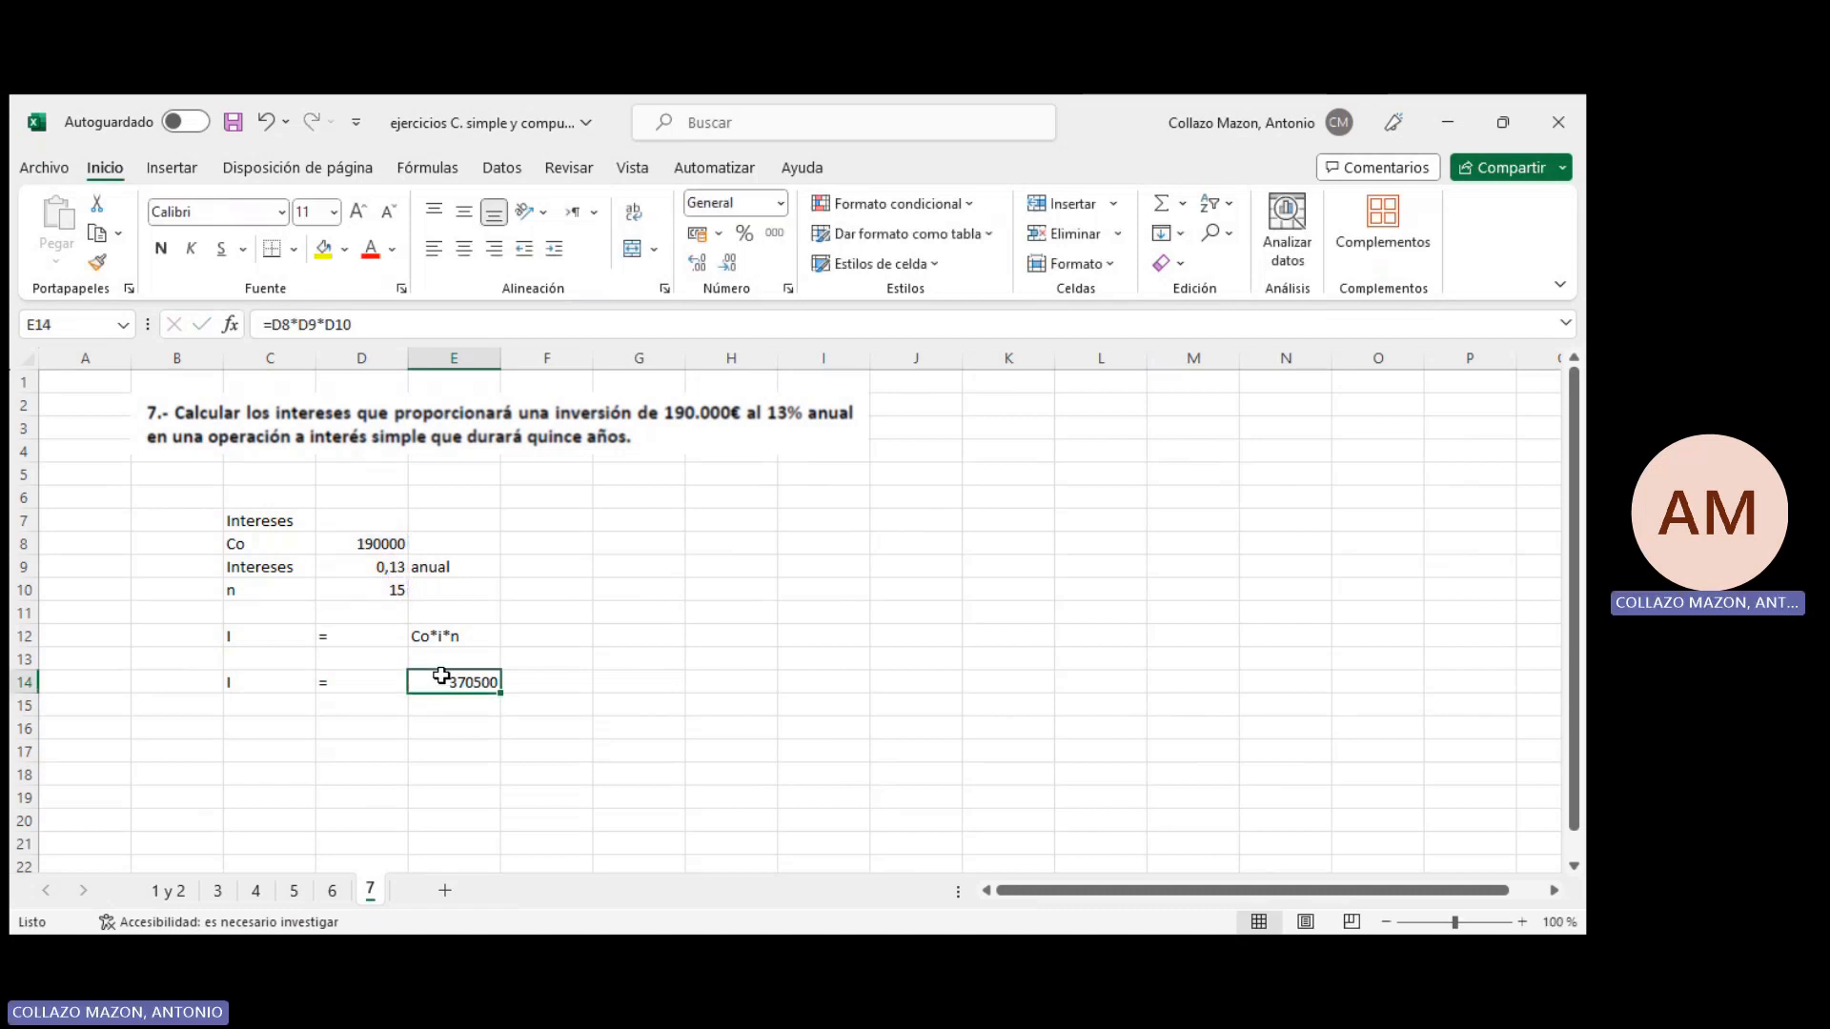
right_click(441, 678)
left_click(497, 774)
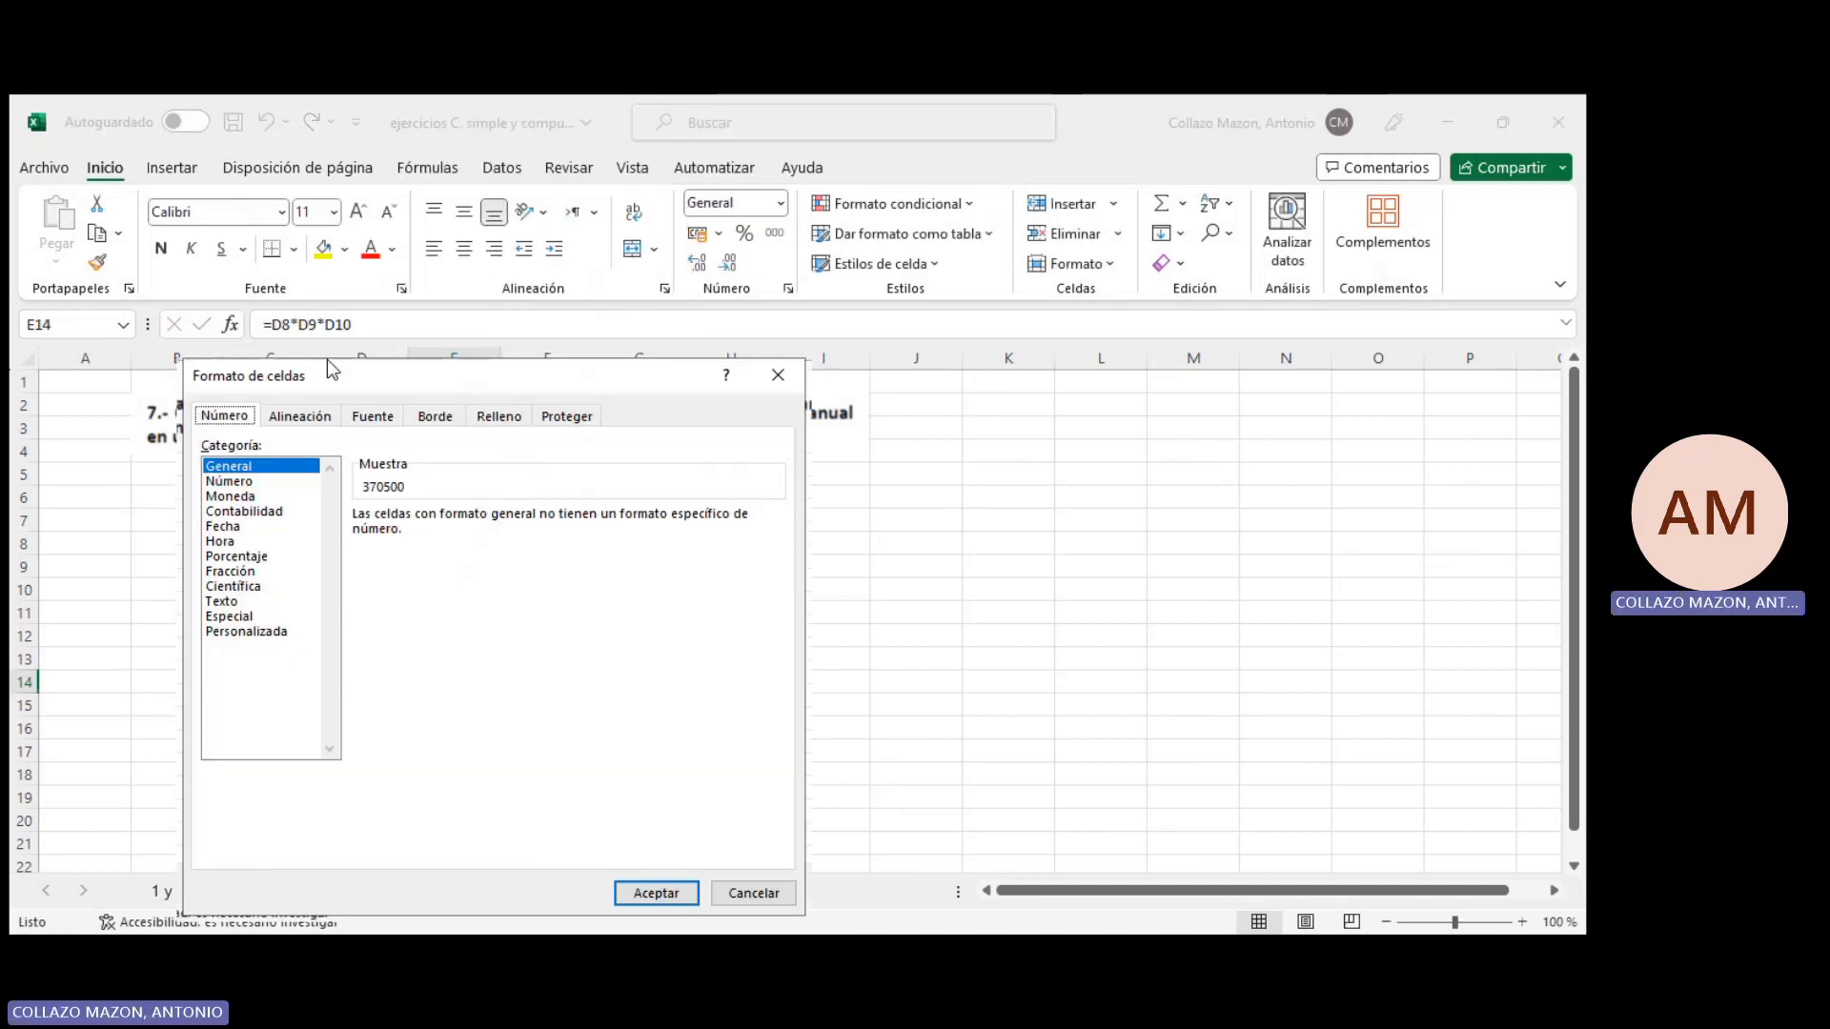
left_click(249, 482)
left_click(477, 545)
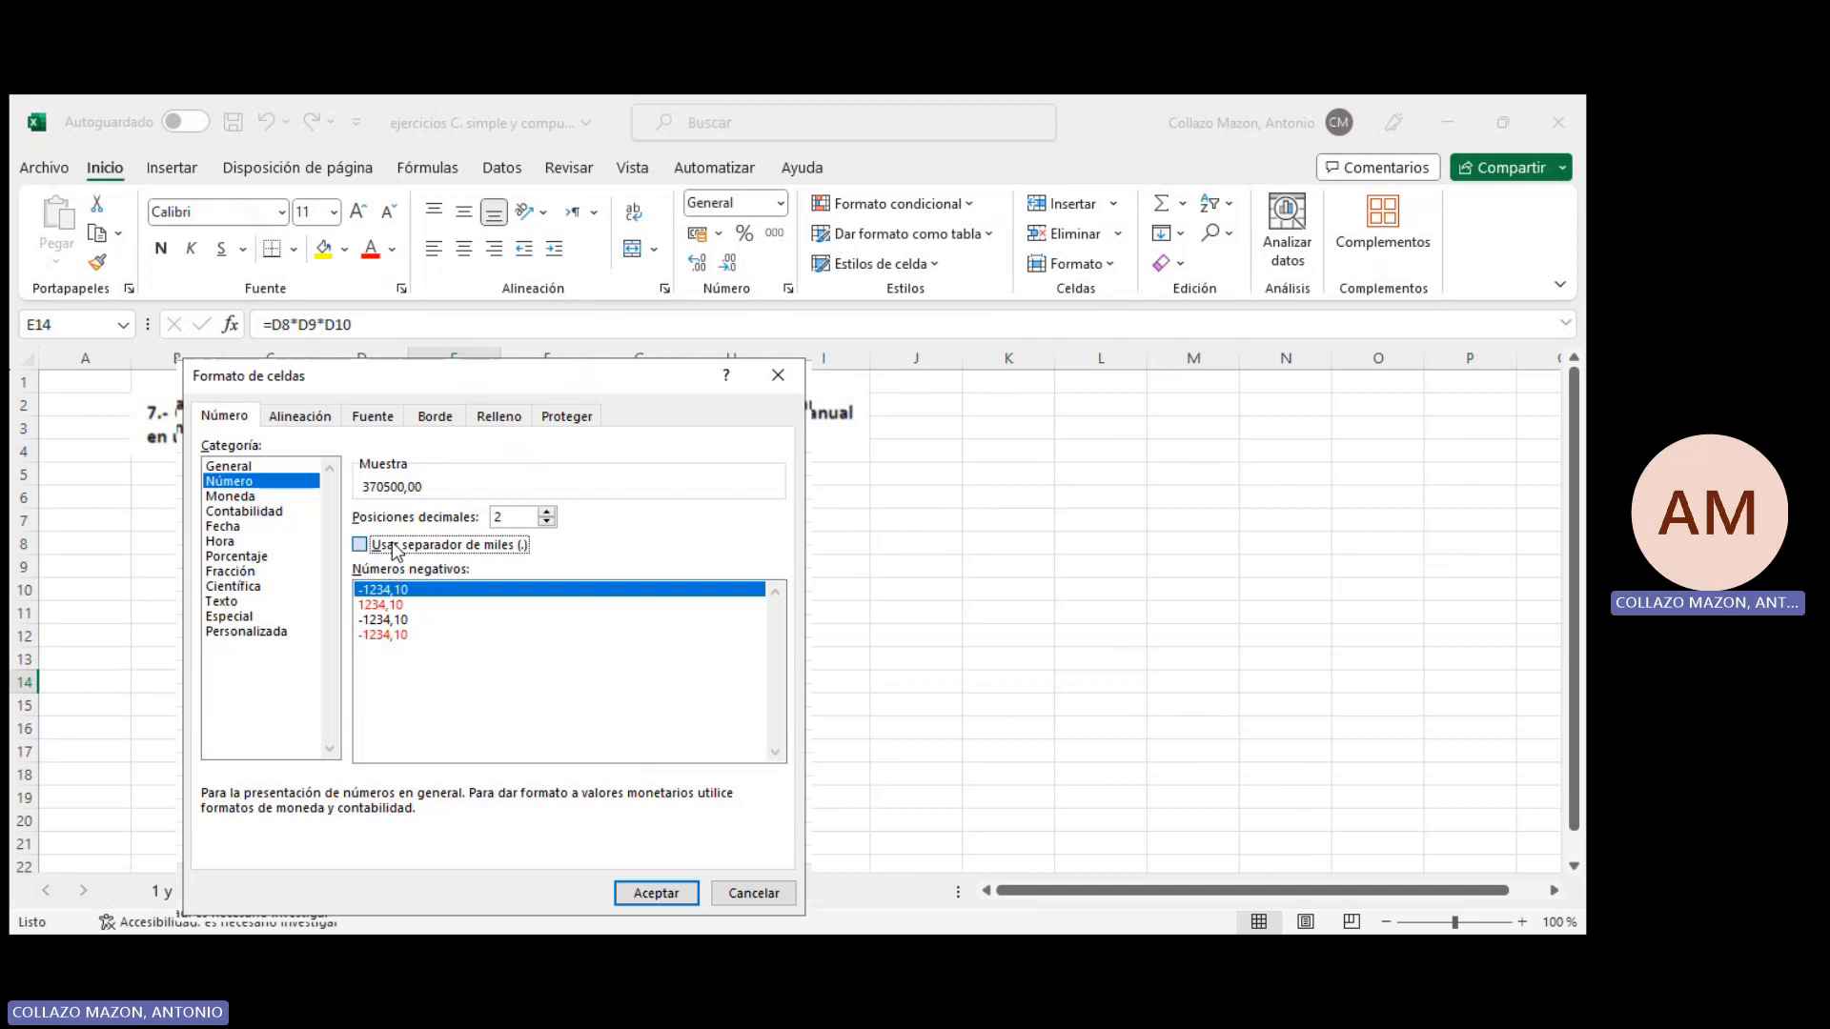
left_click(656, 893)
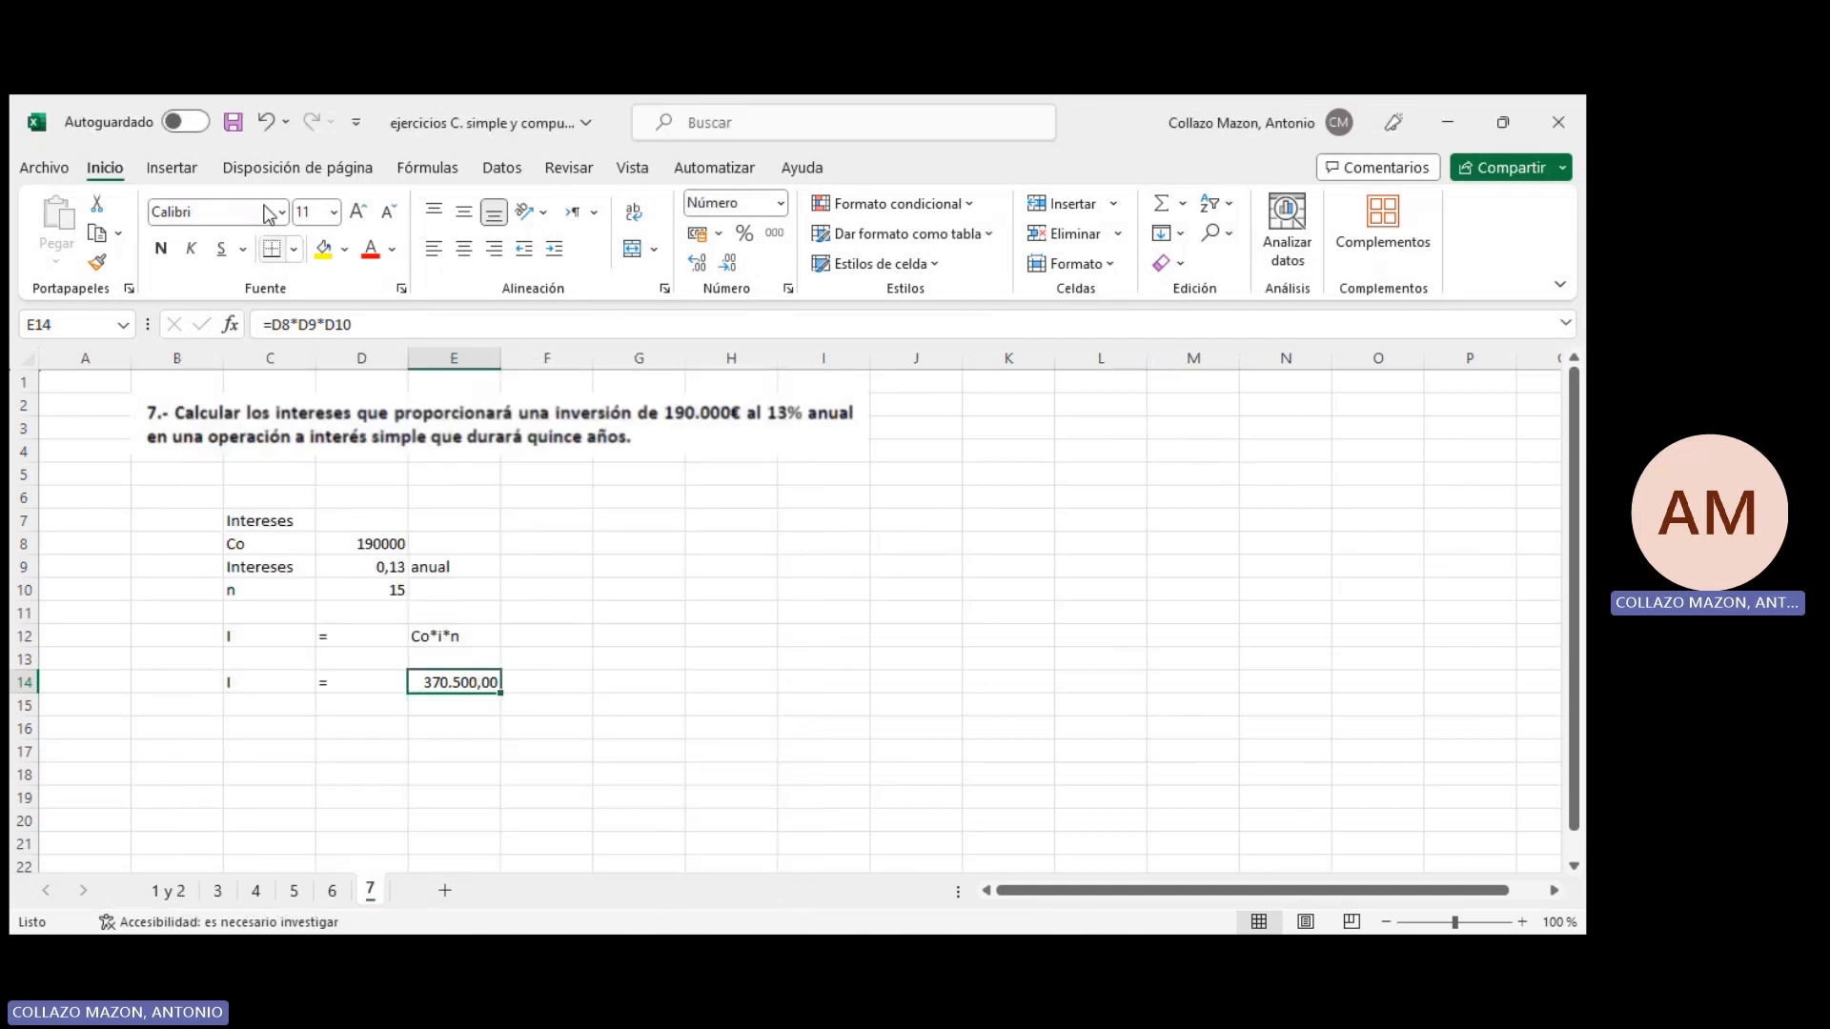
Make the result in E14 bold and centred, and centre the labels and equals signs in C12:D14
left_click(160, 250)
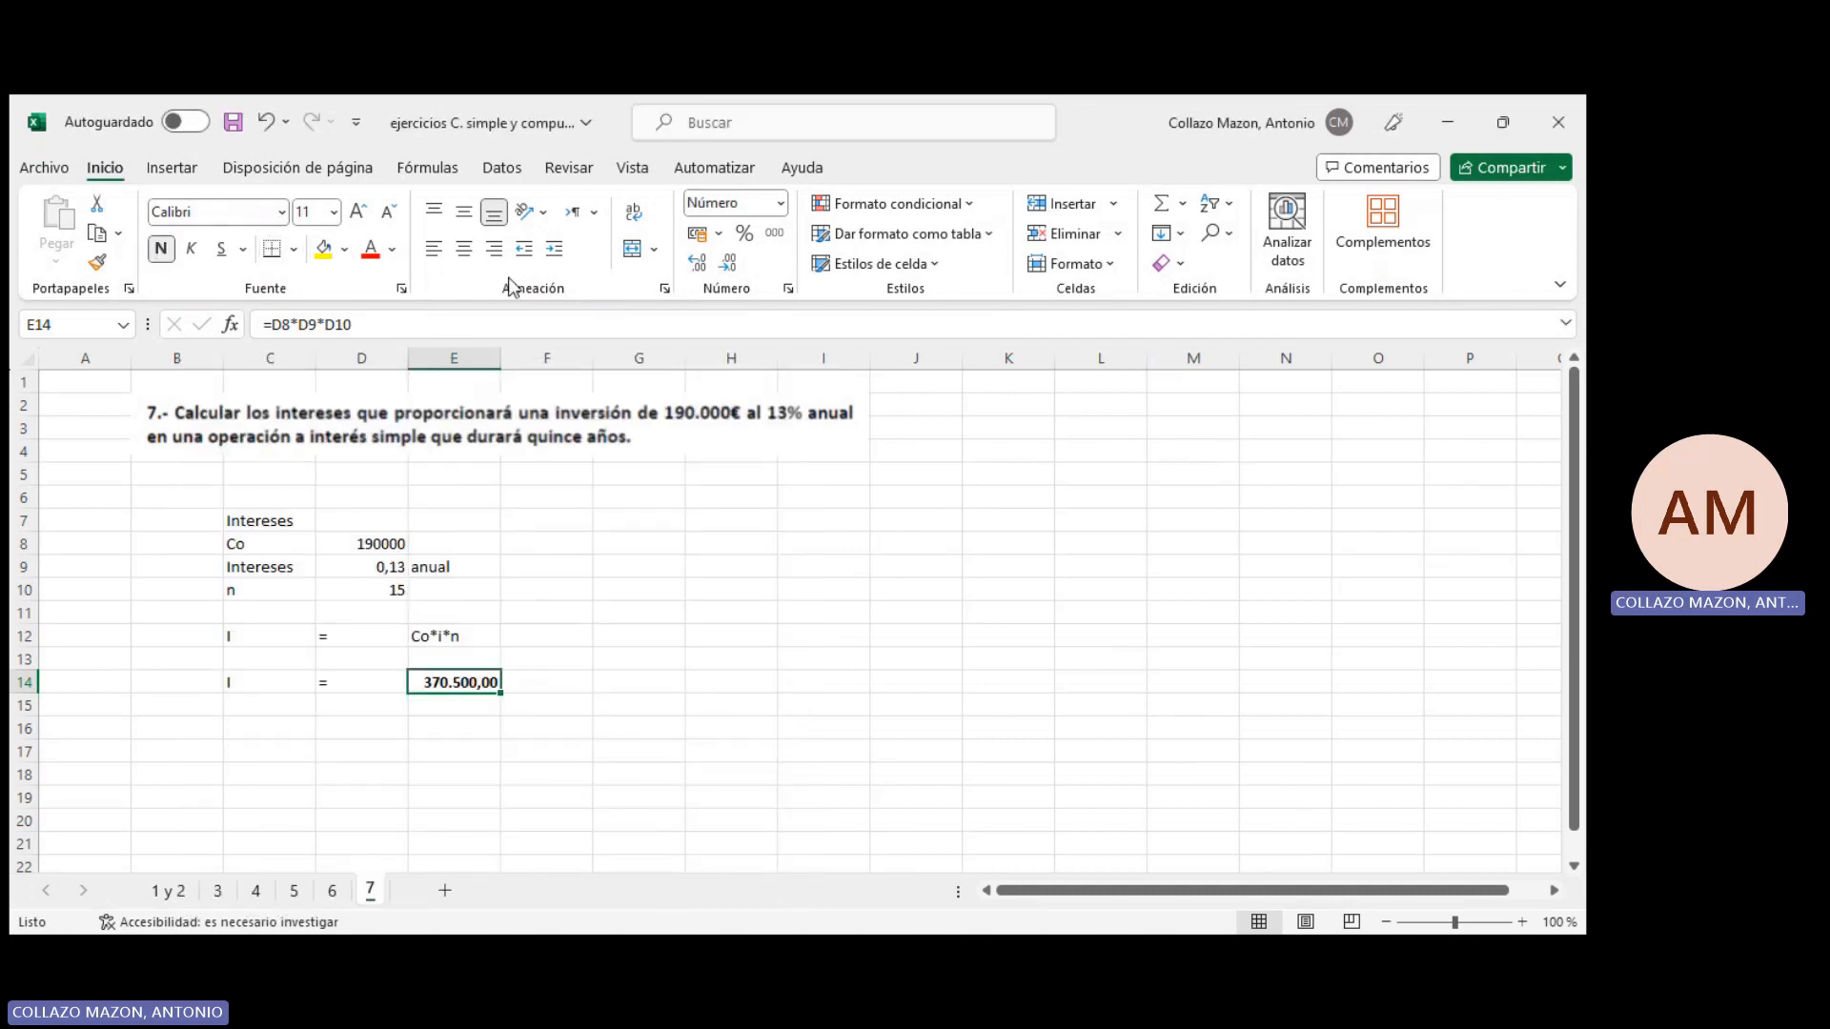
left_click(464, 249)
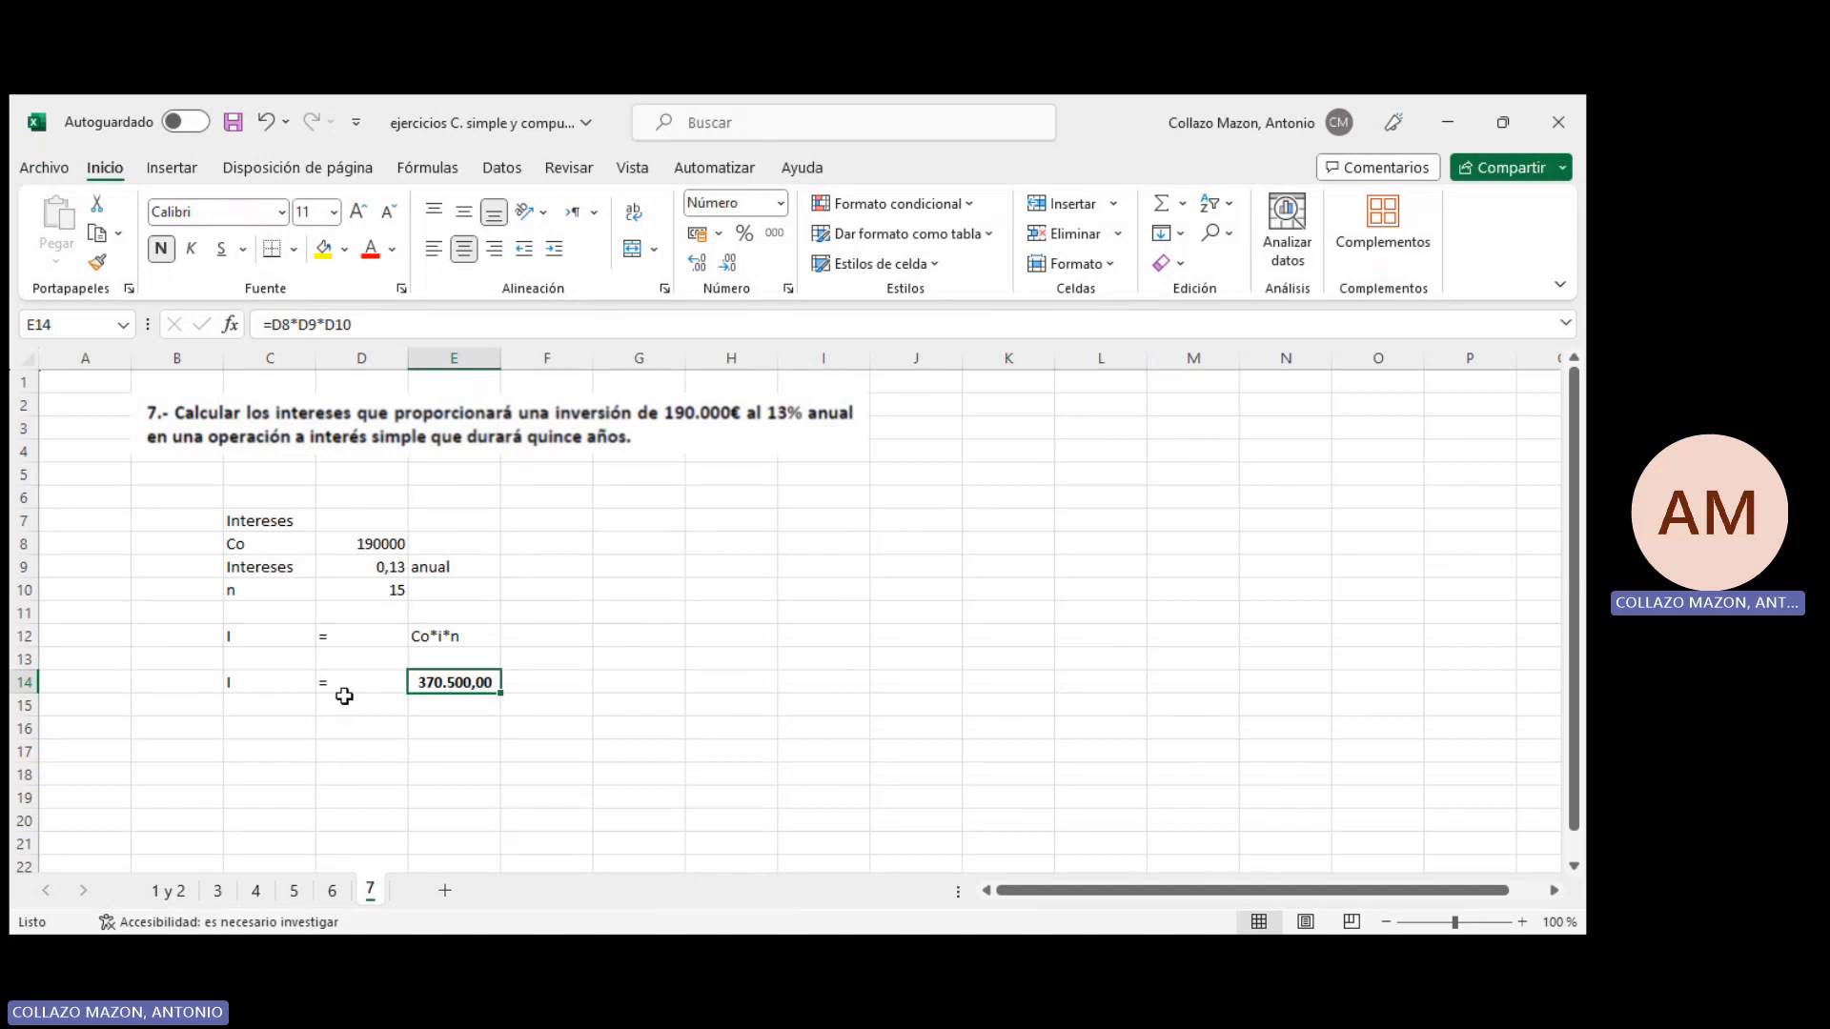
left_click_drag(393, 682, 296, 641)
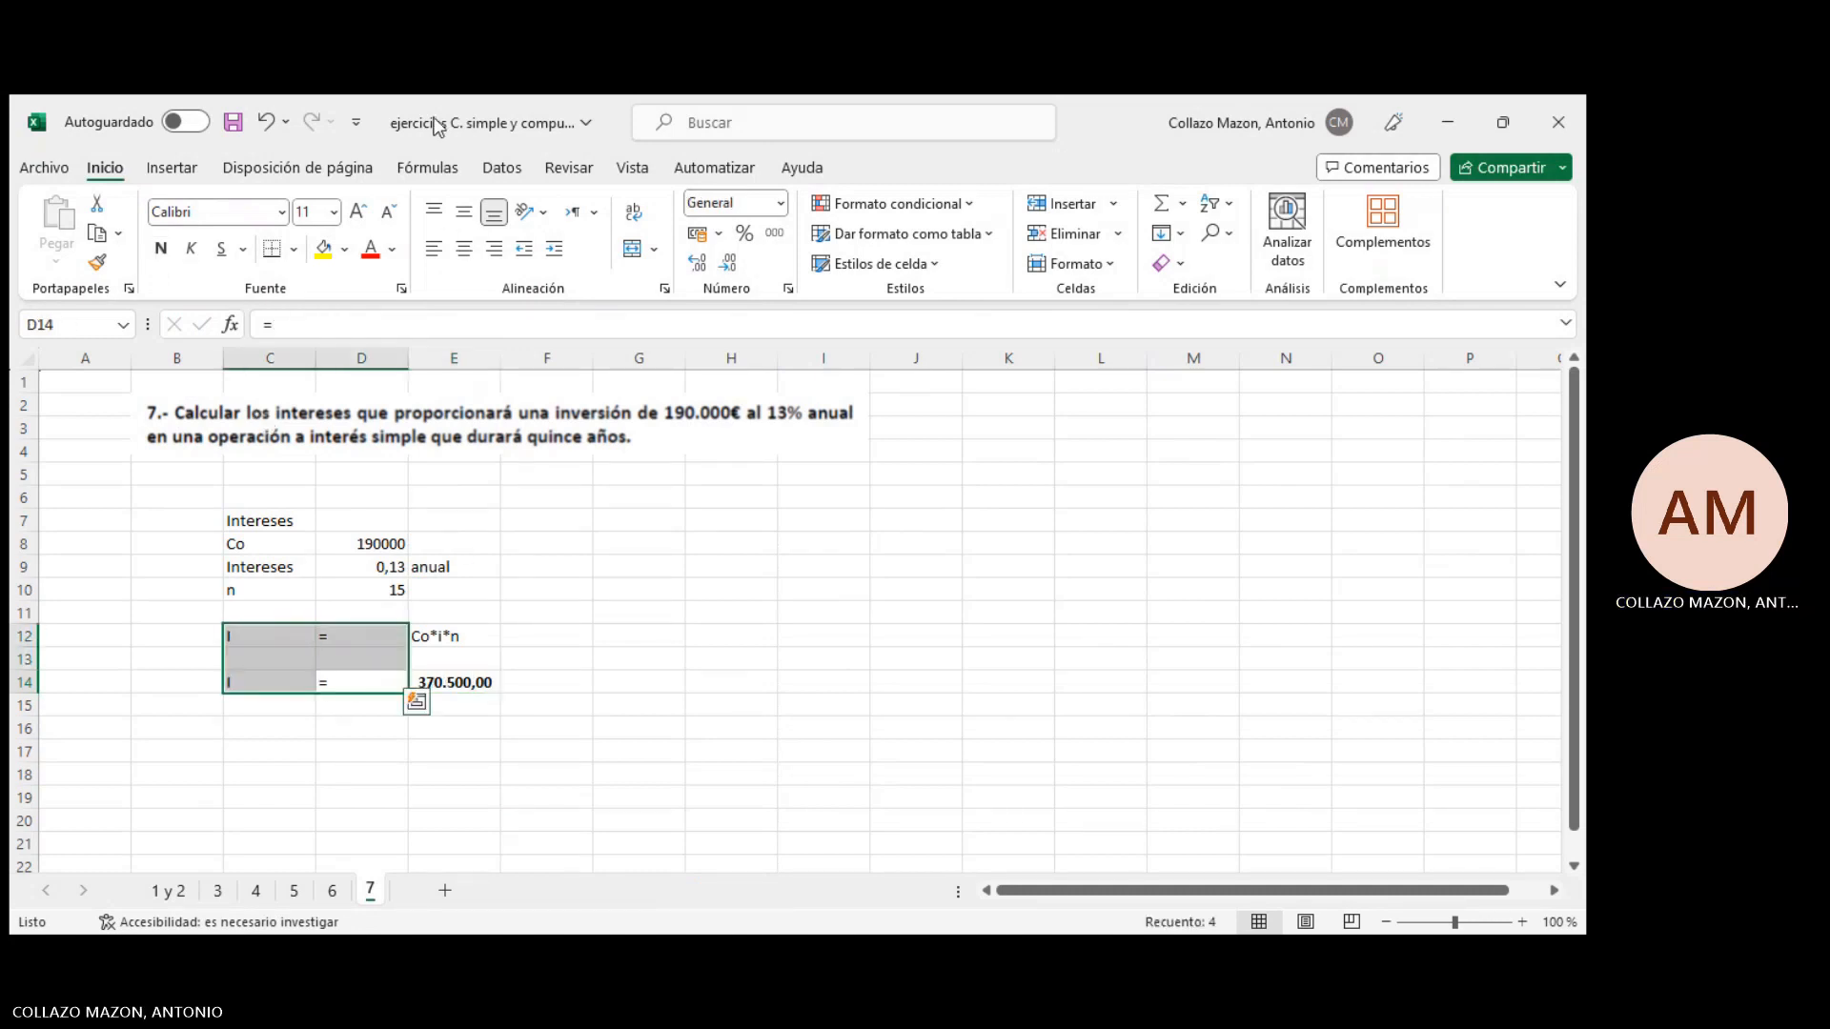
left_click(464, 248)
left_click(327, 746)
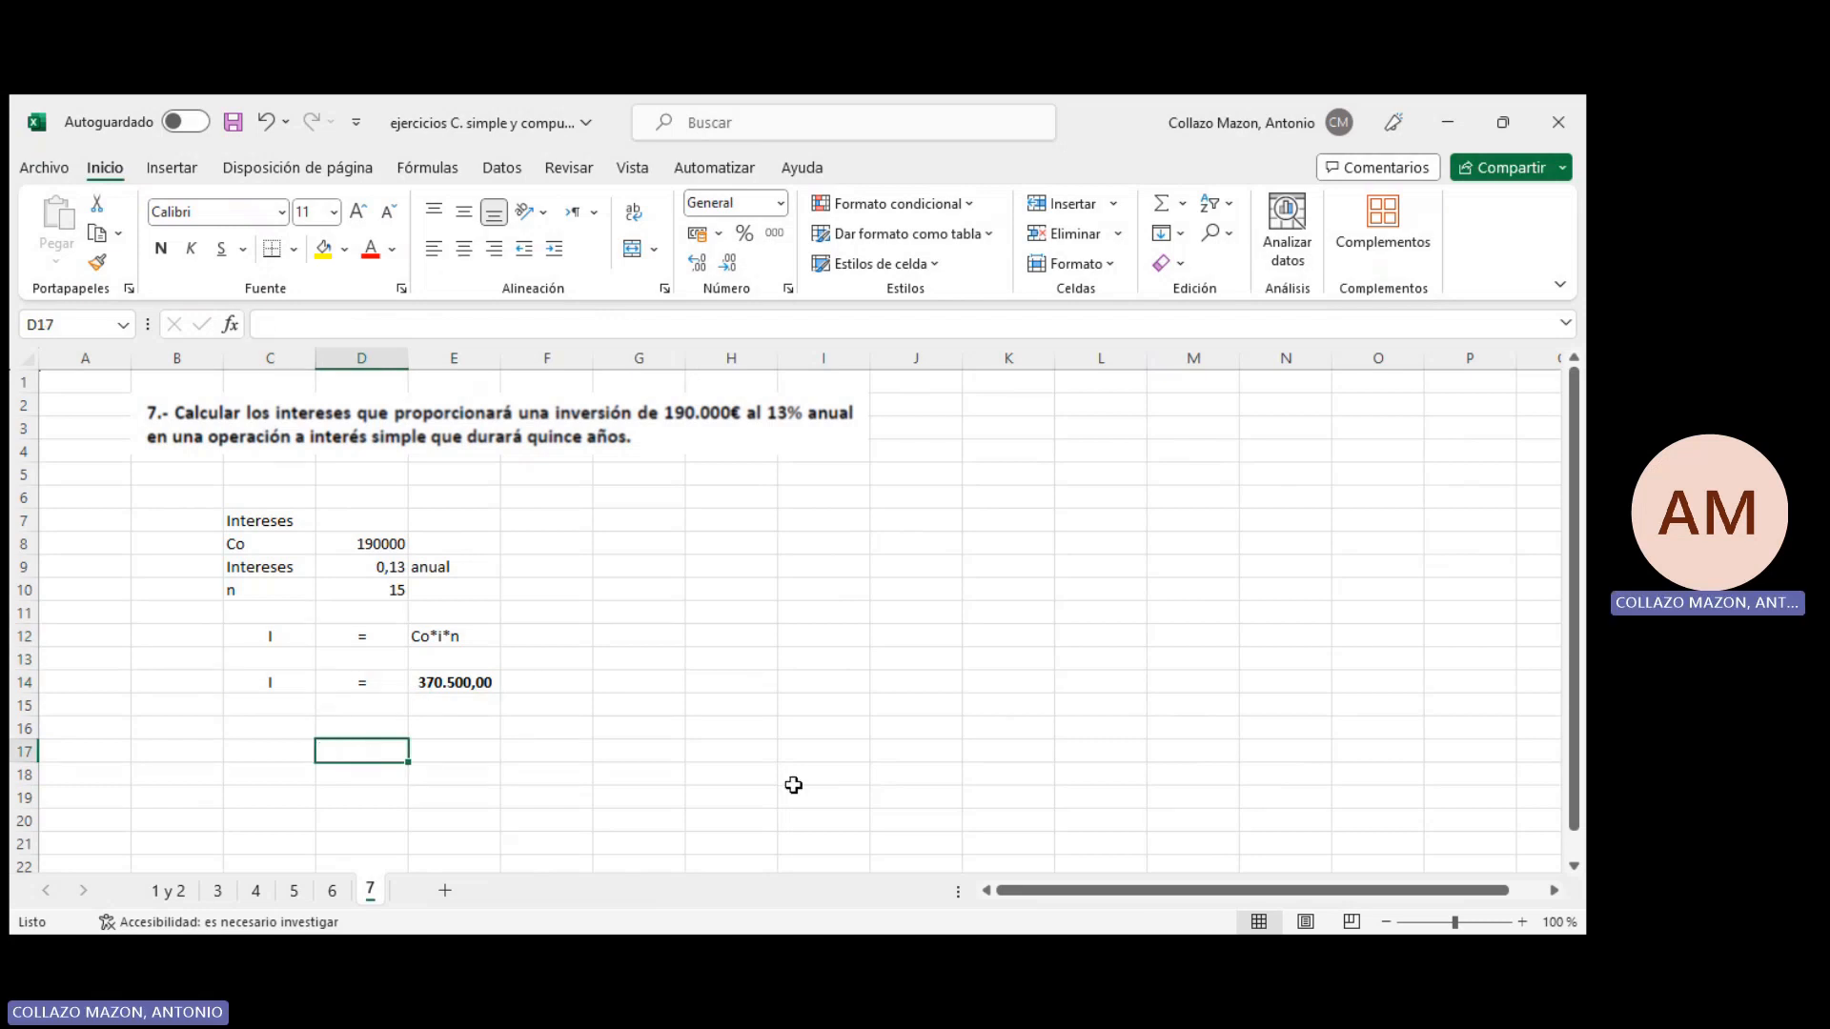
Review the solved exercises on sheets 1 y 2 and 3
left_click(186, 892)
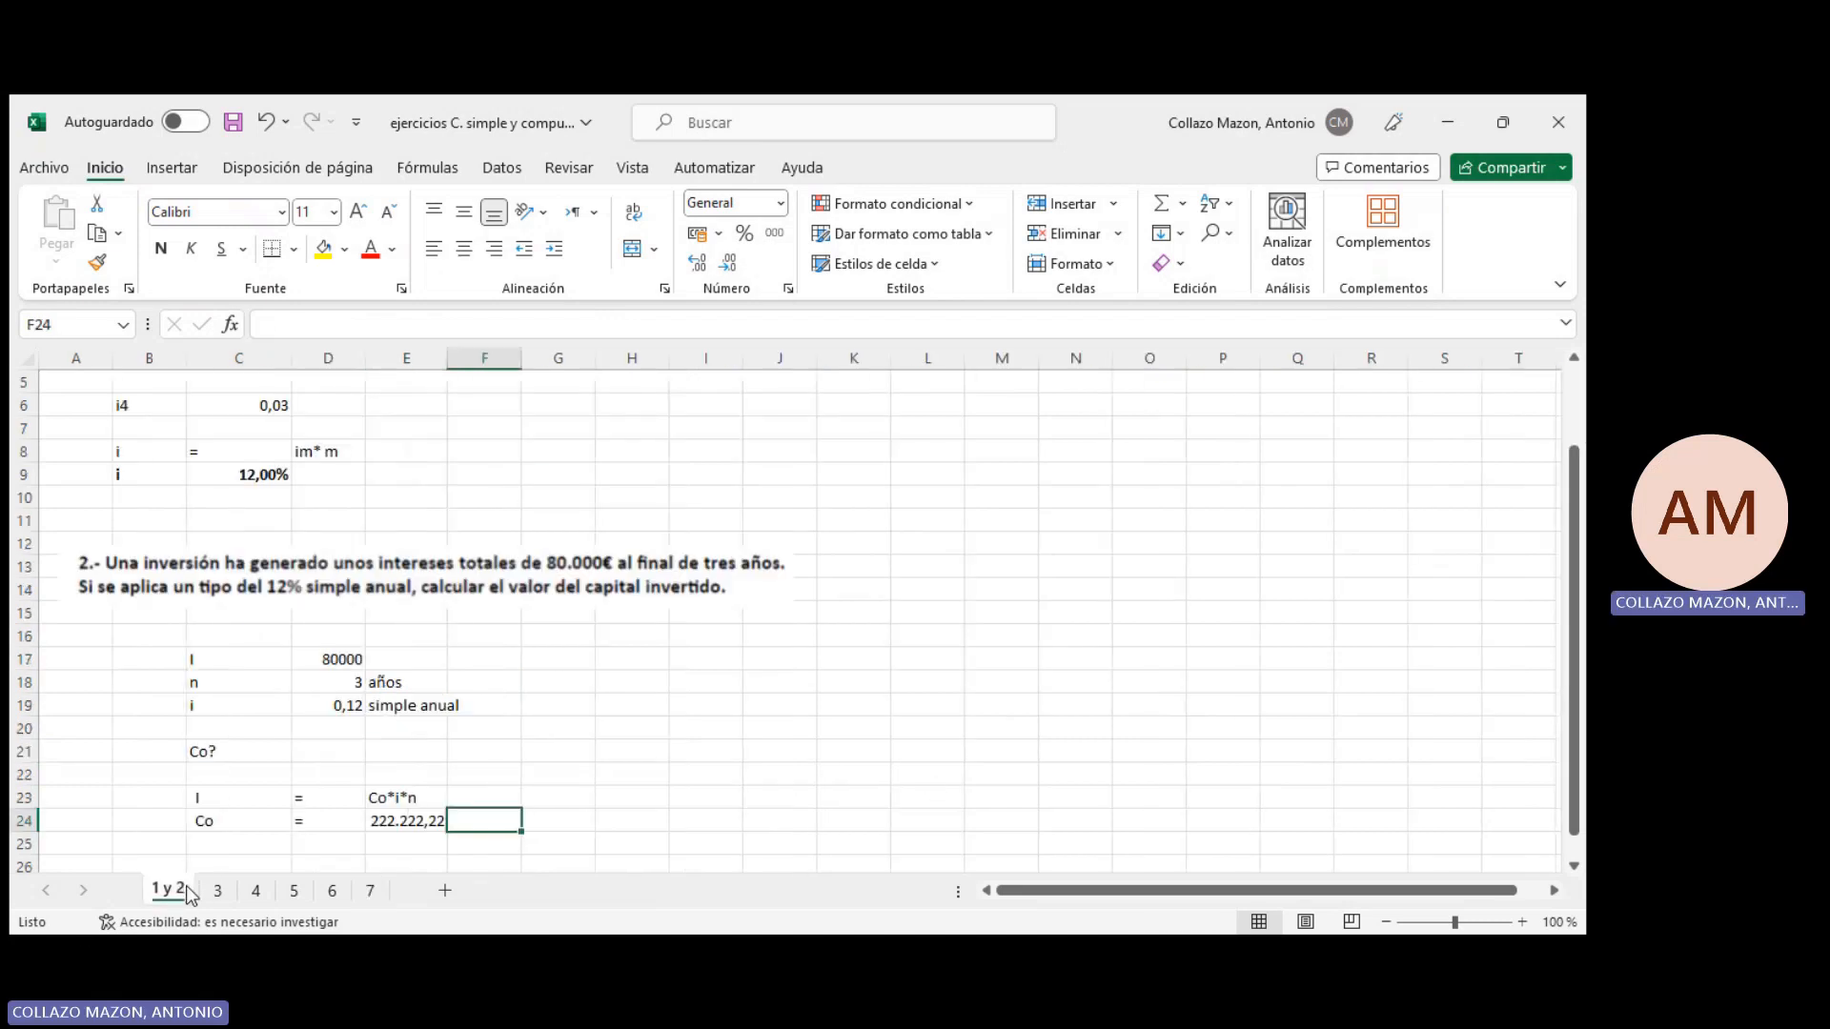
scroll(222, 791, "up", 2)
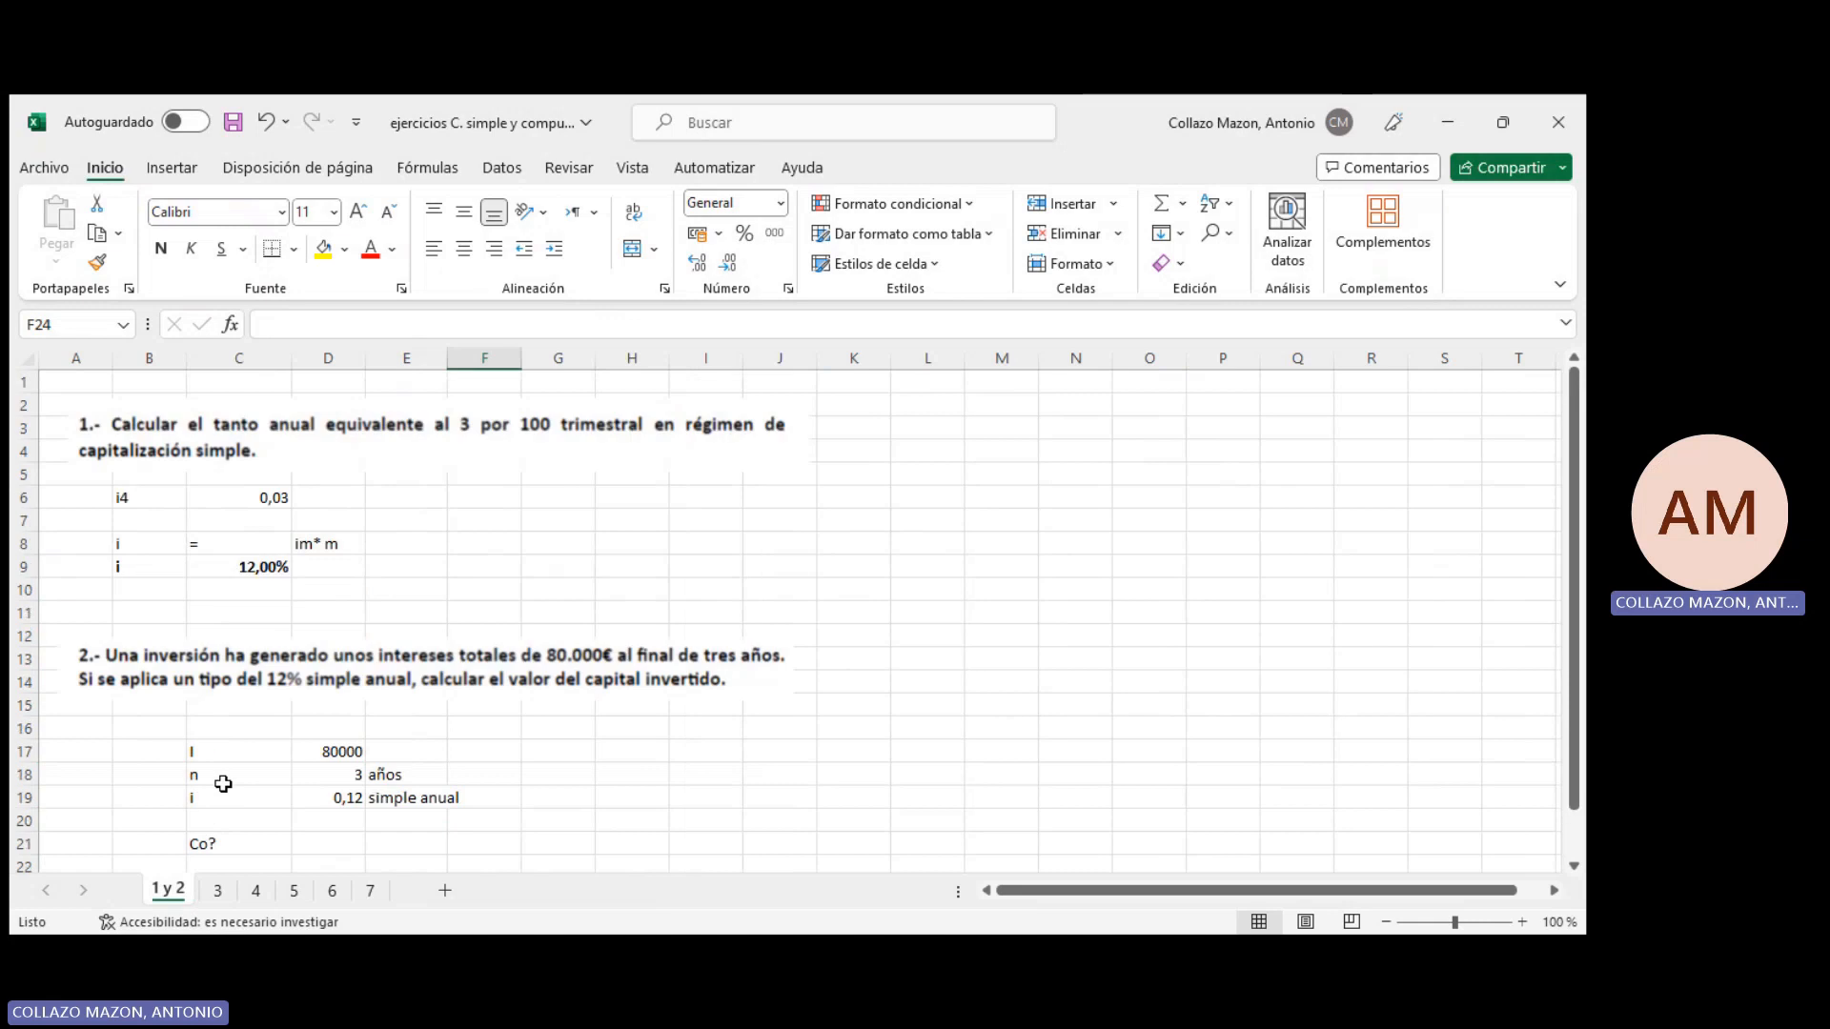
left_click(217, 902)
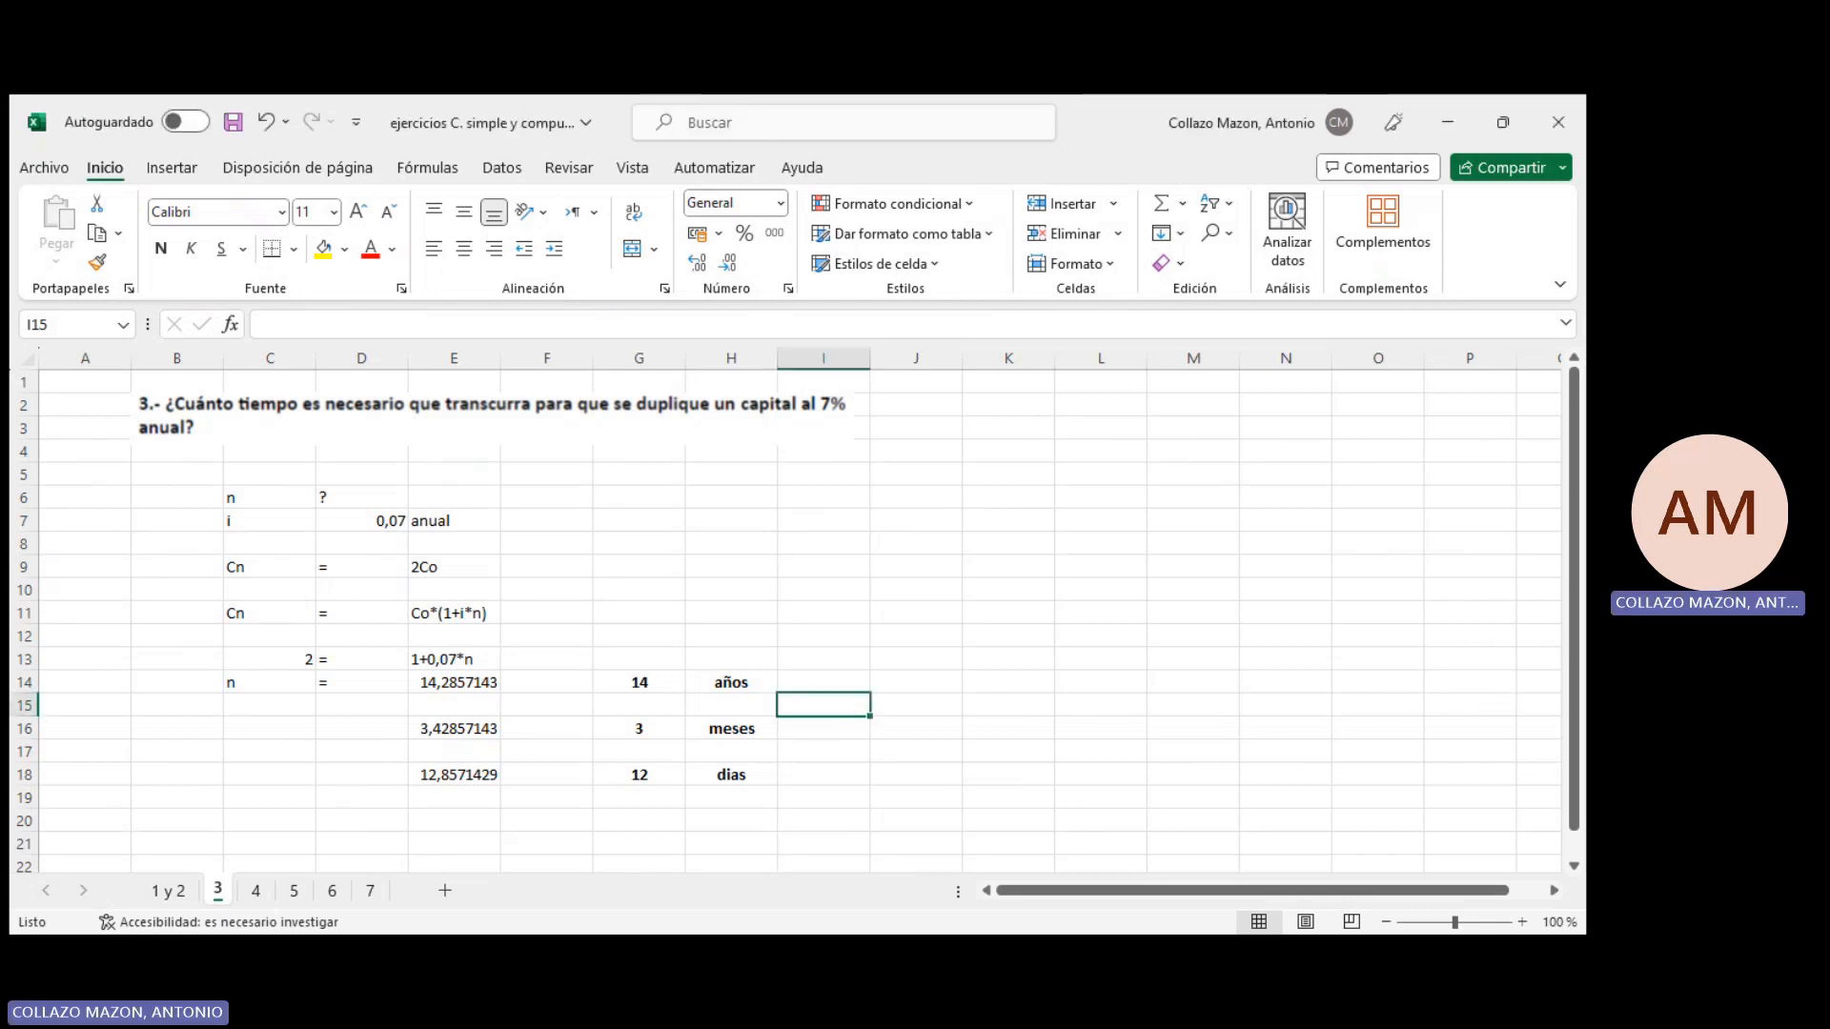
left_click(941, 953)
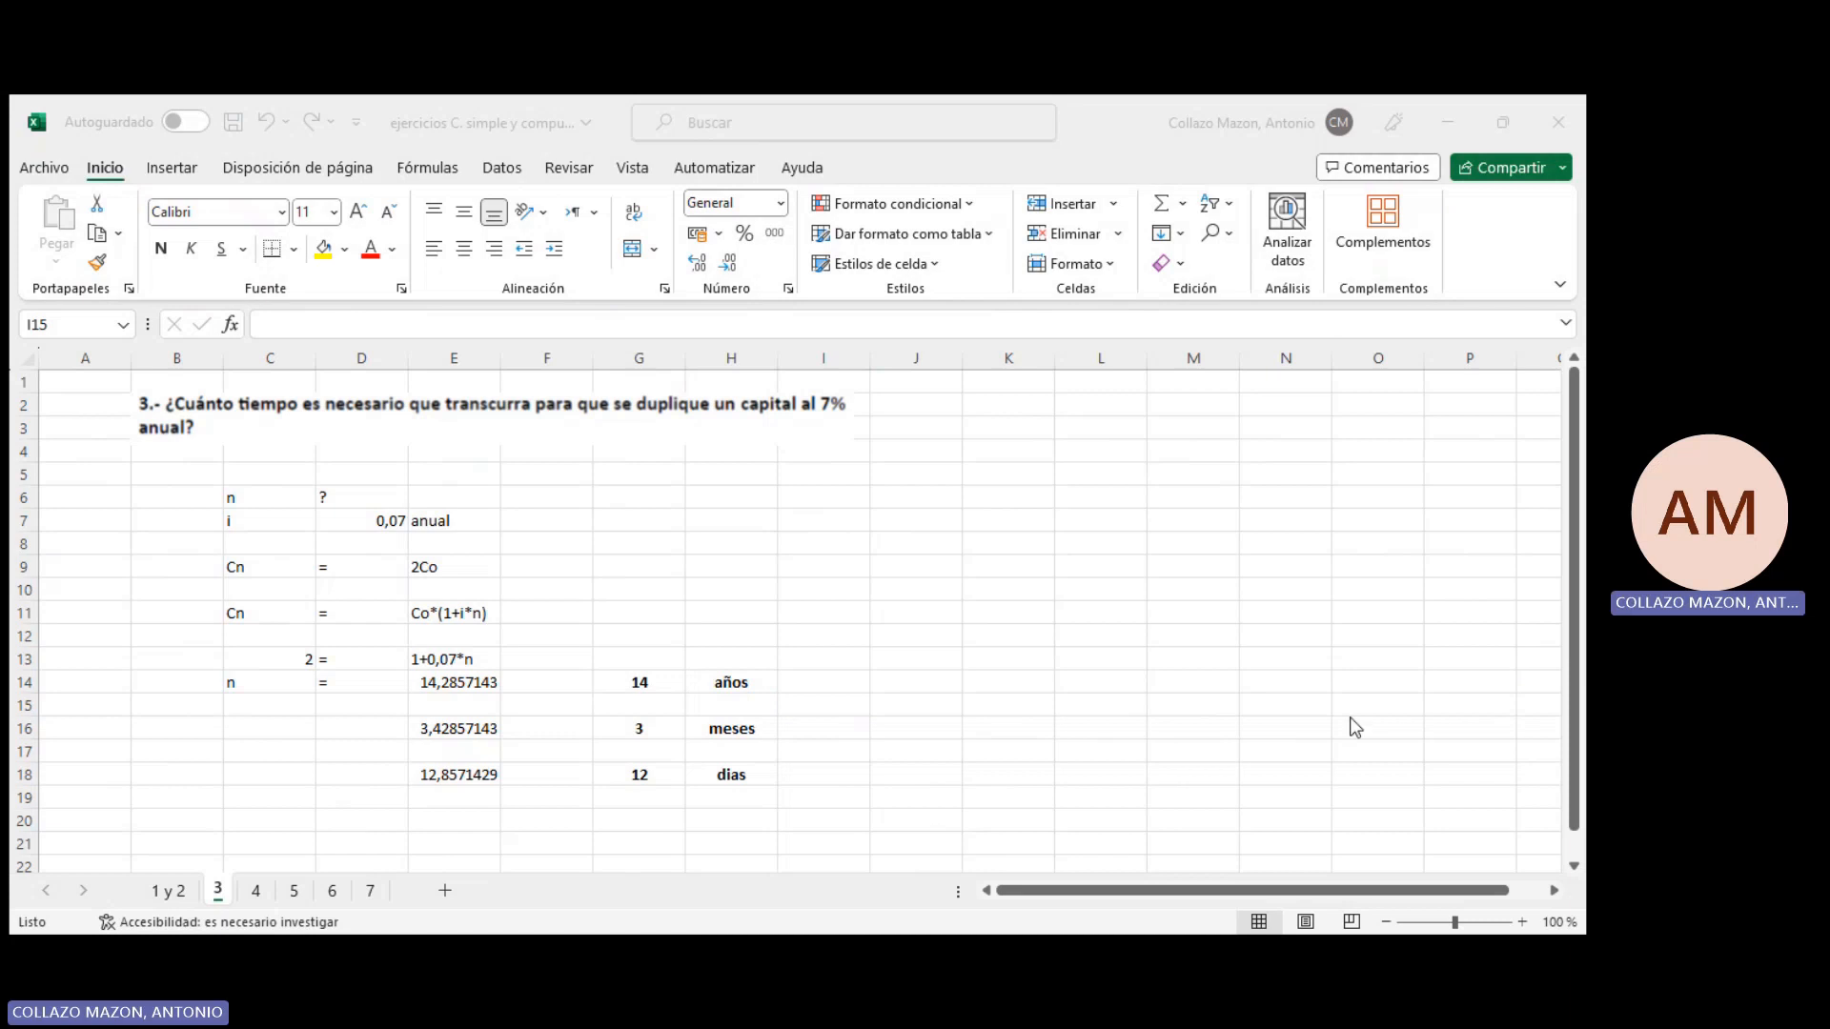